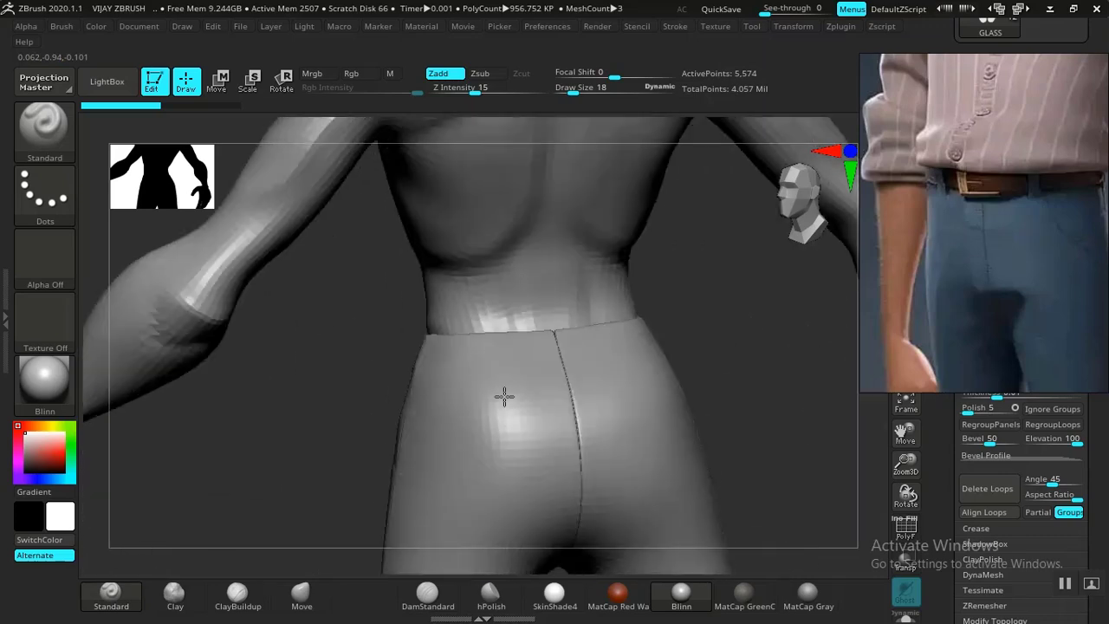
Turn the model to face front, zoom in on the torso, and center the reference photo.
{"action": "left_click_drag", "start_coordinate": [750, 389], "coordinate": [691, 420]}
{"action": "left_click_drag", "start_coordinate": [636, 459], "coordinate": [694, 367], "text": "alt"}
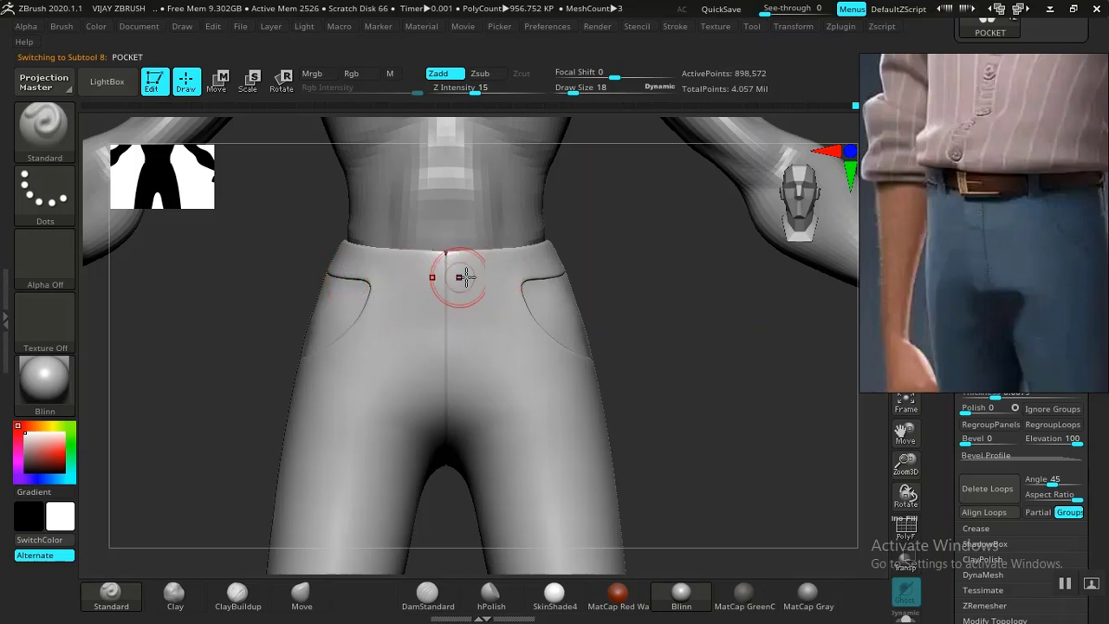
{"action": "left_click_drag", "start_coordinate": [685, 336], "coordinate": [696, 465], "text": "alt"}
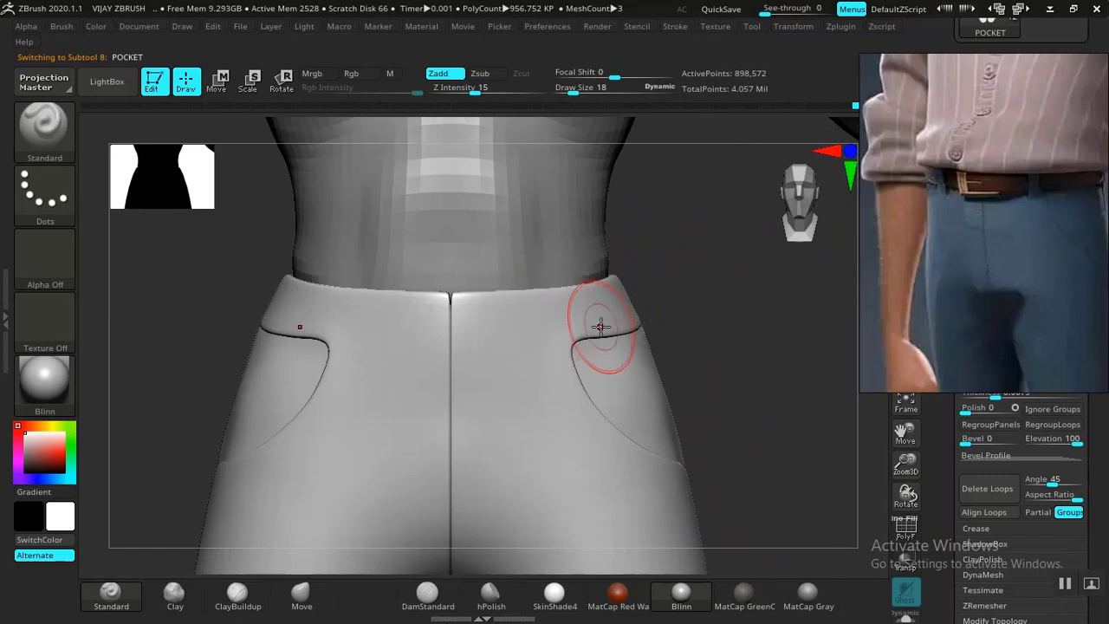
{"action": "mouse_move", "coordinate": [1008, 279]}
{"action": "left_mouse_down"}
{"action": "mouse_move", "coordinate": [650, 244]}
{"action": "mouse_move", "coordinate": [383, 243]}
{"action": "left_mouse_up"}
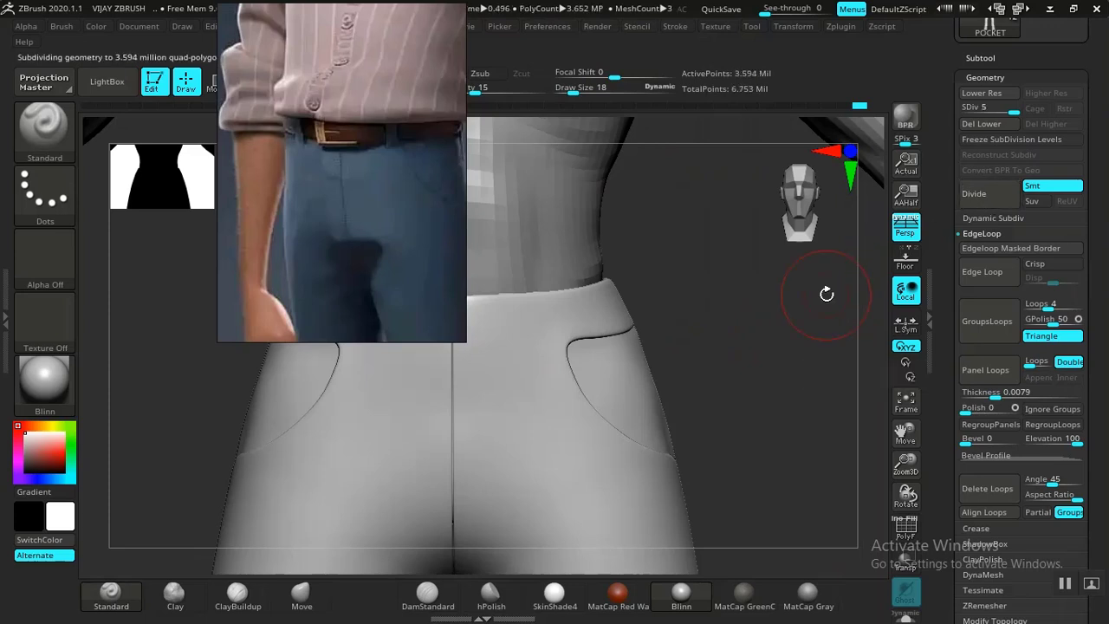
Turn the view toward the hip, toggle the subtool list, and expand the sculpting Layers settings.
{"action": "left_click_drag", "start_coordinate": [771, 390], "coordinate": [873, 296]}
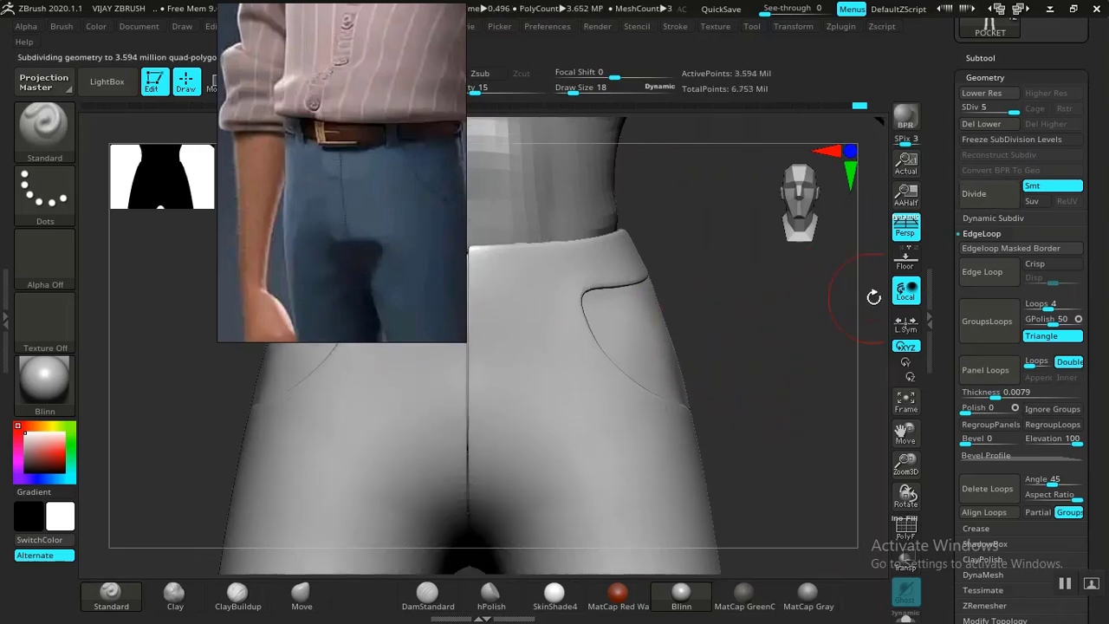
{"action": "left_click", "coordinate": [981, 59]}
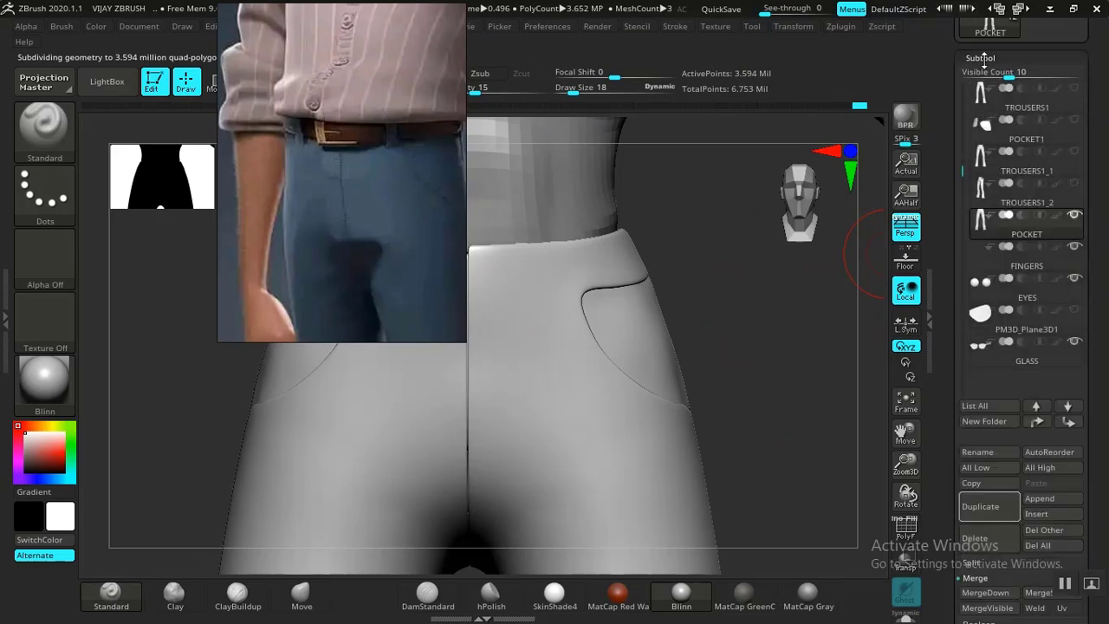
{"action": "left_click", "coordinate": [981, 59]}
{"action": "left_click", "coordinate": [978, 136]}
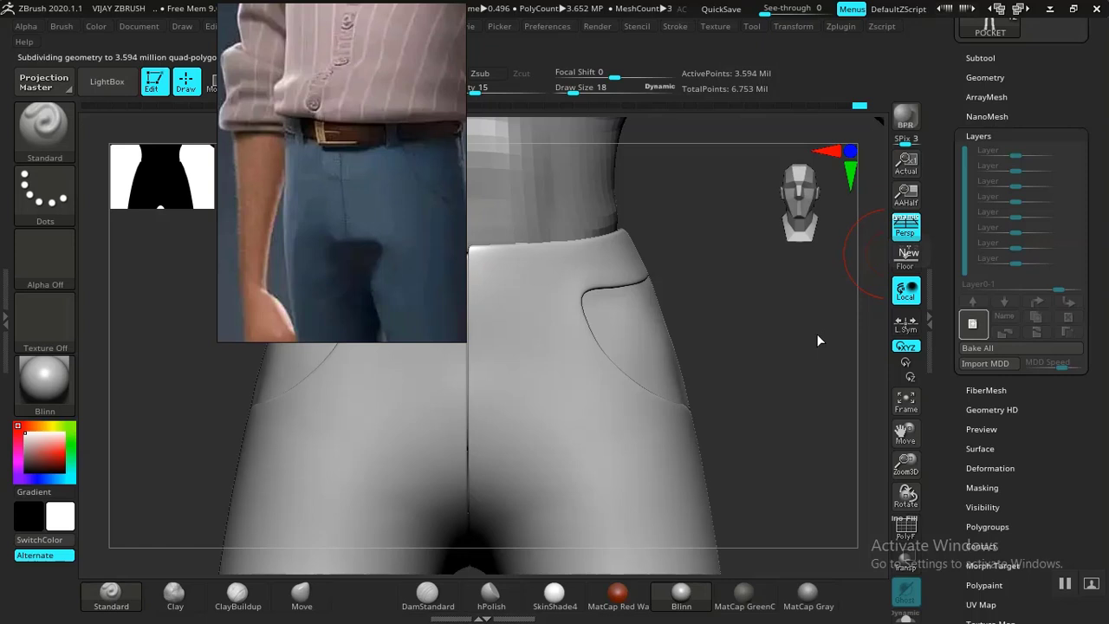
Move the reference photo to the top right and zoom in on the waist.
{"action": "left_click_drag", "start_coordinate": [414, 255], "coordinate": [122, 253]}
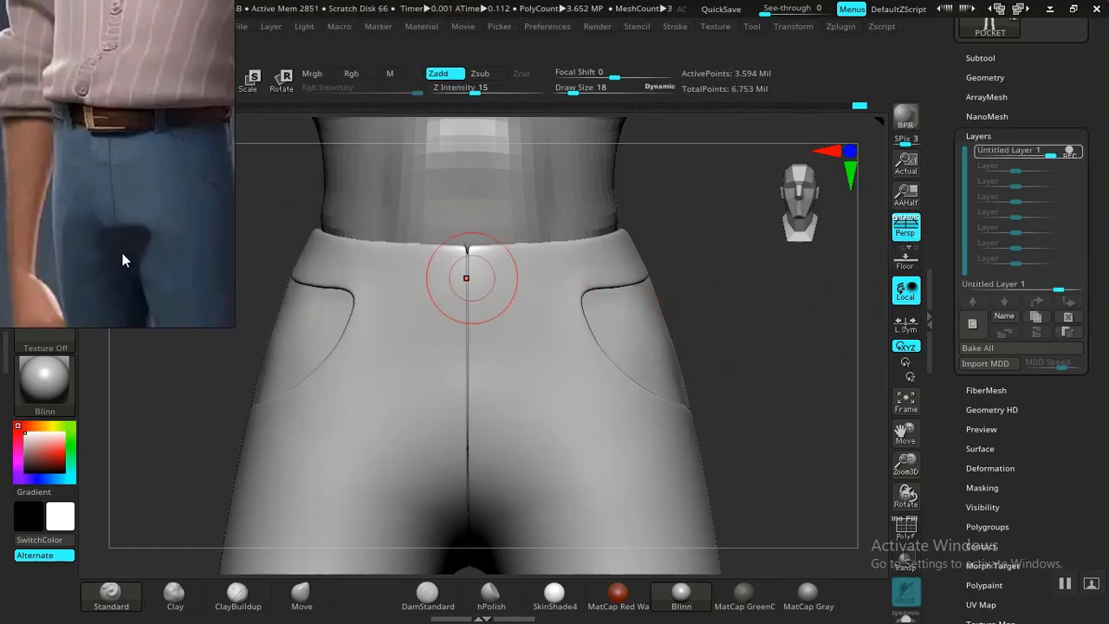
{"action": "left_click_drag", "start_coordinate": [787, 315], "coordinate": [785, 315], "text": "alt"}
{"action": "left_click_drag", "start_coordinate": [66, 302], "coordinate": [920, 205]}
{"action": "mouse_move", "coordinate": [679, 249]}
{"action": "left_mouse_down"}
{"action": "mouse_move", "coordinate": [698, 245]}
{"action": "mouse_move", "coordinate": [698, 292]}
{"action": "mouse_move", "coordinate": [668, 392]}
{"action": "mouse_move", "coordinate": [682, 361]}
{"action": "mouse_move", "coordinate": [703, 65]}
{"action": "left_mouse_up"}
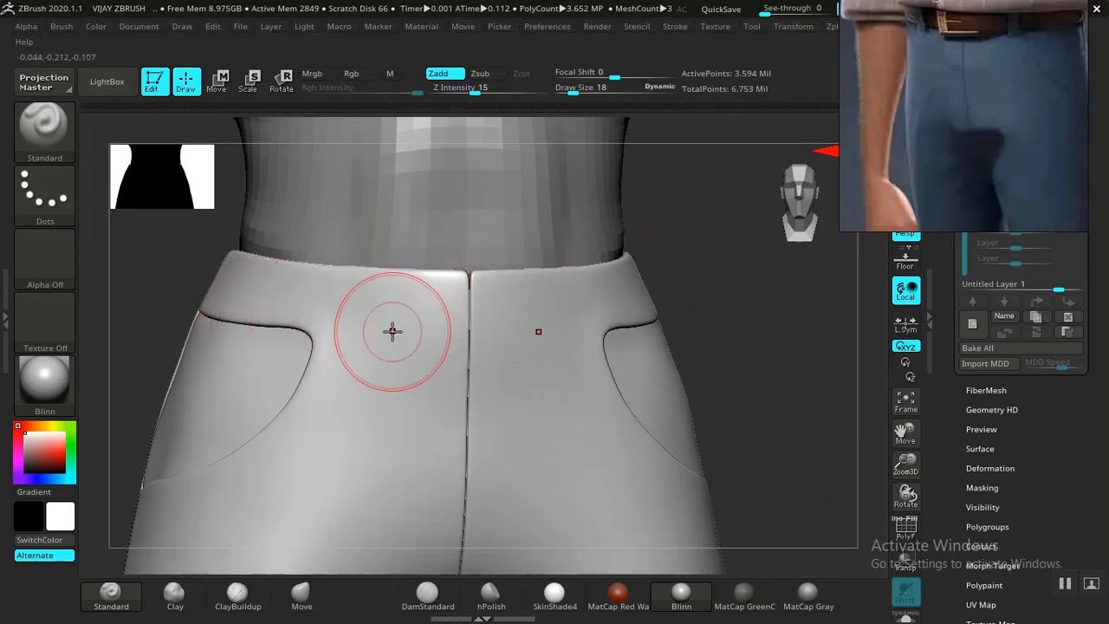
{"action": "mouse_move", "coordinate": [663, 297]}
{"action": "left_mouse_down"}
{"action": "mouse_move", "coordinate": [748, 329]}
{"action": "mouse_move", "coordinate": [738, 329]}
{"action": "mouse_move", "coordinate": [768, 292]}
{"action": "mouse_move", "coordinate": [785, 317]}
{"action": "mouse_move", "coordinate": [754, 317]}
{"action": "mouse_move", "coordinate": [637, 383]}
{"action": "left_mouse_up"}
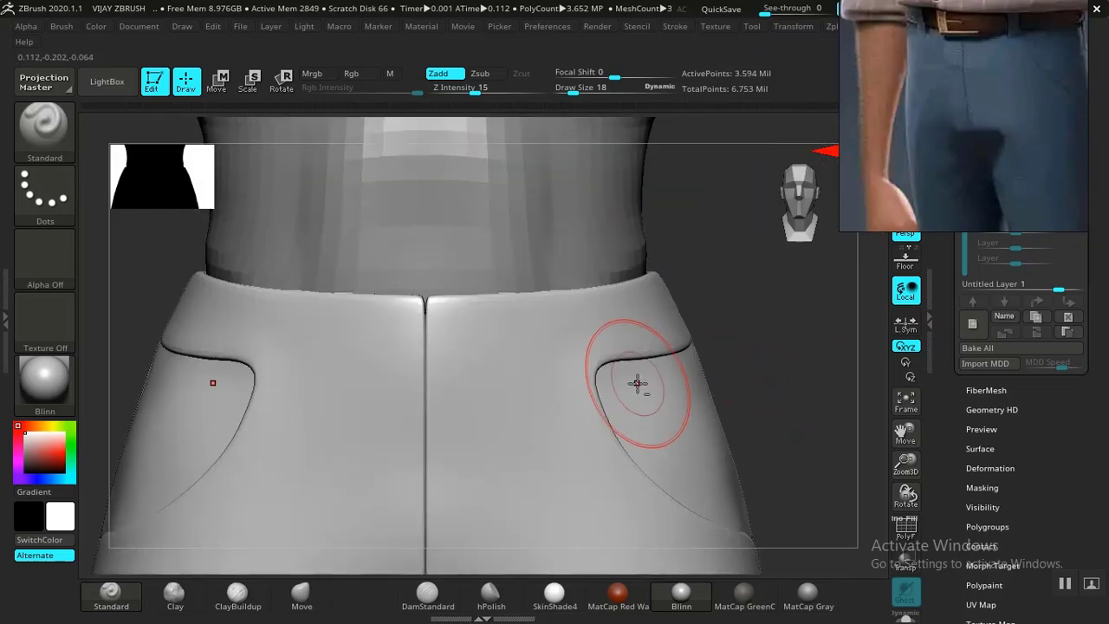
Pull the hip pocket opening corners up and left with a slightly enlarged Move brush.
{"action": "left_click", "coordinate": [301, 592]}
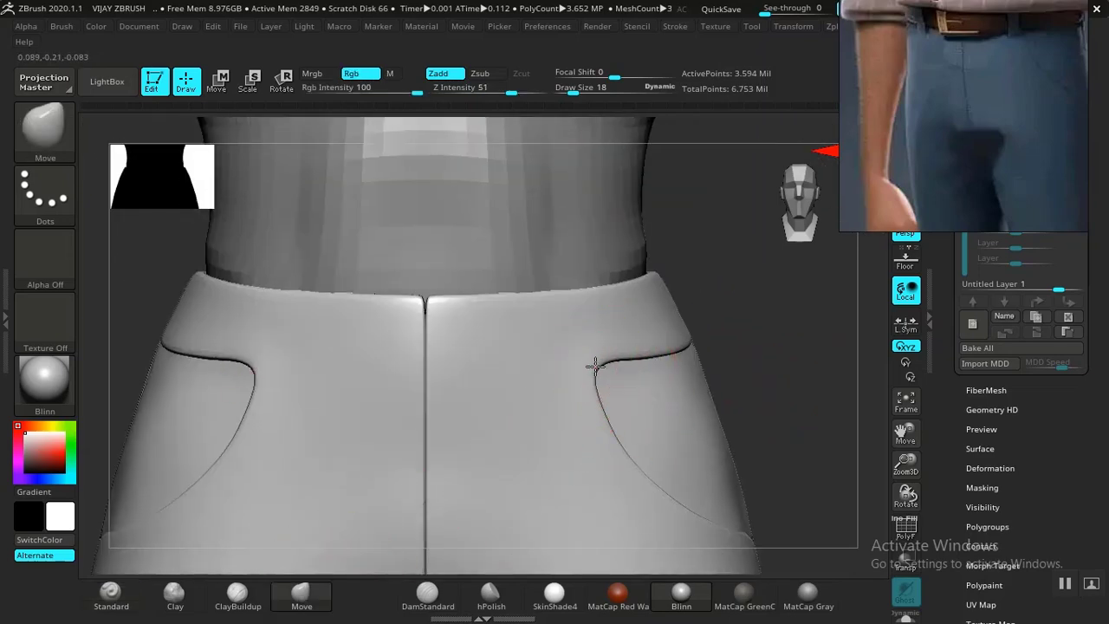
{"action": "left_click_drag", "start_coordinate": [733, 311], "coordinate": [664, 353]}
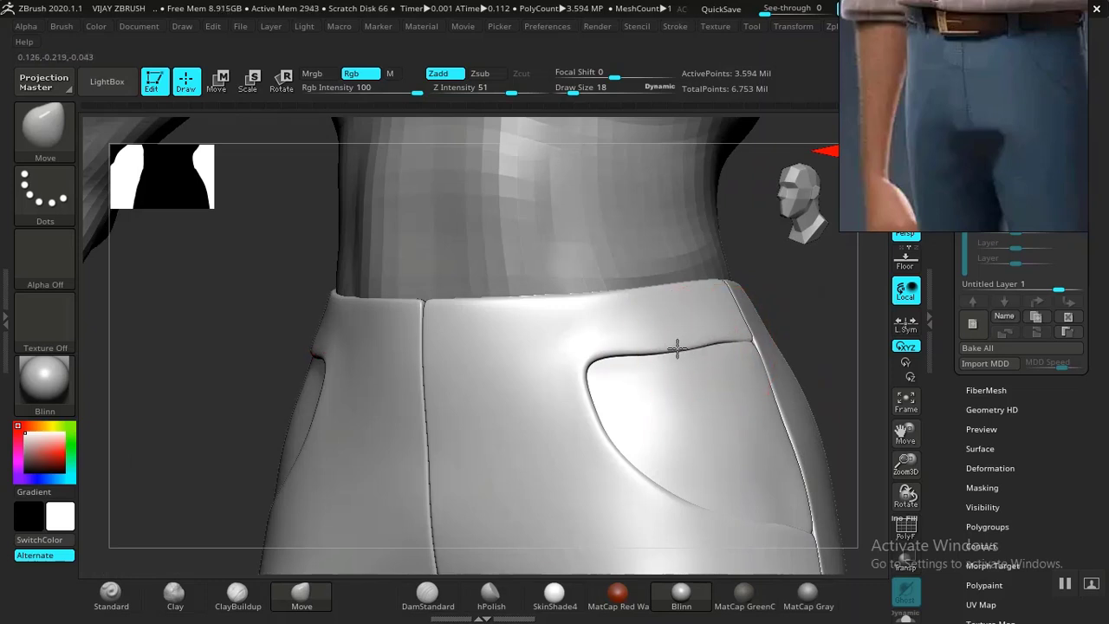
{"action": "left_click_drag", "start_coordinate": [598, 366], "coordinate": [585, 358]}
{"action": "key", "text": "bracketright"}
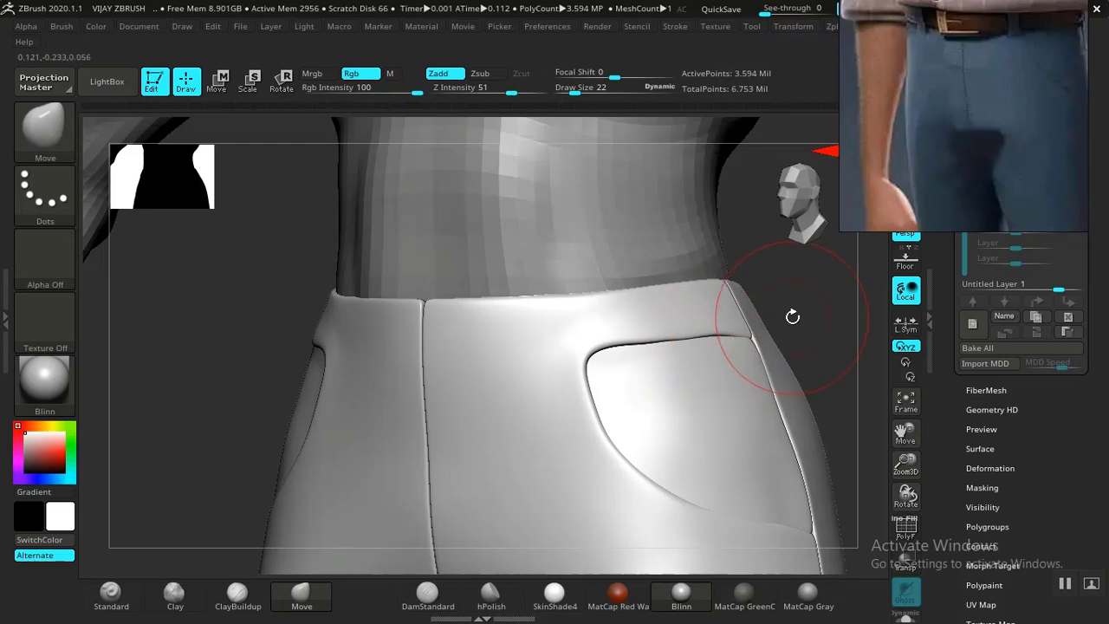
{"action": "left_click_drag", "start_coordinate": [792, 317], "coordinate": [802, 312], "text": "shift"}
{"action": "left_click_drag", "start_coordinate": [653, 358], "coordinate": [646, 350]}
{"action": "mouse_move", "coordinate": [804, 331]}
{"action": "left_mouse_down"}
{"action": "mouse_move", "coordinate": [772, 326]}
{"action": "mouse_move", "coordinate": [659, 366]}
{"action": "mouse_move", "coordinate": [642, 351]}
{"action": "left_mouse_up"}
{"action": "mouse_move", "coordinate": [709, 346]}
{"action": "left_mouse_down"}
{"action": "mouse_move", "coordinate": [767, 333]}
{"action": "mouse_move", "coordinate": [736, 337]}
{"action": "left_mouse_up"}
{"action": "left_click_drag", "start_coordinate": [851, 300], "coordinate": [771, 339]}
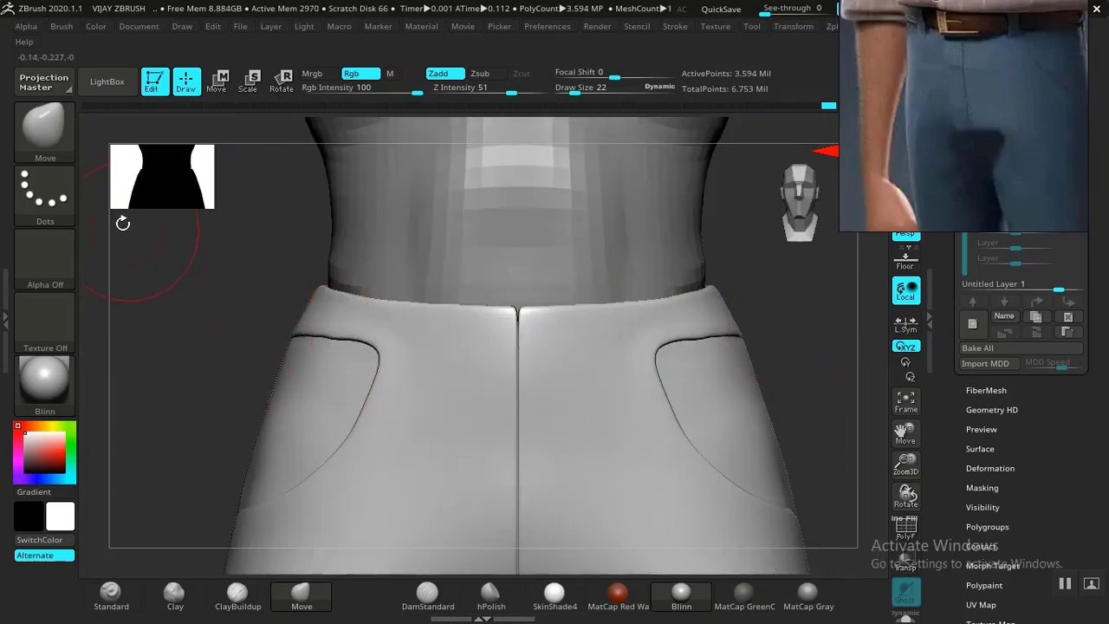
{"action": "left_click", "coordinate": [102, 80]}
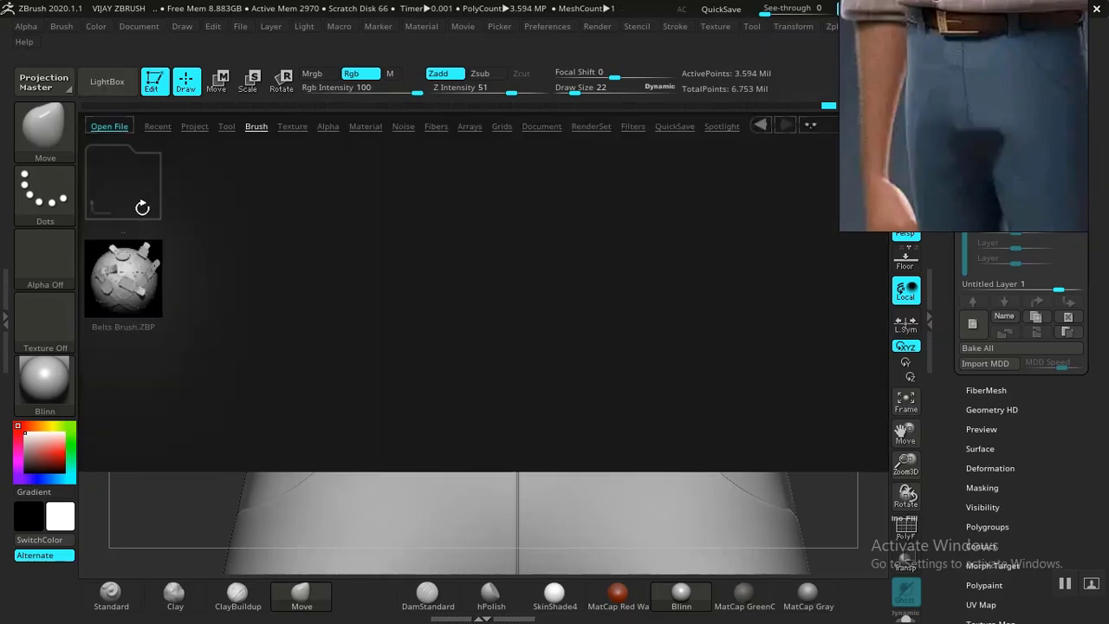
In LightBox, browse into the ZBrush Seam Brushes folder and load seam_9.ZBP.
{"action": "double_click", "coordinate": [142, 210]}
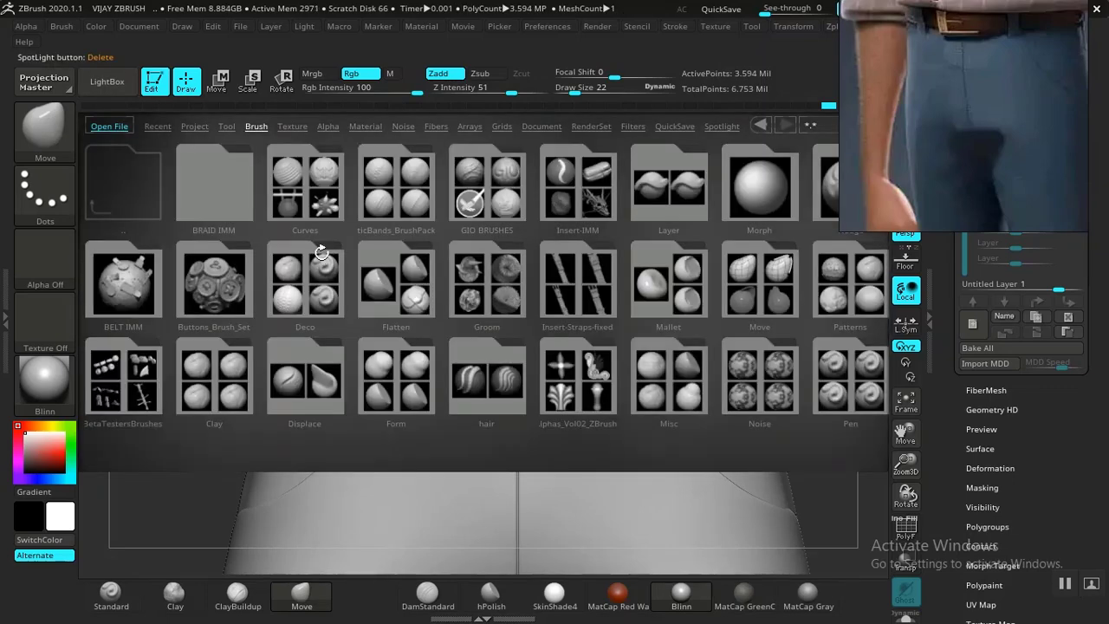
{"action": "left_click_drag", "start_coordinate": [550, 284], "coordinate": [363, 284]}
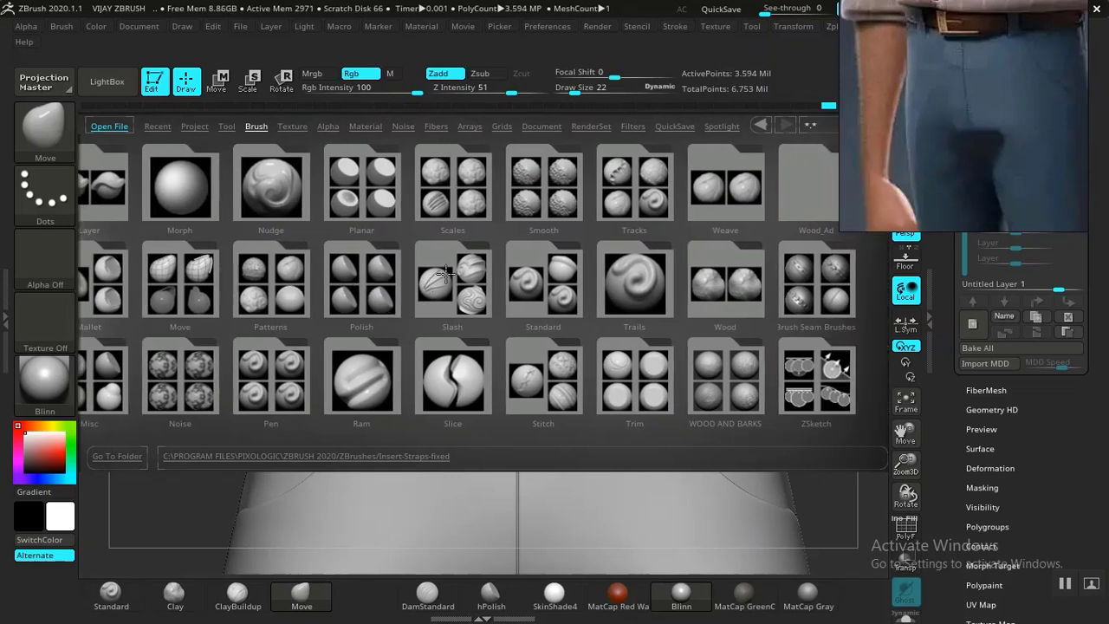
{"action": "left_click_drag", "start_coordinate": [438, 277], "coordinate": [407, 277]}
{"action": "double_click", "coordinate": [802, 286]}
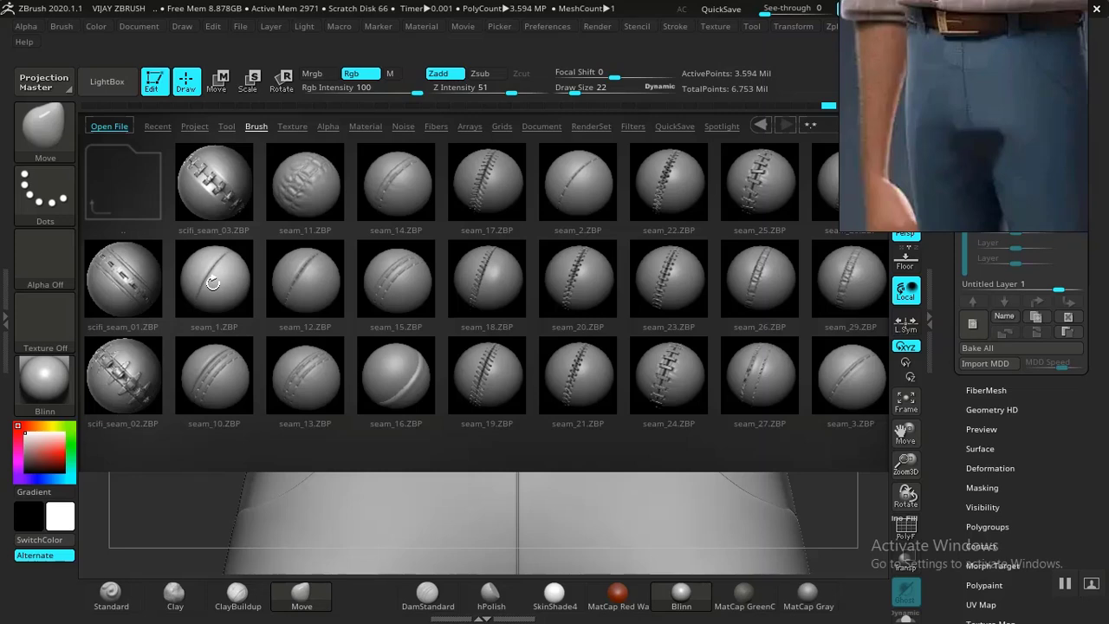
{"action": "left_click_drag", "start_coordinate": [382, 282], "coordinate": [152, 291]}
{"action": "left_click_drag", "start_coordinate": [560, 358], "coordinate": [701, 320]}
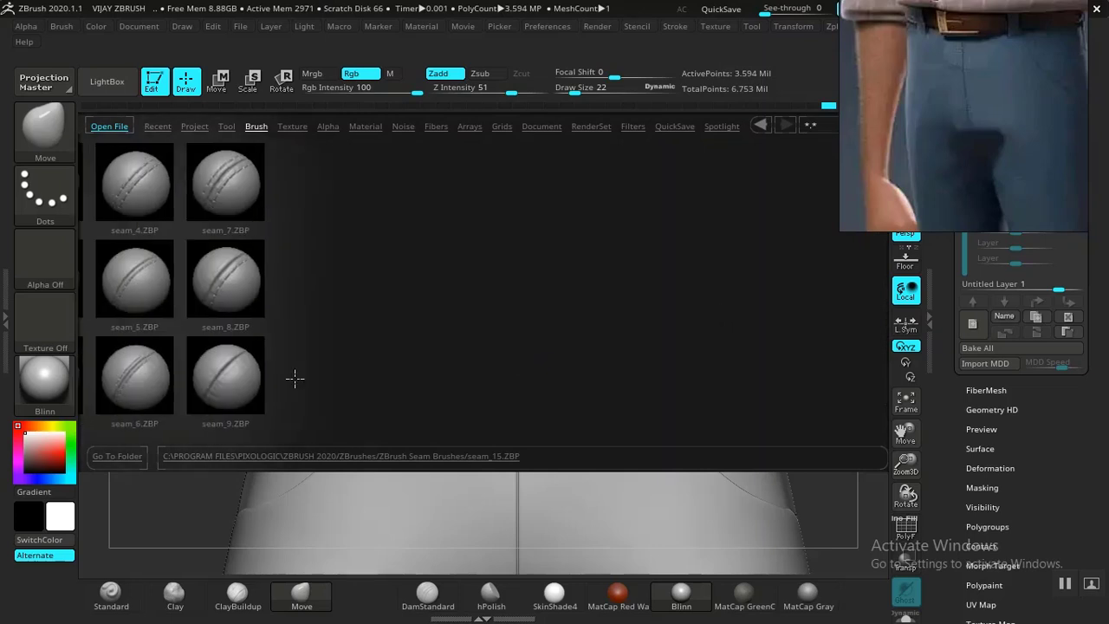
{"action": "double_click", "coordinate": [231, 384]}
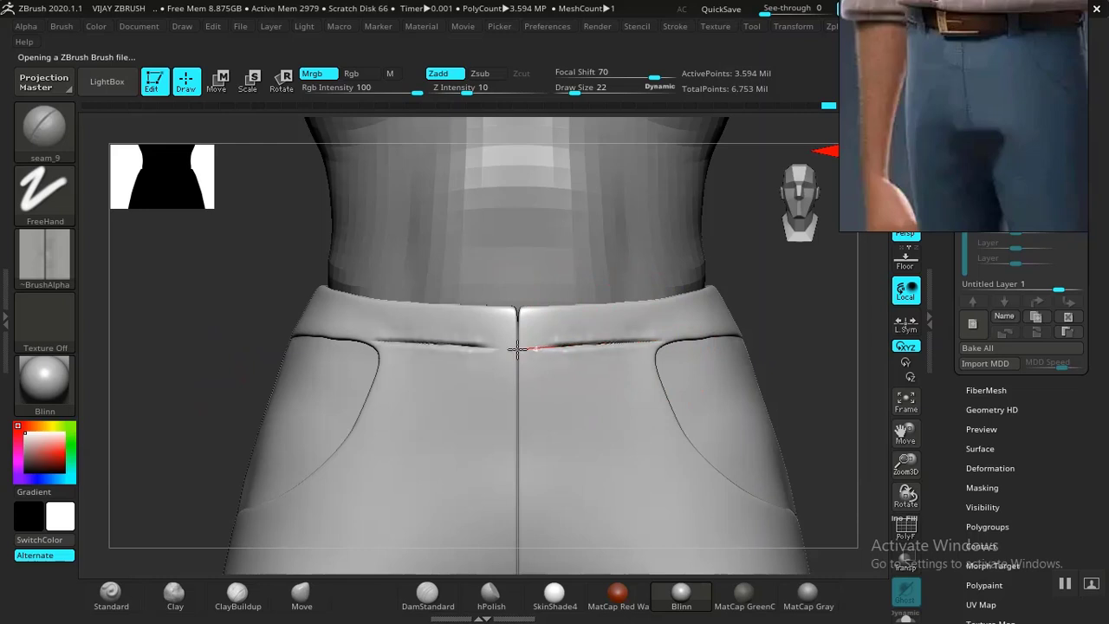
Stroke seam_9 stitching along the waistband edge, undoing the misplaced strokes.
{"action": "left_click_drag", "start_coordinate": [494, 350], "coordinate": [492, 350]}
{"action": "mouse_move", "coordinate": [858, 355]}
{"action": "left_mouse_down"}
{"action": "mouse_move", "coordinate": [713, 317]}
{"action": "mouse_move", "coordinate": [572, 346]}
{"action": "left_mouse_up"}
{"action": "left_click_drag", "start_coordinate": [449, 419], "coordinate": [325, 423], "text": "alt"}
{"action": "left_click_drag", "start_coordinate": [519, 345], "coordinate": [535, 342]}
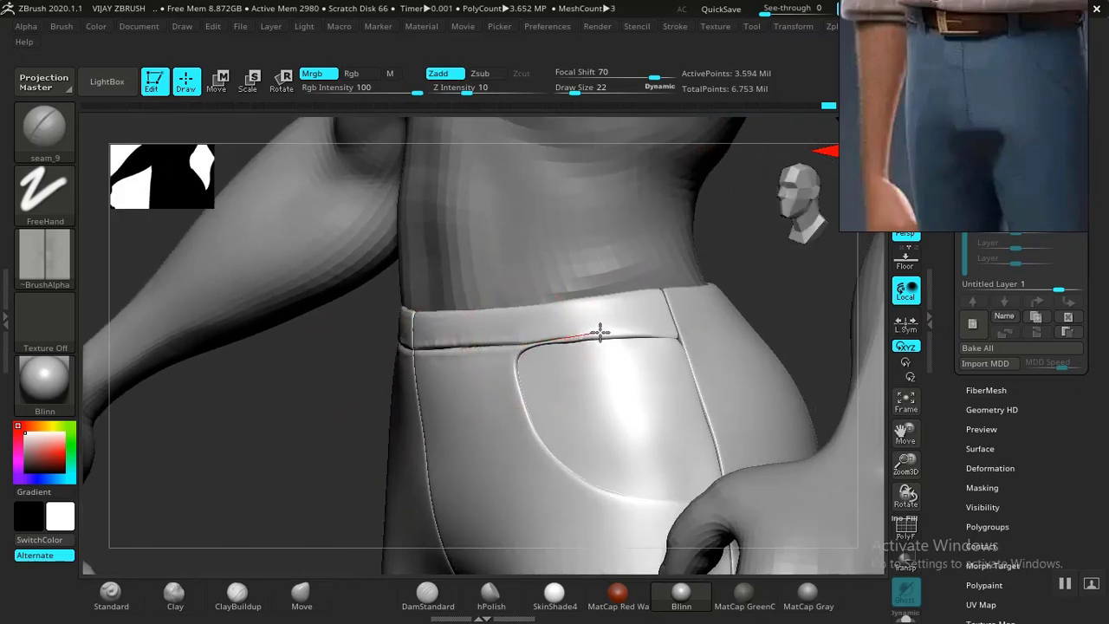
{"action": "left_click_drag", "start_coordinate": [611, 331], "coordinate": [627, 332]}
{"action": "key", "text": "ctrl+z"}
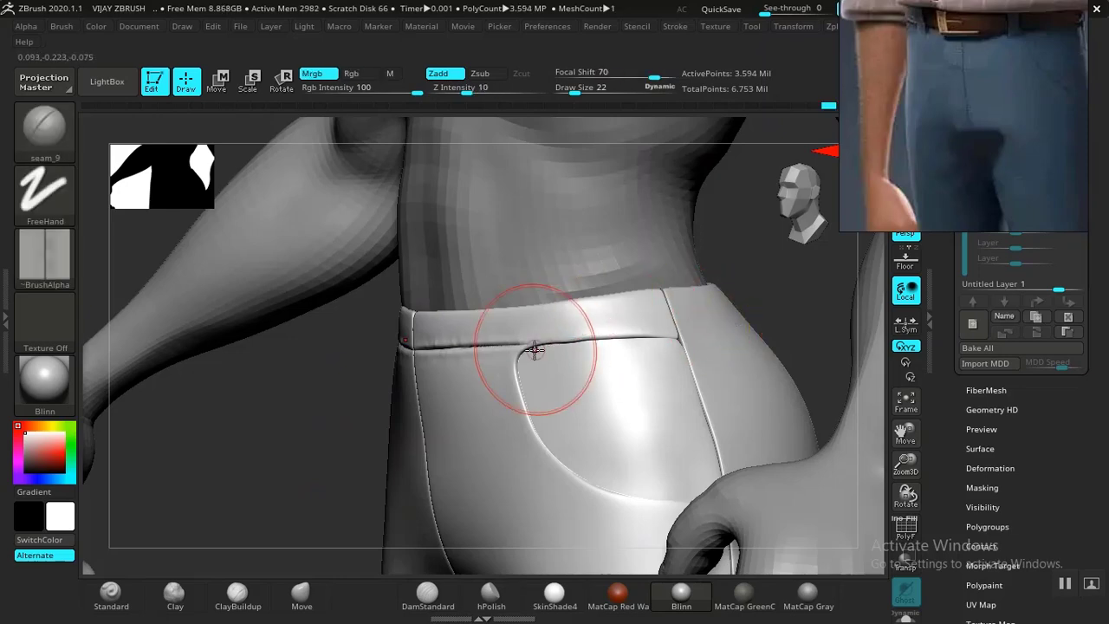
{"action": "left_click_drag", "start_coordinate": [566, 341], "coordinate": [575, 337]}
{"action": "key", "text": "ctrl+z"}
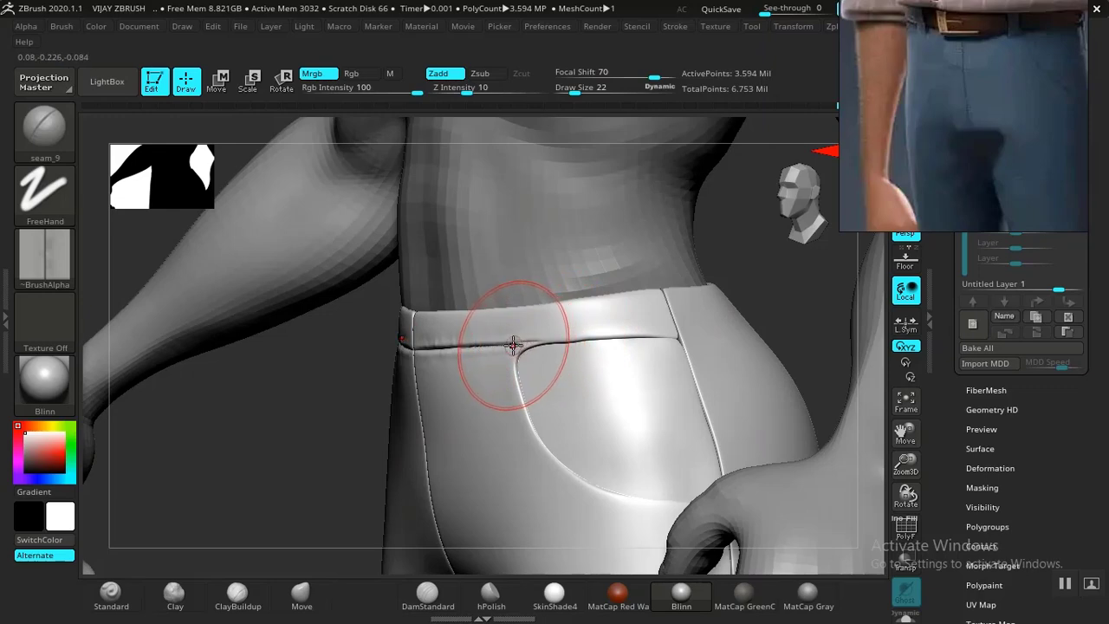
{"action": "key", "text": "ctrl+z"}
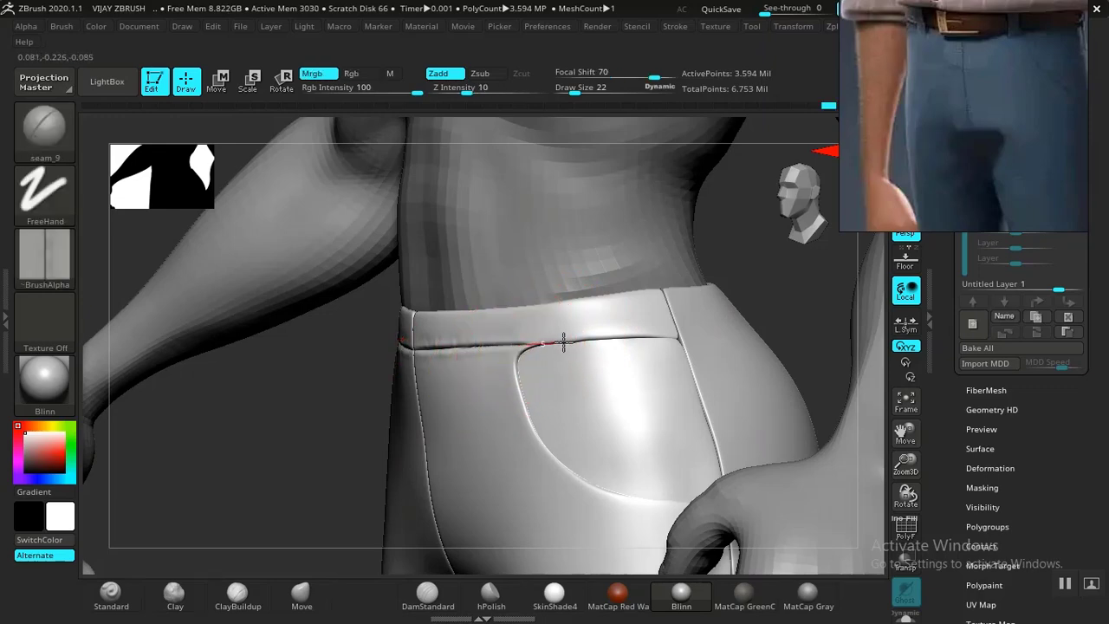
Orbit and zoom to inspect the waistband and pocket from the side and back.
{"action": "left_click_drag", "start_coordinate": [286, 416], "coordinate": [425, 317]}
{"action": "left_click_drag", "start_coordinate": [647, 329], "coordinate": [778, 330]}
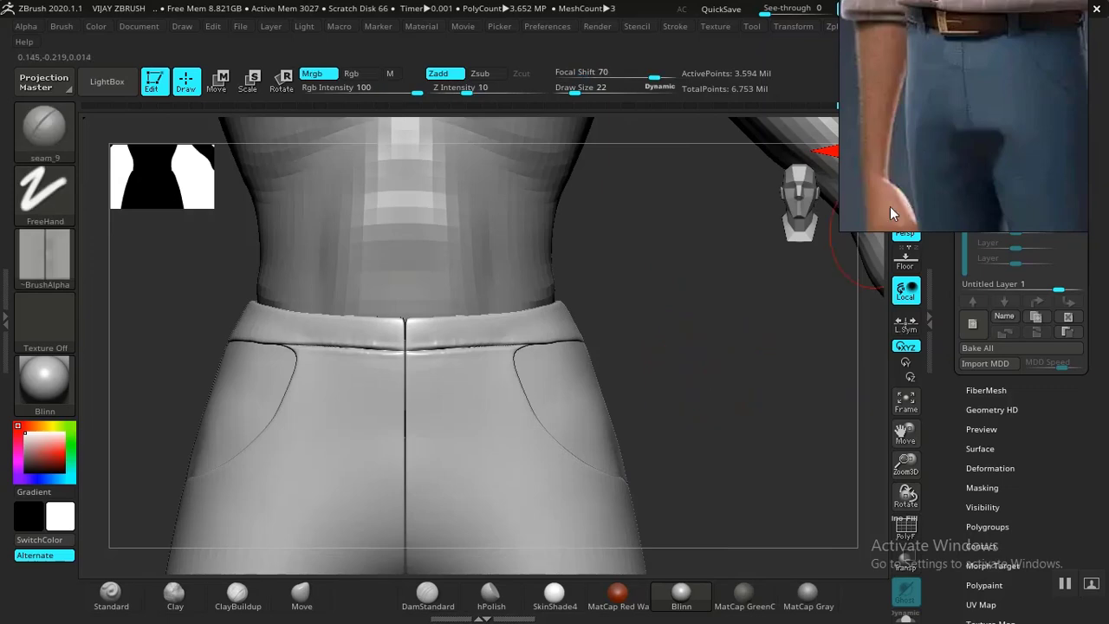
{"action": "left_click_drag", "start_coordinate": [796, 390], "coordinate": [619, 301], "text": "alt"}
{"action": "left_click_drag", "start_coordinate": [627, 419], "coordinate": [638, 353], "text": "alt"}
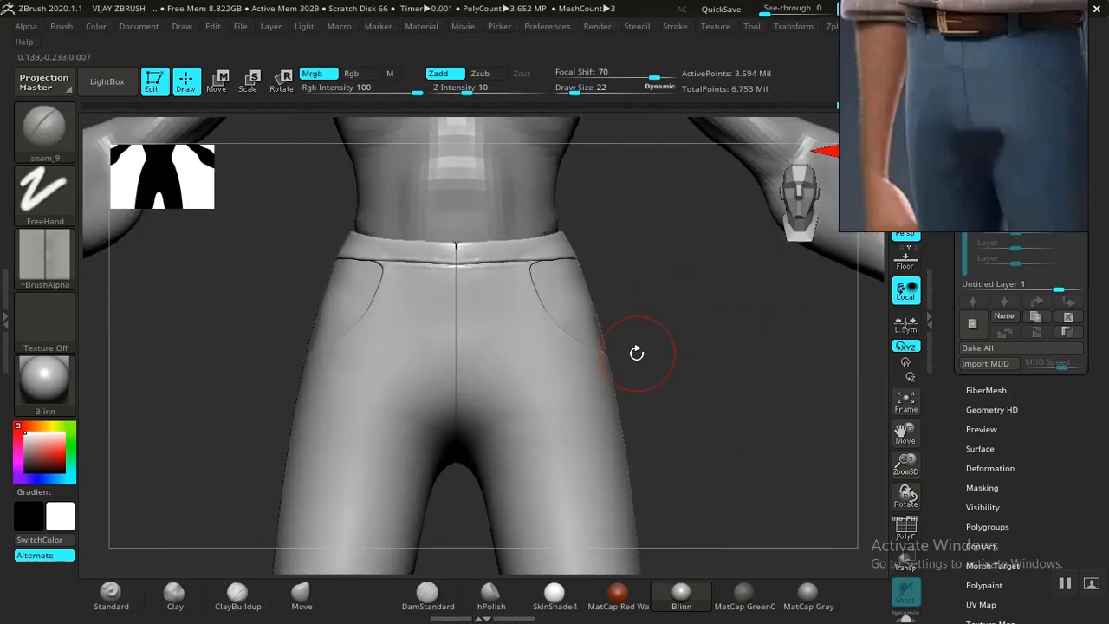
{"action": "left_click_drag", "start_coordinate": [680, 322], "coordinate": [722, 344], "text": "alt"}
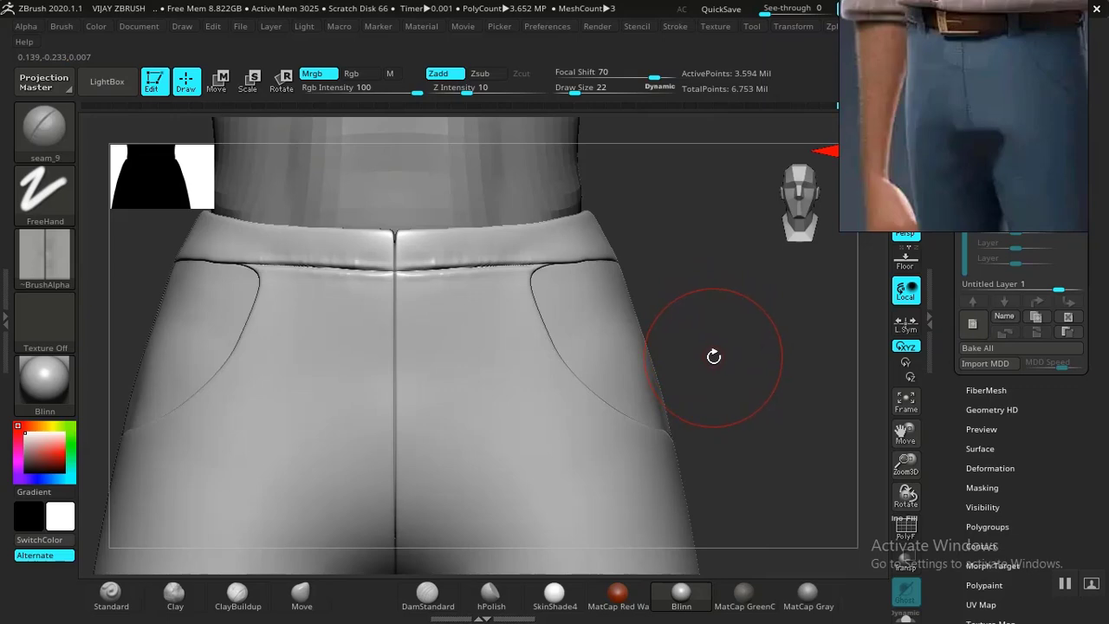
{"action": "left_click_drag", "start_coordinate": [728, 350], "coordinate": [601, 339]}
{"action": "left_click_drag", "start_coordinate": [396, 350], "coordinate": [204, 323]}
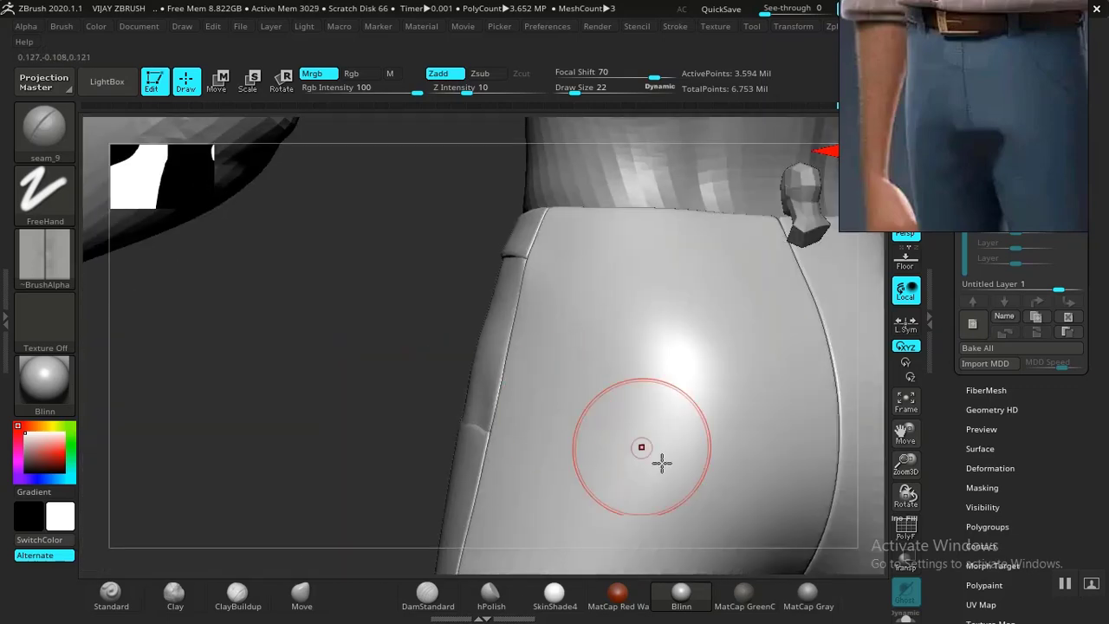
Show only the trousers and orbit to a downward back view of the waistband.
{"action": "left_click", "coordinate": [906, 619]}
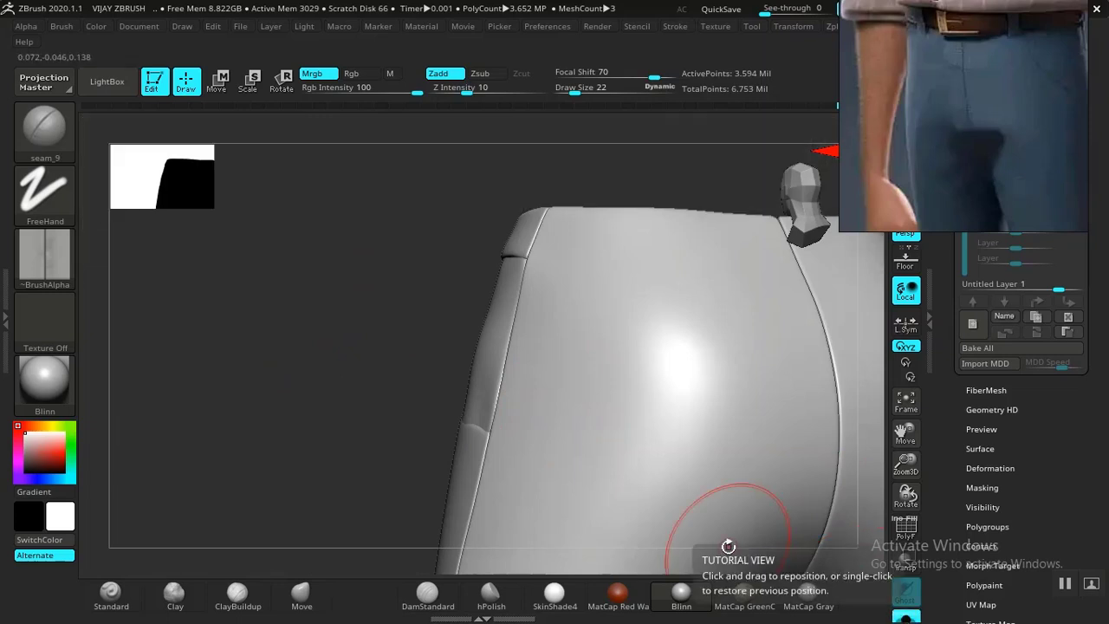
{"action": "left_click_drag", "start_coordinate": [362, 421], "coordinate": [517, 358], "text": "alt"}
{"action": "left_click_drag", "start_coordinate": [457, 327], "coordinate": [505, 408]}
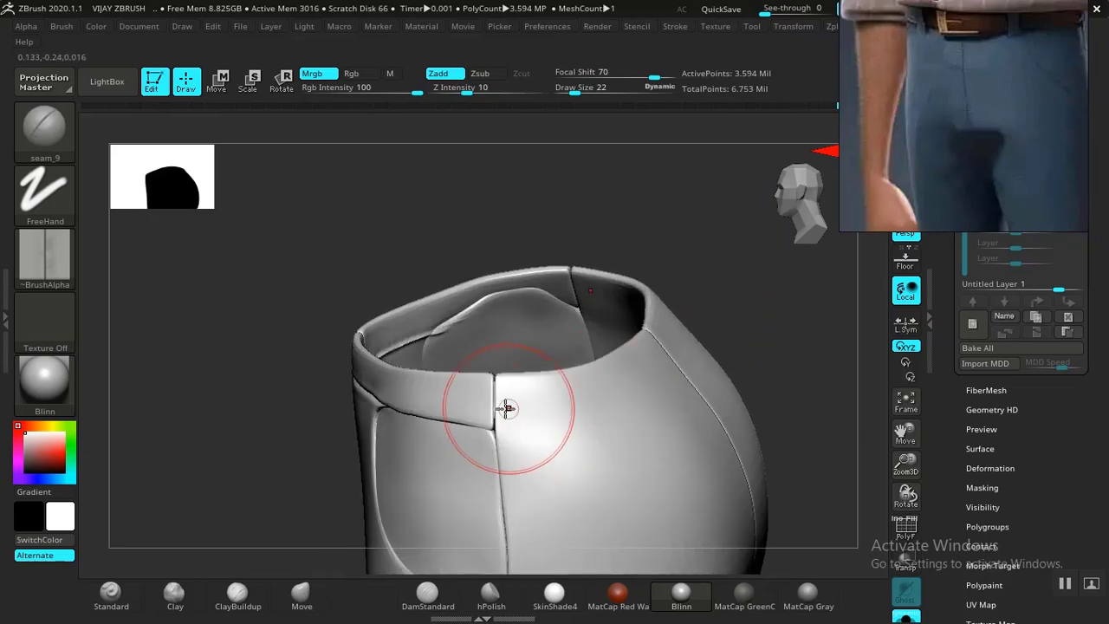
{"action": "left_click_drag", "start_coordinate": [195, 481], "coordinate": [136, 409], "text": "alt"}
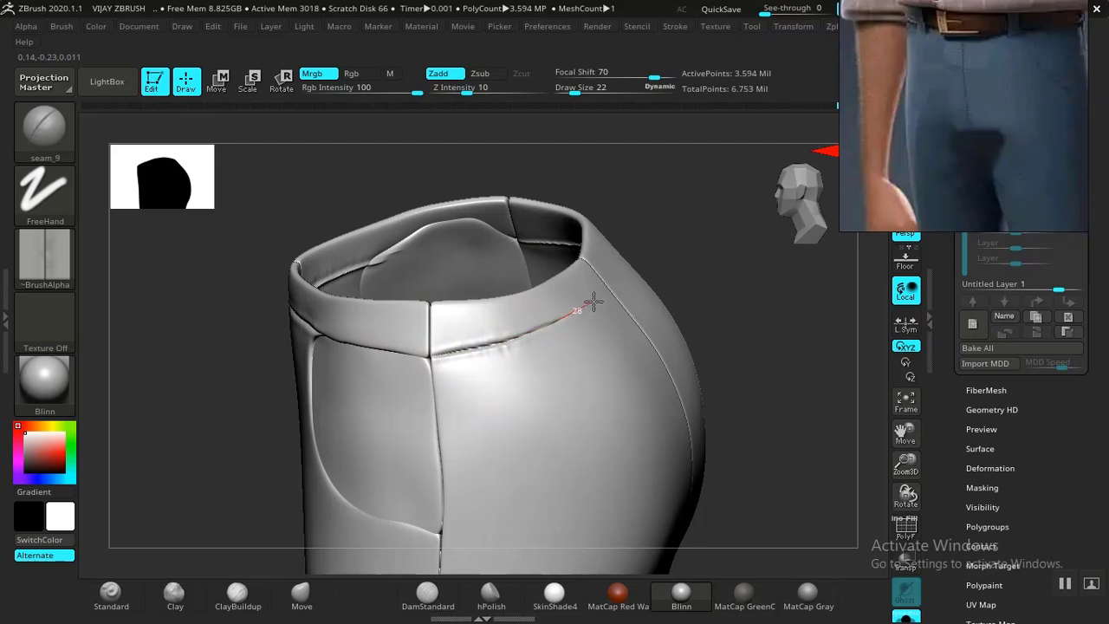
{"action": "left_click_drag", "start_coordinate": [771, 307], "coordinate": [656, 324], "text": "shift"}
{"action": "left_click_drag", "start_coordinate": [572, 237], "coordinate": [545, 376]}
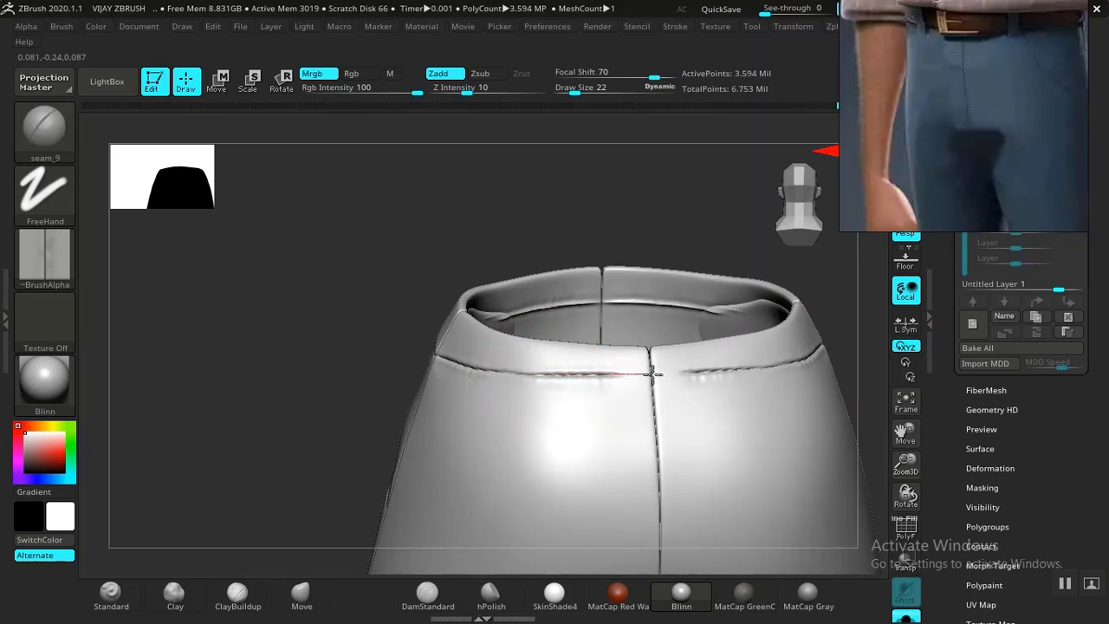
{"action": "left_click_drag", "start_coordinate": [318, 331], "coordinate": [468, 294]}
{"action": "mouse_move", "coordinate": [651, 343]}
{"action": "left_mouse_down"}
{"action": "mouse_move", "coordinate": [609, 330]}
{"action": "mouse_move", "coordinate": [629, 418]}
{"action": "mouse_move", "coordinate": [569, 321]}
{"action": "mouse_move", "coordinate": [641, 376]}
{"action": "mouse_move", "coordinate": [559, 389]}
{"action": "mouse_move", "coordinate": [616, 297]}
{"action": "mouse_move", "coordinate": [676, 383]}
{"action": "mouse_move", "coordinate": [584, 272]}
{"action": "mouse_move", "coordinate": [594, 275]}
{"action": "mouse_move", "coordinate": [604, 233]}
{"action": "mouse_move", "coordinate": [597, 242]}
{"action": "left_mouse_up"}
Groove seam_9 stitching along the back waistband's lower edge, undoing the last stroke.
{"action": "key", "text": "ctrl"}
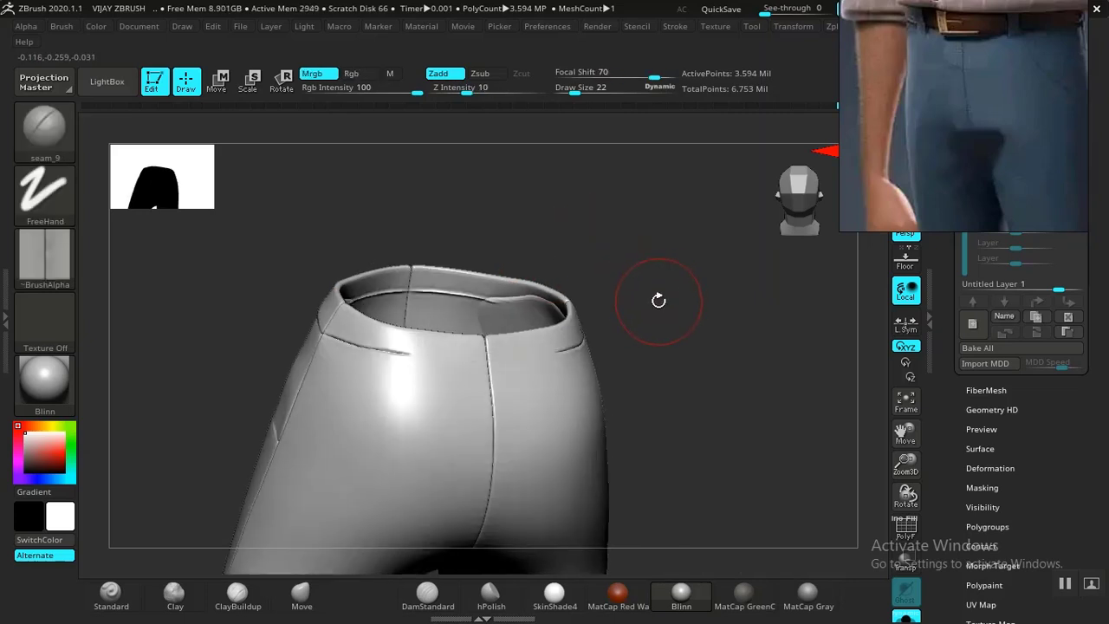
{"action": "left_click_drag", "start_coordinate": [676, 321], "coordinate": [572, 362]}
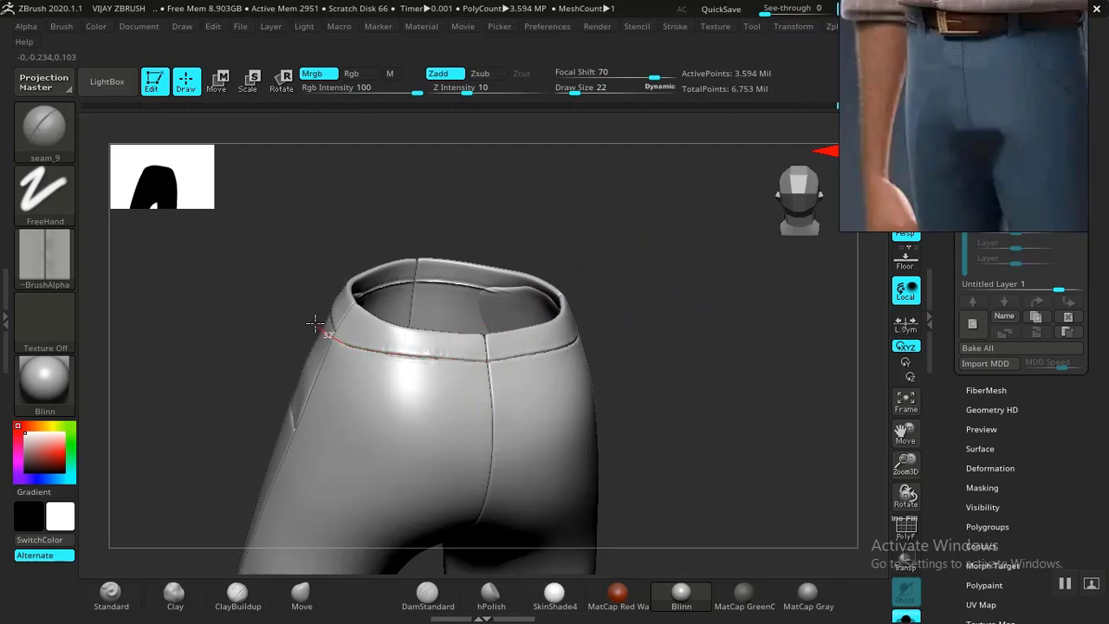
{"action": "left_click_drag", "start_coordinate": [602, 345], "coordinate": [680, 333]}
{"action": "left_click_drag", "start_coordinate": [615, 377], "coordinate": [675, 364]}
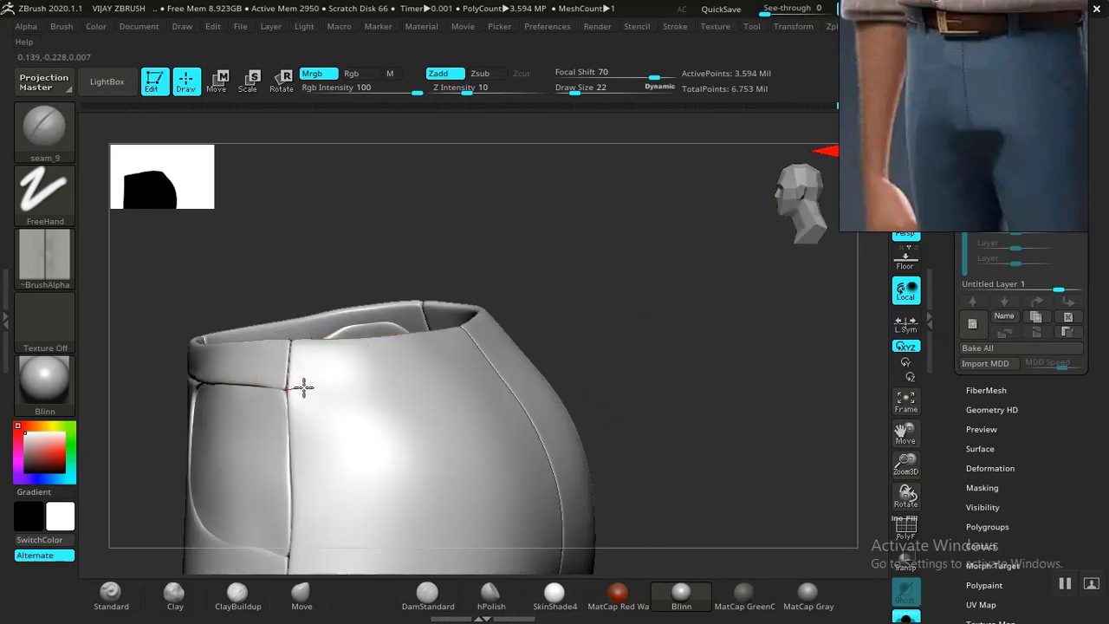
{"action": "left_click_drag", "start_coordinate": [646, 313], "coordinate": [552, 327]}
{"action": "mouse_move", "coordinate": [470, 277]}
{"action": "left_mouse_down"}
{"action": "mouse_move", "coordinate": [491, 334]}
{"action": "mouse_move", "coordinate": [498, 421]}
{"action": "left_mouse_up"}
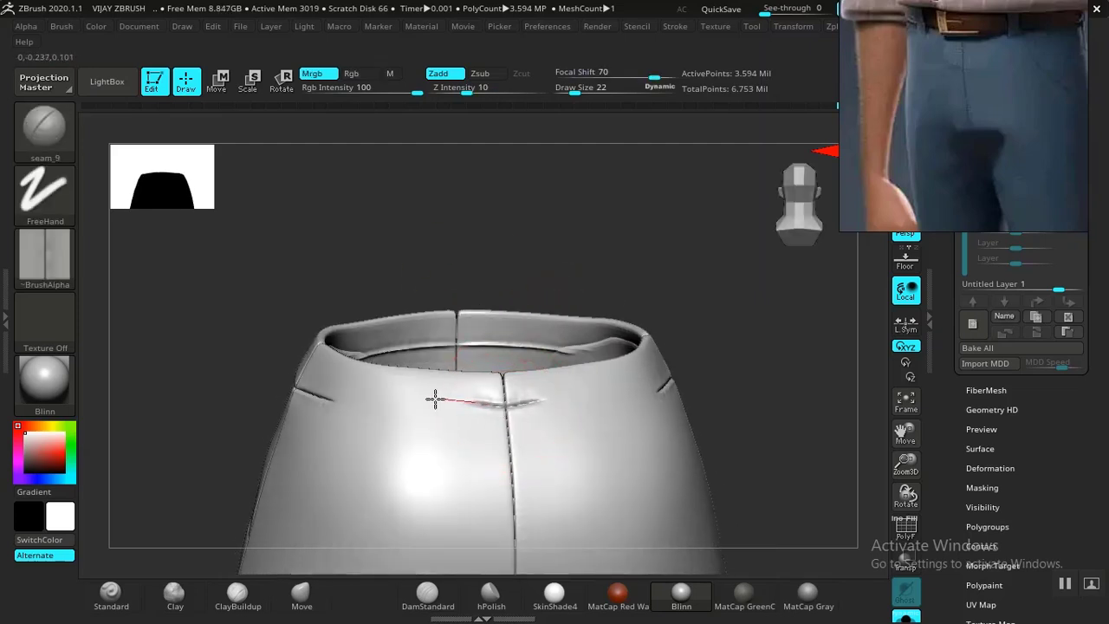
{"action": "left_click_drag", "start_coordinate": [422, 399], "coordinate": [416, 399]}
{"action": "key", "text": "ctrl"}
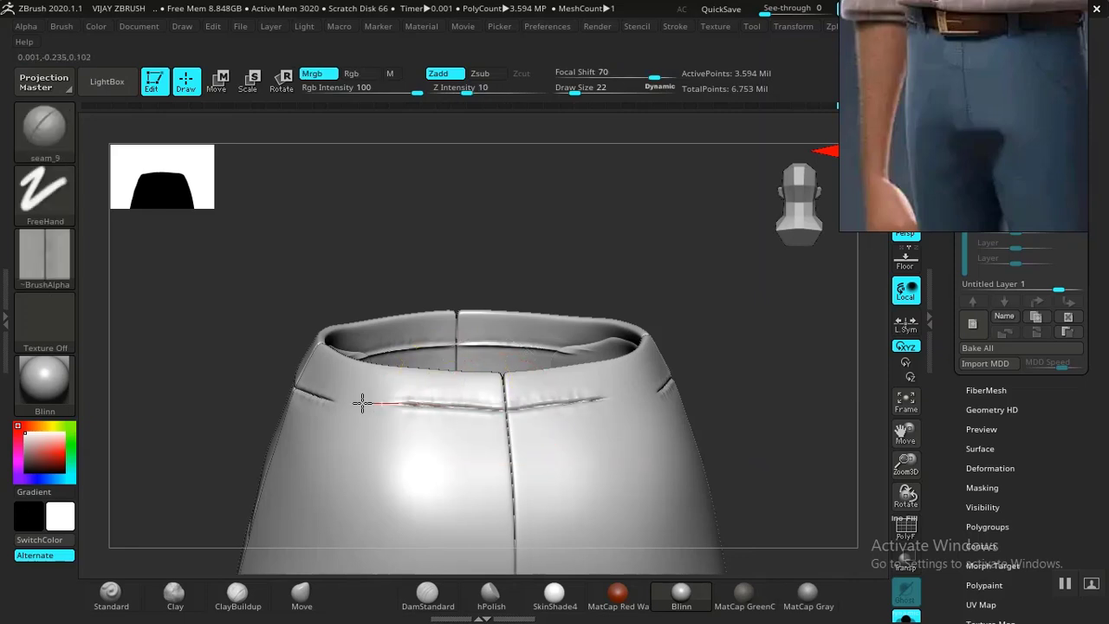
{"action": "left_click_drag", "start_coordinate": [295, 402], "coordinate": [294, 402]}
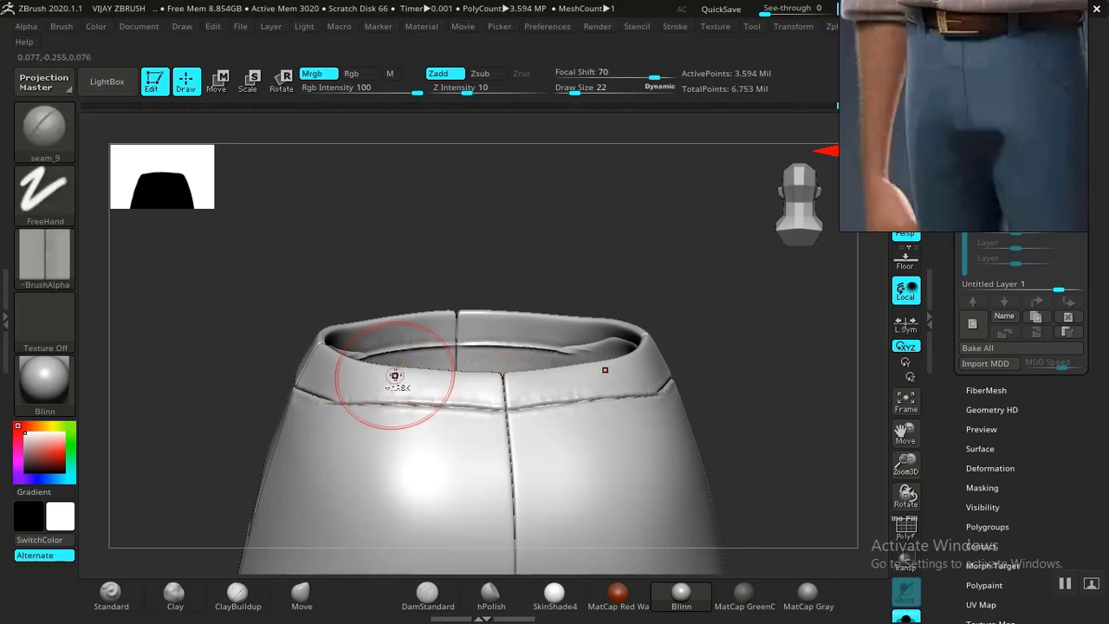
{"action": "key", "text": "ctrl+z"}
Step the trousers down to the 14,052-point subdivision level.
{"action": "mouse_move", "coordinate": [435, 228]}
{"action": "left_mouse_down"}
{"action": "mouse_move", "coordinate": [441, 326]}
{"action": "mouse_move", "coordinate": [358, 389]}
{"action": "left_mouse_up"}
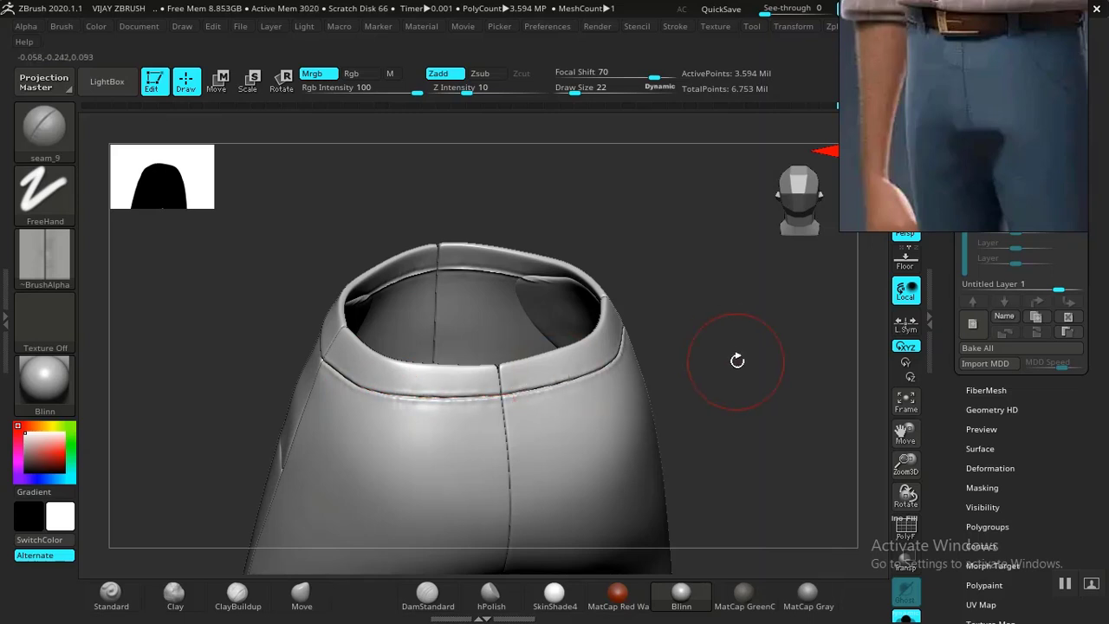
{"action": "left_click_drag", "start_coordinate": [737, 360], "coordinate": [598, 296], "text": "alt"}
{"action": "mouse_move", "coordinate": [586, 359]}
{"action": "left_mouse_down"}
{"action": "mouse_move", "coordinate": [624, 315]}
{"action": "mouse_move", "coordinate": [570, 359]}
{"action": "mouse_move", "coordinate": [534, 352]}
{"action": "mouse_move", "coordinate": [614, 346]}
{"action": "mouse_move", "coordinate": [590, 379]}
{"action": "mouse_move", "coordinate": [721, 444]}
{"action": "mouse_move", "coordinate": [699, 321]}
{"action": "mouse_move", "coordinate": [654, 317]}
{"action": "left_mouse_up"}
{"action": "key", "text": "shift+d"}
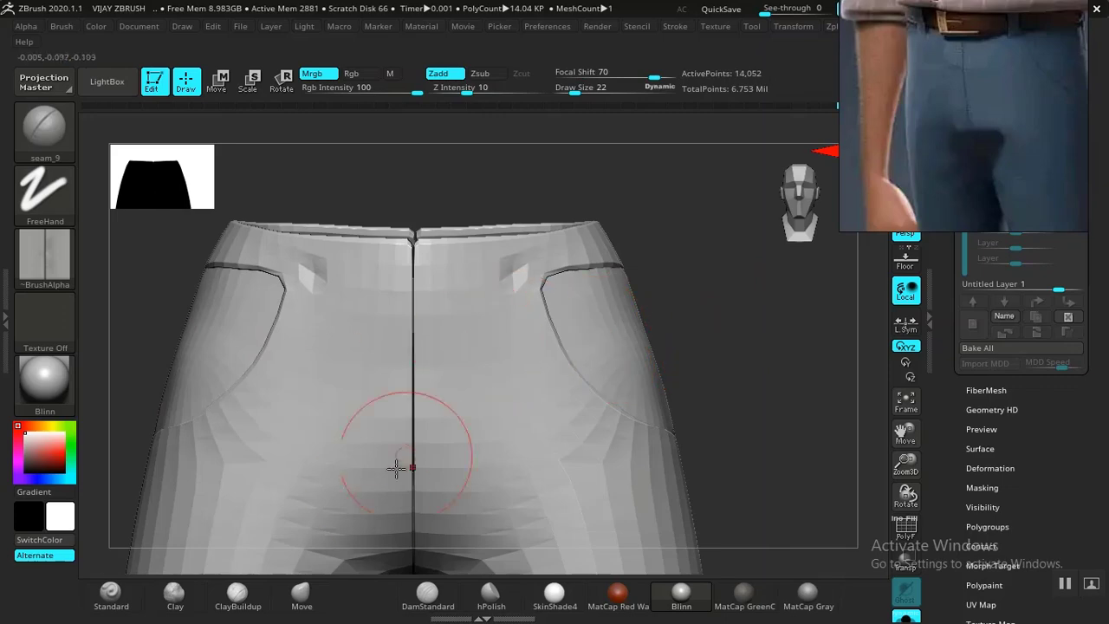
Switch to a small Move Topological brush and tighten the front seam at the waist.
{"action": "key", "text": "b"}
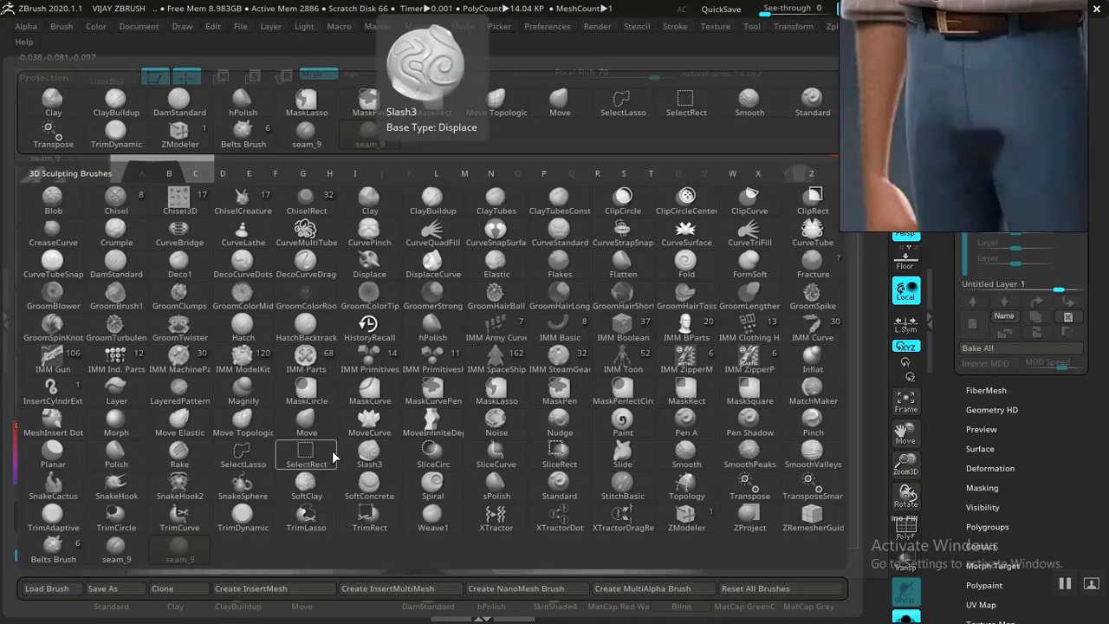
{"action": "key", "text": "Escape"}
{"action": "key", "text": "bracketleft"}
{"action": "key", "text": "bracketleft"}
{"action": "left_click_drag", "start_coordinate": [742, 343], "coordinate": [771, 344], "text": "alt"}
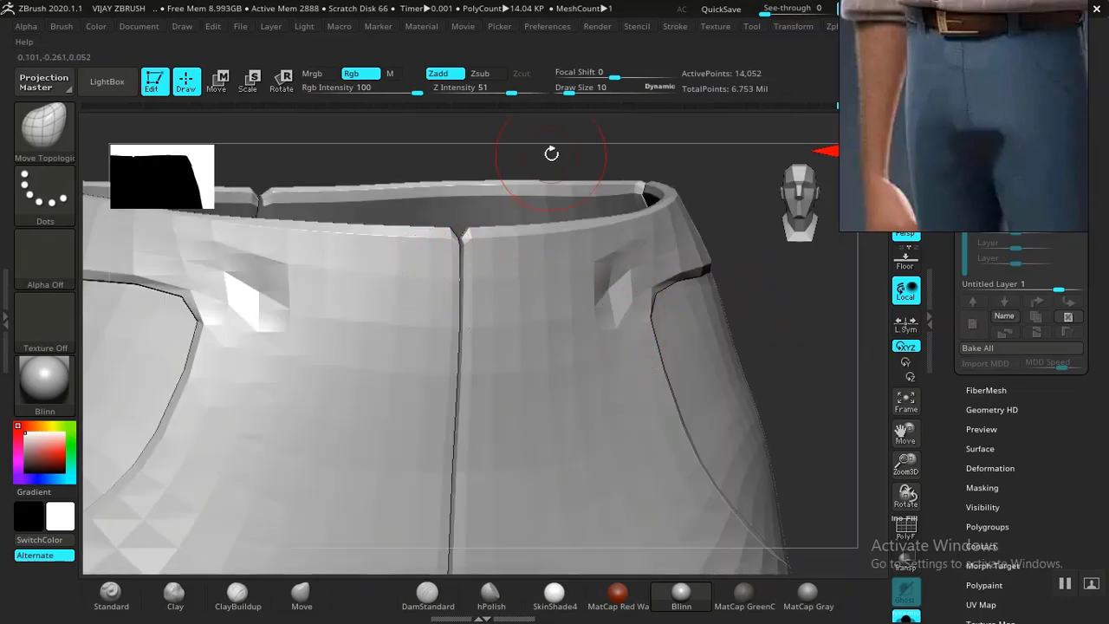
{"action": "left_click_drag", "start_coordinate": [551, 154], "coordinate": [421, 234]}
{"action": "key", "text": "bracketleft"}
{"action": "key", "text": "bracketleft"}
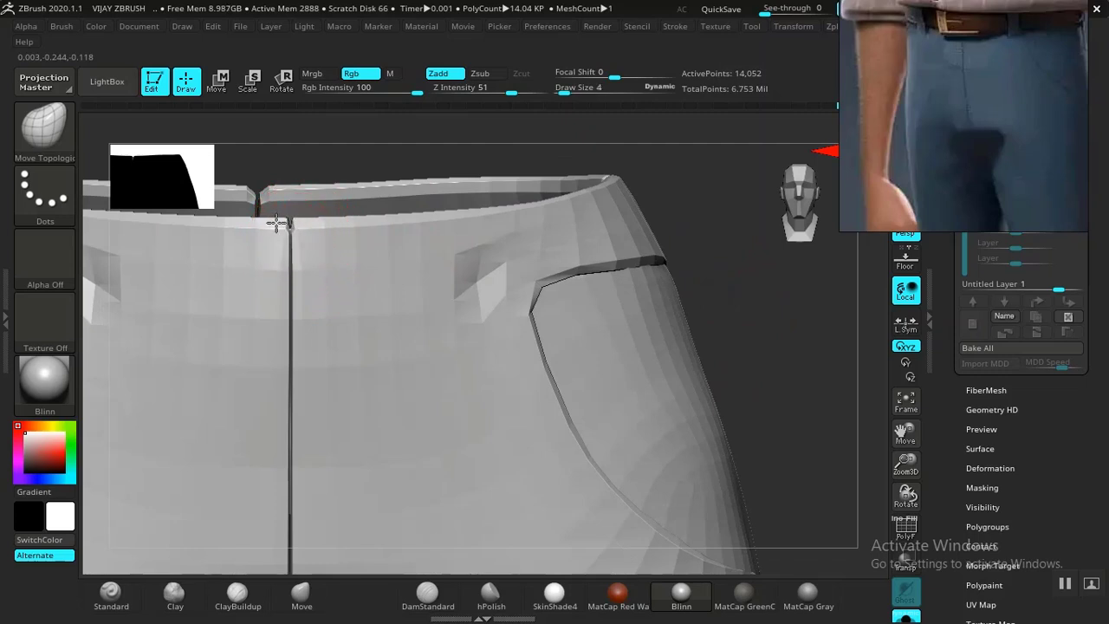
{"action": "key", "text": "bracketright"}
{"action": "key", "text": "bracketright"}
{"action": "key", "text": "bracketright"}
{"action": "key", "text": "bracketright"}
{"action": "key", "text": "bracketright"}
{"action": "key", "text": "bracketright"}
{"action": "key", "text": "bracketright"}
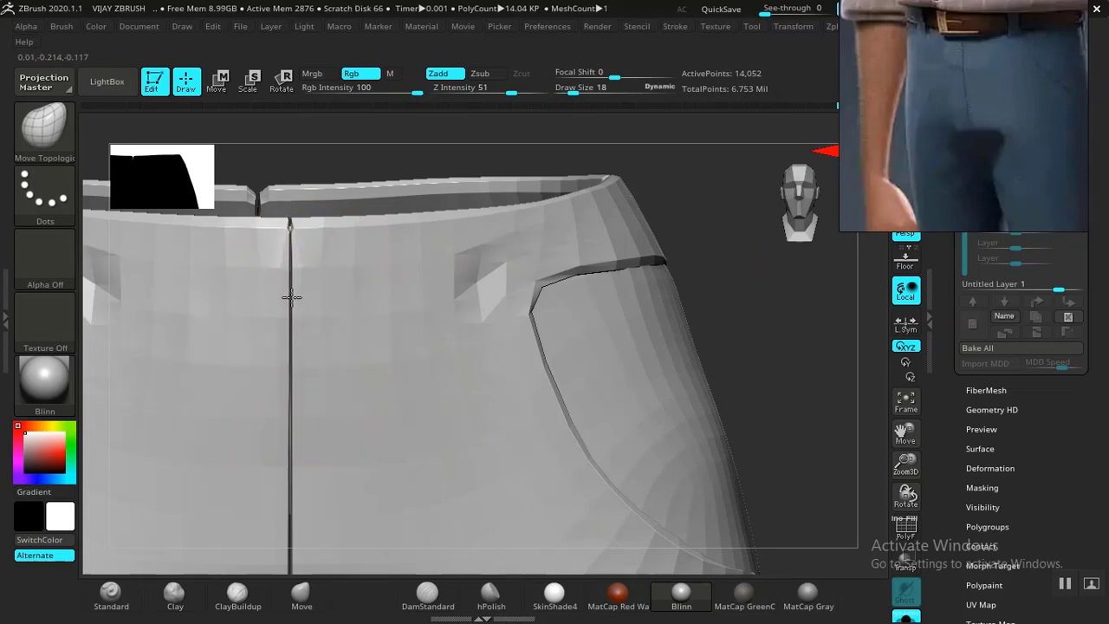
{"action": "left_click_drag", "start_coordinate": [304, 479], "coordinate": [275, 488]}
Close the gap at the top of the pocket seam and push the pocket edge toward it.
{"action": "mouse_move", "coordinate": [762, 364]}
{"action": "left_mouse_down", "text": "alt"}
{"action": "mouse_move", "coordinate": [728, 340]}
{"action": "mouse_move", "coordinate": [646, 346]}
{"action": "left_mouse_up", "text": "alt"}
{"action": "key", "text": "bracketleft"}
{"action": "key", "text": "bracketleft"}
{"action": "key", "text": "bracketleft"}
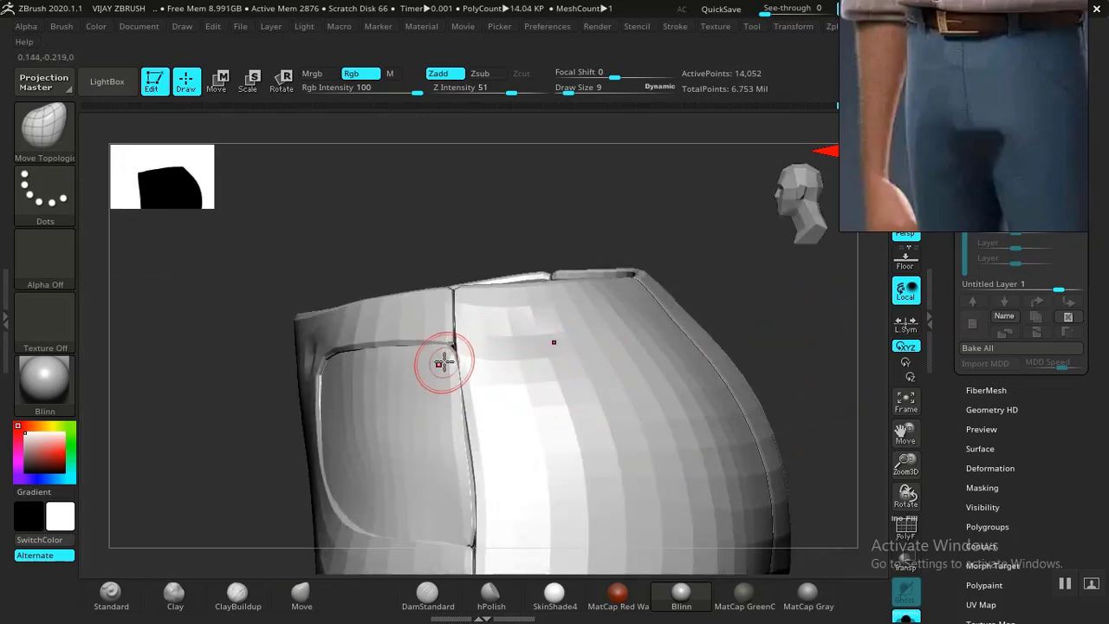
{"action": "left_click_drag", "start_coordinate": [428, 233], "coordinate": [529, 279], "text": "alt"}
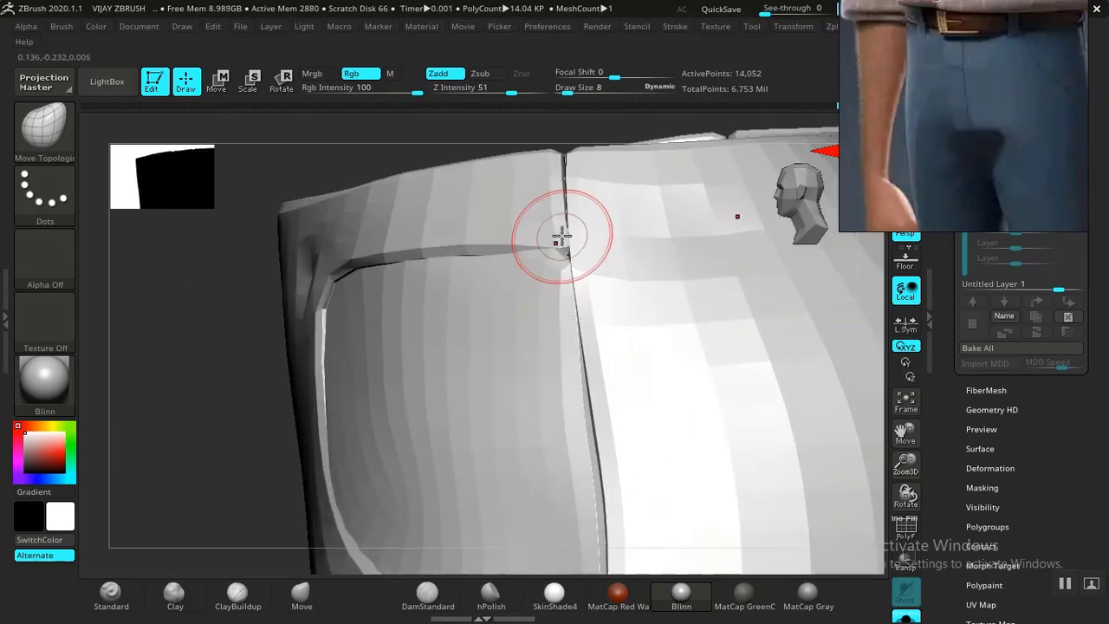
{"action": "left_click_drag", "start_coordinate": [557, 178], "coordinate": [562, 163]}
{"action": "left_click_drag", "start_coordinate": [273, 505], "coordinate": [242, 320]}
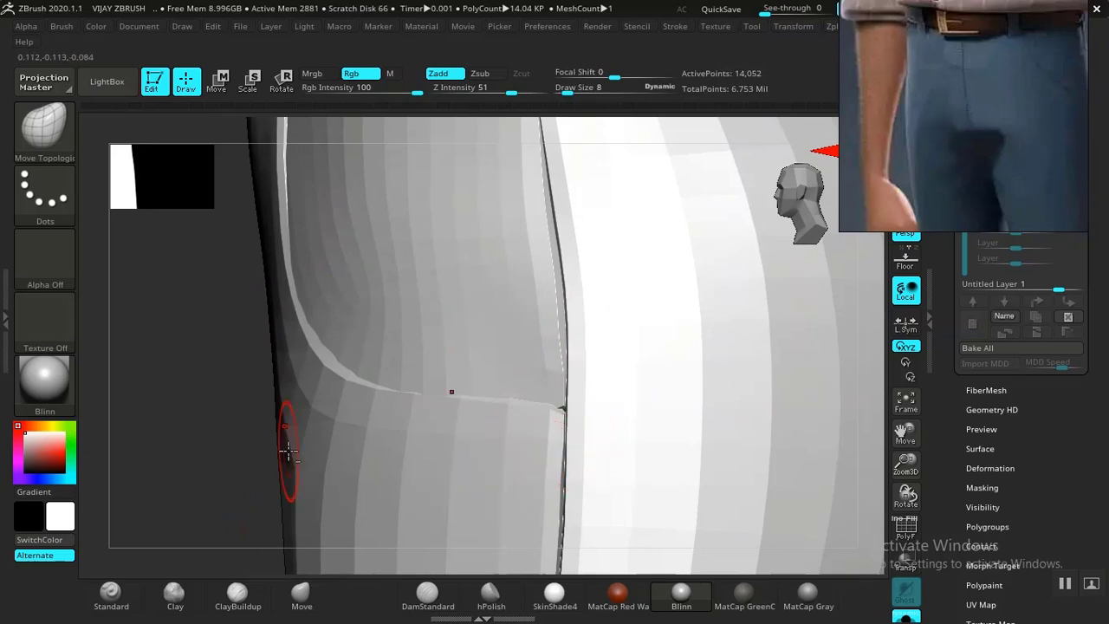
{"action": "left_click_drag", "start_coordinate": [224, 481], "coordinate": [297, 383]}
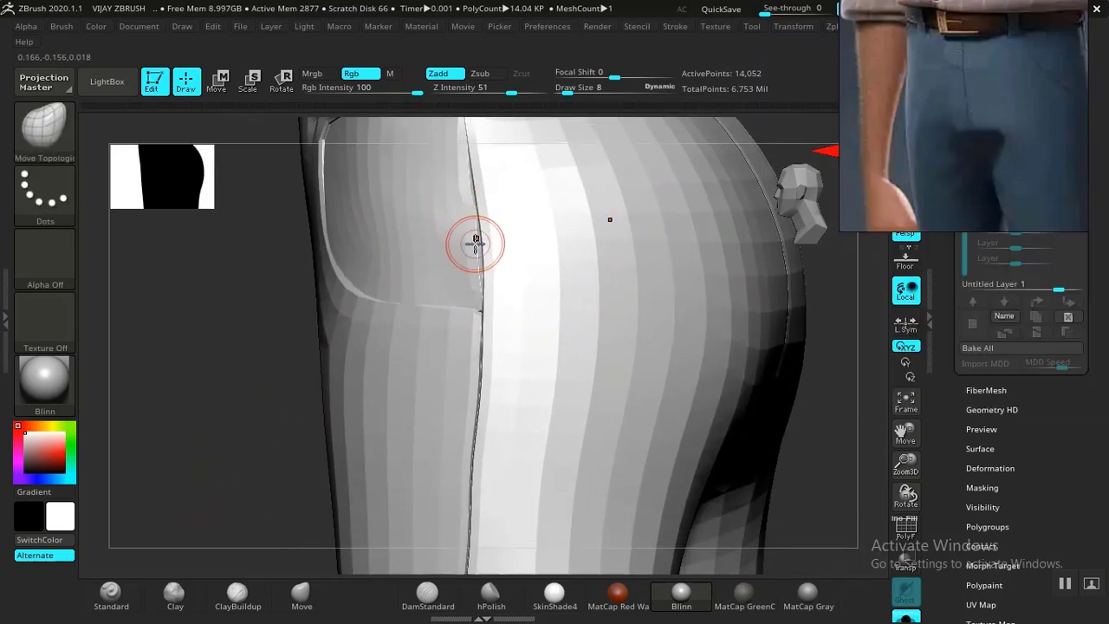
{"action": "key", "text": "ctrl"}
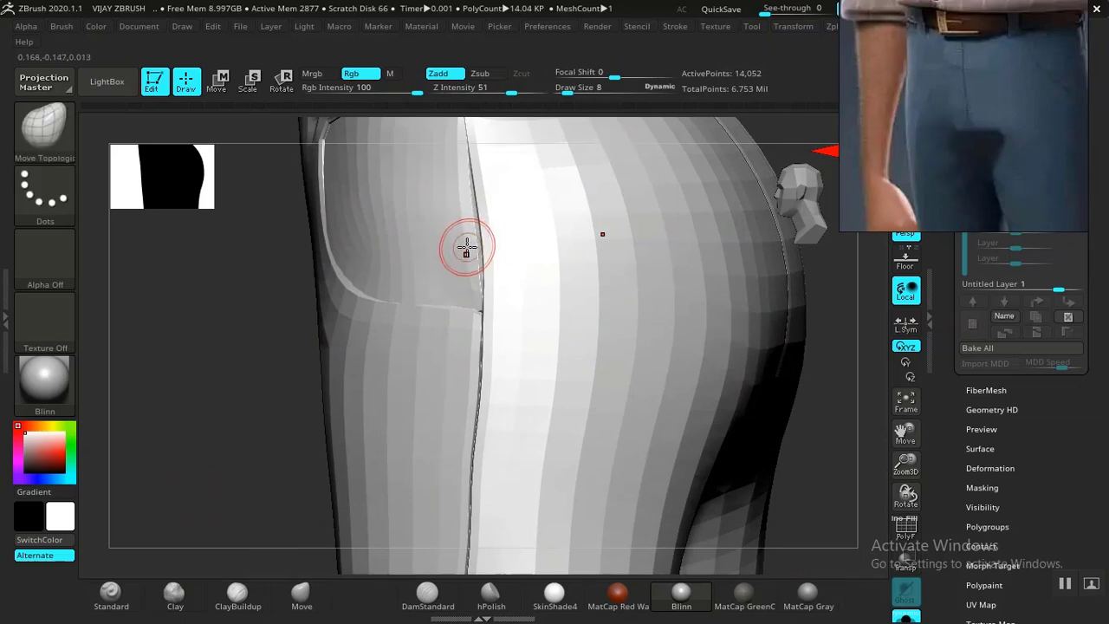
{"action": "key", "text": "]"}
{"action": "mouse_move", "coordinate": [463, 246]}
{"action": "left_mouse_down"}
{"action": "mouse_move", "coordinate": [473, 243]}
{"action": "mouse_move", "coordinate": [469, 201]}
{"action": "left_mouse_up"}
{"action": "key", "text": "]"}
{"action": "left_click_drag", "start_coordinate": [468, 284], "coordinate": [476, 283]}
{"action": "left_click_drag", "start_coordinate": [221, 433], "coordinate": [303, 416]}
{"action": "left_click_drag", "start_coordinate": [462, 278], "coordinate": [471, 275]}
Nudge the side seam right, from below the pocket down the leg, so it runs straight.
{"action": "mouse_move", "coordinate": [766, 363]}
{"action": "left_mouse_down"}
{"action": "mouse_move", "coordinate": [757, 362]}
{"action": "mouse_move", "coordinate": [740, 262]}
{"action": "left_mouse_up"}
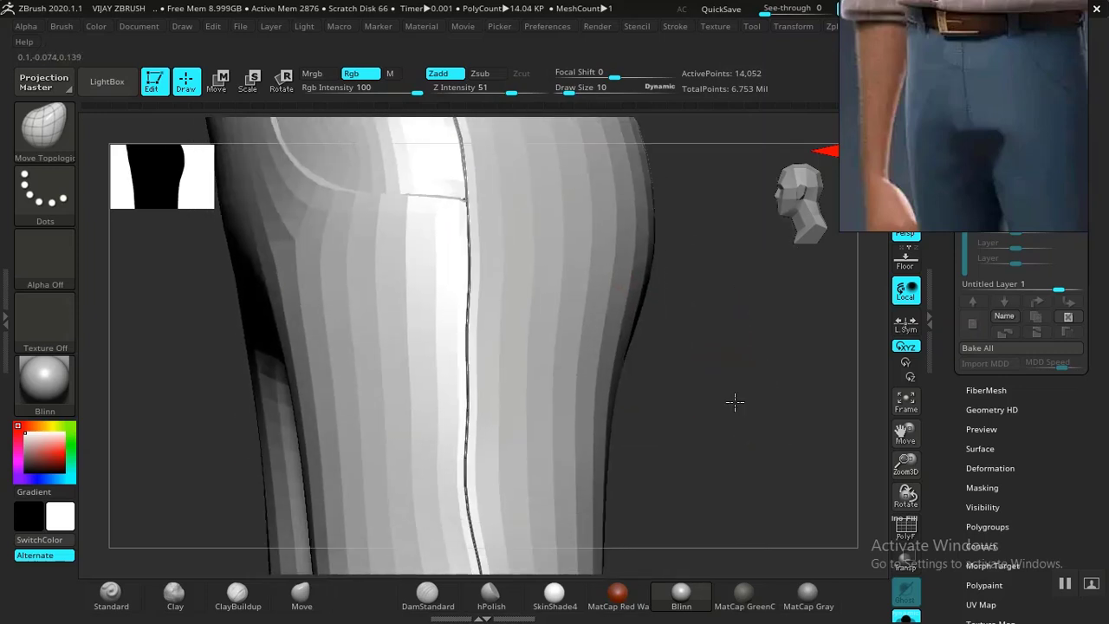
{"action": "left_click_drag", "start_coordinate": [736, 401], "coordinate": [674, 394]}
{"action": "left_click_drag", "start_coordinate": [280, 371], "coordinate": [248, 442]}
{"action": "left_click_drag", "start_coordinate": [473, 321], "coordinate": [468, 290]}
{"action": "left_click_drag", "start_coordinate": [451, 368], "coordinate": [457, 367]}
{"action": "left_click_drag", "start_coordinate": [449, 408], "coordinate": [455, 407]}
{"action": "left_click_drag", "start_coordinate": [752, 460], "coordinate": [754, 314], "text": "alt"}
{"action": "left_click_drag", "start_coordinate": [444, 256], "coordinate": [451, 257]}
{"action": "left_click_drag", "start_coordinate": [449, 310], "coordinate": [453, 313]}
{"action": "left_click_drag", "start_coordinate": [443, 341], "coordinate": [447, 344]}
{"action": "left_click_drag", "start_coordinate": [439, 378], "coordinate": [444, 378]}
{"action": "left_click_drag", "start_coordinate": [434, 405], "coordinate": [432, 432]}
{"action": "mouse_move", "coordinate": [709, 430]}
{"action": "left_mouse_down"}
{"action": "mouse_move", "coordinate": [674, 297]}
{"action": "mouse_move", "coordinate": [641, 302]}
{"action": "left_mouse_up"}
{"action": "mouse_move", "coordinate": [427, 319]}
{"action": "left_mouse_down"}
{"action": "mouse_move", "coordinate": [441, 313]}
{"action": "mouse_move", "coordinate": [440, 340]}
{"action": "left_mouse_up"}
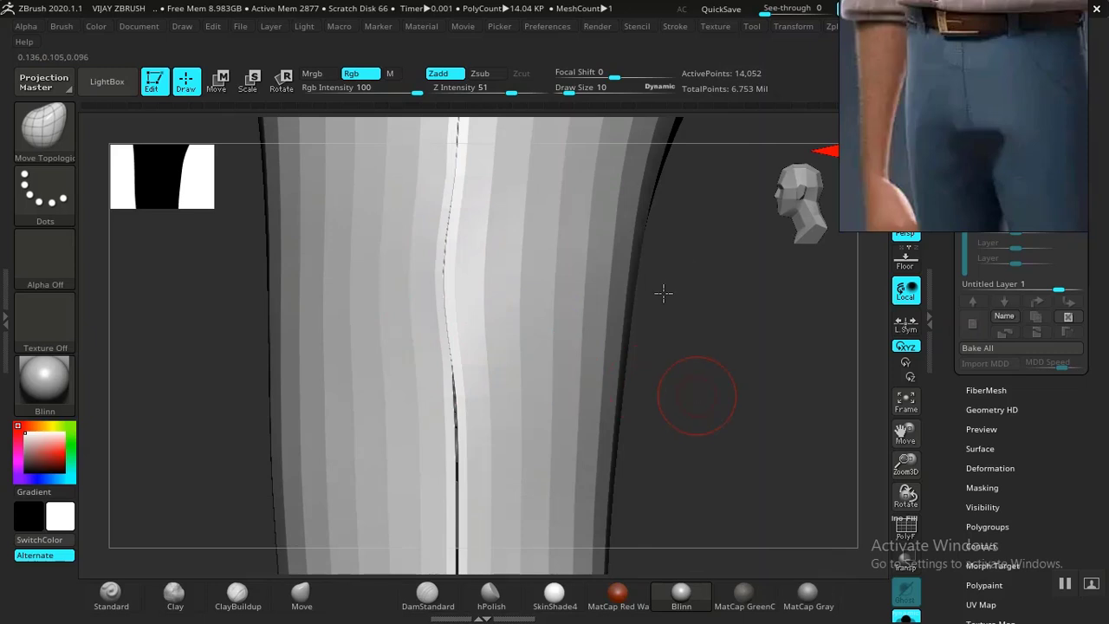
{"action": "left_click_drag", "start_coordinate": [736, 424], "coordinate": [961, 459], "text": "alt"}
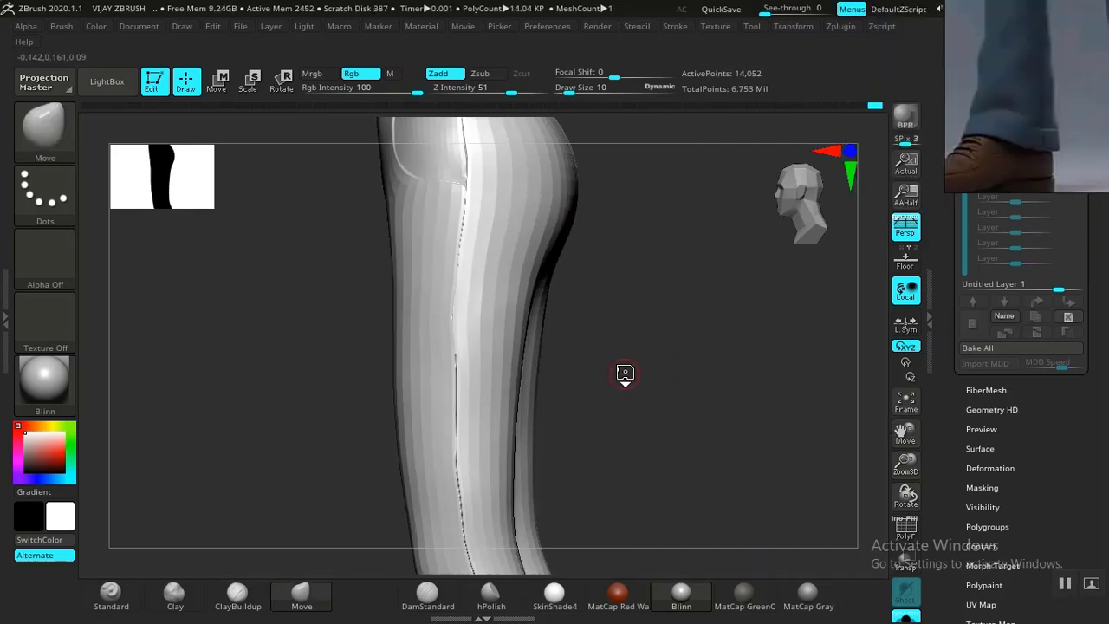
{"action": "mouse_move", "coordinate": [627, 376]}
{"action": "left_mouse_down"}
{"action": "mouse_move", "coordinate": [636, 352]}
{"action": "mouse_move", "coordinate": [648, 434]}
{"action": "mouse_move", "coordinate": [688, 411]}
{"action": "mouse_move", "coordinate": [668, 401]}
{"action": "mouse_move", "coordinate": [844, 396]}
{"action": "mouse_move", "coordinate": [707, 444]}
{"action": "mouse_move", "coordinate": [705, 365]}
{"action": "mouse_move", "coordinate": [705, 541]}
{"action": "left_mouse_up"}
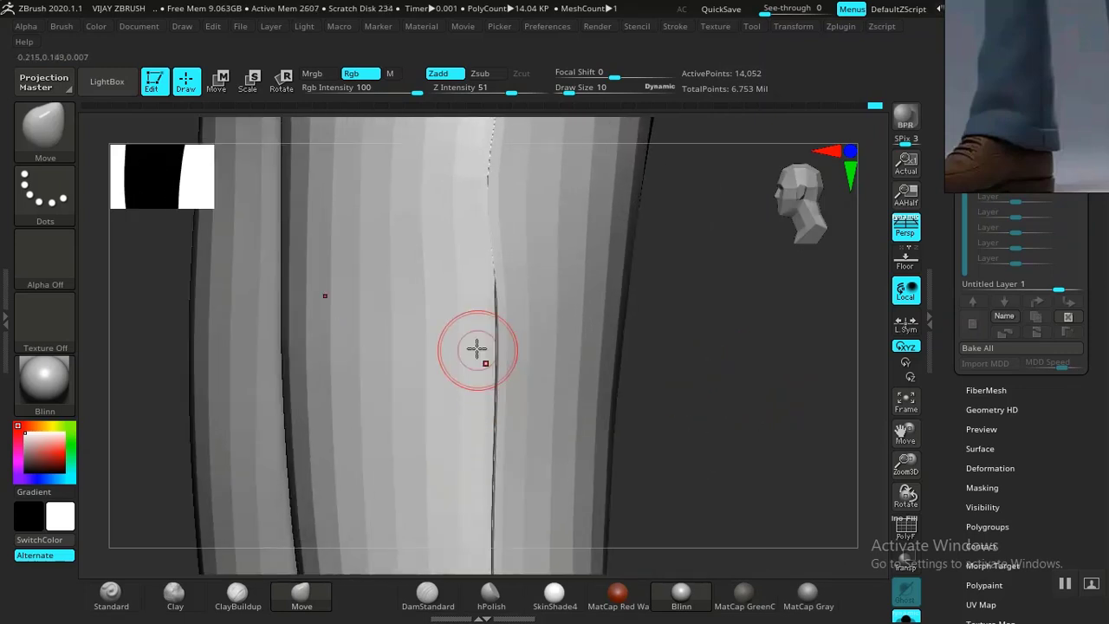
Push the lower-leg seam right and pull its start lower with Move Topologic, checking from several angles.
{"action": "left_click_drag", "start_coordinate": [485, 322], "coordinate": [492, 322]}
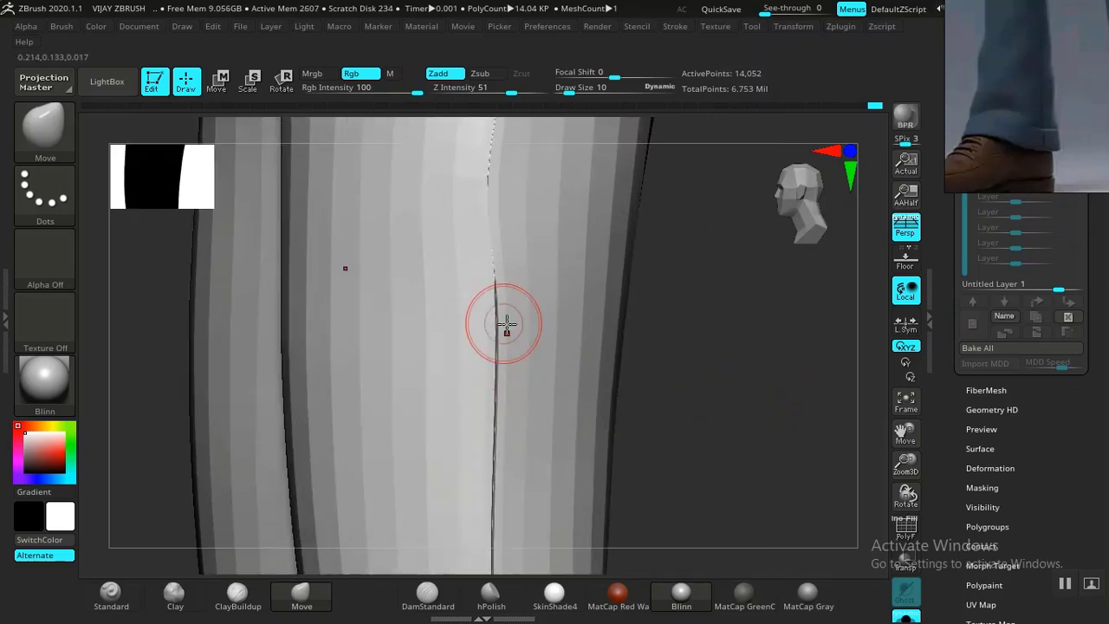
{"action": "left_click_drag", "start_coordinate": [719, 389], "coordinate": [698, 392]}
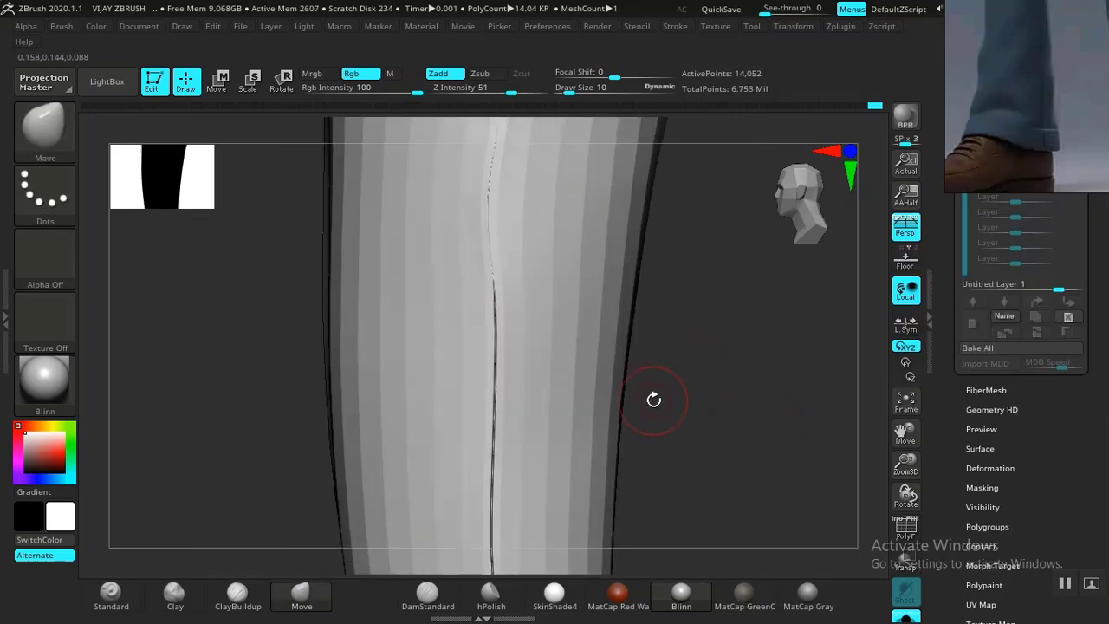
{"action": "key", "text": "b"}
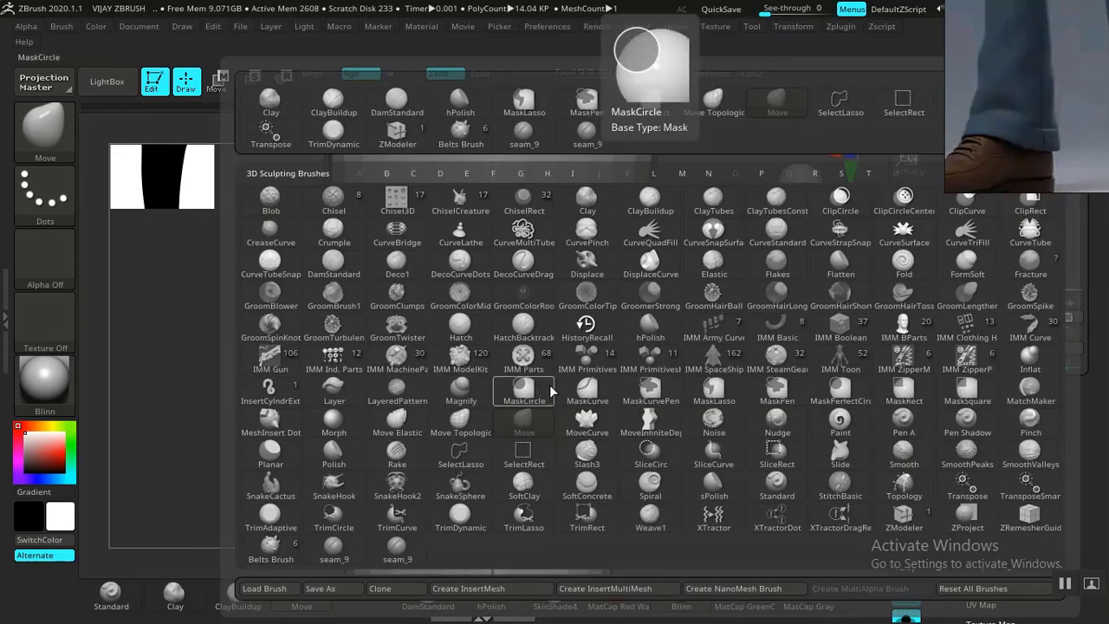
{"action": "left_click", "coordinate": [460, 423]}
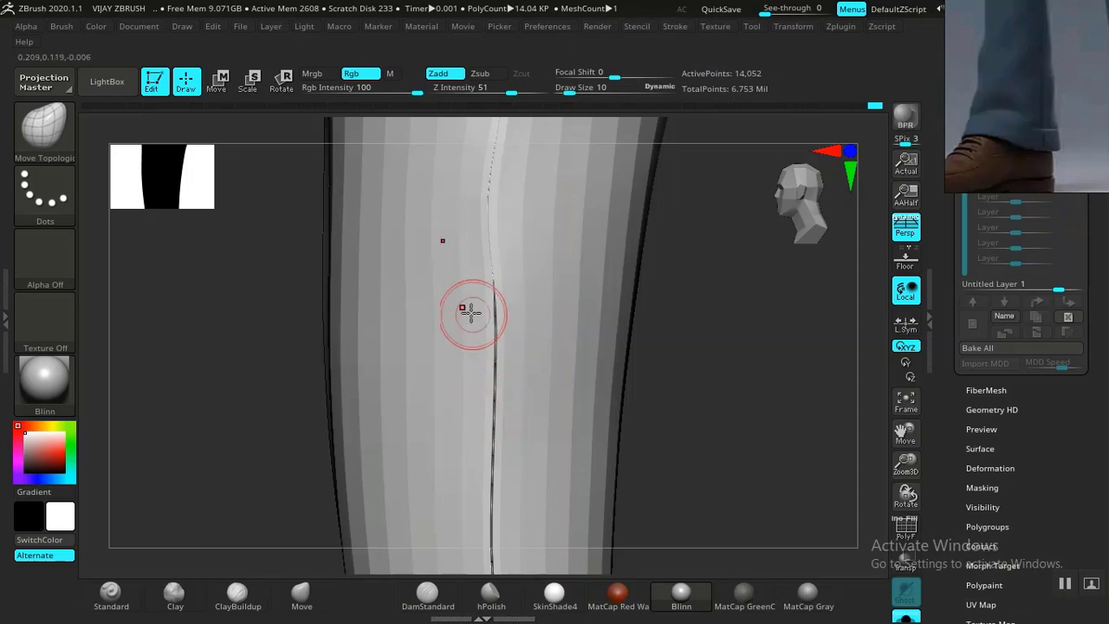
{"action": "left_click_drag", "start_coordinate": [490, 309], "coordinate": [493, 328]}
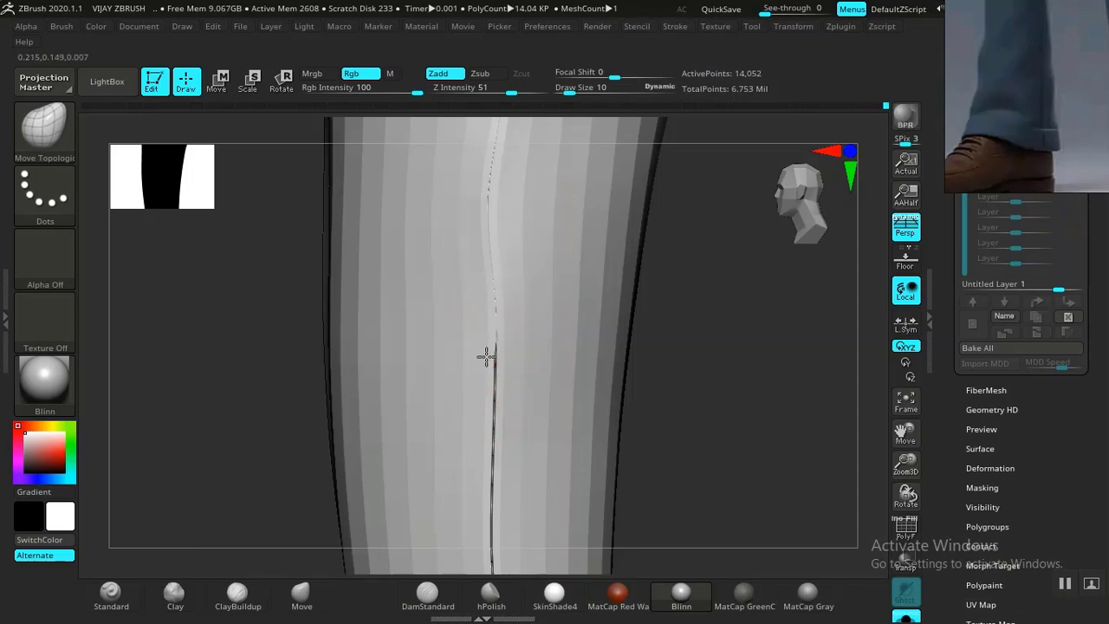
{"action": "left_click_drag", "start_coordinate": [652, 382], "coordinate": [668, 359]}
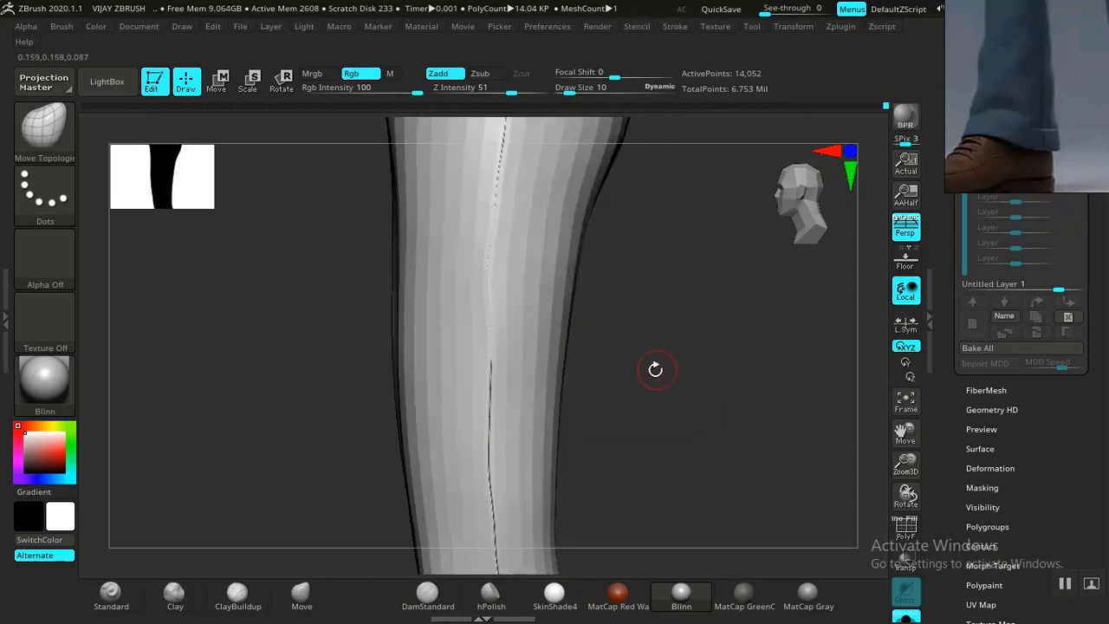
{"action": "left_click_drag", "start_coordinate": [670, 359], "coordinate": [699, 406]}
{"action": "mouse_move", "coordinate": [658, 363]}
{"action": "left_mouse_down"}
{"action": "mouse_move", "coordinate": [700, 359]}
{"action": "mouse_move", "coordinate": [668, 353]}
{"action": "left_mouse_up"}
{"action": "left_click_drag", "start_coordinate": [702, 402], "coordinate": [660, 304]}
{"action": "left_click_drag", "start_coordinate": [663, 347], "coordinate": [530, 379]}
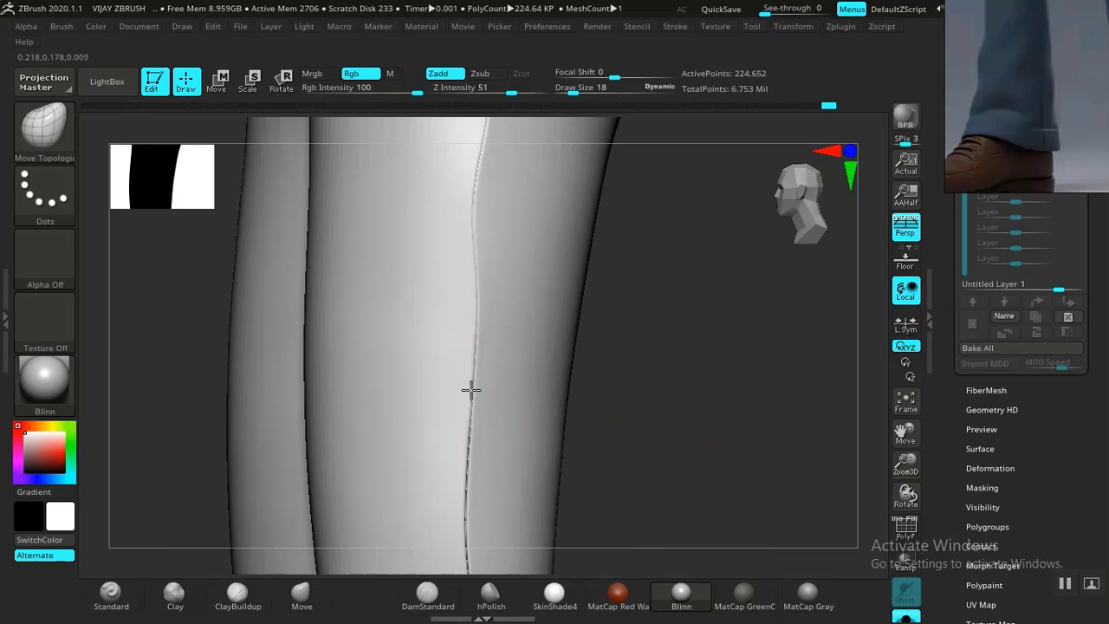
{"action": "mouse_move", "coordinate": [665, 438]}
{"action": "left_mouse_down", "text": "alt"}
{"action": "mouse_move", "coordinate": [653, 292]}
{"action": "mouse_move", "coordinate": [662, 295]}
{"action": "left_mouse_up", "text": "alt"}
{"action": "left_click_drag", "start_coordinate": [440, 322], "coordinate": [445, 323]}
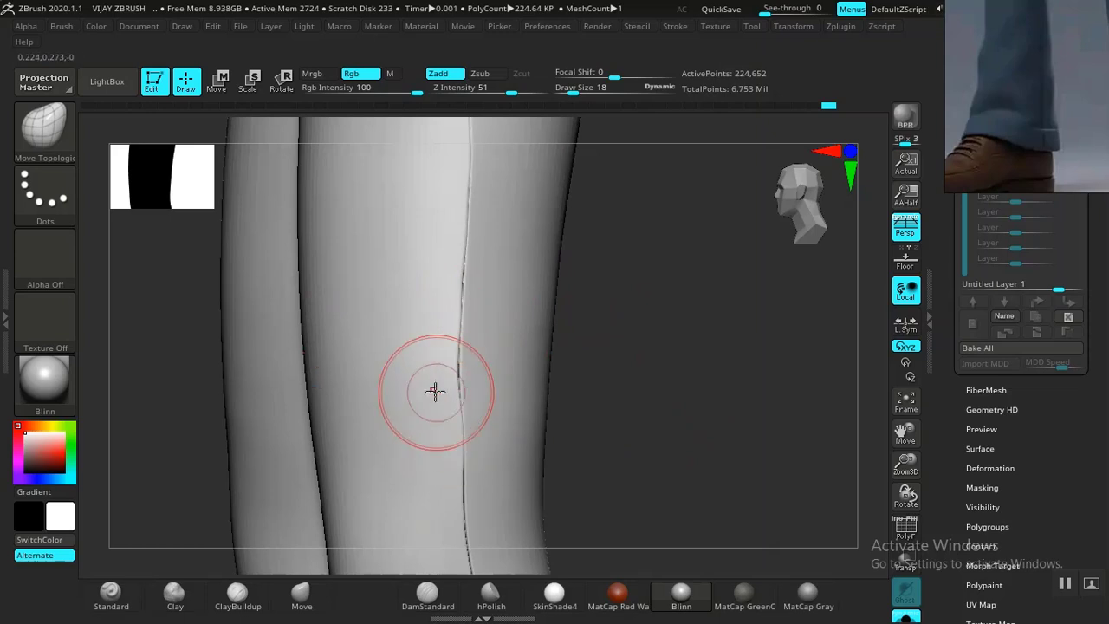
{"action": "left_click_drag", "start_coordinate": [666, 429], "coordinate": [648, 267], "text": "alt"}
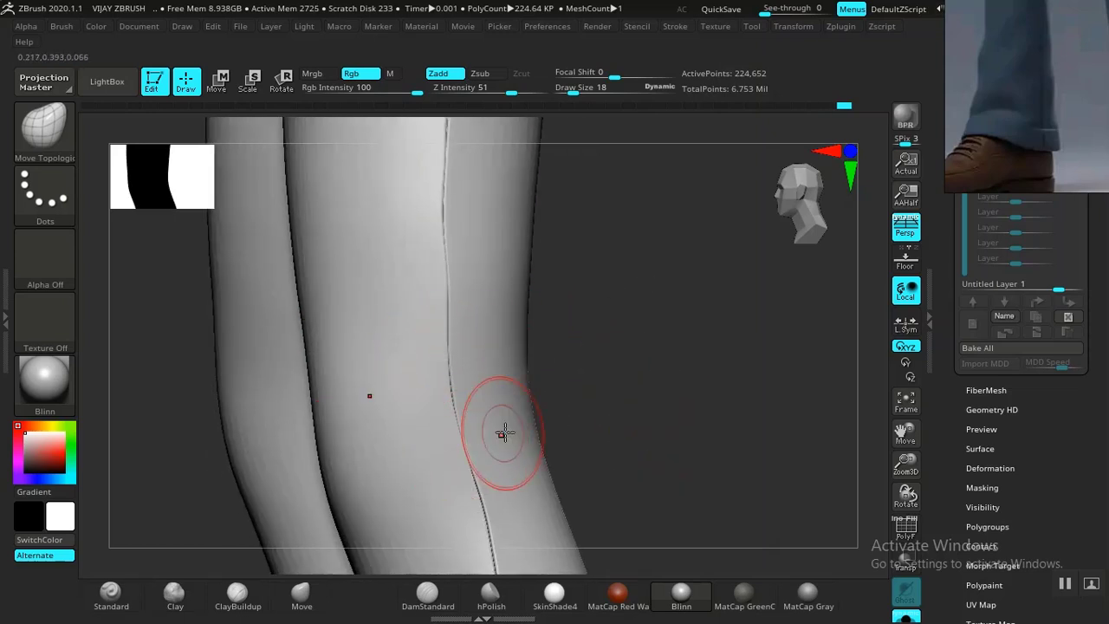
{"action": "left_click_drag", "start_coordinate": [630, 360], "coordinate": [606, 197], "text": "alt"}
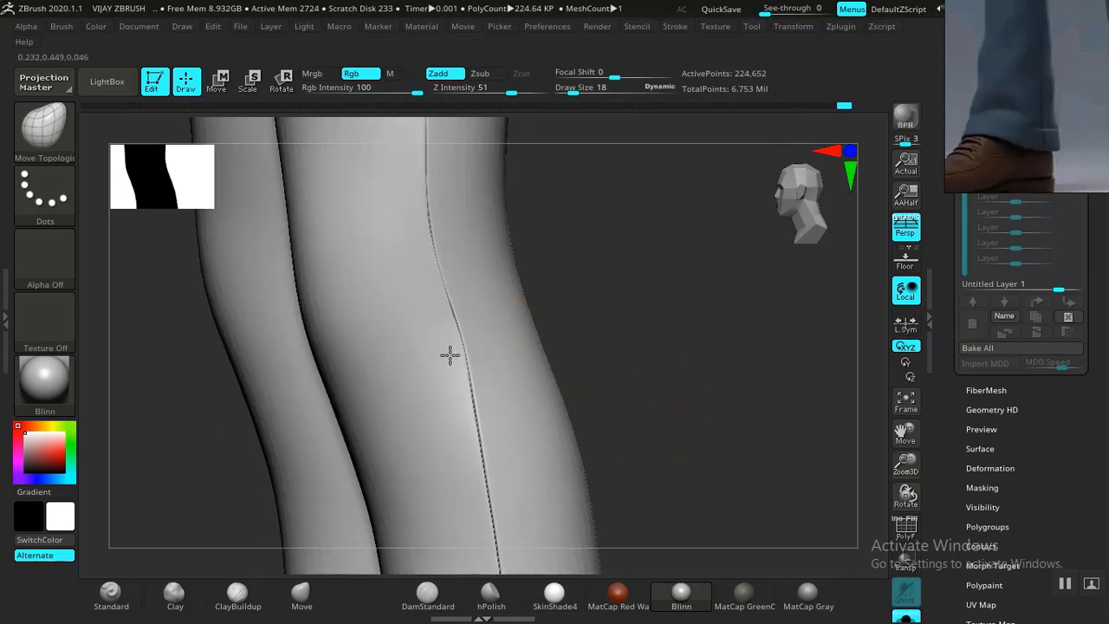
{"action": "left_click_drag", "start_coordinate": [641, 397], "coordinate": [464, 356]}
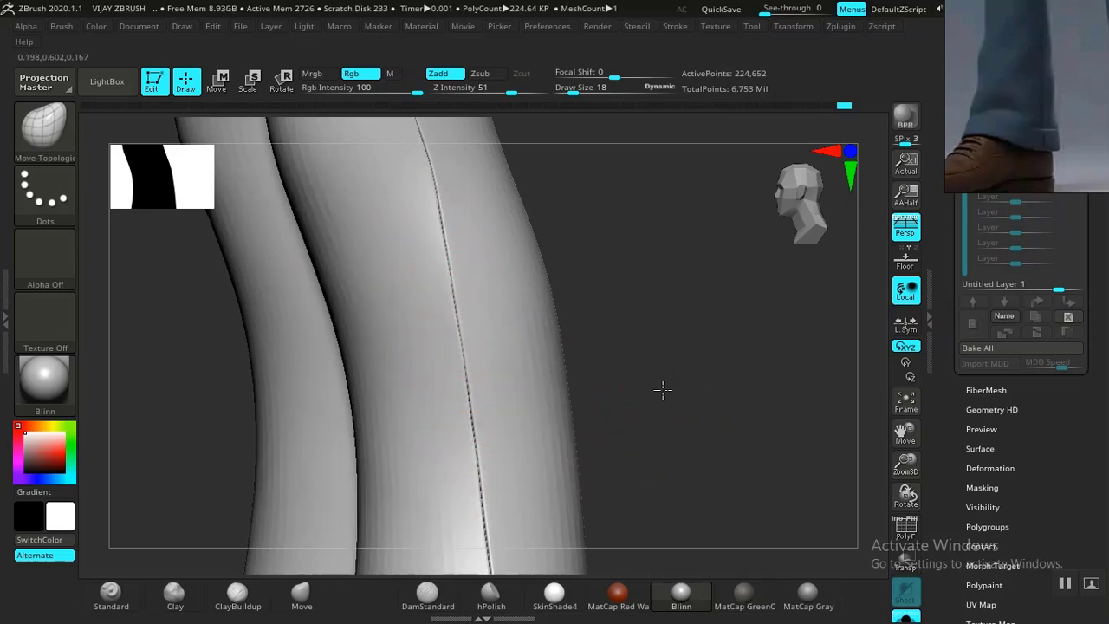
{"action": "left_click_drag", "start_coordinate": [676, 434], "coordinate": [540, 344]}
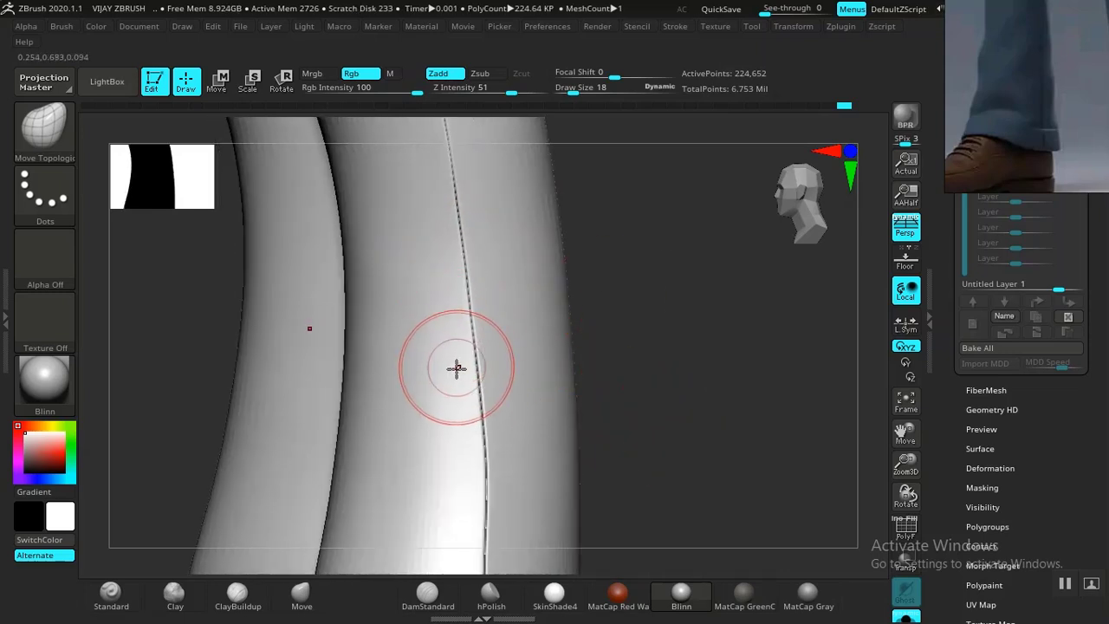
{"action": "left_click_drag", "start_coordinate": [666, 388], "coordinate": [551, 286]}
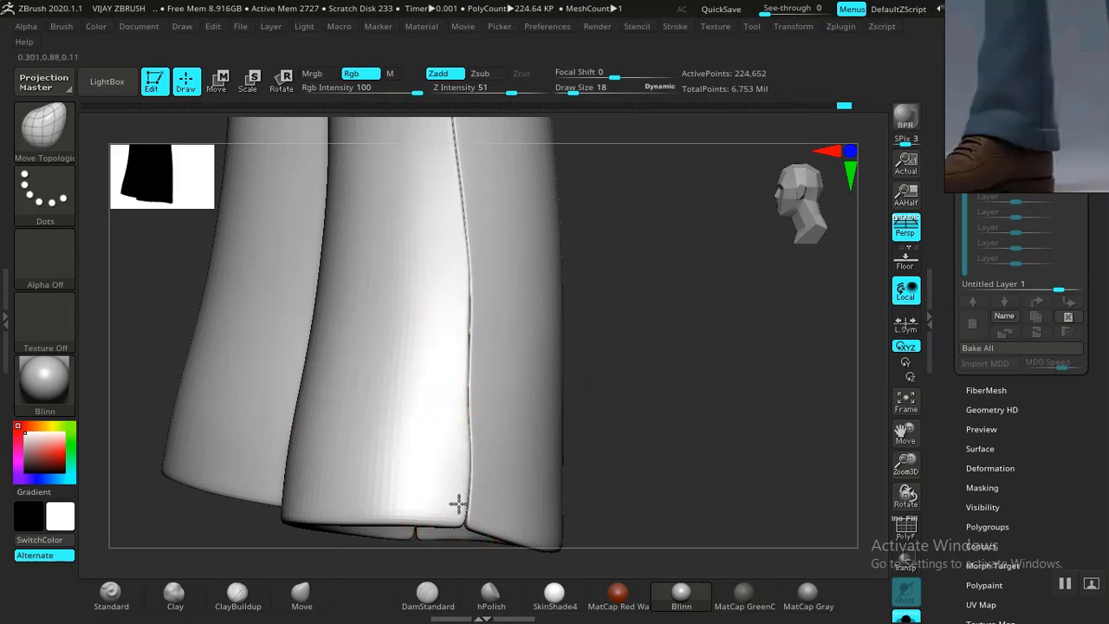
{"action": "left_click_drag", "start_coordinate": [664, 450], "coordinate": [443, 372]}
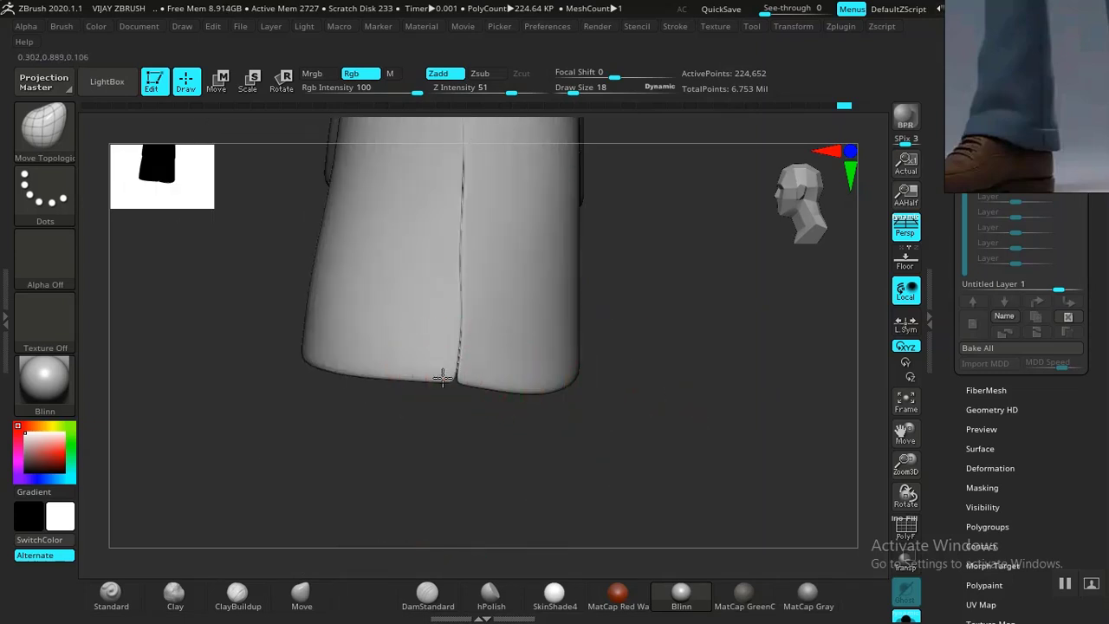
{"action": "left_click_drag", "start_coordinate": [547, 455], "coordinate": [722, 223]}
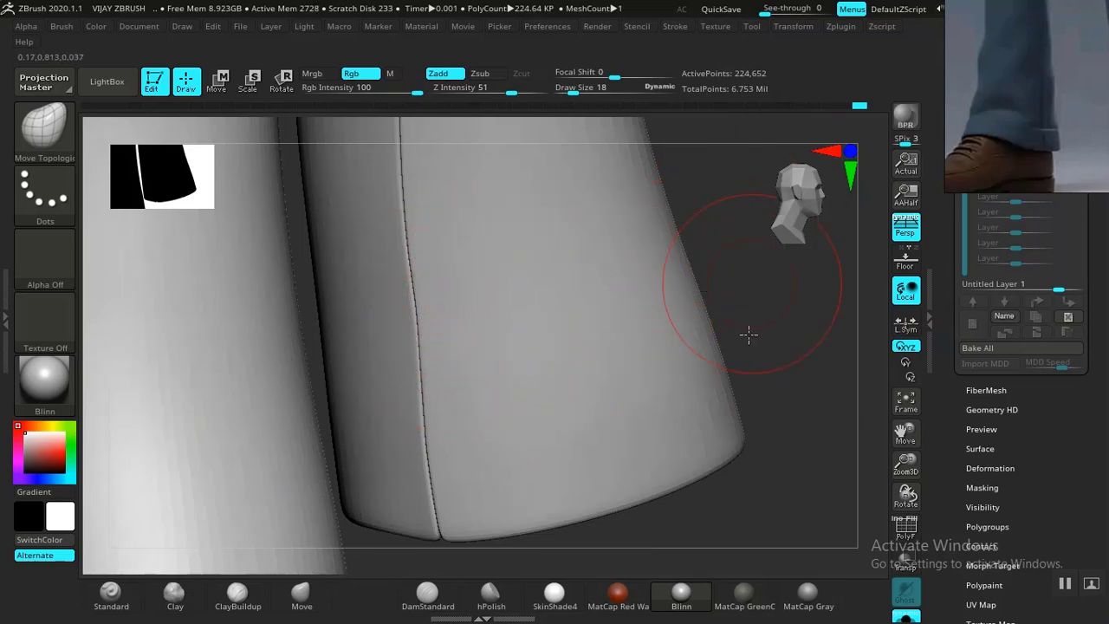
{"action": "left_click_drag", "start_coordinate": [752, 282], "coordinate": [571, 403]}
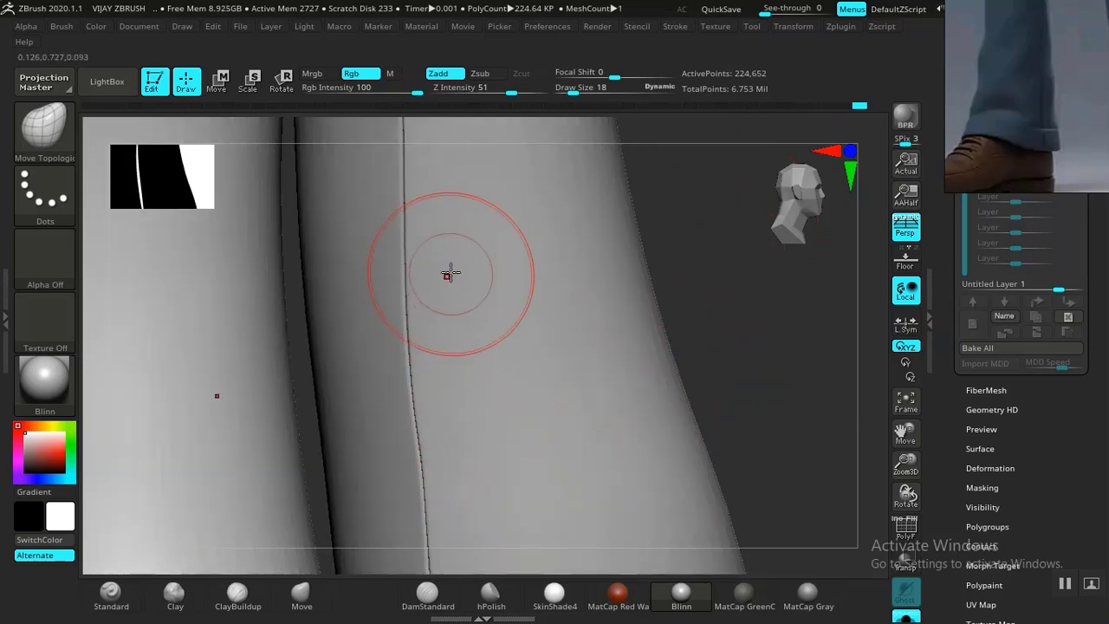
{"action": "right_click_drag", "start_coordinate": [463, 181], "coordinate": [439, 329]}
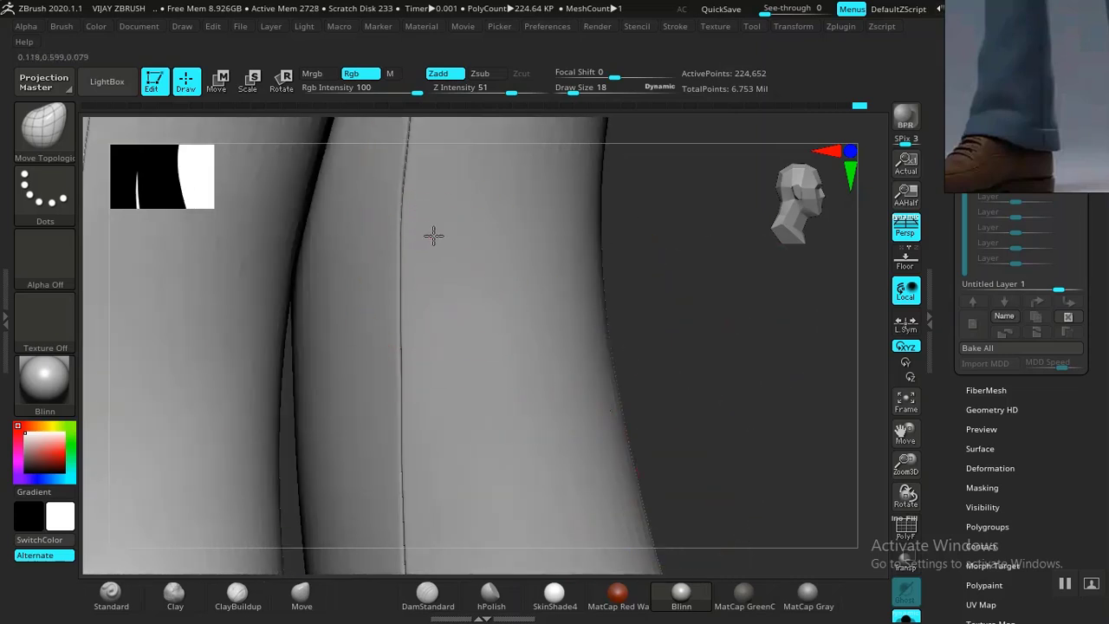
{"action": "mouse_move", "coordinate": [544, 256]}
{"action": "right_mouse_down"}
{"action": "mouse_move", "coordinate": [673, 448]}
{"action": "mouse_move", "coordinate": [475, 347]}
{"action": "right_mouse_up"}
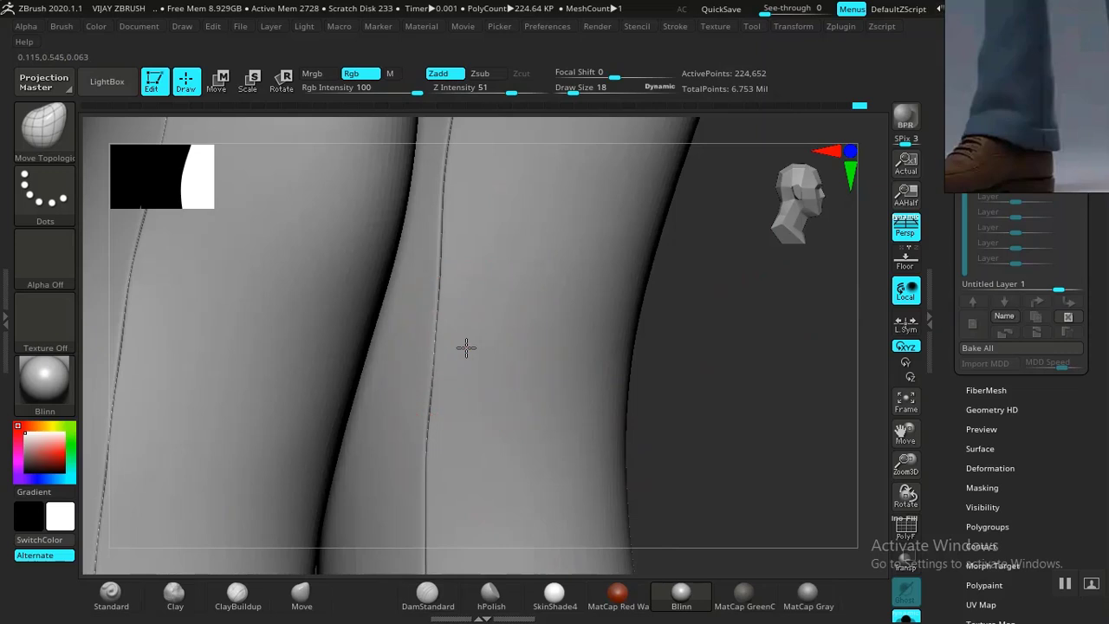
{"action": "mouse_move", "coordinate": [596, 299]}
{"action": "right_mouse_down"}
{"action": "mouse_move", "coordinate": [693, 485]}
{"action": "mouse_move", "coordinate": [446, 336]}
{"action": "right_mouse_up"}
{"action": "right_click_drag", "start_coordinate": [737, 321], "coordinate": [465, 381]}
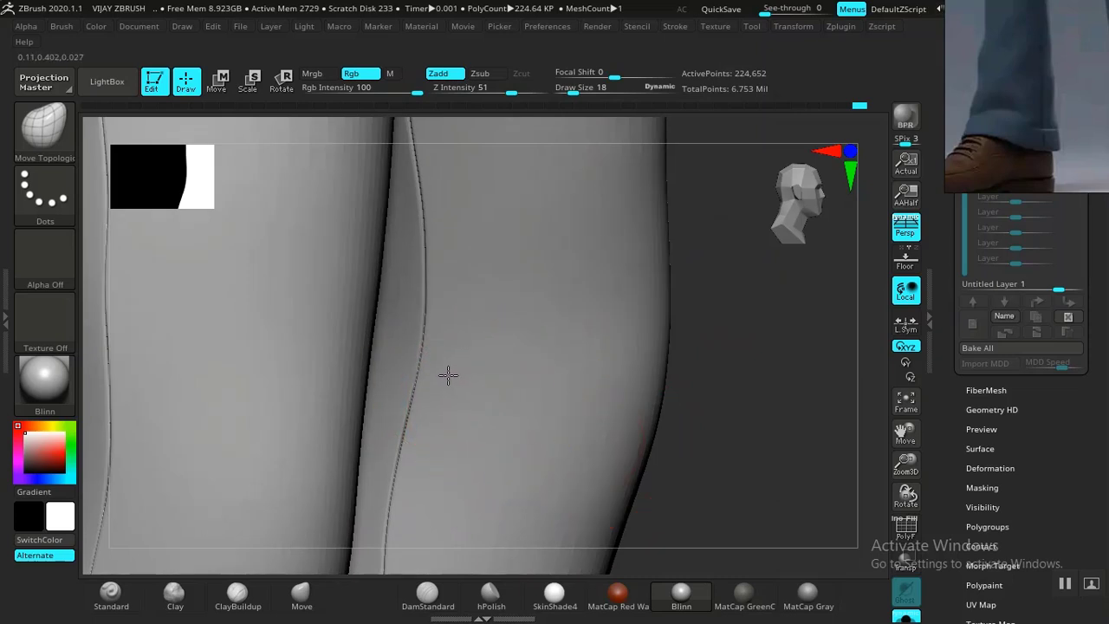
{"action": "mouse_move", "coordinate": [762, 333]}
{"action": "right_mouse_down"}
{"action": "mouse_move", "coordinate": [569, 344]}
{"action": "mouse_move", "coordinate": [783, 294]}
{"action": "mouse_move", "coordinate": [431, 304]}
{"action": "right_mouse_up"}
{"action": "mouse_move", "coordinate": [323, 334]}
{"action": "right_mouse_down"}
{"action": "mouse_move", "coordinate": [359, 525]}
{"action": "mouse_move", "coordinate": [396, 308]}
{"action": "right_mouse_up"}
{"action": "mouse_move", "coordinate": [356, 245]}
{"action": "right_mouse_down"}
{"action": "mouse_move", "coordinate": [330, 436]}
{"action": "mouse_move", "coordinate": [324, 372]}
{"action": "mouse_move", "coordinate": [393, 247]}
{"action": "right_mouse_up"}
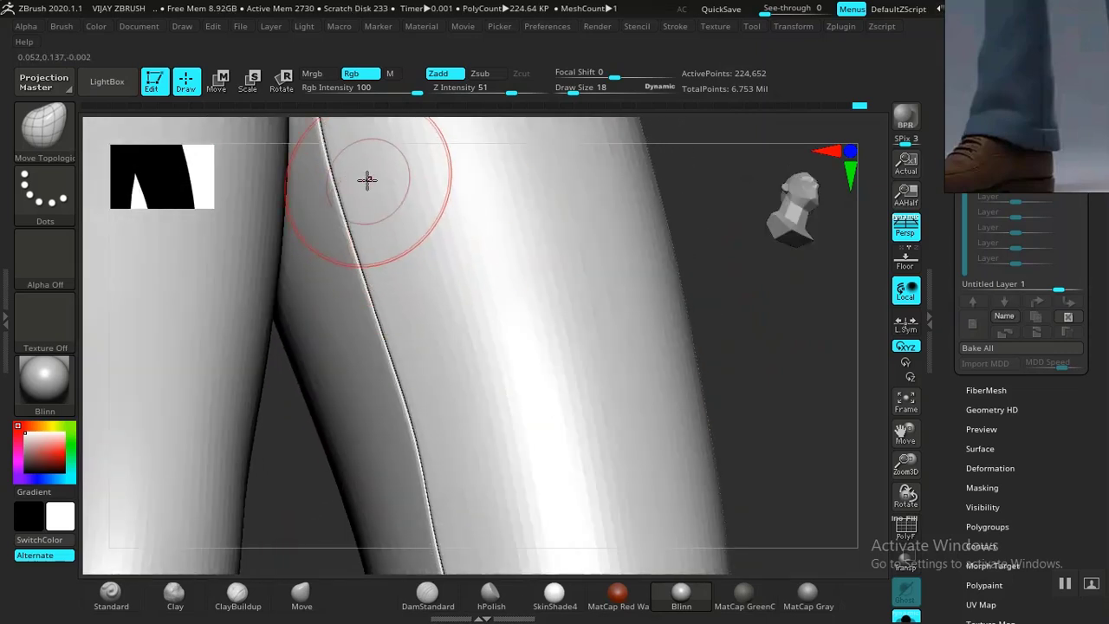
{"action": "mouse_move", "coordinate": [760, 324]}
{"action": "right_mouse_down"}
{"action": "mouse_move", "coordinate": [800, 545]}
{"action": "mouse_move", "coordinate": [753, 279]}
{"action": "mouse_move", "coordinate": [703, 251]}
{"action": "mouse_move", "coordinate": [347, 260]}
{"action": "right_mouse_up"}
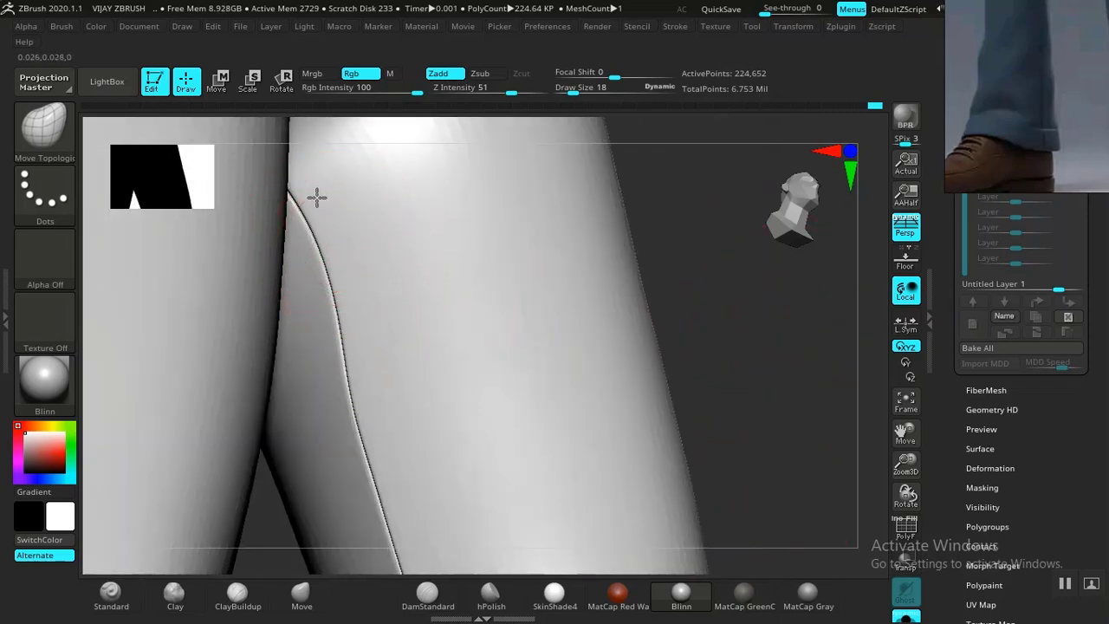
{"action": "right_click_drag", "start_coordinate": [483, 199], "coordinate": [790, 247]}
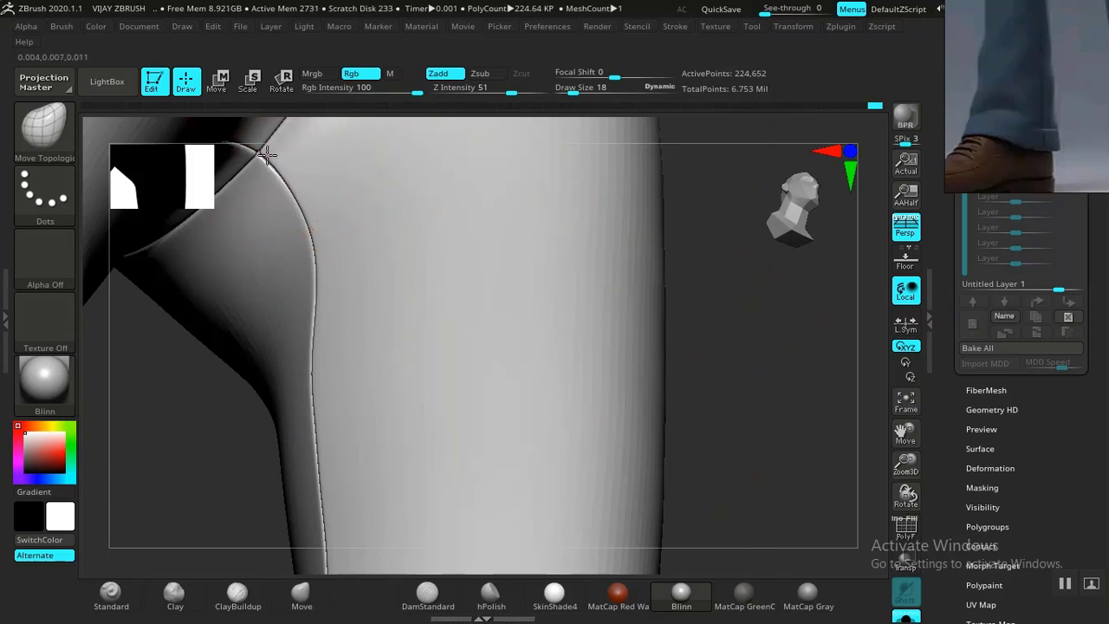
{"action": "left_click_drag", "start_coordinate": [718, 304], "coordinate": [631, 262]}
{"action": "left_click_drag", "start_coordinate": [689, 395], "coordinate": [703, 485], "text": "alt"}
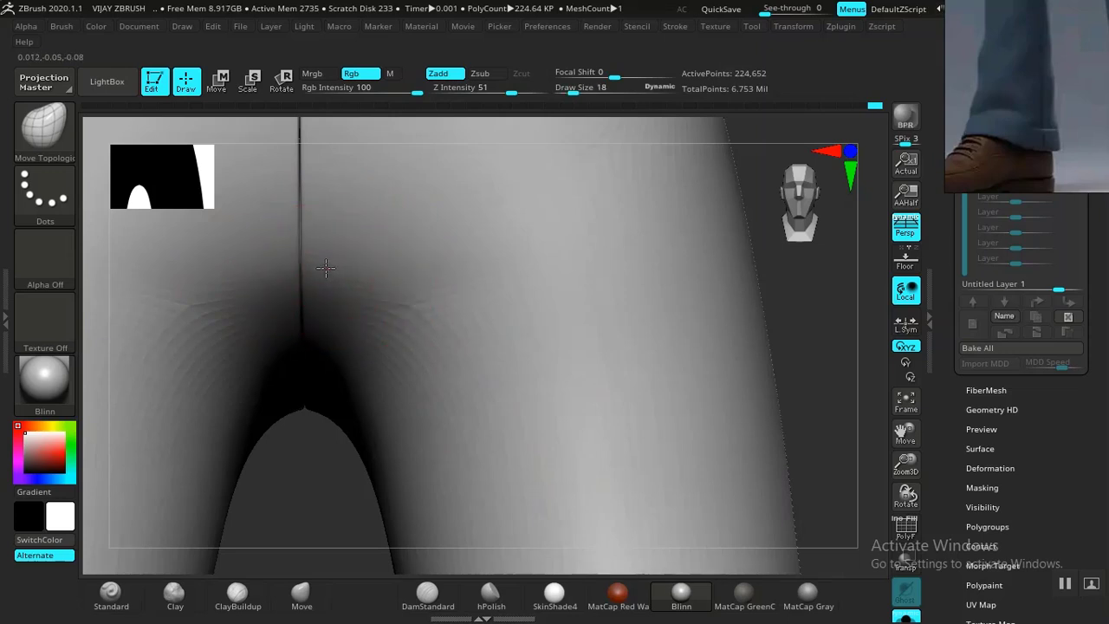
Nudge the centre seam at the crotch slightly with small Move Topological strokes.
{"action": "right_click_drag", "start_coordinate": [327, 495], "coordinate": [337, 365]}
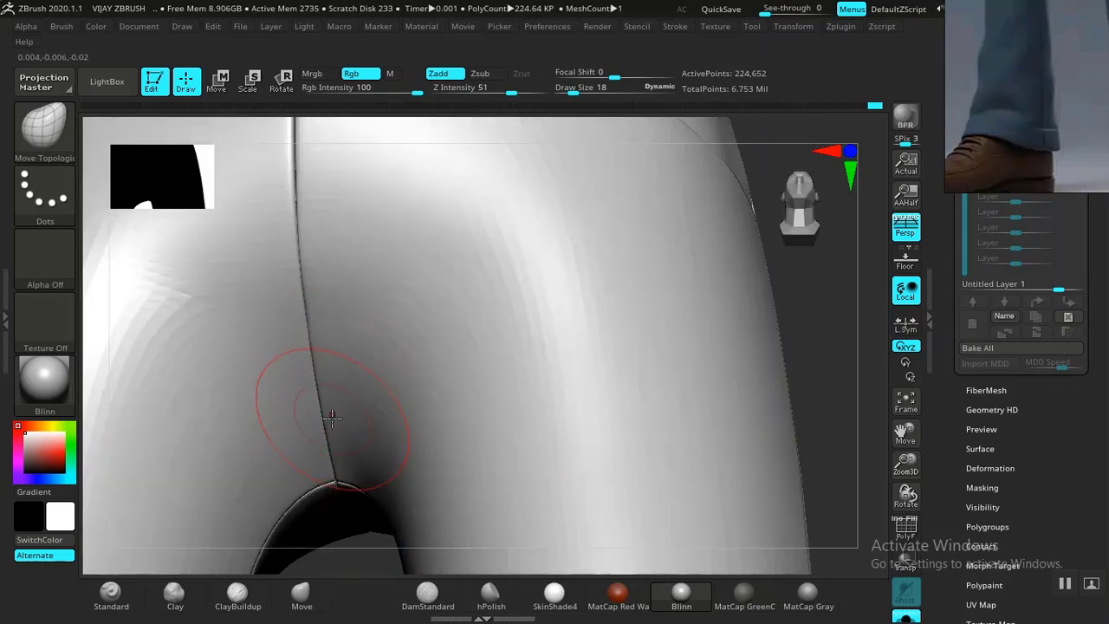
{"action": "left_click_drag", "start_coordinate": [304, 170], "coordinate": [302, 175]}
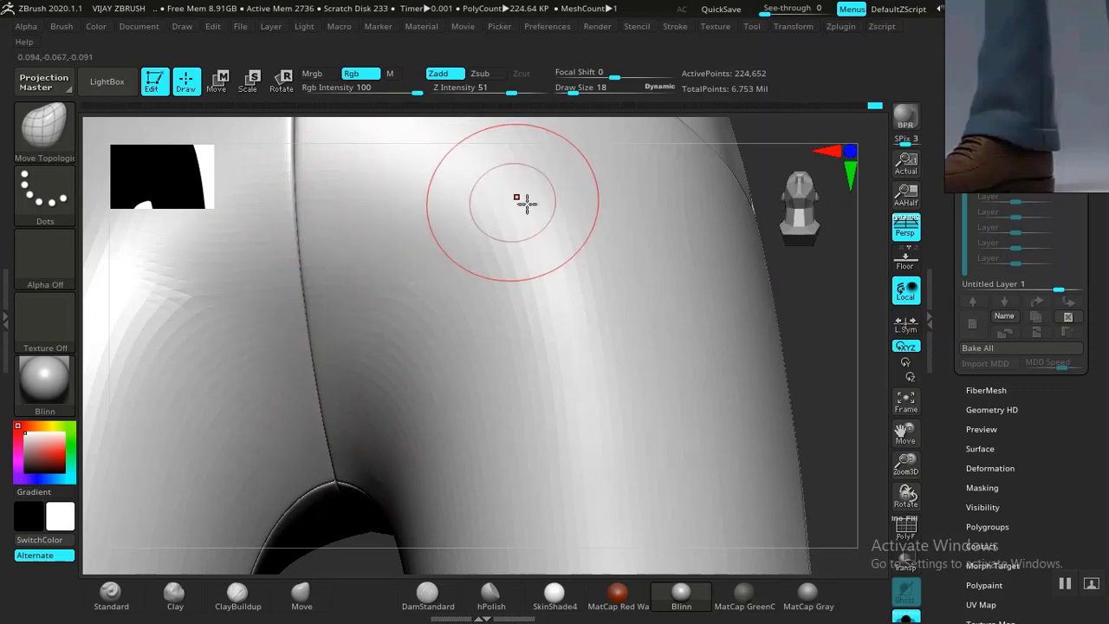
{"action": "mouse_move", "coordinate": [837, 287]}
{"action": "right_mouse_down"}
{"action": "mouse_move", "coordinate": [823, 287]}
{"action": "mouse_move", "coordinate": [830, 486]}
{"action": "right_mouse_up"}
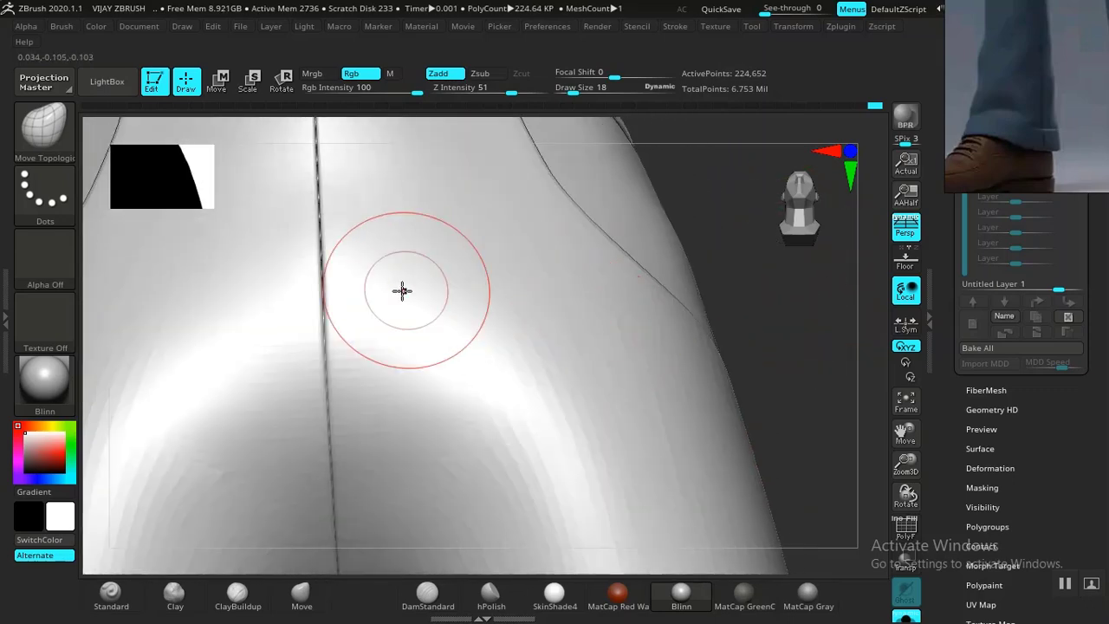
{"action": "left_click_drag", "start_coordinate": [335, 227], "coordinate": [328, 222]}
Orbit around the waistband and crotch, frame the trousers, and move the reference photo over the canvas.
{"action": "mouse_move", "coordinate": [730, 213]}
{"action": "right_mouse_down"}
{"action": "mouse_move", "coordinate": [725, 404]}
{"action": "mouse_move", "coordinate": [732, 304]}
{"action": "right_mouse_up"}
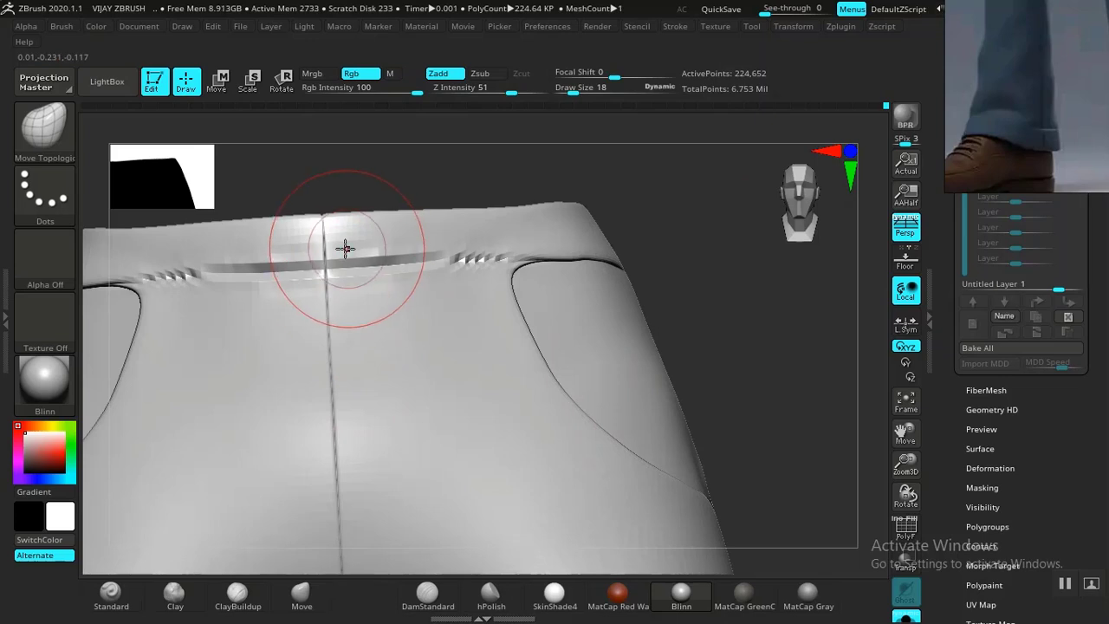
{"action": "right_click_drag", "start_coordinate": [427, 183], "coordinate": [349, 120], "text": "ctrl"}
{"action": "right_click_drag", "start_coordinate": [517, 182], "coordinate": [559, 248]}
{"action": "right_click_drag", "start_coordinate": [660, 295], "coordinate": [644, 346]}
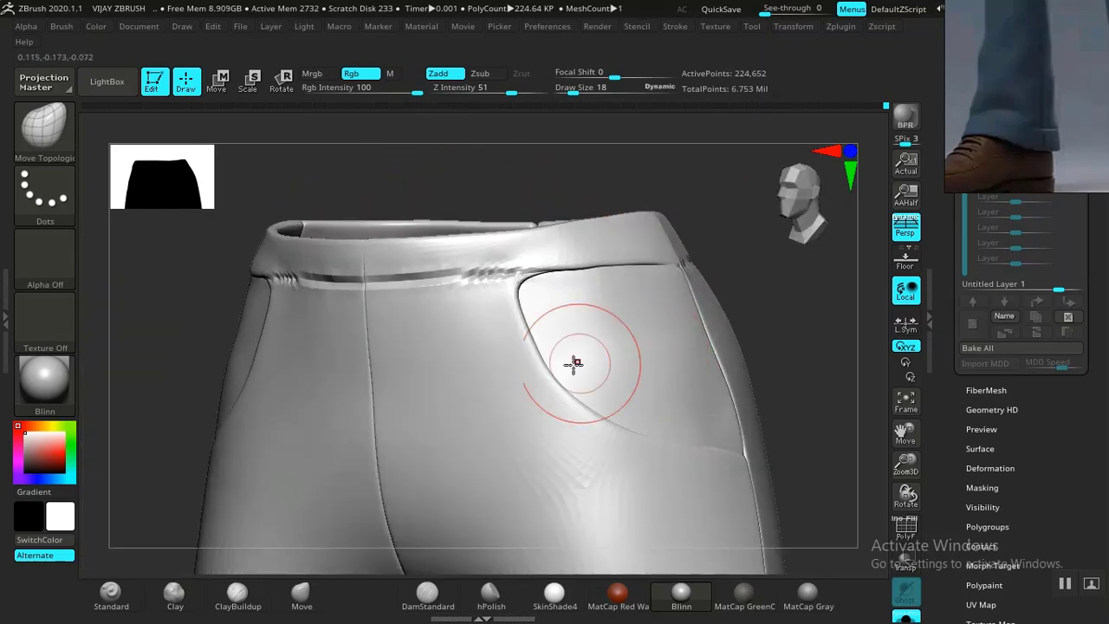
{"action": "right_click_drag", "start_coordinate": [785, 304], "coordinate": [614, 378]}
{"action": "right_click_drag", "start_coordinate": [403, 262], "coordinate": [447, 303]}
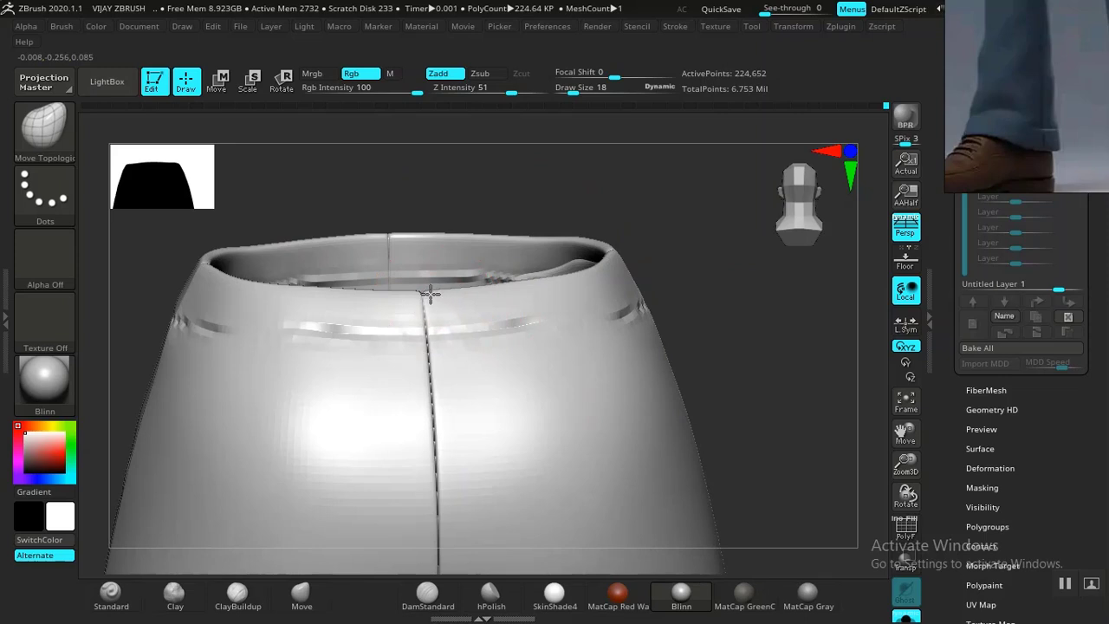
{"action": "right_click_drag", "start_coordinate": [686, 268], "coordinate": [501, 350]}
{"action": "right_click_drag", "start_coordinate": [486, 273], "coordinate": [449, 364]}
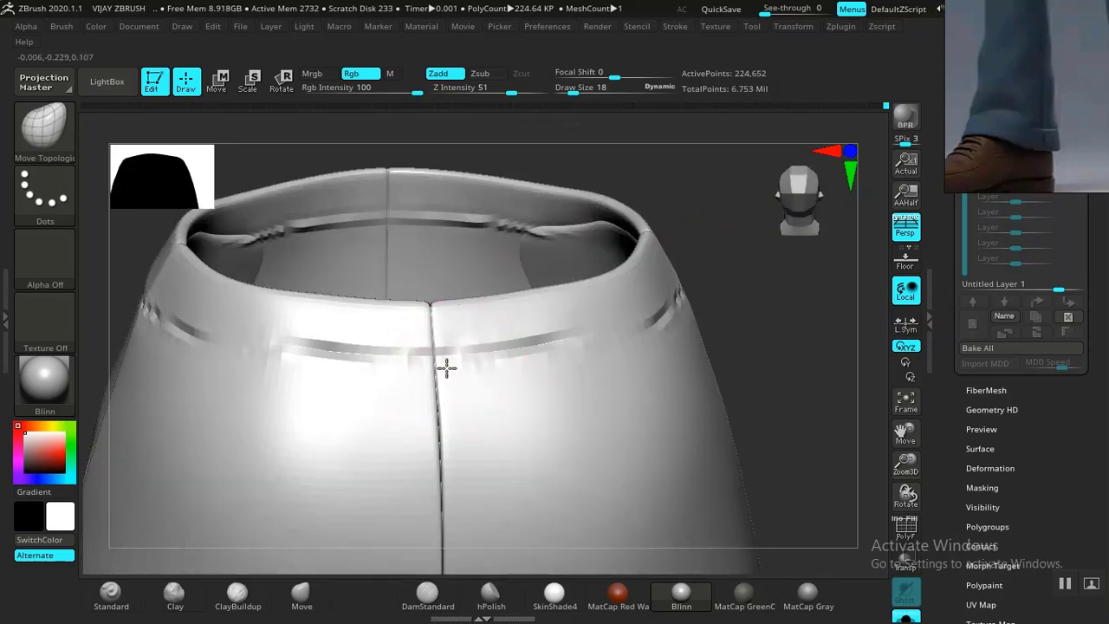
{"action": "left_click_drag", "start_coordinate": [767, 349], "coordinate": [742, 185], "text": "alt"}
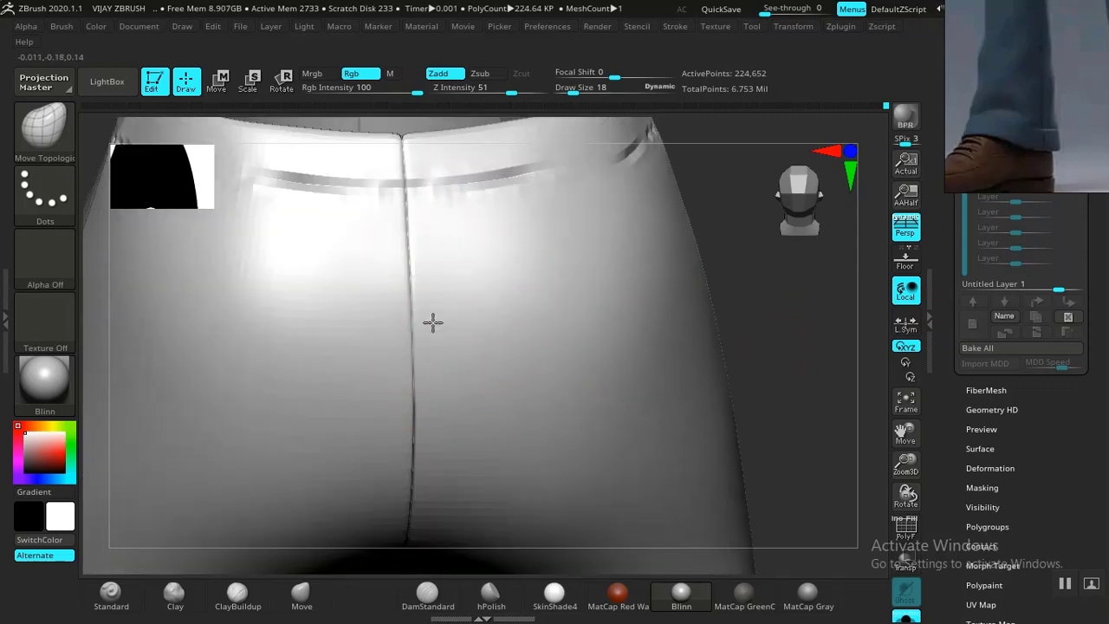
{"action": "left_click_drag", "start_coordinate": [774, 304], "coordinate": [428, 418]}
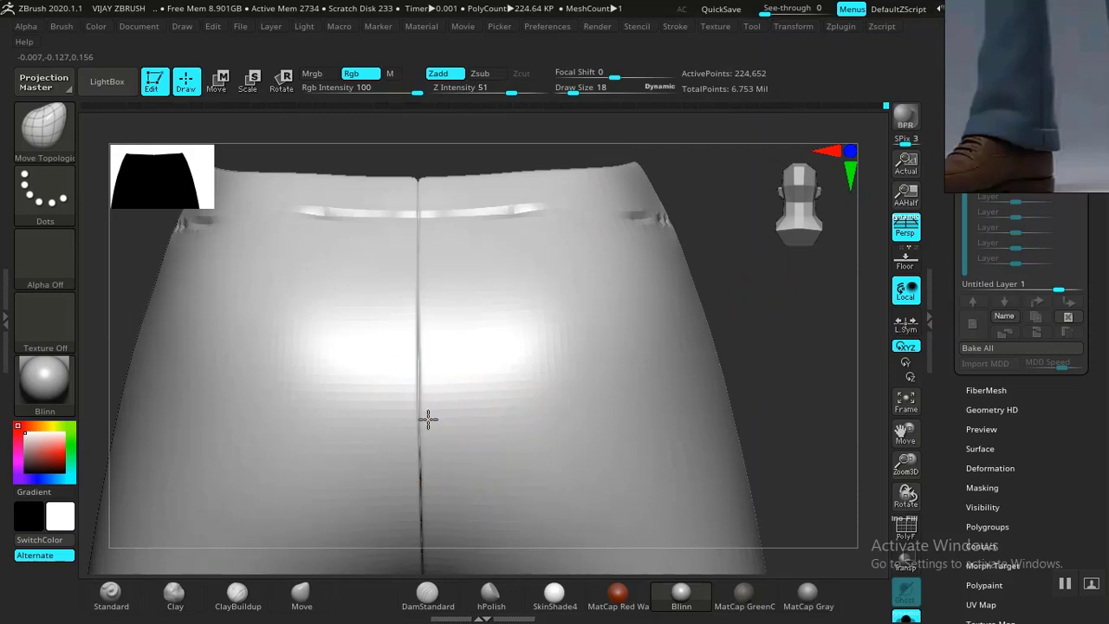
{"action": "left_click_drag", "start_coordinate": [730, 253], "coordinate": [438, 358]}
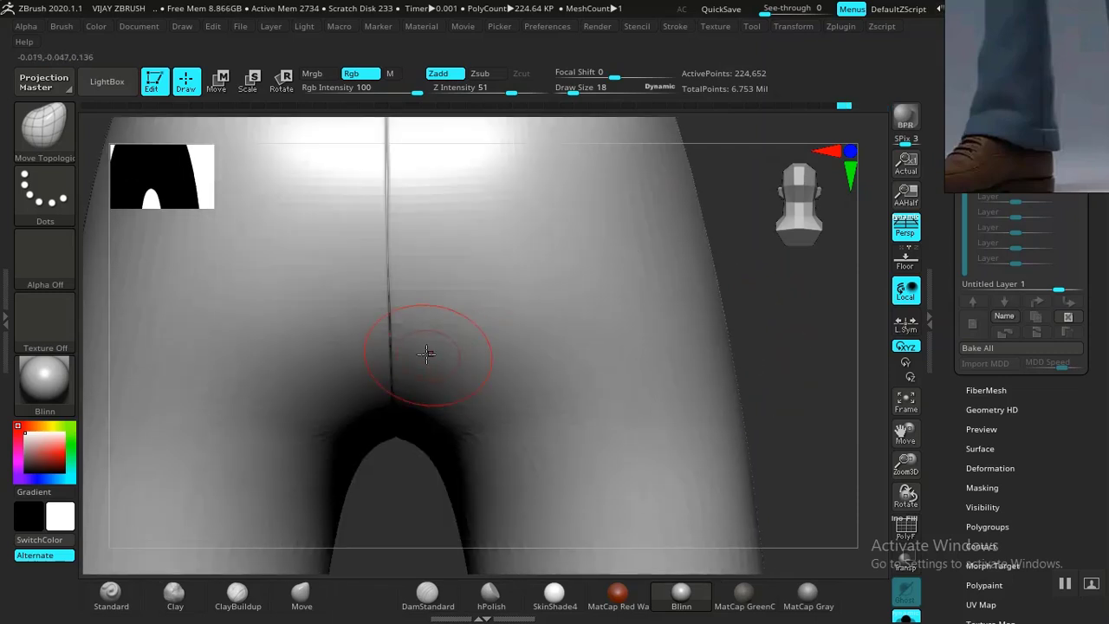
{"action": "left_click_drag", "start_coordinate": [409, 468], "coordinate": [413, 414]}
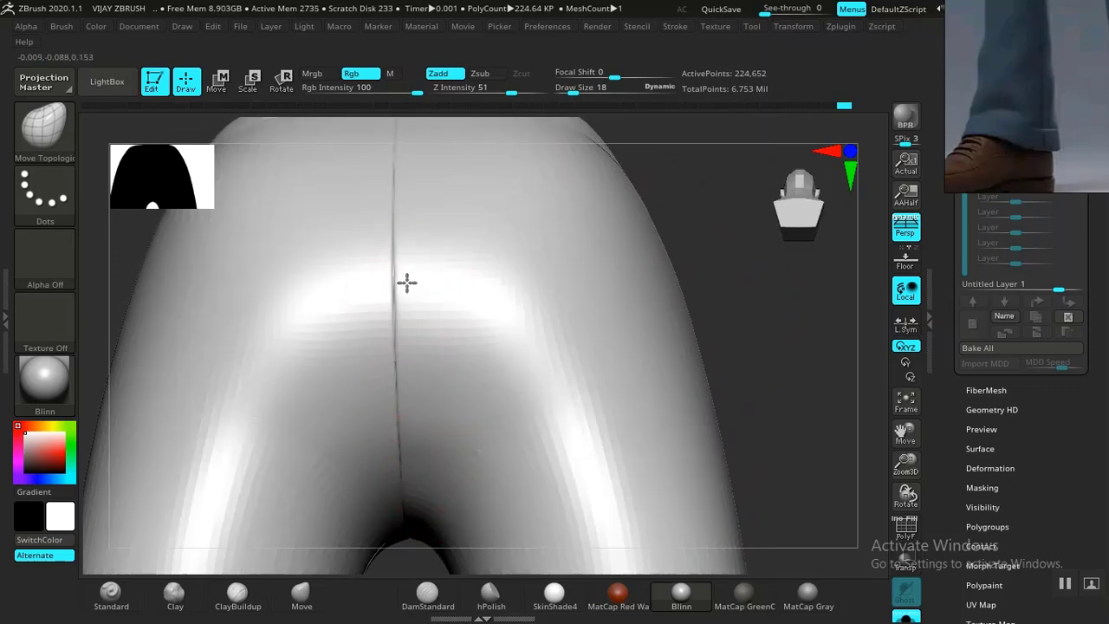
{"action": "key", "text": "f"}
{"action": "left_click_drag", "start_coordinate": [663, 312], "coordinate": [659, 286]}
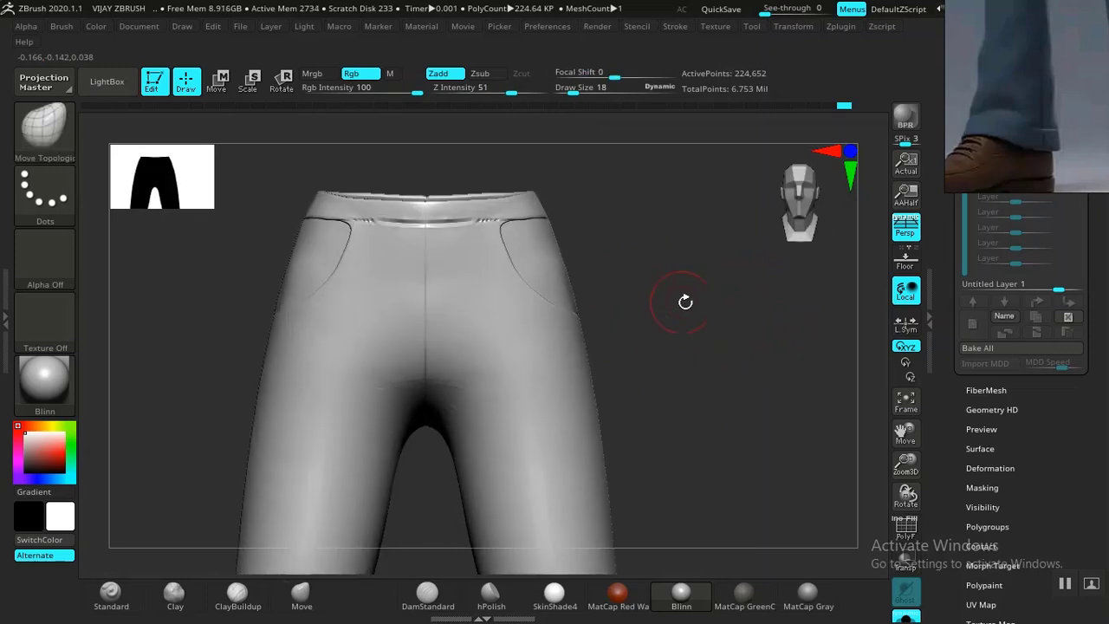
{"action": "left_click_drag", "start_coordinate": [1002, 145], "coordinate": [834, 337]}
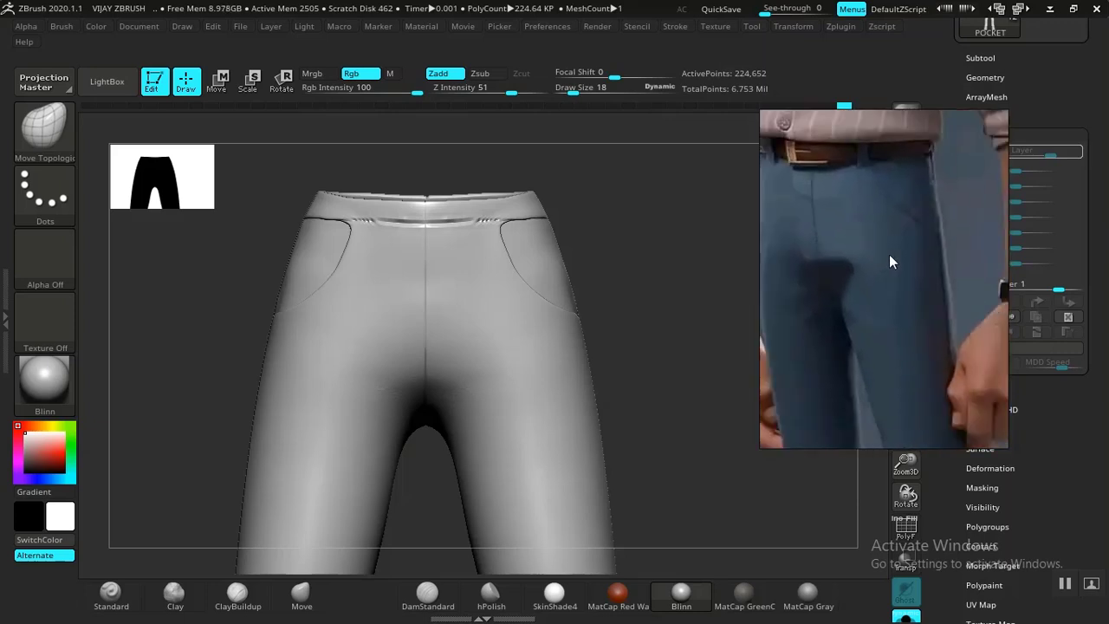
Orbit the trousers to a straight front view with both legs framed and the shoe photo moved aside.
{"action": "left_click_drag", "start_coordinate": [625, 277], "coordinate": [649, 298]}
{"action": "left_click_drag", "start_coordinate": [685, 334], "coordinate": [667, 169], "text": "alt"}
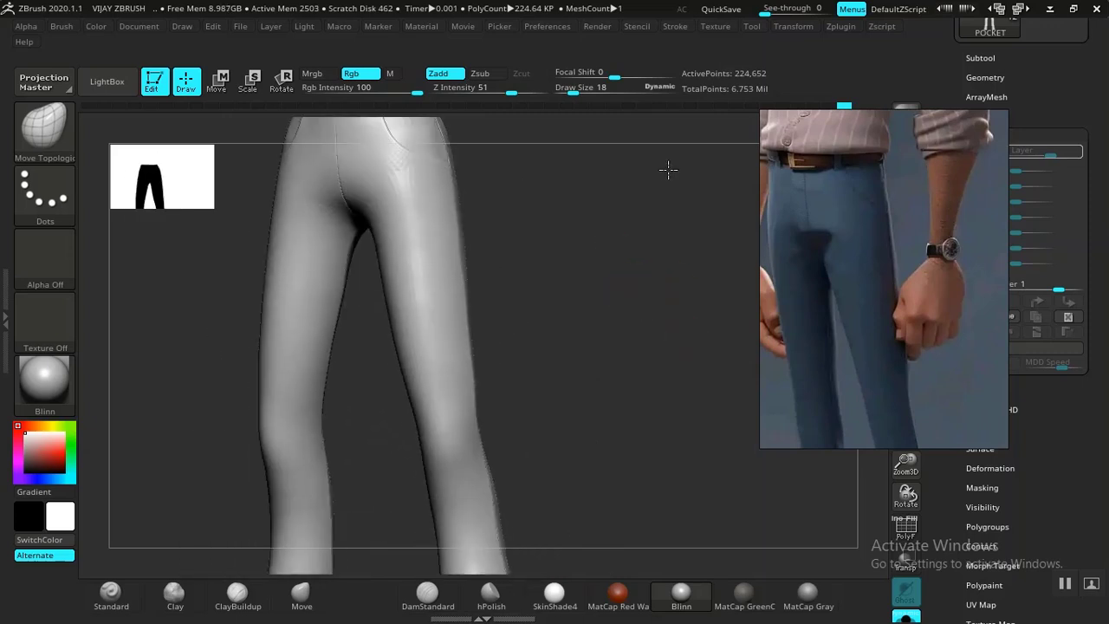
{"action": "left_click_drag", "start_coordinate": [614, 307], "coordinate": [619, 272]}
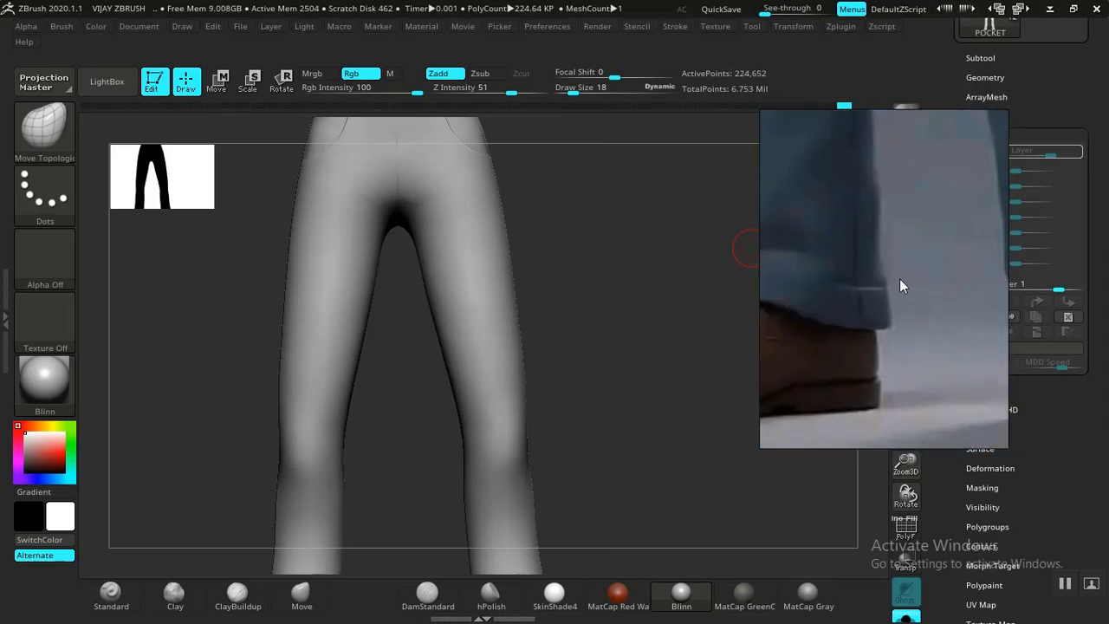
{"action": "left_click_drag", "start_coordinate": [684, 413], "coordinate": [643, 411]}
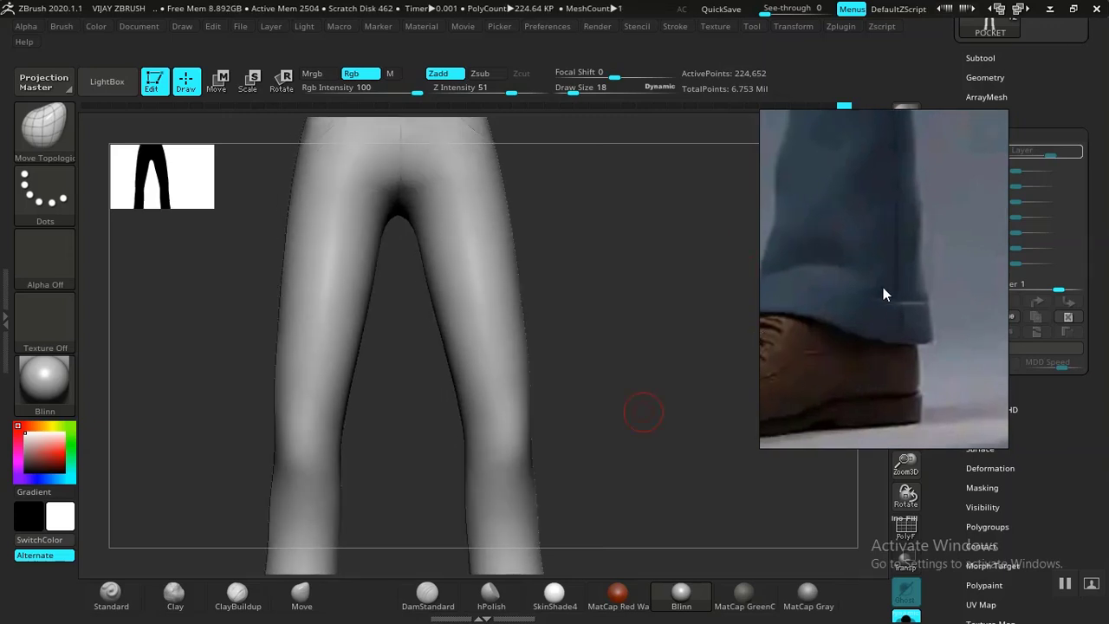
{"action": "left_click_drag", "start_coordinate": [664, 412], "coordinate": [577, 317], "text": "shift"}
{"action": "left_click_drag", "start_coordinate": [863, 264], "coordinate": [700, 298]}
{"action": "left_click_drag", "start_coordinate": [949, 112], "coordinate": [952, 200]}
Make TROUSERS1_2 the active subtool and show its polygroup wireframe.
{"action": "left_click", "coordinate": [983, 142]}
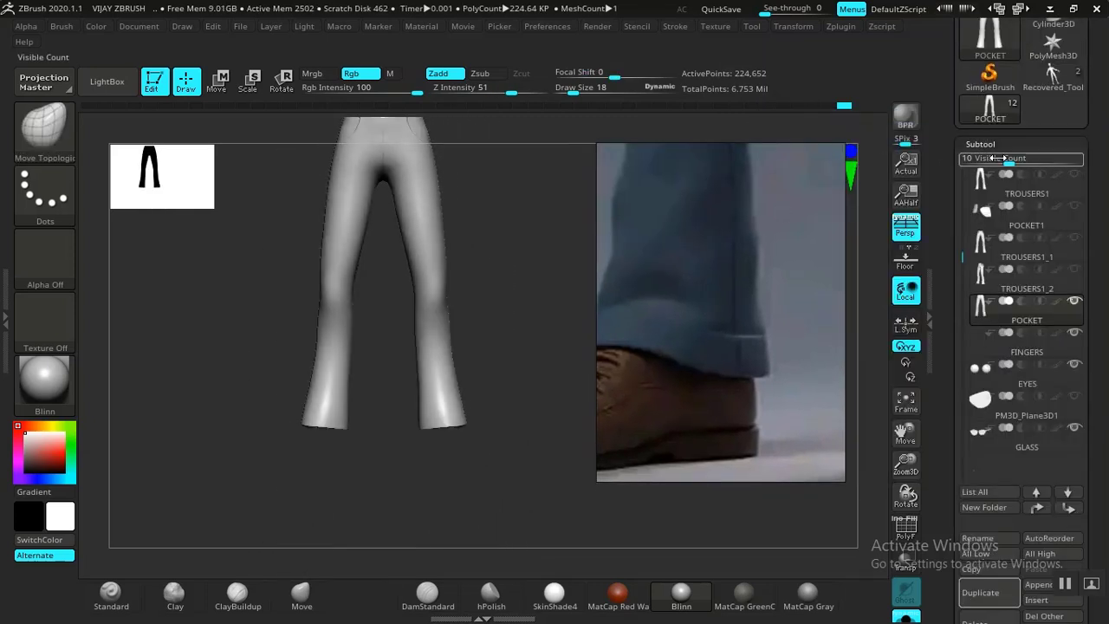
{"action": "left_click", "coordinate": [1001, 288]}
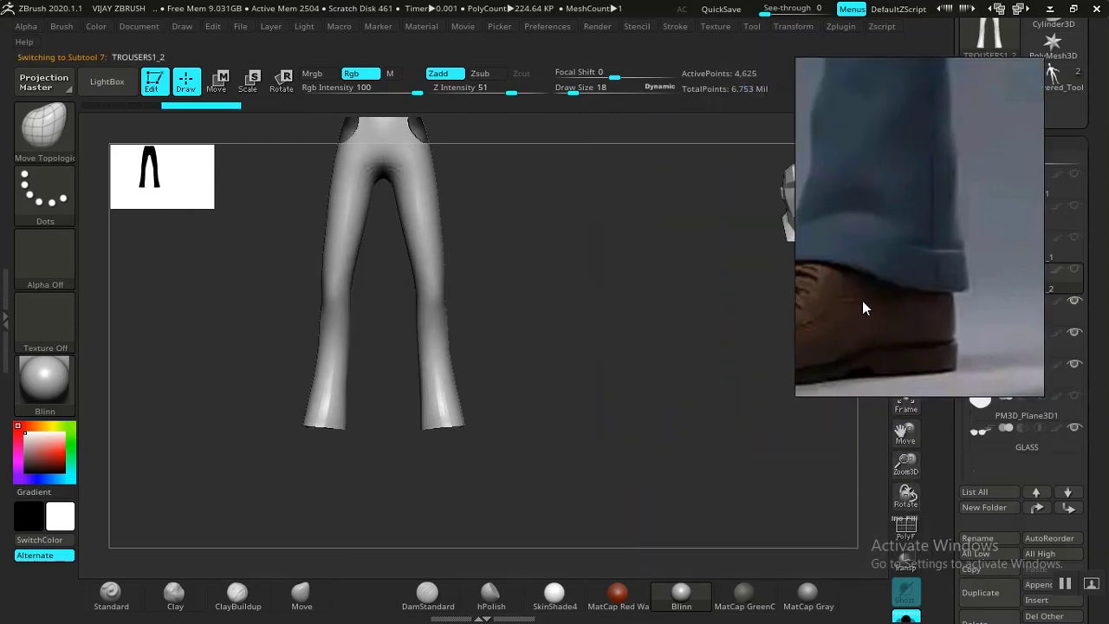
{"action": "mouse_move", "coordinate": [581, 386]}
{"action": "left_mouse_down"}
{"action": "mouse_move", "coordinate": [606, 376]}
{"action": "mouse_move", "coordinate": [661, 448]}
{"action": "mouse_move", "coordinate": [670, 398]}
{"action": "left_mouse_up"}
{"action": "key", "text": "shift+f"}
Toggle Solo to inspect the lower trouser-leg piece alone, then return to a front view.
{"action": "mouse_move", "coordinate": [644, 441]}
{"action": "left_mouse_down"}
{"action": "mouse_move", "coordinate": [642, 294]}
{"action": "mouse_move", "coordinate": [646, 389]}
{"action": "left_mouse_up"}
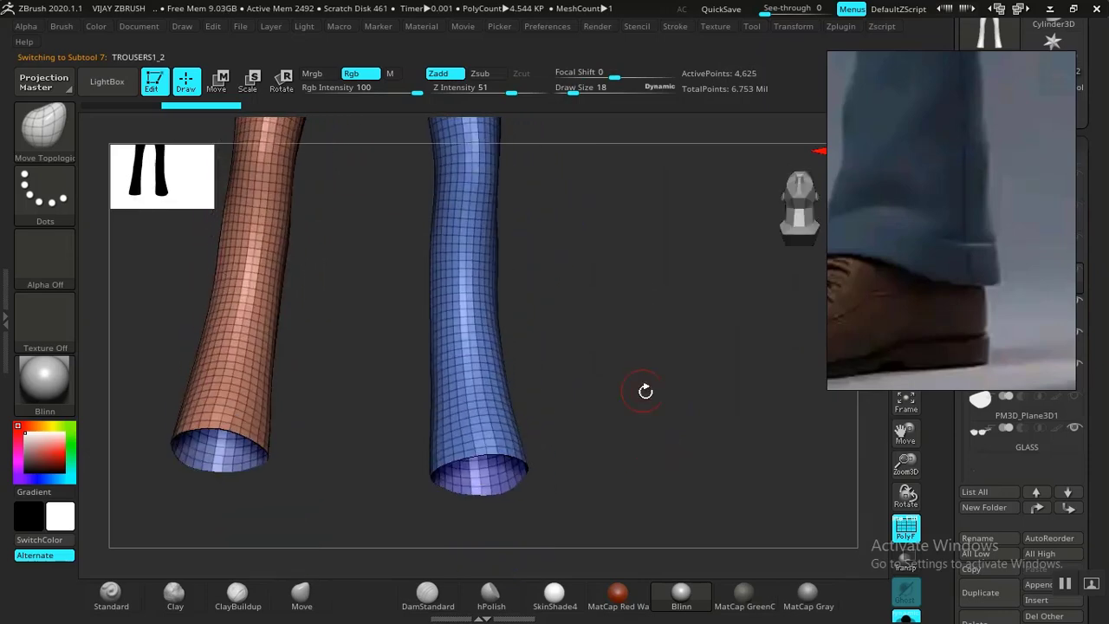
{"action": "left_click", "coordinate": [910, 617]}
{"action": "left_click_drag", "start_coordinate": [692, 412], "coordinate": [663, 302]}
{"action": "left_click_drag", "start_coordinate": [677, 360], "coordinate": [697, 401]}
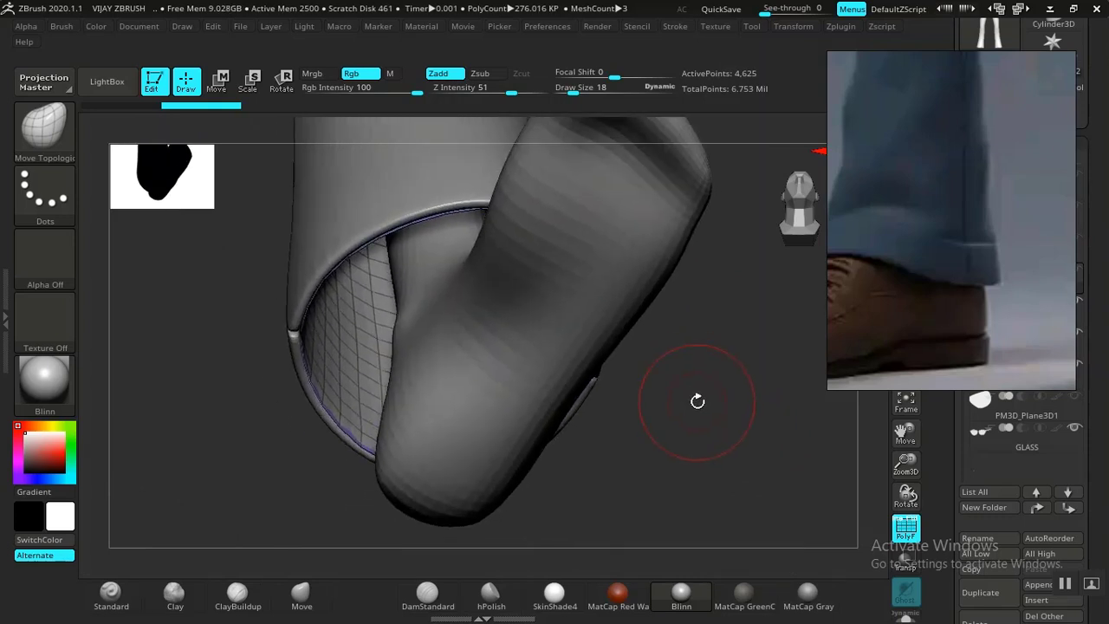
{"action": "left_click", "coordinate": [905, 616]}
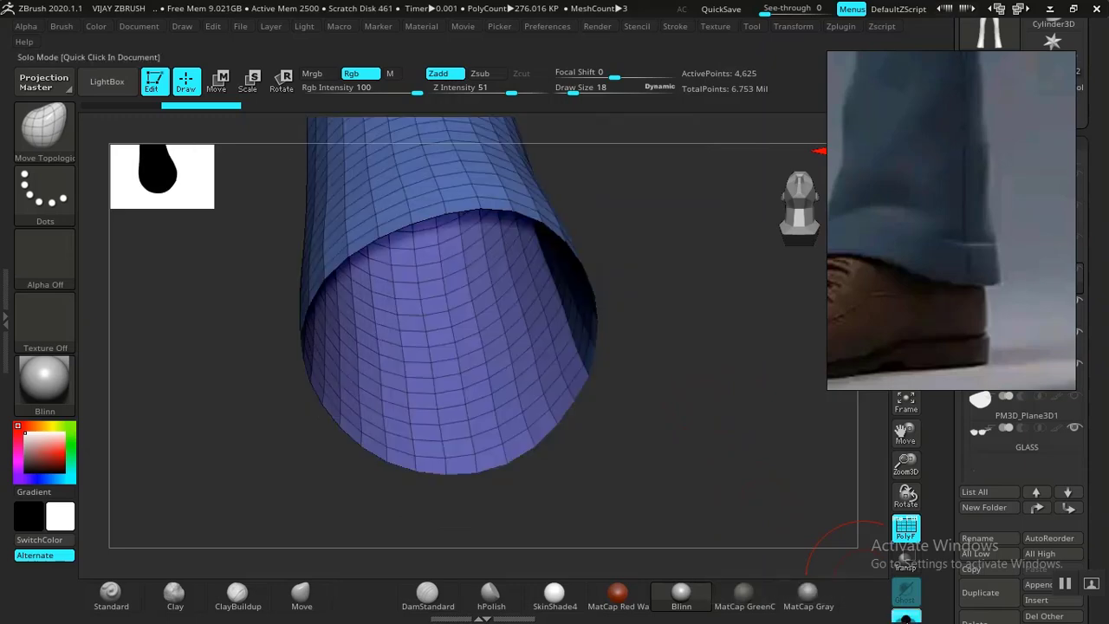
{"action": "left_click", "coordinate": [905, 617]}
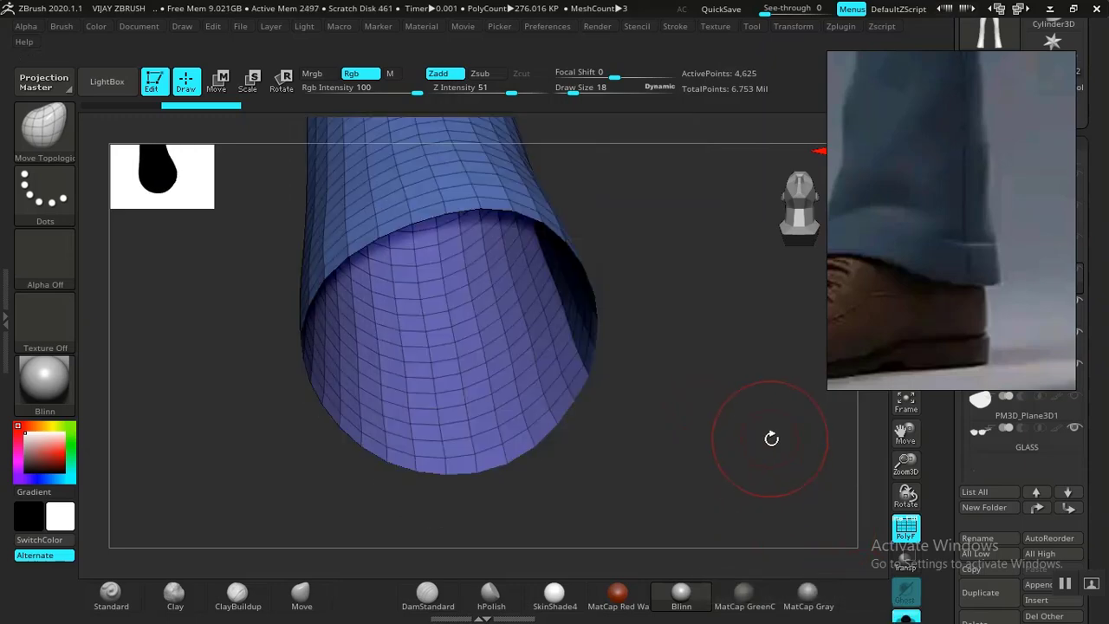
{"action": "left_click_drag", "start_coordinate": [772, 441], "coordinate": [733, 416]}
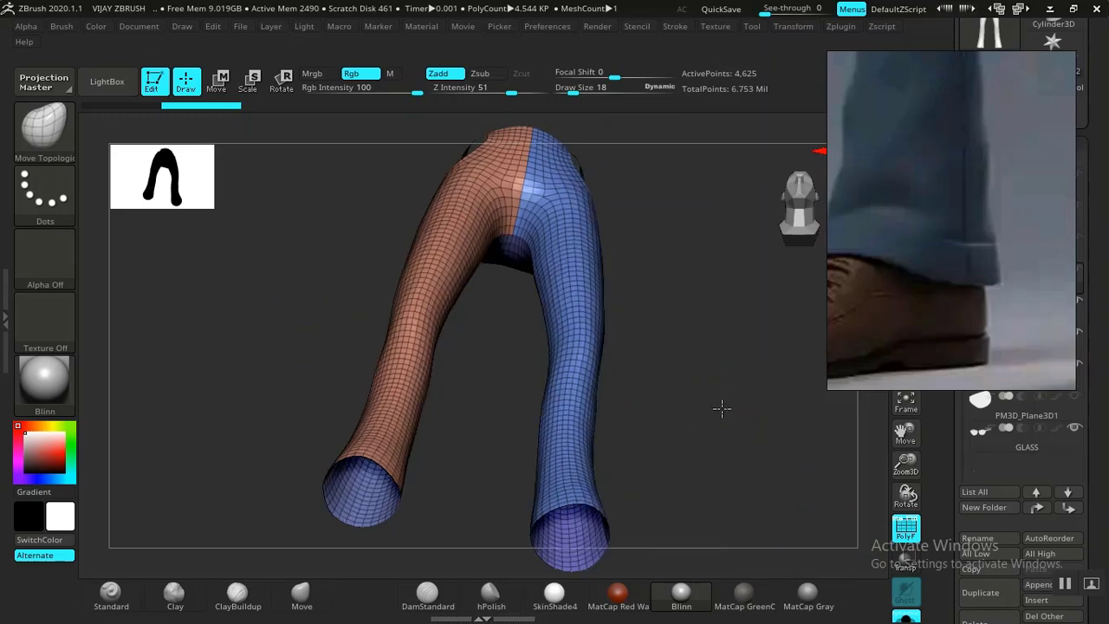
{"action": "left_click_drag", "start_coordinate": [722, 407], "coordinate": [519, 439]}
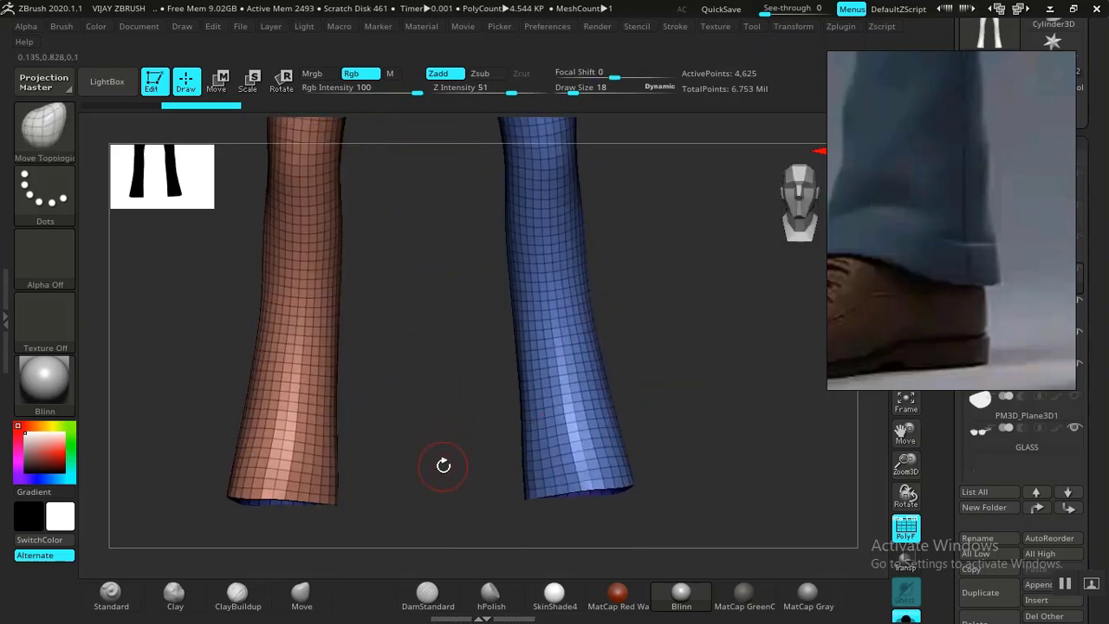
{"action": "left_click_drag", "start_coordinate": [437, 470], "coordinate": [640, 415], "text": "alt"}
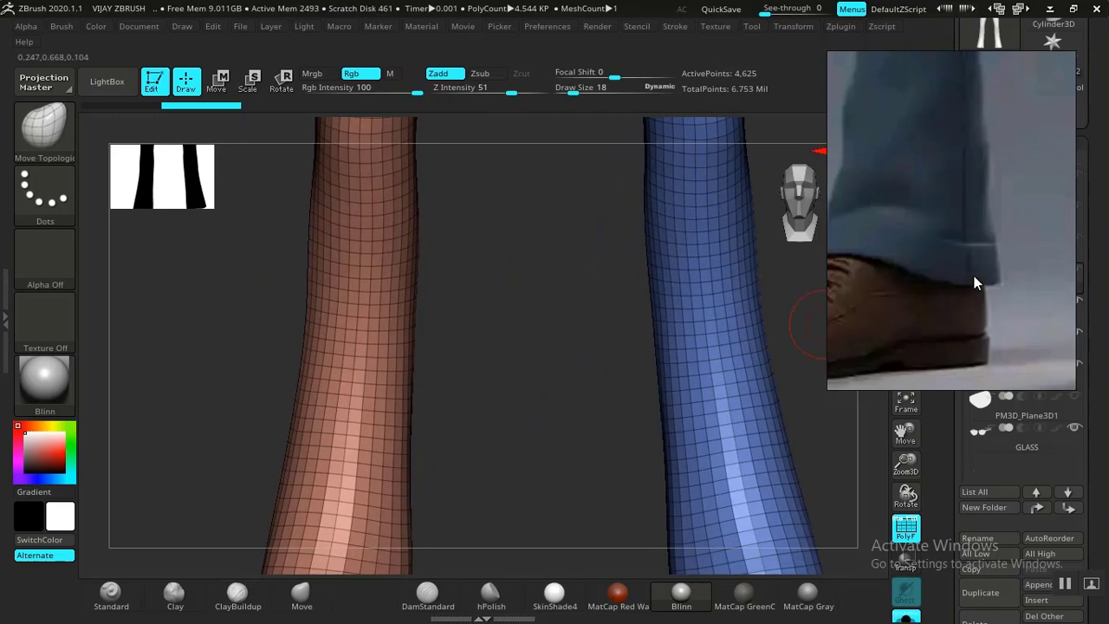
{"action": "left_click_drag", "start_coordinate": [930, 292], "coordinate": [587, 323]}
{"action": "left_click_drag", "start_coordinate": [933, 303], "coordinate": [966, 368]}
Duplicate TROUSERS1_2 into TROUSERS1_3 and reframe the legs.
{"action": "left_click", "coordinate": [981, 496]}
{"action": "left_click_drag", "start_coordinate": [640, 335], "coordinate": [974, 206]}
{"action": "mouse_move", "coordinate": [489, 443]}
{"action": "left_mouse_down", "text": "shift"}
{"action": "mouse_move", "coordinate": [518, 446]}
{"action": "mouse_move", "coordinate": [485, 428]}
{"action": "mouse_move", "coordinate": [611, 358]}
{"action": "left_mouse_up", "text": "shift"}
{"action": "left_click_drag", "start_coordinate": [522, 375], "coordinate": [626, 382], "text": "alt"}
{"action": "mouse_move", "coordinate": [392, 486]}
{"action": "left_mouse_down"}
{"action": "mouse_move", "coordinate": [406, 493]}
{"action": "mouse_move", "coordinate": [285, 514]}
{"action": "mouse_move", "coordinate": [396, 495]}
{"action": "mouse_move", "coordinate": [292, 500]}
{"action": "mouse_move", "coordinate": [396, 482]}
{"action": "mouse_move", "coordinate": [396, 471]}
{"action": "mouse_move", "coordinate": [458, 482]}
{"action": "left_mouse_up"}
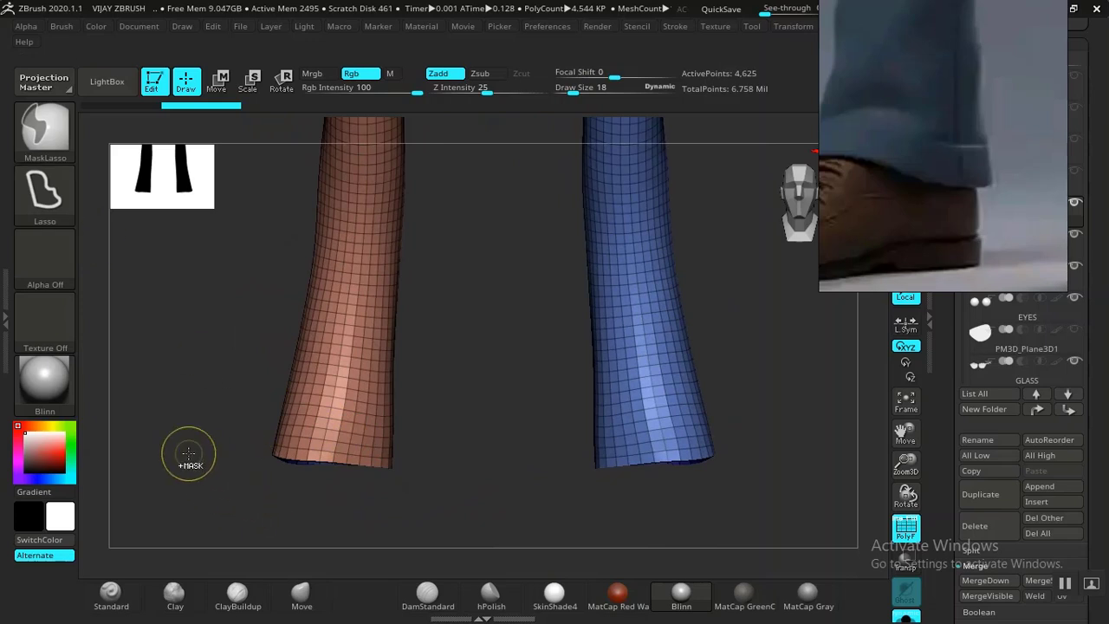
Lasso-mask the bottom band of both trouser legs.
{"action": "mouse_move", "coordinate": [163, 459]}
{"action": "left_mouse_down", "text": "ctrl"}
{"action": "mouse_move", "coordinate": [466, 525]}
{"action": "mouse_move", "coordinate": [474, 465]}
{"action": "mouse_move", "coordinate": [431, 427]}
{"action": "left_mouse_up", "text": "ctrl"}
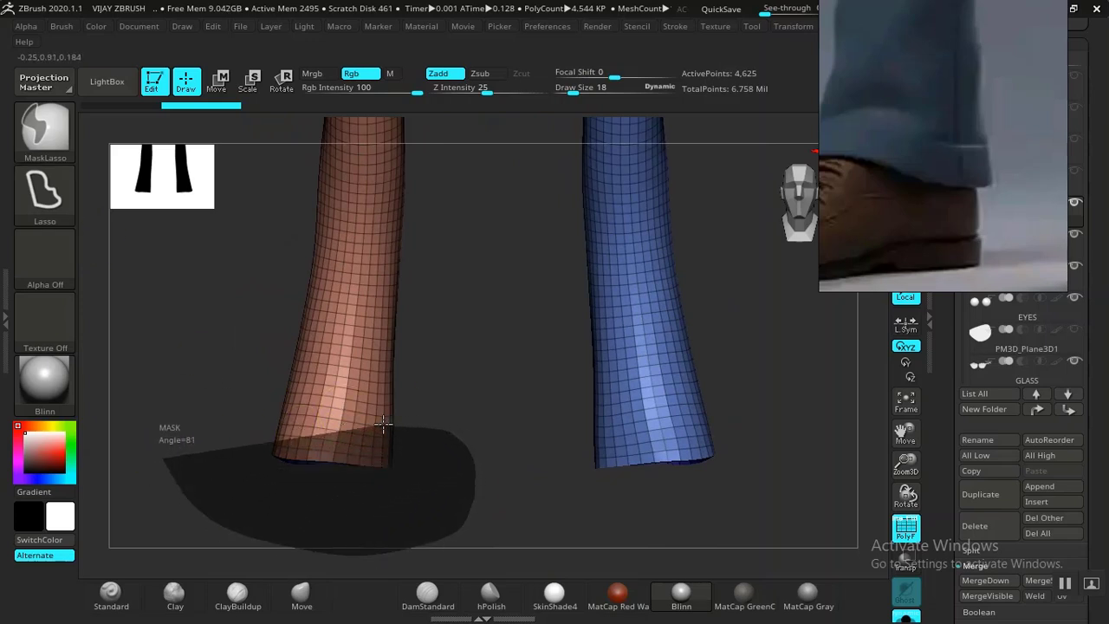
{"action": "mouse_move", "coordinate": [303, 414]}
{"action": "left_mouse_down", "text": "ctrl"}
{"action": "mouse_move", "coordinate": [223, 421]}
{"action": "mouse_move", "coordinate": [169, 446]}
{"action": "left_mouse_up", "text": "ctrl"}
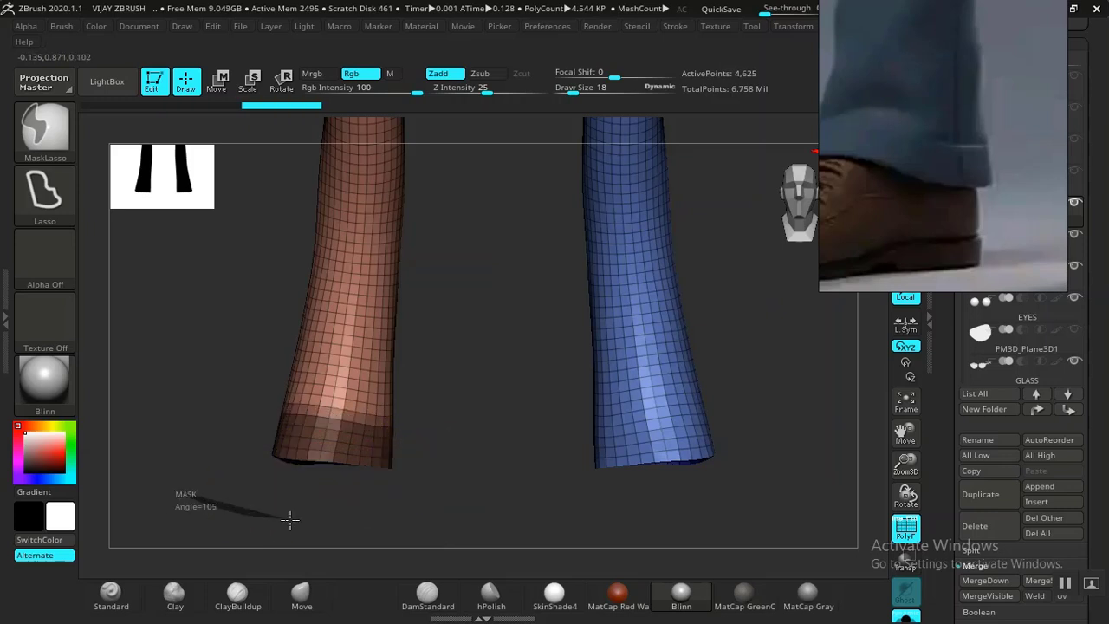
{"action": "left_click_drag", "start_coordinate": [290, 518], "coordinate": [388, 487], "text": "ctrl"}
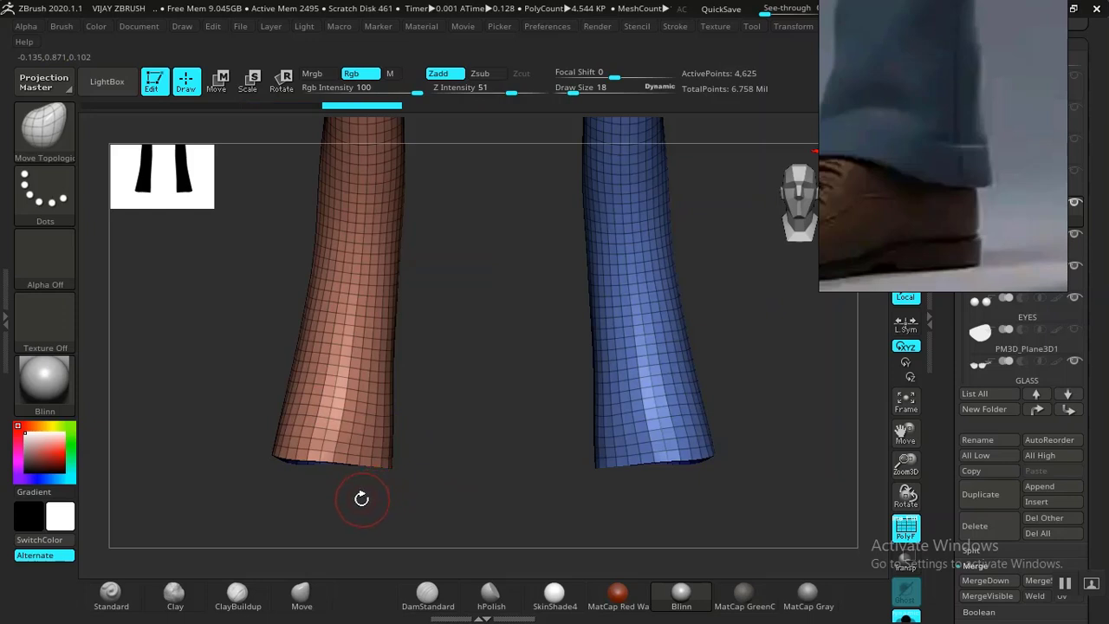
{"action": "mouse_move", "coordinate": [228, 479]}
{"action": "left_mouse_down", "text": "ctrl"}
{"action": "mouse_move", "coordinate": [408, 520]}
{"action": "mouse_move", "coordinate": [478, 460]}
{"action": "mouse_move", "coordinate": [418, 423]}
{"action": "mouse_move", "coordinate": [337, 410]}
{"action": "mouse_move", "coordinate": [263, 441]}
{"action": "left_mouse_up", "text": "ctrl"}
{"action": "mouse_move", "coordinate": [460, 419]}
{"action": "left_mouse_down", "text": "alt"}
{"action": "mouse_move", "coordinate": [478, 463]}
{"action": "mouse_move", "coordinate": [549, 302]}
{"action": "mouse_move", "coordinate": [361, 502]}
{"action": "left_mouse_up", "text": "alt"}
{"action": "mouse_move", "coordinate": [208, 472]}
{"action": "left_mouse_down", "text": "ctrl"}
{"action": "mouse_move", "coordinate": [404, 514]}
{"action": "mouse_move", "coordinate": [485, 401]}
{"action": "mouse_move", "coordinate": [430, 383]}
{"action": "mouse_move", "coordinate": [286, 378]}
{"action": "mouse_move", "coordinate": [217, 398]}
{"action": "mouse_move", "coordinate": [248, 470]}
{"action": "left_mouse_up", "text": "ctrl"}
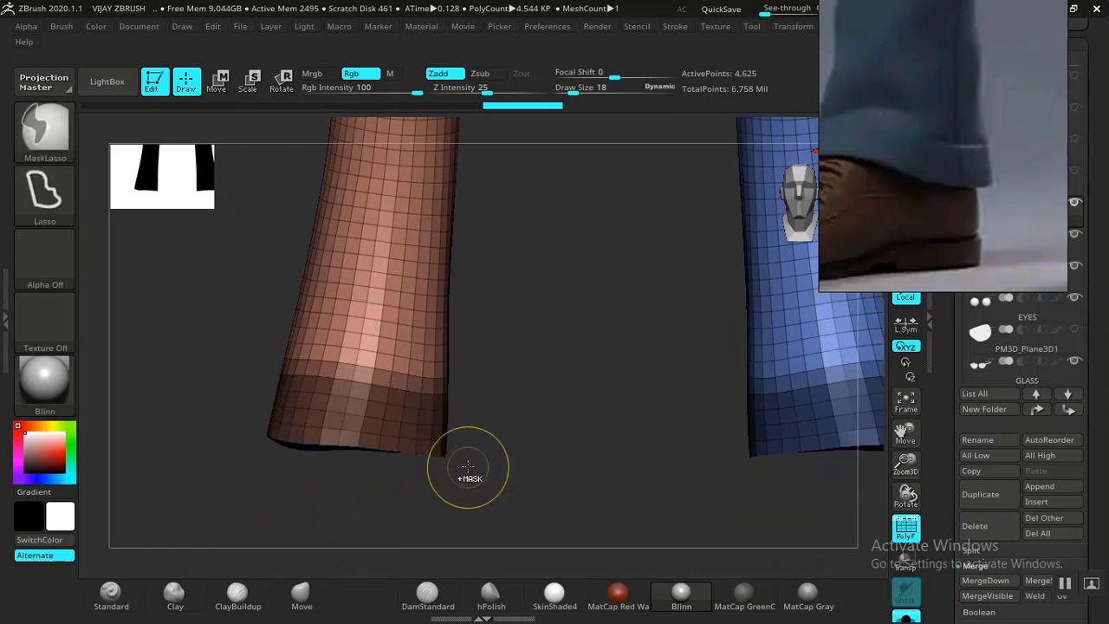
Turn the masked hem bands into their own polygroup and isolate that green group.
{"action": "key", "text": "ctrl+w"}
{"action": "left_click_drag", "start_coordinate": [559, 470], "coordinate": [744, 413]}
{"action": "mouse_move", "coordinate": [759, 424]}
{"action": "left_mouse_down"}
{"action": "mouse_move", "coordinate": [740, 438]}
{"action": "mouse_move", "coordinate": [649, 429]}
{"action": "left_mouse_up"}
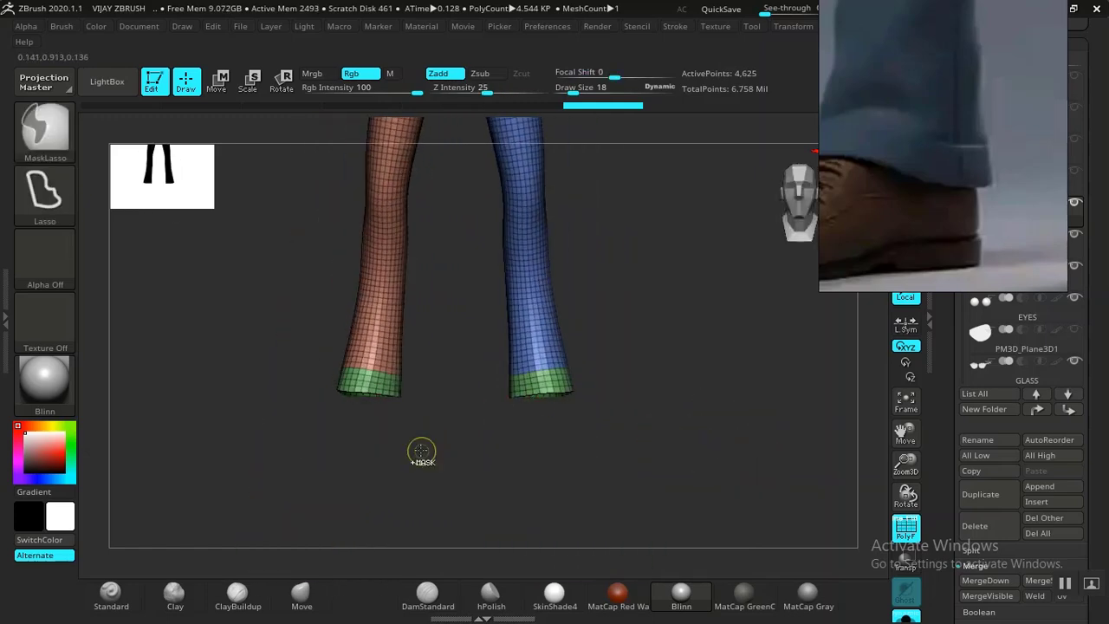
{"action": "key", "text": "ctrl+shift"}
{"action": "left_click", "coordinate": [373, 385], "text": "ctrl+shift"}
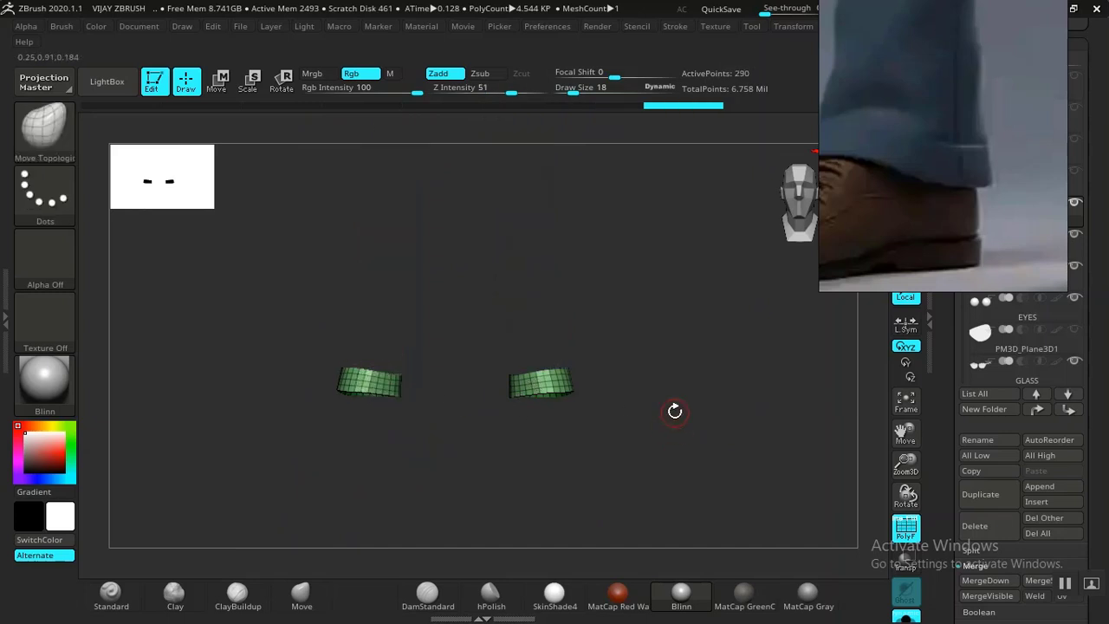
Delete the hidden geometry so only the two hem bands remain.
{"action": "left_click_drag", "start_coordinate": [745, 490], "coordinate": [871, 476]}
{"action": "left_click_drag", "start_coordinate": [783, 452], "coordinate": [881, 441]}
{"action": "scroll", "coordinate": [949, 503], "scroll_direction": "down", "scroll_amount": 5}
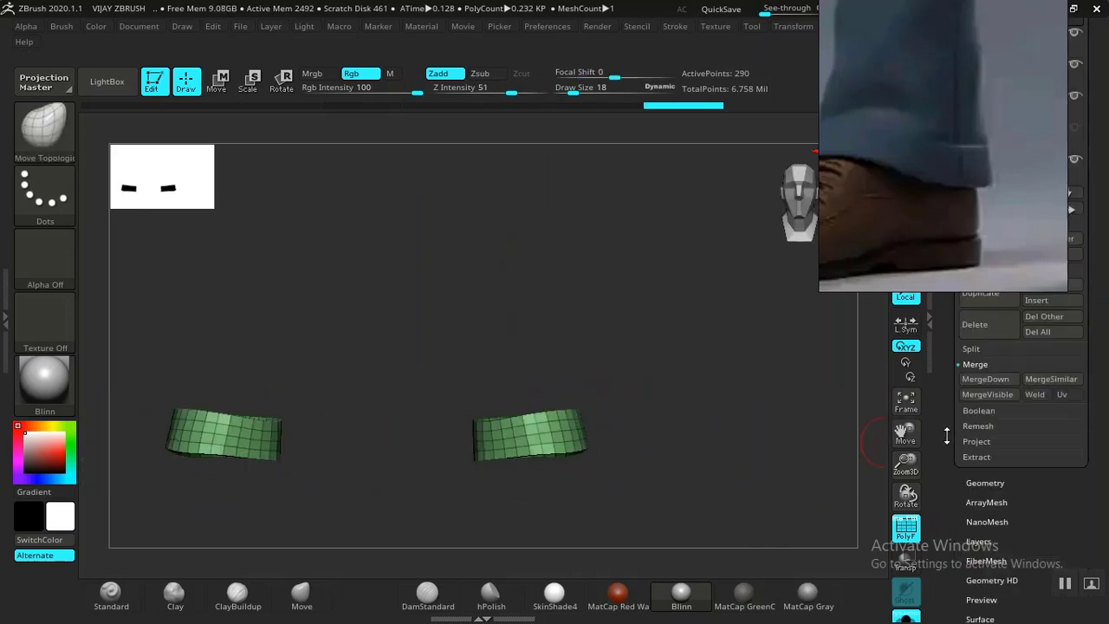
{"action": "left_click", "coordinate": [979, 331]}
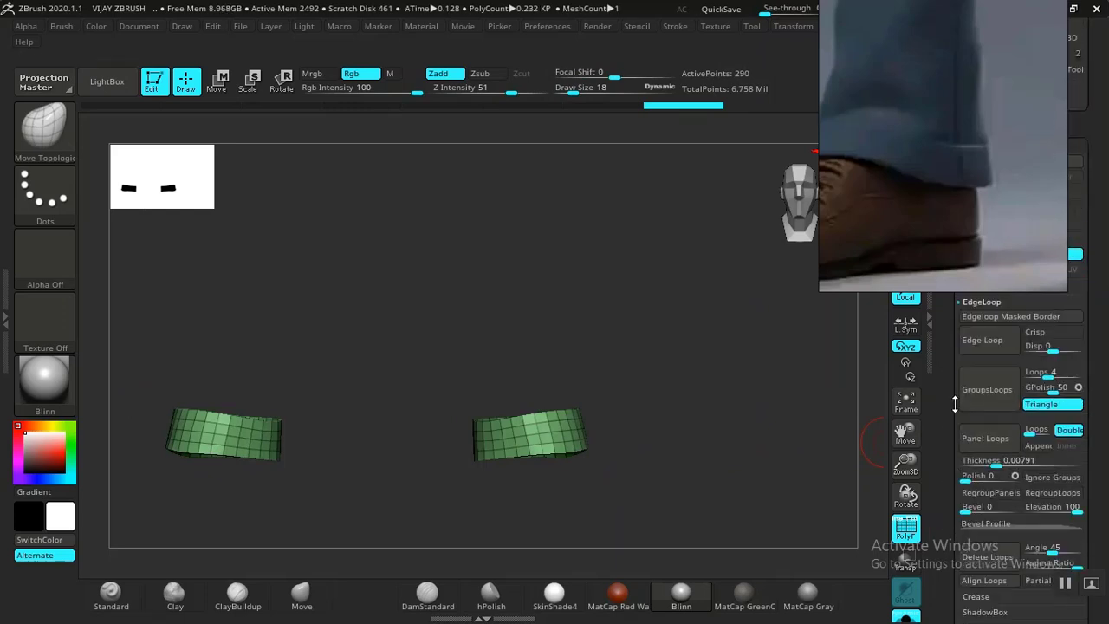
{"action": "scroll", "coordinate": [949, 424], "scroll_direction": "down", "scroll_amount": 3}
{"action": "left_click", "coordinate": [989, 554]}
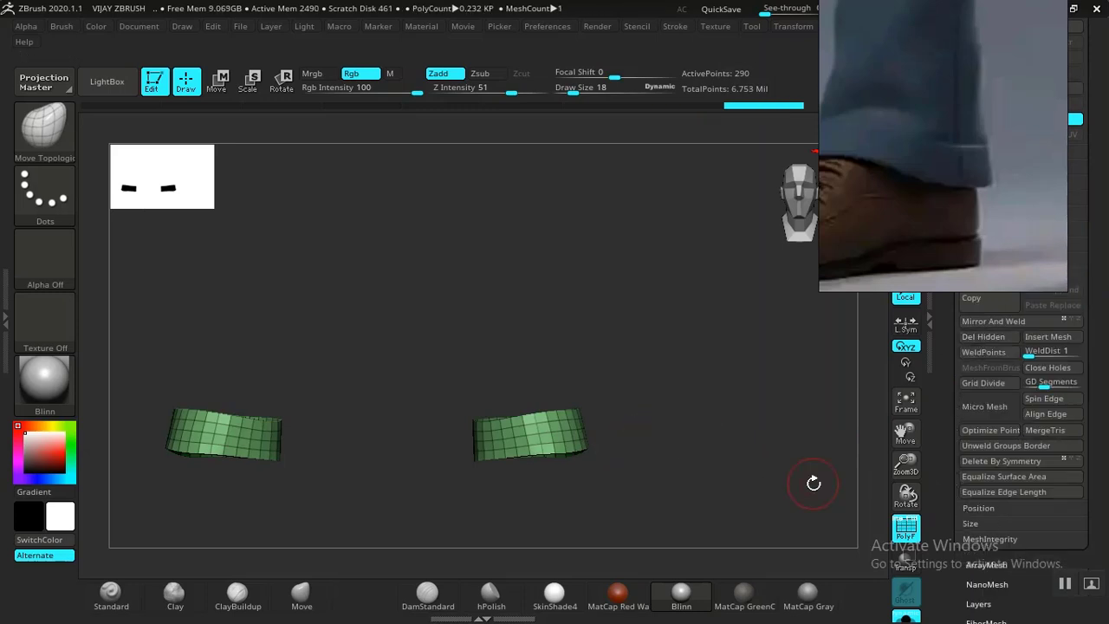
Turn Solo off and view the hem rings beneath the trouser cuffs.
{"action": "left_click", "coordinate": [804, 513]}
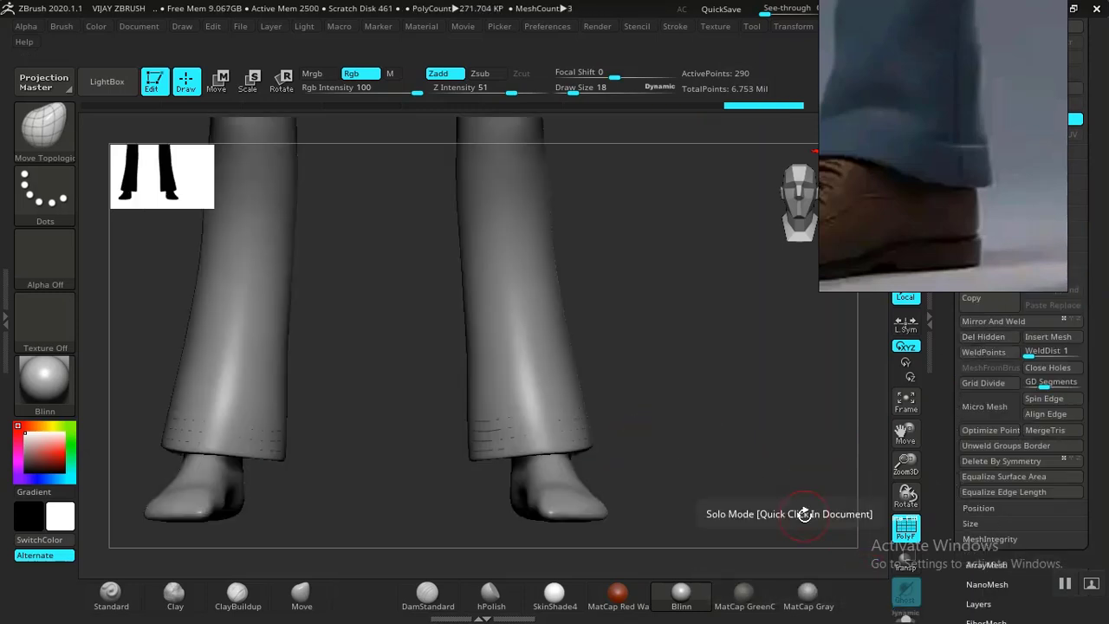
{"action": "left_click_drag", "start_coordinate": [736, 417], "coordinate": [580, 483]}
{"action": "left_click_drag", "start_coordinate": [417, 459], "coordinate": [569, 389]}
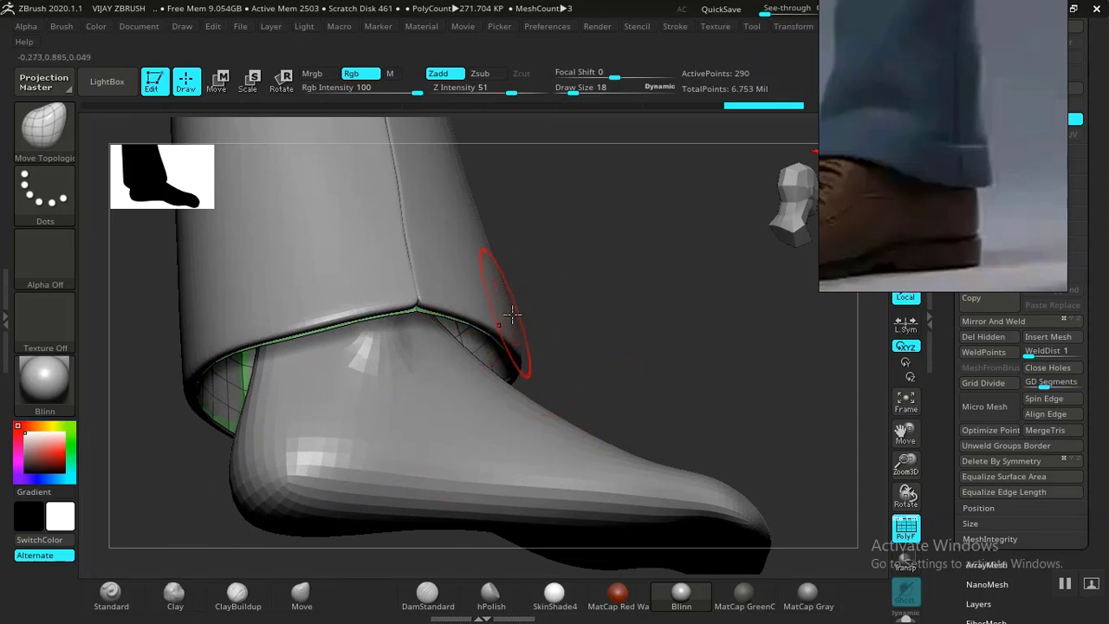
{"action": "left_click_drag", "start_coordinate": [580, 306], "coordinate": [531, 326]}
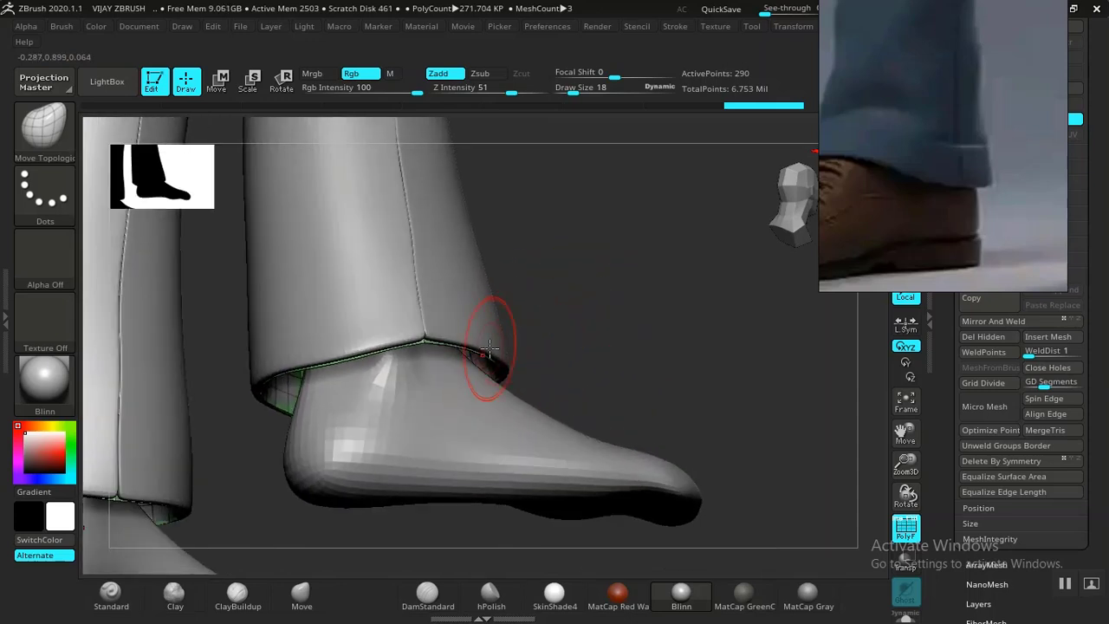
Scale and position the green band just inside the trouser cuff with the Transpose gizmo.
{"action": "key", "text": "w"}
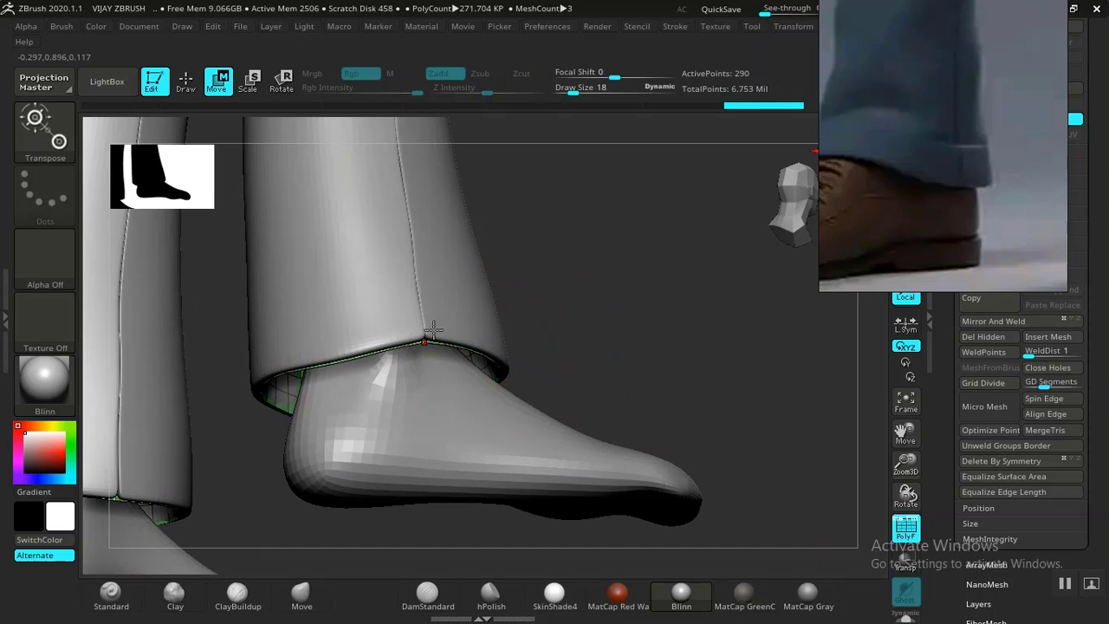
{"action": "left_click_drag", "start_coordinate": [555, 312], "coordinate": [497, 351]}
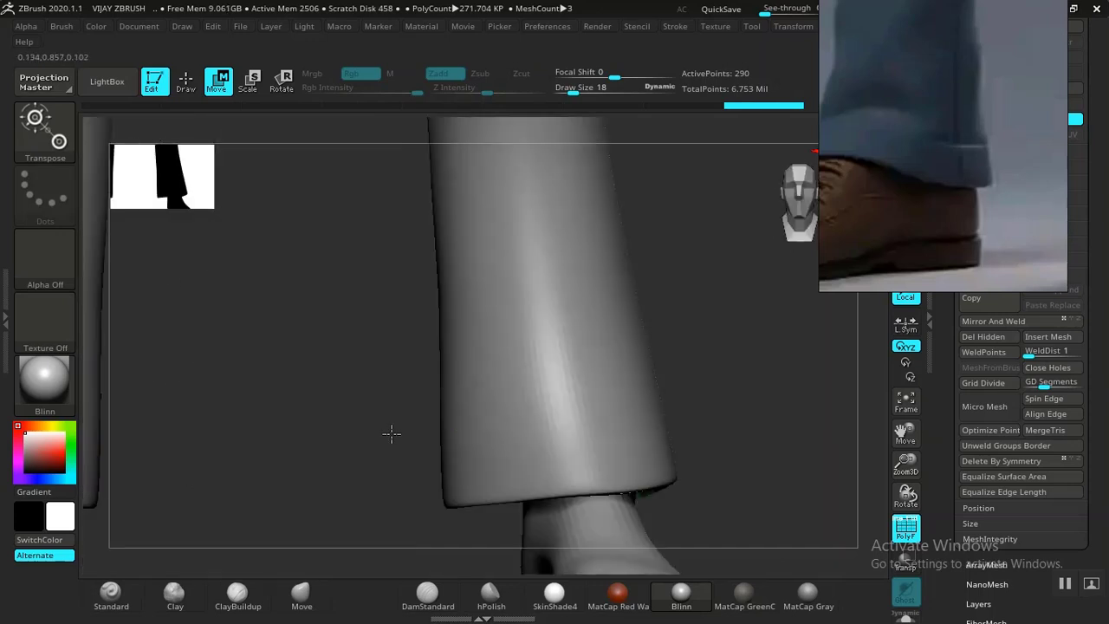
{"action": "key", "text": "f"}
{"action": "left_click", "coordinate": [462, 192]}
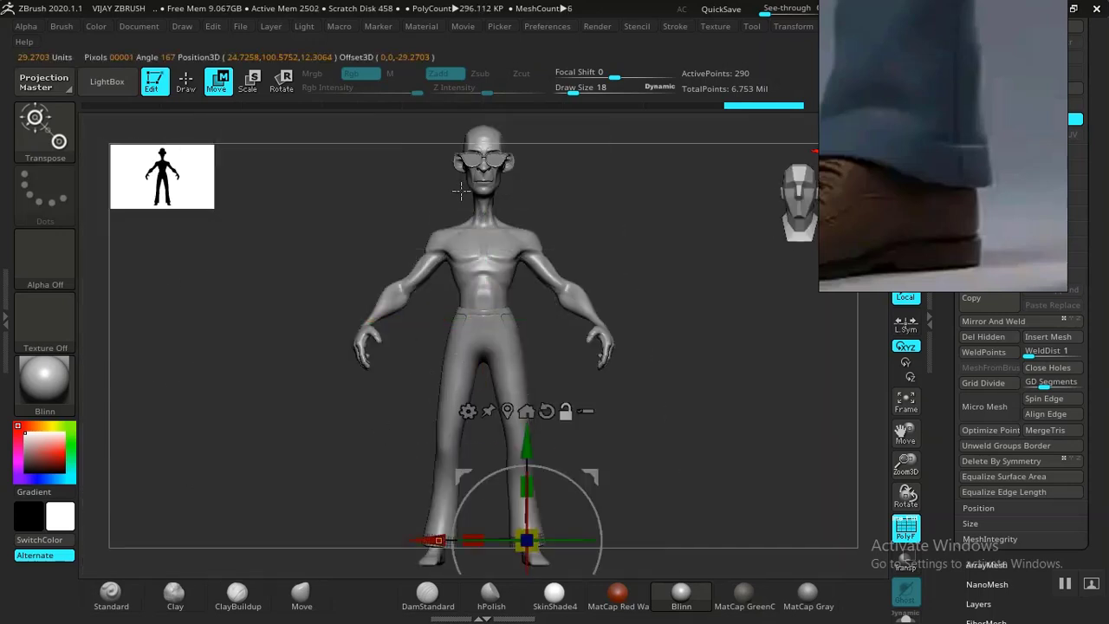
{"action": "left_click_drag", "start_coordinate": [672, 441], "coordinate": [594, 356], "text": "alt"}
{"action": "left_click_drag", "start_coordinate": [442, 437], "coordinate": [591, 288]}
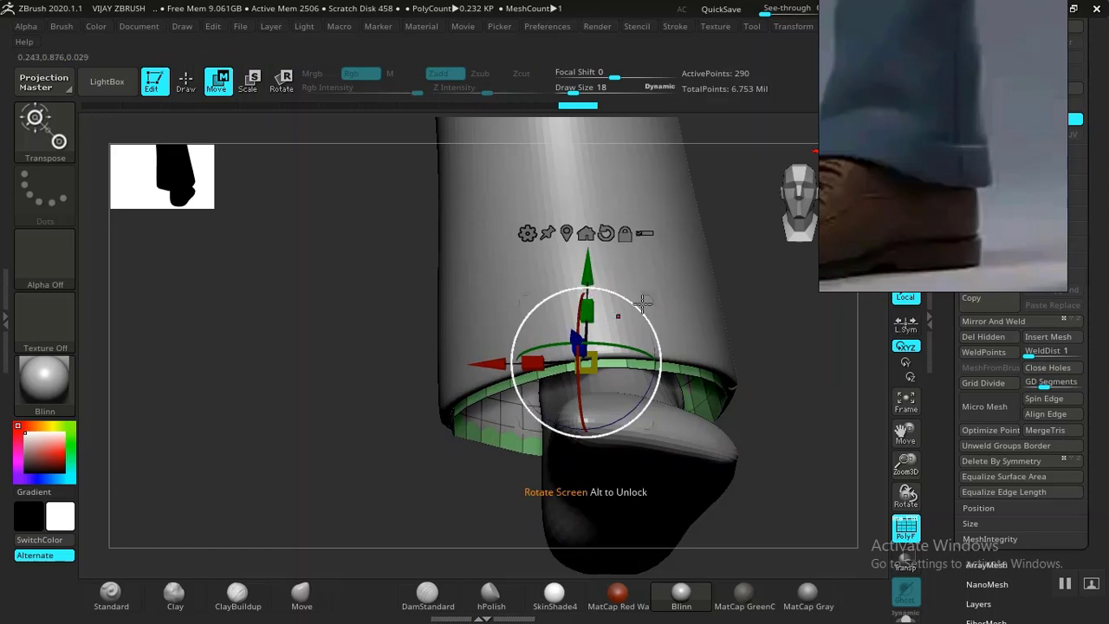
{"action": "left_click_drag", "start_coordinate": [811, 370], "coordinate": [790, 358], "text": "shift"}
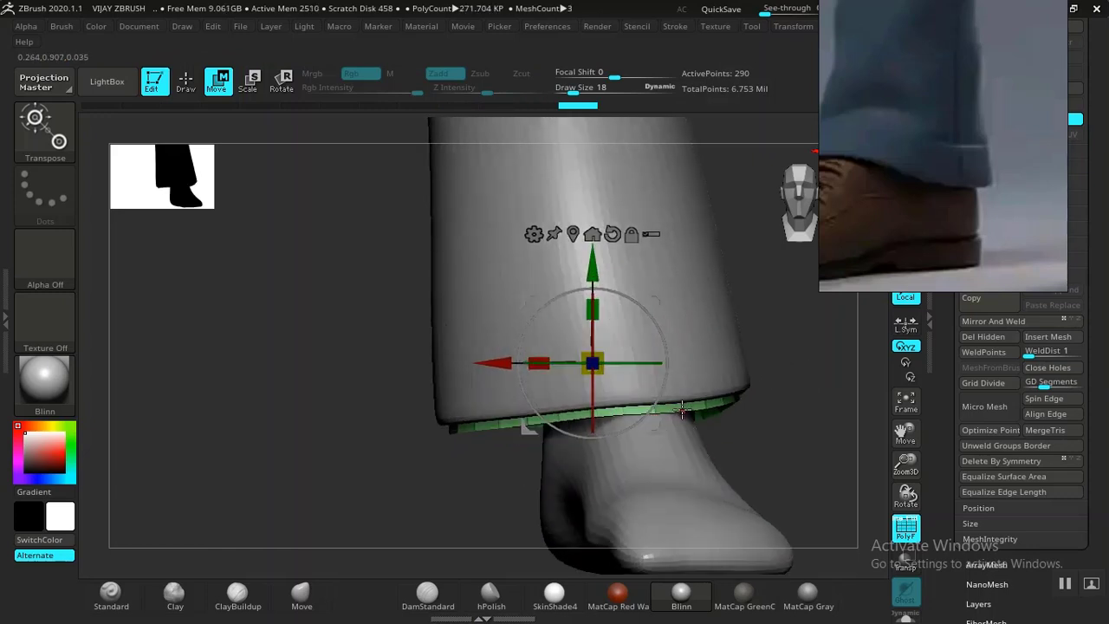
{"action": "left_click_drag", "start_coordinate": [791, 421], "coordinate": [752, 421]}
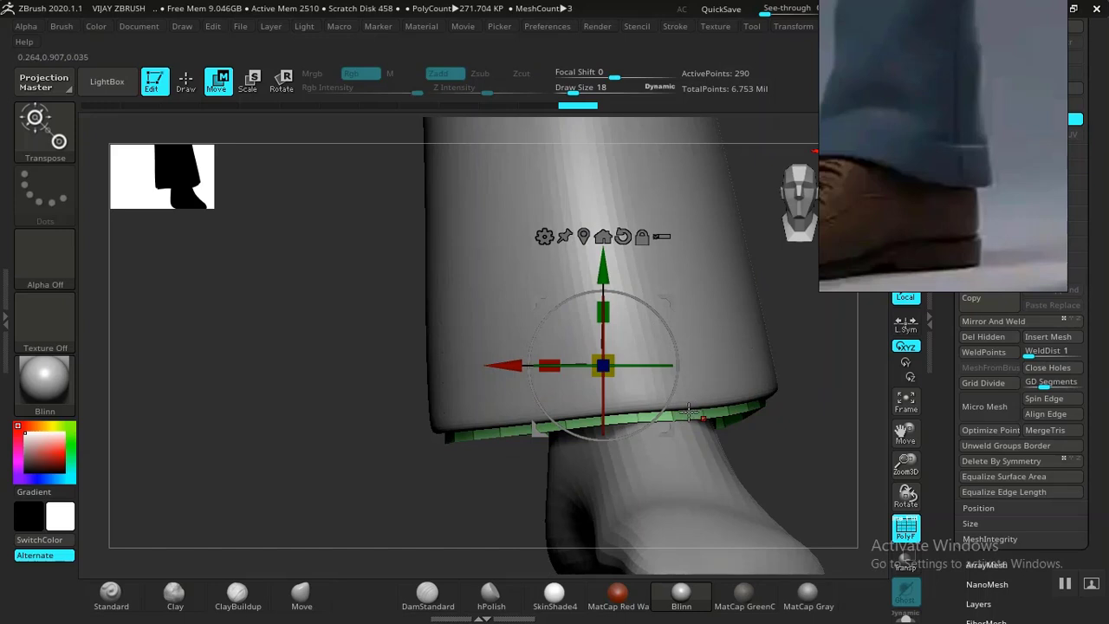
{"action": "left_click_drag", "start_coordinate": [384, 459], "coordinate": [414, 396]}
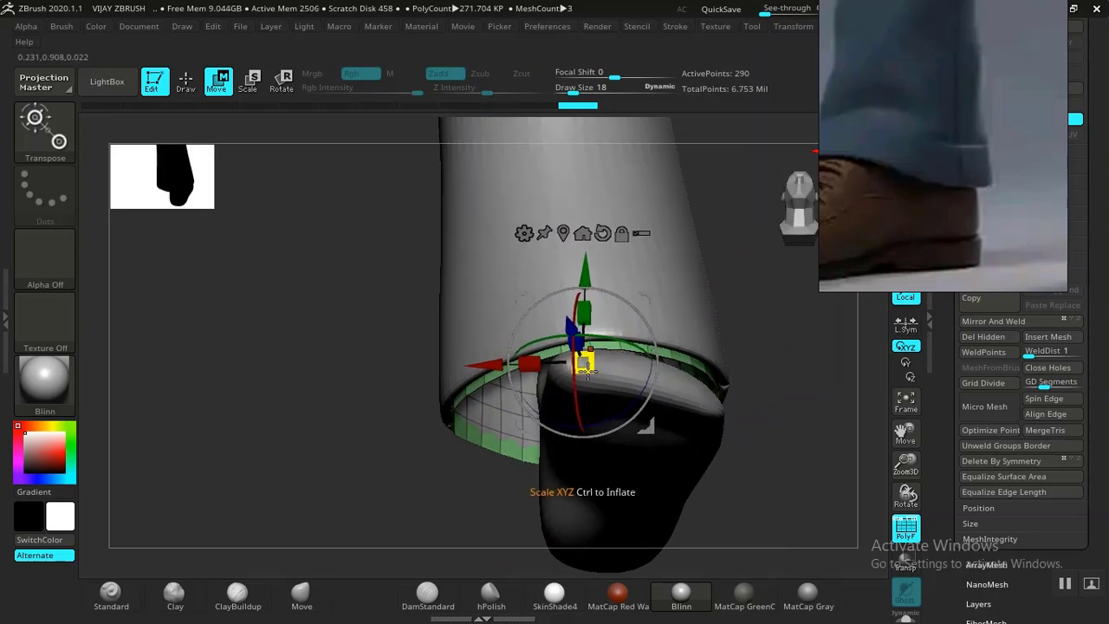
{"action": "left_click_drag", "start_coordinate": [585, 367], "coordinate": [586, 368]}
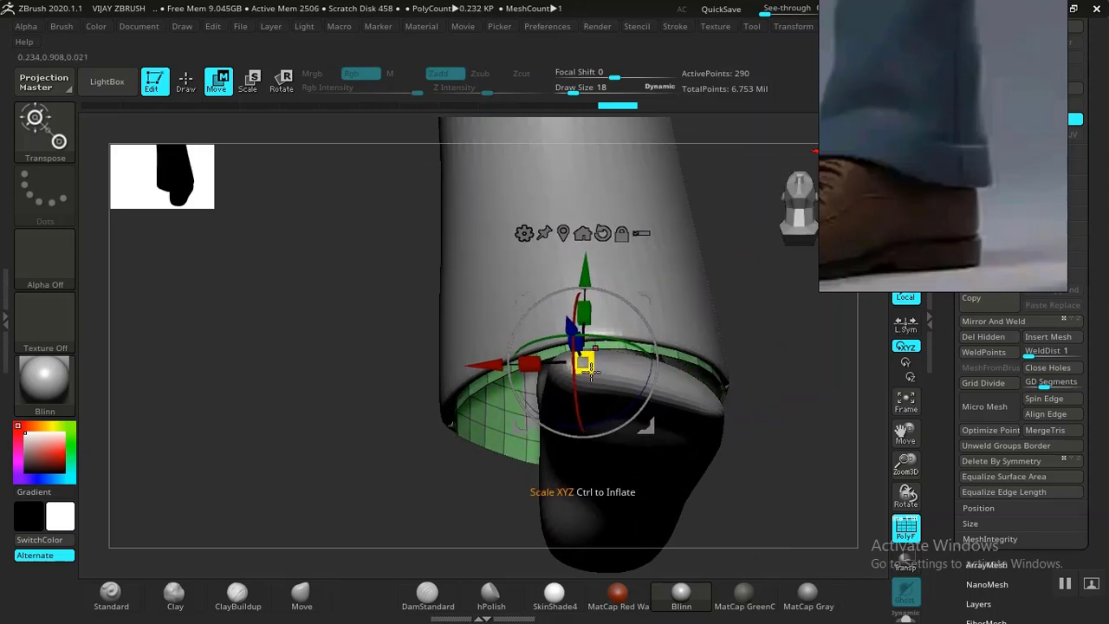
Leave Transpose and load the ZModeler brush (B, Z, M).
{"action": "key", "text": "q"}
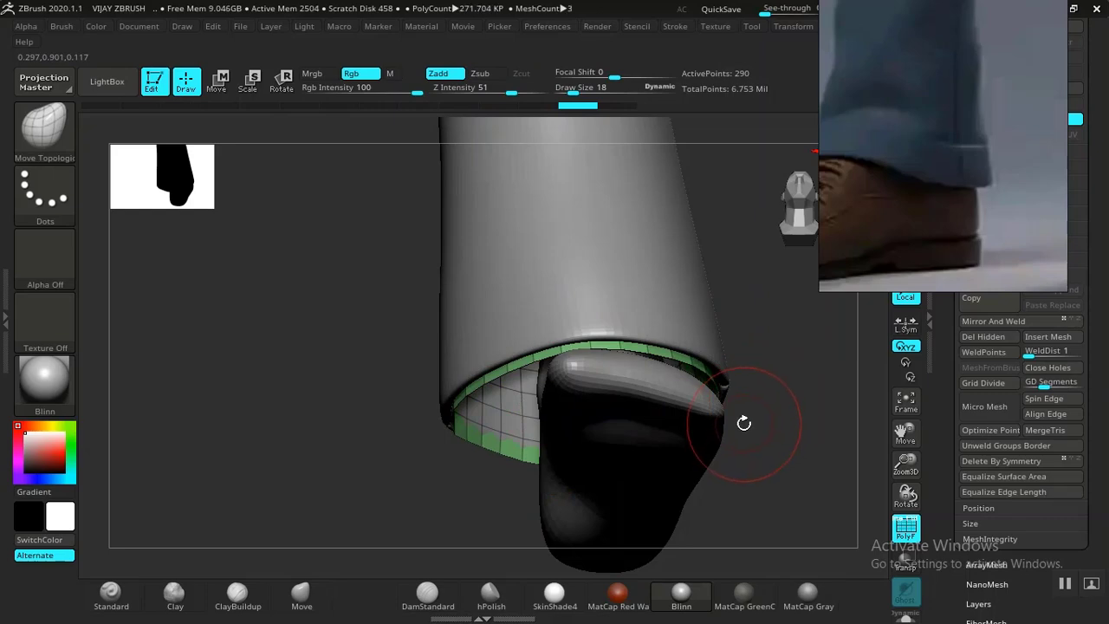
{"action": "key", "text": "b"}
{"action": "key", "text": "z"}
{"action": "key", "text": "m"}
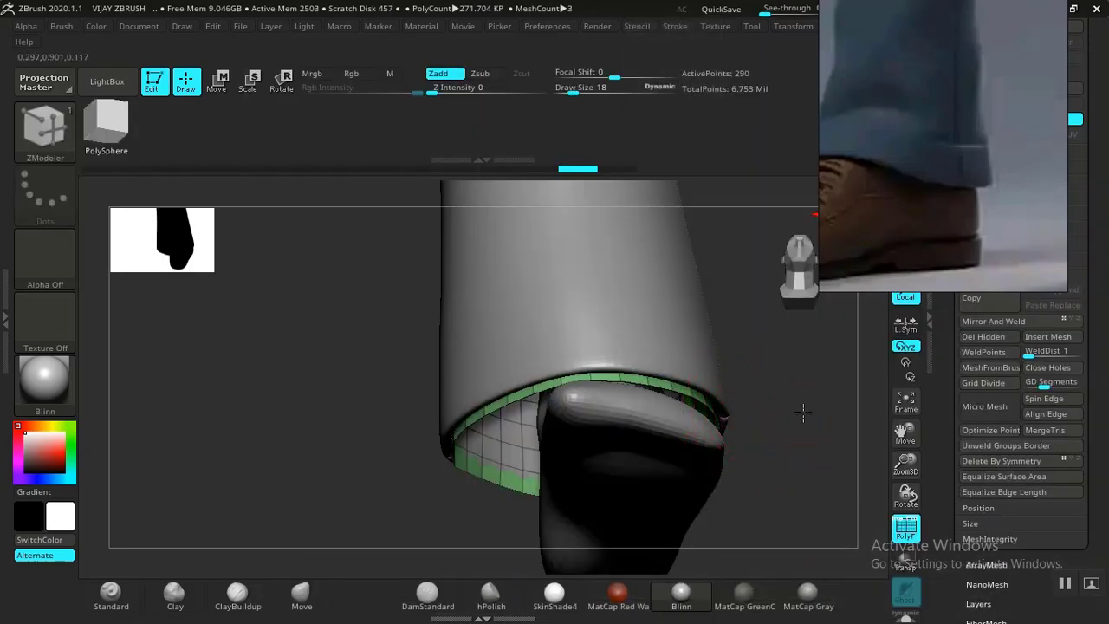
Set ZModeler's target to All Polygons and QMesh-extrude the green band into a thick cuff.
{"action": "left_click_drag", "start_coordinate": [802, 413], "coordinate": [857, 364]}
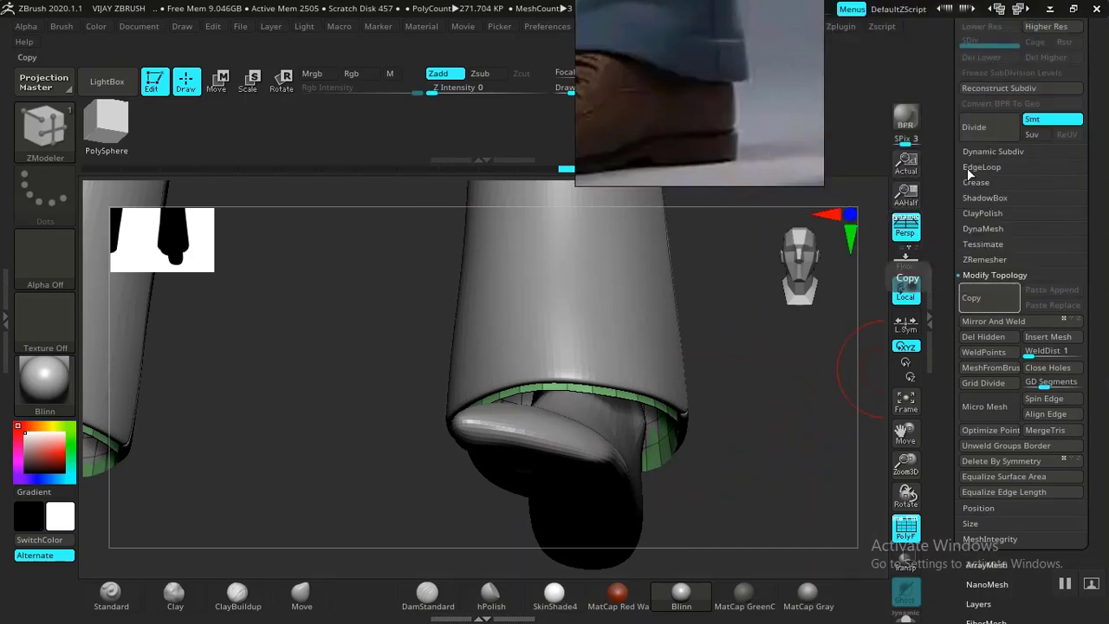
{"action": "mouse_move", "coordinate": [724, 407]}
{"action": "left_mouse_down"}
{"action": "mouse_move", "coordinate": [780, 389]}
{"action": "mouse_move", "coordinate": [844, 434]}
{"action": "mouse_move", "coordinate": [850, 391]}
{"action": "mouse_move", "coordinate": [836, 397]}
{"action": "left_mouse_up"}
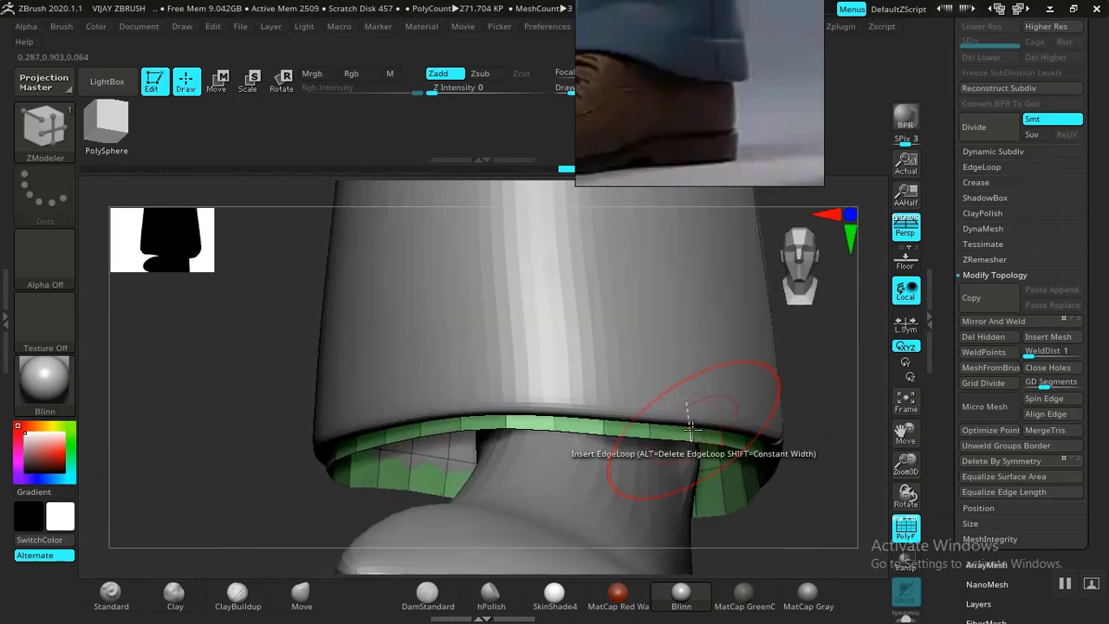
{"action": "key", "text": "space"}
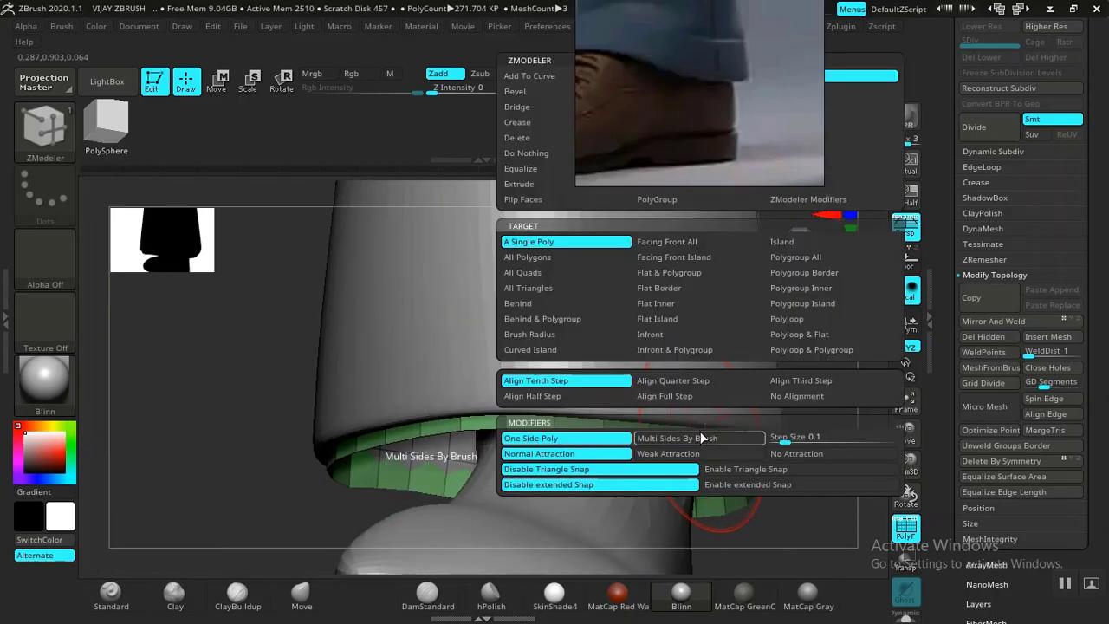
{"action": "left_click", "coordinate": [539, 258]}
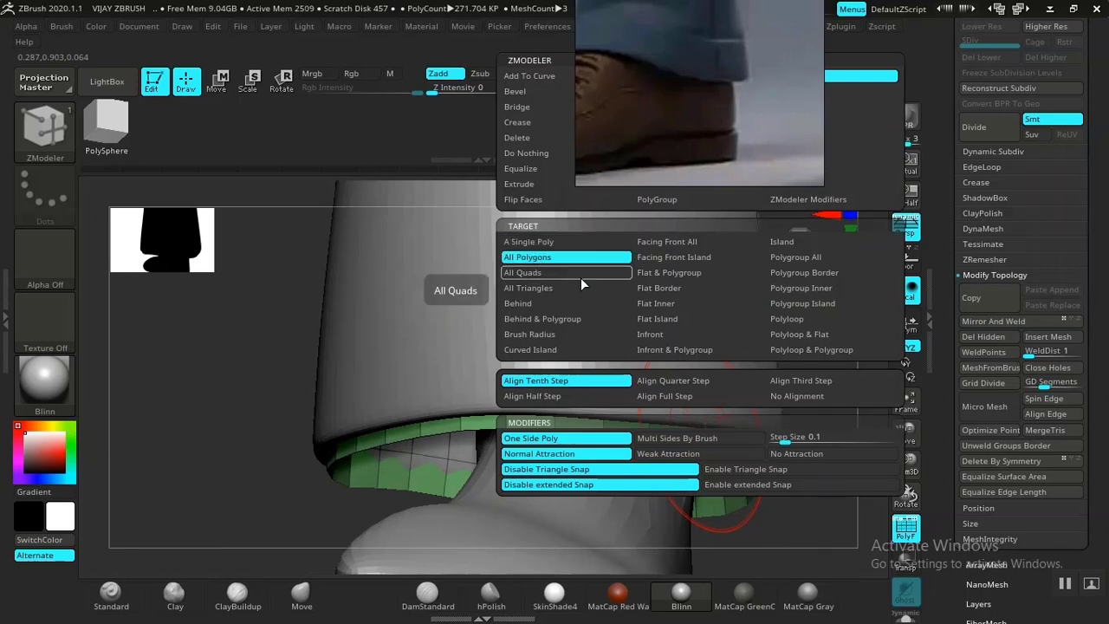
{"action": "left_click_drag", "start_coordinate": [753, 537], "coordinate": [737, 488]}
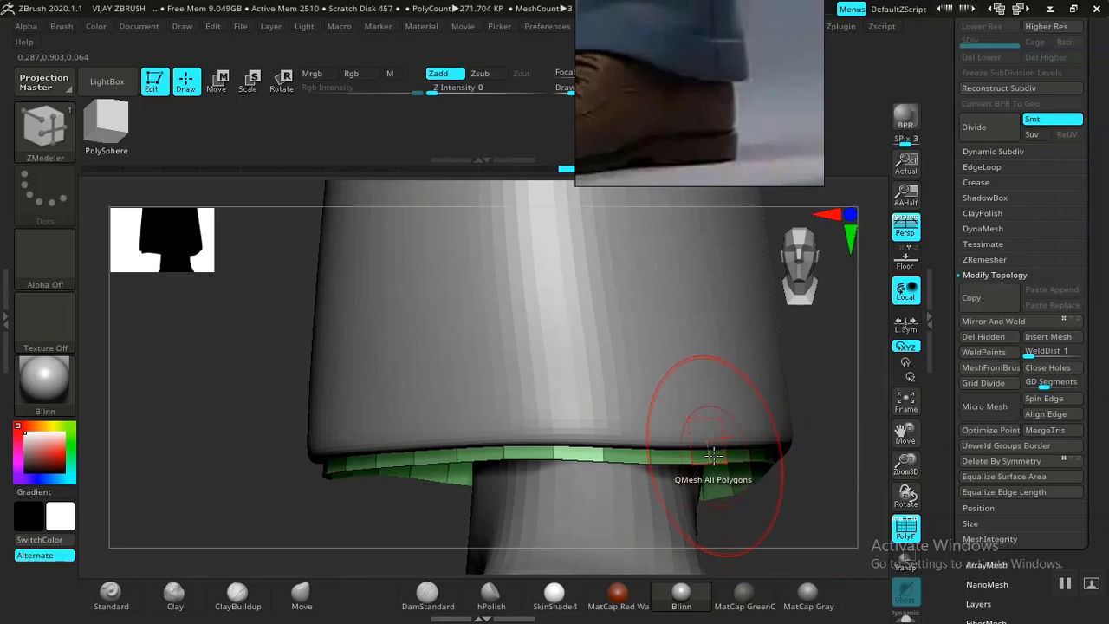
{"action": "left_click_drag", "start_coordinate": [717, 451], "coordinate": [773, 447]}
Move the reference image aside and show the cuff mesh alone in Solo.
{"action": "left_click_drag", "start_coordinate": [825, 547], "coordinate": [578, 406], "text": "alt"}
{"action": "left_click_drag", "start_coordinate": [442, 473], "coordinate": [679, 330]}
{"action": "right_click_drag", "start_coordinate": [691, 117], "coordinate": [882, 278]}
{"action": "middle_click_drag", "start_coordinate": [882, 249], "coordinate": [912, 266]}
{"action": "mouse_move", "coordinate": [648, 365]}
{"action": "left_mouse_down"}
{"action": "mouse_move", "coordinate": [668, 376]}
{"action": "mouse_move", "coordinate": [733, 297]}
{"action": "mouse_move", "coordinate": [681, 367]}
{"action": "mouse_move", "coordinate": [771, 426]}
{"action": "mouse_move", "coordinate": [780, 508]}
{"action": "left_mouse_up"}
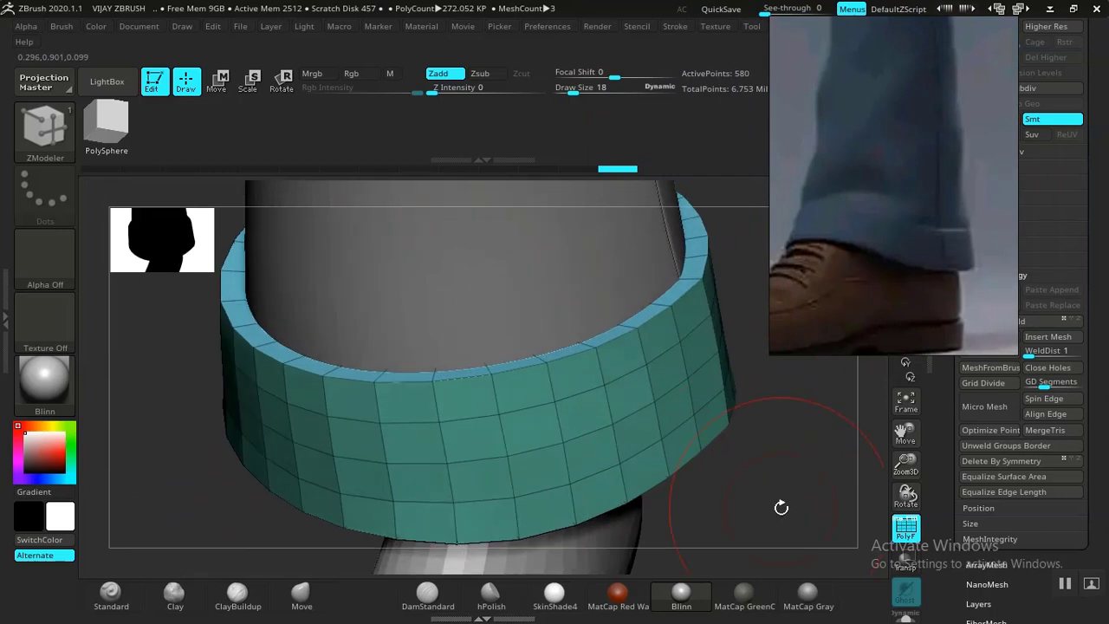
{"action": "left_click", "coordinate": [907, 617]}
{"action": "left_click_drag", "start_coordinate": [777, 498], "coordinate": [645, 379]}
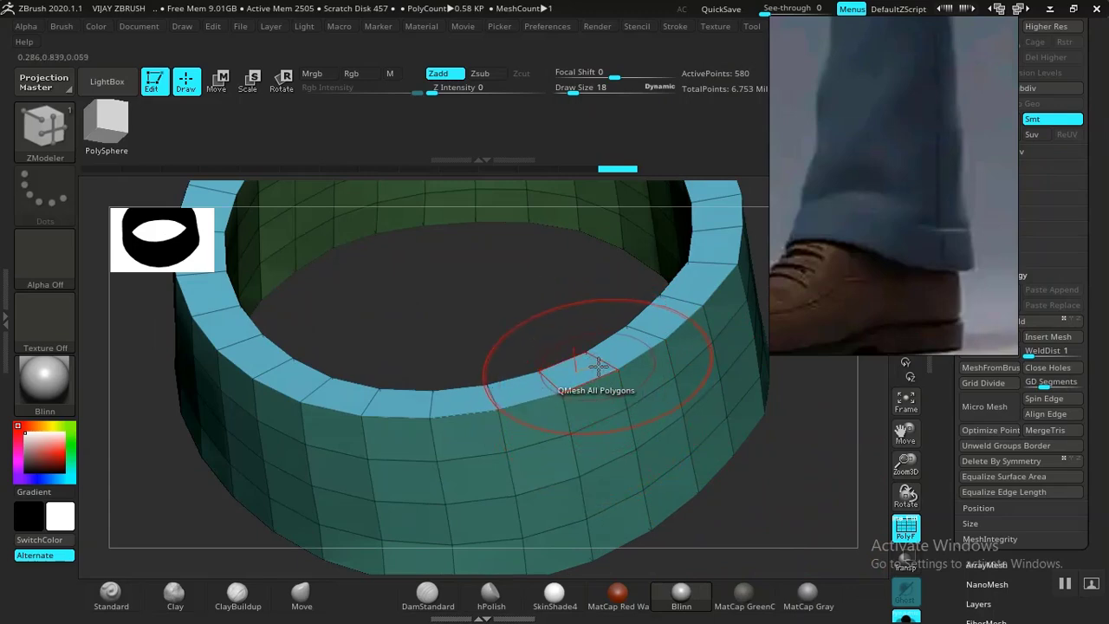
Insert four single edge loops around the cuff ring with ZModeler.
{"action": "key", "text": "space"}
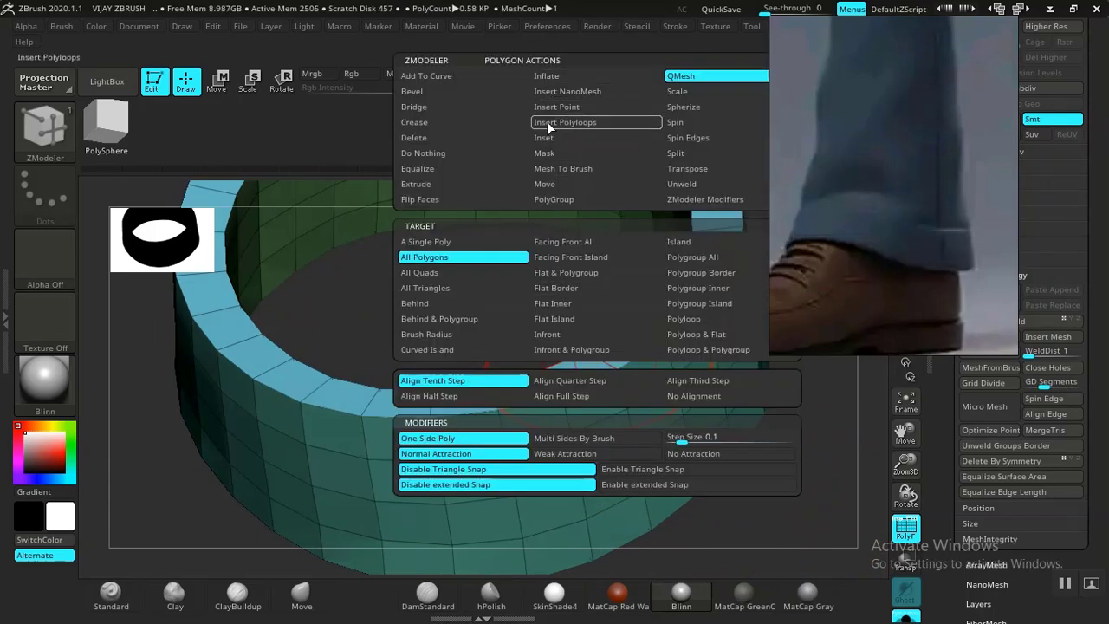
{"action": "key", "text": "space"}
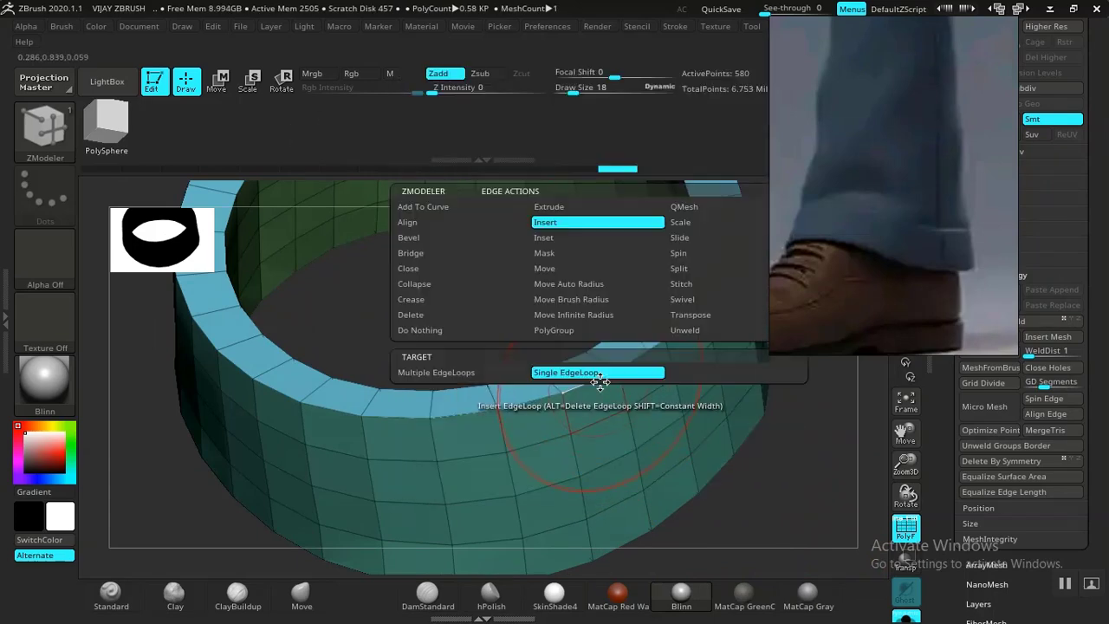
{"action": "left_click_drag", "start_coordinate": [756, 504], "coordinate": [770, 529]}
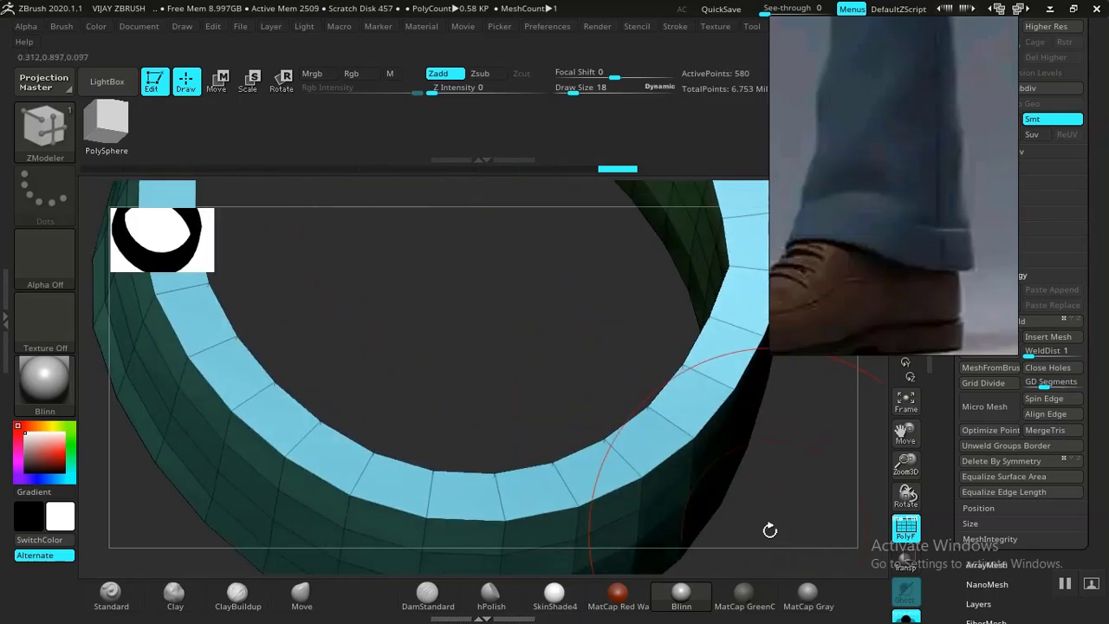
{"action": "left_click", "coordinate": [662, 417]}
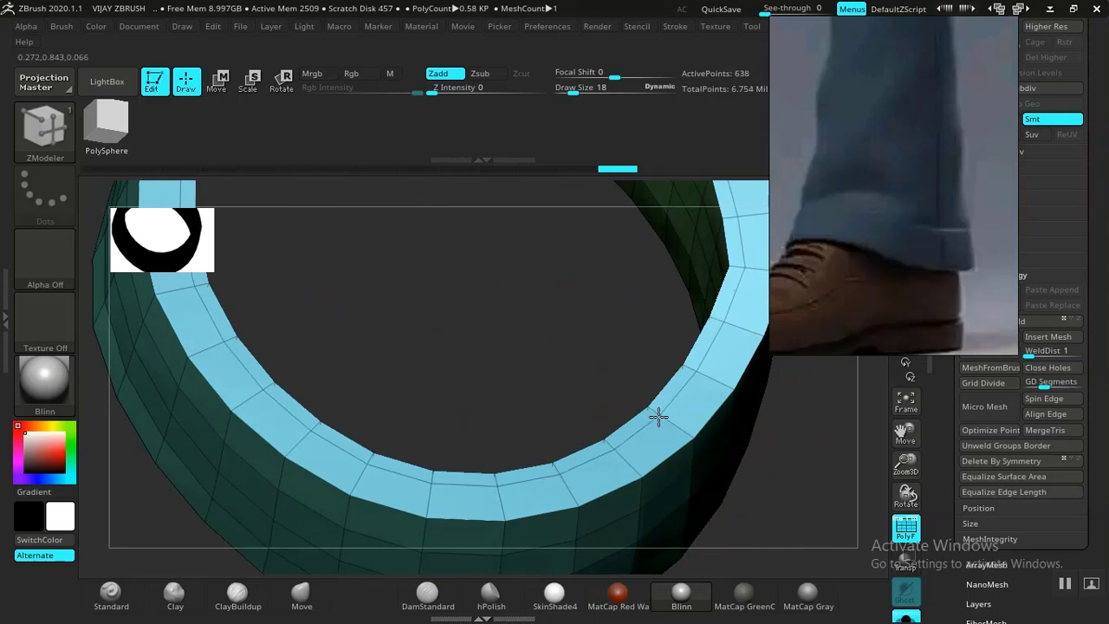
{"action": "left_click", "coordinate": [669, 425]}
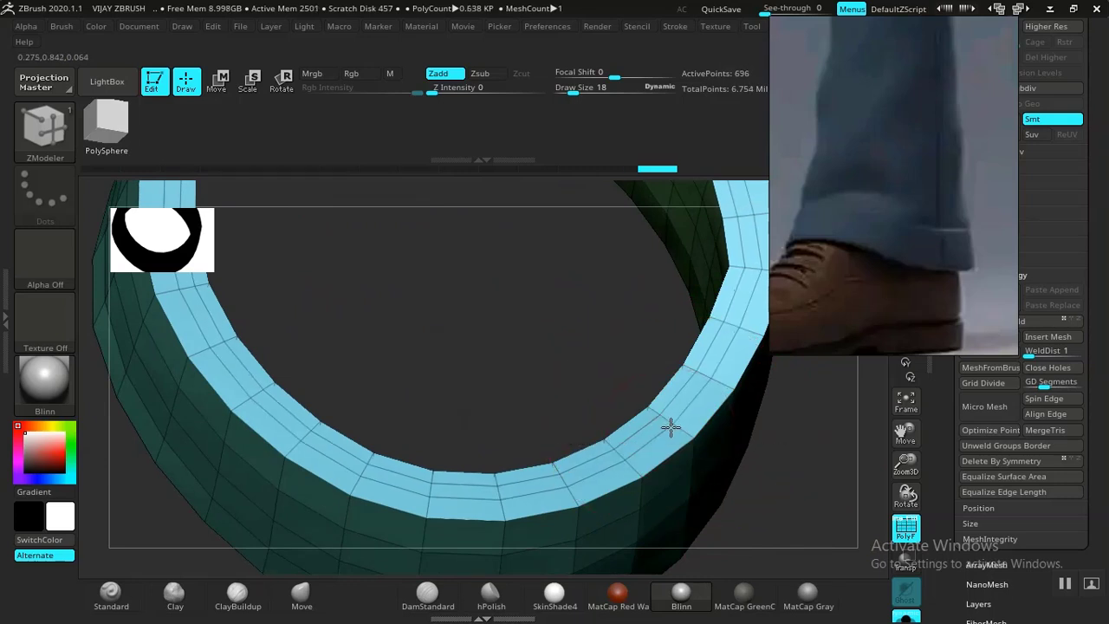
{"action": "left_click_drag", "start_coordinate": [783, 457], "coordinate": [417, 341], "text": "alt"}
{"action": "mouse_move", "coordinate": [363, 390]}
{"action": "left_mouse_down"}
{"action": "mouse_move", "coordinate": [309, 394]}
{"action": "mouse_move", "coordinate": [353, 385]}
{"action": "left_mouse_up"}
{"action": "left_click_drag", "start_coordinate": [289, 448], "coordinate": [334, 299]}
{"action": "left_click_drag", "start_coordinate": [424, 408], "coordinate": [537, 525], "text": "alt"}
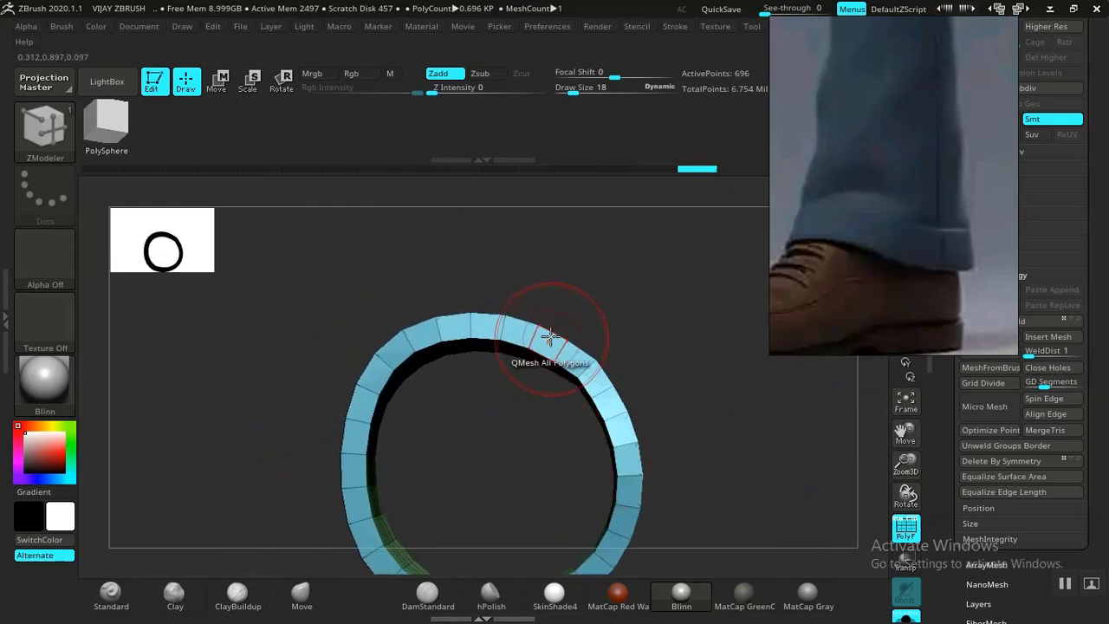
{"action": "left_click", "coordinate": [532, 334]}
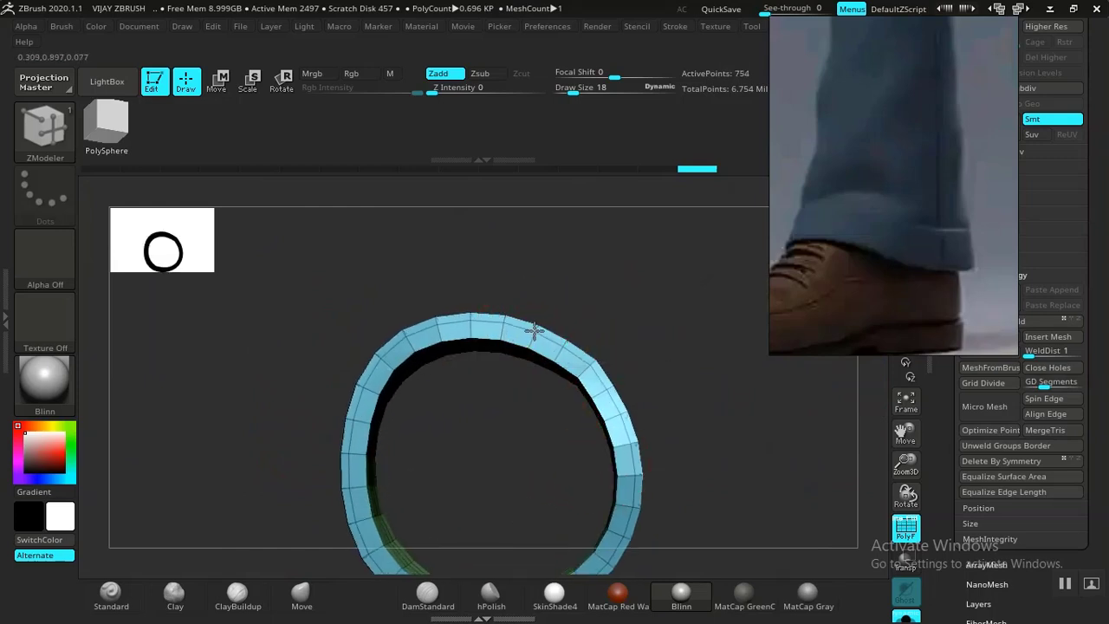
{"action": "left_click", "coordinate": [533, 338]}
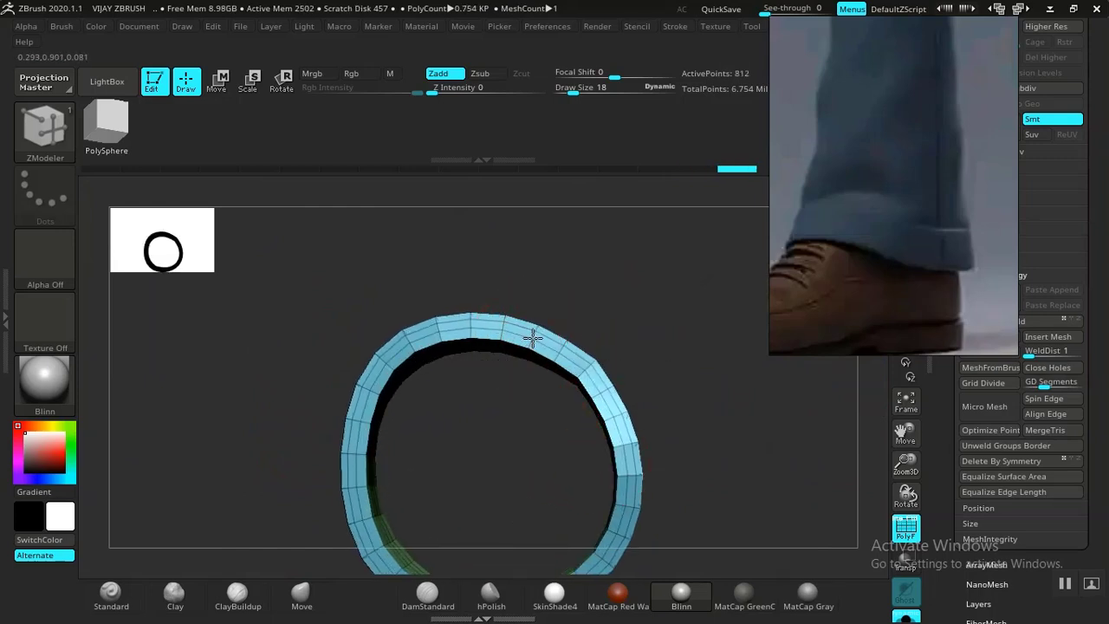
{"action": "left_click_drag", "start_coordinate": [658, 451], "coordinate": [745, 389]}
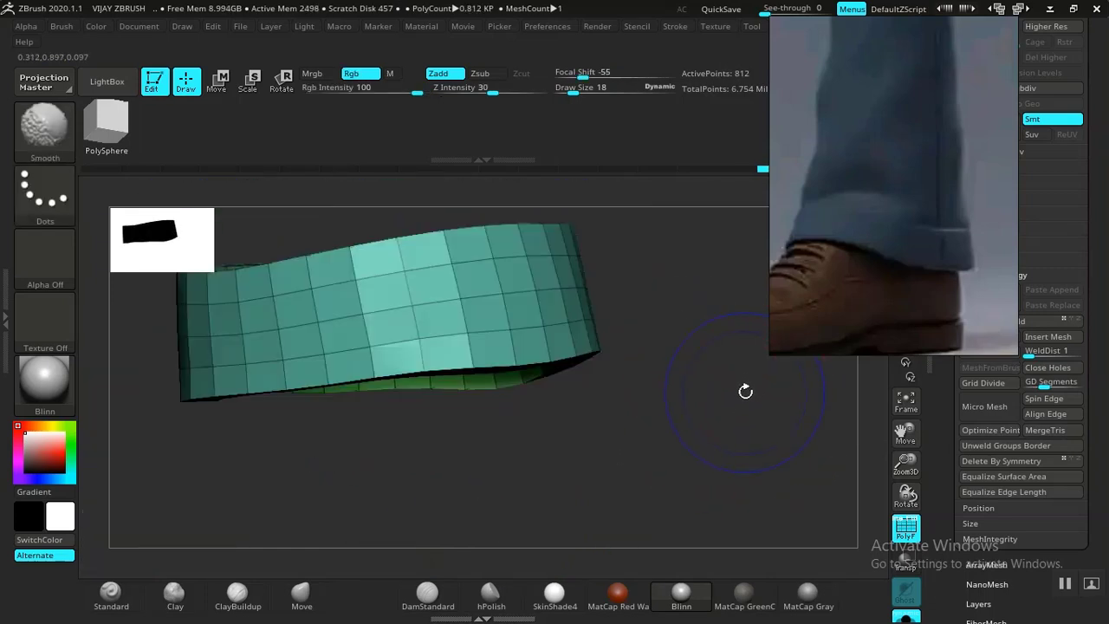
Hide the polyframe, turn off Solo, and frame the cuffs on both legs.
{"action": "key", "text": "shift+f"}
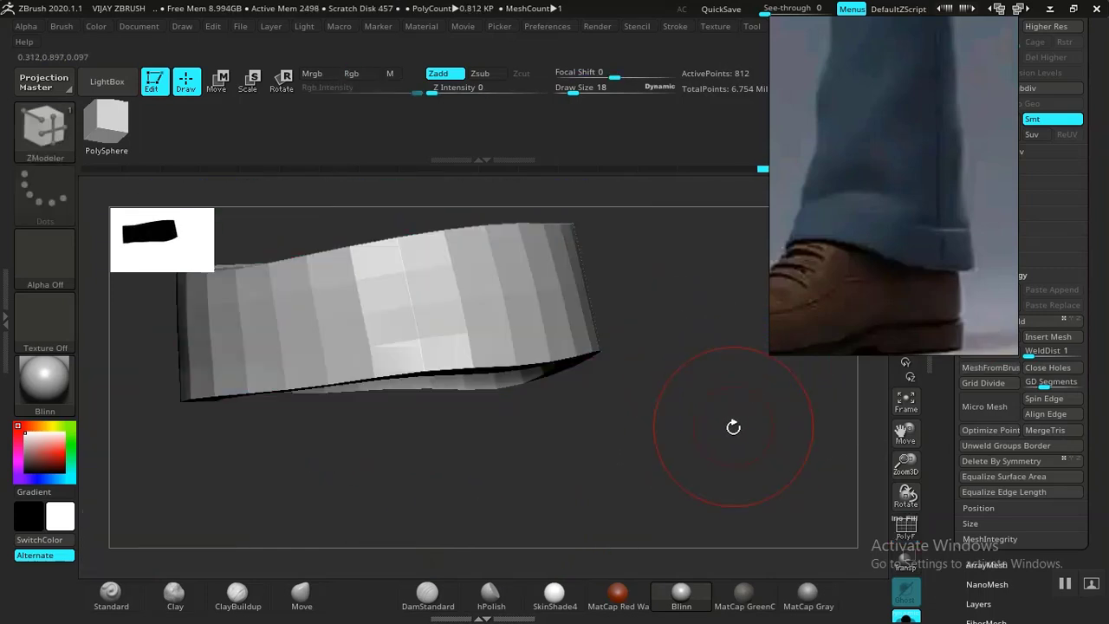
{"action": "left_click", "coordinate": [905, 618]}
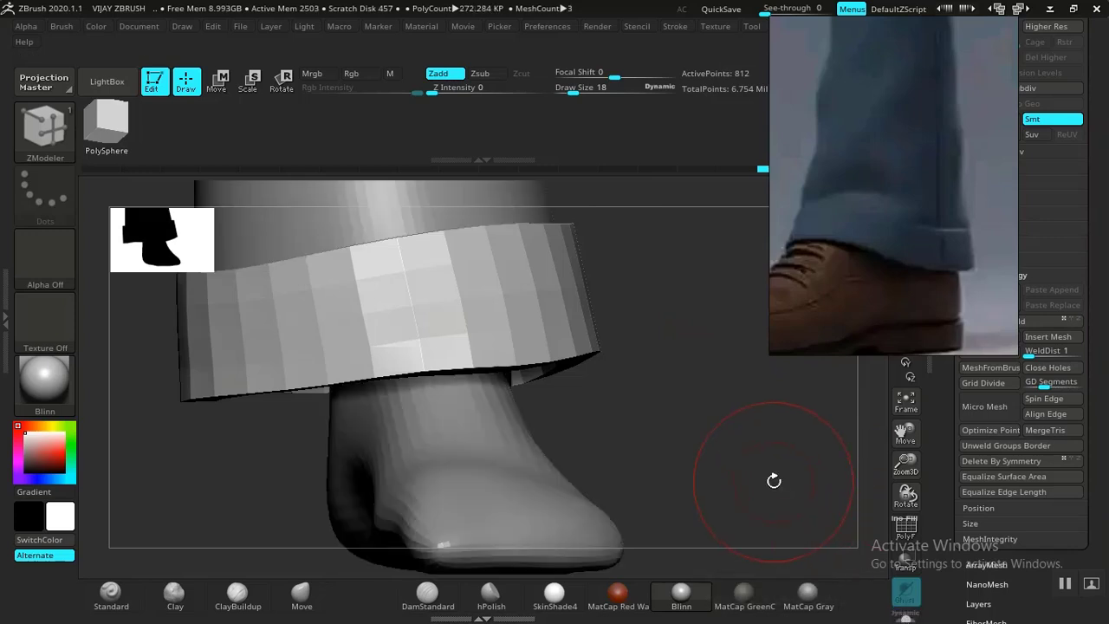
{"action": "key", "text": "f"}
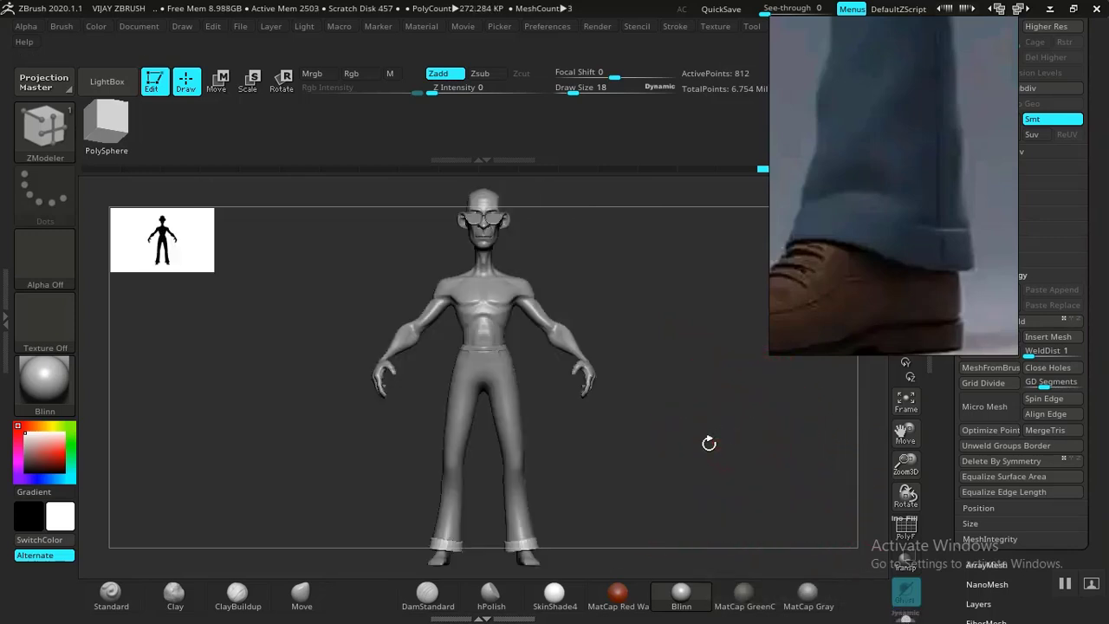
{"action": "left_click_drag", "start_coordinate": [723, 425], "coordinate": [700, 469], "text": "alt"}
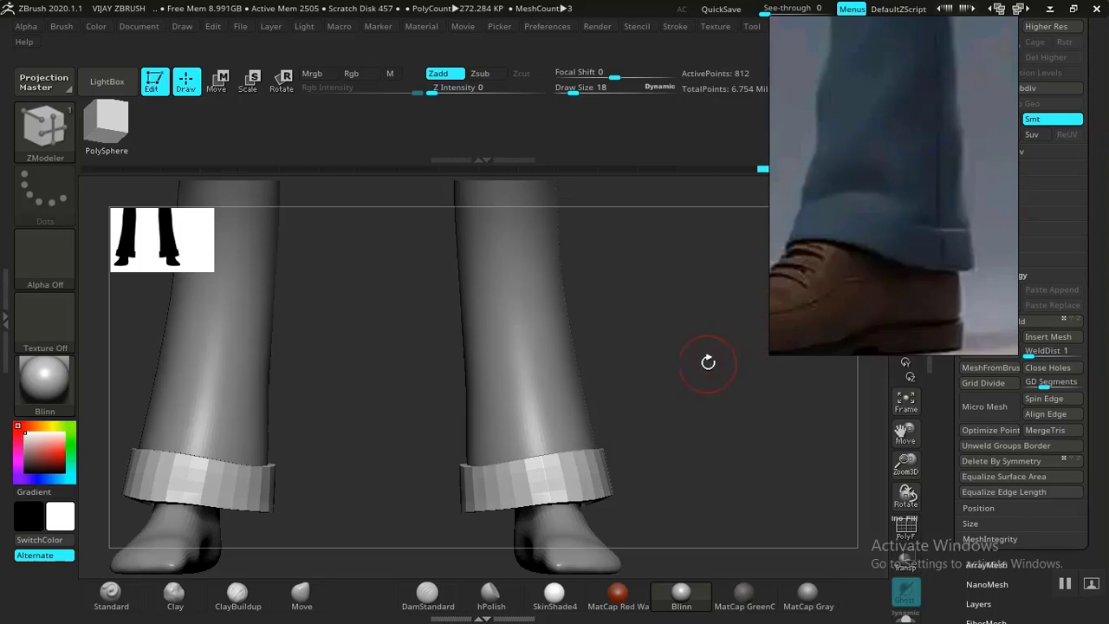
{"action": "left_click_drag", "start_coordinate": [623, 420], "coordinate": [761, 356]}
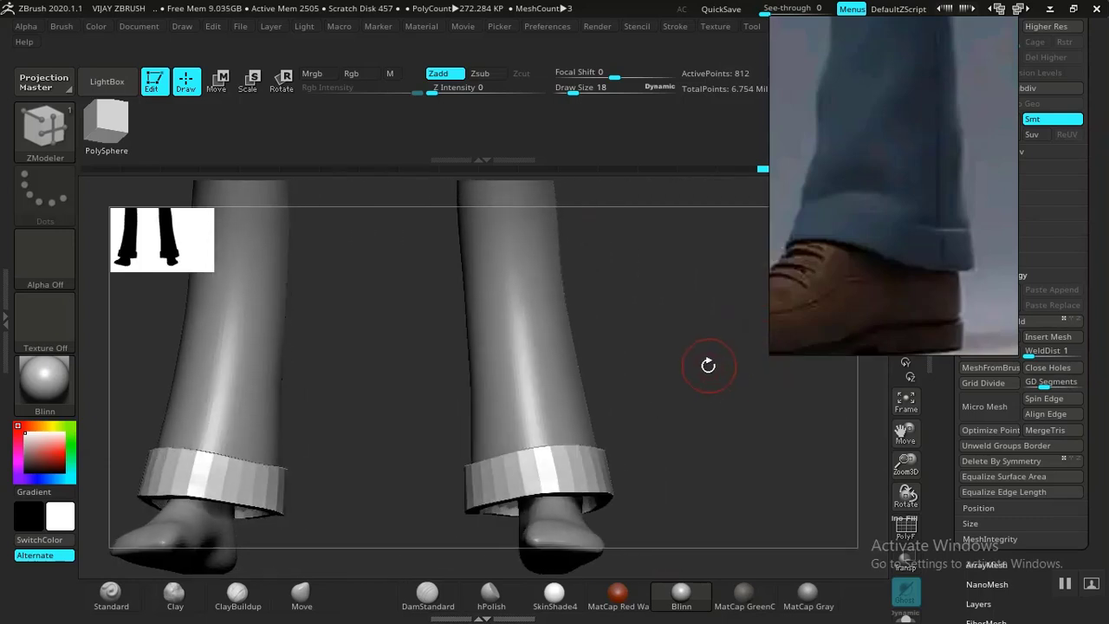
{"action": "left_click_drag", "start_coordinate": [689, 369], "coordinate": [713, 341]}
{"action": "left_click_drag", "start_coordinate": [577, 302], "coordinate": [848, 41]}
{"action": "left_click_drag", "start_coordinate": [765, 369], "coordinate": [549, 297]}
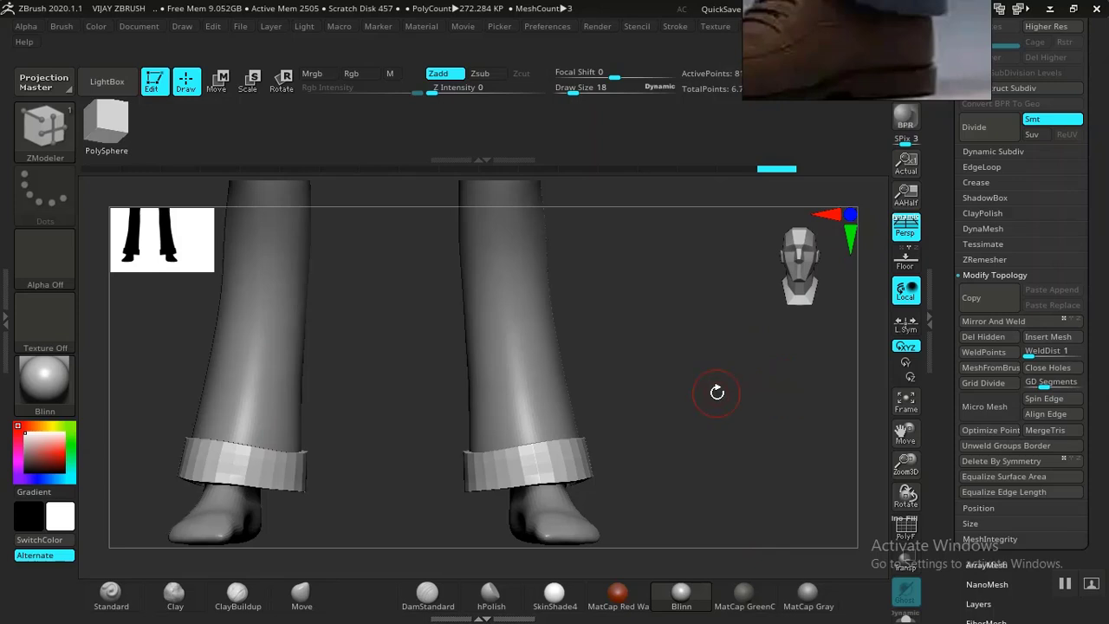
Trial-subdivide the cuffs with Ctrl+D and check them from the front.
{"action": "left_click_drag", "start_coordinate": [689, 402], "coordinate": [425, 538]}
{"action": "mouse_move", "coordinate": [696, 411]}
{"action": "left_mouse_down"}
{"action": "mouse_move", "coordinate": [737, 477]}
{"action": "mouse_move", "coordinate": [770, 408]}
{"action": "mouse_move", "coordinate": [768, 456]}
{"action": "mouse_move", "coordinate": [743, 402]}
{"action": "mouse_move", "coordinate": [777, 271]}
{"action": "left_mouse_up"}
{"action": "key", "text": "ctrl+d"}
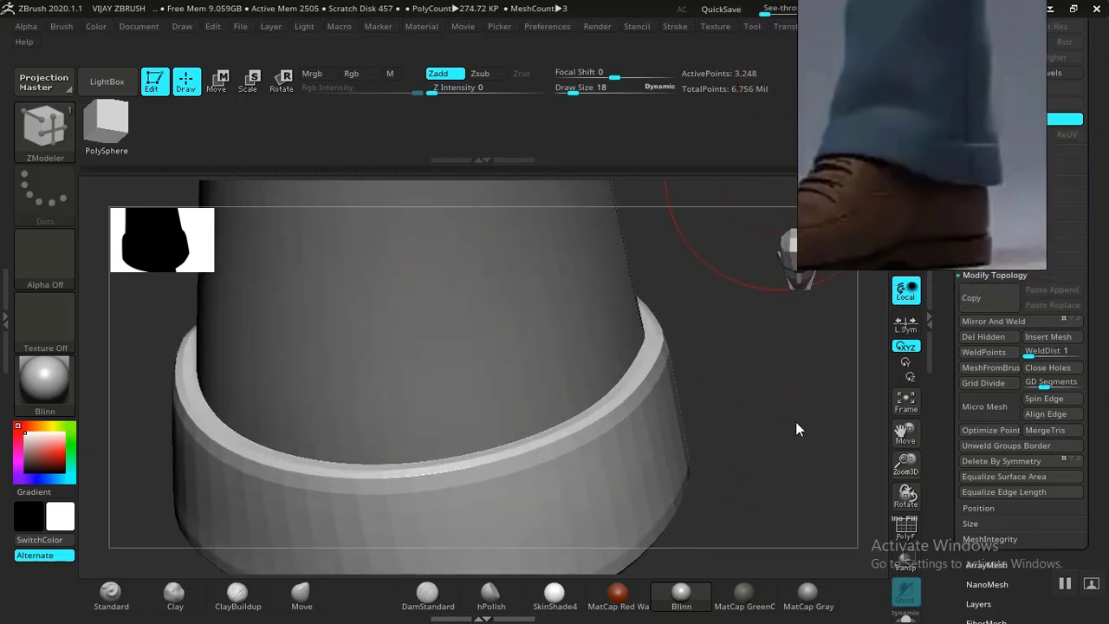
{"action": "left_click_drag", "start_coordinate": [796, 422], "coordinate": [794, 426]}
{"action": "mouse_move", "coordinate": [795, 416]}
{"action": "left_mouse_down", "text": "alt"}
{"action": "mouse_move", "coordinate": [646, 309]}
{"action": "mouse_move", "coordinate": [635, 314]}
{"action": "left_mouse_up", "text": "alt"}
{"action": "left_click_drag", "start_coordinate": [719, 346], "coordinate": [642, 424], "text": "alt"}
{"action": "left_click_drag", "start_coordinate": [574, 367], "coordinate": [548, 136], "text": "alt"}
{"action": "left_click_drag", "start_coordinate": [538, 471], "coordinate": [520, 407]}
{"action": "left_click_drag", "start_coordinate": [589, 465], "coordinate": [433, 372], "text": "alt"}
{"action": "mouse_move", "coordinate": [771, 295]}
{"action": "left_mouse_down", "text": "alt"}
{"action": "mouse_move", "coordinate": [691, 463]}
{"action": "mouse_move", "coordinate": [698, 442]}
{"action": "mouse_move", "coordinate": [614, 465]}
{"action": "mouse_move", "coordinate": [711, 454]}
{"action": "mouse_move", "coordinate": [673, 411]}
{"action": "mouse_move", "coordinate": [710, 455]}
{"action": "left_mouse_up", "text": "alt"}
Undo the subdivision, select the Move brush, and bring the waist into view.
{"action": "key", "text": "ctrl"}
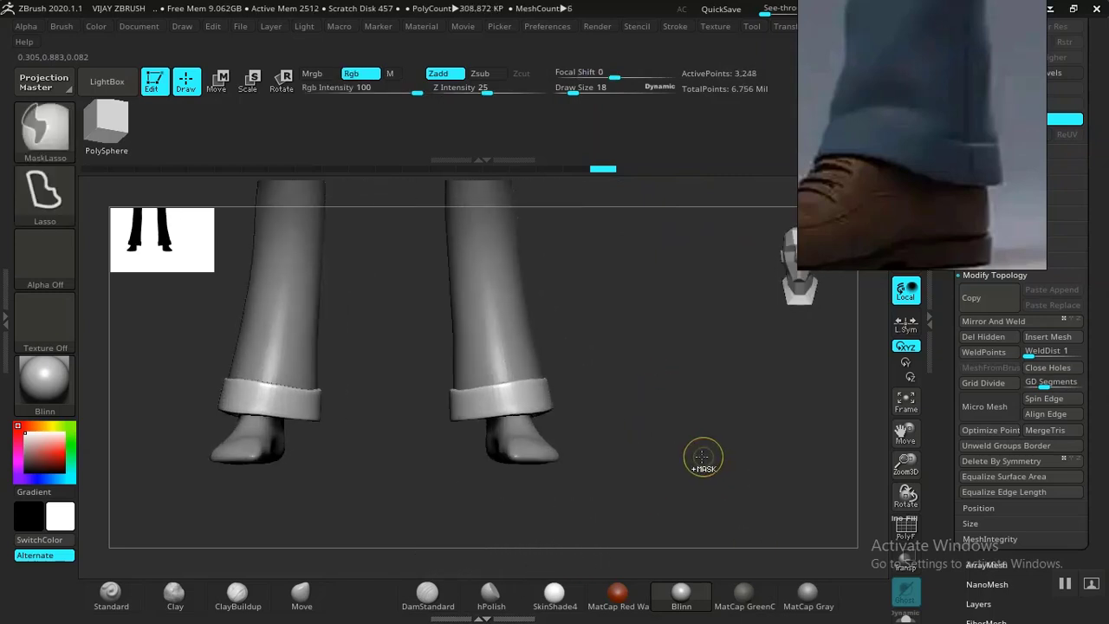
{"action": "key", "text": "ctrl+z"}
{"action": "key", "text": "ctrl+z"}
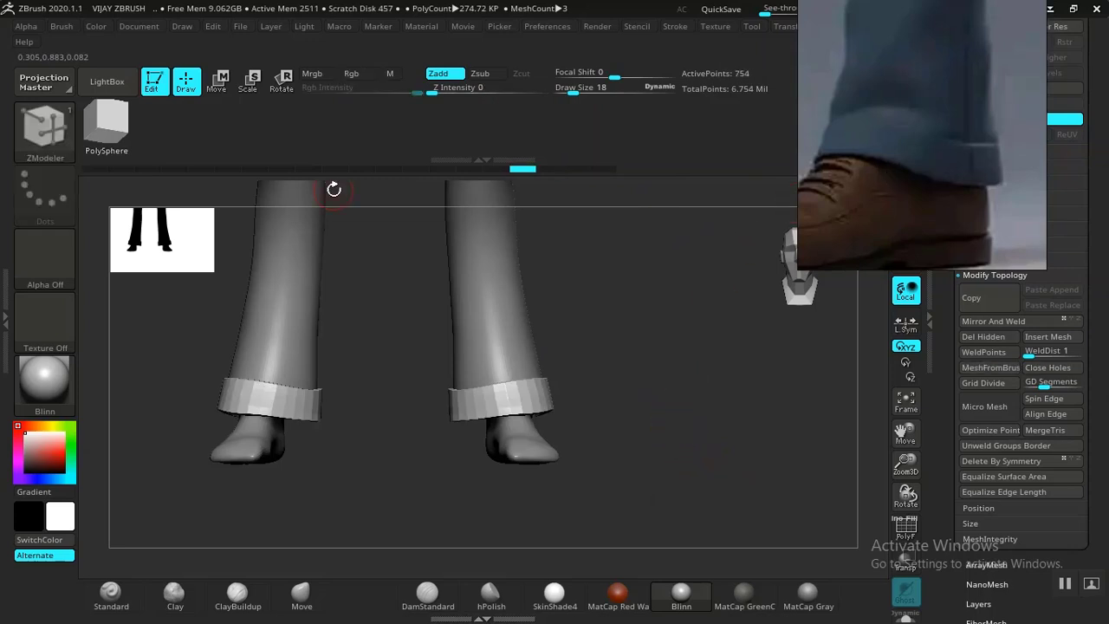
{"action": "left_click", "coordinate": [304, 592]}
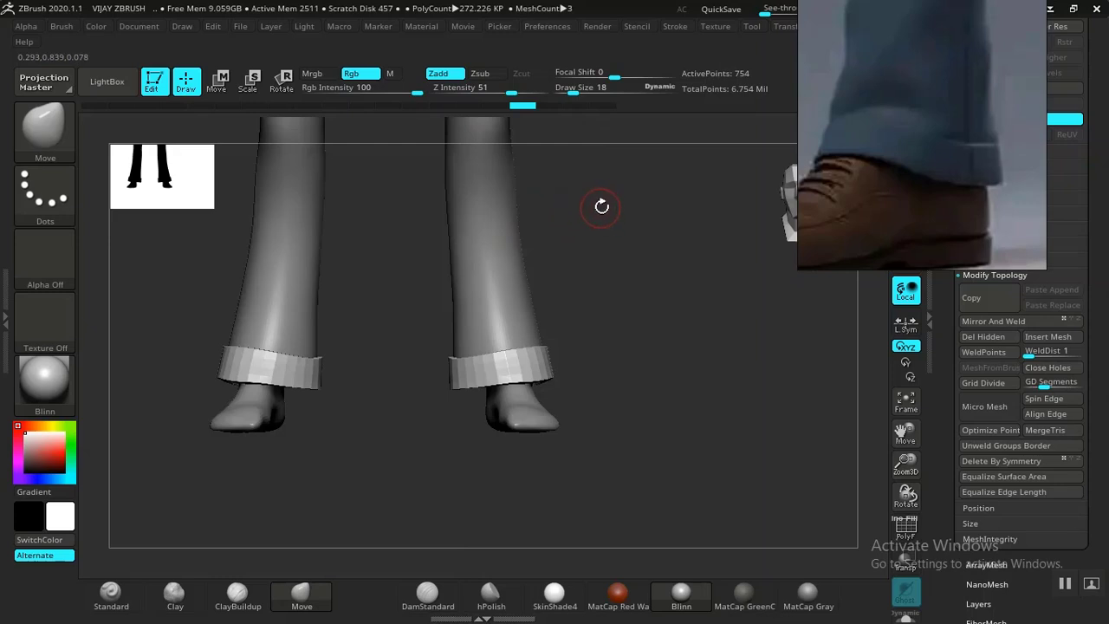
{"action": "left_click_drag", "start_coordinate": [668, 338], "coordinate": [713, 559], "text": "alt"}
{"action": "left_click_drag", "start_coordinate": [695, 147], "coordinate": [731, 451], "text": "alt"}
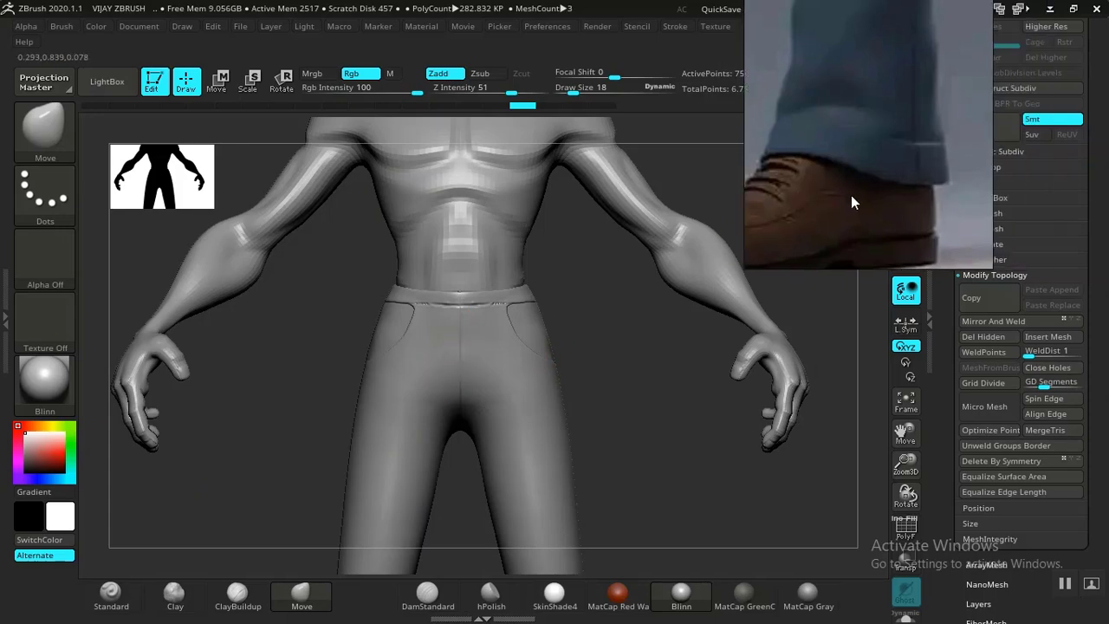
Make TROUSERS1_2 the active subtool and show it alone in Solo.
{"action": "left_click_drag", "start_coordinate": [648, 345], "coordinate": [876, 201]}
{"action": "scroll", "coordinate": [940, 146], "scroll_direction": "up", "scroll_amount": 5}
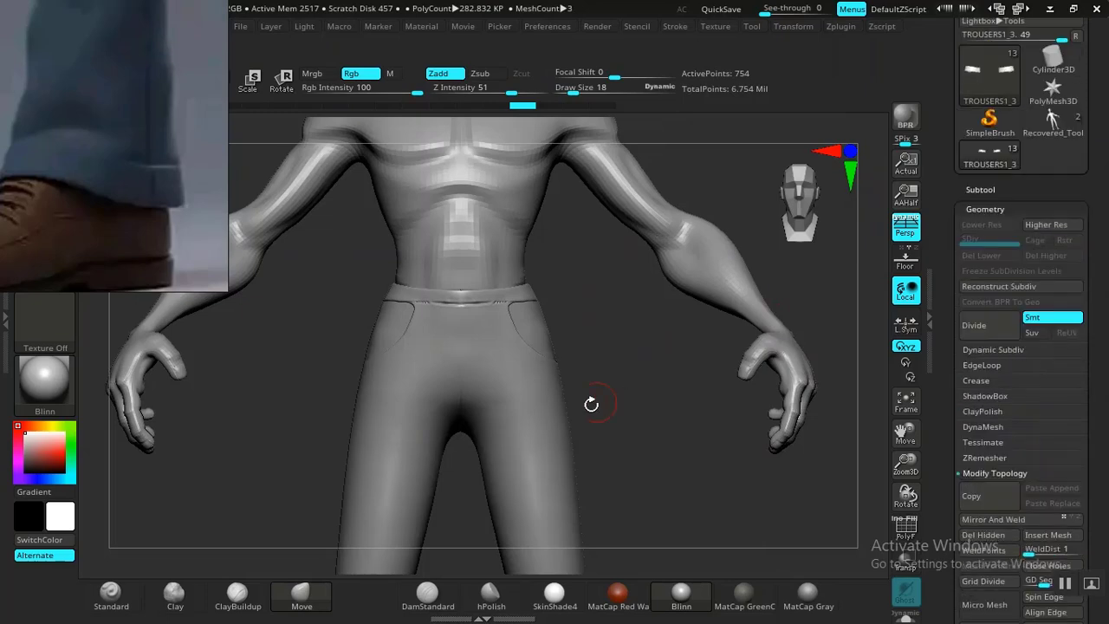
{"action": "left_click", "coordinate": [984, 189]}
{"action": "mouse_move", "coordinate": [1019, 338]}
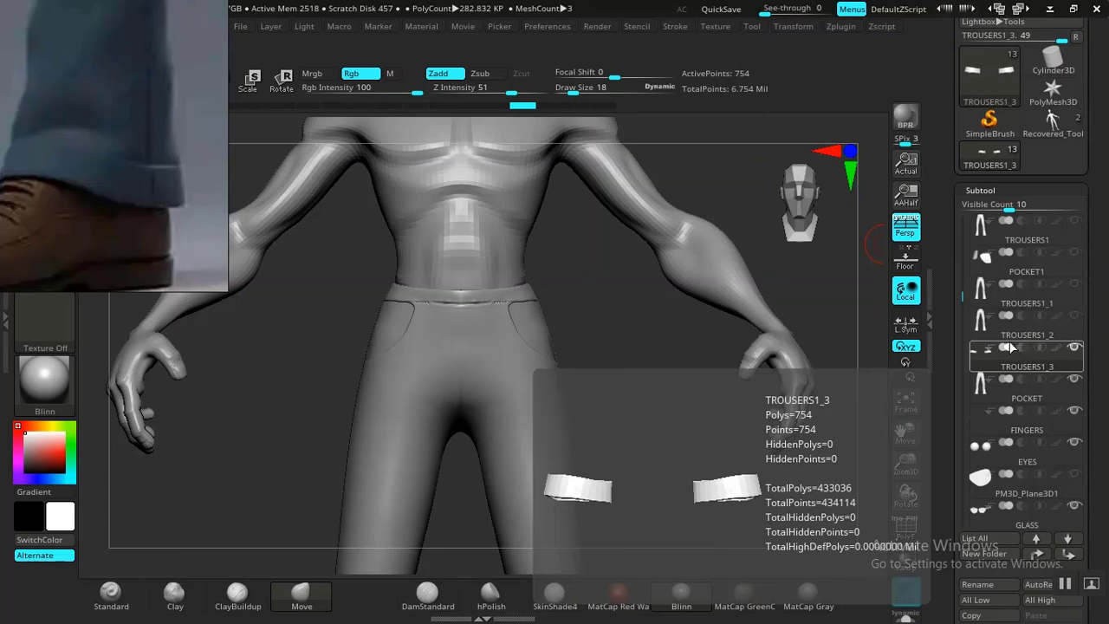
{"action": "mouse_move", "coordinate": [1005, 394]}
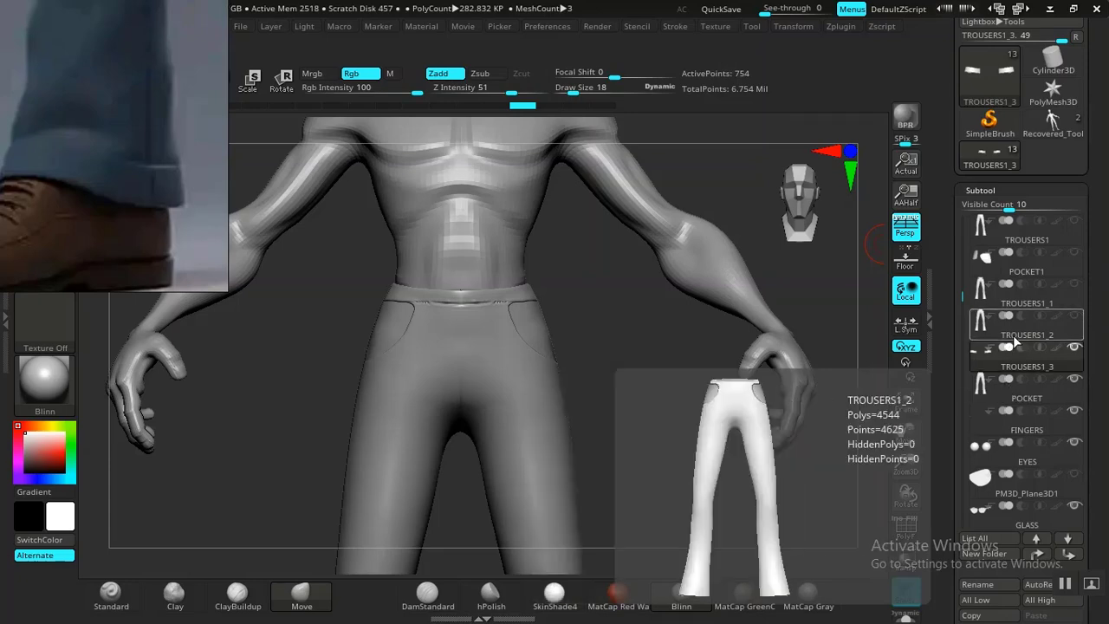
{"action": "left_click", "coordinate": [1014, 344]}
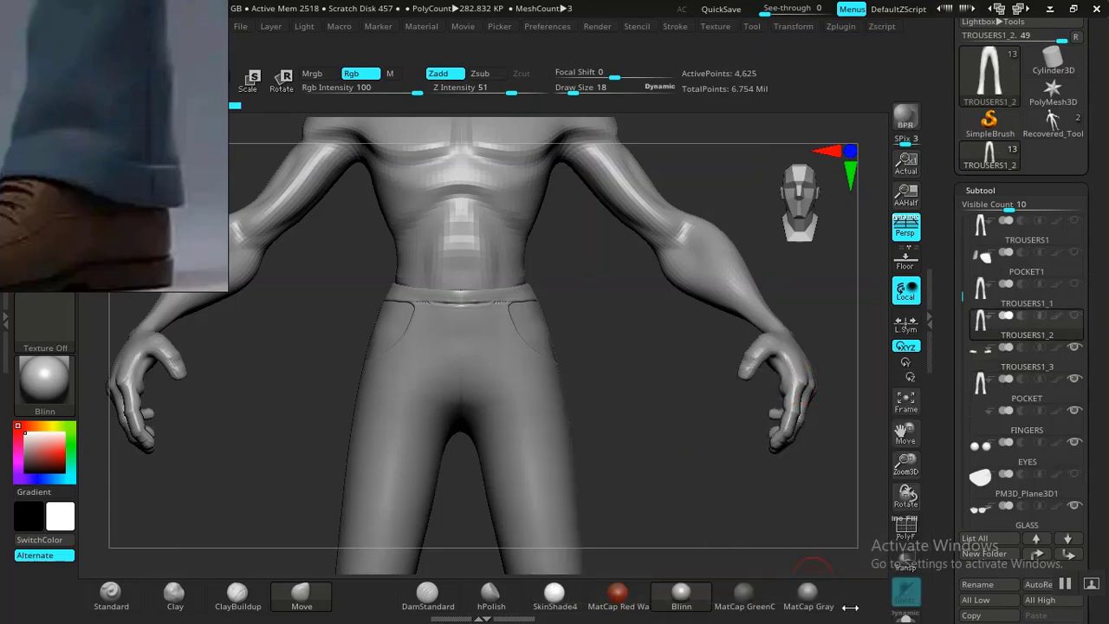
{"action": "left_click", "coordinate": [909, 617]}
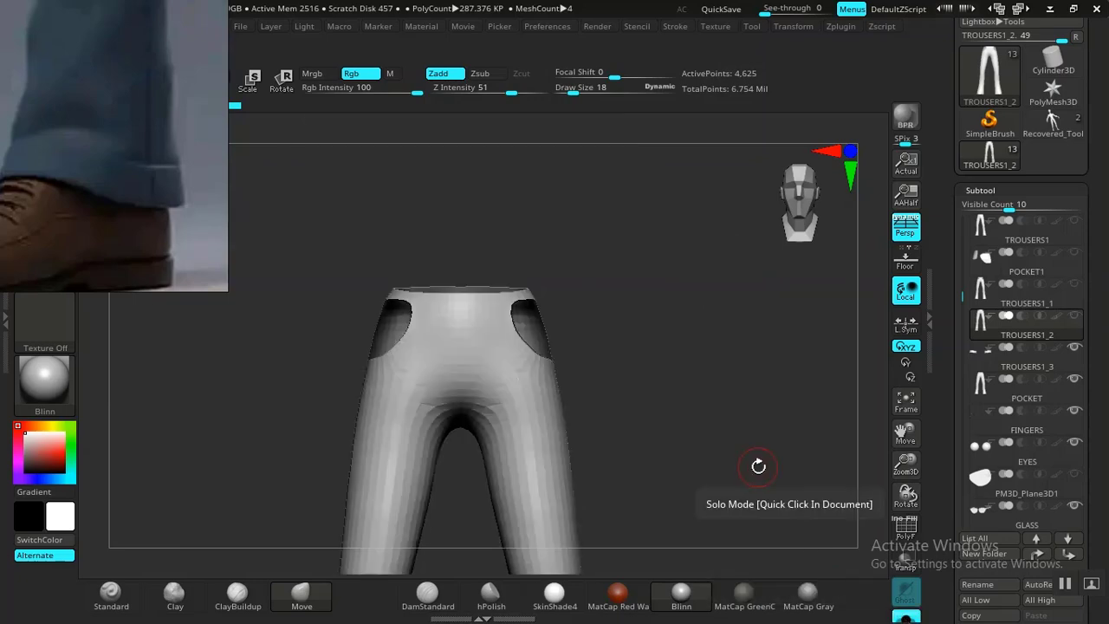
Turn on the polygroup wireframe, select the Move brush, and zoom in on the legs.
{"action": "key", "text": "shift+f"}
{"action": "key", "text": "b"}
{"action": "key", "text": "m"}
{"action": "key", "text": "v"}
{"action": "mouse_move", "coordinate": [707, 436]}
{"action": "left_mouse_down", "text": "alt"}
{"action": "mouse_move", "coordinate": [720, 381]}
{"action": "mouse_move", "coordinate": [753, 440]}
{"action": "left_mouse_up", "text": "alt"}
{"action": "left_click_drag", "start_coordinate": [125, 223], "coordinate": [767, 304]}
{"action": "scroll", "coordinate": [767, 305], "scroll_direction": "down", "scroll_amount": 5}
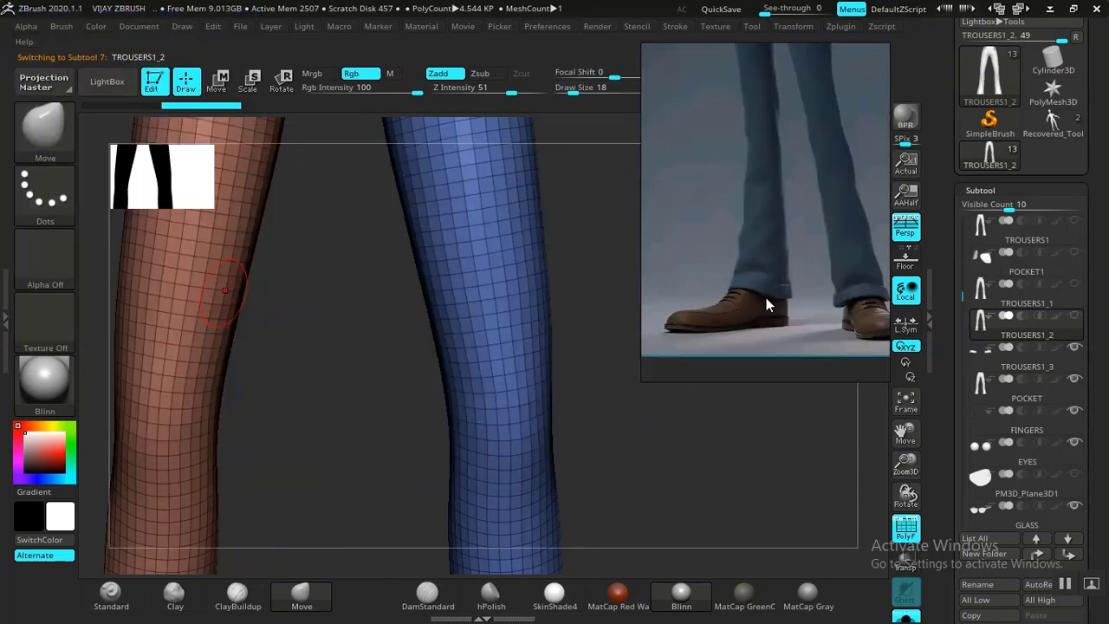
{"action": "scroll", "coordinate": [979, 473], "scroll_direction": "down", "scroll_amount": 3}
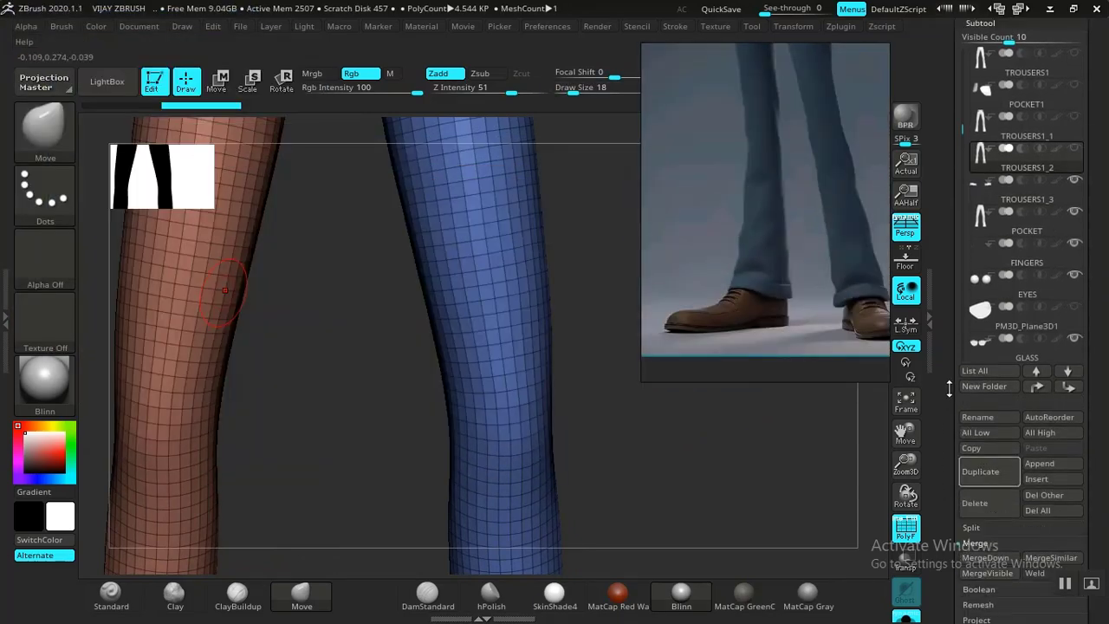
Duplicate the trousers into a new TROUSERS1_4 subtool and turn the view to the waist.
{"action": "left_click", "coordinate": [980, 475]}
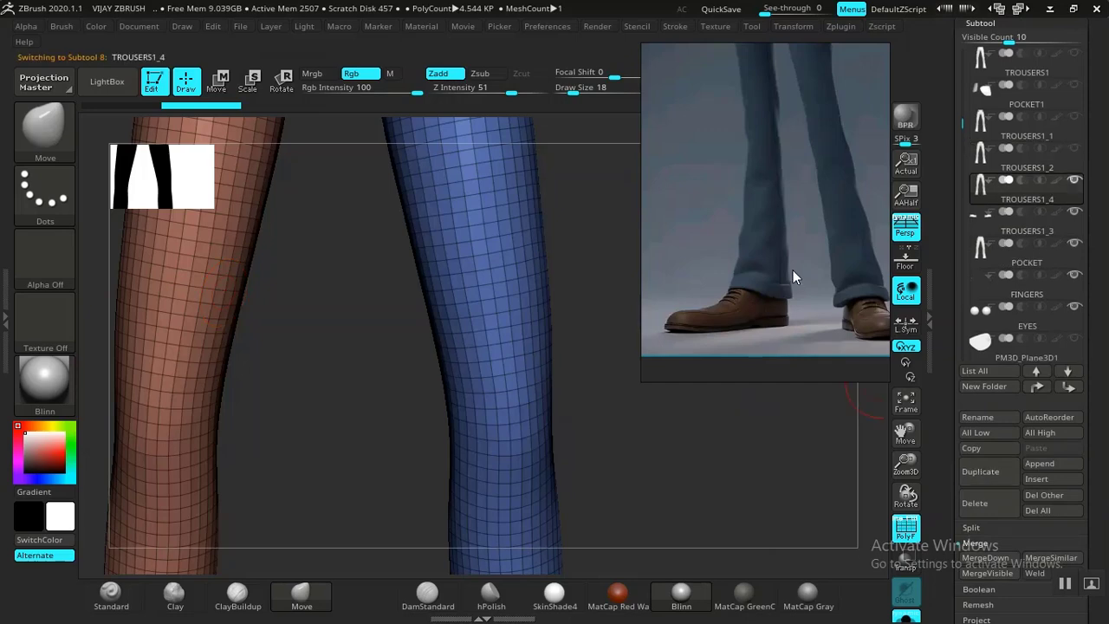
{"action": "left_click_drag", "start_coordinate": [654, 459], "coordinate": [782, 434]}
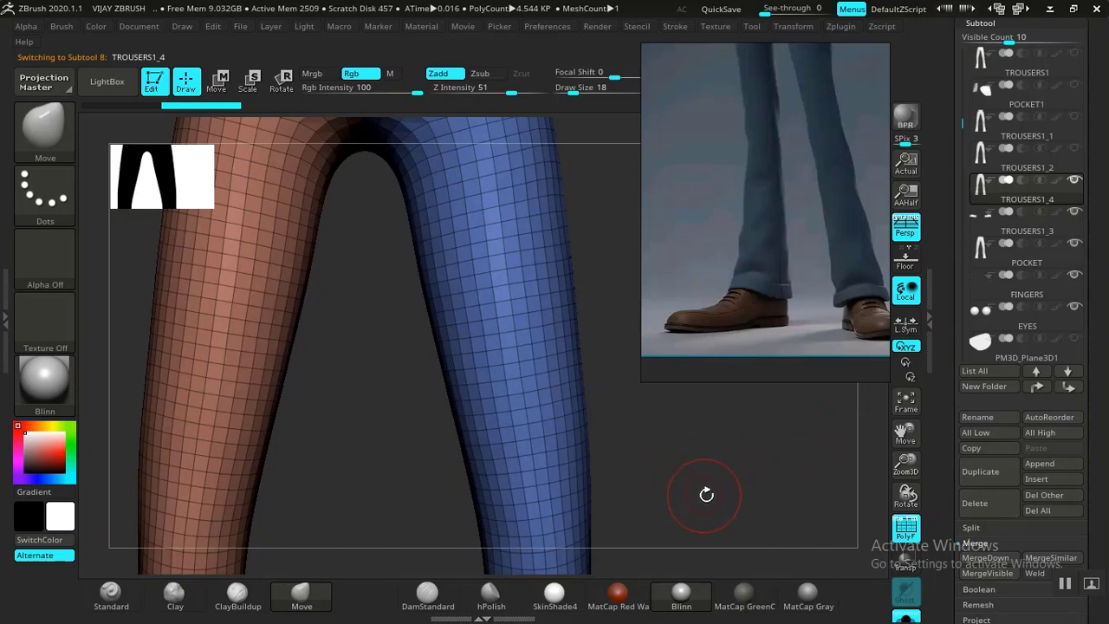
{"action": "left_click_drag", "start_coordinate": [670, 446], "coordinate": [720, 417]}
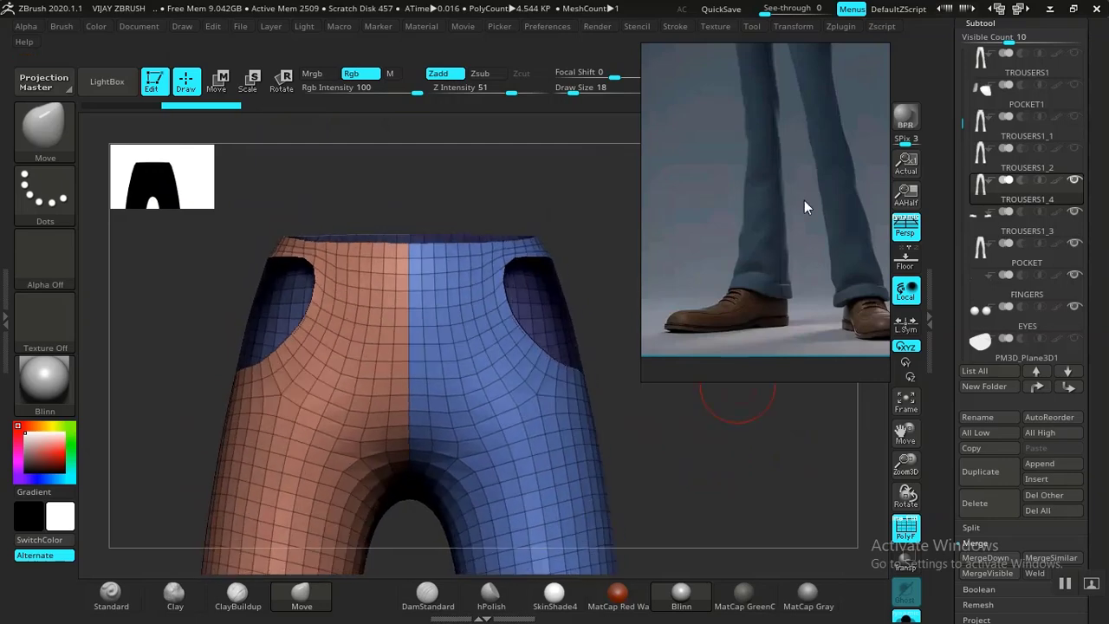
{"action": "left_click_drag", "start_coordinate": [704, 494], "coordinate": [651, 446]}
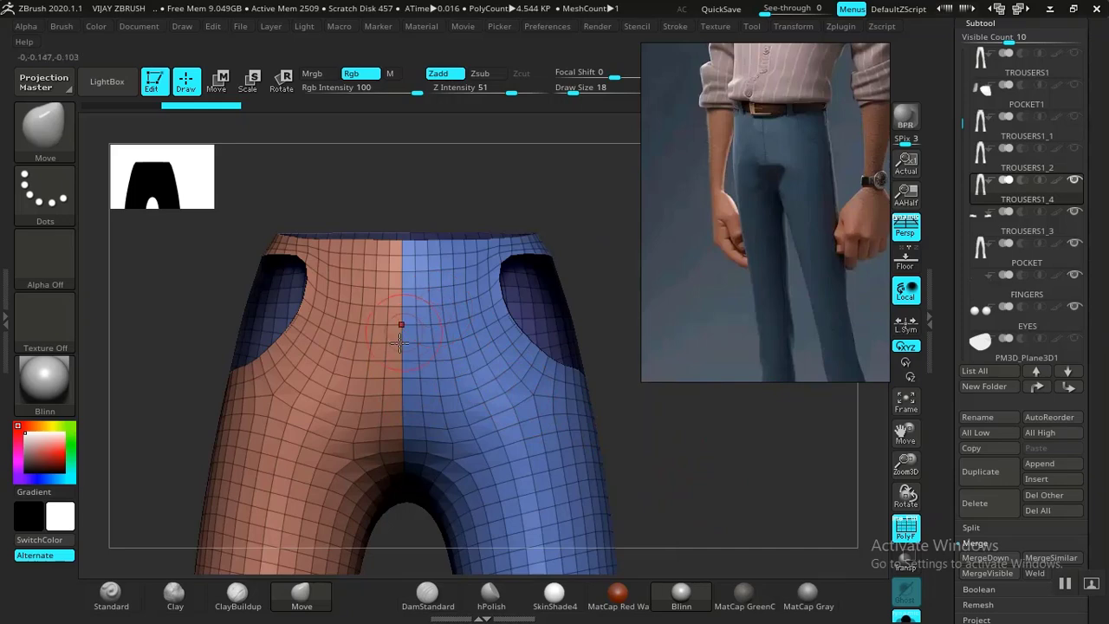
Isolate the blue polygroup half of the trousers, hiding everything else.
{"action": "left_click", "coordinate": [509, 448], "text": "ctrl+shift"}
{"action": "left_click_drag", "start_coordinate": [661, 441], "coordinate": [497, 397]}
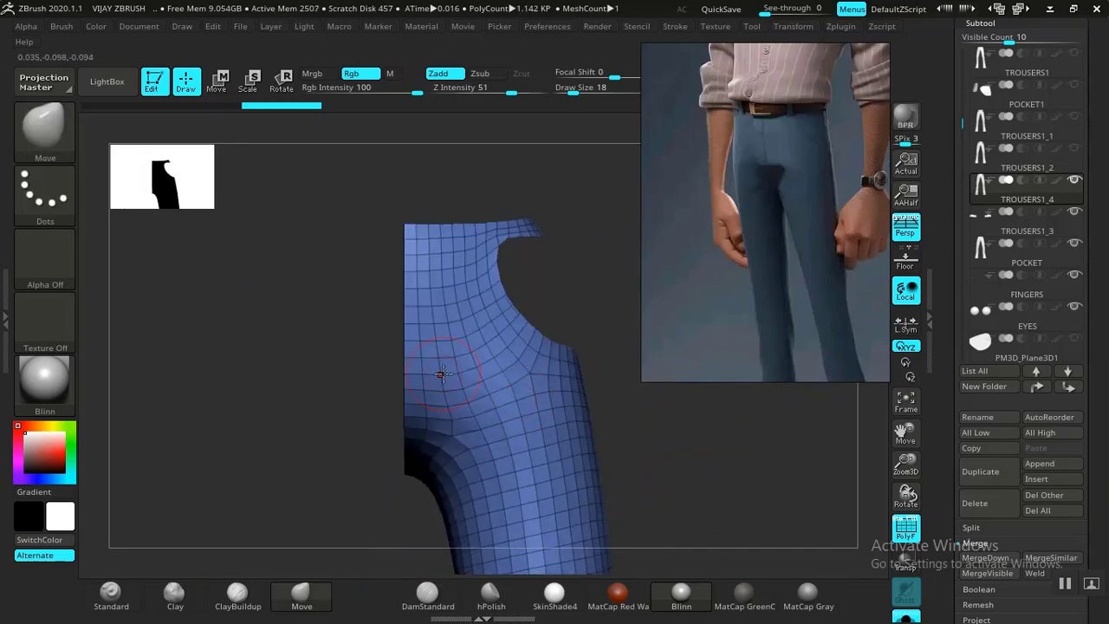
{"action": "left_click_drag", "start_coordinate": [329, 407], "coordinate": [325, 373]}
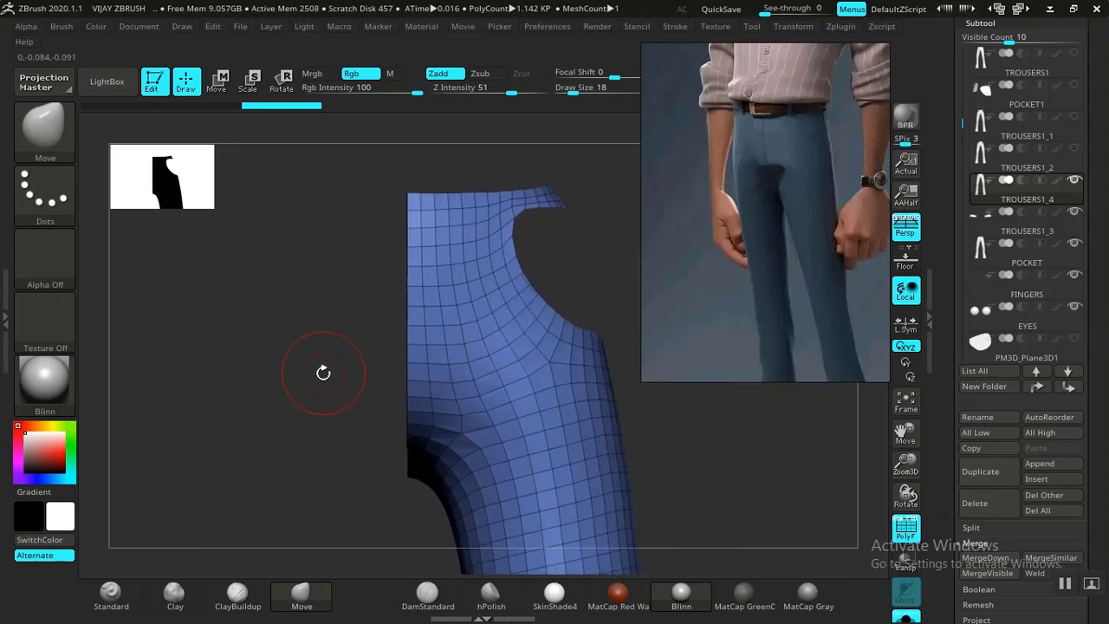
{"action": "left_click", "coordinate": [730, 457], "text": "ctrl+shift"}
{"action": "mouse_move", "coordinate": [732, 448]}
{"action": "left_mouse_down"}
{"action": "mouse_move", "coordinate": [739, 441]}
{"action": "mouse_move", "coordinate": [744, 465]}
{"action": "left_mouse_up"}
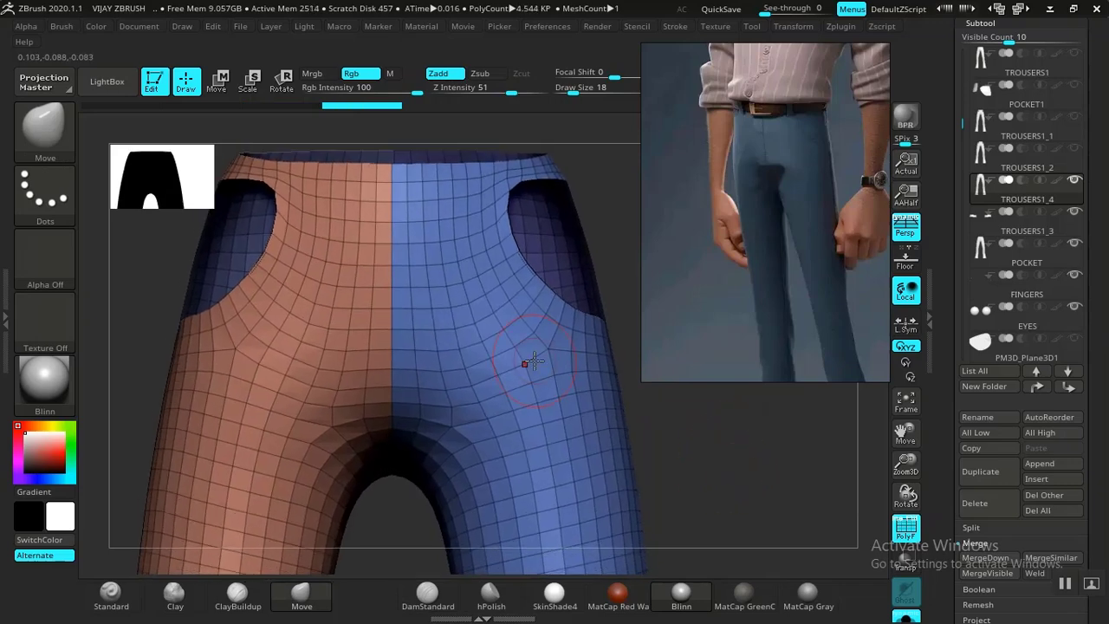
{"action": "mouse_move", "coordinate": [701, 423]}
{"action": "left_mouse_down"}
{"action": "mouse_move", "coordinate": [697, 436]}
{"action": "mouse_move", "coordinate": [682, 425]}
{"action": "left_mouse_up"}
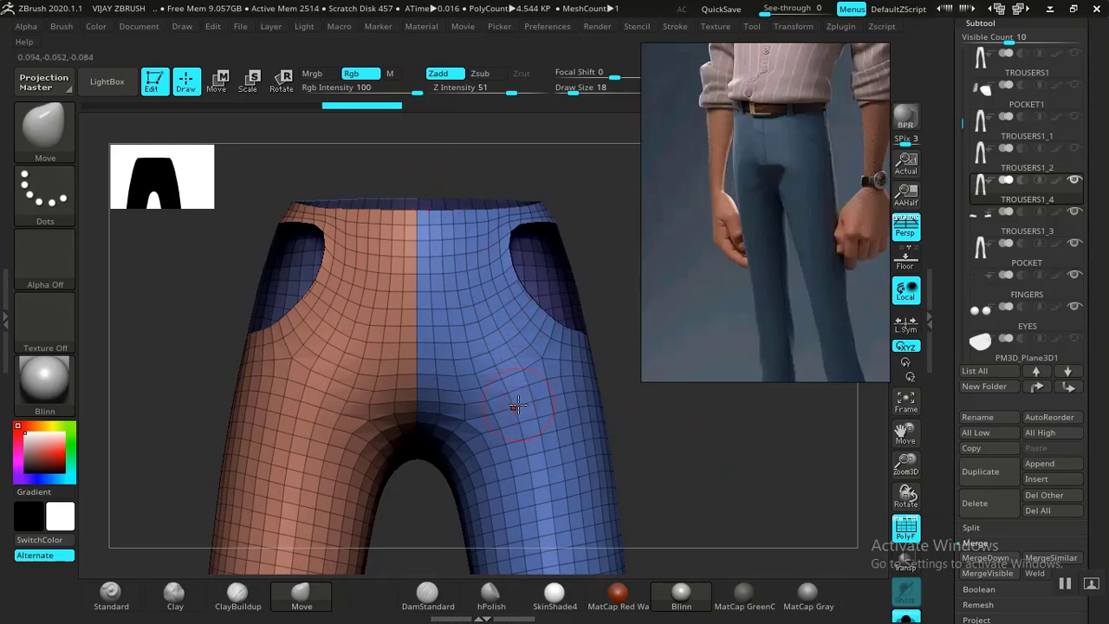
{"action": "left_click_drag", "start_coordinate": [698, 467], "coordinate": [666, 421], "text": "alt"}
{"action": "left_click", "coordinate": [562, 469], "text": "ctrl+shift"}
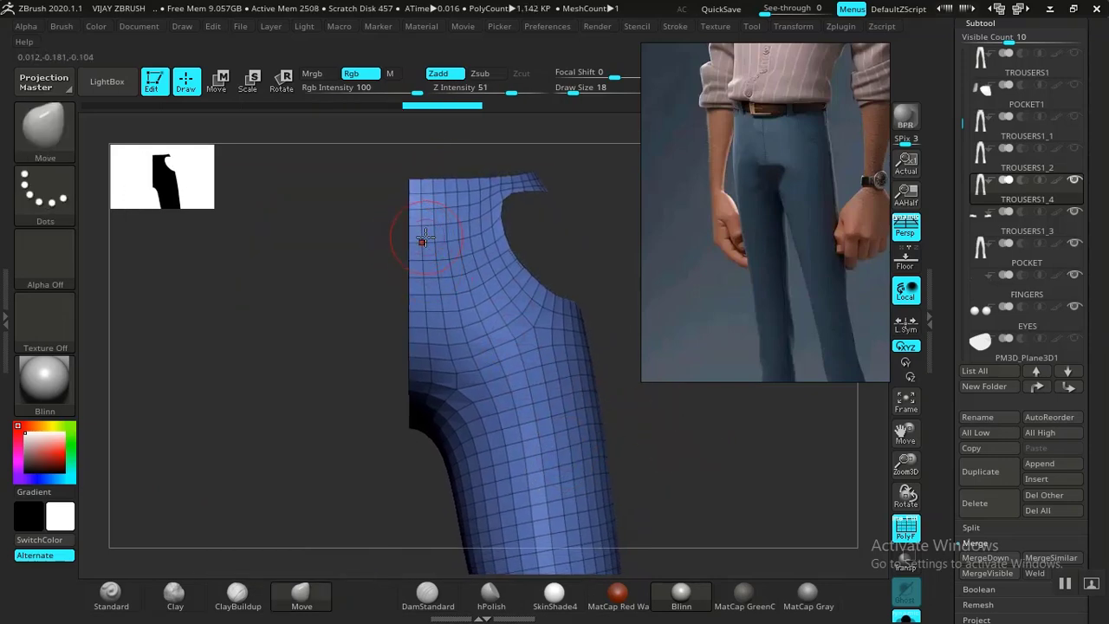
Mask a strip along the trousers' front seam with the freehand MaskLasso.
{"action": "key", "text": "ctrl"}
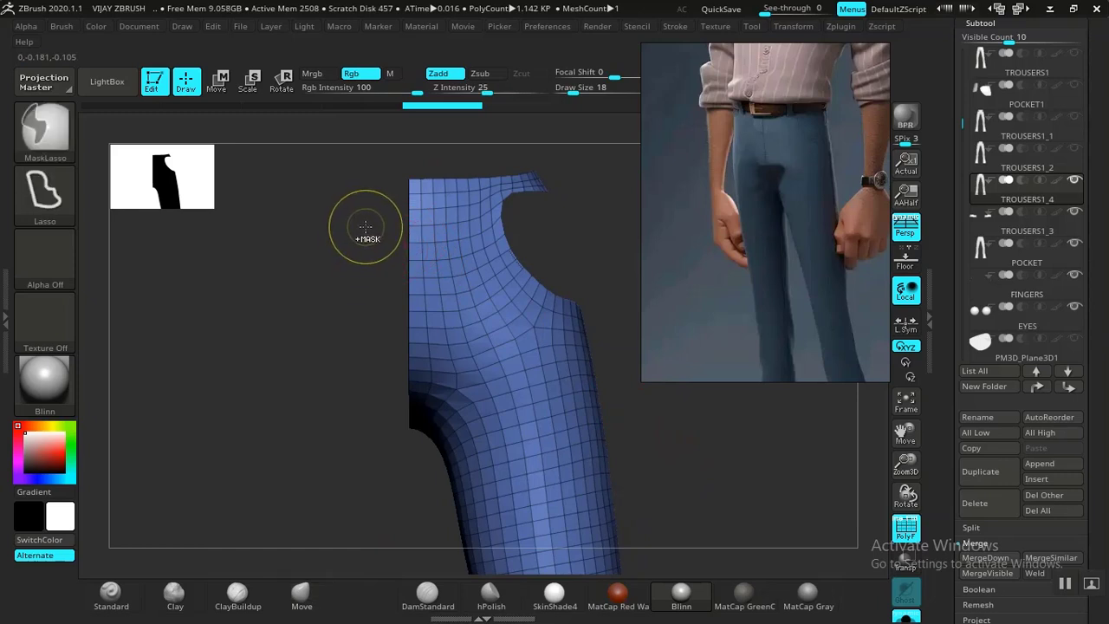
{"action": "mouse_move", "coordinate": [361, 324]}
{"action": "left_mouse_down", "text": "ctrl"}
{"action": "mouse_move", "coordinate": [425, 335]}
{"action": "mouse_move", "coordinate": [448, 276]}
{"action": "mouse_move", "coordinate": [440, 234]}
{"action": "left_mouse_up", "text": "ctrl"}
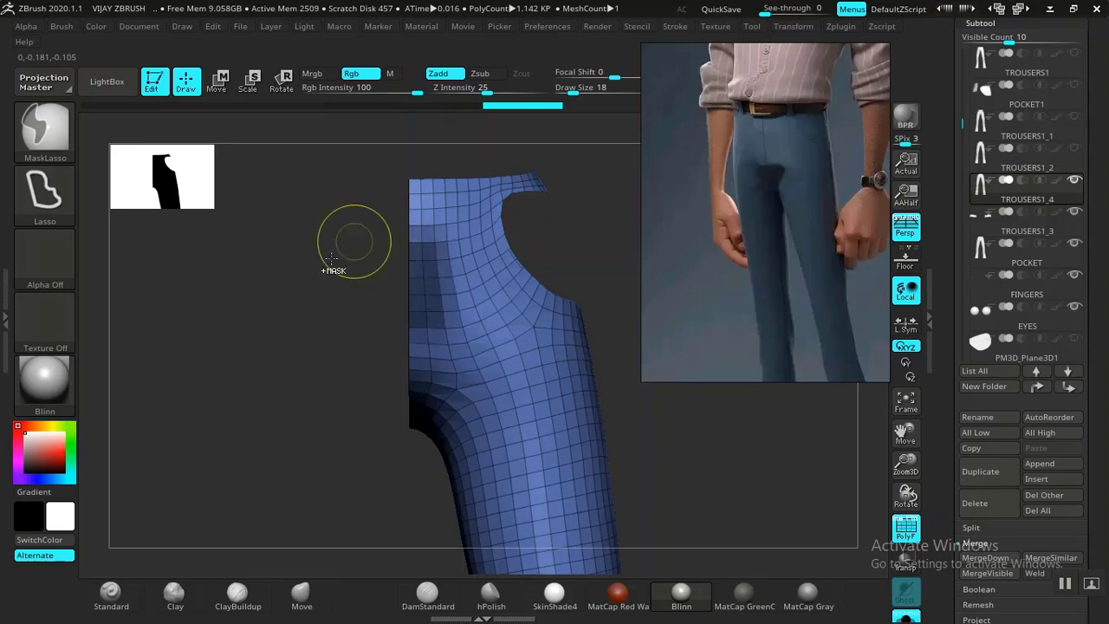
{"action": "left_click_drag", "start_coordinate": [333, 324], "coordinate": [356, 379], "text": "alt"}
{"action": "mouse_move", "coordinate": [242, 326]}
{"action": "left_mouse_down"}
{"action": "mouse_move", "coordinate": [268, 401]}
{"action": "mouse_move", "coordinate": [265, 309]}
{"action": "mouse_move", "coordinate": [295, 368]}
{"action": "mouse_move", "coordinate": [431, 384]}
{"action": "mouse_move", "coordinate": [474, 355]}
{"action": "mouse_move", "coordinate": [487, 322]}
{"action": "mouse_move", "coordinate": [347, 277]}
{"action": "left_mouse_up"}
{"action": "key", "text": "ctrl+b"}
{"action": "key", "text": "ctrl+m"}
{"action": "key", "text": "ctrl+l"}
Show the hidden half again and line the view up with the reference photo's hip area.
{"action": "left_click_drag", "start_coordinate": [331, 375], "coordinate": [218, 297], "text": "alt"}
{"action": "left_click_drag", "start_coordinate": [326, 366], "coordinate": [327, 421], "text": "alt"}
{"action": "left_click_drag", "start_coordinate": [280, 367], "coordinate": [291, 379], "text": "alt"}
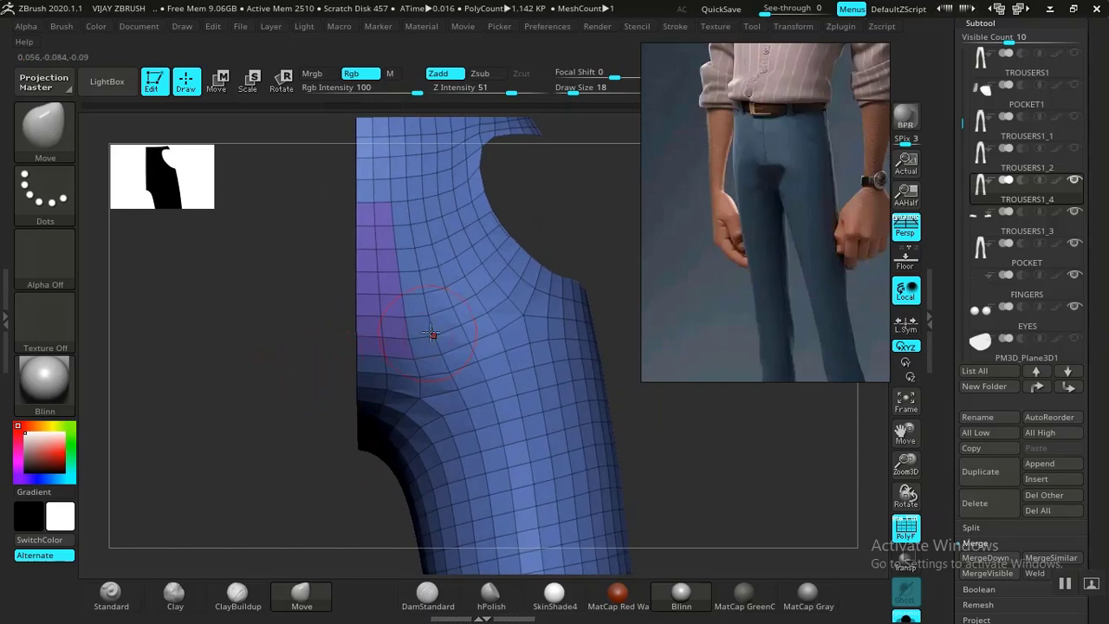
{"action": "left_click", "coordinate": [579, 220], "text": "ctrl+shift"}
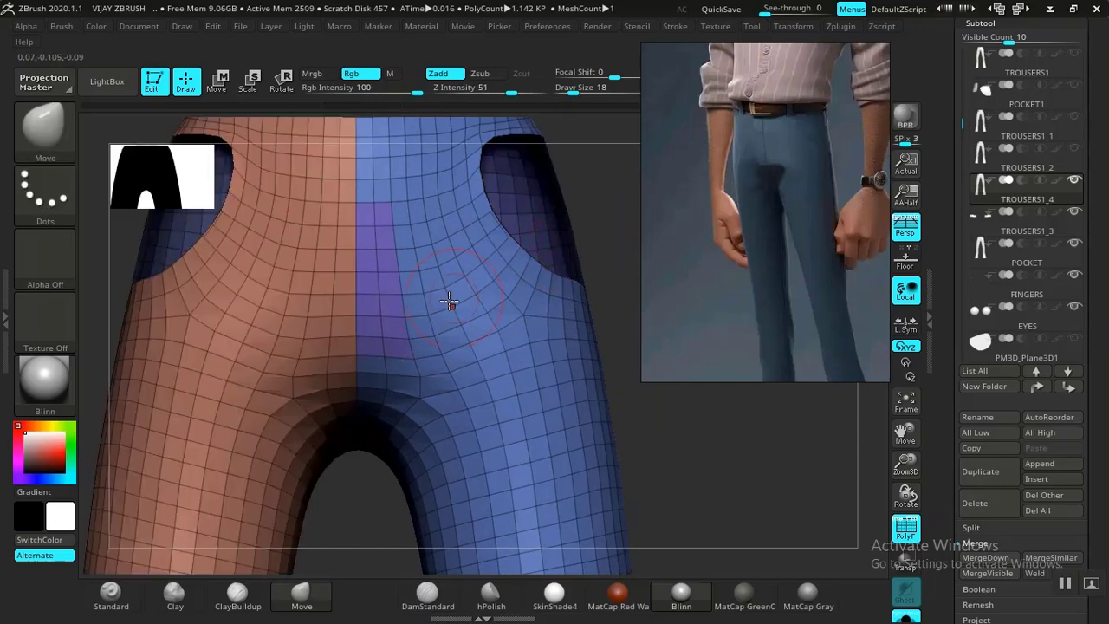
{"action": "left_click_drag", "start_coordinate": [580, 217], "coordinate": [511, 321], "text": "alt"}
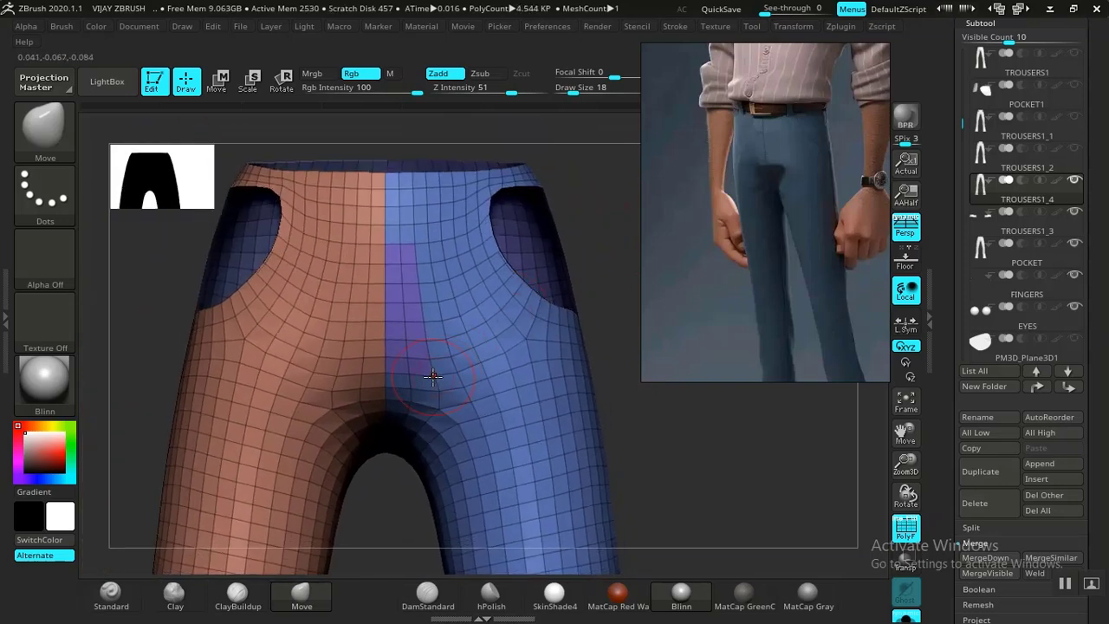
{"action": "left_click_drag", "start_coordinate": [419, 371], "coordinate": [427, 370]}
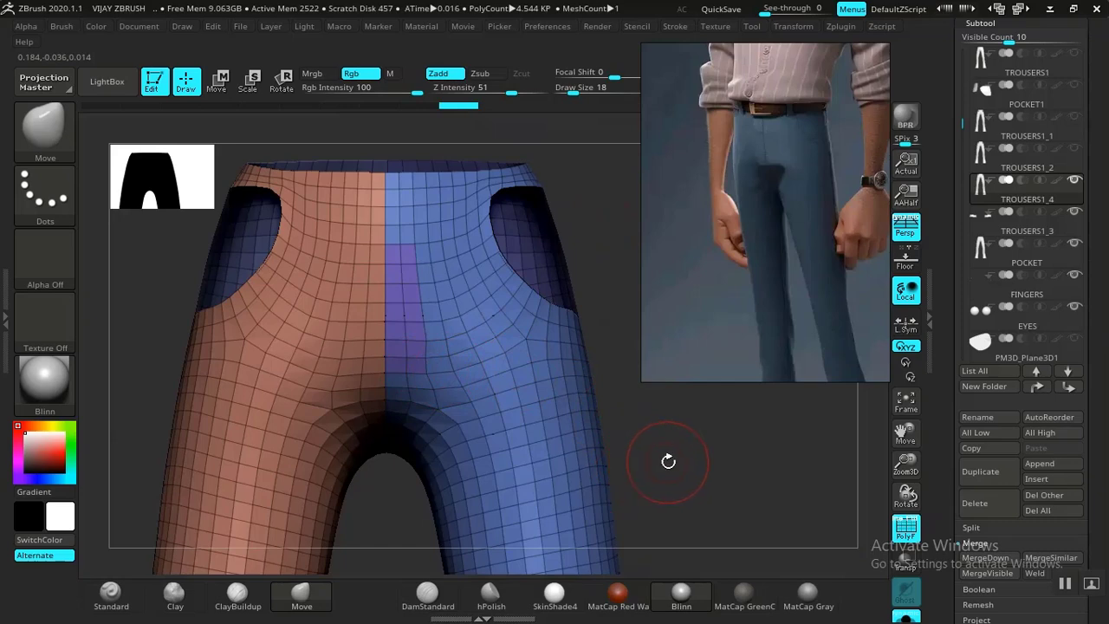
{"action": "scroll", "coordinate": [736, 253], "scroll_direction": "up", "scroll_amount": 5}
{"action": "middle_click_drag", "start_coordinate": [766, 181], "coordinate": [761, 230]}
{"action": "left_click_drag", "start_coordinate": [679, 463], "coordinate": [694, 443]}
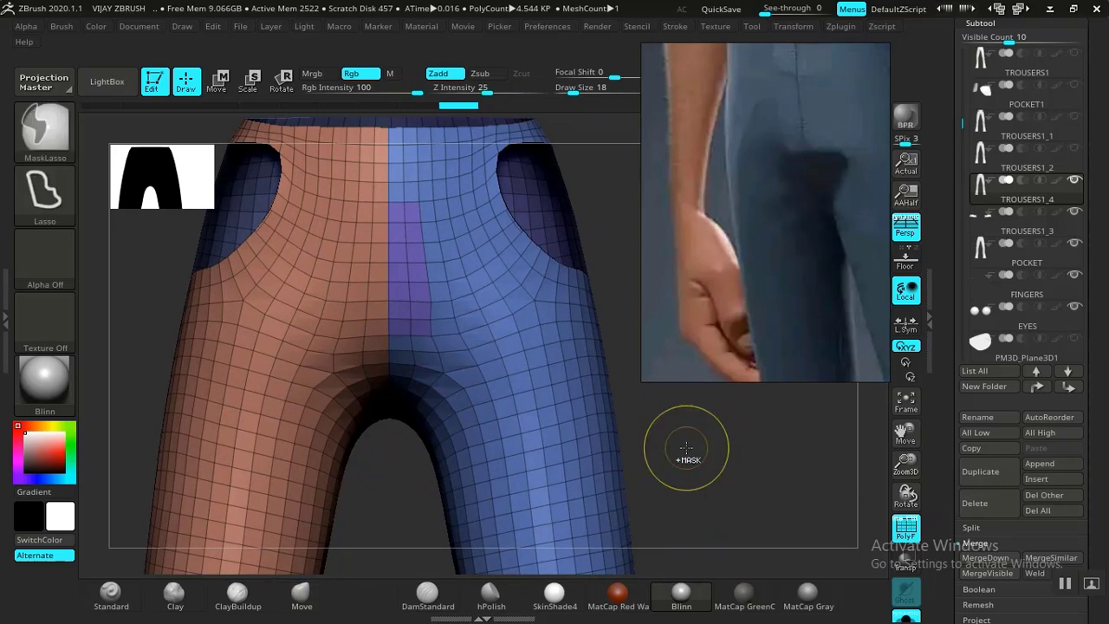
Undo the purple strip, remask a narrow fly strip as a yellow polygroup and isolate it.
{"action": "key", "text": "ctrl+z"}
{"action": "key", "text": "ctrl+z"}
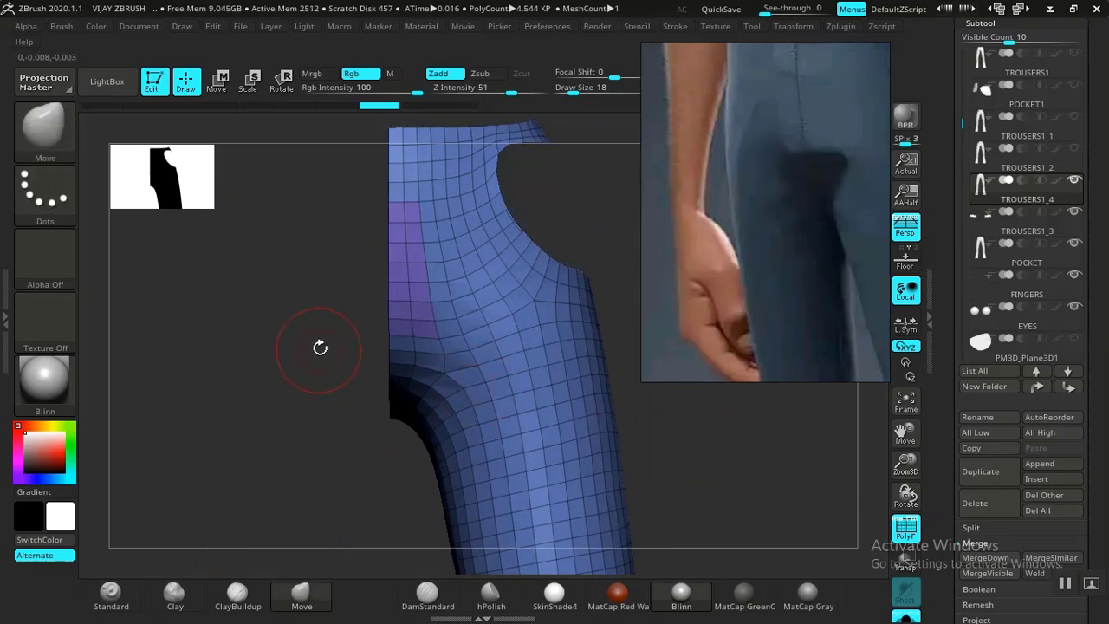
{"action": "key", "text": "ctrl+z"}
{"action": "mouse_move", "coordinate": [309, 305]}
{"action": "left_mouse_down", "text": "ctrl"}
{"action": "mouse_move", "coordinate": [313, 352]}
{"action": "mouse_move", "coordinate": [367, 376]}
{"action": "mouse_move", "coordinate": [416, 376]}
{"action": "mouse_move", "coordinate": [441, 372]}
{"action": "mouse_move", "coordinate": [455, 300]}
{"action": "left_mouse_up", "text": "ctrl"}
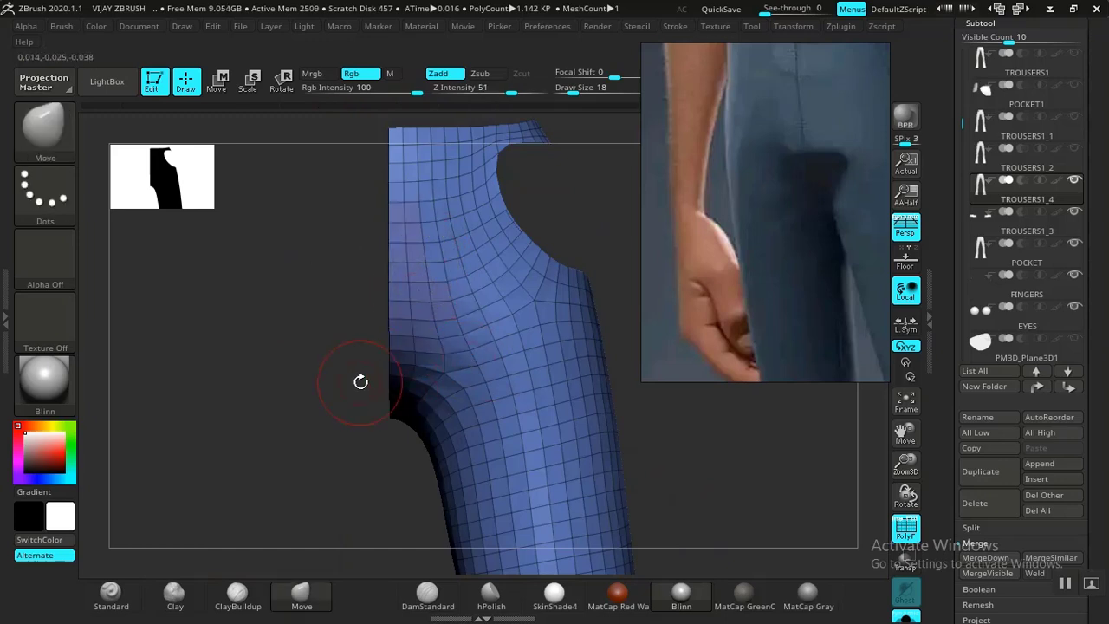
{"action": "left_click", "coordinate": [329, 391], "text": "ctrl"}
{"action": "key", "text": "ctrl+z"}
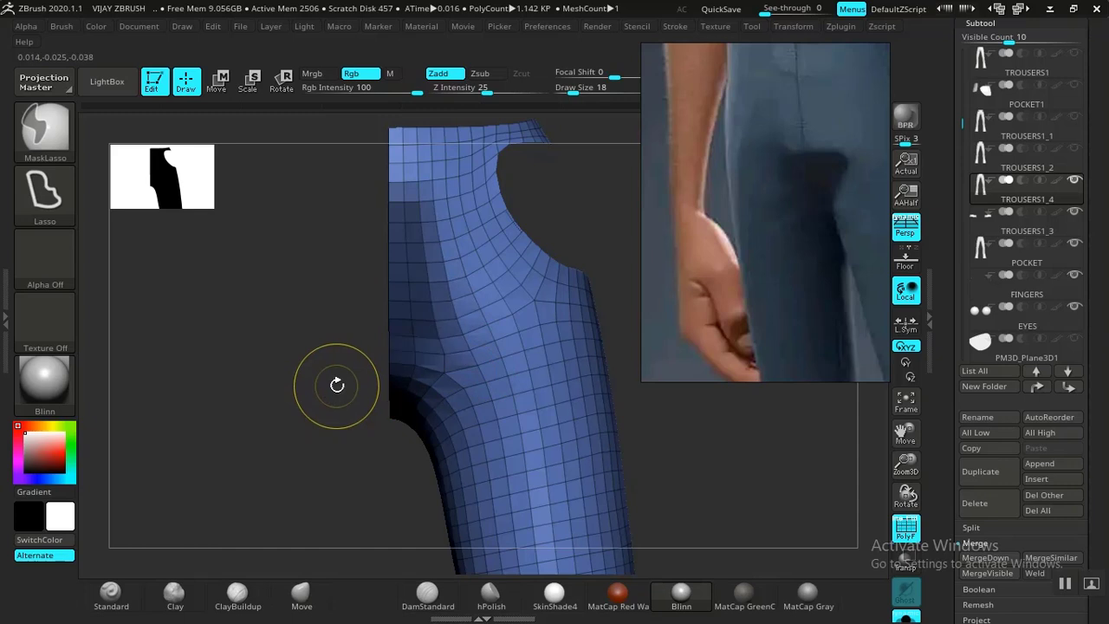
{"action": "left_click", "coordinate": [331, 391], "text": "ctrl"}
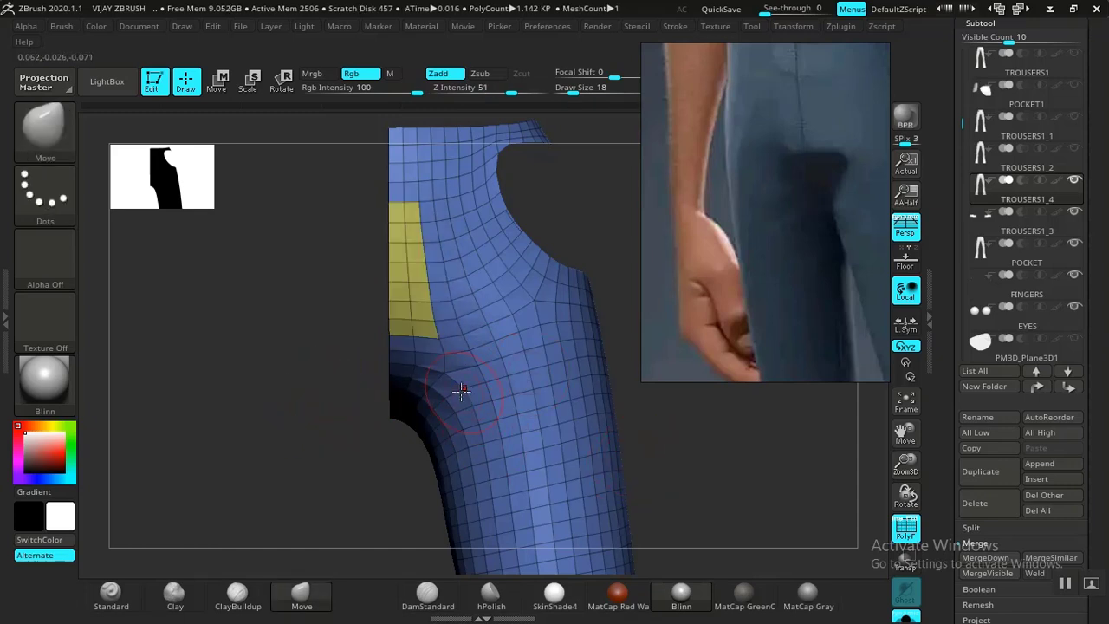
{"action": "left_click", "coordinate": [713, 483], "text": "ctrl+shift"}
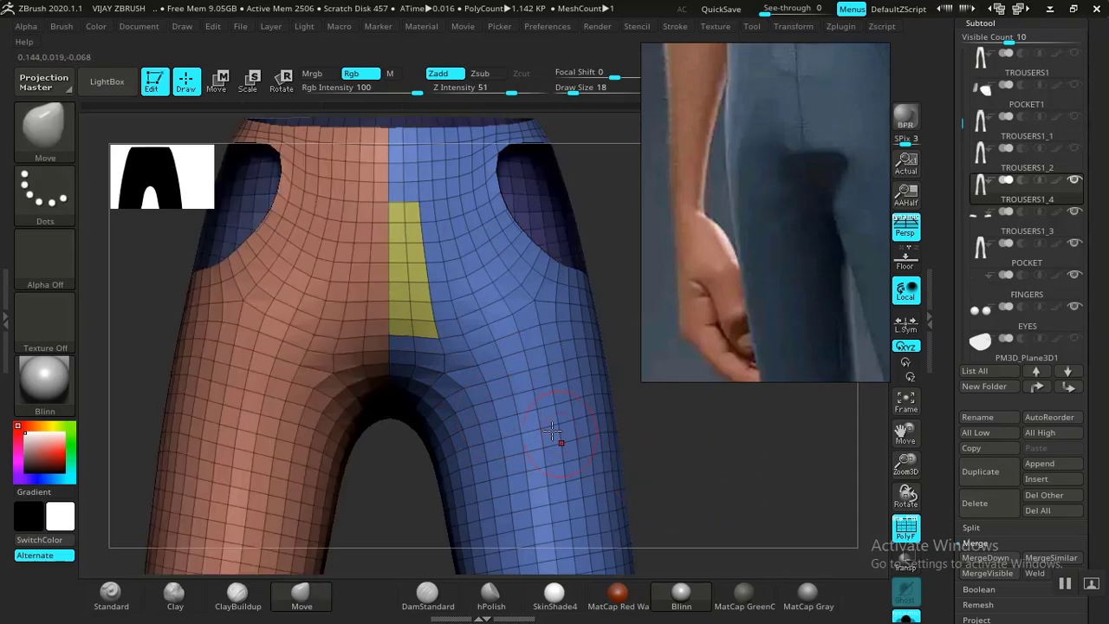
{"action": "left_click", "coordinate": [411, 292], "text": "ctrl+shift"}
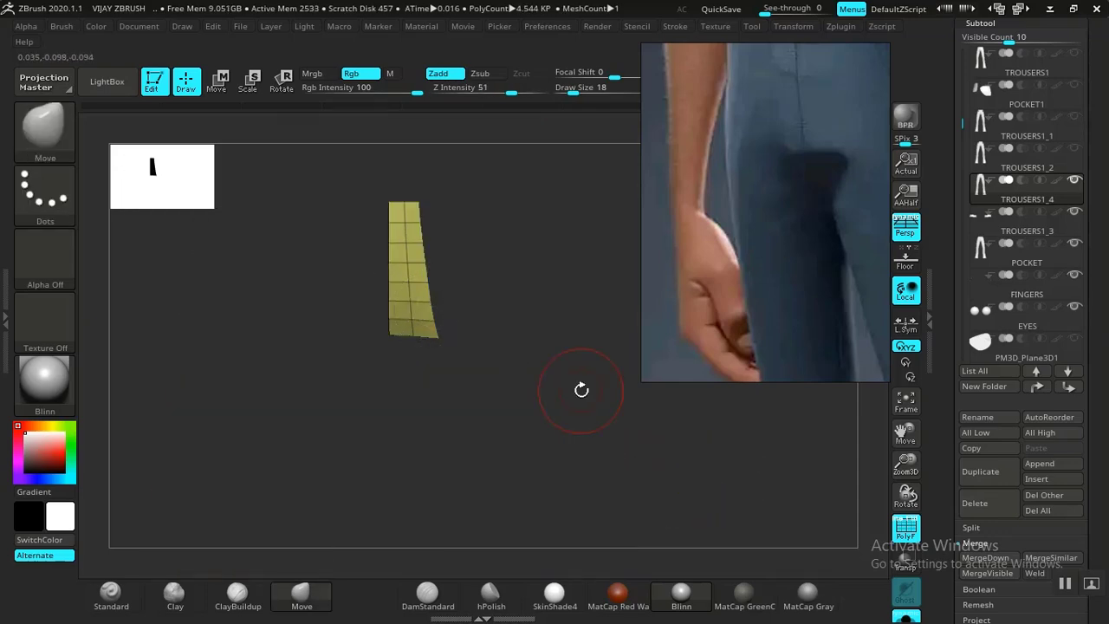
Scroll past the Subtool list and expand Tool > Geometry to reveal Modify Topology for the strip.
{"action": "mouse_move", "coordinate": [946, 557]}
{"action": "left_mouse_down"}
{"action": "mouse_move", "coordinate": [939, 422]}
{"action": "mouse_move", "coordinate": [953, 396]}
{"action": "mouse_move", "coordinate": [938, 546]}
{"action": "left_mouse_up"}
{"action": "left_click", "coordinate": [972, 414]}
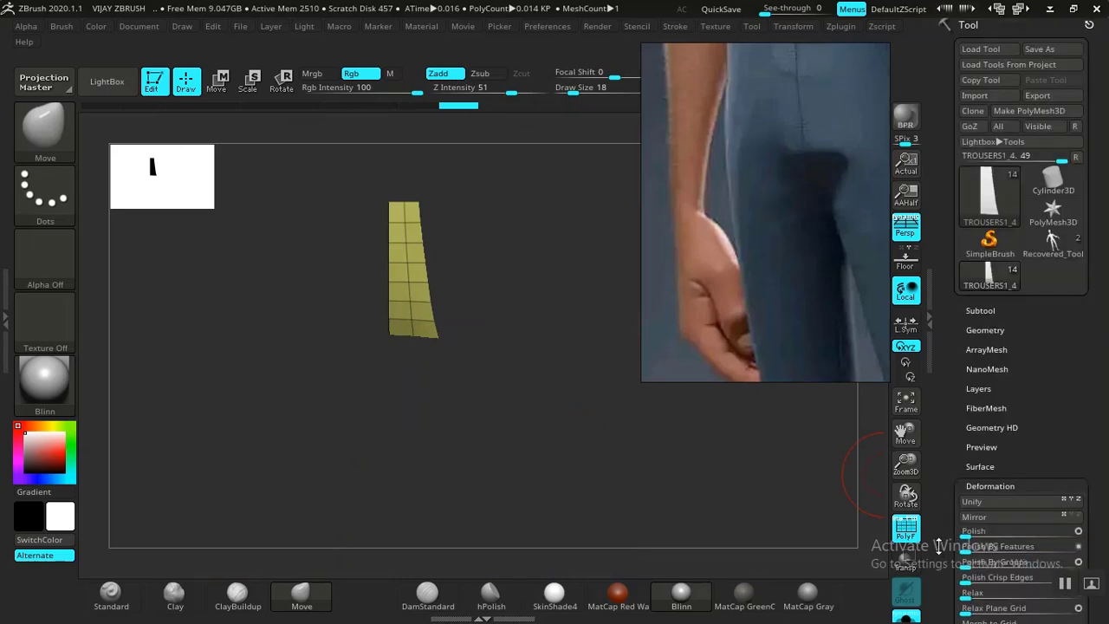
{"action": "left_click", "coordinate": [980, 311]}
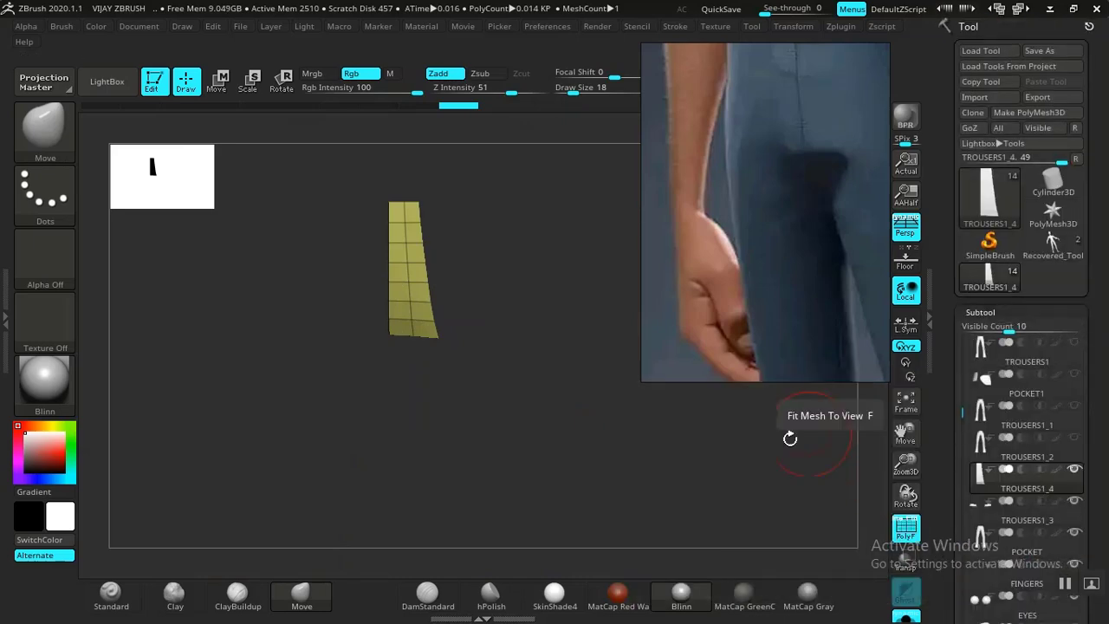
{"action": "left_click_drag", "start_coordinate": [726, 509], "coordinate": [773, 499]}
{"action": "left_click_drag", "start_coordinate": [939, 489], "coordinate": [934, 392]}
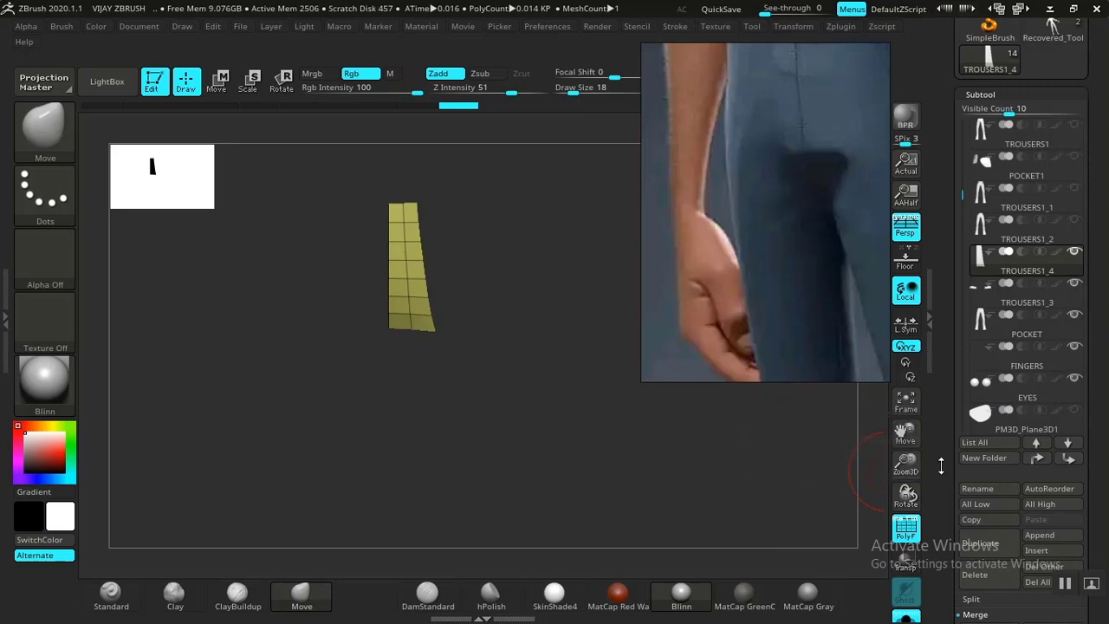
{"action": "left_click_drag", "start_coordinate": [949, 491], "coordinate": [977, 364]}
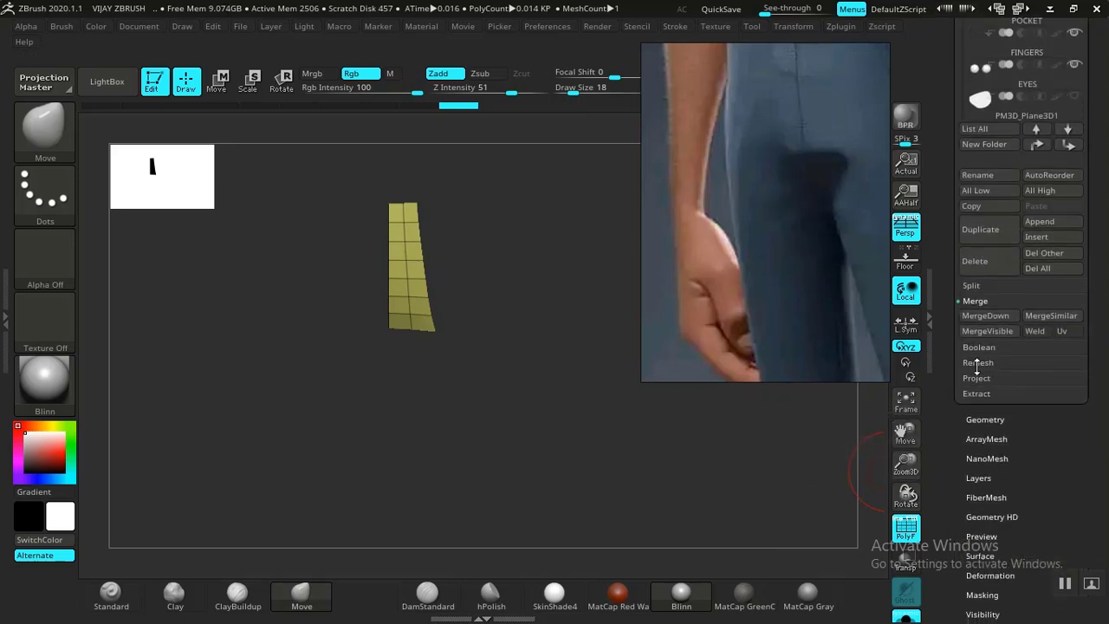
{"action": "left_click", "coordinate": [976, 419]}
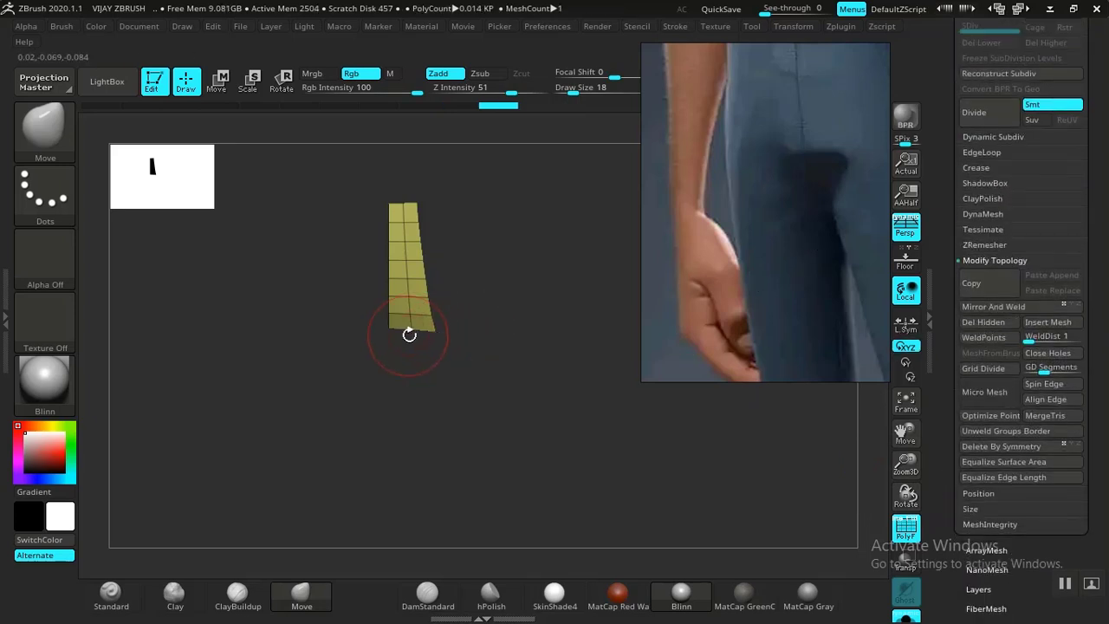
Shrink the Move brush and pull the strip's bulging right-edge points inward to straighten it.
{"action": "mouse_move", "coordinate": [406, 335]}
{"action": "left_mouse_down"}
{"action": "mouse_move", "coordinate": [407, 349]}
{"action": "mouse_move", "coordinate": [433, 343]}
{"action": "left_mouse_up"}
{"action": "left_click_drag", "start_coordinate": [478, 314], "coordinate": [532, 470], "text": "alt"}
{"action": "key", "text": "bracketleft"}
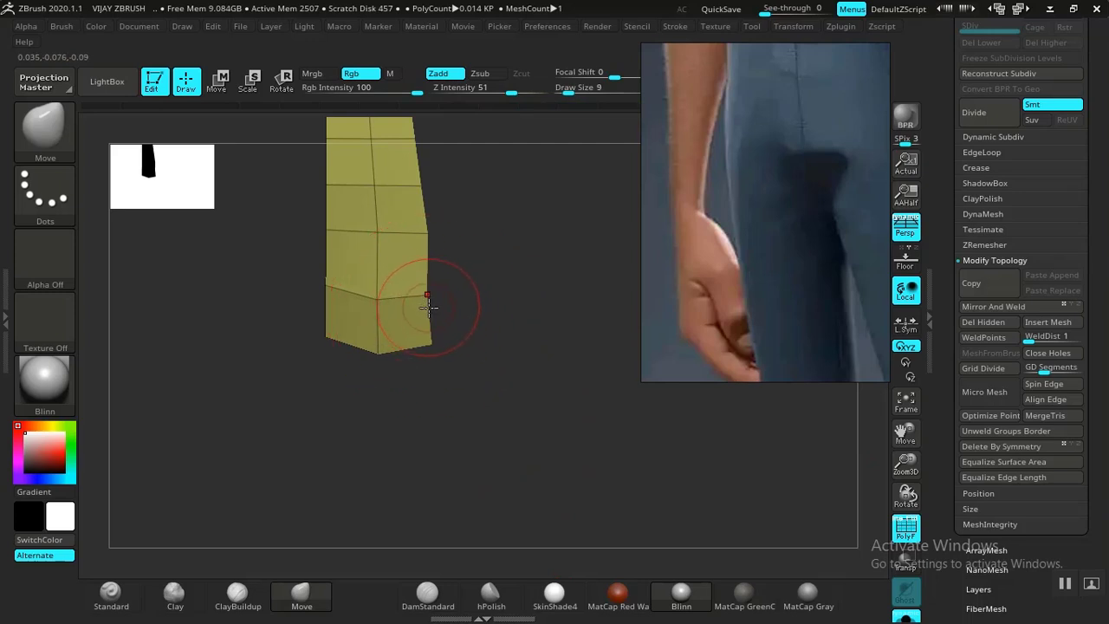
{"action": "left_click_drag", "start_coordinate": [429, 244], "coordinate": [419, 246]}
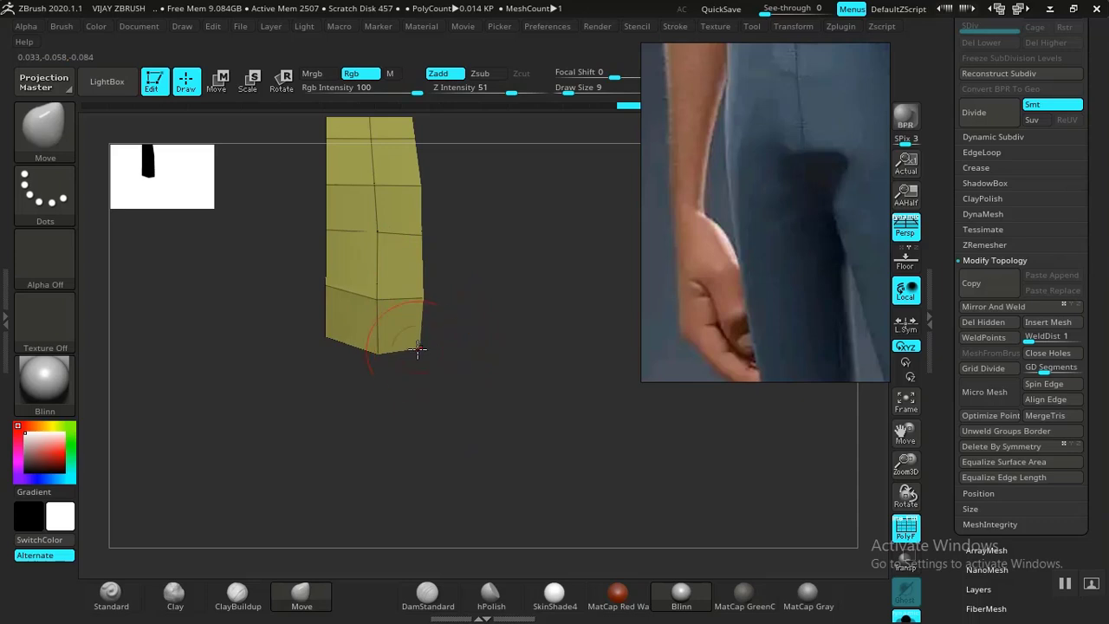
{"action": "key", "text": "f"}
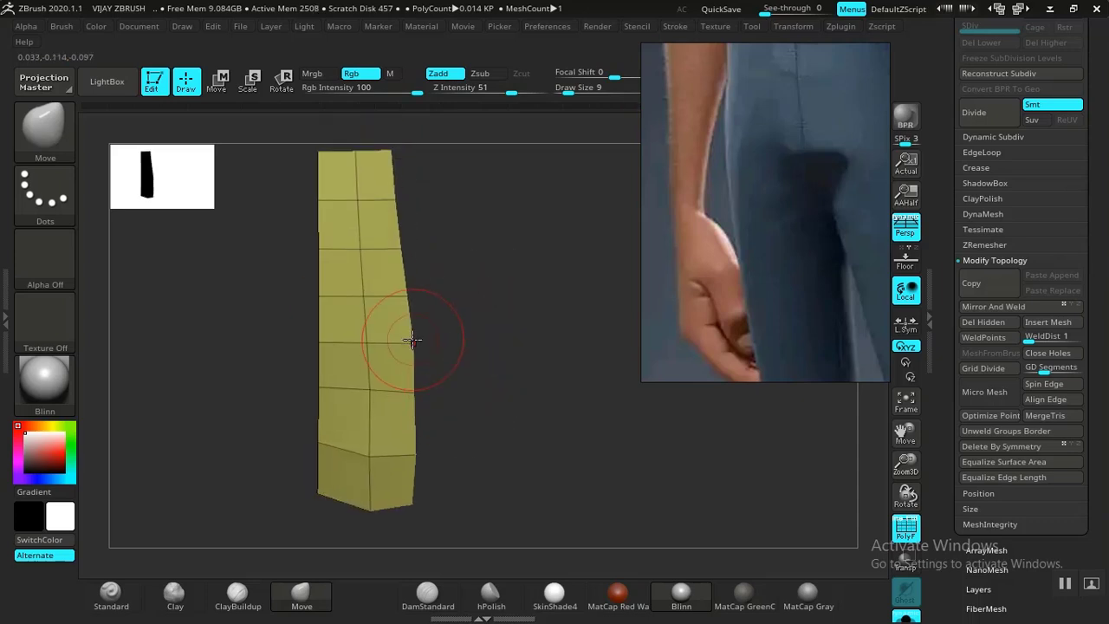
{"action": "left_click_drag", "start_coordinate": [414, 391], "coordinate": [409, 392]}
{"action": "left_click_drag", "start_coordinate": [413, 448], "coordinate": [407, 449]}
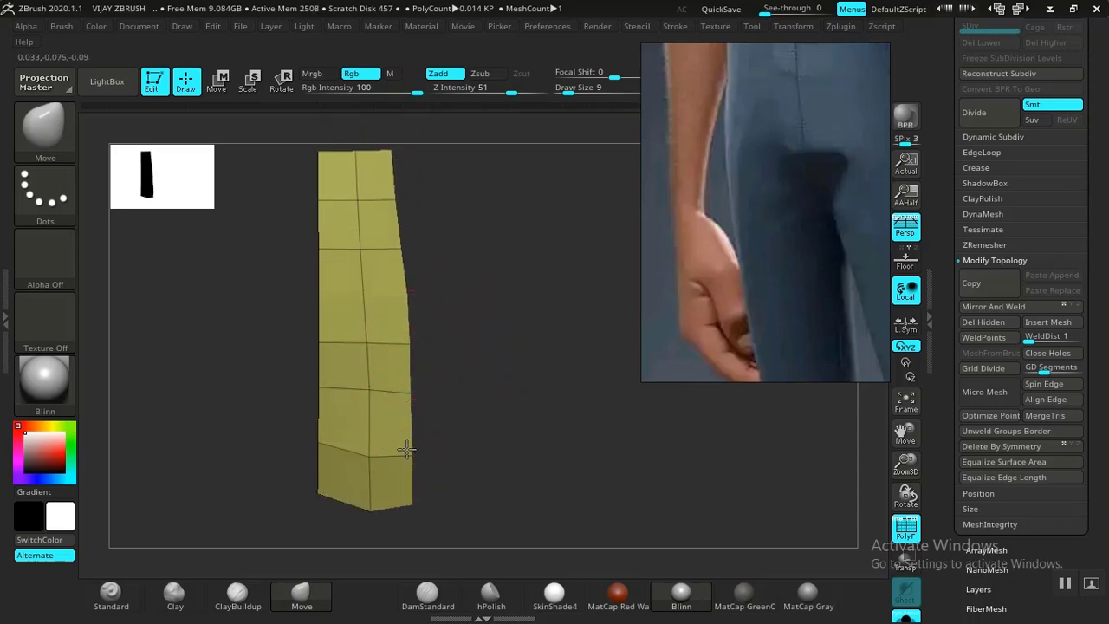
Pull the bottom-right corner and lower points inward to taper the strip's bottom end.
{"action": "left_click_drag", "start_coordinate": [414, 319], "coordinate": [494, 263]}
{"action": "middle_click_drag", "start_coordinate": [767, 196], "coordinate": [761, 299]}
{"action": "left_click_drag", "start_coordinate": [518, 338], "coordinate": [498, 344]}
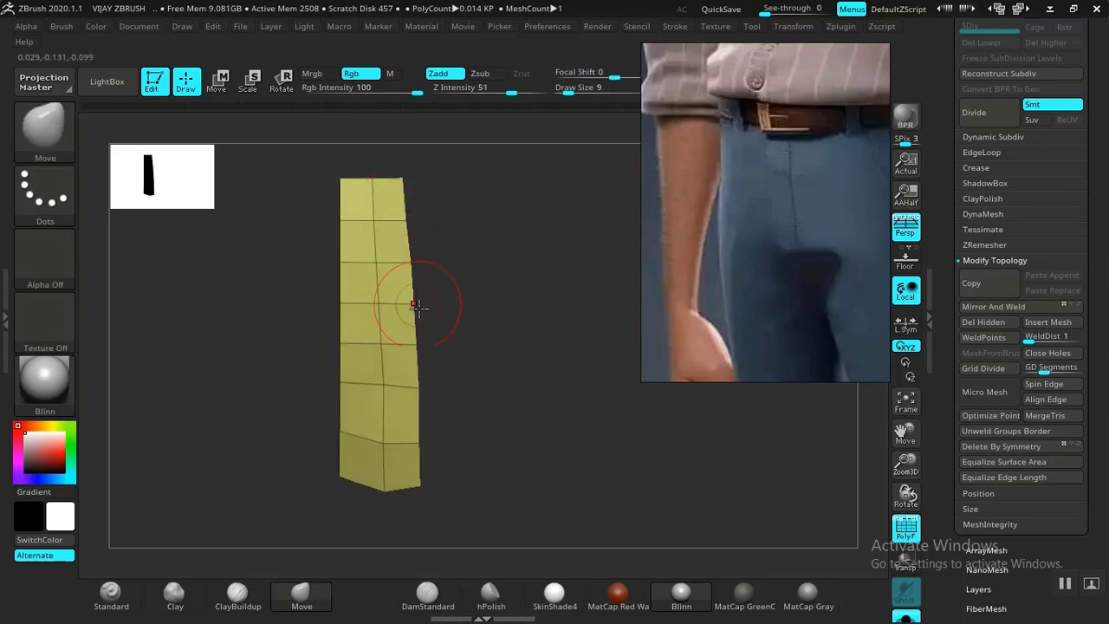
{"action": "mouse_move", "coordinate": [419, 490]}
{"action": "left_mouse_down"}
{"action": "mouse_move", "coordinate": [385, 485]}
{"action": "mouse_move", "coordinate": [377, 498]}
{"action": "mouse_move", "coordinate": [349, 476]}
{"action": "left_mouse_up"}
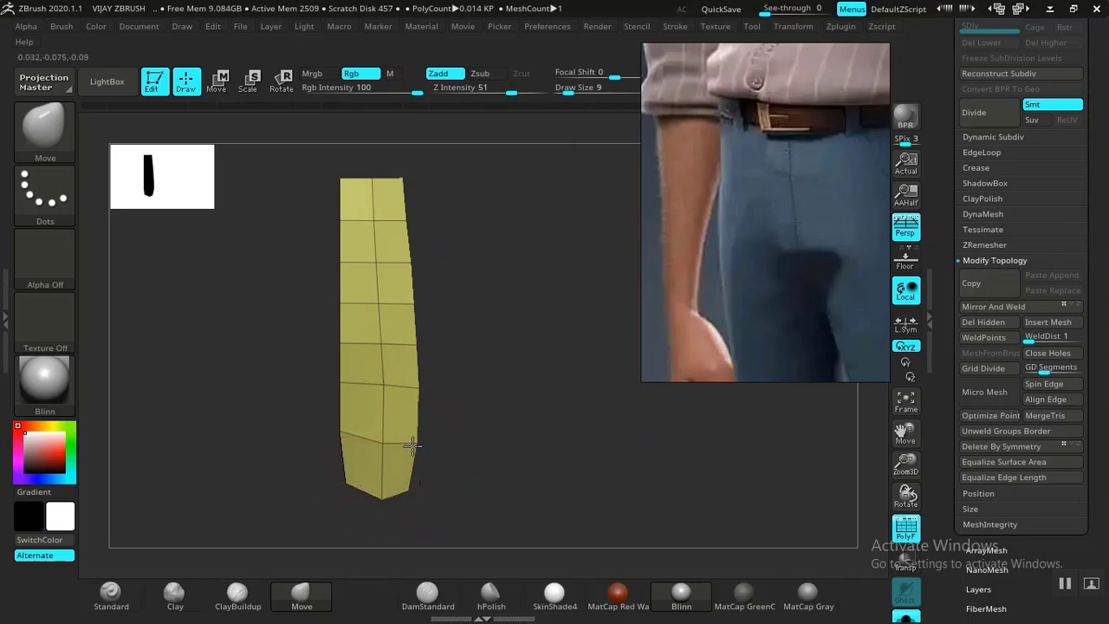
{"action": "left_click_drag", "start_coordinate": [383, 388], "coordinate": [410, 385]}
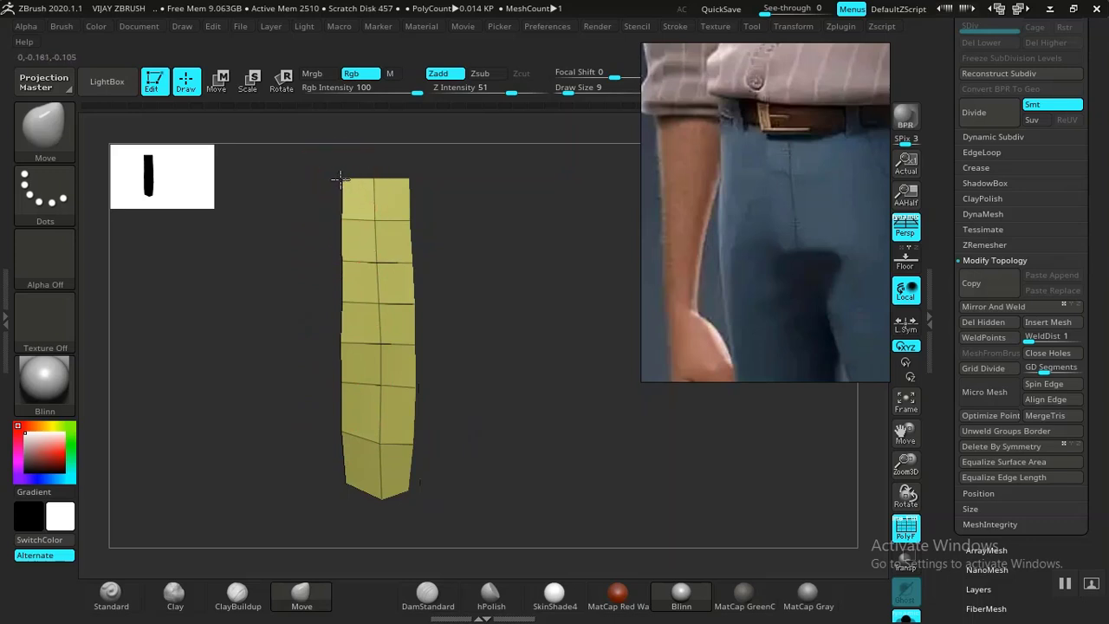
{"action": "left_click_drag", "start_coordinate": [480, 386], "coordinate": [577, 402]}
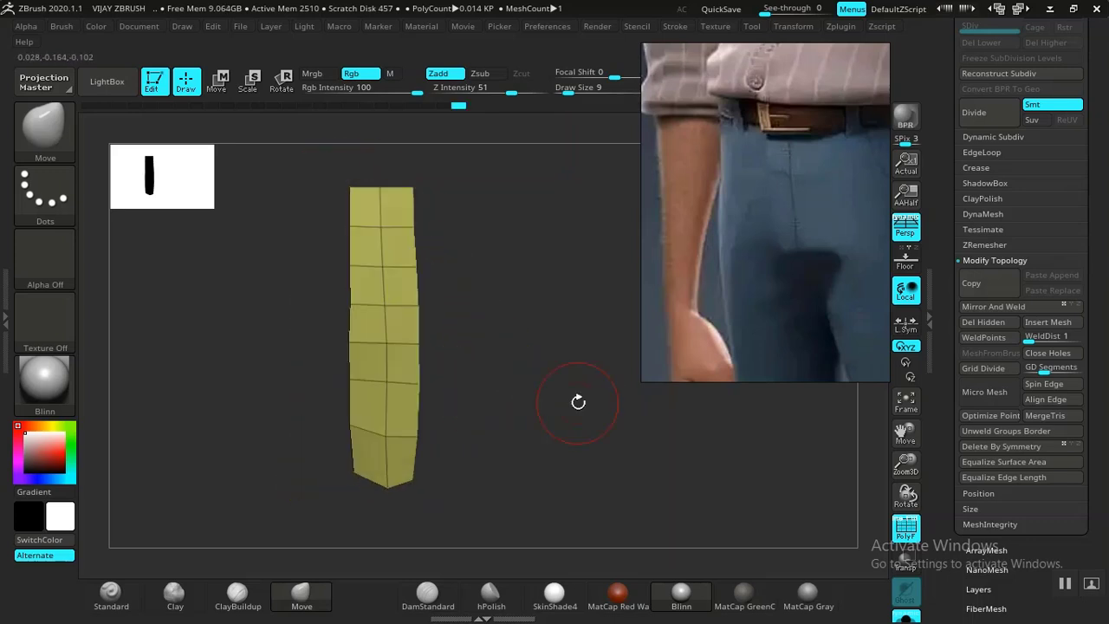
{"action": "scroll", "coordinate": [948, 169], "scroll_direction": "up", "scroll_amount": 5}
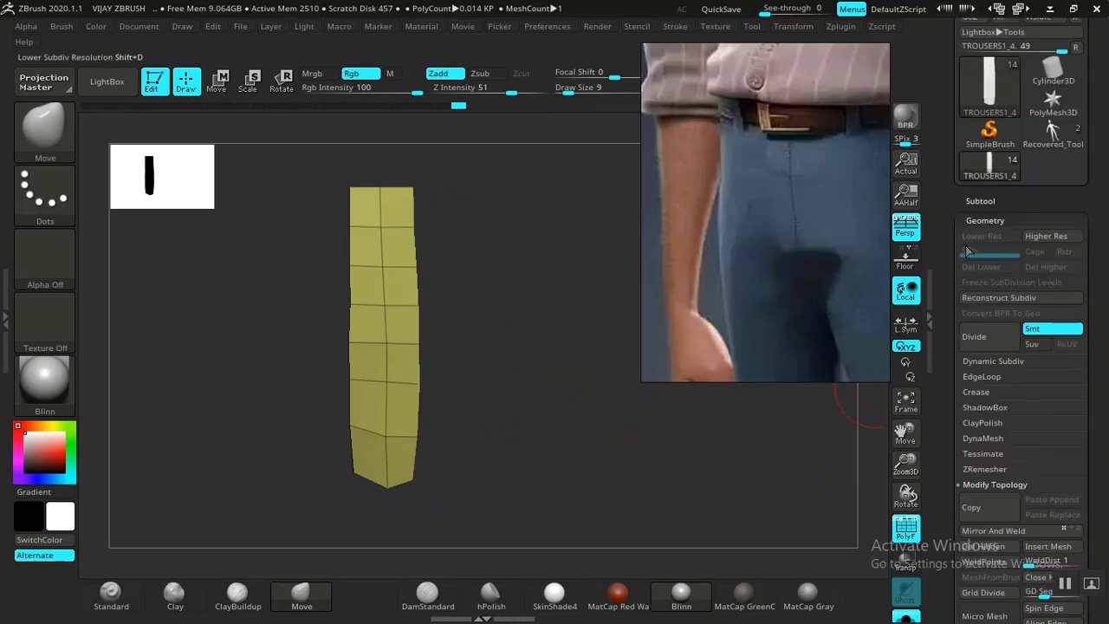
Turn Solo off to show all subtools and make POCKET the active subtool.
{"action": "left_click", "coordinate": [980, 200]}
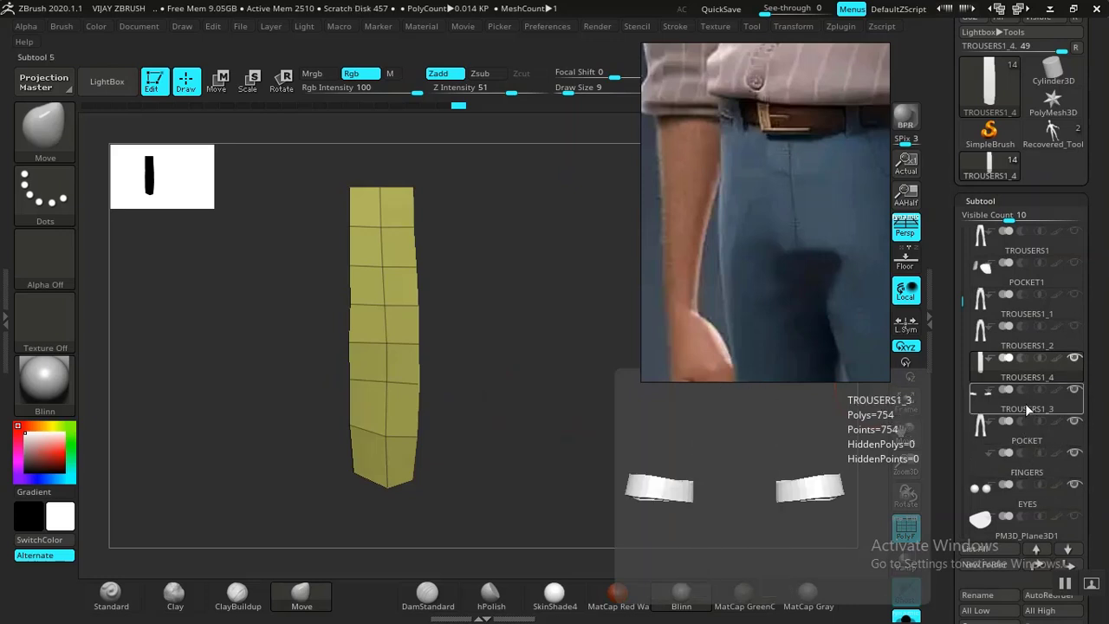
{"action": "left_click", "coordinate": [906, 617]}
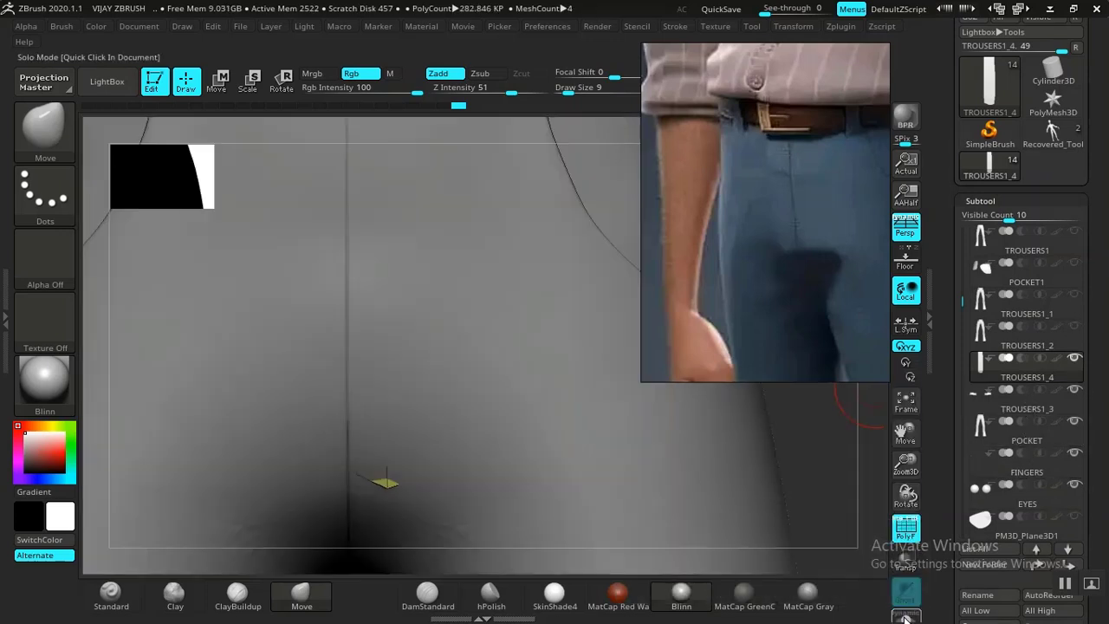
{"action": "left_click", "coordinate": [657, 504], "text": "alt"}
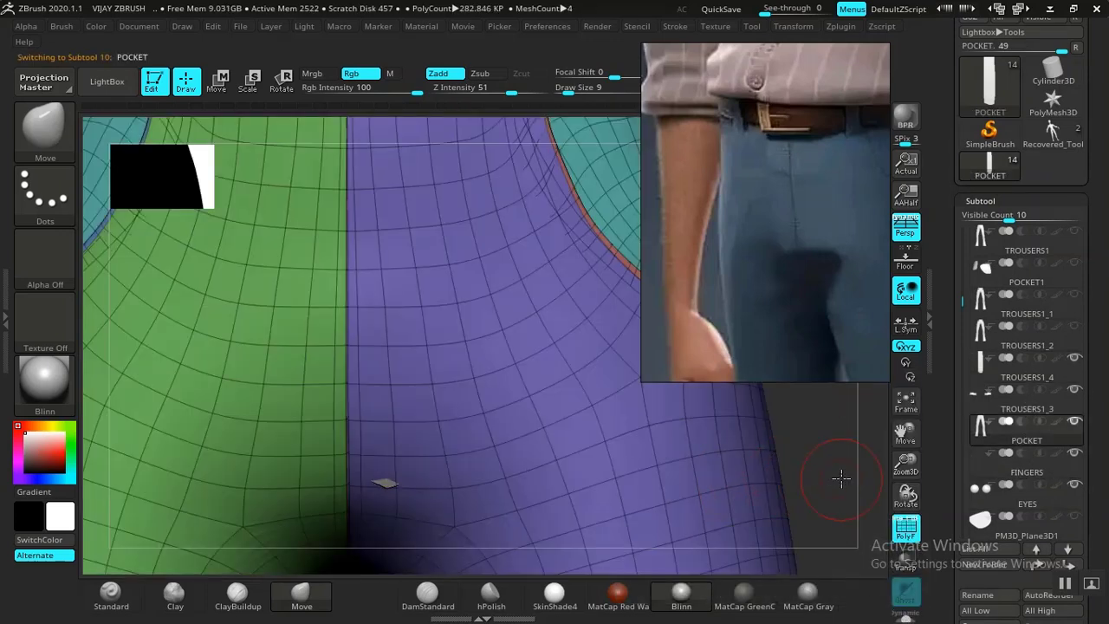
{"action": "key", "text": "f"}
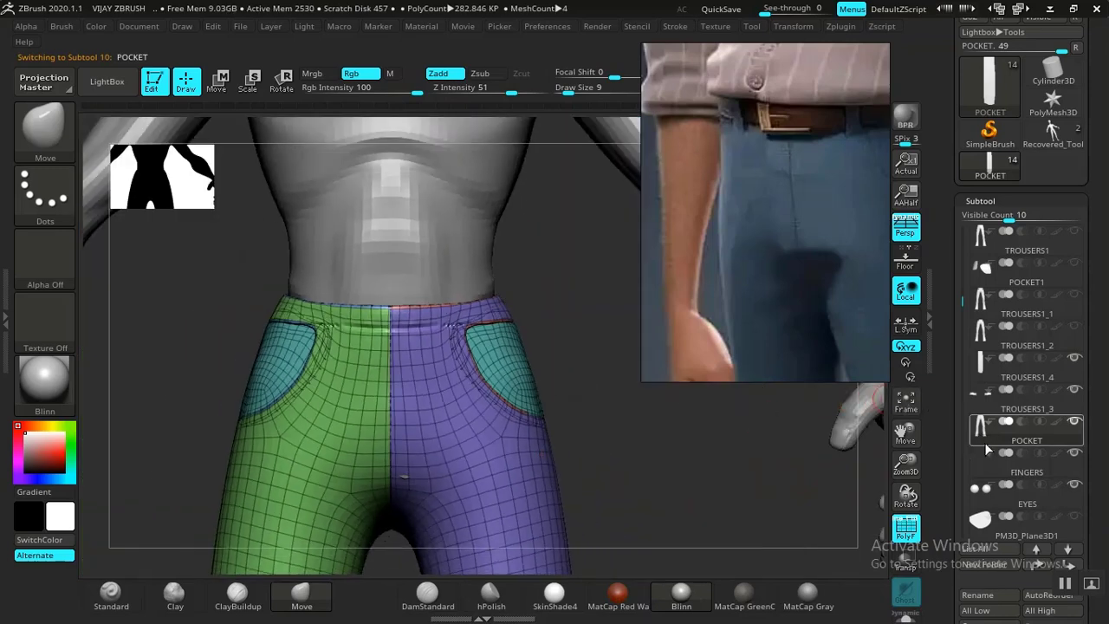
{"action": "left_click_drag", "start_coordinate": [718, 462], "coordinate": [785, 447]}
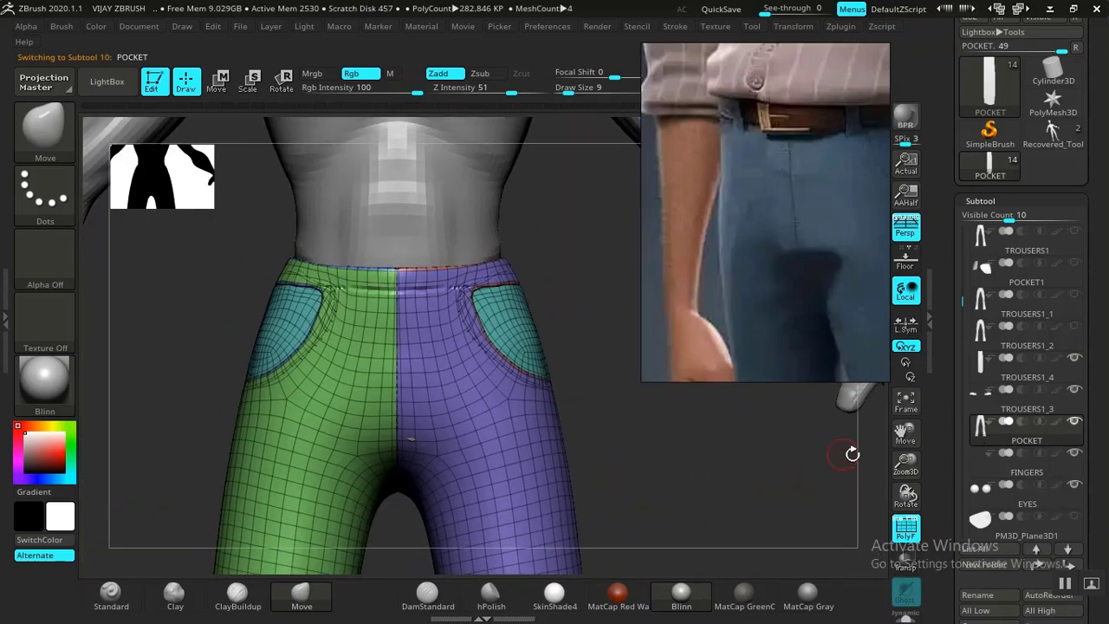
Rename the POCKET subtool to MAIN TROUSERS.
{"action": "scroll", "coordinate": [964, 466], "scroll_direction": "down", "scroll_amount": 5}
{"action": "left_click", "coordinate": [976, 414]}
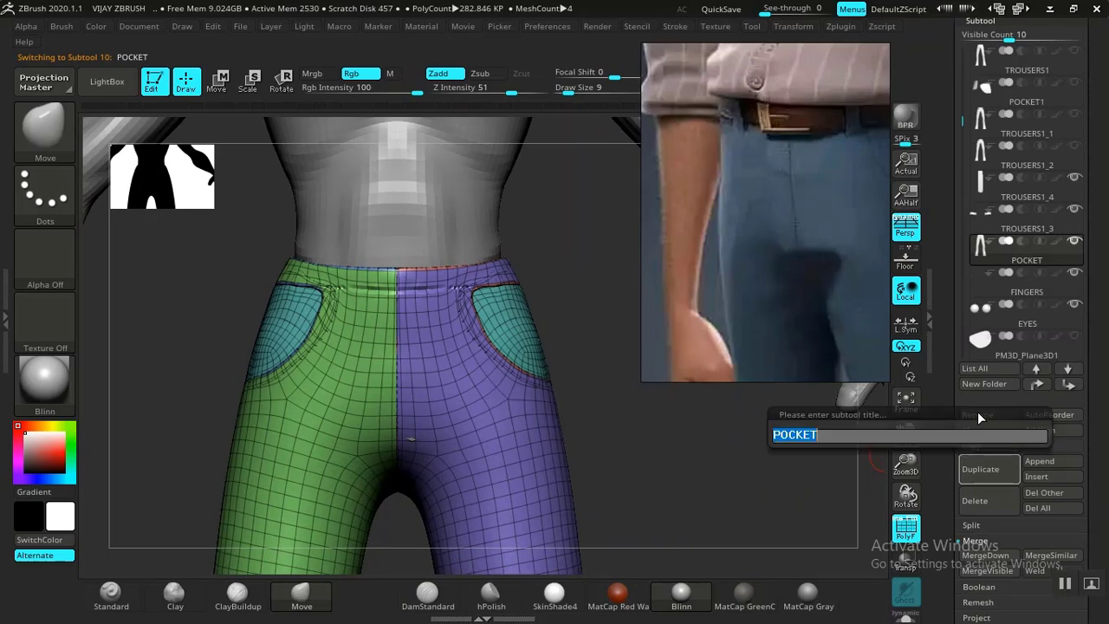
{"action": "type", "text": "MAIN TROUSERS"}
{"action": "key", "text": "Return"}
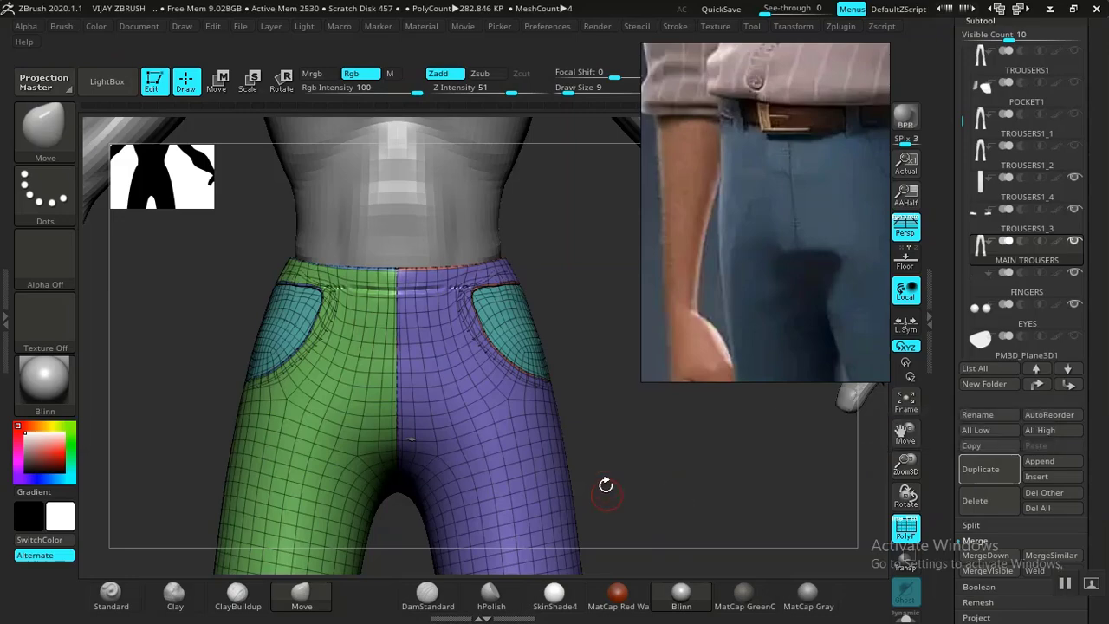
{"action": "mouse_move", "coordinate": [646, 451]}
{"action": "left_mouse_down"}
{"action": "mouse_move", "coordinate": [705, 458]}
{"action": "mouse_move", "coordinate": [650, 454]}
{"action": "mouse_move", "coordinate": [667, 485]}
{"action": "mouse_move", "coordinate": [682, 467]}
{"action": "left_mouse_up"}
Hide the PolyFrame, select the MAIN TROUSERS1 copy and bring its Layers panel into view.
{"action": "key", "text": "shift+f"}
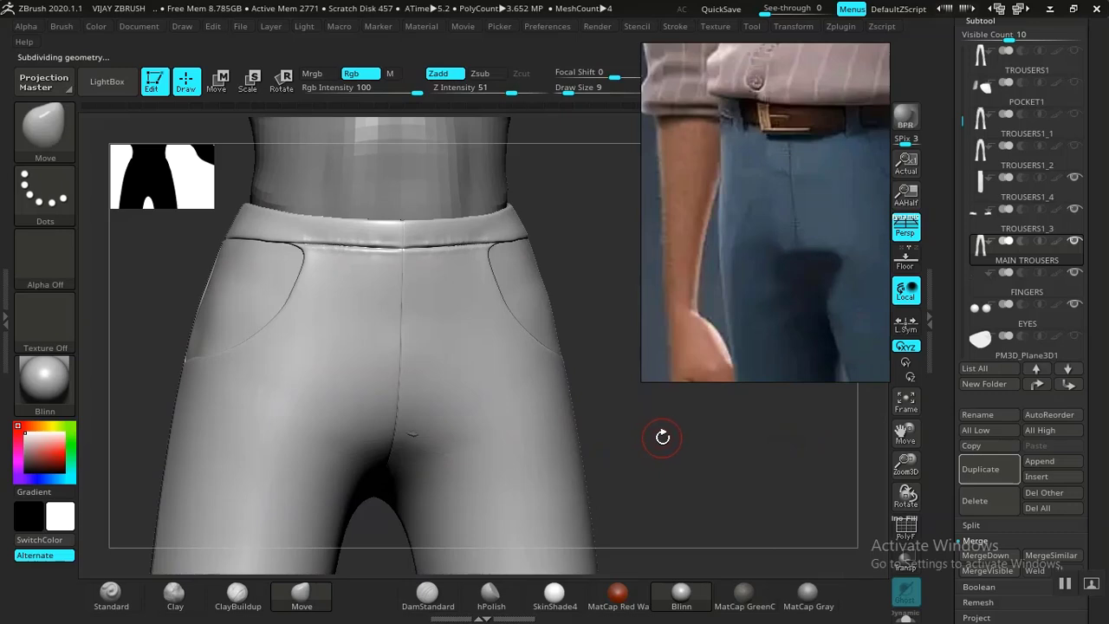
{"action": "left_click_drag", "start_coordinate": [706, 465], "coordinate": [766, 481]}
{"action": "left_click_drag", "start_coordinate": [784, 296], "coordinate": [120, 298]}
{"action": "left_click_drag", "start_coordinate": [690, 424], "coordinate": [755, 436]}
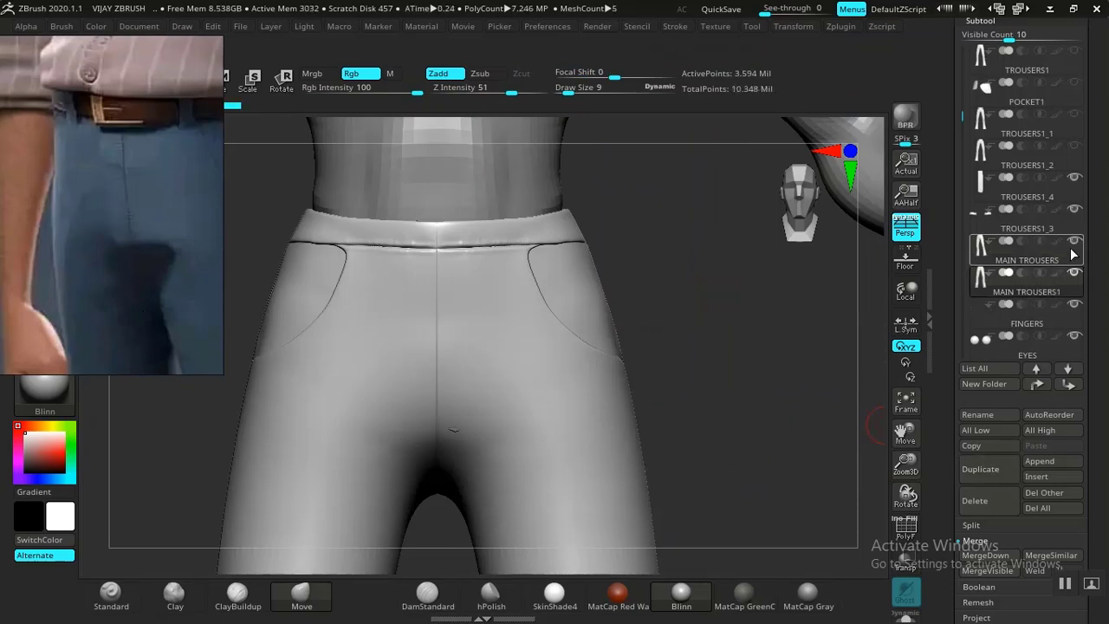
{"action": "left_click", "coordinate": [1051, 292]}
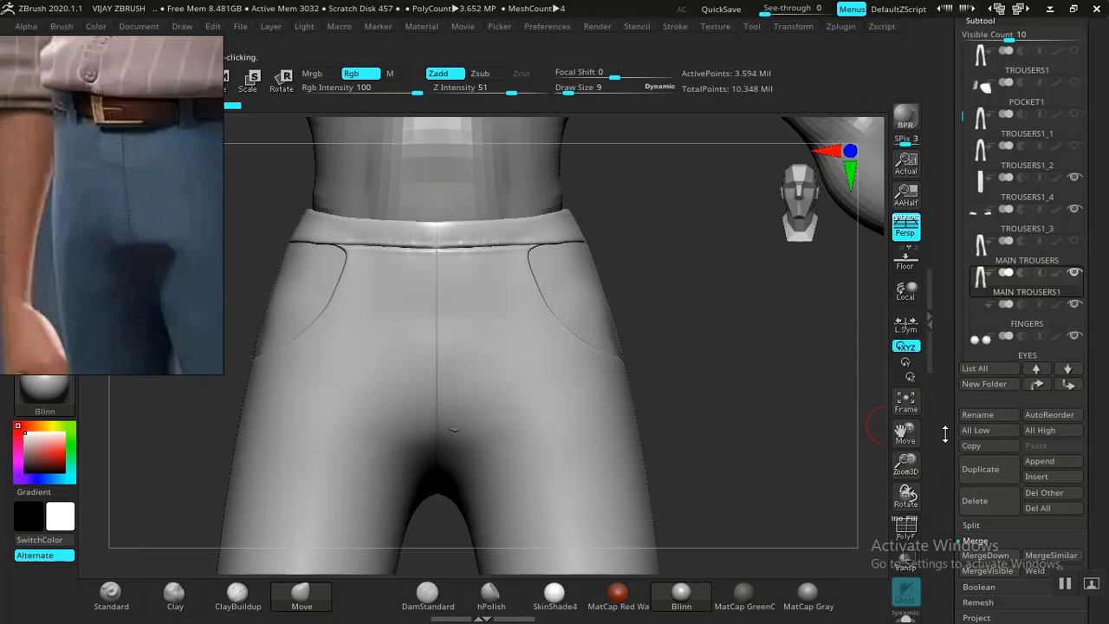
{"action": "scroll", "coordinate": [970, 381], "scroll_direction": "down", "scroll_amount": 8}
{"action": "left_click_drag", "start_coordinate": [980, 364], "coordinate": [944, 550]}
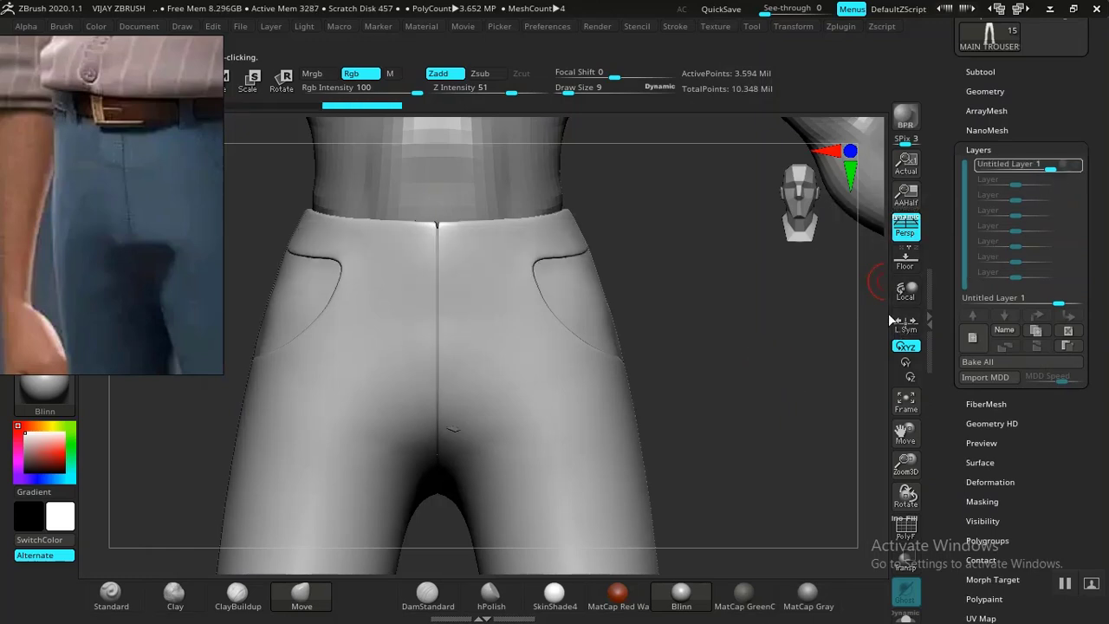
Bake All the sculpt layers permanently into the trousers mesh.
{"action": "mouse_move", "coordinate": [667, 378]}
{"action": "left_mouse_down"}
{"action": "mouse_move", "coordinate": [718, 396]}
{"action": "mouse_move", "coordinate": [693, 384]}
{"action": "mouse_move", "coordinate": [683, 272]}
{"action": "mouse_move", "coordinate": [706, 331]}
{"action": "mouse_move", "coordinate": [639, 344]}
{"action": "mouse_move", "coordinate": [650, 363]}
{"action": "left_mouse_up"}
{"action": "left_click_drag", "start_coordinate": [725, 370], "coordinate": [716, 447]}
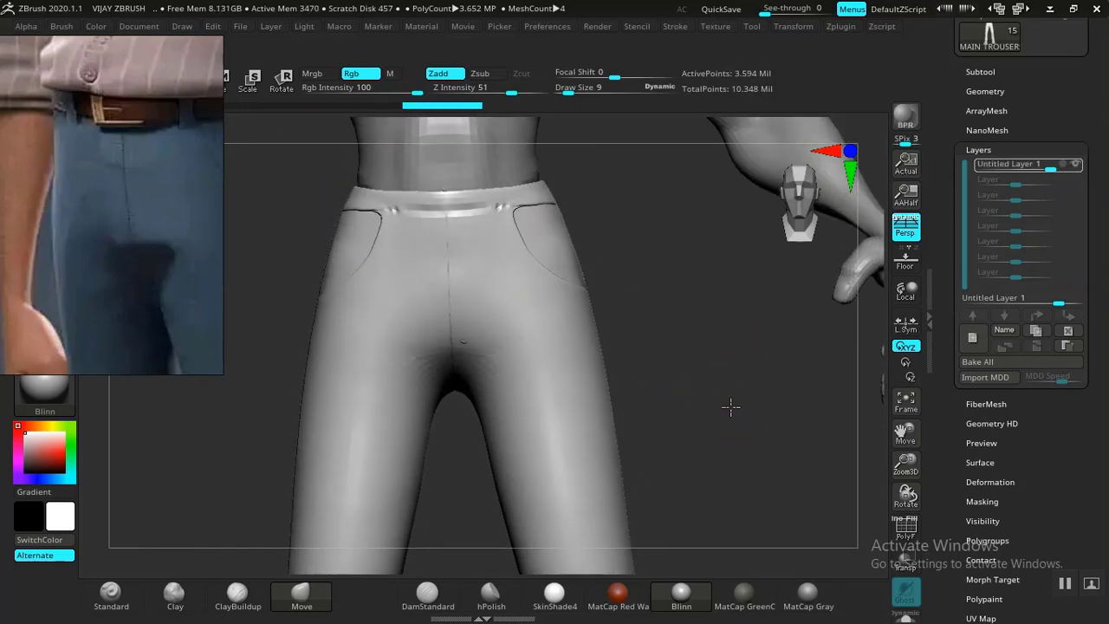
{"action": "left_click", "coordinate": [978, 361]}
{"action": "left_click_drag", "start_coordinate": [673, 372], "coordinate": [608, 373]}
{"action": "left_click_drag", "start_coordinate": [669, 403], "coordinate": [743, 405]}
Drop to the lowest subdivision level, then step back up to inspect the waistband.
{"action": "key", "text": "shift"}
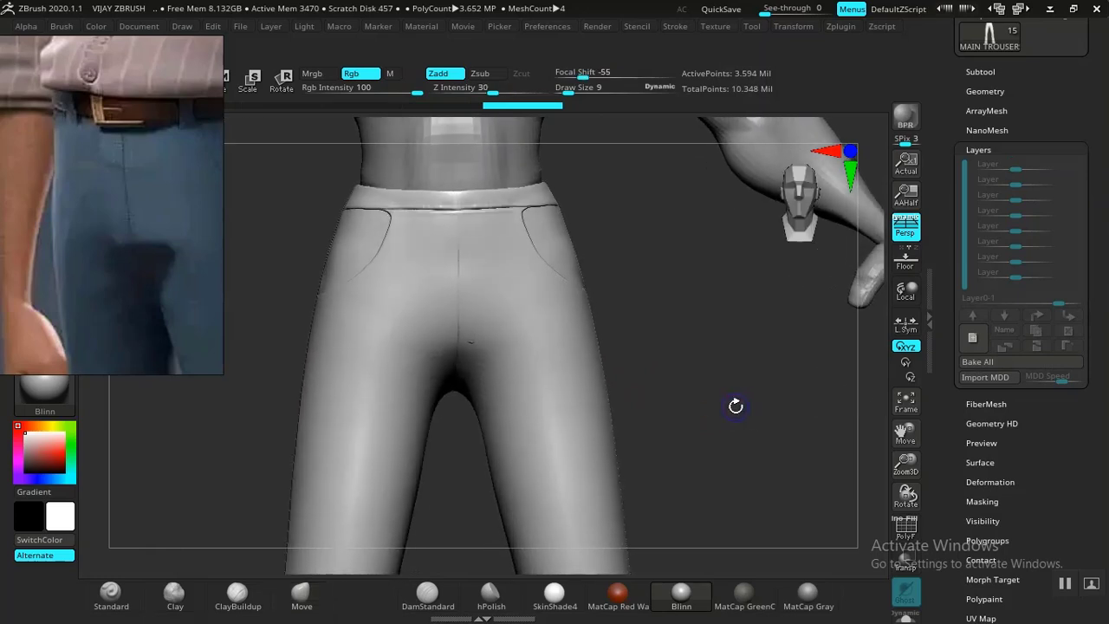
{"action": "key", "text": "shift+d"}
{"action": "key", "text": "shift+d"}
{"action": "key", "text": "shift+d"}
{"action": "key", "text": "shift+d"}
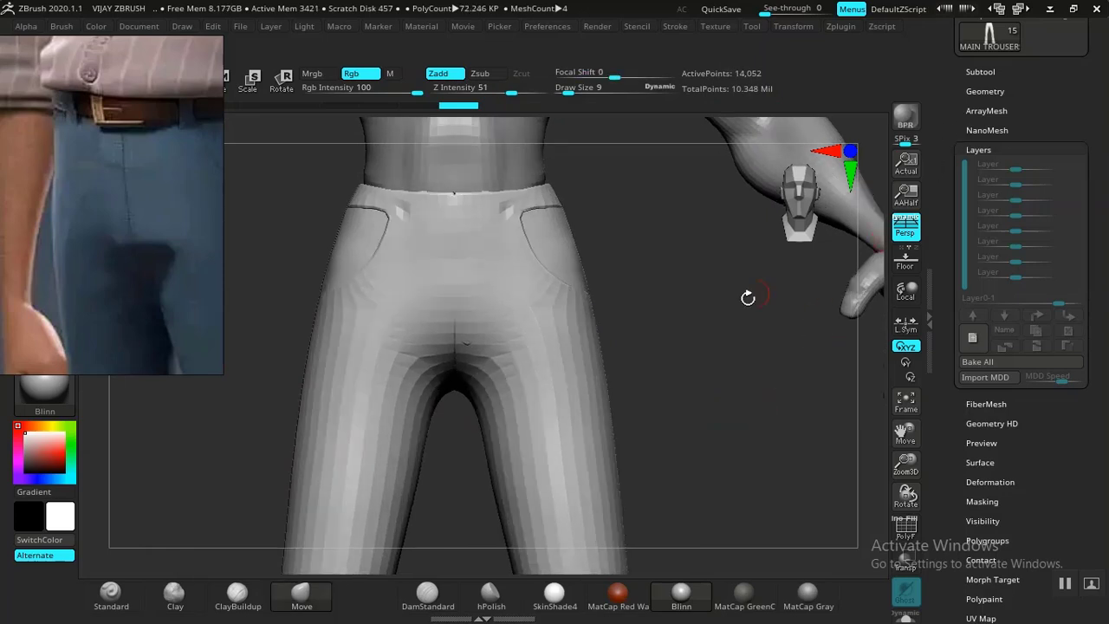
{"action": "left_click_drag", "start_coordinate": [710, 342], "coordinate": [716, 300], "text": "alt"}
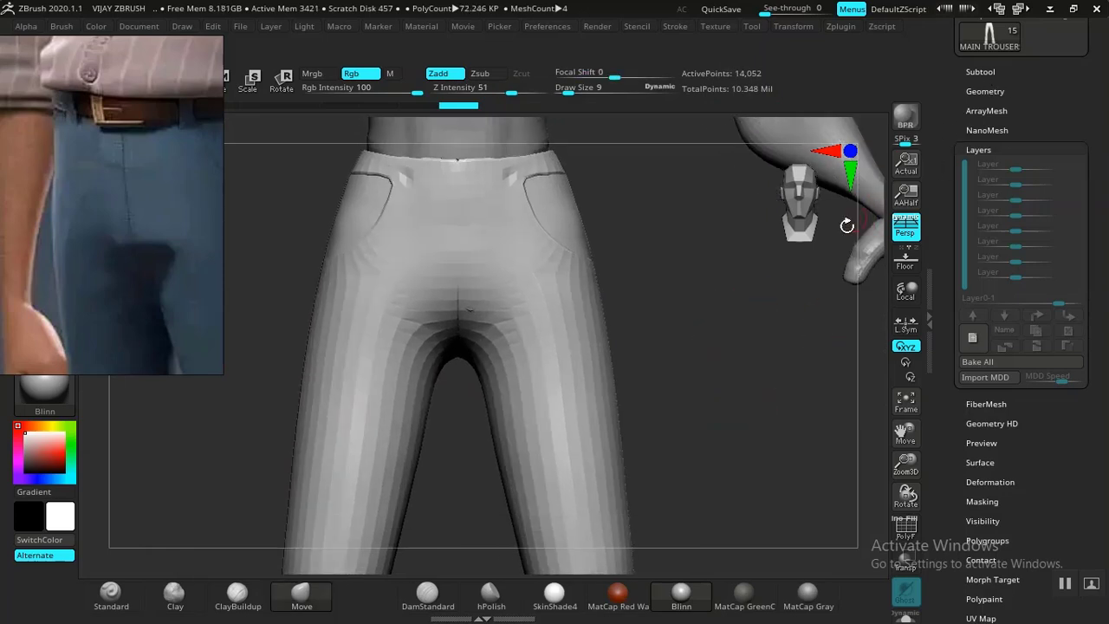
{"action": "key", "text": "d"}
{"action": "key", "text": "d"}
{"action": "left_click_drag", "start_coordinate": [725, 341], "coordinate": [772, 378], "text": "alt"}
{"action": "left_click_drag", "start_coordinate": [786, 337], "coordinate": [749, 371], "text": "alt"}
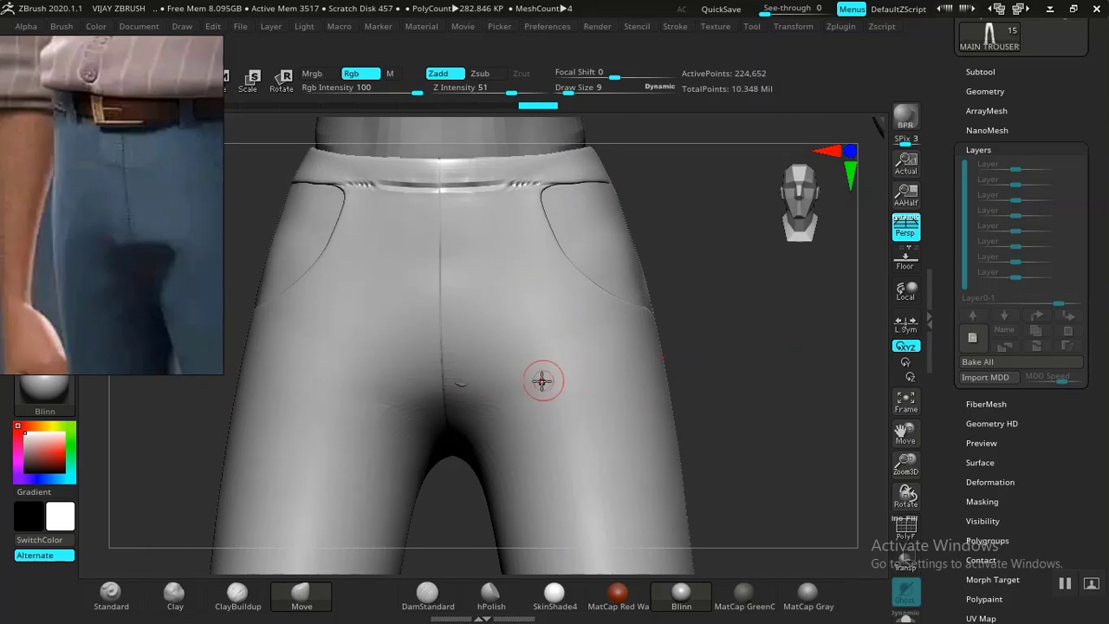
Select the TROUSERS1_4 strip, solo it and show its polygon wireframe.
{"action": "left_click", "coordinate": [982, 73]}
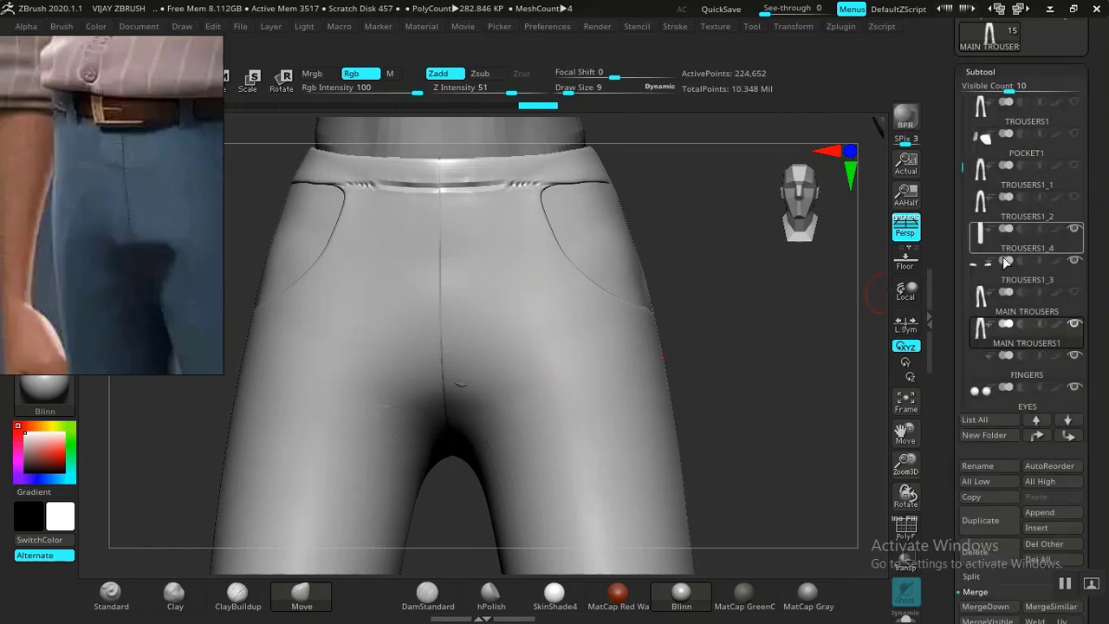
{"action": "left_click", "coordinate": [1005, 150]}
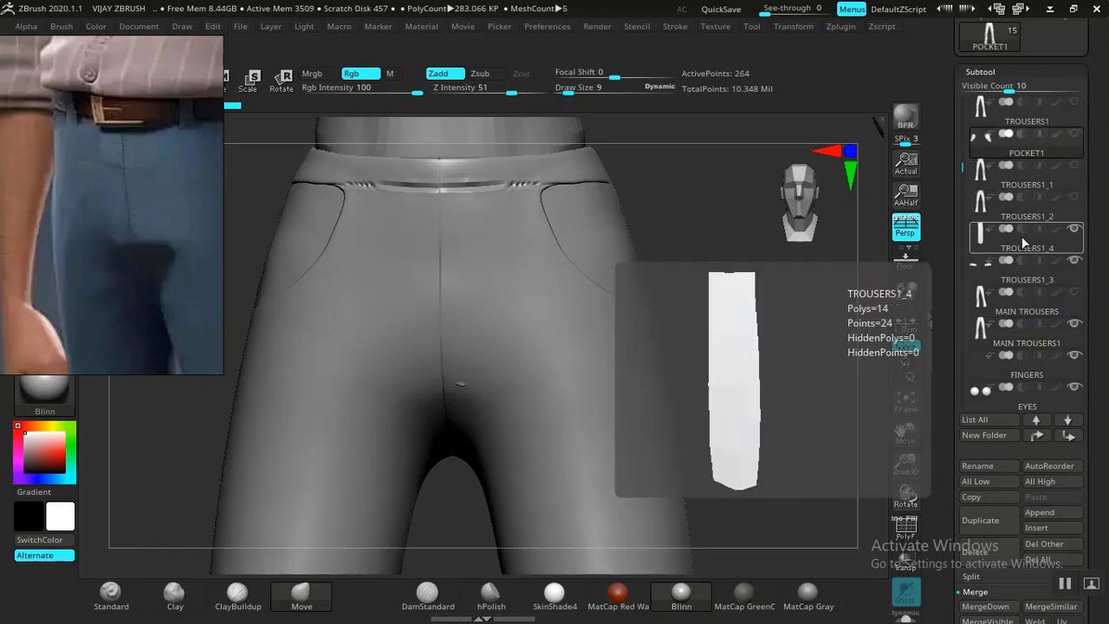
{"action": "left_click", "coordinate": [1022, 248]}
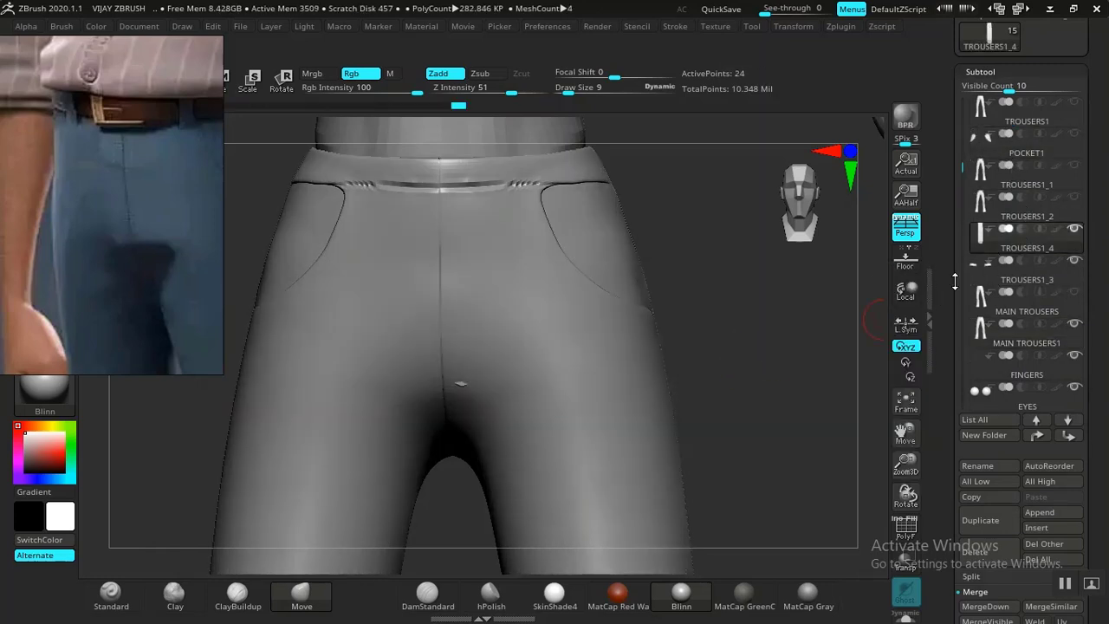
{"action": "left_click_drag", "start_coordinate": [809, 425], "coordinate": [758, 457]}
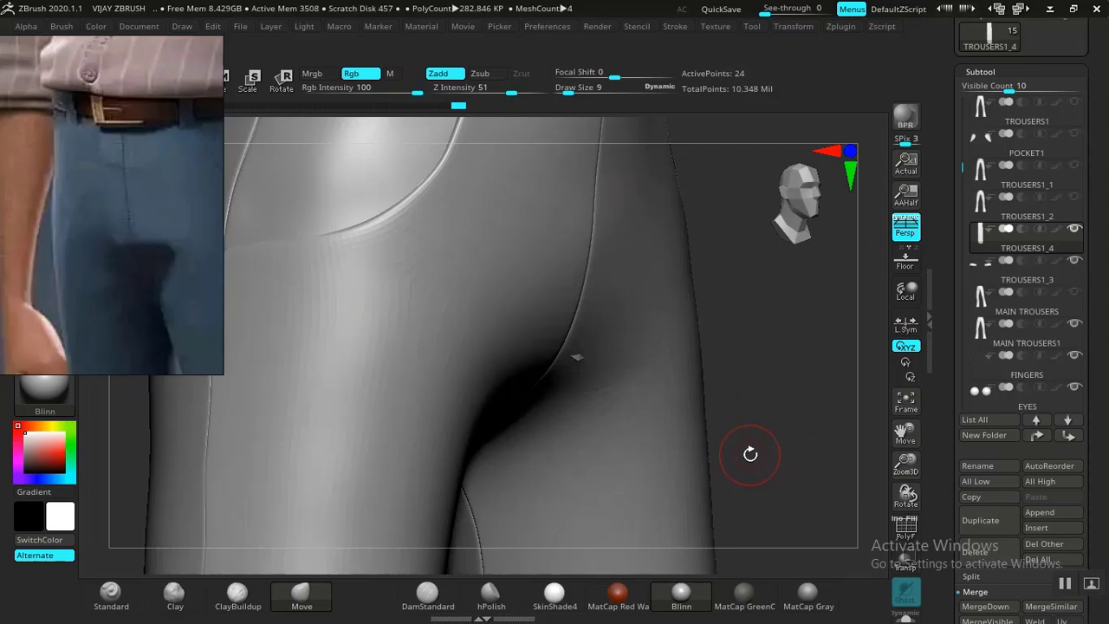
{"action": "left_click", "coordinate": [906, 617]}
{"action": "key", "text": "f"}
{"action": "mouse_move", "coordinate": [674, 413]}
{"action": "left_mouse_down"}
{"action": "mouse_move", "coordinate": [726, 495]}
{"action": "mouse_move", "coordinate": [633, 487]}
{"action": "mouse_move", "coordinate": [703, 410]}
{"action": "mouse_move", "coordinate": [663, 410]}
{"action": "left_mouse_up"}
{"action": "key", "text": "shift+f"}
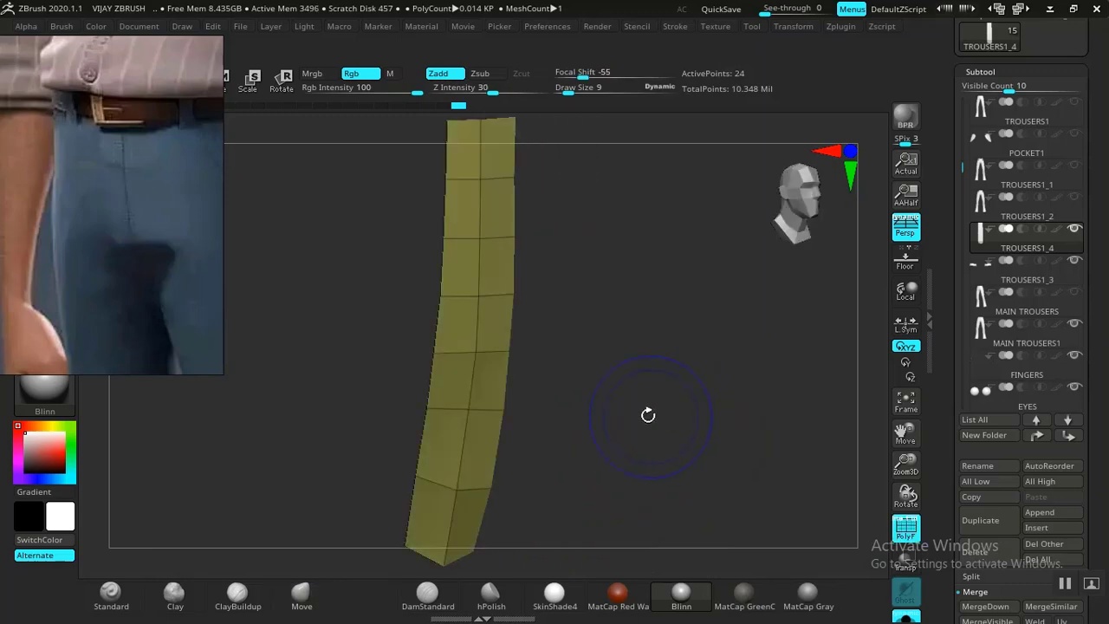
Switch to the ZModeler brush with B, Z, M.
{"action": "key", "text": "b"}
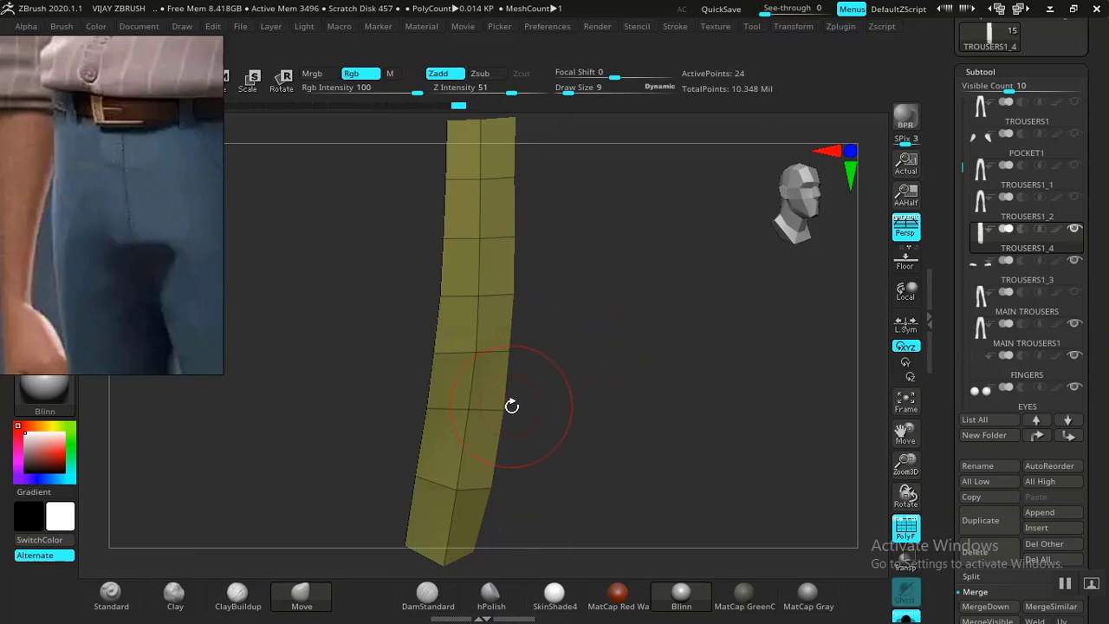
{"action": "key", "text": "b"}
{"action": "key", "text": "z"}
{"action": "key", "text": "m"}
{"action": "mouse_move", "coordinate": [591, 385]}
{"action": "left_mouse_down"}
{"action": "mouse_move", "coordinate": [570, 390]}
{"action": "mouse_move", "coordinate": [589, 352]}
{"action": "left_mouse_up"}
{"action": "left_click_drag", "start_coordinate": [624, 416], "coordinate": [582, 394]}
Set the ZModeler Inset action to target Polygroup All, testing and undoing a per-polygon inset.
{"action": "left_click_drag", "start_coordinate": [638, 362], "coordinate": [603, 300]}
{"action": "mouse_move", "coordinate": [604, 354]}
{"action": "left_mouse_down"}
{"action": "mouse_move", "coordinate": [564, 426]}
{"action": "mouse_move", "coordinate": [606, 346]}
{"action": "mouse_move", "coordinate": [601, 361]}
{"action": "left_mouse_up"}
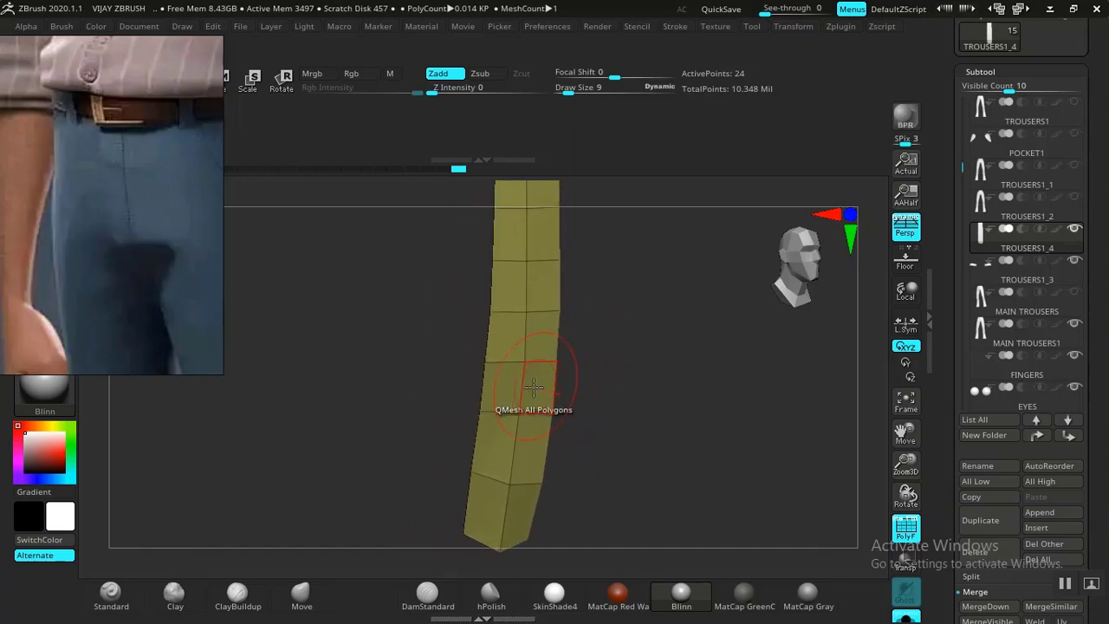
{"action": "key", "text": "space"}
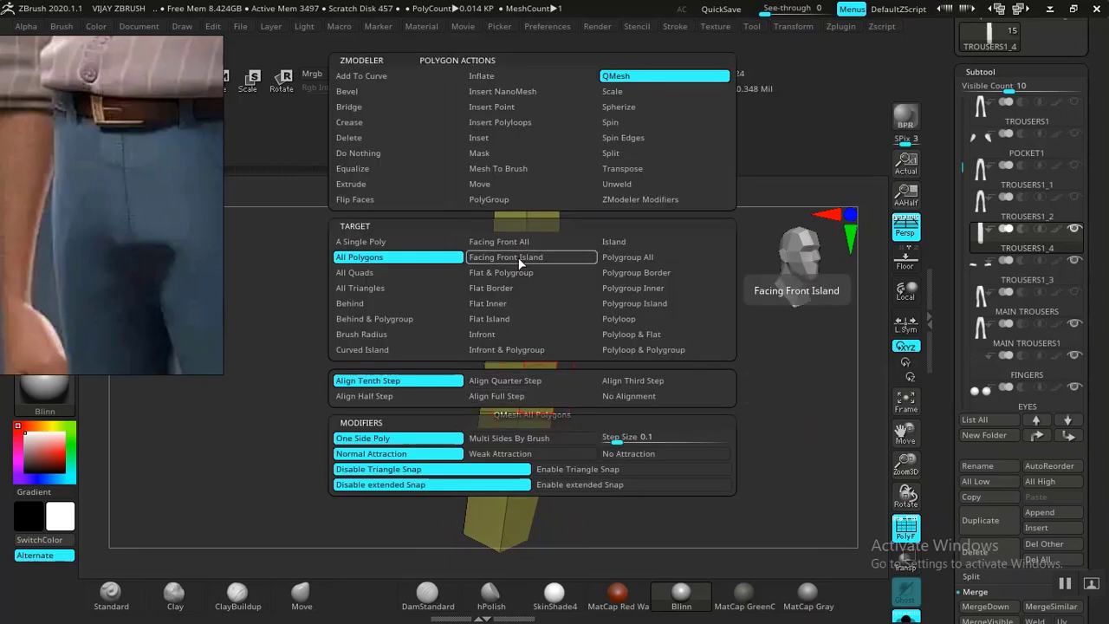
{"action": "left_click", "coordinate": [496, 138]}
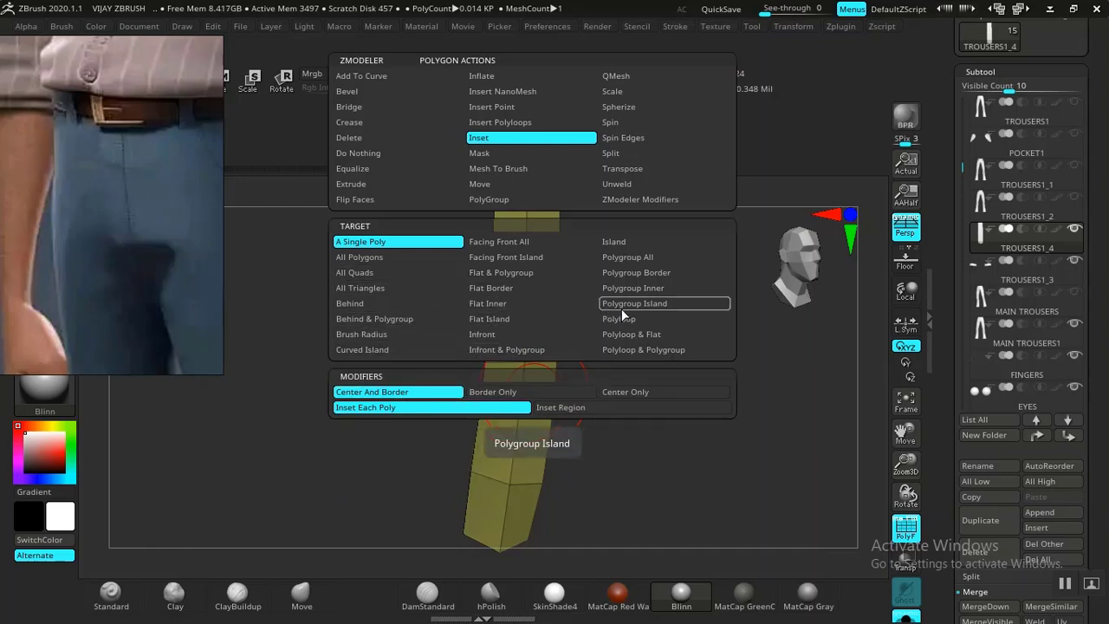
{"action": "left_click", "coordinate": [620, 258]}
{"action": "left_click_drag", "start_coordinate": [533, 392], "coordinate": [537, 389]}
{"action": "key", "text": "ctrl+z"}
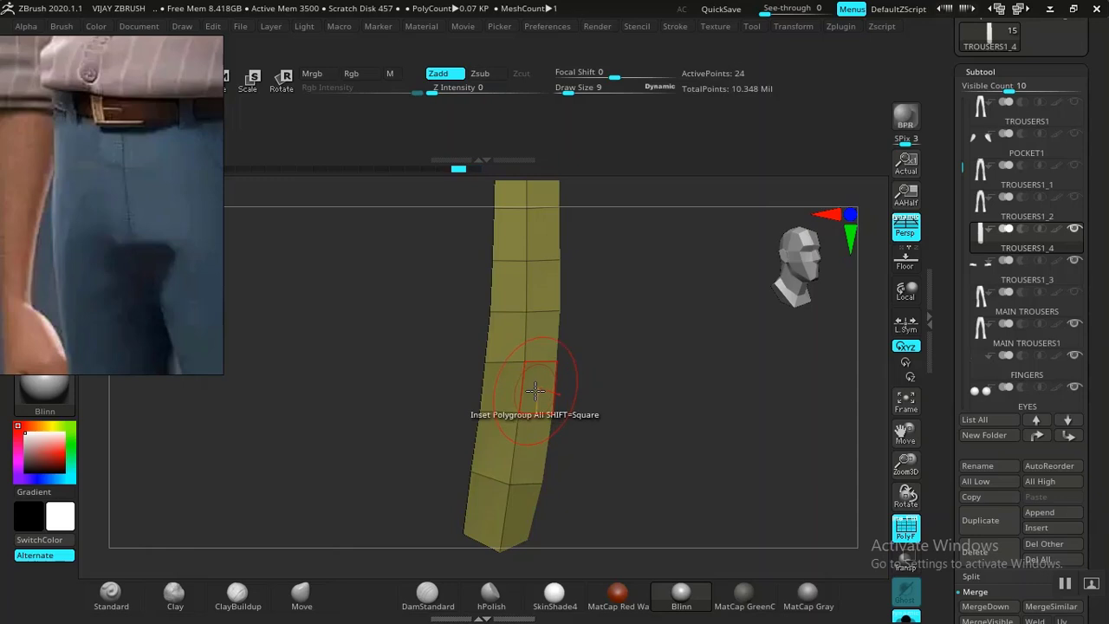
Switch to Inset Region and inset the whole strip, leaving a narrow border around its edge.
{"action": "key", "text": "space"}
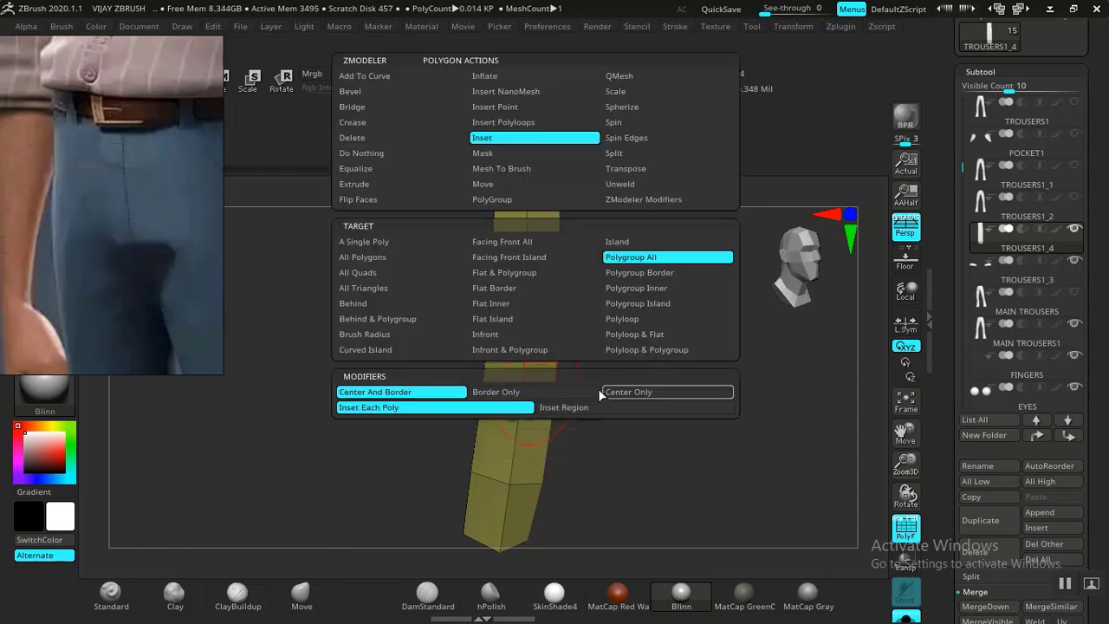
{"action": "left_click", "coordinate": [566, 406]}
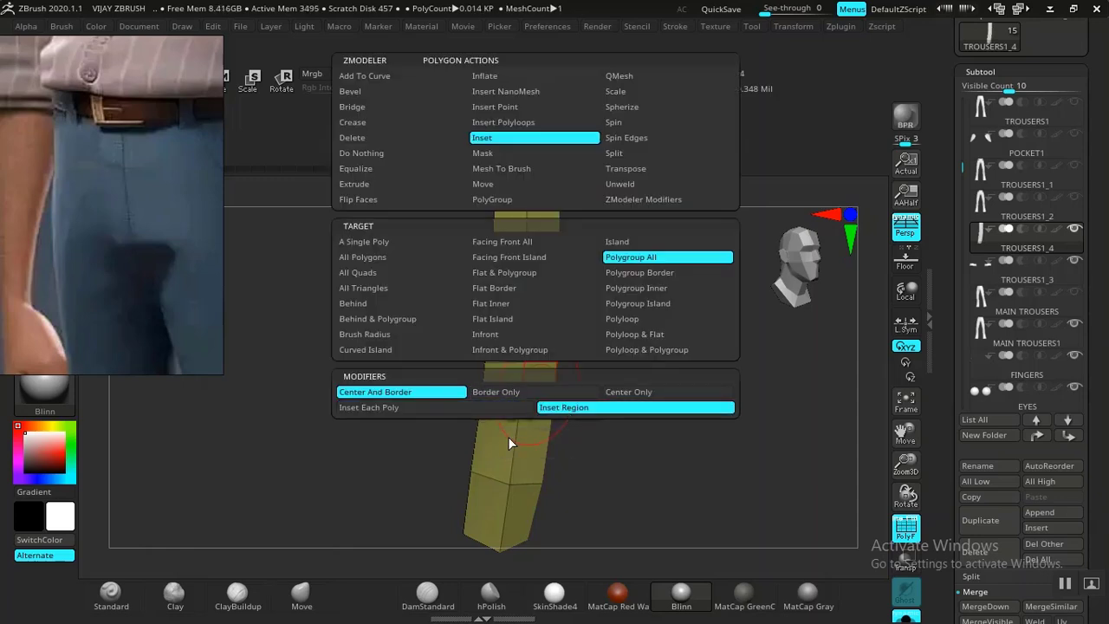
{"action": "left_click_drag", "start_coordinate": [537, 395], "coordinate": [532, 399]}
{"action": "left_click_drag", "start_coordinate": [649, 342], "coordinate": [641, 292], "text": "alt"}
{"action": "left_click_drag", "start_coordinate": [635, 339], "coordinate": [678, 520], "text": "alt"}
{"action": "left_click_drag", "start_coordinate": [659, 315], "coordinate": [653, 438], "text": "alt"}
{"action": "left_click_drag", "start_coordinate": [597, 277], "coordinate": [606, 408]}
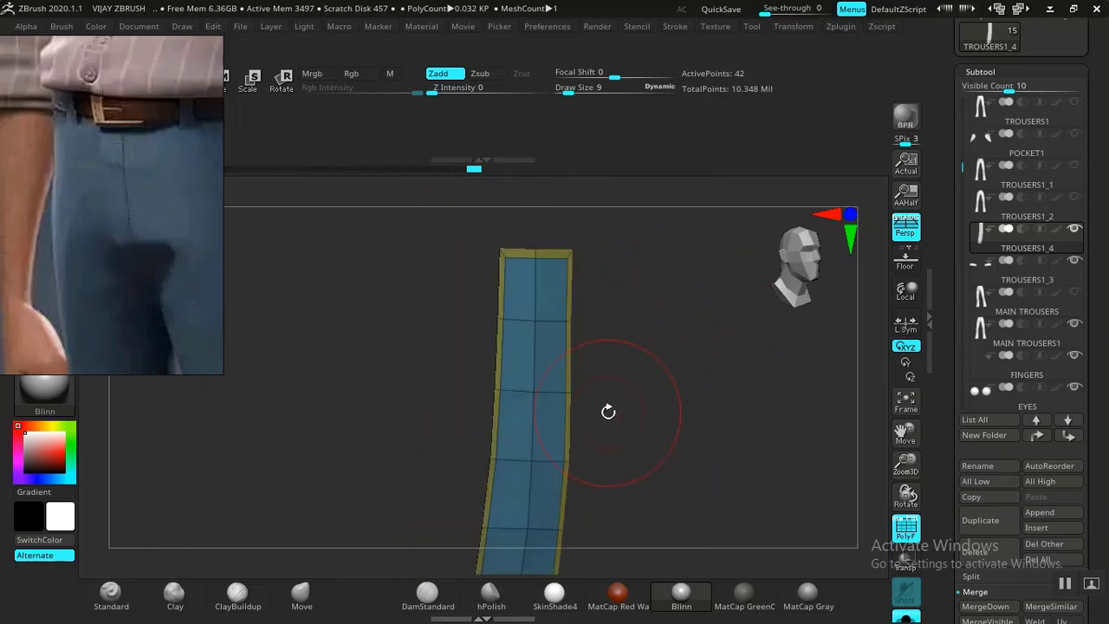
{"action": "key", "text": "space"}
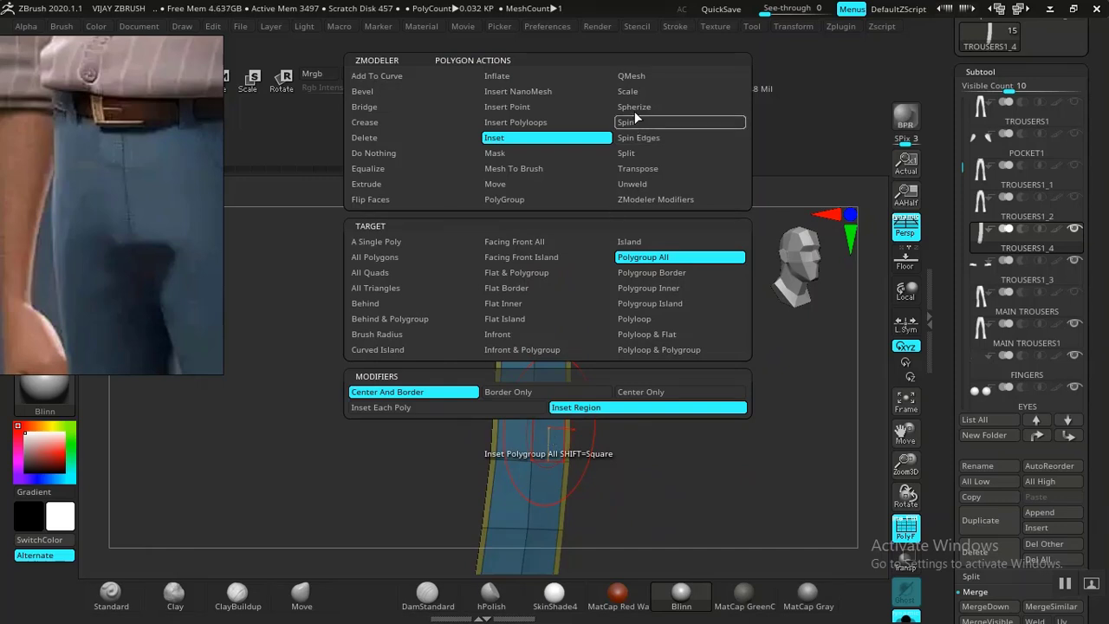
Extrude the strip with QMesh on All Polygons, then insert an edge loop on its front face.
{"action": "left_click", "coordinate": [635, 76]}
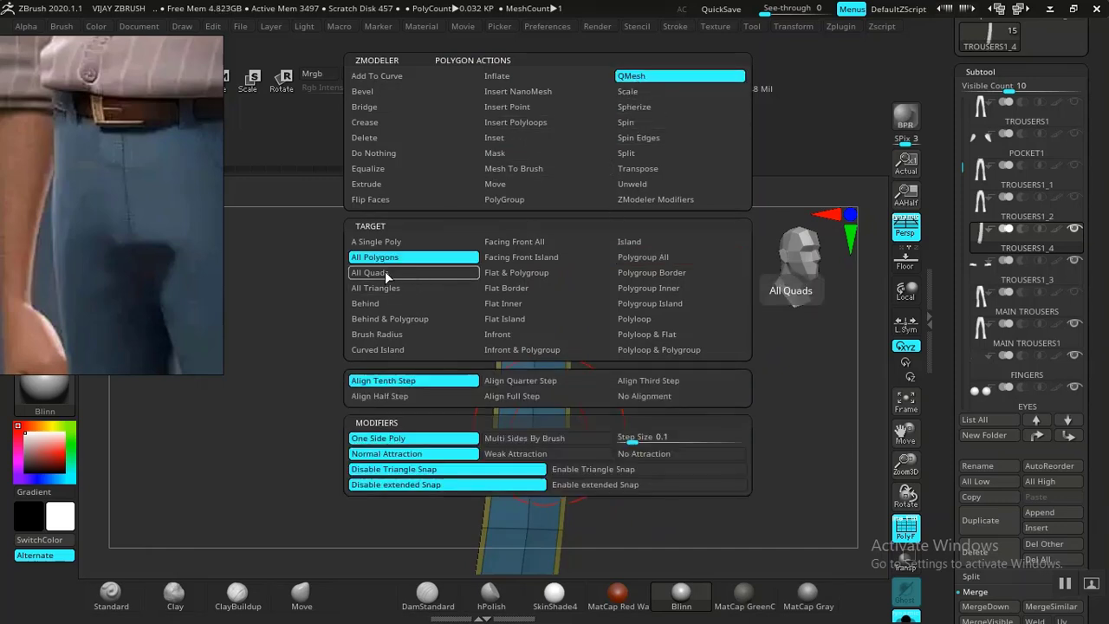
{"action": "left_click_drag", "start_coordinate": [655, 408], "coordinate": [640, 423]}
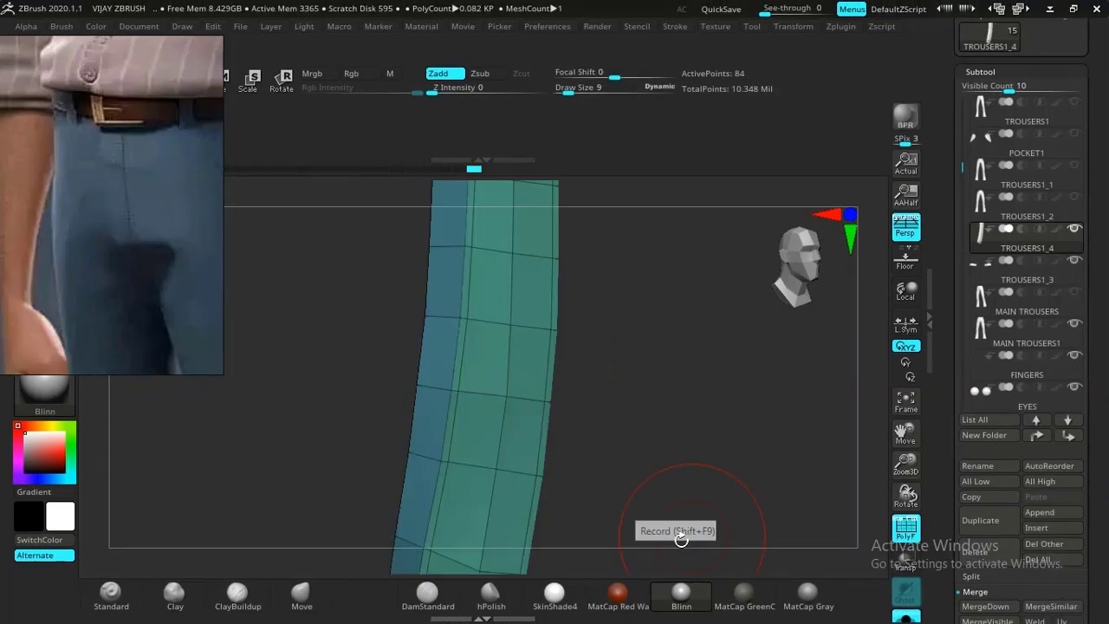
{"action": "left_click_drag", "start_coordinate": [667, 450], "coordinate": [709, 451]}
{"action": "mouse_move", "coordinate": [612, 444]}
{"action": "left_mouse_down"}
{"action": "mouse_move", "coordinate": [676, 440]}
{"action": "mouse_move", "coordinate": [584, 455]}
{"action": "mouse_move", "coordinate": [615, 458]}
{"action": "left_mouse_up"}
{"action": "mouse_move", "coordinate": [732, 449]}
{"action": "left_mouse_down"}
{"action": "mouse_move", "coordinate": [762, 460]}
{"action": "mouse_move", "coordinate": [739, 479]}
{"action": "mouse_move", "coordinate": [688, 371]}
{"action": "mouse_move", "coordinate": [723, 423]}
{"action": "mouse_move", "coordinate": [715, 403]}
{"action": "mouse_move", "coordinate": [645, 368]}
{"action": "mouse_move", "coordinate": [710, 508]}
{"action": "mouse_move", "coordinate": [743, 441]}
{"action": "left_mouse_up"}
{"action": "left_click", "coordinate": [665, 301]}
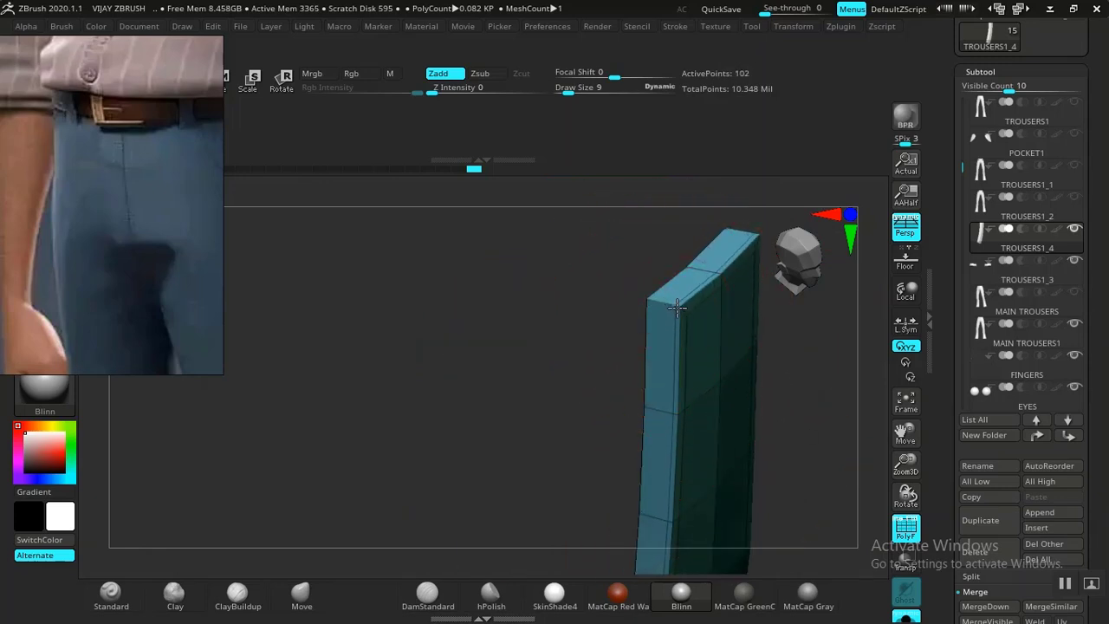
Undo the extra edge loops and push the strip's side face inward to thin it.
{"action": "left_click", "coordinate": [655, 302]}
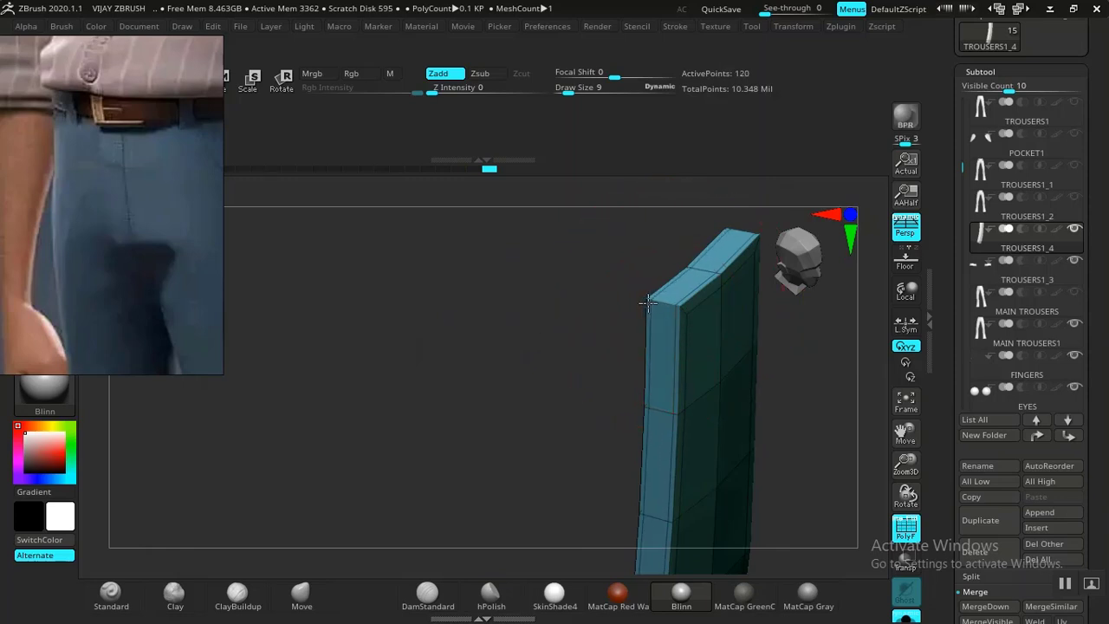
{"action": "left_click_drag", "start_coordinate": [376, 354], "coordinate": [705, 397]}
{"action": "key", "text": "ctrl+z"}
{"action": "key", "text": "ctrl+z"}
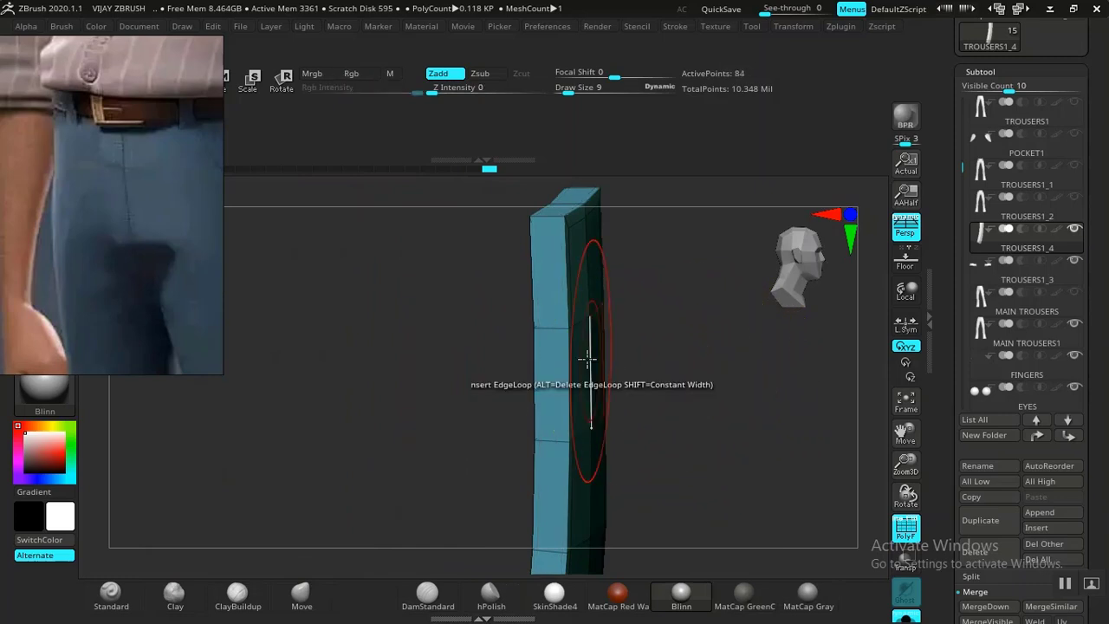
{"action": "left_click_drag", "start_coordinate": [551, 372], "coordinate": [559, 375]}
Inset the strip's front face to leave a framing border, then hide the polyframe.
{"action": "key", "text": "space"}
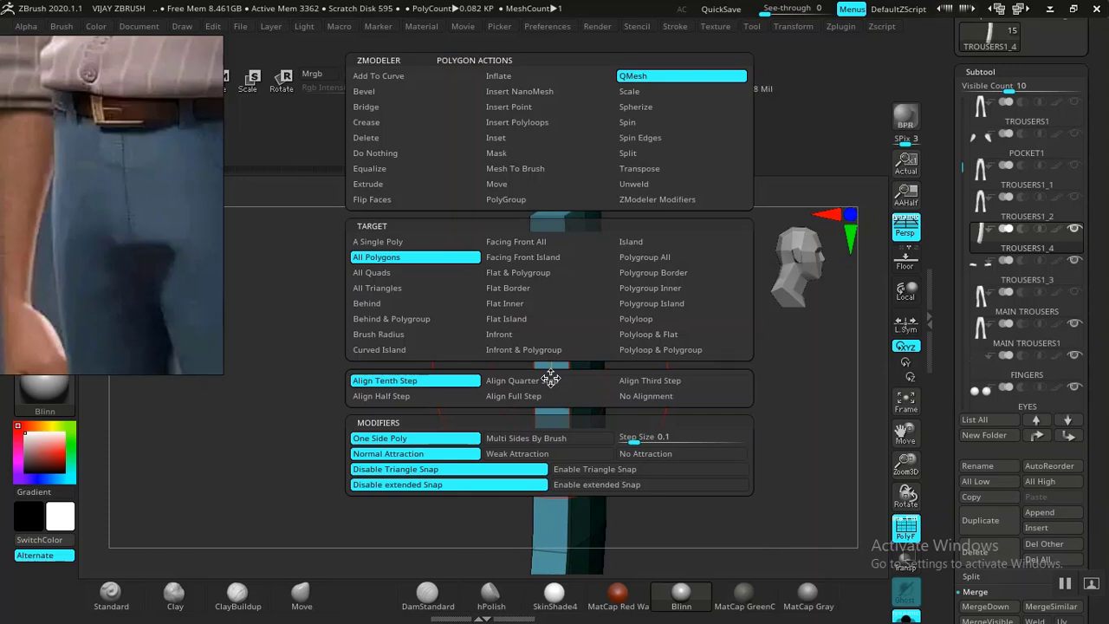
{"action": "left_click", "coordinate": [504, 138]}
{"action": "left_click", "coordinate": [555, 332]}
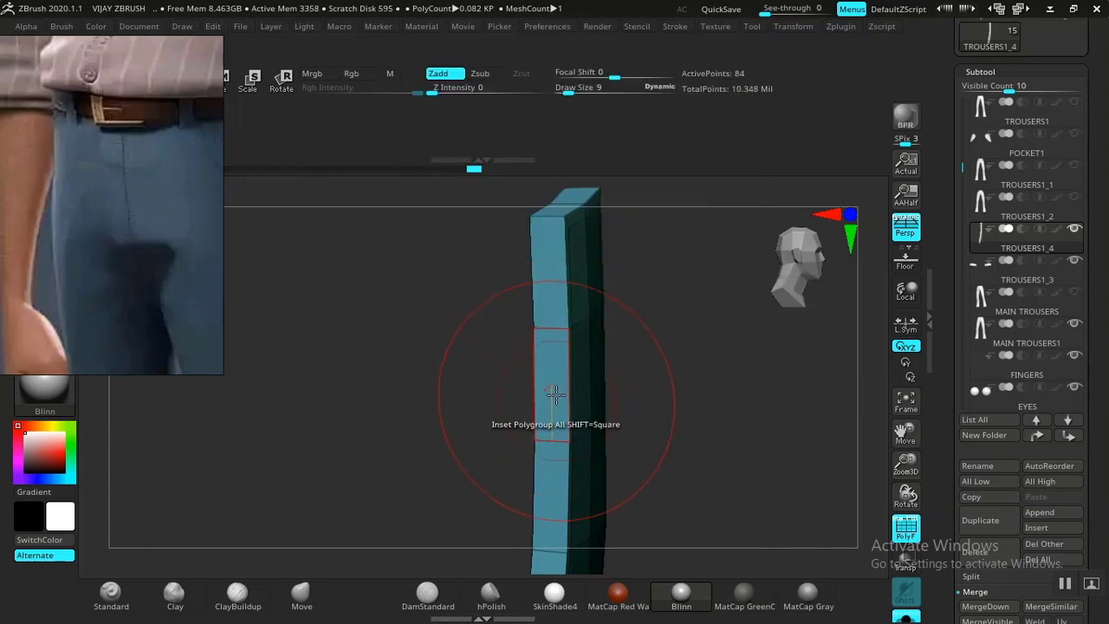
{"action": "left_click_drag", "start_coordinate": [551, 389], "coordinate": [552, 386]}
{"action": "left_click_drag", "start_coordinate": [744, 421], "coordinate": [714, 396], "text": "alt"}
{"action": "left_click_drag", "start_coordinate": [614, 436], "coordinate": [661, 252], "text": "alt"}
{"action": "left_click_drag", "start_coordinate": [638, 387], "coordinate": [638, 278]}
{"action": "left_click_drag", "start_coordinate": [589, 366], "coordinate": [575, 387]}
{"action": "key", "text": "shift+f"}
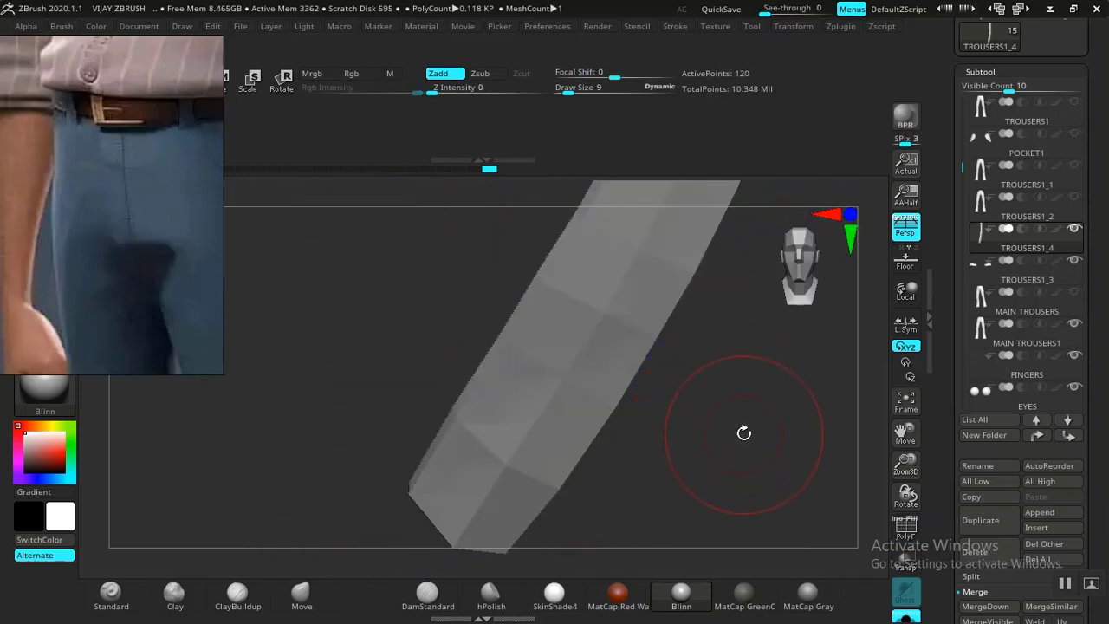
Frame the strip, test a Ctrl+D subdivision on it, then undo it.
{"action": "key", "text": "f"}
{"action": "left_click_drag", "start_coordinate": [740, 430], "coordinate": [724, 417]}
{"action": "left_click_drag", "start_coordinate": [605, 390], "coordinate": [665, 402]}
{"action": "key", "text": "ctrl+d"}
{"action": "key", "text": "ctrl+z"}
{"action": "left_click_drag", "start_coordinate": [665, 318], "coordinate": [727, 374], "text": "alt"}
Try and undo an edge loop near the strip's top, then turn Solo off.
{"action": "key", "text": "shift+f"}
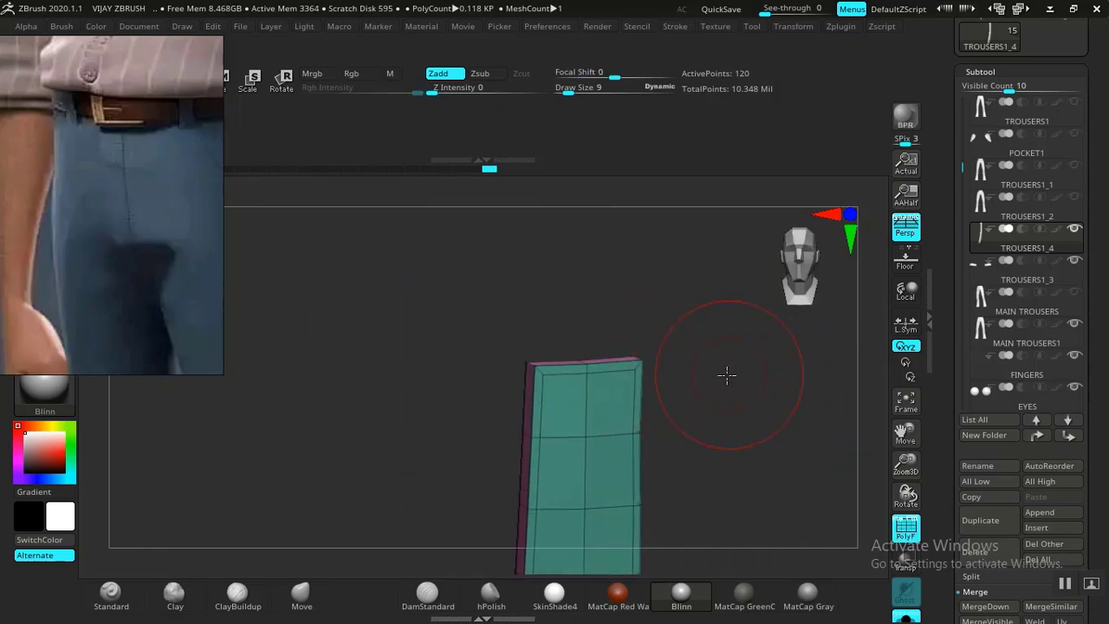
{"action": "left_click", "coordinate": [584, 403]}
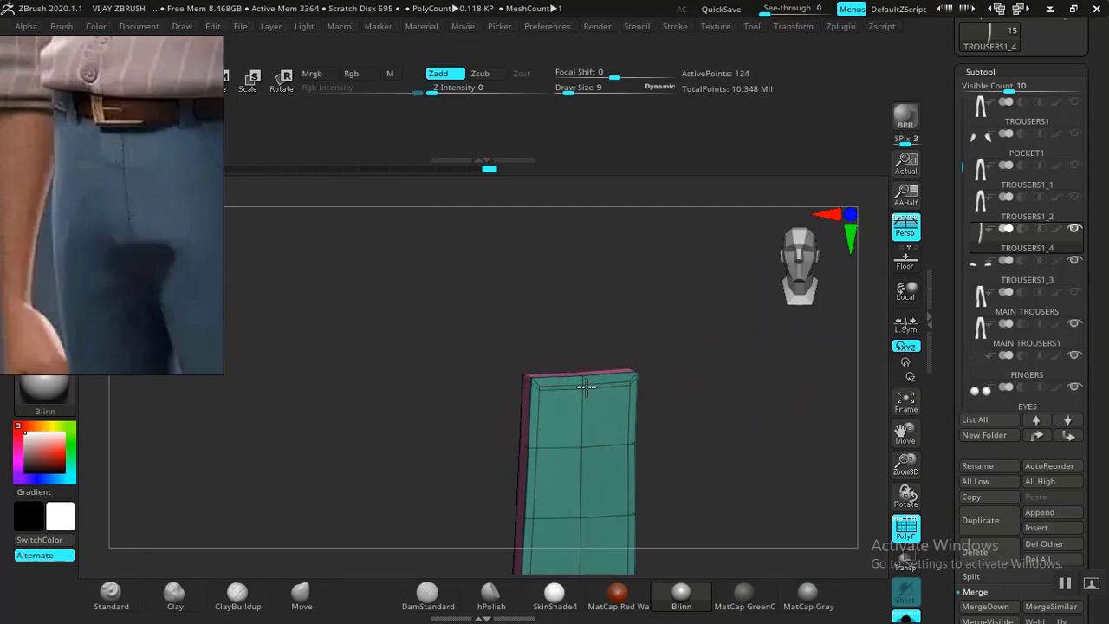
{"action": "key", "text": "ctrl+z"}
{"action": "mouse_move", "coordinate": [718, 405]}
{"action": "left_mouse_down"}
{"action": "mouse_move", "coordinate": [731, 384]}
{"action": "mouse_move", "coordinate": [713, 384]}
{"action": "mouse_move", "coordinate": [735, 401]}
{"action": "mouse_move", "coordinate": [706, 401]}
{"action": "left_mouse_up"}
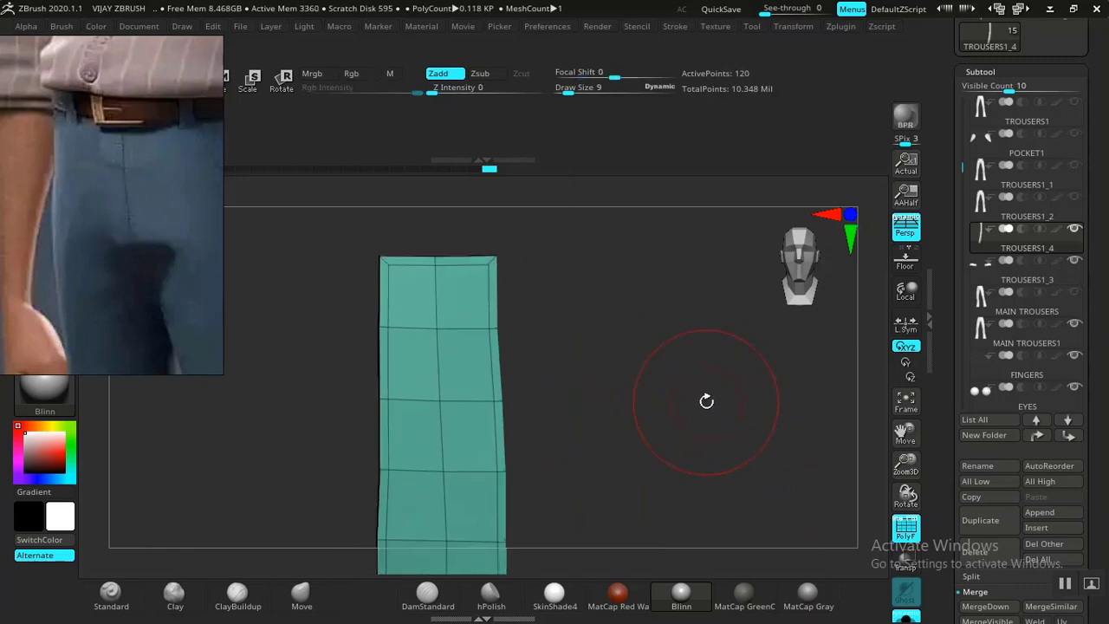
{"action": "left_click", "coordinate": [906, 617]}
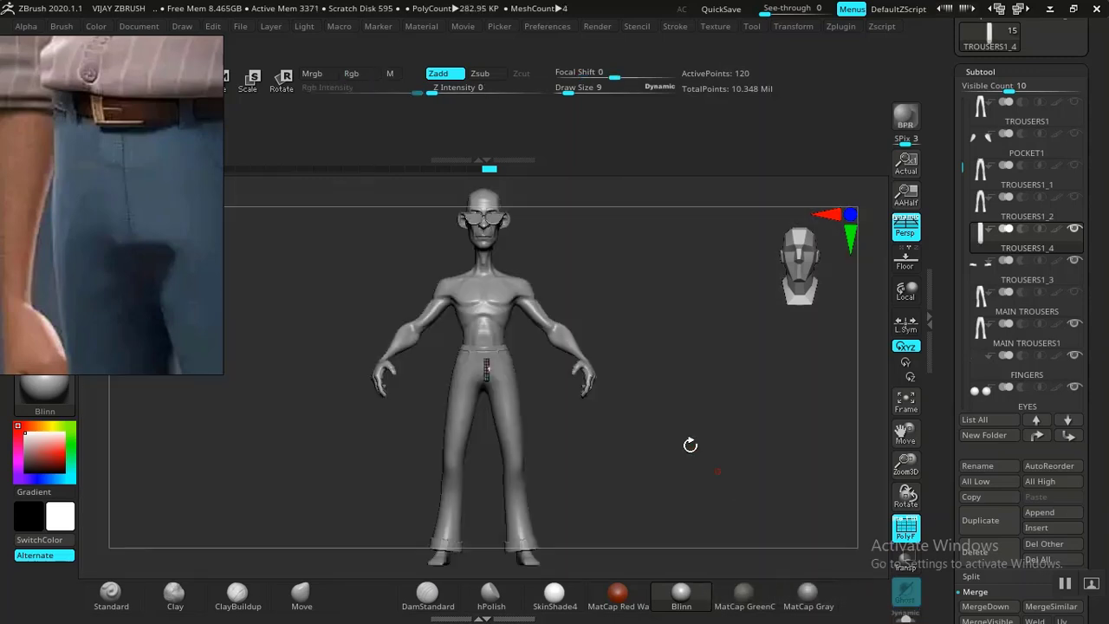
Switch to the Move brush with the gizmo on, and hide the body and fingers subtools.
{"action": "key", "text": "shift+f"}
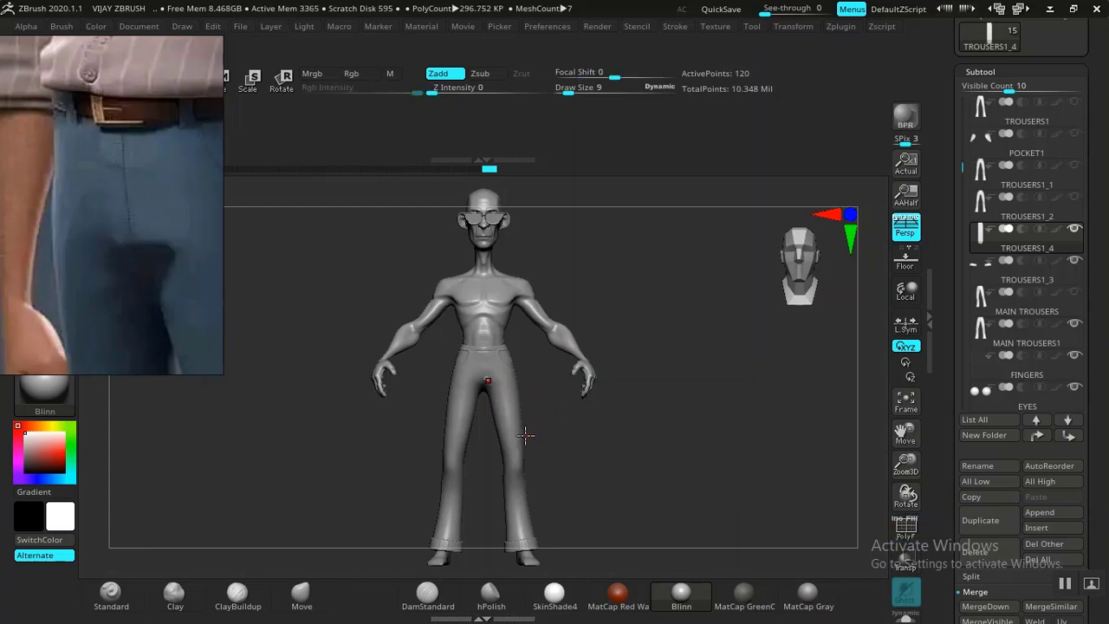
{"action": "left_click", "coordinate": [305, 600]}
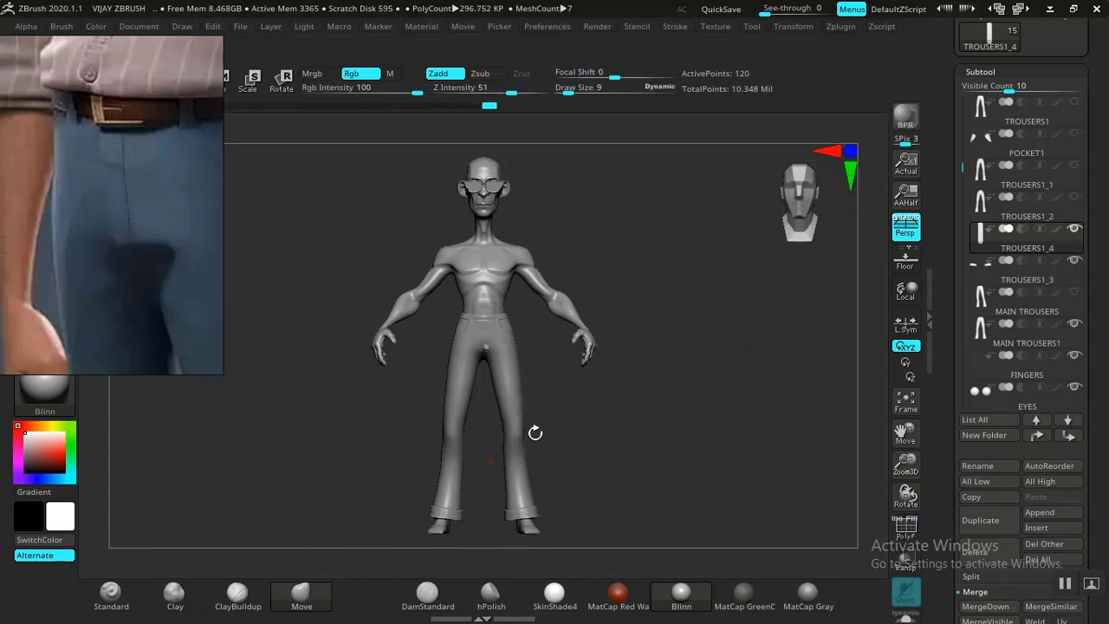
{"action": "key", "text": "w"}
{"action": "key", "text": "f"}
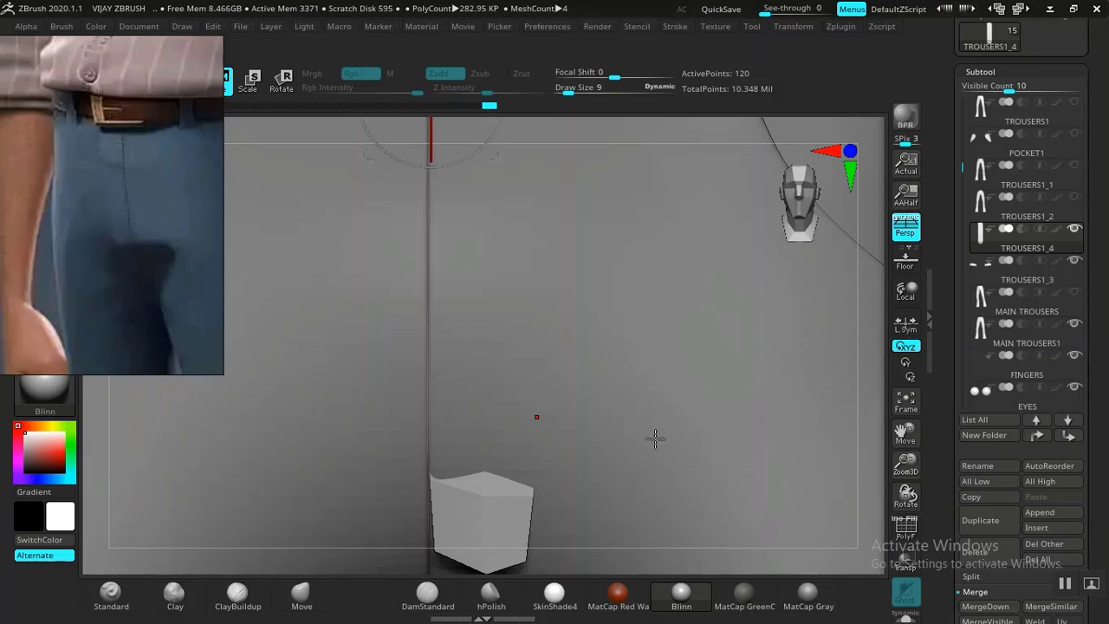
{"action": "left_click_drag", "start_coordinate": [910, 493], "coordinate": [854, 376]}
{"action": "left_click_drag", "start_coordinate": [645, 489], "coordinate": [598, 420]}
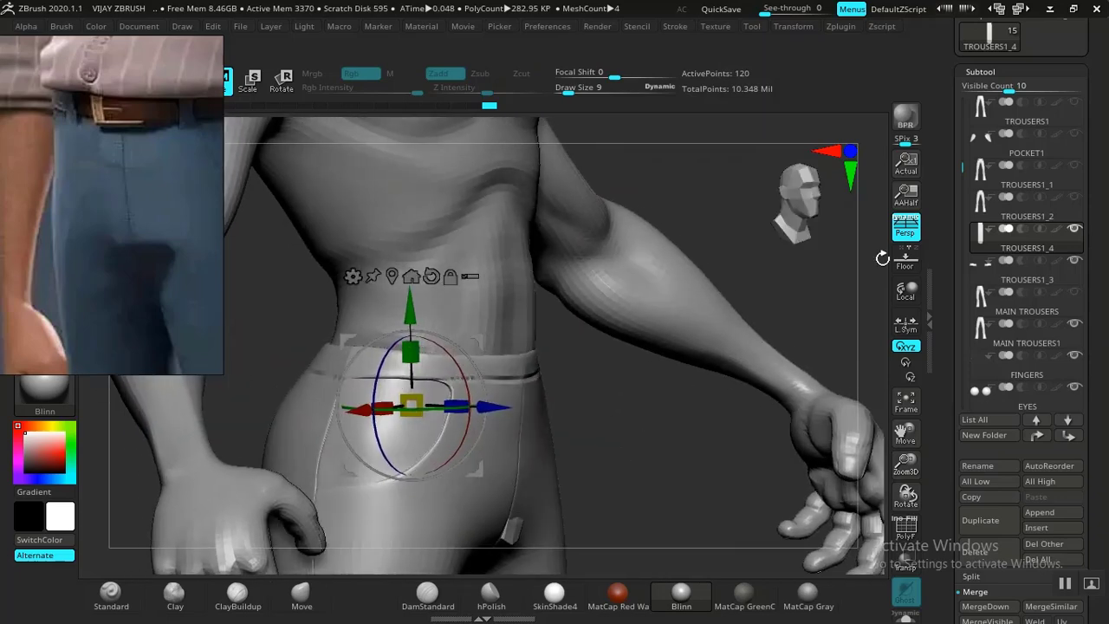
{"action": "scroll", "coordinate": [960, 170], "scroll_direction": "up", "scroll_amount": 3}
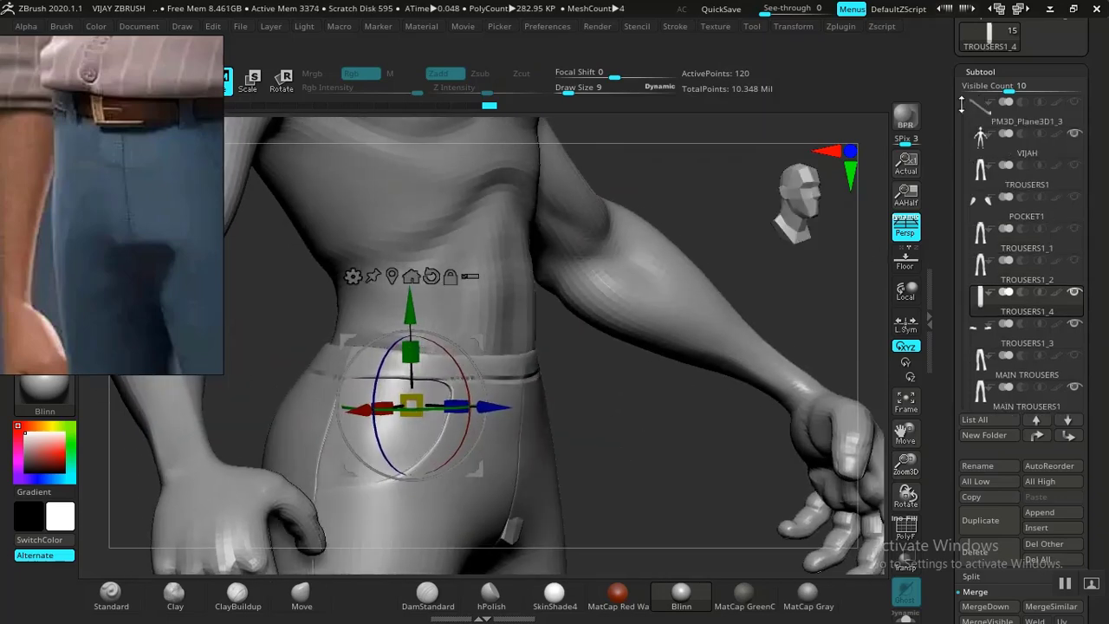
{"action": "left_click", "coordinate": [1074, 165]}
{"action": "left_click_drag", "start_coordinate": [692, 400], "coordinate": [679, 295]}
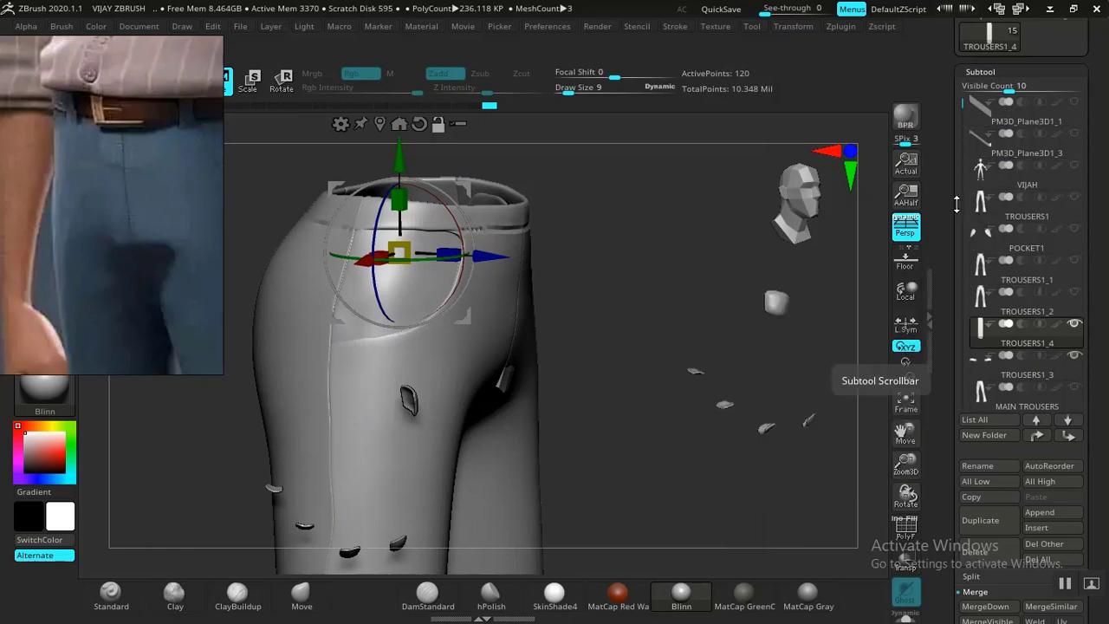
{"action": "left_click_drag", "start_coordinate": [960, 106], "coordinate": [959, 172]}
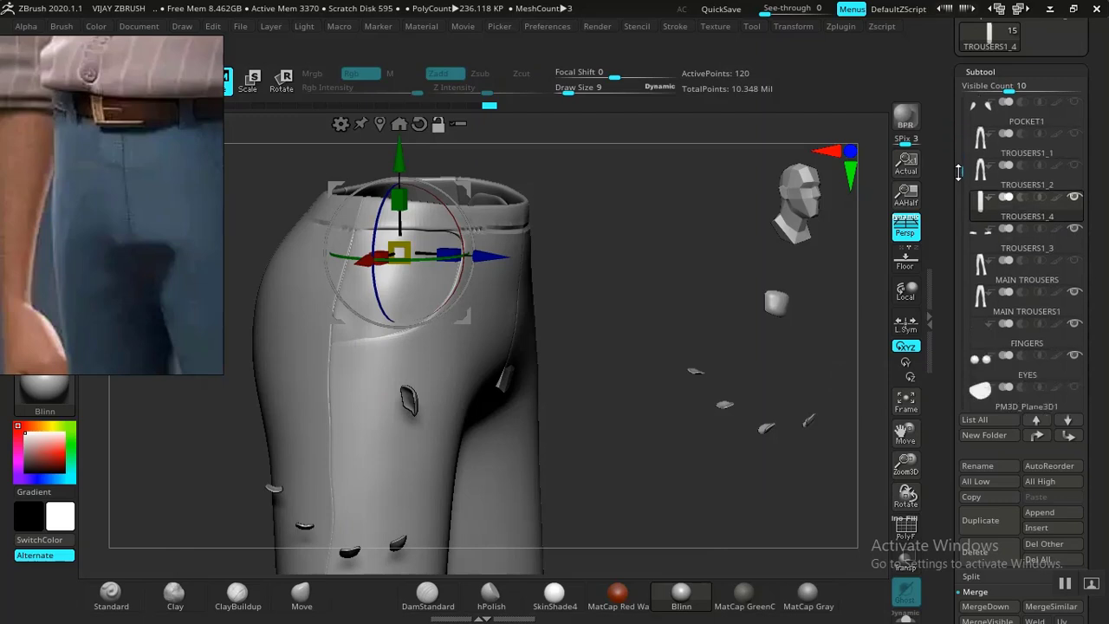
{"action": "left_click", "coordinate": [1075, 325]}
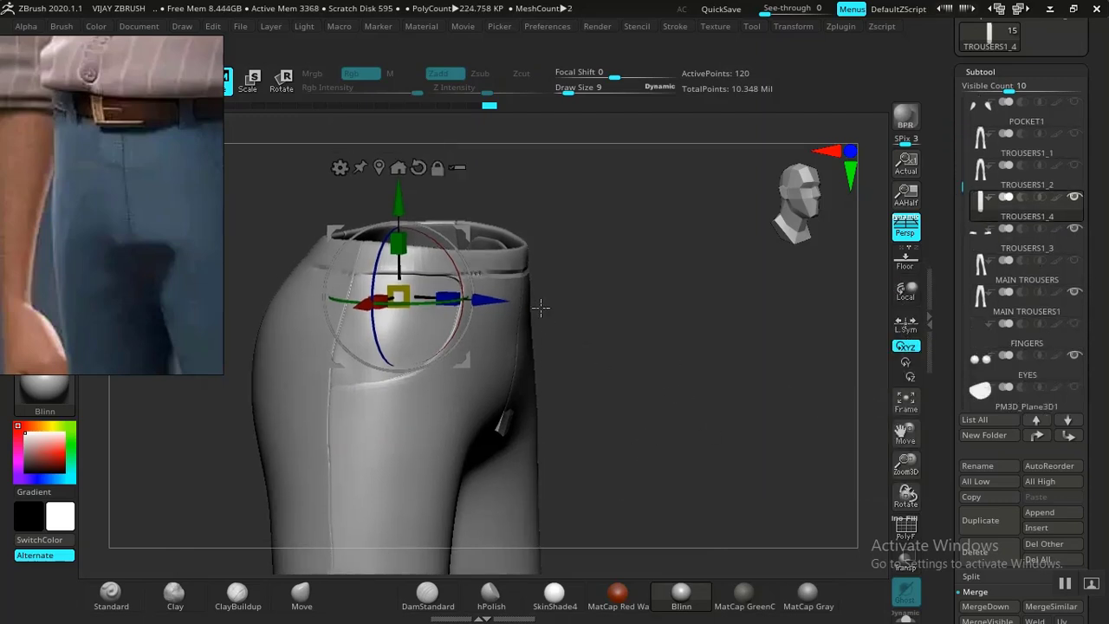
Recentre the gizmo on the strip, shift it in depth, and stretch it vertically down the trouser front.
{"action": "left_click", "coordinate": [378, 167]}
{"action": "left_click_drag", "start_coordinate": [606, 382], "coordinate": [611, 384]}
{"action": "left_click_drag", "start_coordinate": [737, 379], "coordinate": [806, 433]}
{"action": "left_click_drag", "start_coordinate": [799, 375], "coordinate": [819, 323], "text": "alt"}
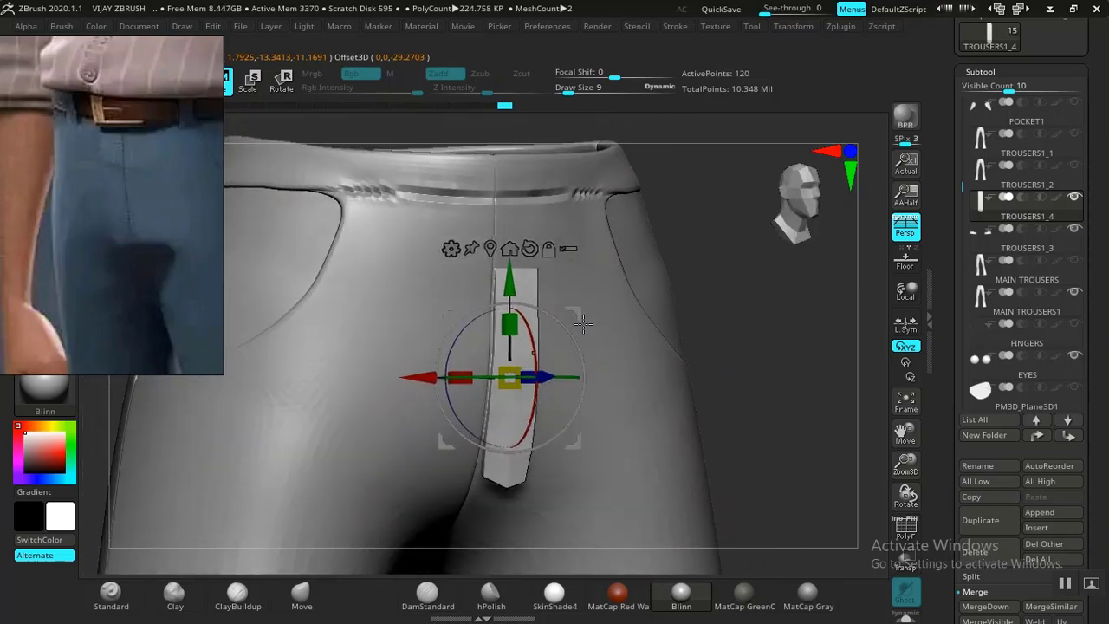
{"action": "left_click_drag", "start_coordinate": [513, 324], "coordinate": [513, 303]}
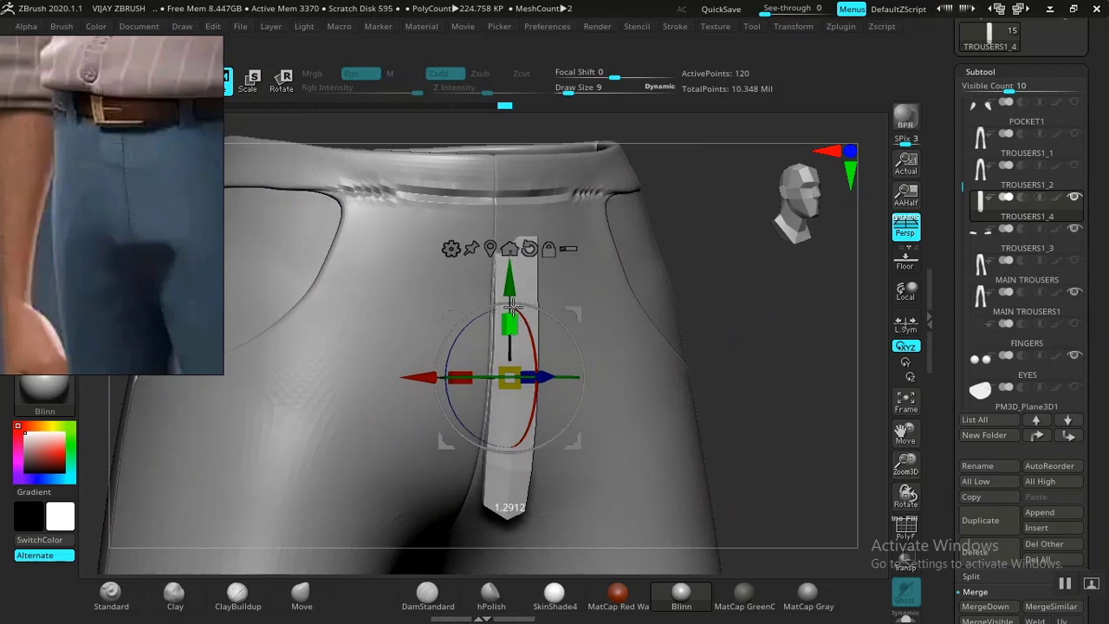
{"action": "mouse_move", "coordinate": [778, 357]}
{"action": "left_mouse_down"}
{"action": "mouse_move", "coordinate": [789, 361]}
{"action": "mouse_move", "coordinate": [733, 379]}
{"action": "left_mouse_up"}
With a slightly smaller Move brush, push the strip's top and upper part into place.
{"action": "key", "text": "q"}
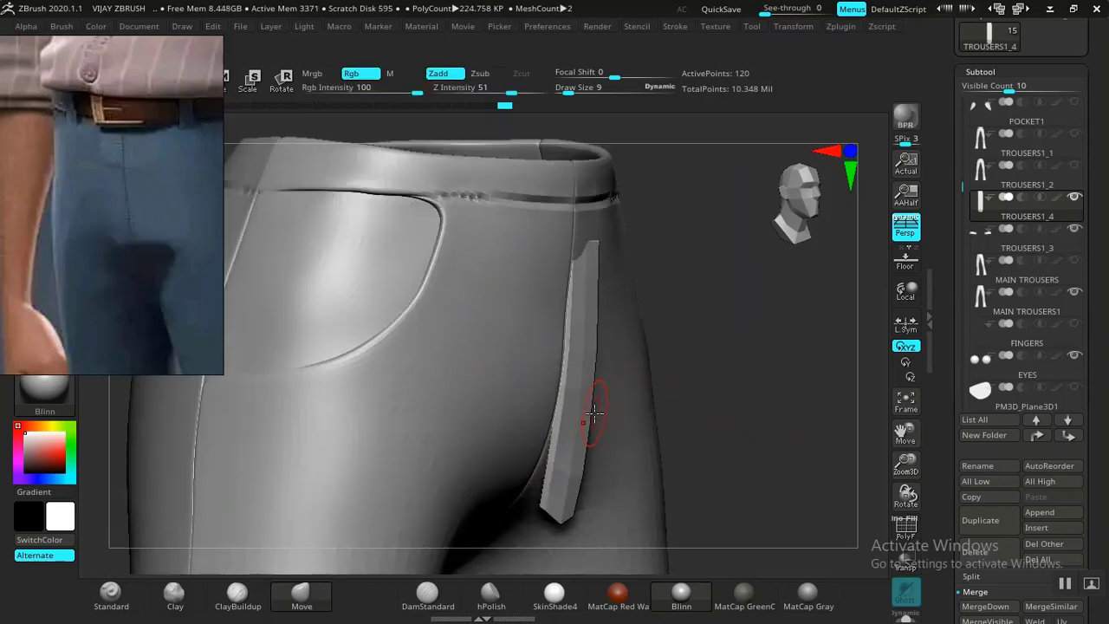
{"action": "key", "text": "bracketleft"}
{"action": "left_click_drag", "start_coordinate": [588, 237], "coordinate": [595, 239]}
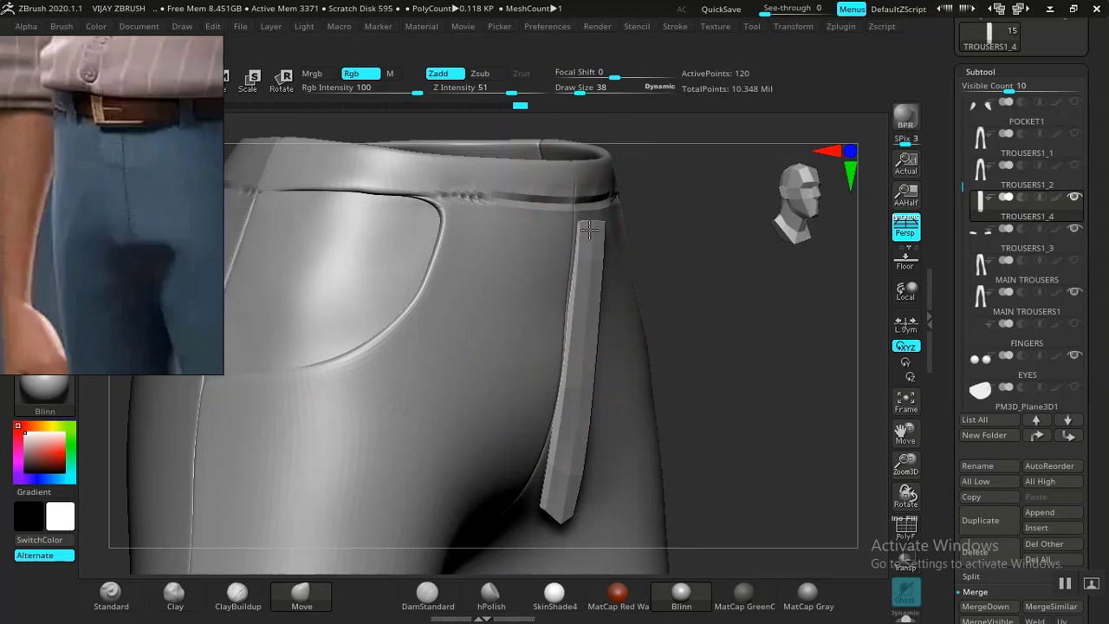
{"action": "left_click_drag", "start_coordinate": [695, 286], "coordinate": [507, 239], "text": "shift"}
{"action": "left_click_drag", "start_coordinate": [424, 300], "coordinate": [416, 300]}
{"action": "left_click_drag", "start_coordinate": [431, 223], "coordinate": [424, 210]}
Nudge the strip's middle and lower end to follow the curve toward the crotch.
{"action": "left_click_drag", "start_coordinate": [422, 377], "coordinate": [417, 379]}
{"action": "left_click_drag", "start_coordinate": [431, 466], "coordinate": [426, 468]}
{"action": "left_click_drag", "start_coordinate": [763, 372], "coordinate": [883, 331]}
{"action": "left_click_drag", "start_coordinate": [739, 356], "coordinate": [712, 378], "text": "alt"}
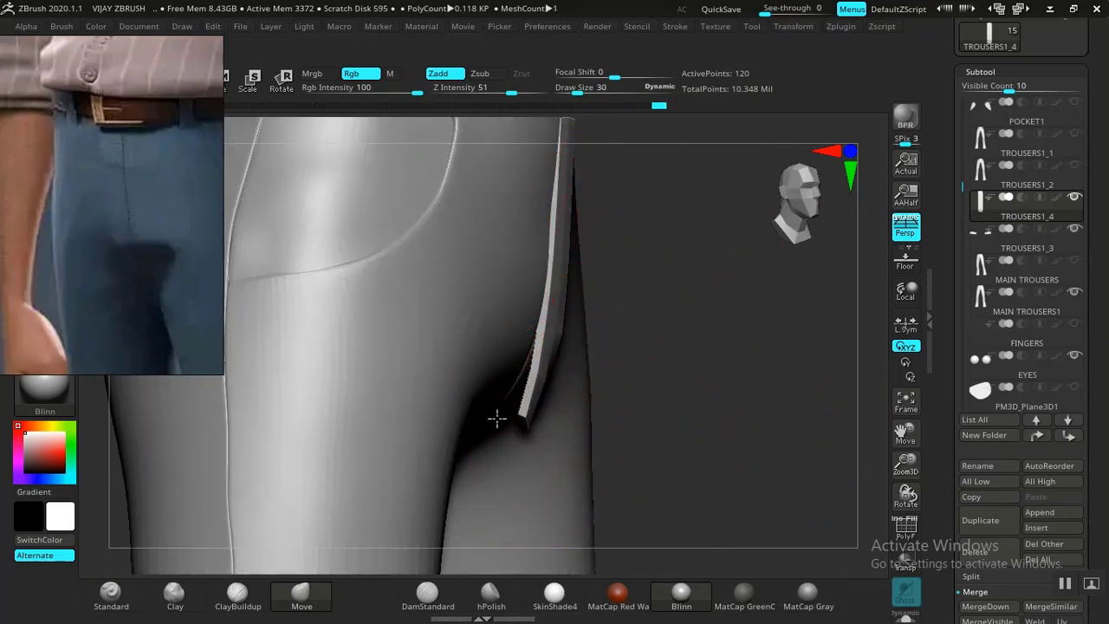
{"action": "left_click_drag", "start_coordinate": [496, 408], "coordinate": [495, 408]}
{"action": "mouse_move", "coordinate": [660, 371]}
{"action": "left_mouse_down"}
{"action": "mouse_move", "coordinate": [673, 270]}
{"action": "mouse_move", "coordinate": [667, 292]}
{"action": "left_mouse_up"}
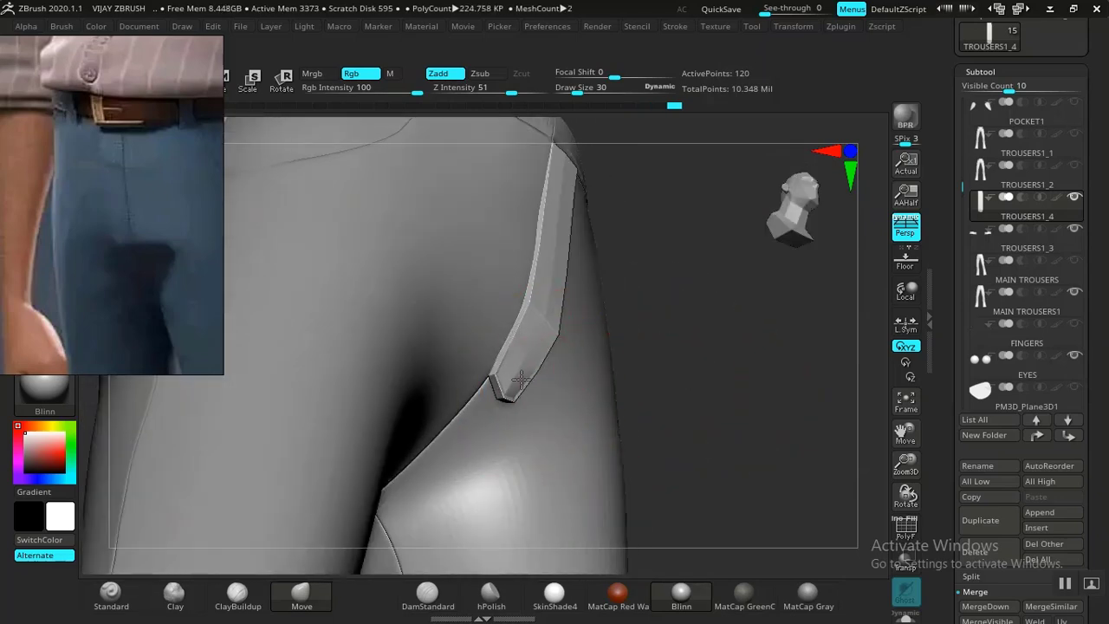
{"action": "mouse_move", "coordinate": [746, 363]}
{"action": "left_mouse_down"}
{"action": "mouse_move", "coordinate": [644, 376]}
{"action": "mouse_move", "coordinate": [666, 364]}
{"action": "mouse_move", "coordinate": [651, 379]}
{"action": "left_mouse_up"}
Subdivide the strip twice to round its ends and shrink the brush to 16.
{"action": "key", "text": "ctrl+d"}
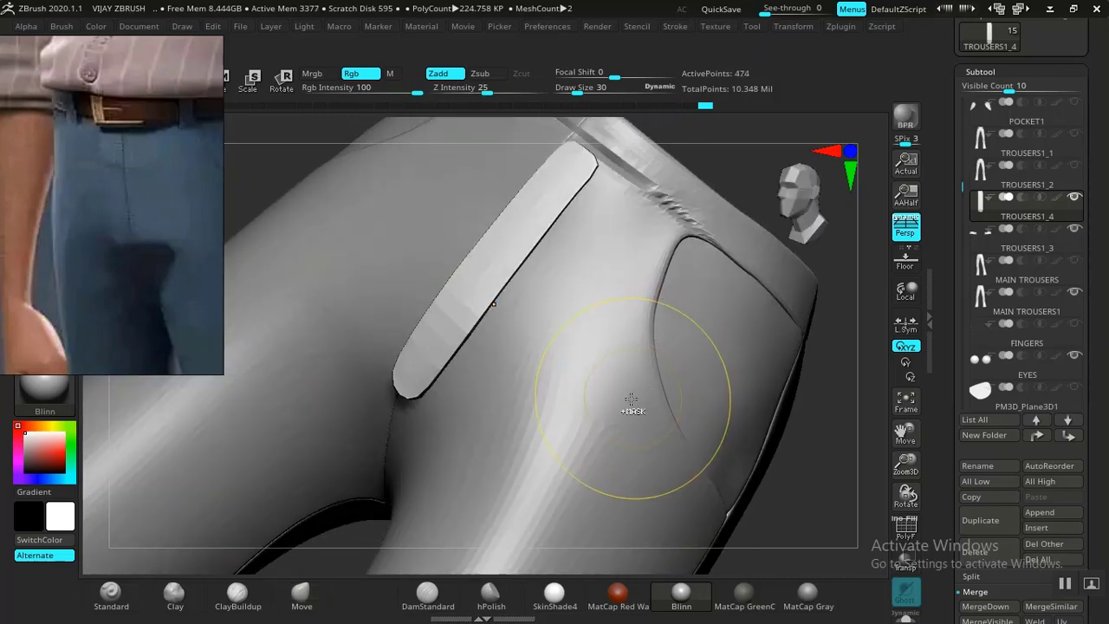
{"action": "key", "text": "ctrl+d"}
{"action": "mouse_move", "coordinate": [812, 475]}
{"action": "left_mouse_down"}
{"action": "mouse_move", "coordinate": [859, 503]}
{"action": "mouse_move", "coordinate": [681, 428]}
{"action": "mouse_move", "coordinate": [618, 371]}
{"action": "mouse_move", "coordinate": [664, 421]}
{"action": "mouse_move", "coordinate": [713, 280]}
{"action": "mouse_move", "coordinate": [647, 306]}
{"action": "left_mouse_up"}
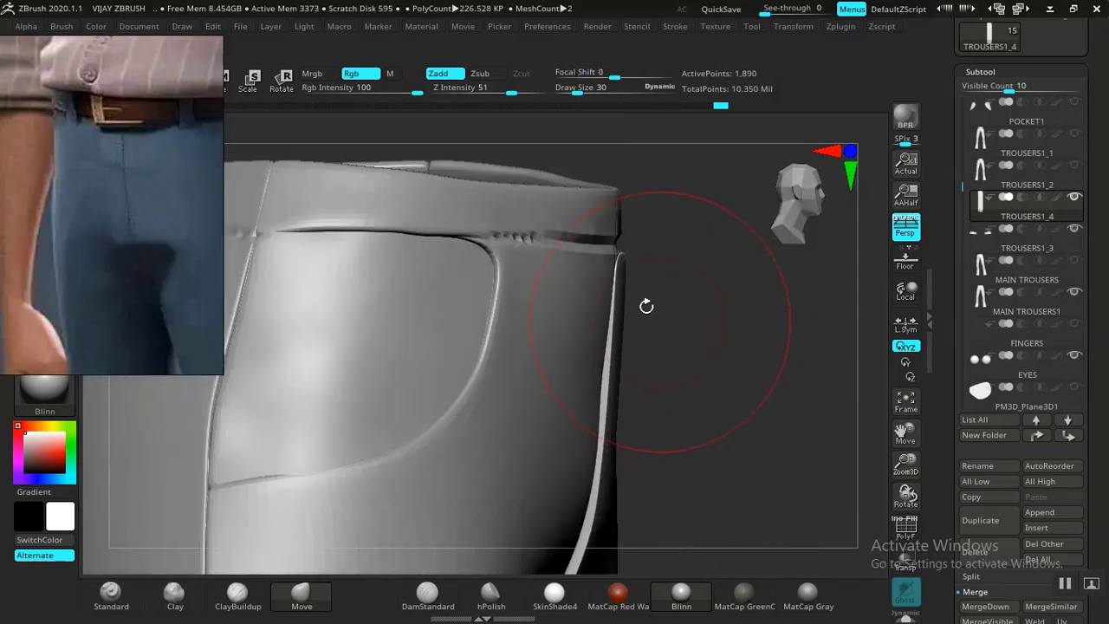
{"action": "key", "text": "space"}
{"action": "mouse_move", "coordinate": [629, 258]}
{"action": "left_mouse_down"}
{"action": "mouse_move", "coordinate": [630, 269]}
{"action": "mouse_move", "coordinate": [596, 268]}
{"action": "left_mouse_up"}
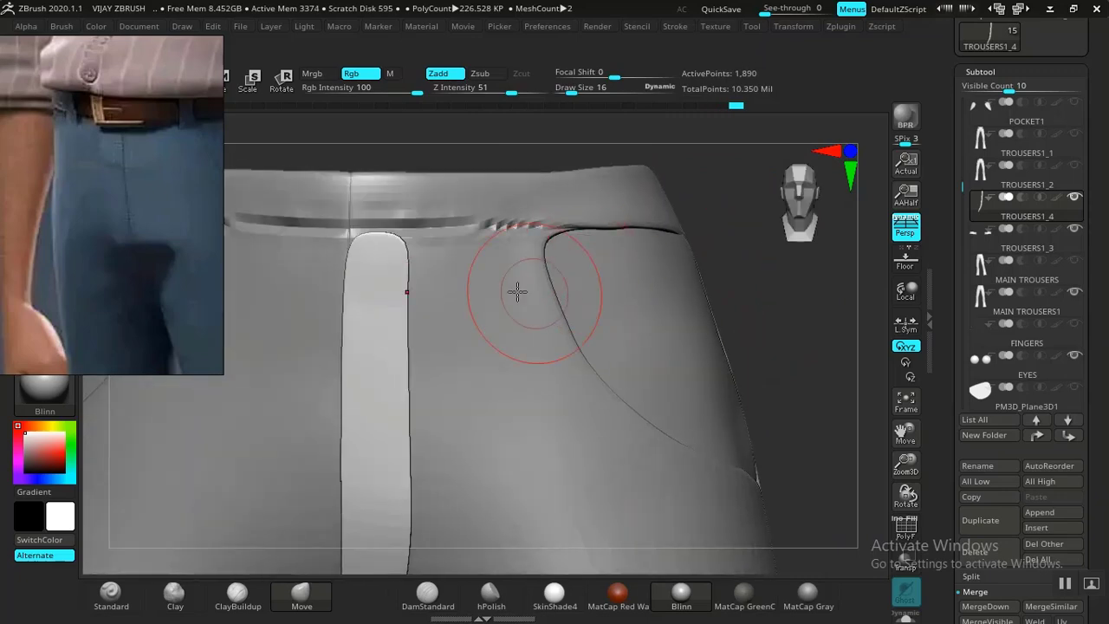
Reshape the strip's top at the waistband, undoing the last stroke.
{"action": "mouse_move", "coordinate": [774, 297]}
{"action": "left_mouse_down"}
{"action": "mouse_move", "coordinate": [832, 339]}
{"action": "mouse_move", "coordinate": [687, 361]}
{"action": "mouse_move", "coordinate": [715, 347]}
{"action": "left_mouse_up"}
{"action": "left_click_drag", "start_coordinate": [751, 350], "coordinate": [700, 405]}
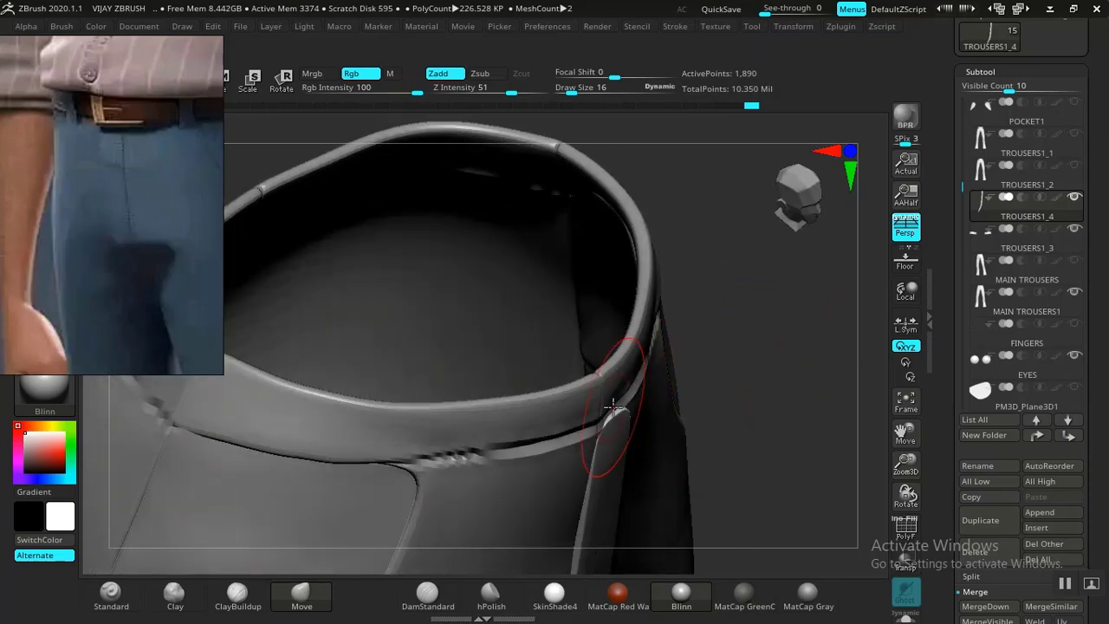
{"action": "left_click_drag", "start_coordinate": [607, 436], "coordinate": [625, 418]}
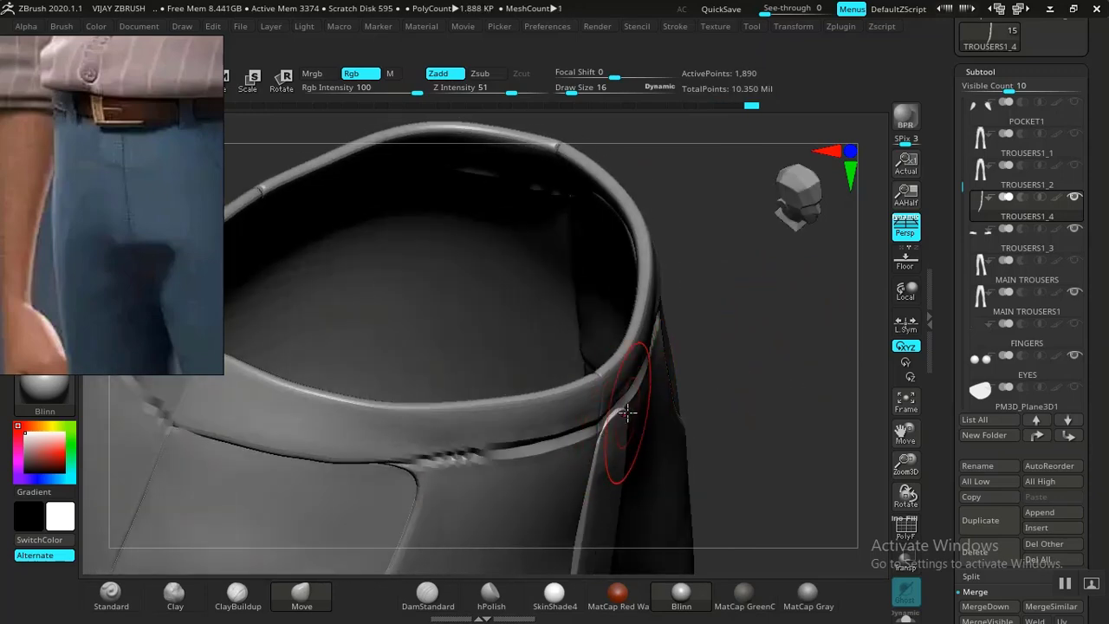
{"action": "mouse_move", "coordinate": [751, 358]}
{"action": "left_mouse_down", "text": "alt"}
{"action": "mouse_move", "coordinate": [724, 138]}
{"action": "mouse_move", "coordinate": [745, 310]}
{"action": "mouse_move", "coordinate": [757, 223]}
{"action": "mouse_move", "coordinate": [708, 425]}
{"action": "mouse_move", "coordinate": [732, 369]}
{"action": "mouse_move", "coordinate": [752, 367]}
{"action": "left_mouse_up", "text": "alt"}
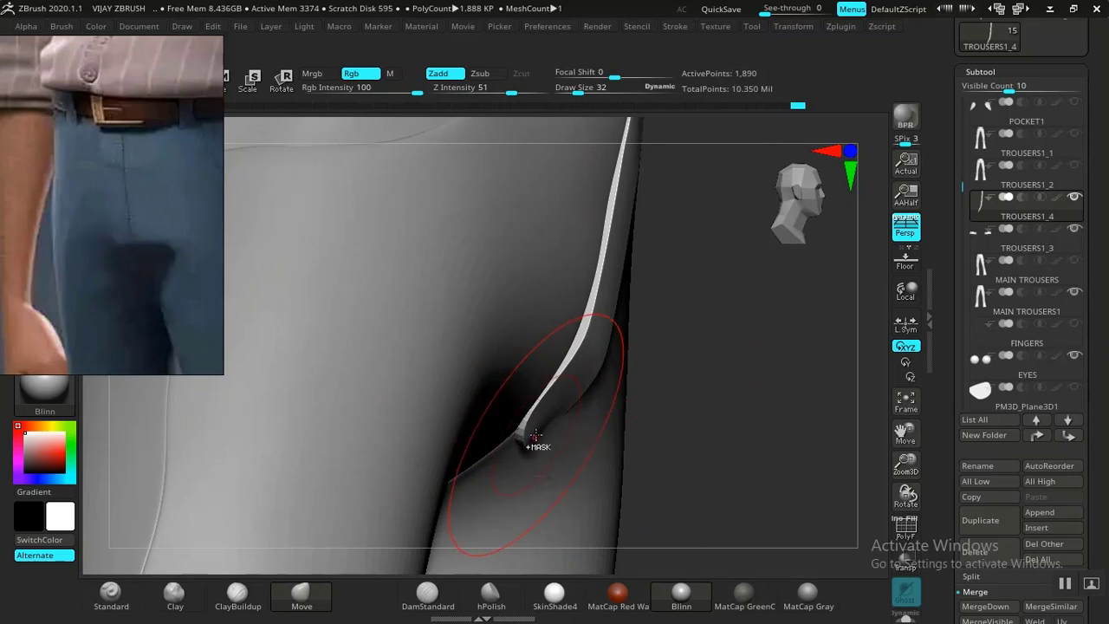
{"action": "key", "text": "ctrl+z"}
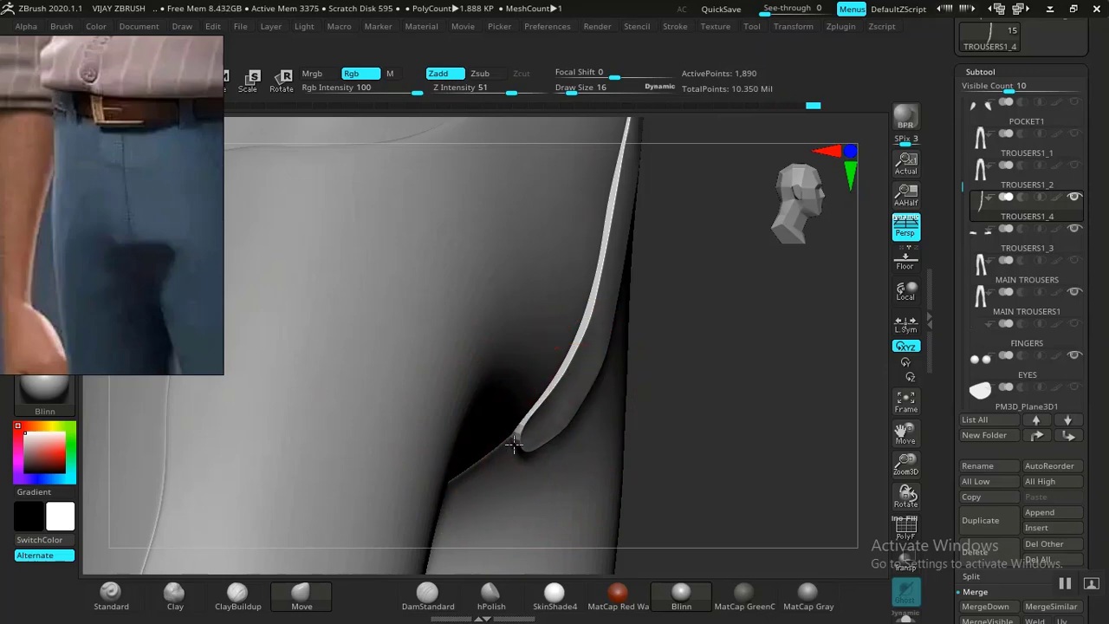
{"action": "mouse_move", "coordinate": [507, 444]}
{"action": "right_mouse_down"}
{"action": "mouse_move", "coordinate": [661, 391]}
{"action": "mouse_move", "coordinate": [664, 317]}
{"action": "mouse_move", "coordinate": [695, 237]}
{"action": "mouse_move", "coordinate": [650, 364]}
{"action": "mouse_move", "coordinate": [712, 449]}
{"action": "mouse_move", "coordinate": [743, 456]}
{"action": "mouse_move", "coordinate": [447, 458]}
{"action": "right_mouse_up"}
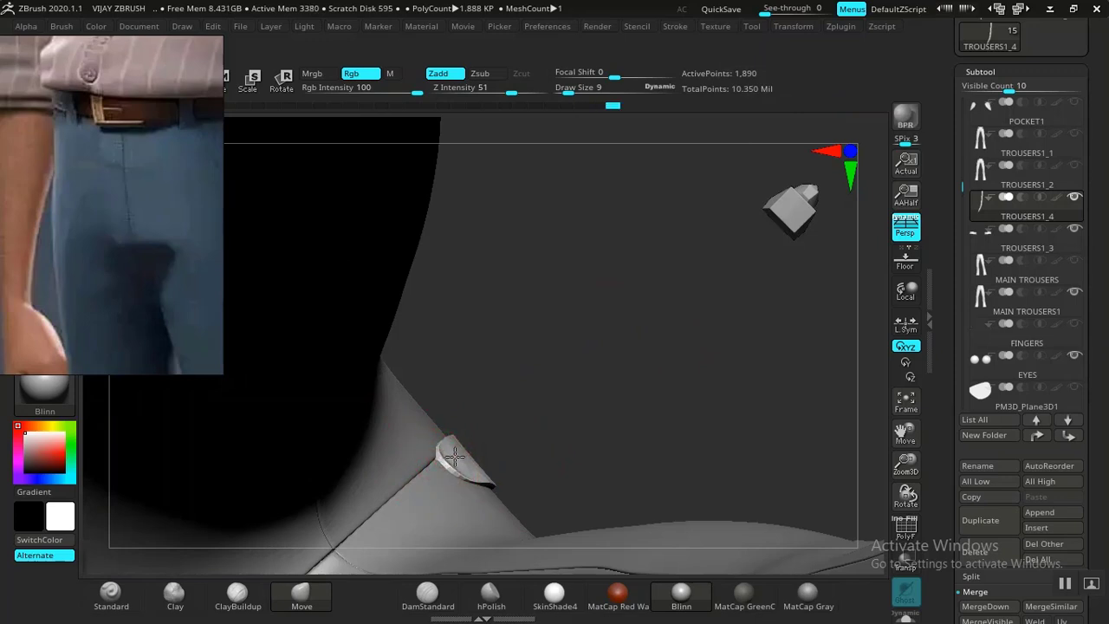
{"action": "left_click_drag", "start_coordinate": [663, 334], "coordinate": [589, 495]}
{"action": "mouse_move", "coordinate": [769, 391]}
{"action": "left_mouse_down"}
{"action": "mouse_move", "coordinate": [775, 413]}
{"action": "mouse_move", "coordinate": [632, 358]}
{"action": "mouse_move", "coordinate": [626, 416]}
{"action": "mouse_move", "coordinate": [638, 329]}
{"action": "mouse_move", "coordinate": [602, 309]}
{"action": "left_mouse_up"}
With brush size 22, ClipCurve-trim the strip along the fly and push its edge outward.
{"action": "key", "text": "bracketright"}
{"action": "key", "text": "bracketright"}
{"action": "key", "text": "bracketright"}
{"action": "mouse_move", "coordinate": [640, 299]}
{"action": "left_mouse_down"}
{"action": "mouse_move", "coordinate": [668, 304]}
{"action": "mouse_move", "coordinate": [618, 300]}
{"action": "mouse_move", "coordinate": [638, 318]}
{"action": "mouse_move", "coordinate": [611, 317]}
{"action": "mouse_move", "coordinate": [783, 384]}
{"action": "mouse_move", "coordinate": [723, 321]}
{"action": "mouse_move", "coordinate": [710, 328]}
{"action": "left_mouse_up"}
{"action": "left_click_drag", "start_coordinate": [622, 372], "coordinate": [552, 294]}
{"action": "mouse_move", "coordinate": [593, 229]}
{"action": "left_mouse_down", "text": "ctrl+shift"}
{"action": "mouse_move", "coordinate": [468, 555]}
{"action": "mouse_move", "coordinate": [423, 502]}
{"action": "mouse_move", "coordinate": [409, 177]}
{"action": "left_mouse_up", "text": "ctrl+shift"}
{"action": "mouse_move", "coordinate": [681, 292]}
{"action": "left_mouse_down"}
{"action": "mouse_move", "coordinate": [727, 363]}
{"action": "mouse_move", "coordinate": [566, 376]}
{"action": "mouse_move", "coordinate": [699, 378]}
{"action": "mouse_move", "coordinate": [706, 405]}
{"action": "mouse_move", "coordinate": [637, 380]}
{"action": "left_mouse_up"}
{"action": "mouse_move", "coordinate": [723, 352]}
{"action": "left_mouse_down"}
{"action": "mouse_move", "coordinate": [649, 309]}
{"action": "mouse_move", "coordinate": [656, 259]}
{"action": "left_mouse_up"}
{"action": "mouse_move", "coordinate": [735, 279]}
{"action": "left_mouse_down"}
{"action": "mouse_move", "coordinate": [659, 281]}
{"action": "mouse_move", "coordinate": [705, 280]}
{"action": "mouse_move", "coordinate": [691, 287]}
{"action": "left_mouse_up"}
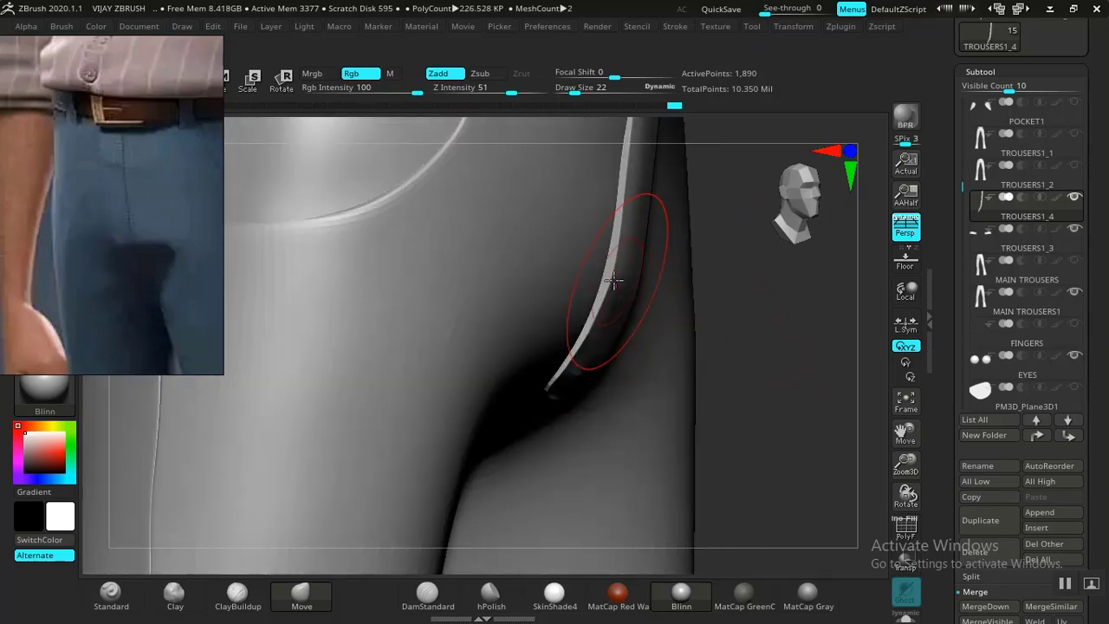
Enlarge the brush to 38, shift the strip slightly from a front view, and switch to Smooth.
{"action": "left_click_drag", "start_coordinate": [774, 329], "coordinate": [699, 324]}
{"action": "left_click_drag", "start_coordinate": [849, 337], "coordinate": [672, 305], "text": "alt"}
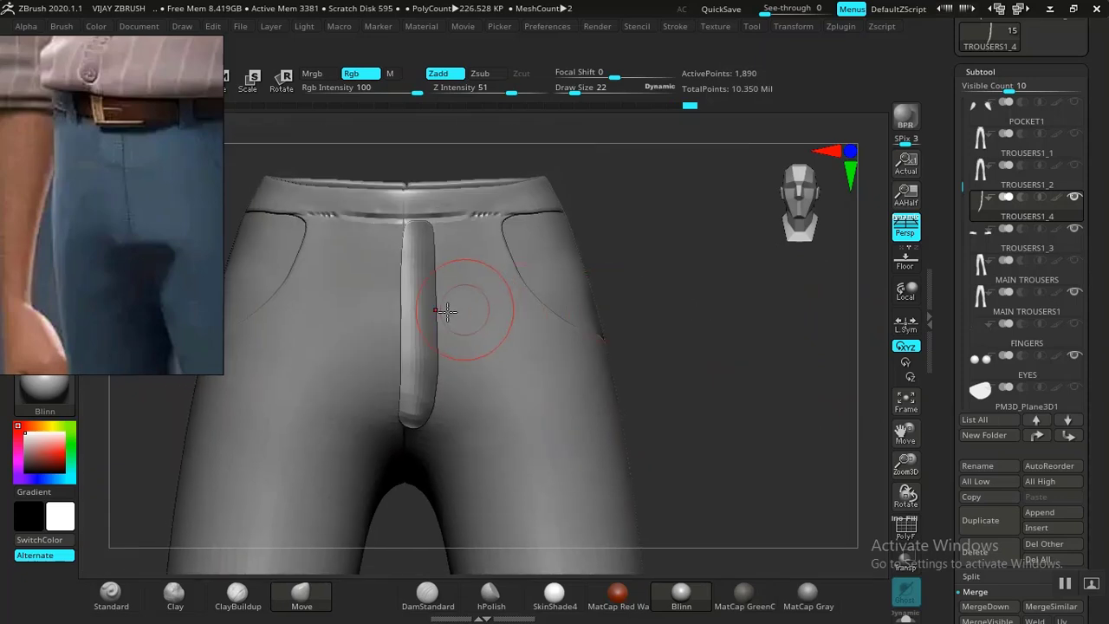
{"action": "key", "text": "bracketright"}
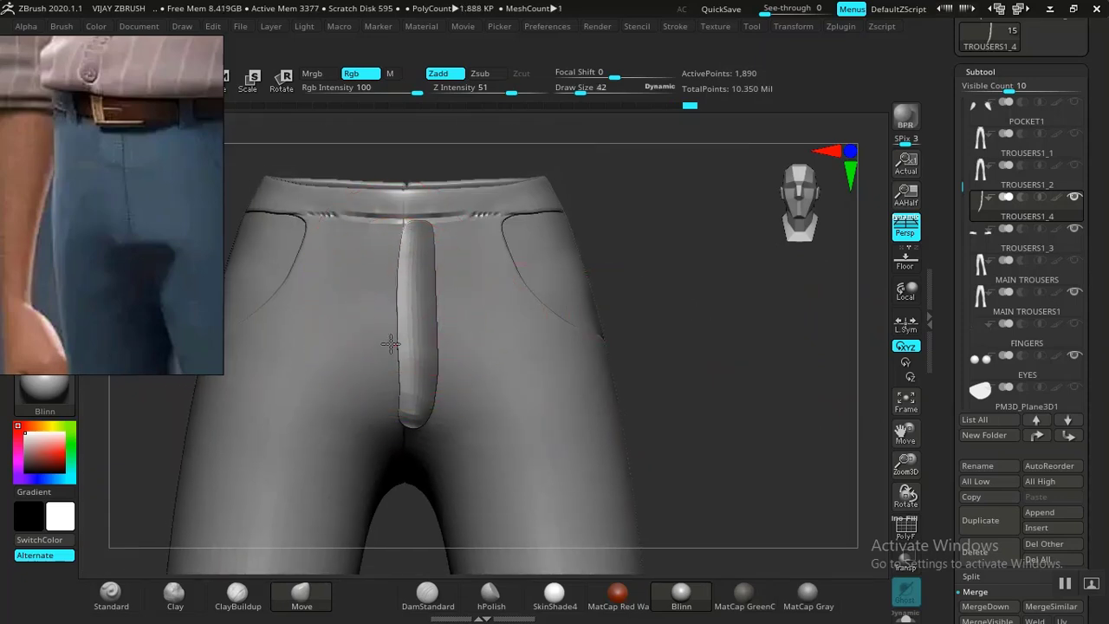
{"action": "left_click_drag", "start_coordinate": [397, 383], "coordinate": [394, 385]}
{"action": "left_click_drag", "start_coordinate": [730, 402], "coordinate": [745, 357]}
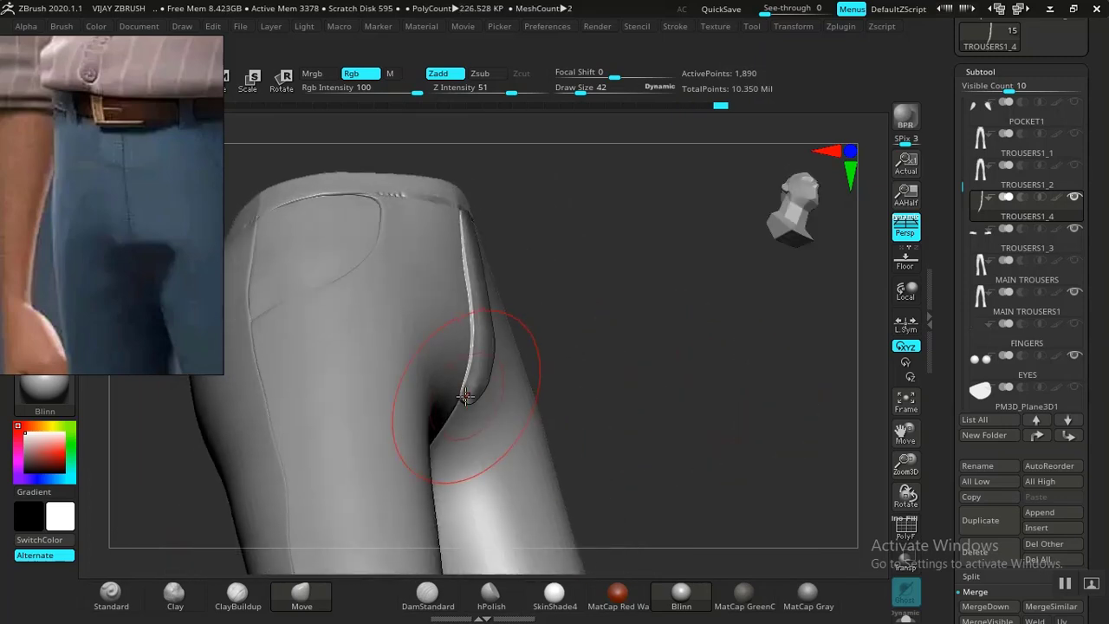
{"action": "left_click_drag", "start_coordinate": [719, 418], "coordinate": [629, 396], "text": "alt"}
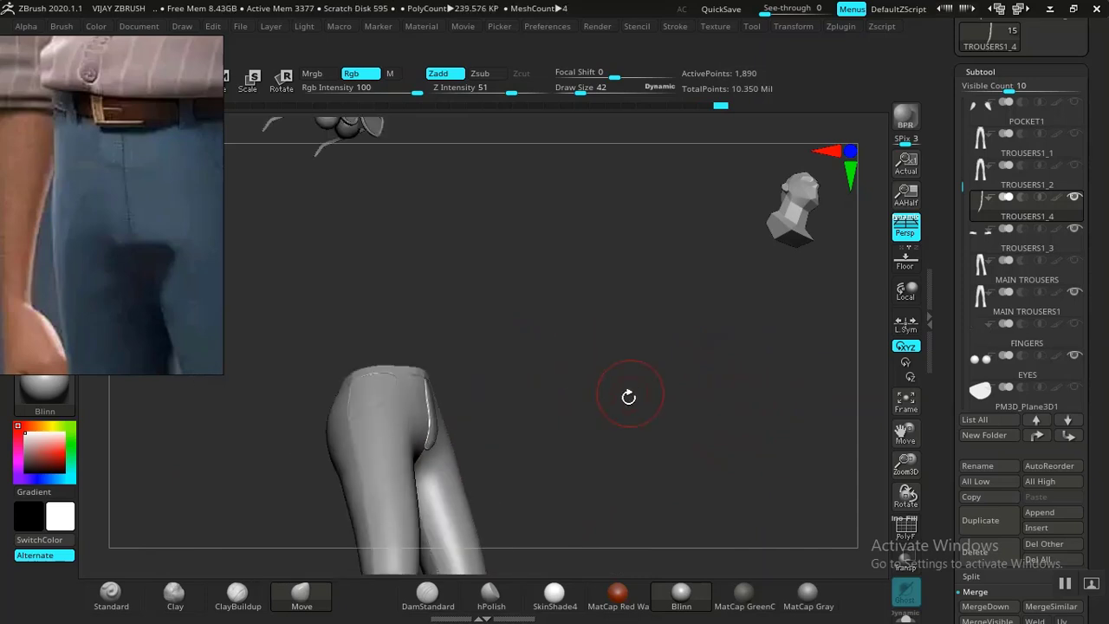
{"action": "left_click_drag", "start_coordinate": [648, 433], "coordinate": [702, 318], "text": "shift"}
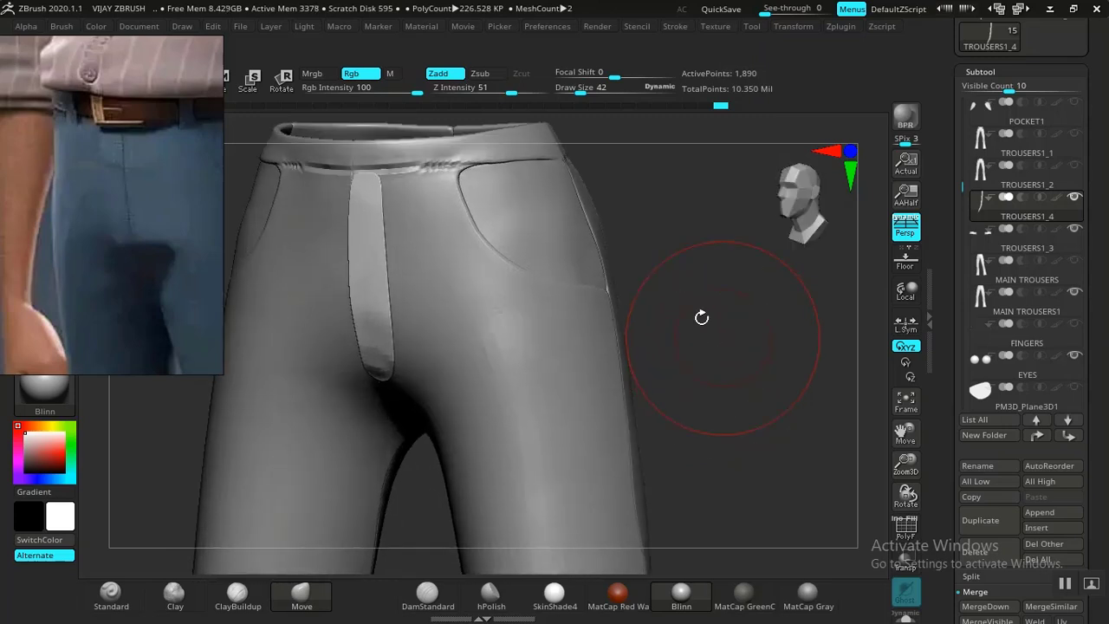
{"action": "mouse_move", "coordinate": [772, 323]}
{"action": "left_mouse_down"}
{"action": "mouse_move", "coordinate": [760, 339]}
{"action": "mouse_move", "coordinate": [731, 339]}
{"action": "left_mouse_up"}
{"action": "mouse_move", "coordinate": [739, 376]}
{"action": "left_mouse_down", "text": "alt"}
{"action": "mouse_move", "coordinate": [779, 338]}
{"action": "mouse_move", "coordinate": [713, 376]}
{"action": "mouse_move", "coordinate": [730, 327]}
{"action": "mouse_move", "coordinate": [730, 460]}
{"action": "mouse_move", "coordinate": [717, 409]}
{"action": "left_mouse_up", "text": "alt"}
{"action": "key", "text": "shift"}
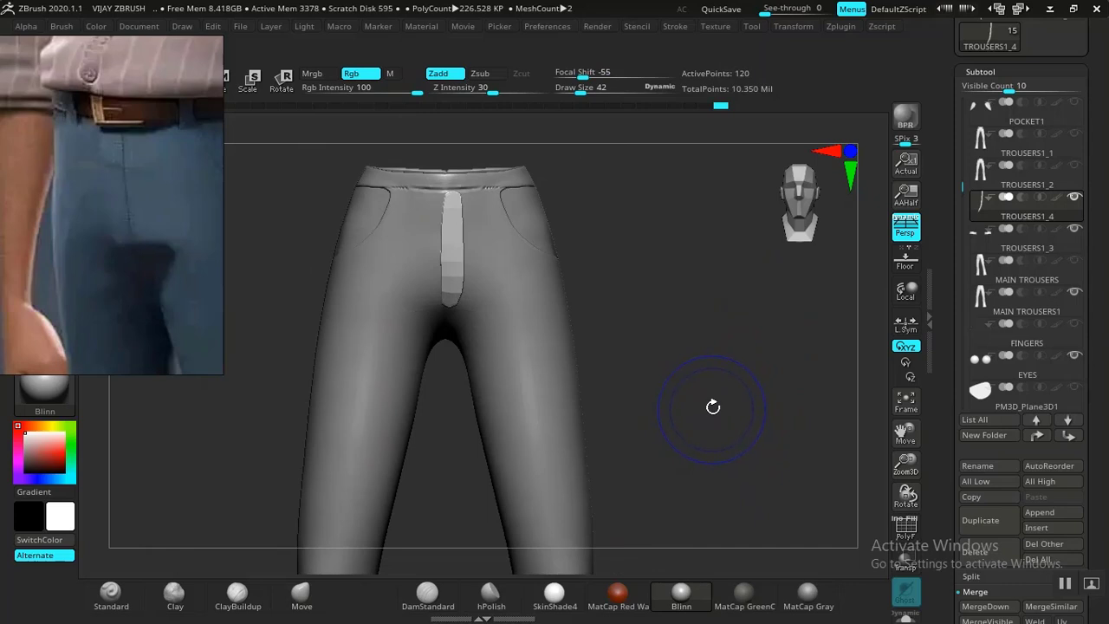
{"action": "left_click_drag", "start_coordinate": [721, 394], "coordinate": [725, 324], "text": "alt"}
{"action": "left_click_drag", "start_coordinate": [701, 376], "coordinate": [727, 307], "text": "alt"}
{"action": "left_click_drag", "start_coordinate": [742, 404], "coordinate": [762, 494], "text": "alt"}
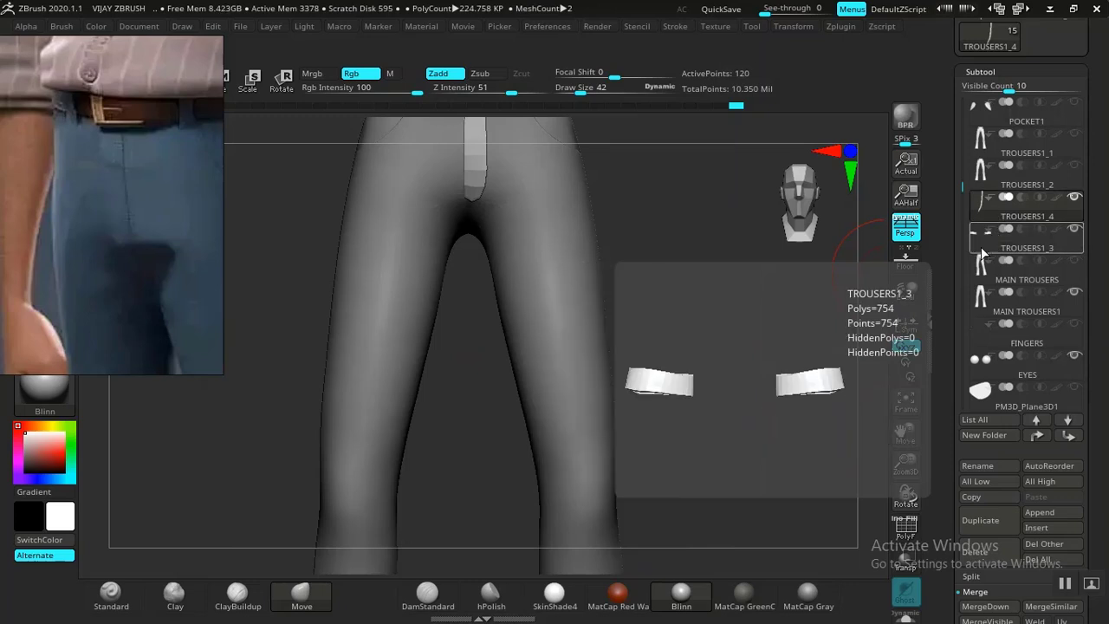
MergeDown the cuffs subtool into its neighbour and confirm.
{"action": "scroll", "coordinate": [960, 299], "scroll_direction": "down", "scroll_amount": 5}
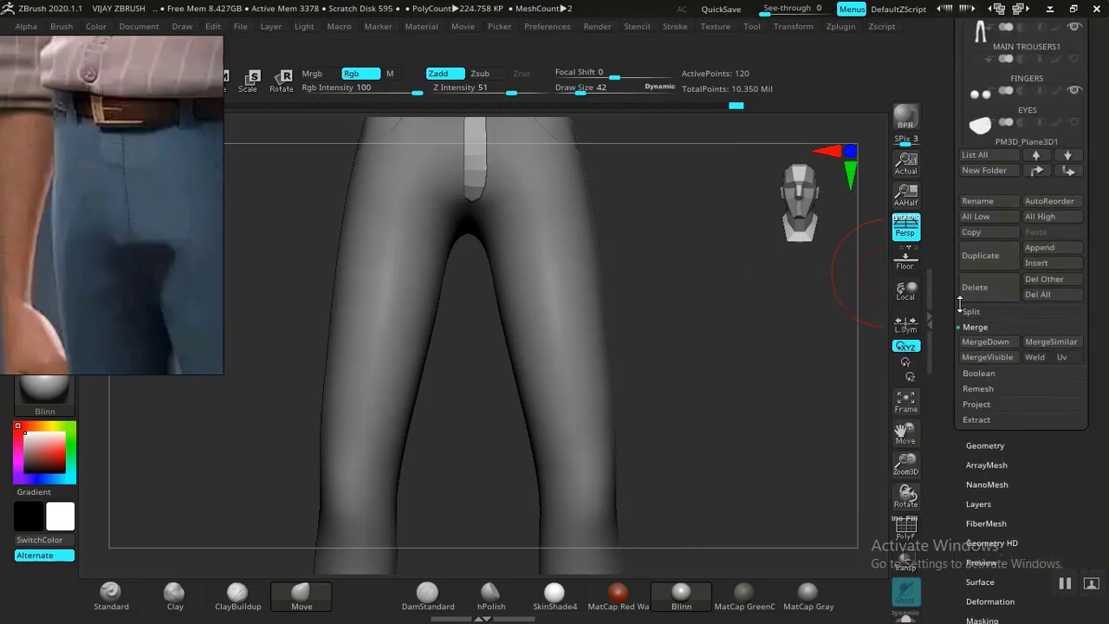
{"action": "left_click", "coordinate": [982, 342]}
{"action": "left_click", "coordinate": [839, 377]}
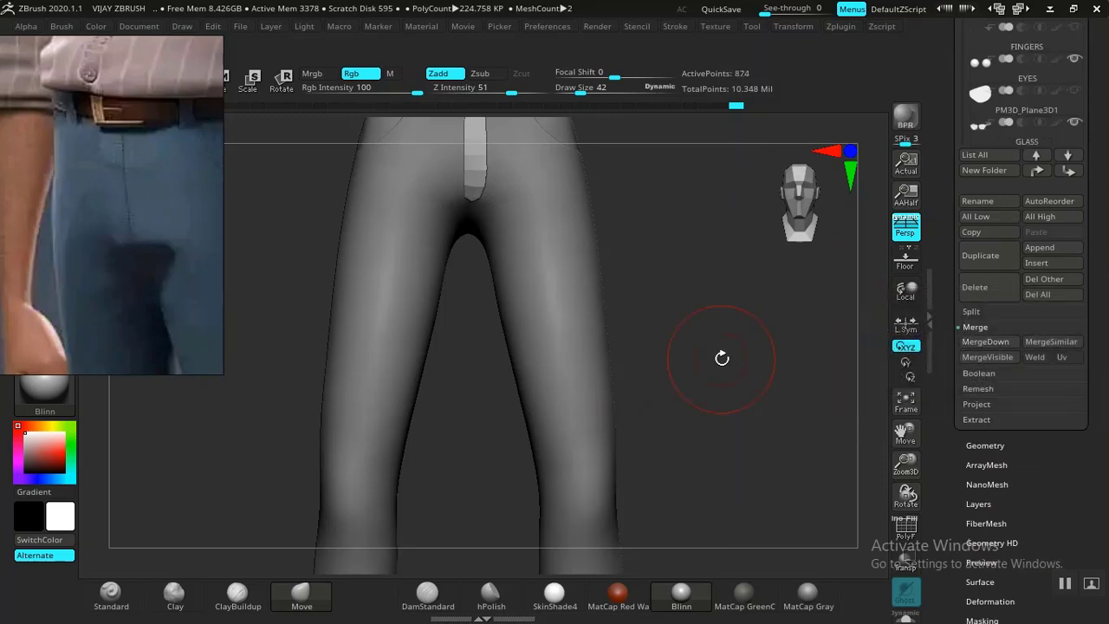
Move TROUSERS1_4 below MAIN TROUSERS, then drop MAIN TROUSERS1 to a lower subdivision level.
{"action": "scroll", "coordinate": [943, 300], "scroll_direction": "up", "scroll_amount": 4}
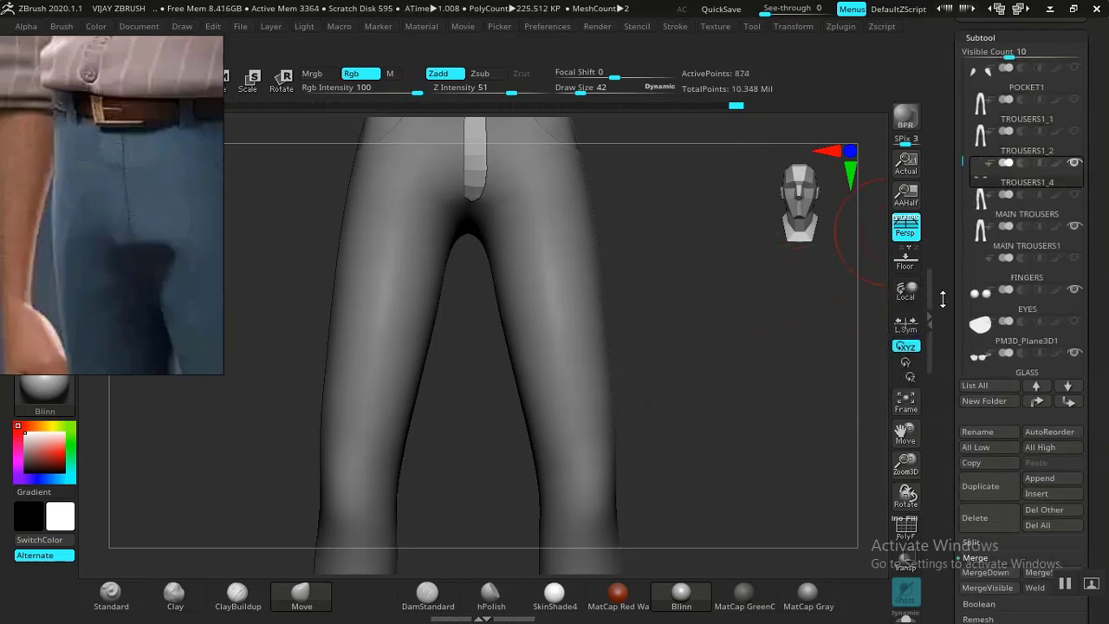
{"action": "mouse_move", "coordinate": [1024, 178]}
{"action": "left_mouse_down"}
{"action": "mouse_move", "coordinate": [1024, 220]}
{"action": "mouse_move", "coordinate": [1011, 225]}
{"action": "left_mouse_up"}
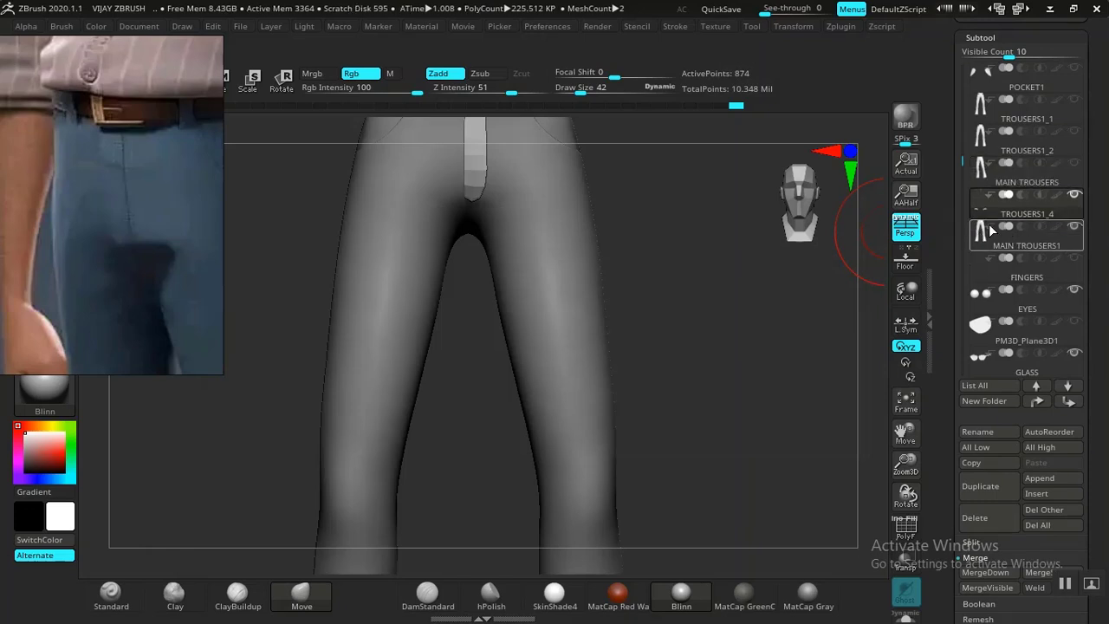
{"action": "mouse_move", "coordinate": [997, 228]}
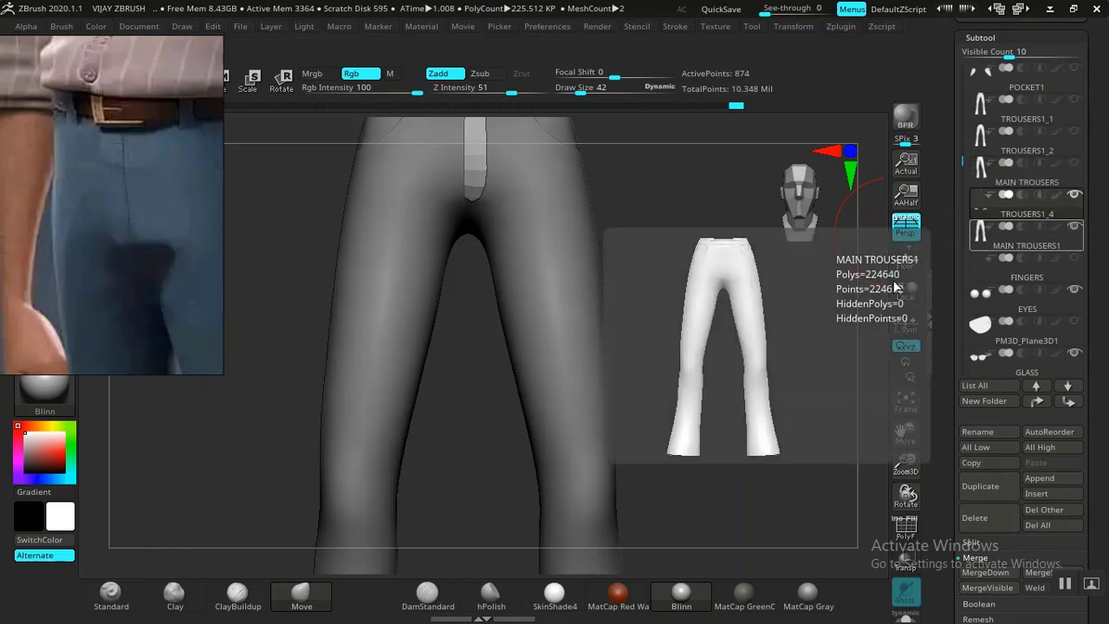
{"action": "left_click", "coordinate": [997, 251]}
{"action": "mouse_move", "coordinate": [706, 351]}
{"action": "left_mouse_down"}
{"action": "mouse_move", "coordinate": [736, 382]}
{"action": "mouse_move", "coordinate": [633, 382]}
{"action": "mouse_move", "coordinate": [737, 373]}
{"action": "mouse_move", "coordinate": [758, 398]}
{"action": "mouse_move", "coordinate": [827, 384]}
{"action": "mouse_move", "coordinate": [663, 386]}
{"action": "mouse_move", "coordinate": [768, 414]}
{"action": "mouse_move", "coordinate": [772, 374]}
{"action": "mouse_move", "coordinate": [790, 393]}
{"action": "mouse_move", "coordinate": [789, 376]}
{"action": "mouse_move", "coordinate": [703, 391]}
{"action": "mouse_move", "coordinate": [774, 387]}
{"action": "left_mouse_up"}
{"action": "key", "text": "shift+d"}
{"action": "key", "text": "shift+d"}
Show the trousers' polyframe and run UV Master Unwrap with Symmetry off and Polygroups on.
{"action": "key", "text": "f"}
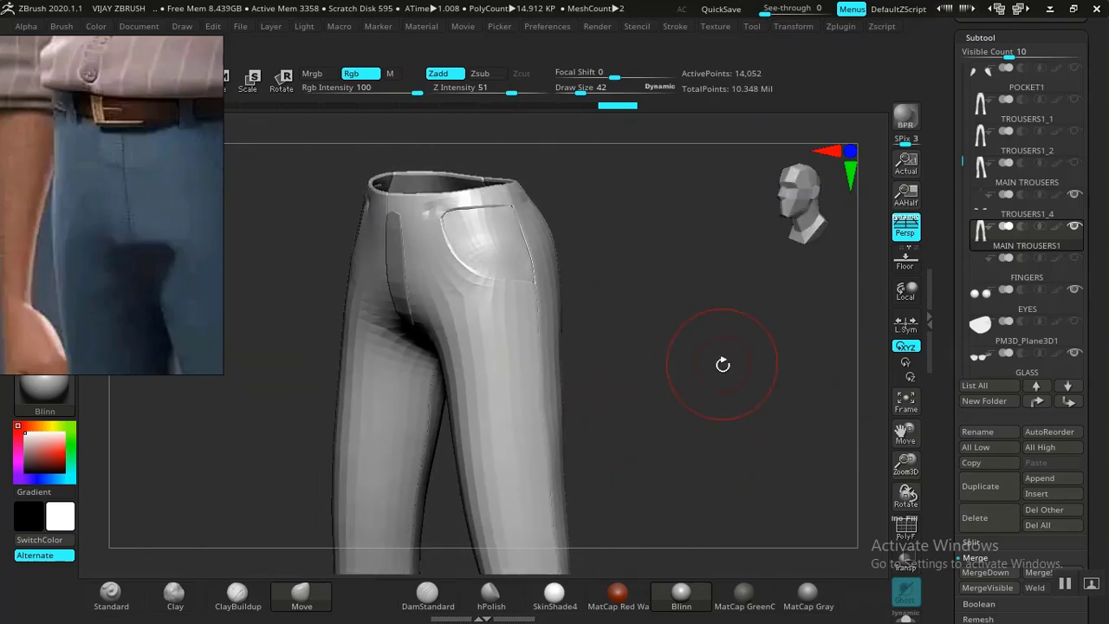
{"action": "key", "text": "shift+f"}
{"action": "left_click_drag", "start_coordinate": [731, 453], "coordinate": [826, 425]}
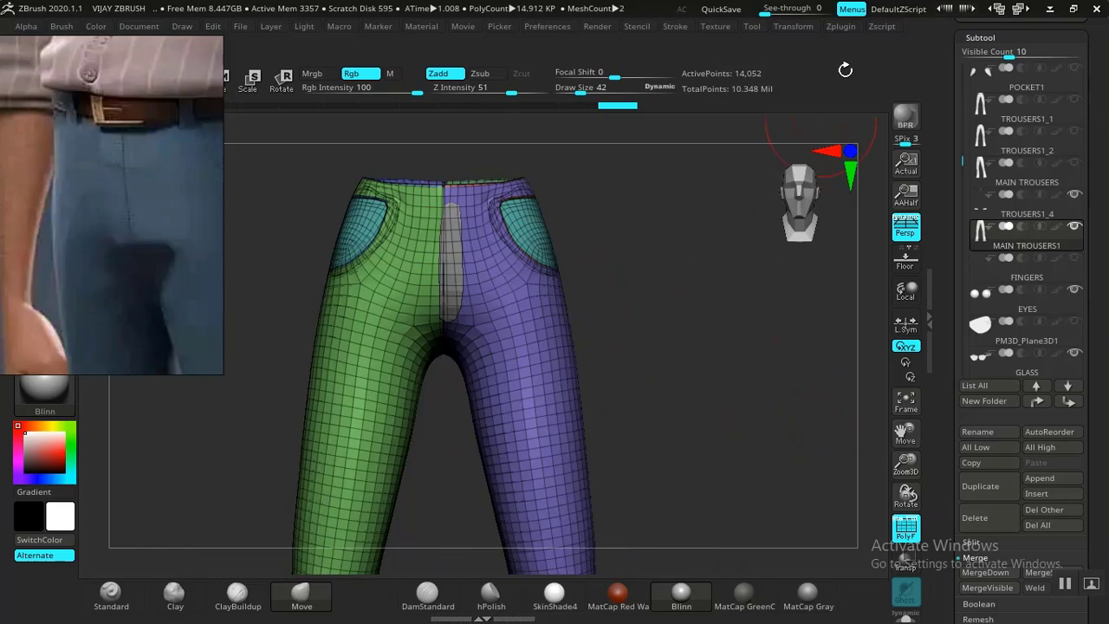
{"action": "left_click", "coordinate": [848, 27]}
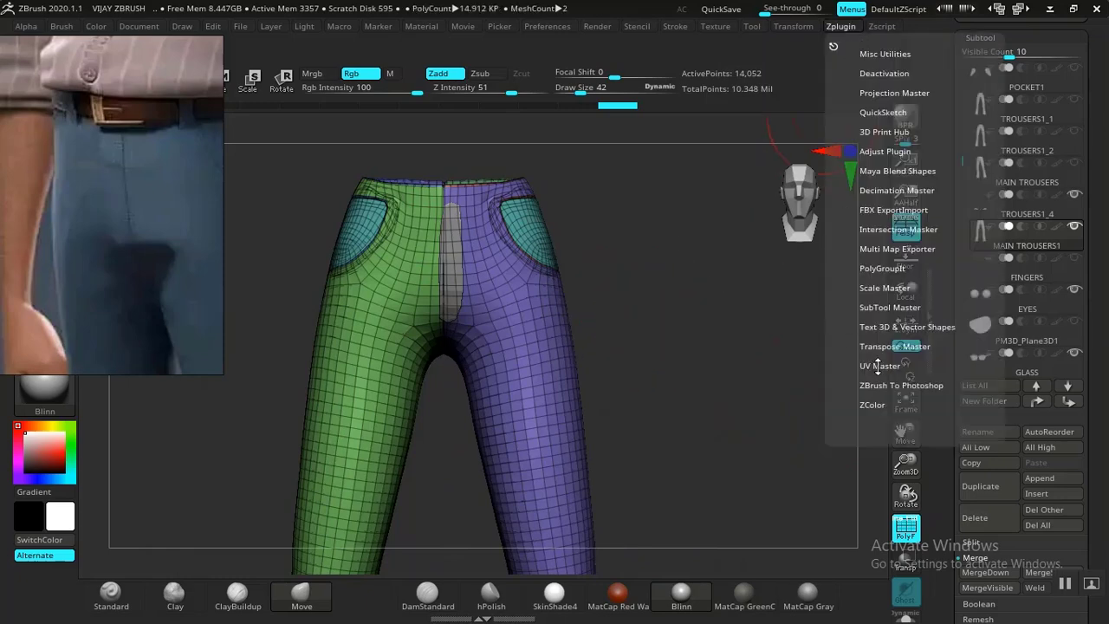
{"action": "left_click", "coordinate": [877, 366]}
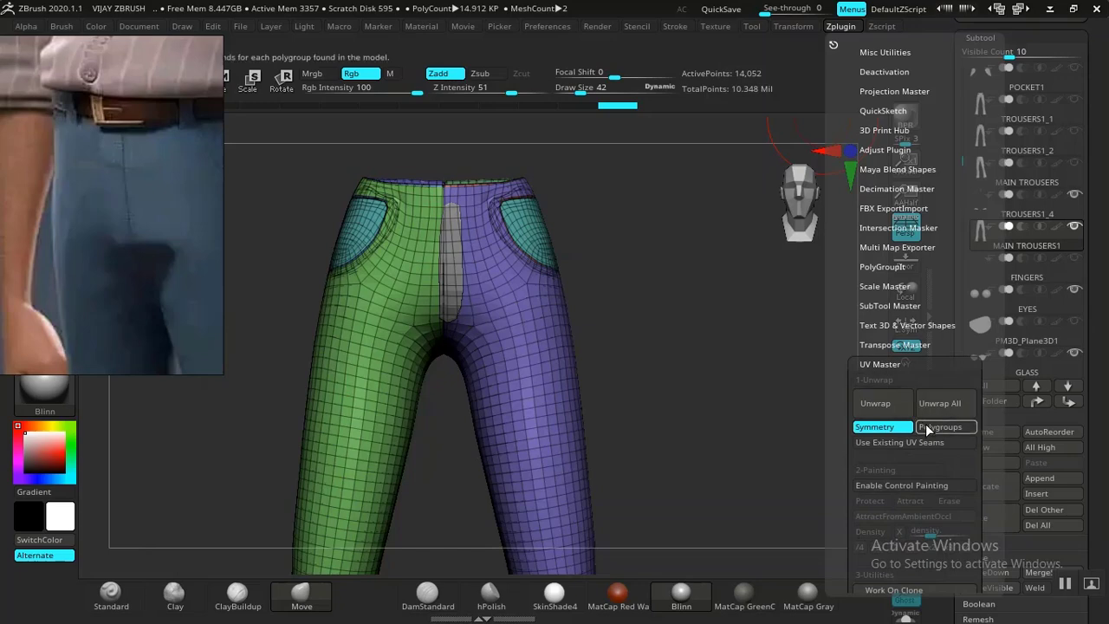
{"action": "left_click_drag", "start_coordinate": [668, 301], "coordinate": [672, 374]}
{"action": "left_click_drag", "start_coordinate": [664, 322], "coordinate": [670, 264]}
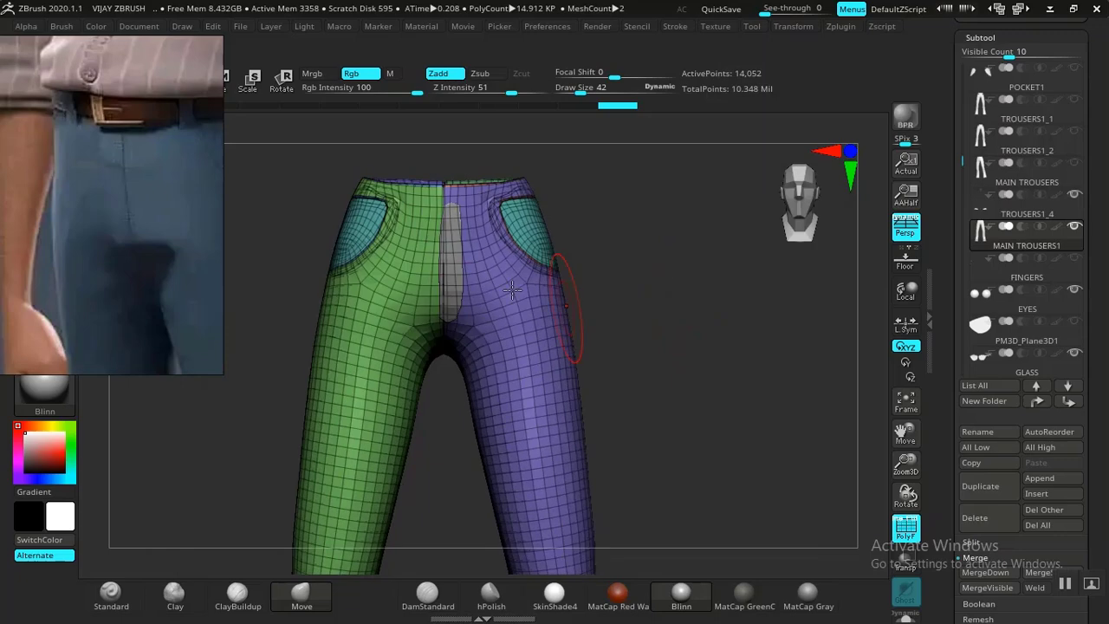
{"action": "left_click", "coordinate": [843, 28]}
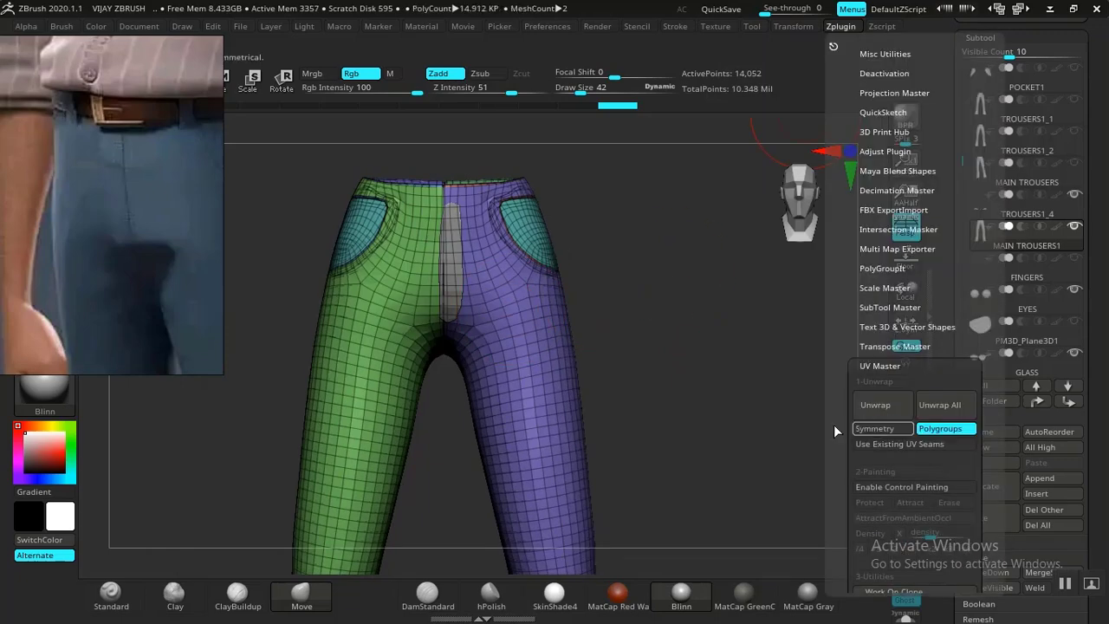
{"action": "left_click", "coordinate": [846, 27]}
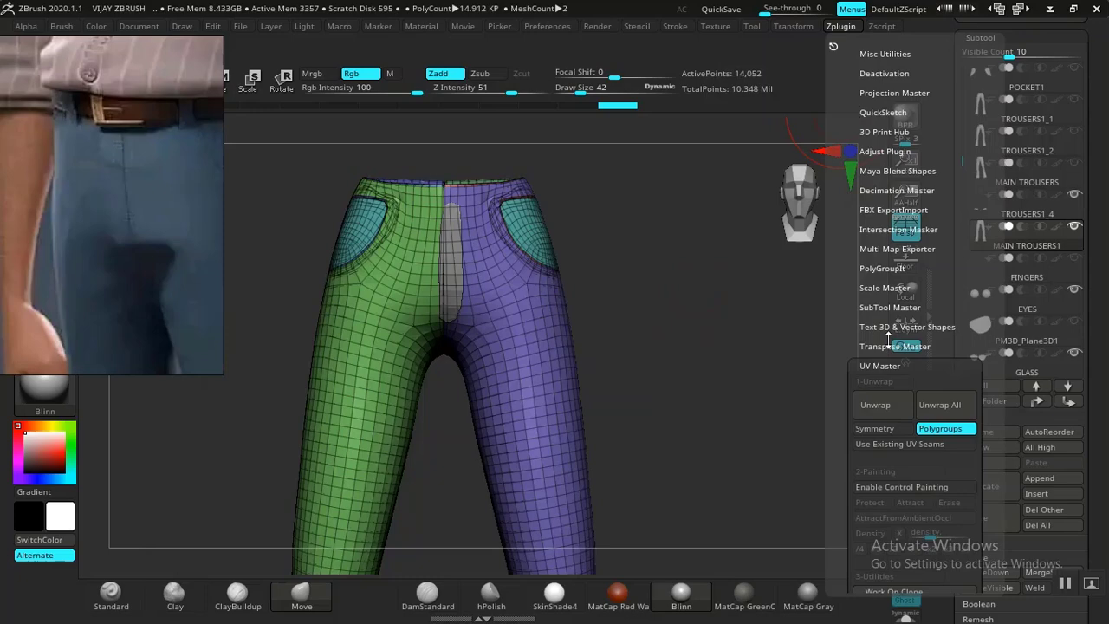
{"action": "left_click", "coordinate": [884, 399]}
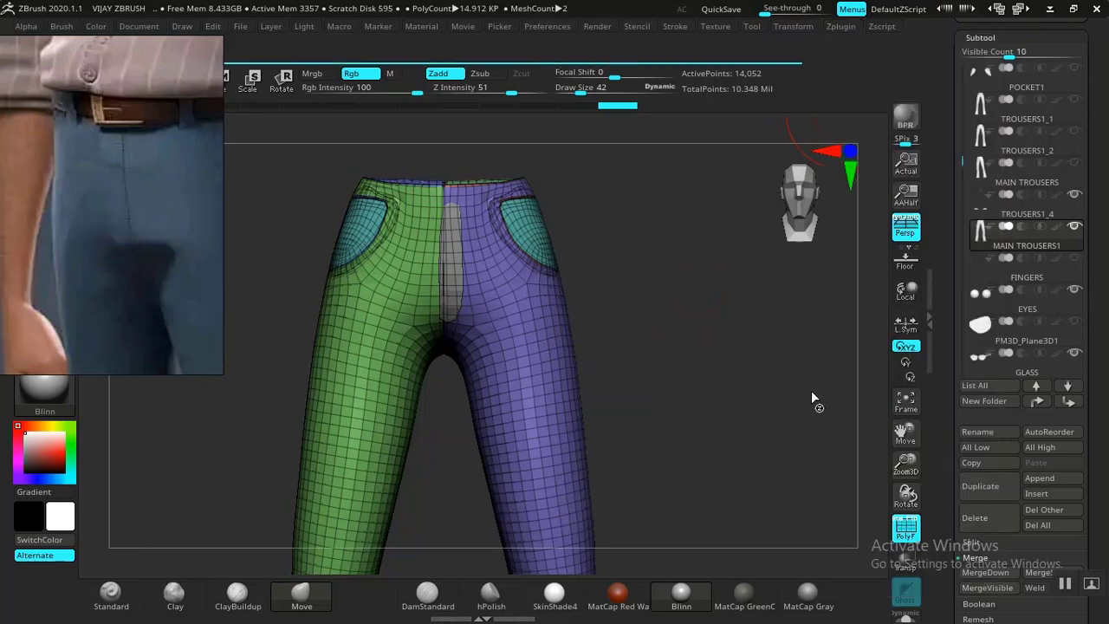
Merge the trousers' polygroups with Ctrl+W, then regroup them using Auto Groups With UV.
{"action": "left_click_drag", "start_coordinate": [722, 430], "coordinate": [726, 447]}
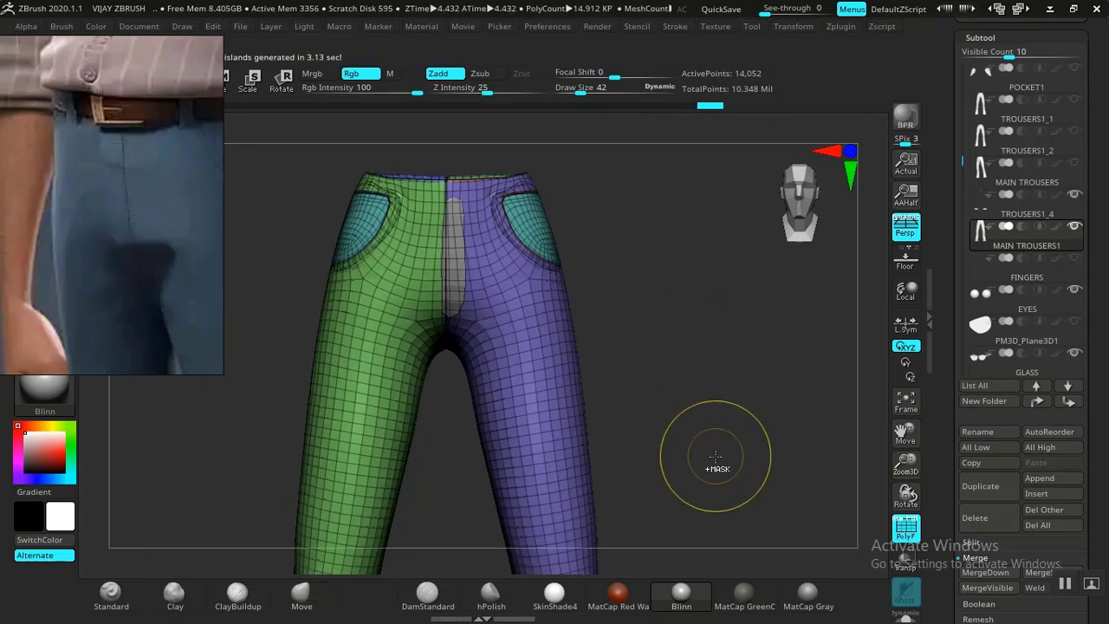
{"action": "key", "text": "ctrl+w"}
{"action": "left_click_drag", "start_coordinate": [944, 492], "coordinate": [952, 336]}
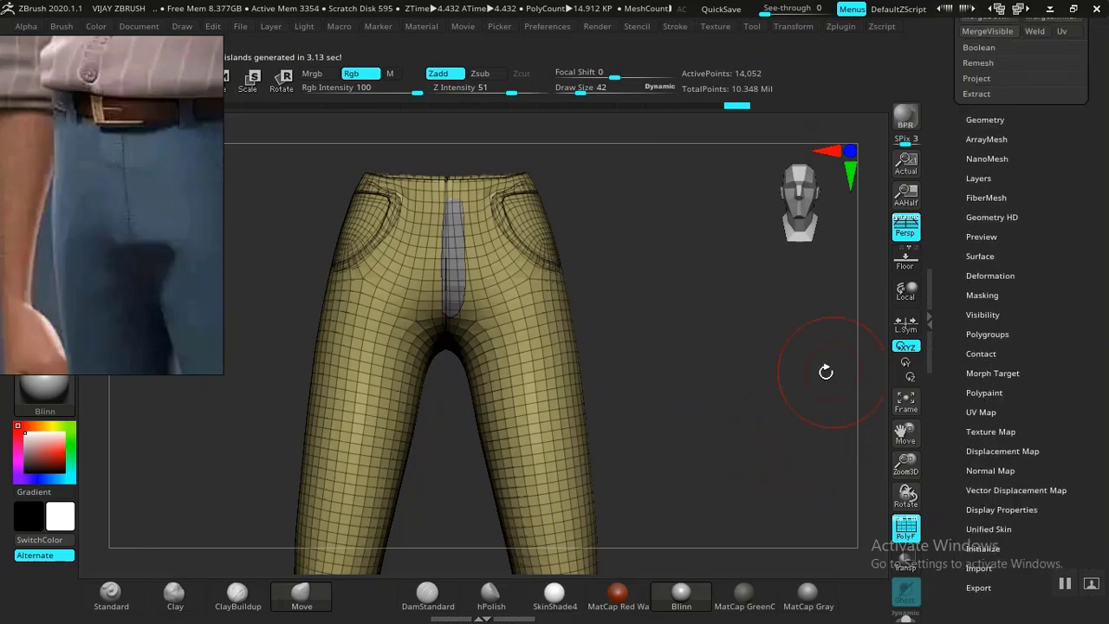
{"action": "mouse_move", "coordinate": [763, 397]}
{"action": "left_mouse_down"}
{"action": "mouse_move", "coordinate": [782, 389]}
{"action": "mouse_move", "coordinate": [777, 382]}
{"action": "left_mouse_up"}
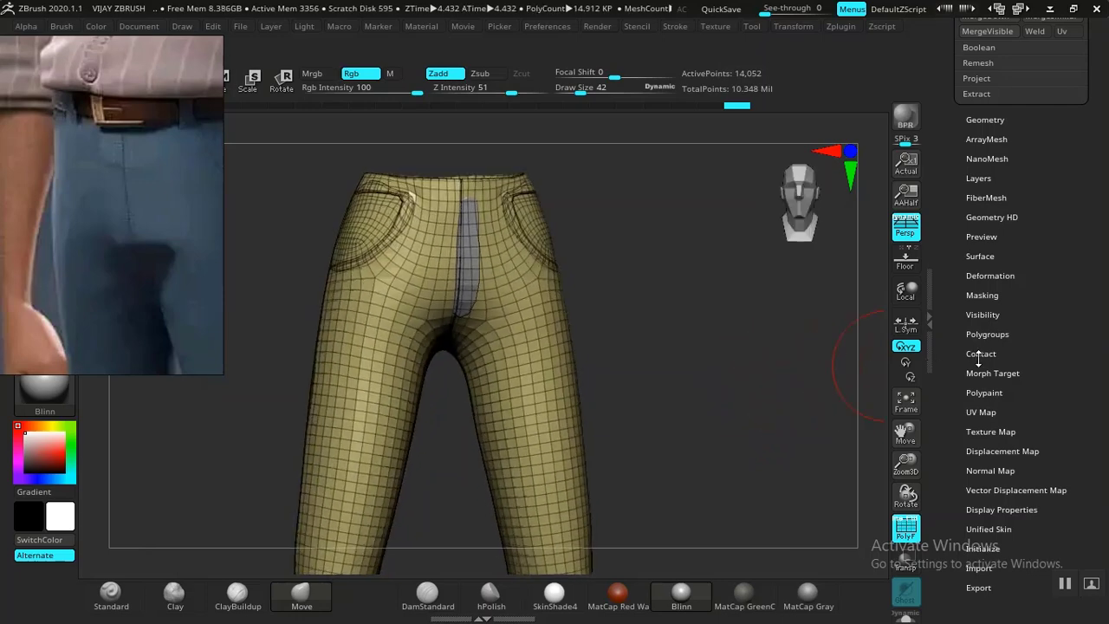
{"action": "left_click", "coordinate": [981, 334]}
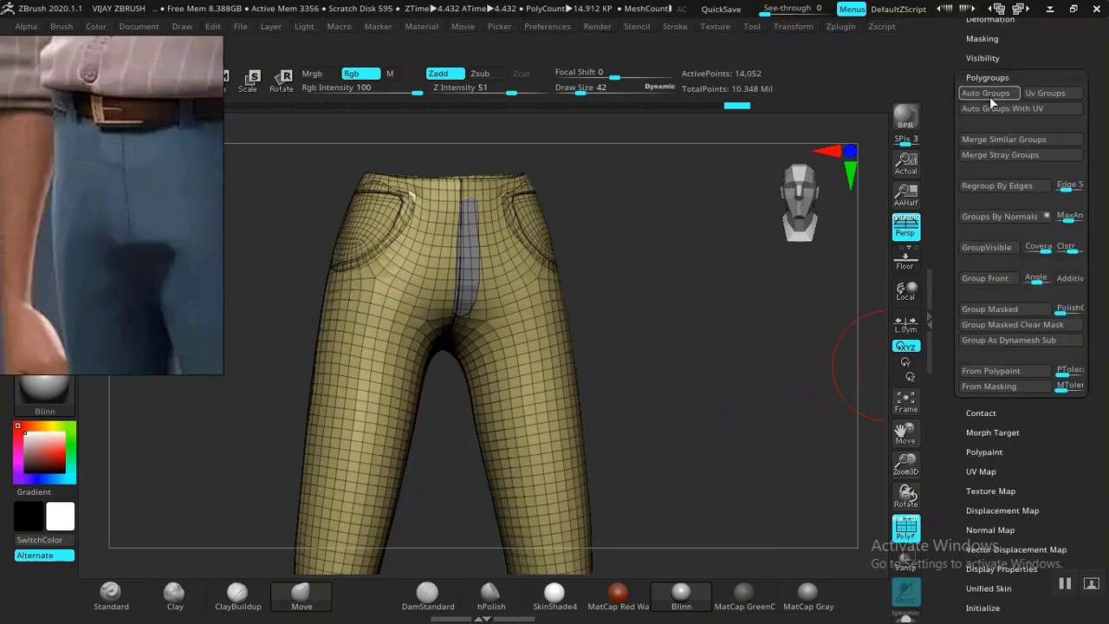
{"action": "left_click", "coordinate": [990, 107]}
{"action": "mouse_move", "coordinate": [709, 400]}
{"action": "left_mouse_down"}
{"action": "mouse_move", "coordinate": [716, 436]}
{"action": "mouse_move", "coordinate": [701, 342]}
{"action": "mouse_move", "coordinate": [732, 411]}
{"action": "left_mouse_up"}
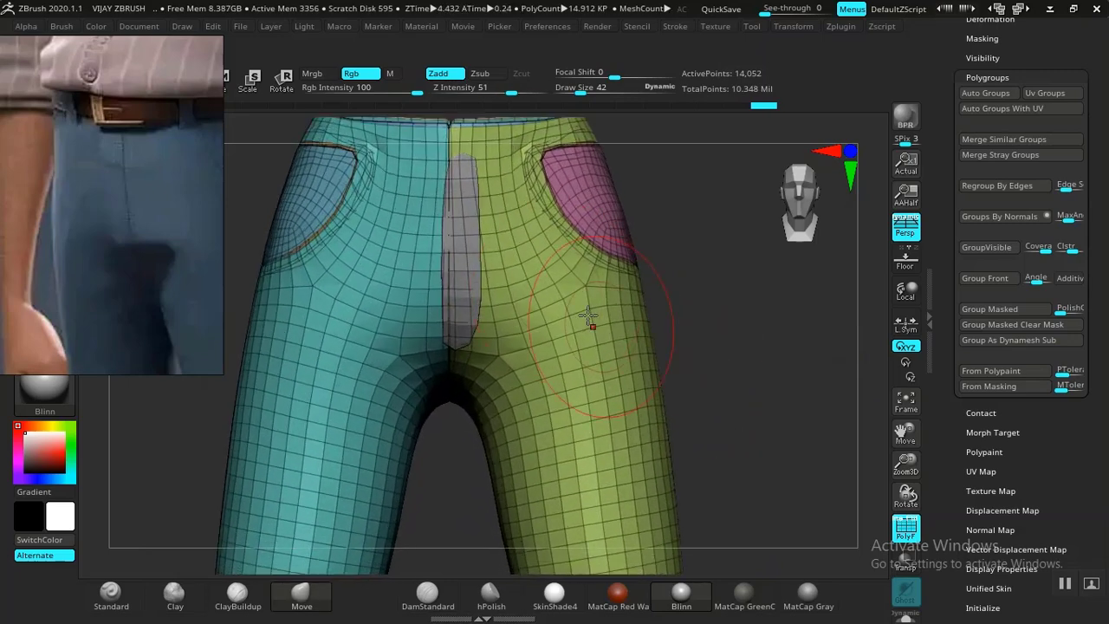
Isolate the fly strip and unwrap its UVs with UV Master.
{"action": "left_click", "coordinate": [467, 287], "text": "ctrl+shift"}
{"action": "left_click_drag", "start_coordinate": [619, 298], "coordinate": [679, 358]}
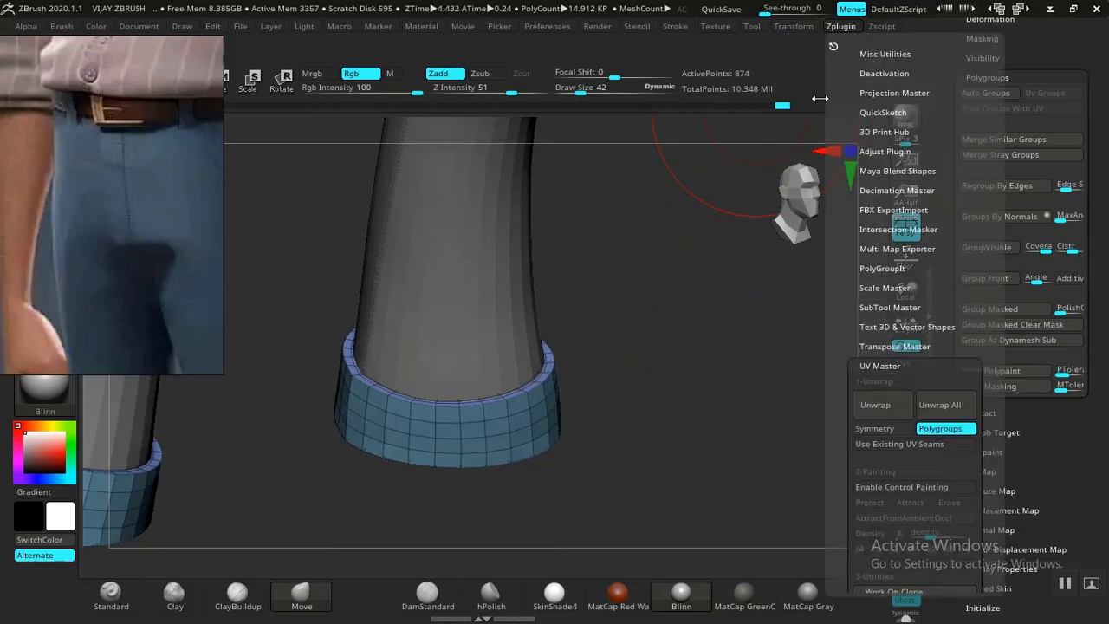
{"action": "mouse_move", "coordinate": [841, 27]}
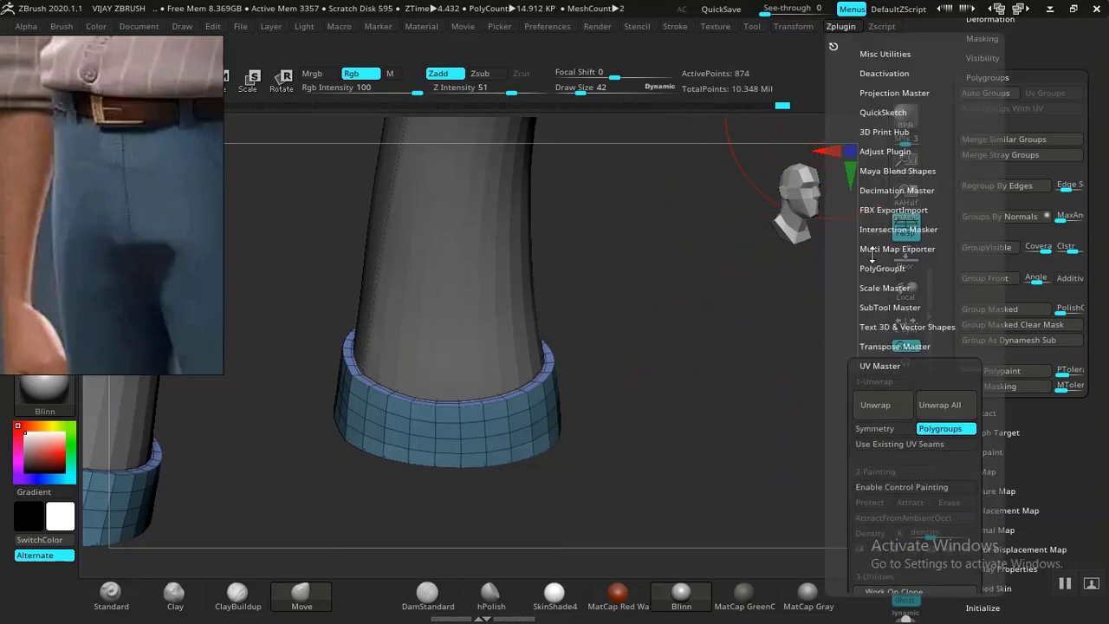
{"action": "left_click", "coordinate": [882, 411]}
{"action": "left_click_drag", "start_coordinate": [720, 410], "coordinate": [867, 290]}
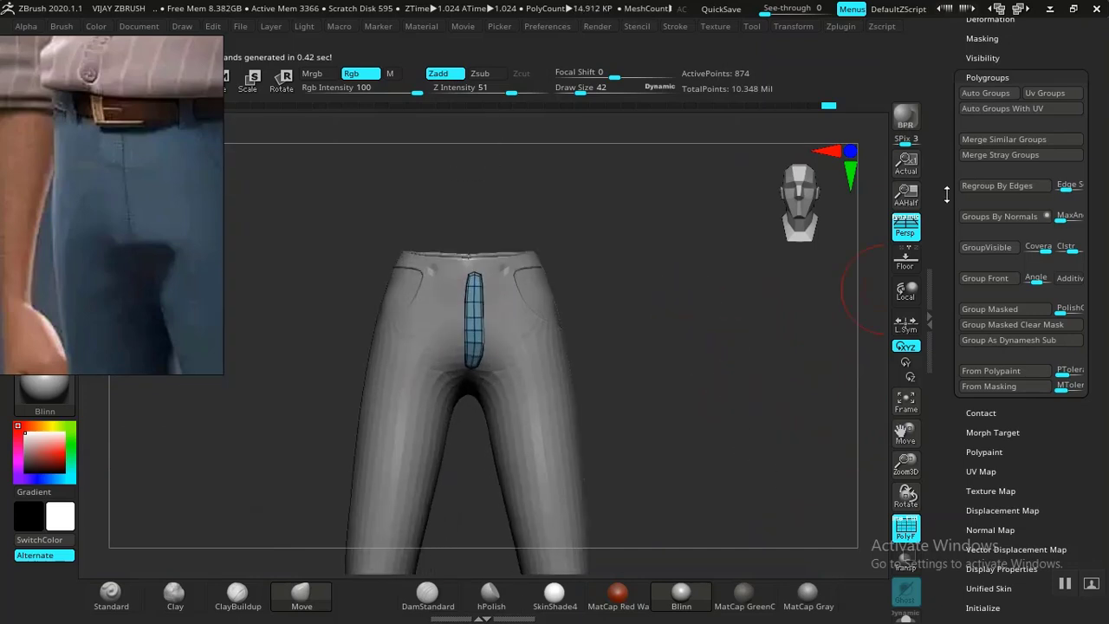
Enable Uv in the Merge options and MergeDown the fly strip into the trousers.
{"action": "scroll", "coordinate": [962, 212], "scroll_direction": "up", "scroll_amount": 5}
{"action": "left_click", "coordinate": [980, 122]}
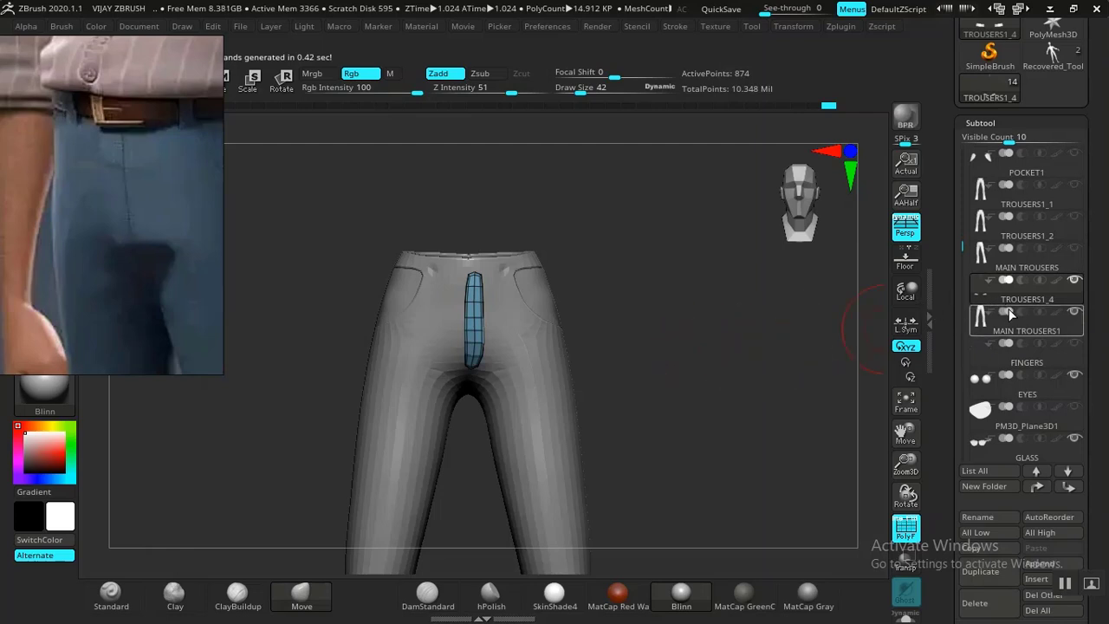
{"action": "mouse_move", "coordinate": [1005, 319]}
{"action": "left_click_drag", "start_coordinate": [965, 337], "coordinate": [962, 305]}
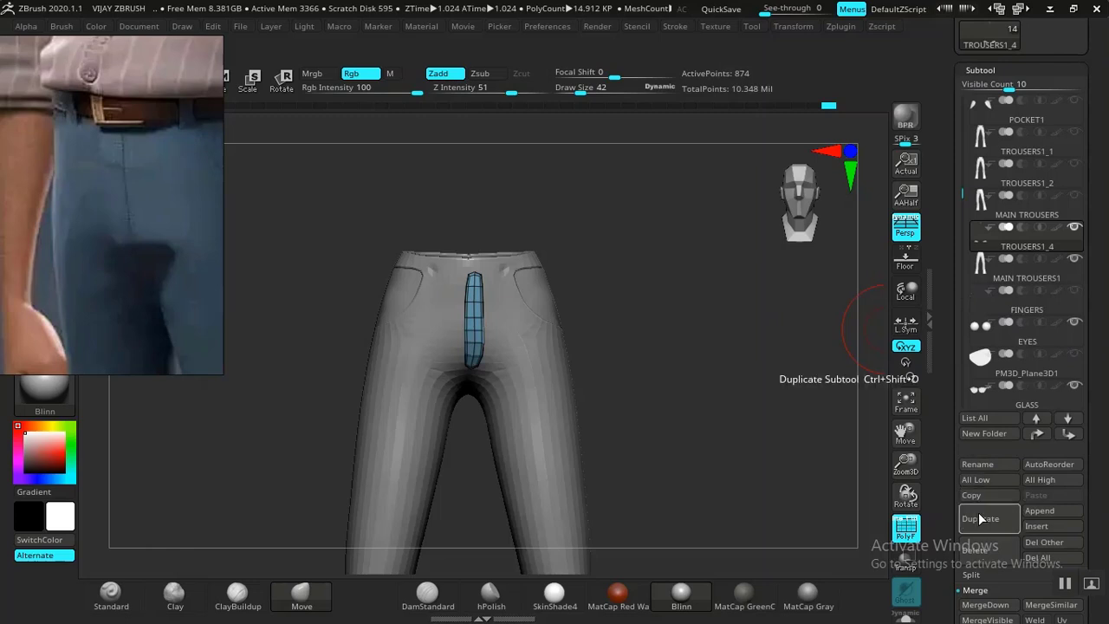
{"action": "left_click_drag", "start_coordinate": [945, 531], "coordinate": [947, 411]}
{"action": "left_click", "coordinate": [1065, 440]}
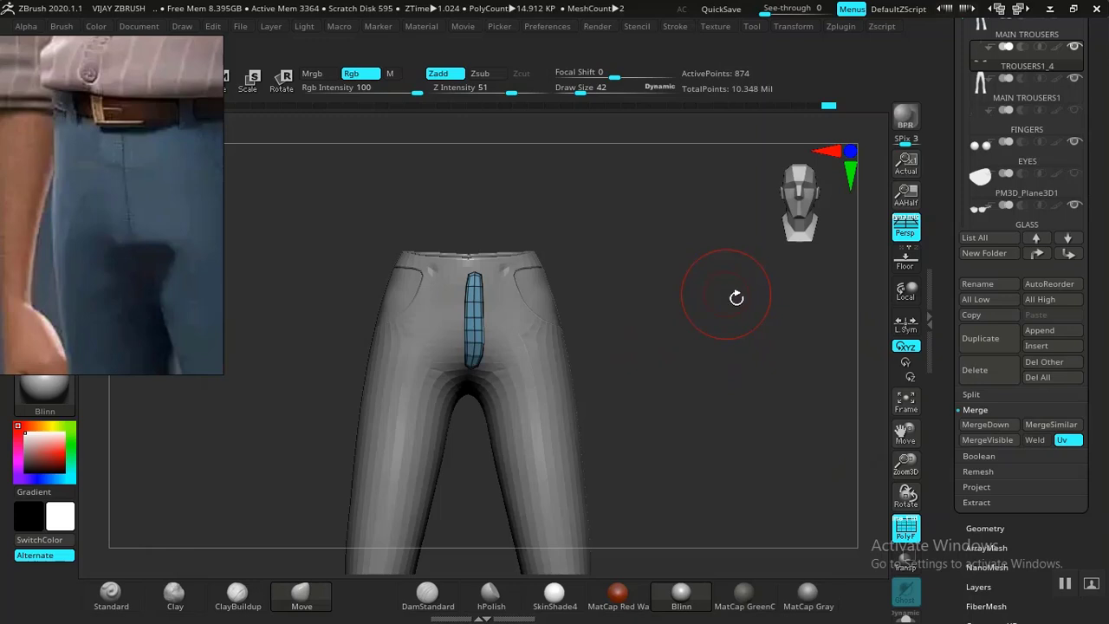
{"action": "left_click", "coordinate": [979, 424]}
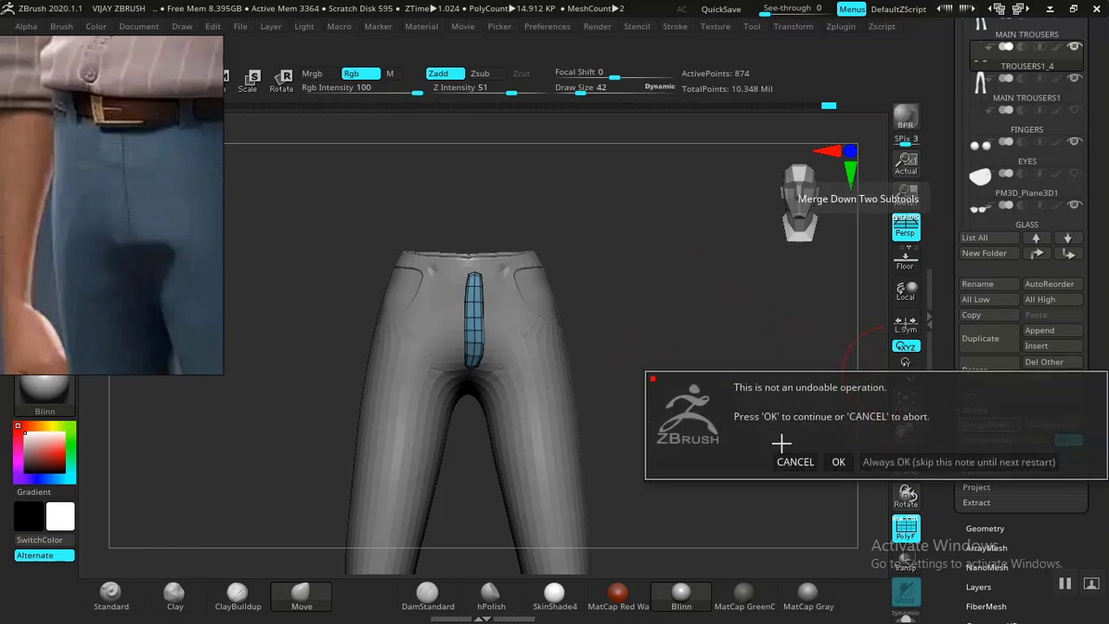
{"action": "left_click", "coordinate": [837, 460]}
{"action": "left_click_drag", "start_coordinate": [638, 408], "coordinate": [727, 325]}
Unwrap the merged trousers by polygroups into 116 UV islands, then open Save Project.
{"action": "left_click", "coordinate": [845, 30]}
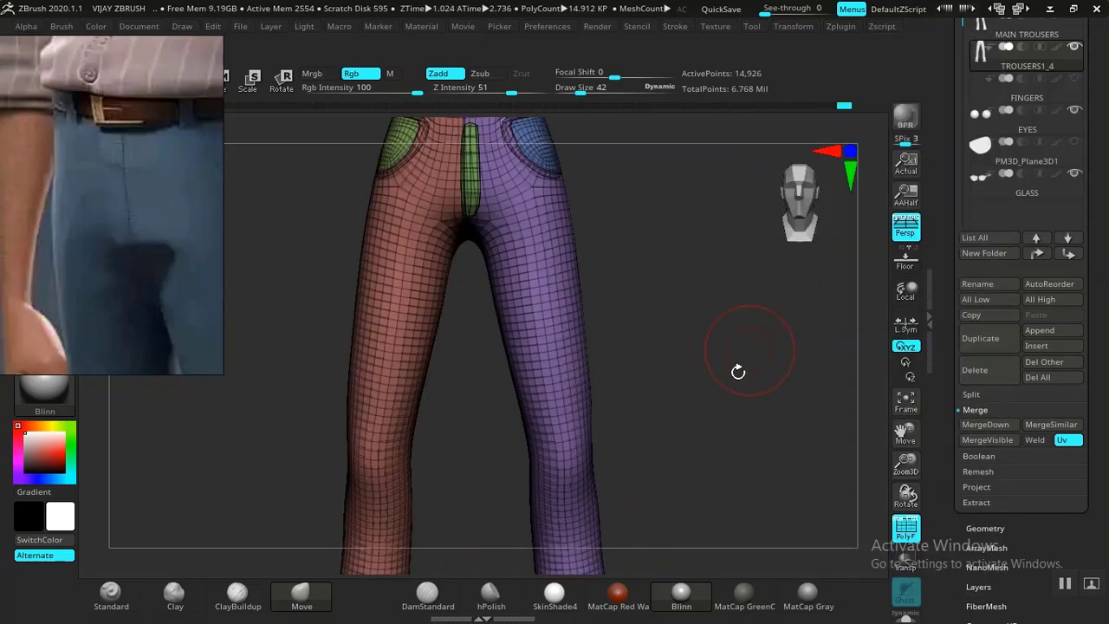
{"action": "left_click_drag", "start_coordinate": [737, 399], "coordinate": [800, 238]}
{"action": "left_click", "coordinate": [843, 29]}
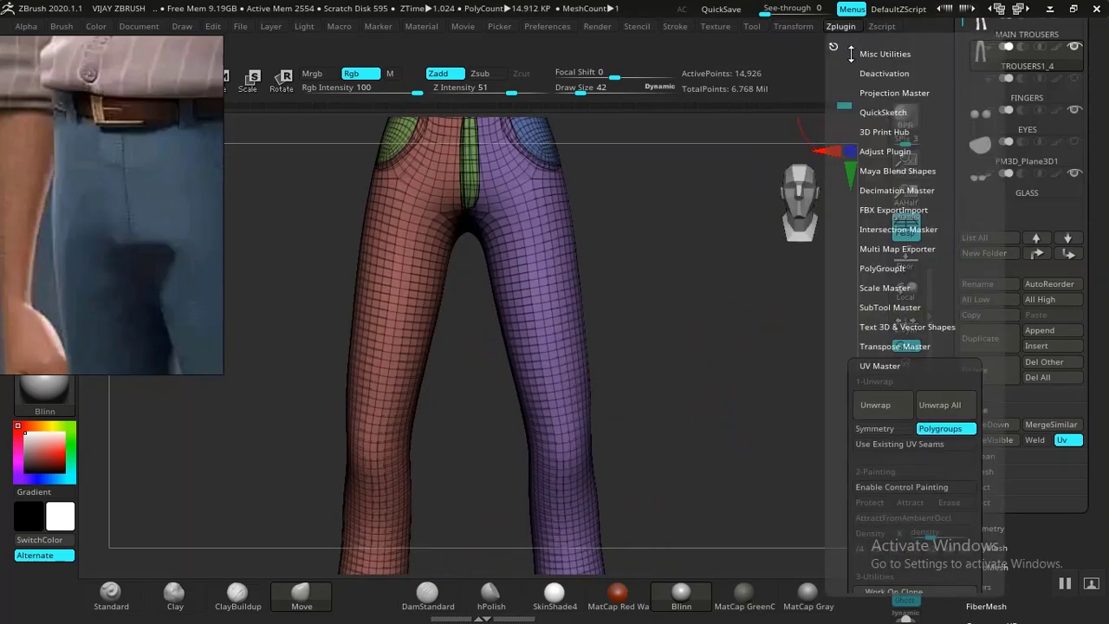
{"action": "left_click", "coordinate": [885, 405]}
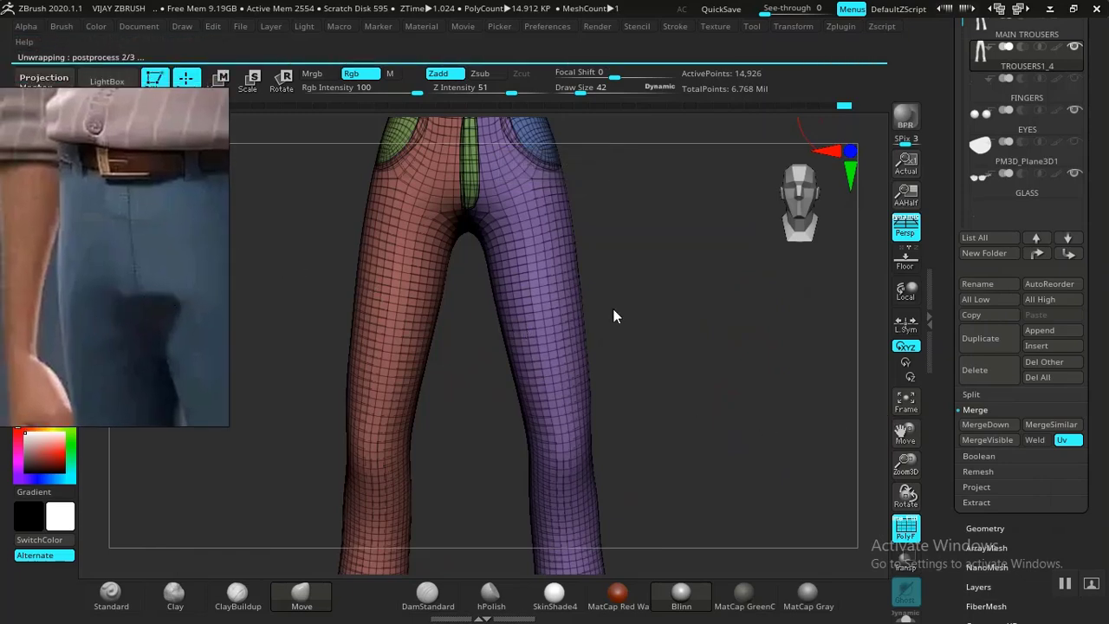
{"action": "key", "text": "ctrl"}
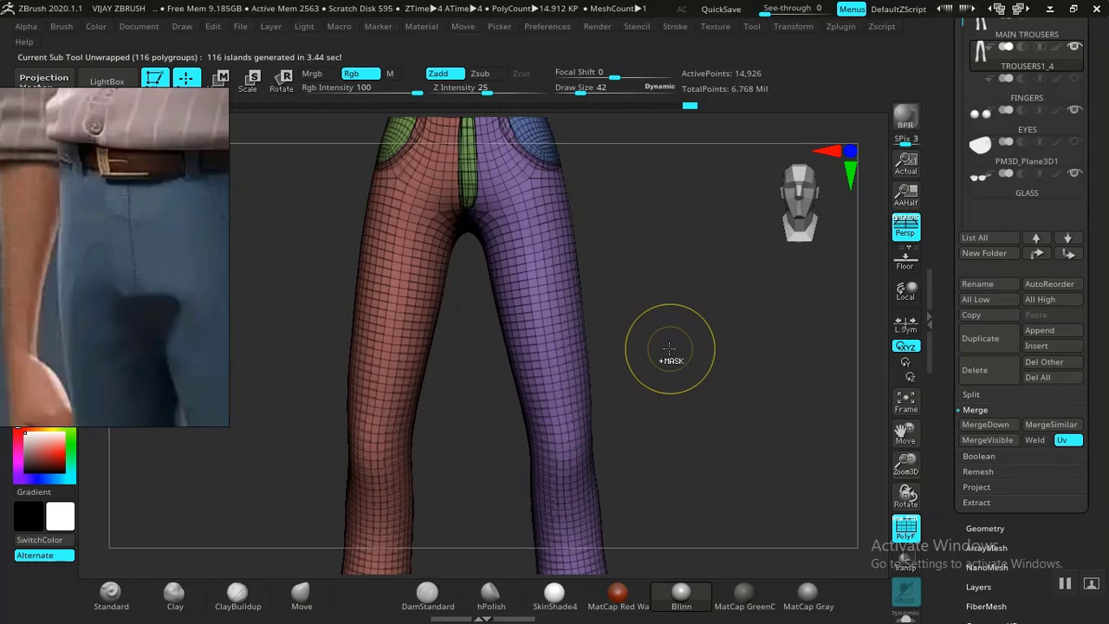
{"action": "key", "text": "ctrl+s"}
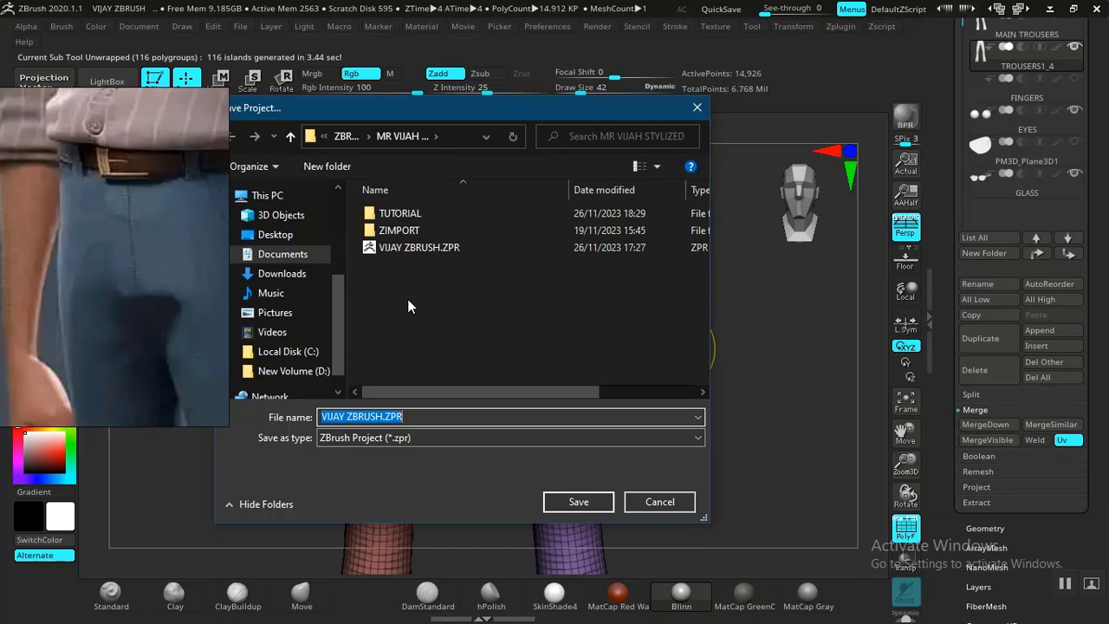
Overwrite the existing VIJAY ZBRUSH.ZPR with the current project.
{"action": "left_click", "coordinate": [418, 248]}
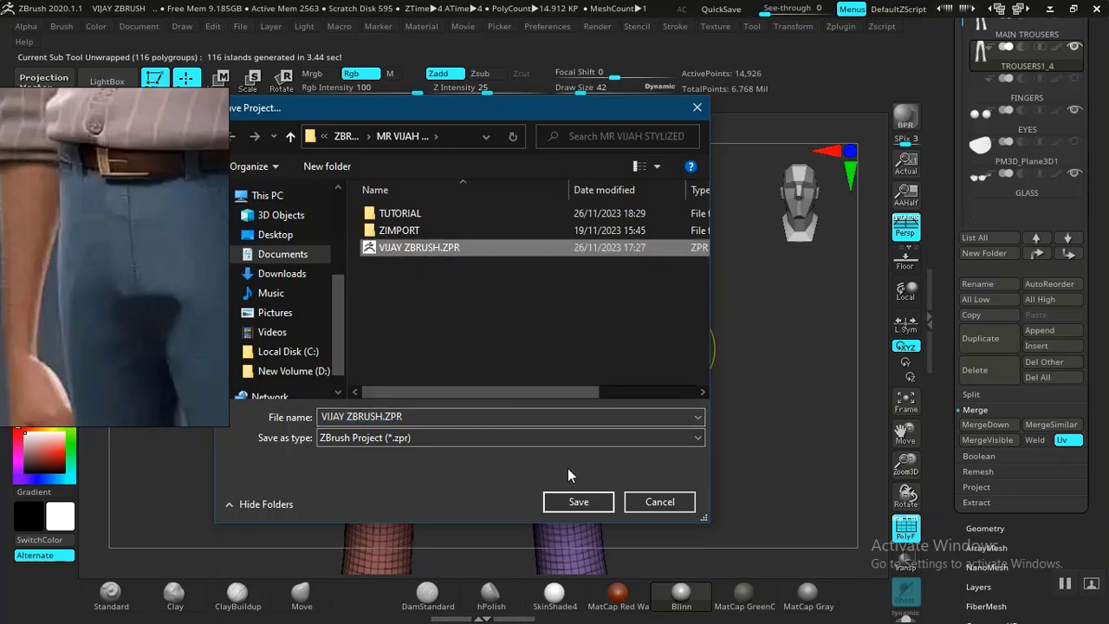
{"action": "left_click", "coordinate": [578, 506]}
{"action": "left_click", "coordinate": [601, 313]}
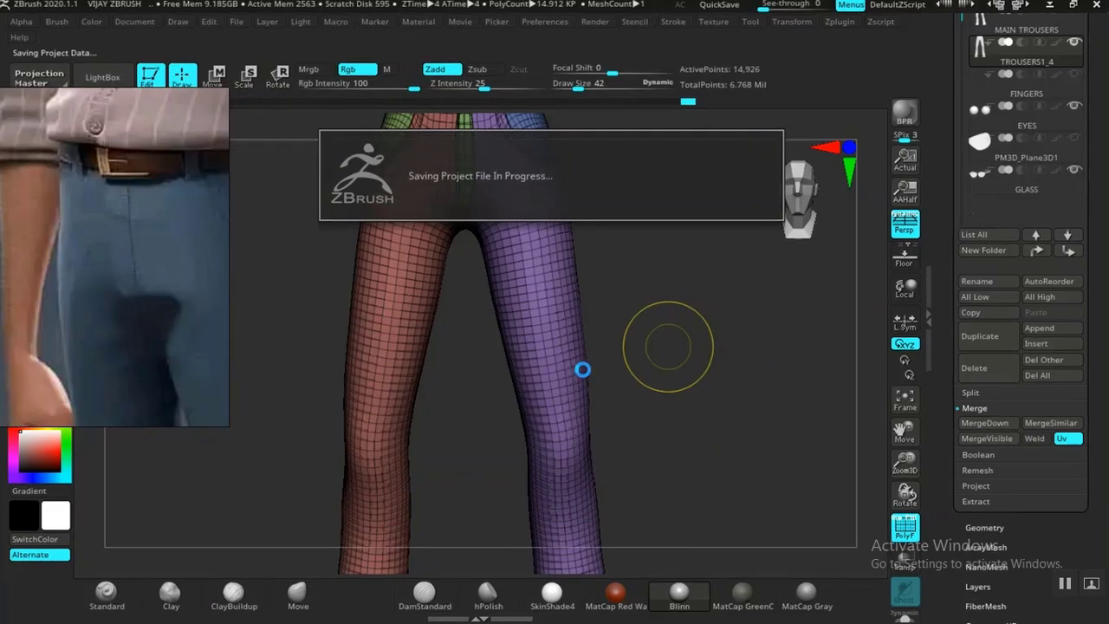
Zoom onto the trousers' crotch and hide the polygroup wireframe.
{"action": "left_click_drag", "start_coordinate": [724, 369], "coordinate": [784, 496]}
{"action": "left_click_drag", "start_coordinate": [797, 277], "coordinate": [796, 401], "text": "alt"}
{"action": "mouse_move", "coordinate": [795, 402]}
{"action": "left_mouse_down"}
{"action": "mouse_move", "coordinate": [837, 401]}
{"action": "mouse_move", "coordinate": [792, 402]}
{"action": "mouse_move", "coordinate": [760, 314]}
{"action": "mouse_move", "coordinate": [747, 364]}
{"action": "left_mouse_up"}
{"action": "key", "text": "shift+f"}
Subdivide the trousers once and turn the view to the hip pocket seam.
{"action": "key", "text": "d"}
{"action": "left_click", "coordinate": [741, 352]}
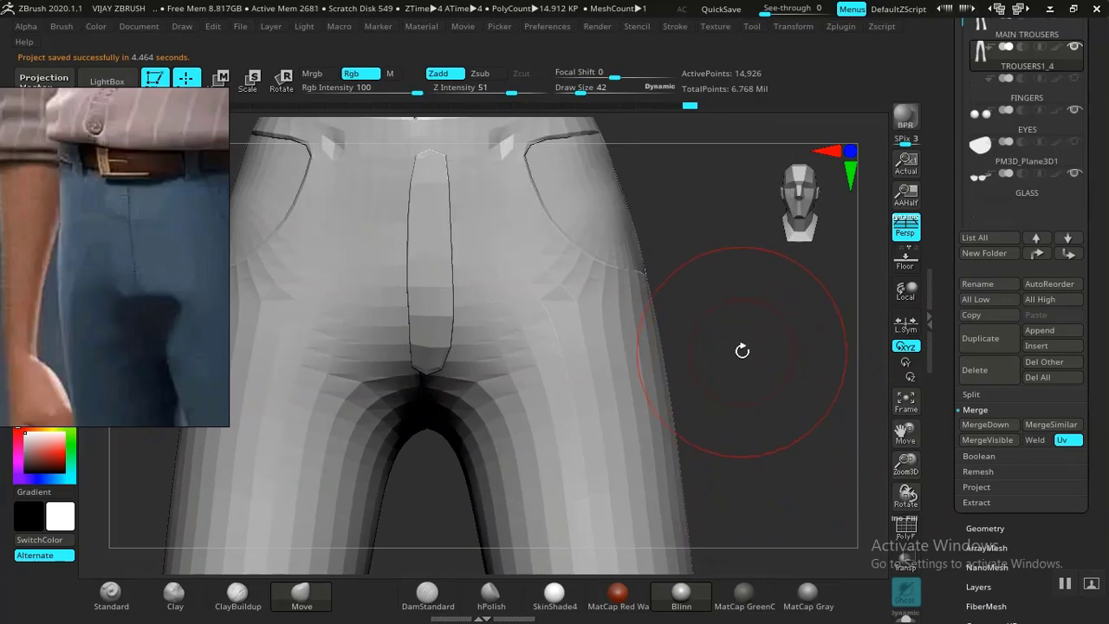
{"action": "key", "text": "ctrl+d"}
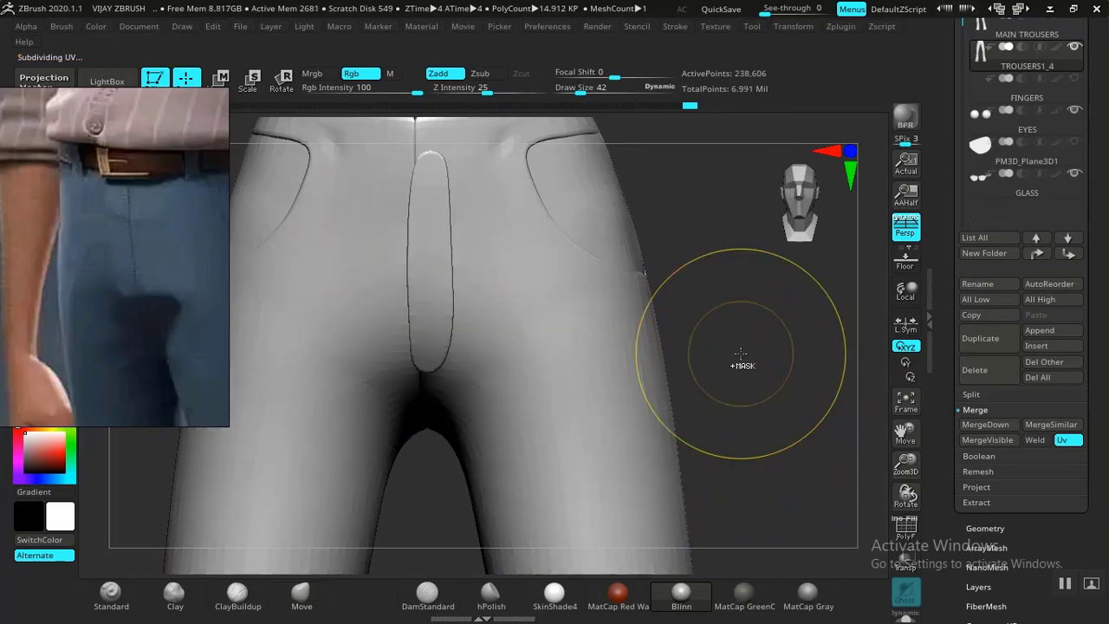
{"action": "mouse_move", "coordinate": [782, 322]}
{"action": "left_mouse_down"}
{"action": "mouse_move", "coordinate": [805, 426]}
{"action": "mouse_move", "coordinate": [748, 371]}
{"action": "mouse_move", "coordinate": [726, 366]}
{"action": "mouse_move", "coordinate": [720, 381]}
{"action": "mouse_move", "coordinate": [743, 322]}
{"action": "mouse_move", "coordinate": [829, 304]}
{"action": "mouse_move", "coordinate": [612, 324]}
{"action": "left_mouse_up"}
{"action": "left_click_drag", "start_coordinate": [704, 331], "coordinate": [730, 343]}
{"action": "left_click_drag", "start_coordinate": [785, 399], "coordinate": [728, 384]}
{"action": "mouse_move", "coordinate": [741, 456]}
{"action": "left_mouse_down", "text": "alt"}
{"action": "mouse_move", "coordinate": [753, 477]}
{"action": "mouse_move", "coordinate": [740, 594]}
{"action": "mouse_move", "coordinate": [721, 554]}
{"action": "left_mouse_up", "text": "alt"}
Set brush size 10, drop to the lowest subdivision, then subdivide back up to the highest.
{"action": "key", "text": "bracketleft"}
{"action": "key", "text": "bracketleft"}
{"action": "key", "text": "bracketleft"}
{"action": "key", "text": "bracketleft"}
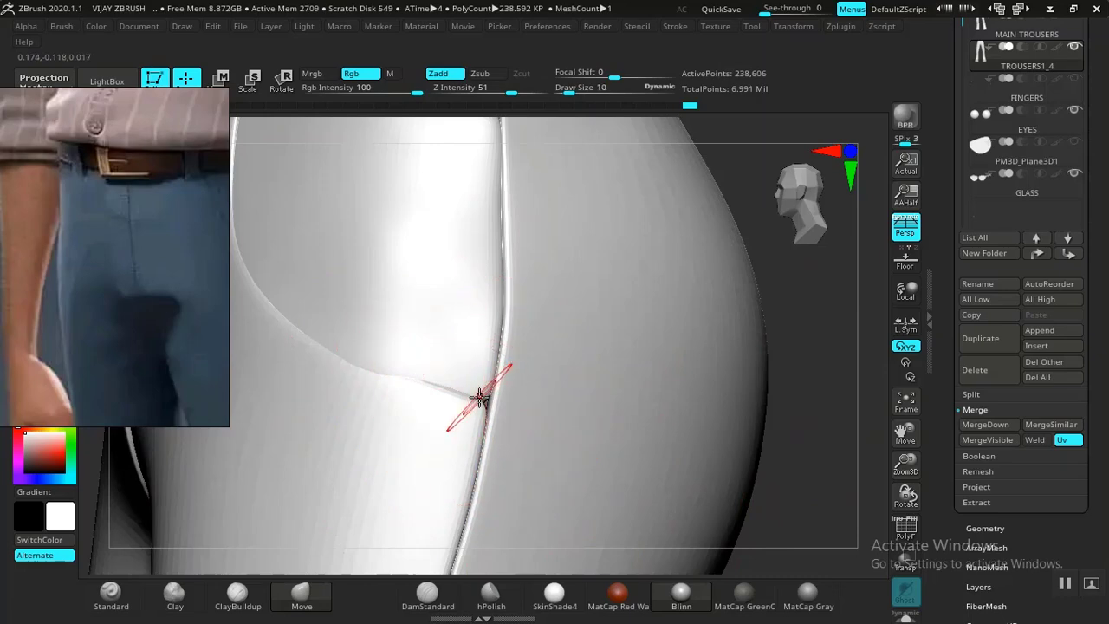
{"action": "key", "text": "shift+d"}
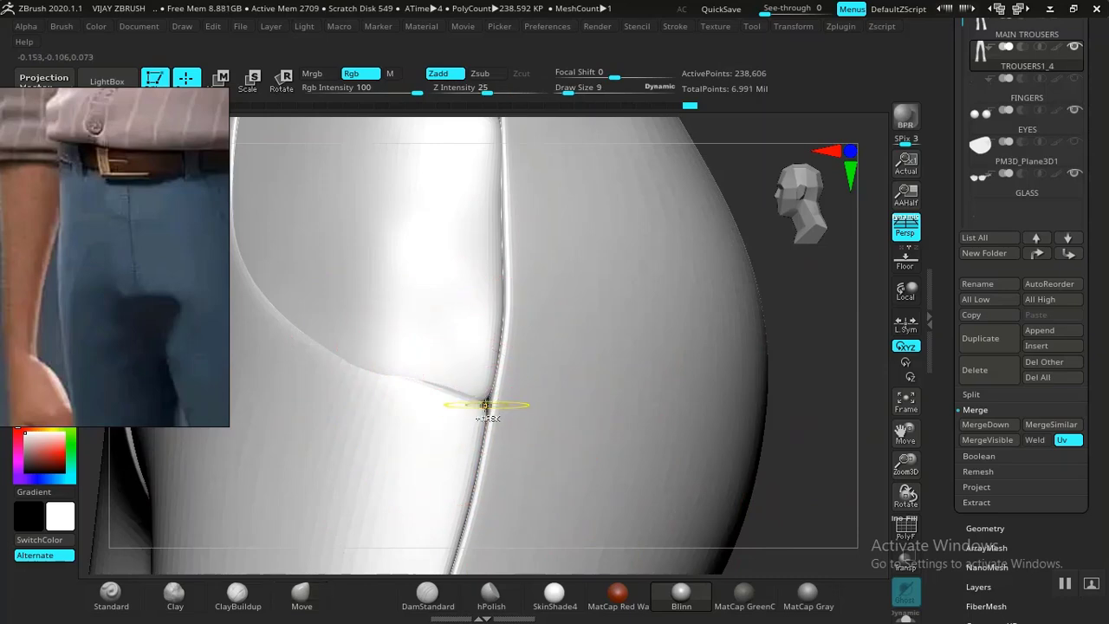
{"action": "key", "text": "shift+d"}
{"action": "key", "text": "b"}
{"action": "key", "text": "m"}
{"action": "key", "text": "v"}
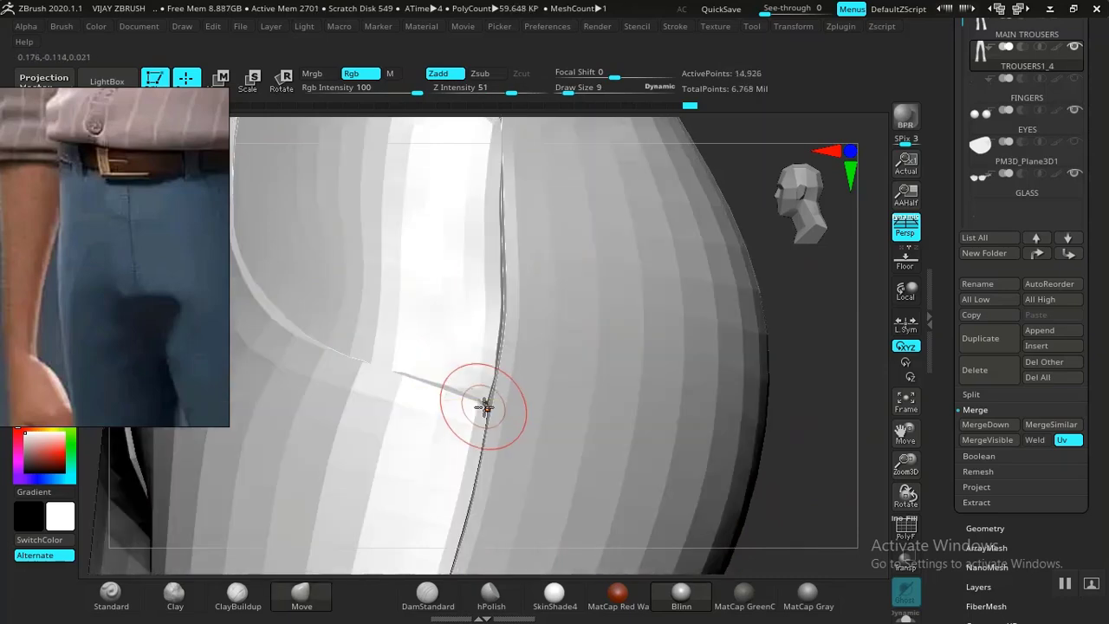
{"action": "key", "text": "shift"}
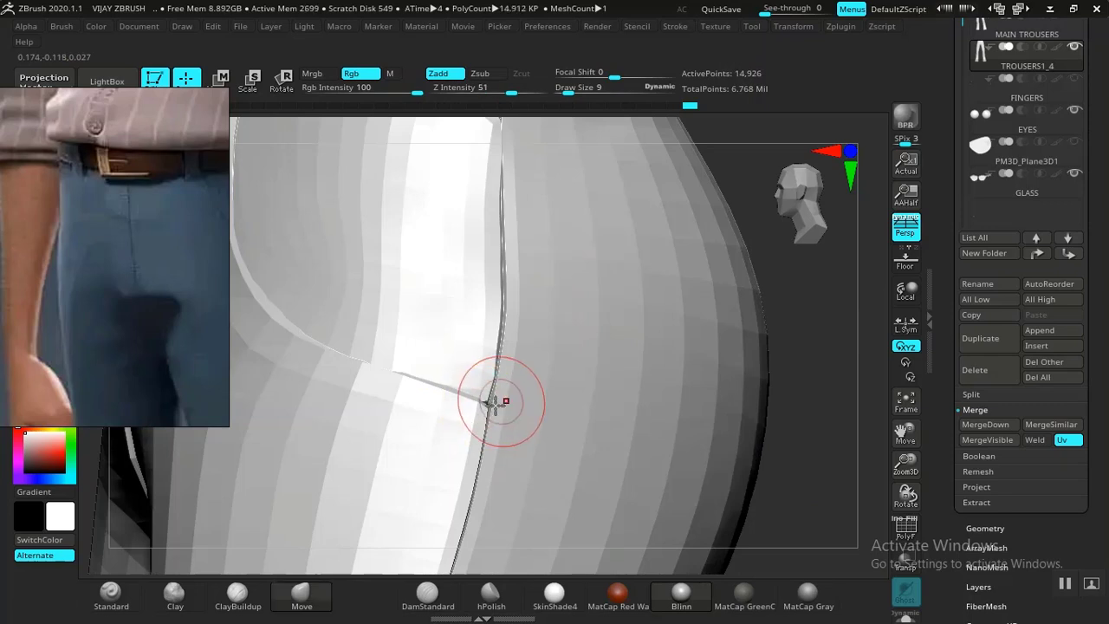
{"action": "key", "text": "d"}
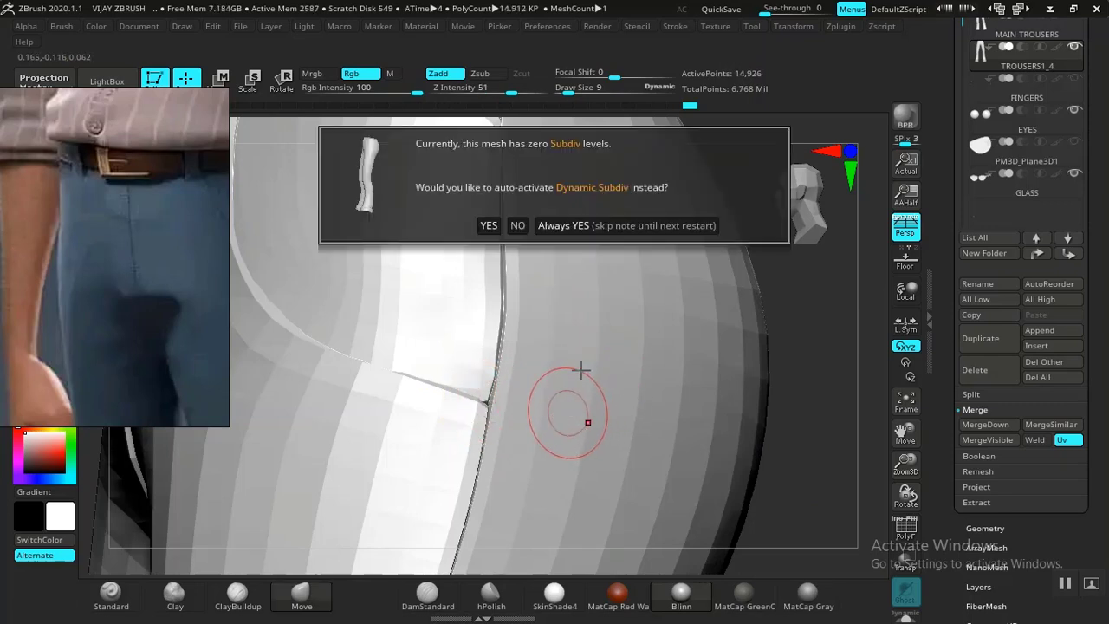
{"action": "key", "text": "Escape"}
{"action": "key", "text": "ctrl+d"}
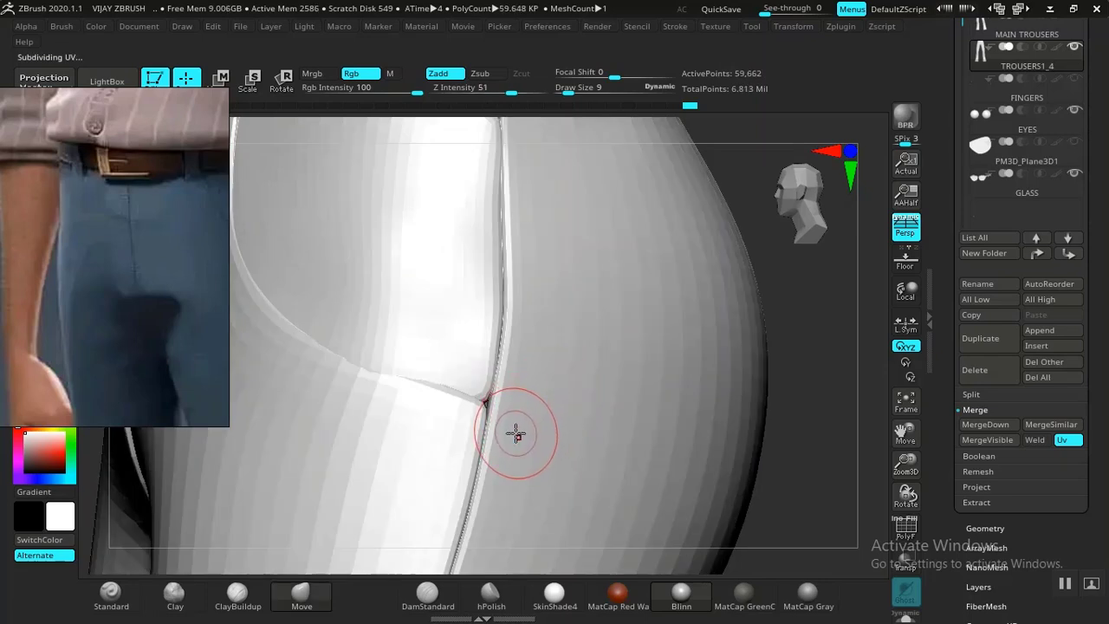
{"action": "key", "text": "ctrl+d"}
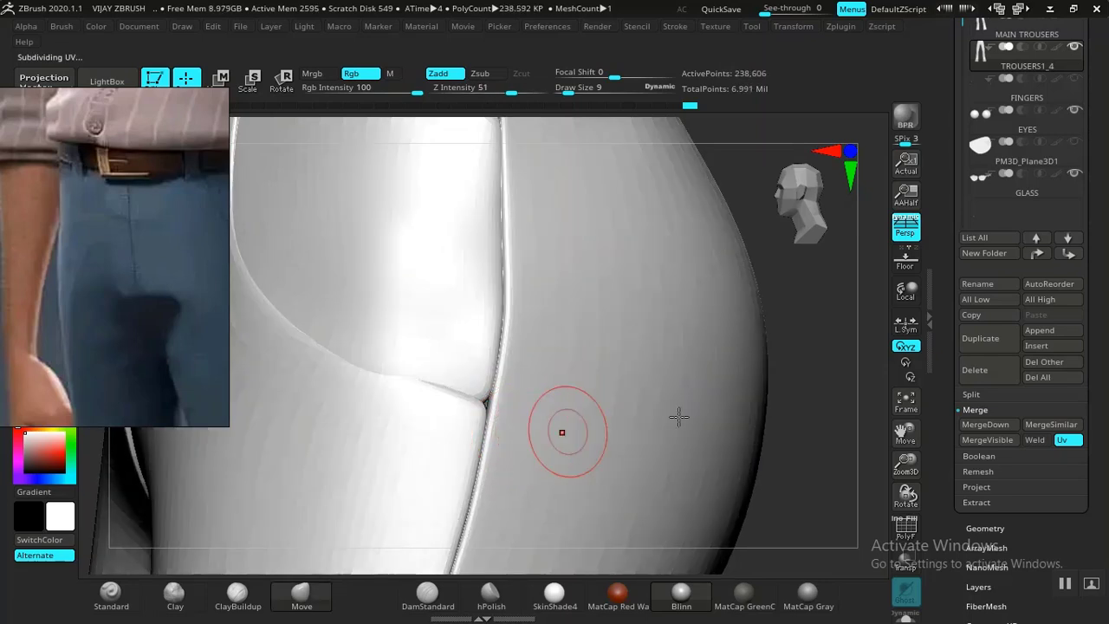
Choose the Move Topological brush and view the hip from a rear three-quarter angle.
{"action": "left_click_drag", "start_coordinate": [837, 505], "coordinate": [818, 233], "text": "alt"}
{"action": "left_click_drag", "start_coordinate": [790, 381], "coordinate": [799, 586], "text": "alt"}
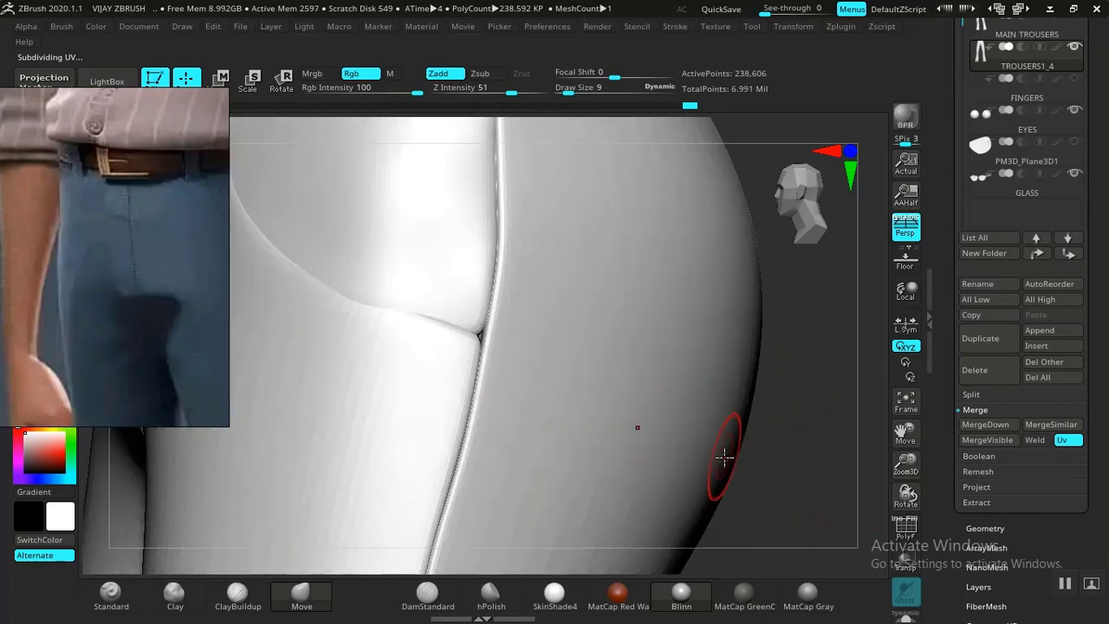
{"action": "left_click_drag", "start_coordinate": [783, 472], "coordinate": [668, 309], "text": "alt"}
{"action": "left_click_drag", "start_coordinate": [582, 404], "coordinate": [689, 412]}
{"action": "left_click_drag", "start_coordinate": [676, 390], "coordinate": [713, 353]}
{"action": "left_click_drag", "start_coordinate": [786, 335], "coordinate": [502, 485]}
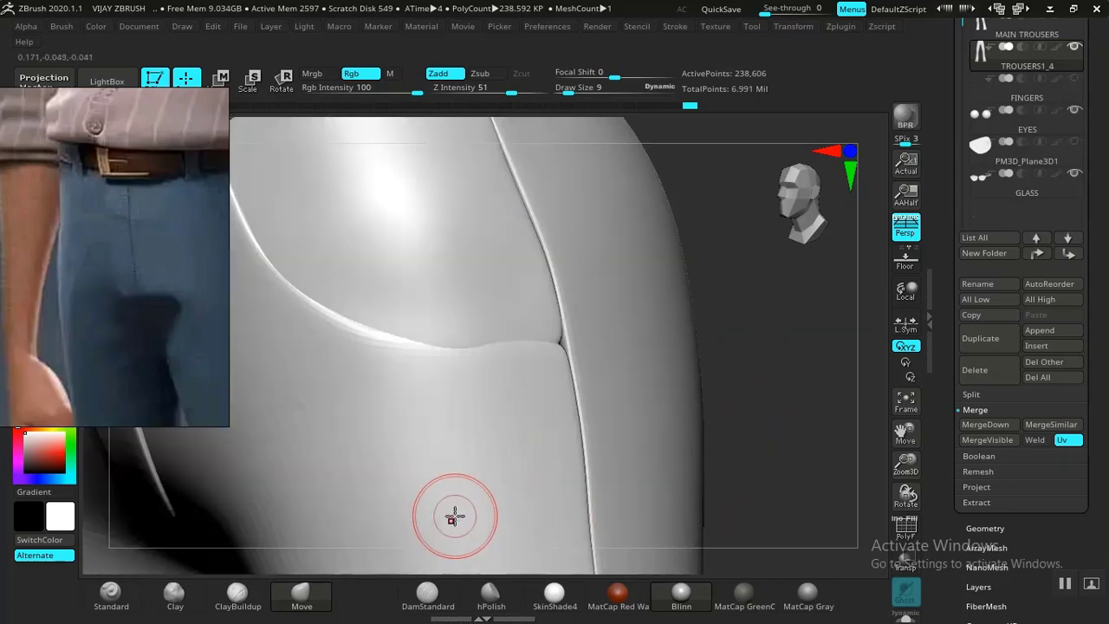
{"action": "key", "text": "b"}
{"action": "left_click", "coordinate": [268, 431]}
{"action": "left_click_drag", "start_coordinate": [706, 369], "coordinate": [651, 364]}
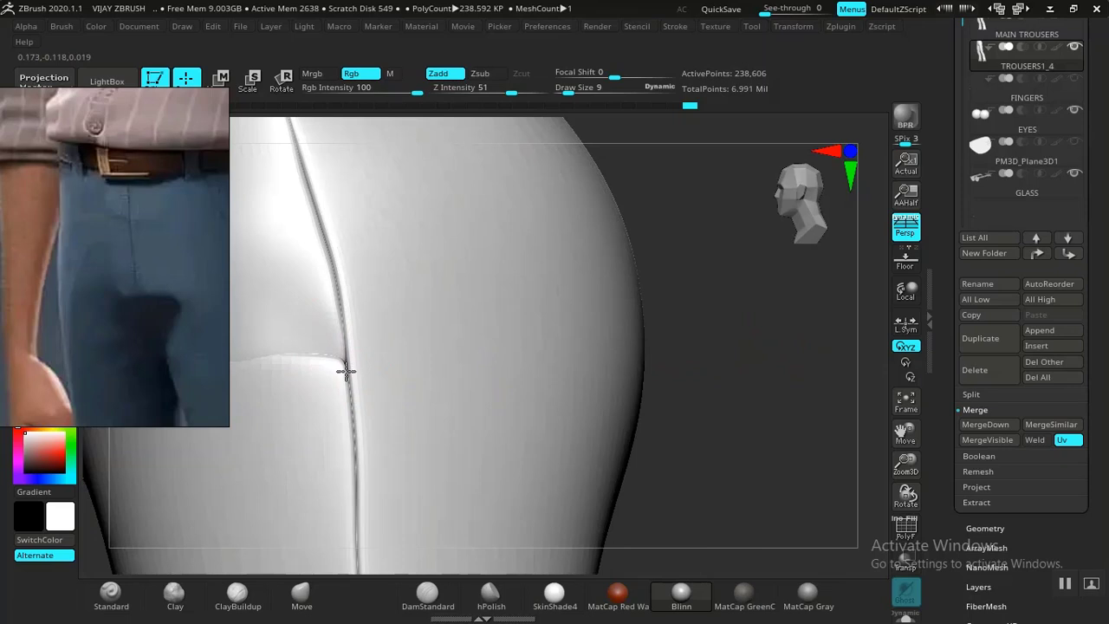
Pull the hip pocket seam corners flush to the side crease, then show polygroups.
{"action": "left_click_drag", "start_coordinate": [350, 376], "coordinate": [345, 363]}
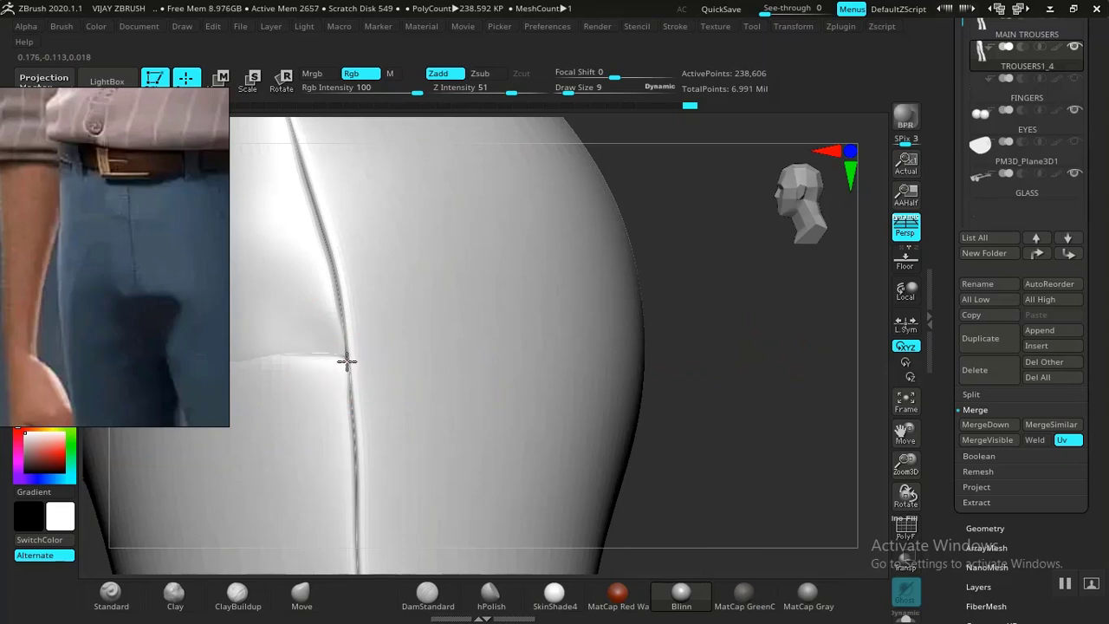
{"action": "left_click_drag", "start_coordinate": [763, 413], "coordinate": [491, 421]}
{"action": "left_click_drag", "start_coordinate": [358, 355], "coordinate": [346, 341]}
{"action": "mouse_move", "coordinate": [708, 279]}
{"action": "left_mouse_down"}
{"action": "mouse_move", "coordinate": [716, 300]}
{"action": "mouse_move", "coordinate": [526, 418]}
{"action": "left_mouse_up"}
{"action": "left_click_drag", "start_coordinate": [701, 344], "coordinate": [655, 403]}
{"action": "left_click_drag", "start_coordinate": [660, 211], "coordinate": [854, 106], "text": "alt"}
{"action": "left_click_drag", "start_coordinate": [349, 475], "coordinate": [356, 469]}
{"action": "left_click_drag", "start_coordinate": [334, 385], "coordinate": [331, 391]}
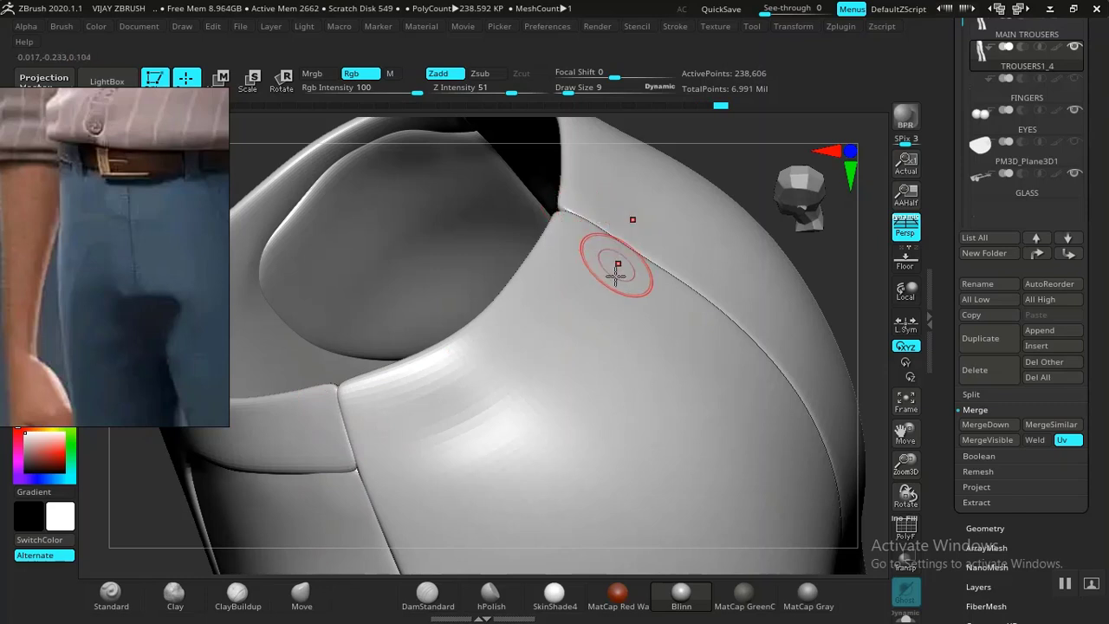
{"action": "key", "text": "f"}
{"action": "left_click_drag", "start_coordinate": [611, 354], "coordinate": [681, 371]}
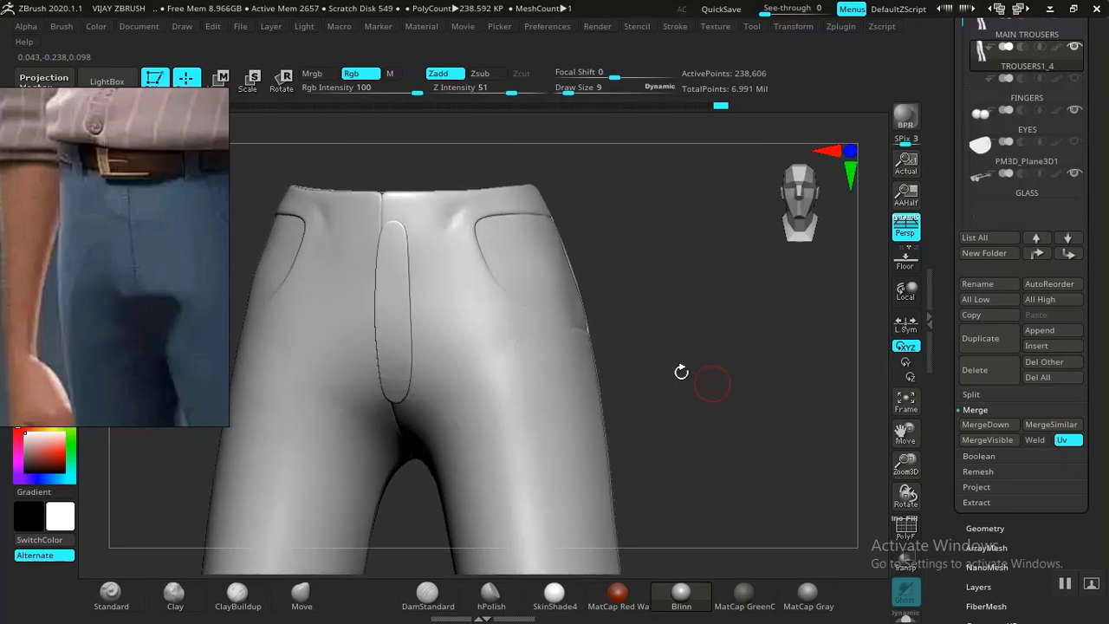
{"action": "key", "text": "shift+f"}
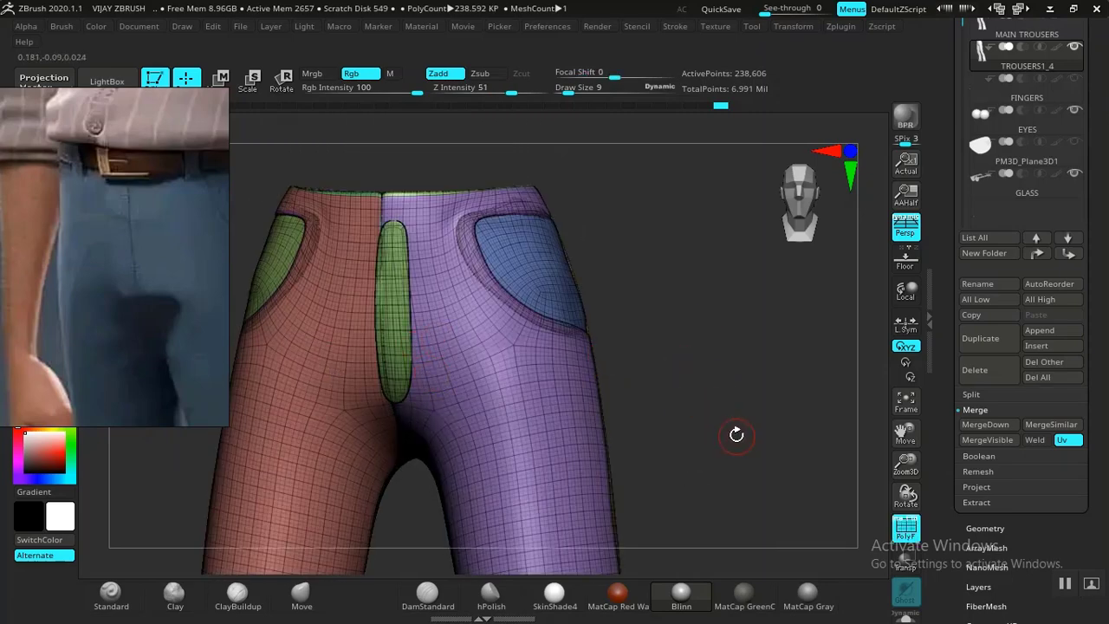
At the lowest subdivision level, regenerate the trousers' polygroups with Auto Groups.
{"action": "left_click_drag", "start_coordinate": [737, 435], "coordinate": [765, 436]}
{"action": "key", "text": "shift+d"}
{"action": "key", "text": "shift+d"}
{"action": "left_click_drag", "start_coordinate": [941, 500], "coordinate": [957, 358]}
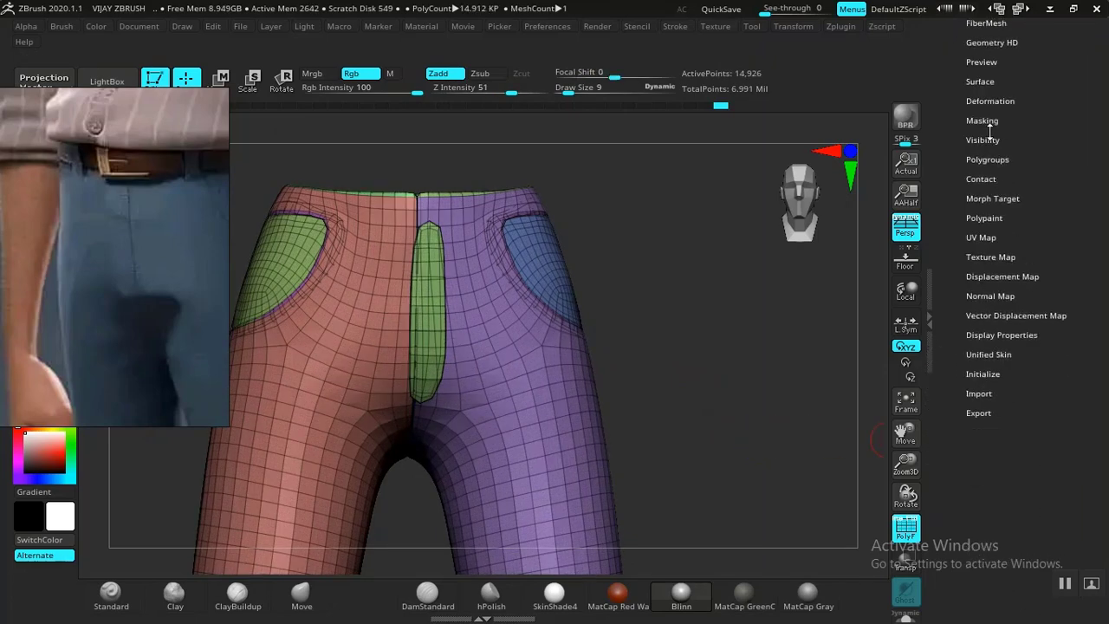
{"action": "left_click", "coordinate": [986, 159]}
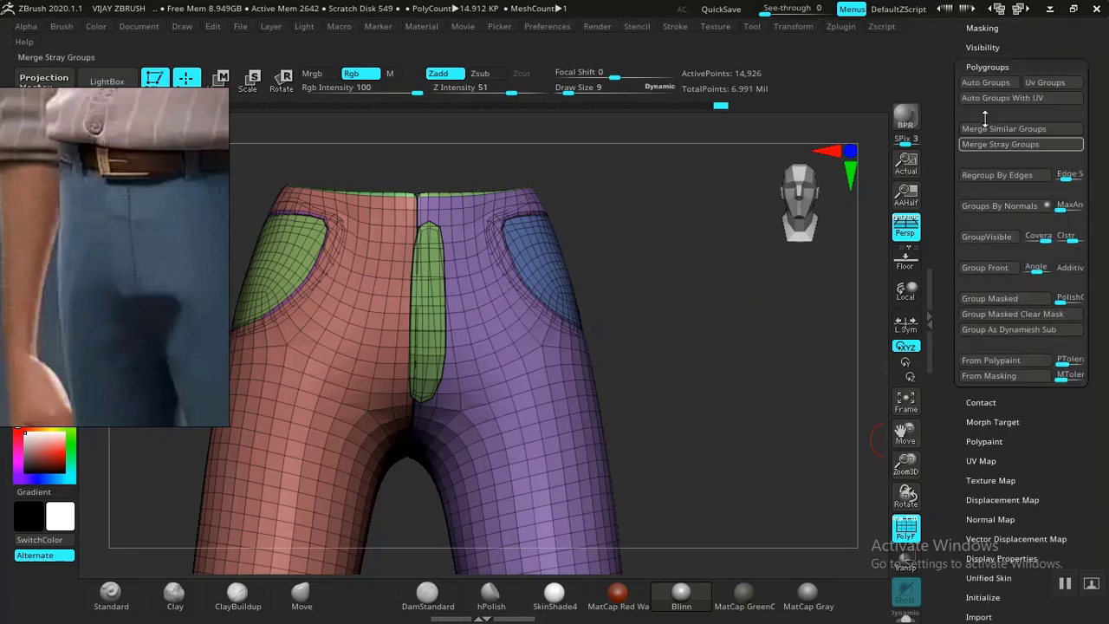
{"action": "left_click", "coordinate": [988, 83]}
Isolate a leg and then the pink fly strip, unhide all, and hide the wireframe.
{"action": "left_click_drag", "start_coordinate": [662, 352], "coordinate": [637, 352]}
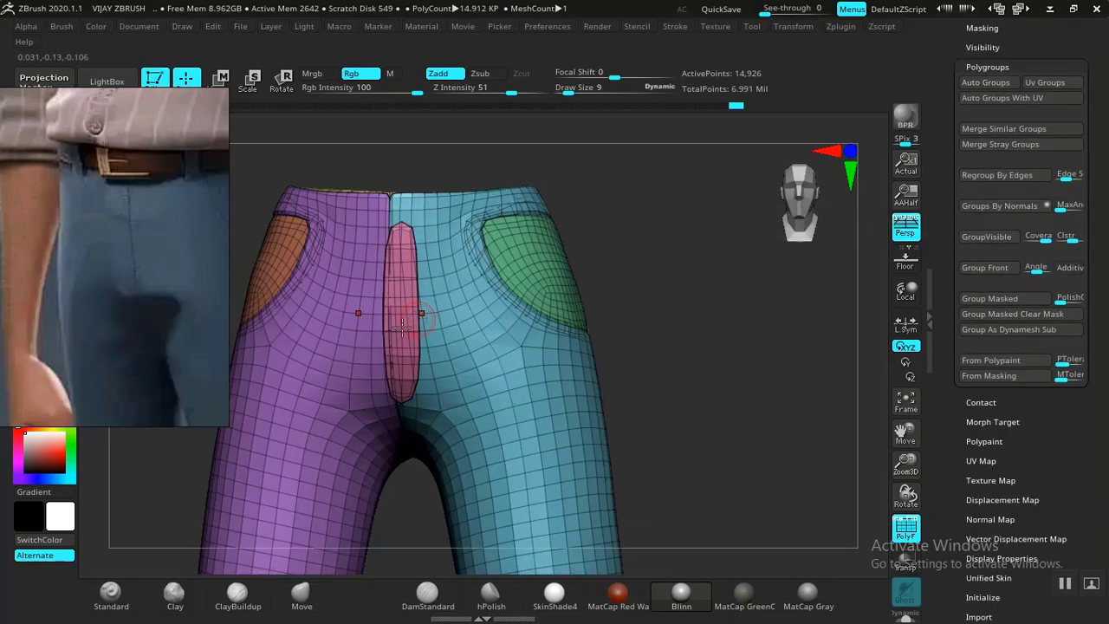
{"action": "left_click", "coordinate": [409, 319], "text": "ctrl+shift"}
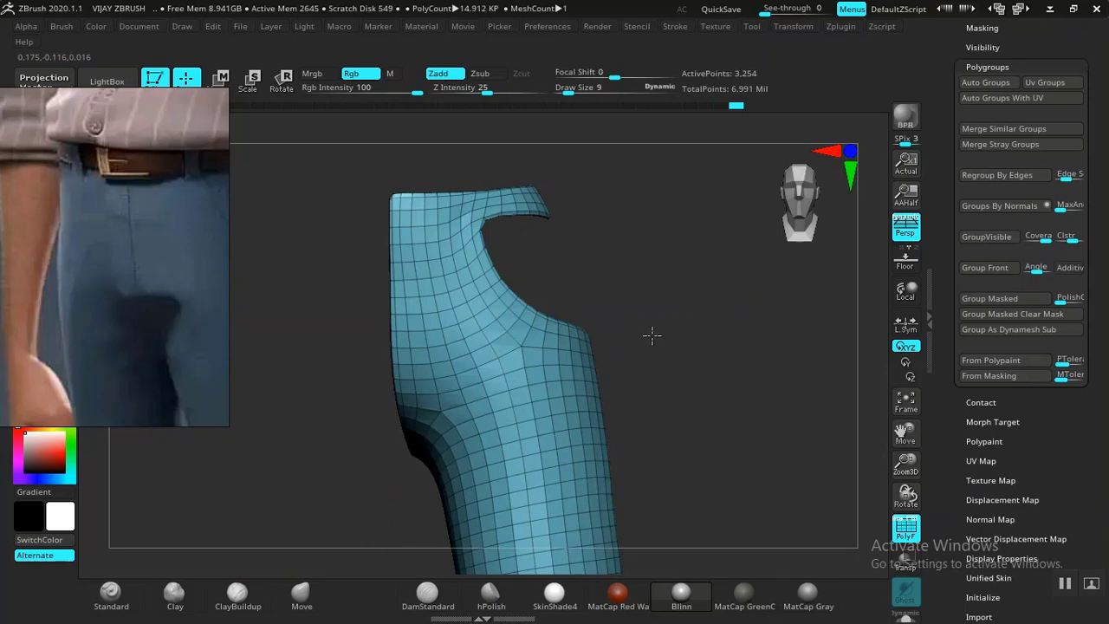
{"action": "left_click", "coordinate": [697, 326], "text": "ctrl+shift"}
{"action": "left_click", "coordinate": [396, 351], "text": "ctrl+shift"}
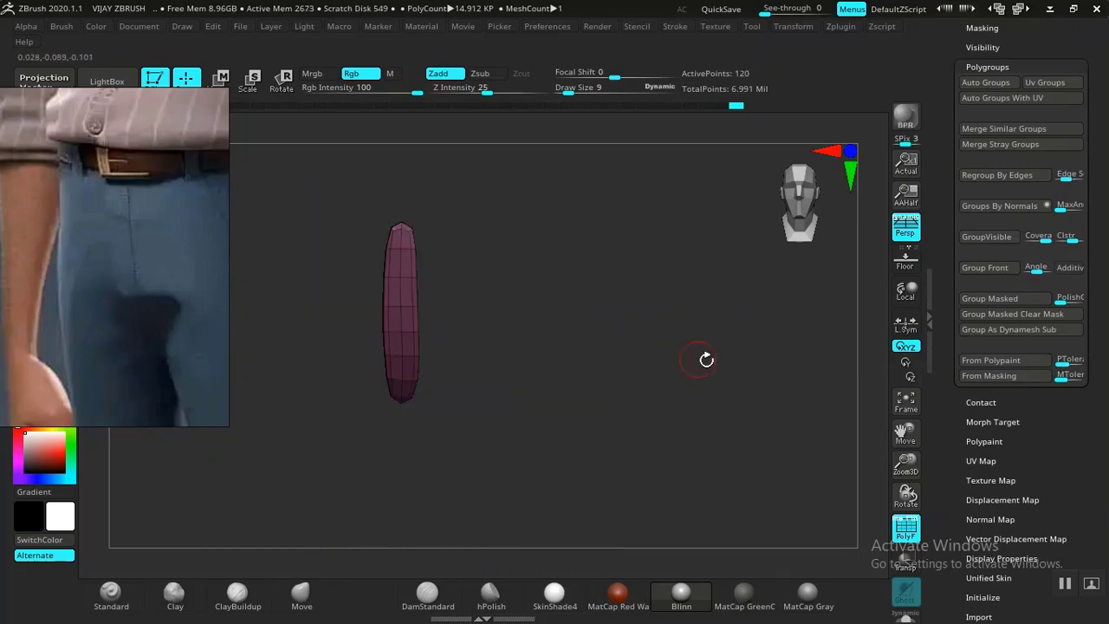
{"action": "left_click", "coordinate": [704, 359], "text": "ctrl+shift"}
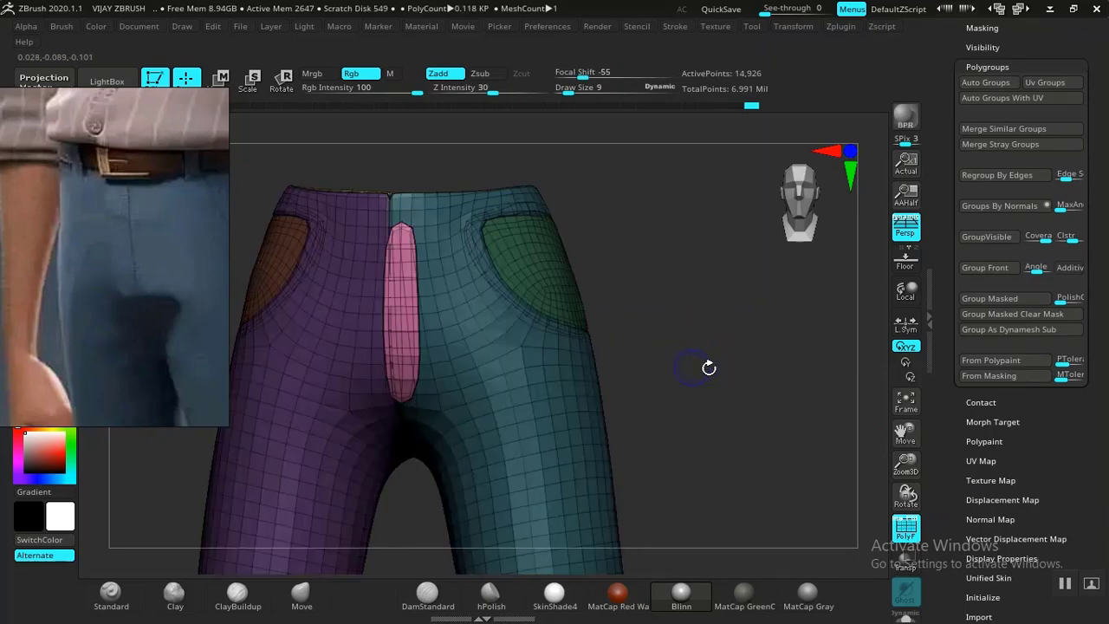
{"action": "key", "text": "shift+f"}
Switch to the Move brush at about size 30, viewing the trousers front.
{"action": "left_click_drag", "start_coordinate": [713, 372], "coordinate": [681, 384]}
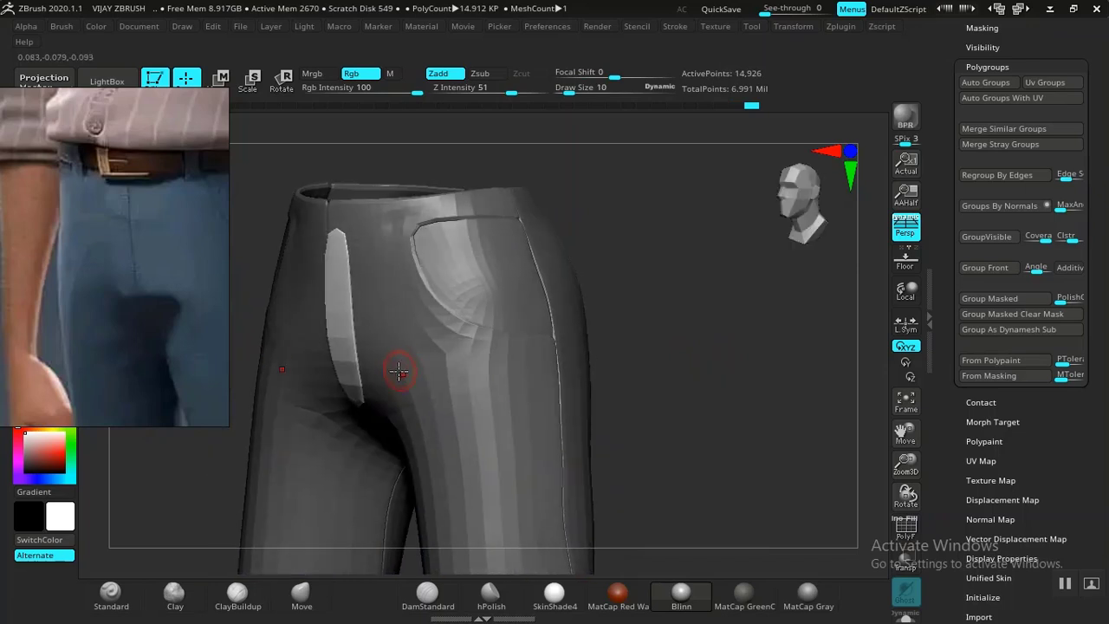
{"action": "left_click_drag", "start_coordinate": [746, 376], "coordinate": [775, 438], "text": "alt"}
{"action": "mouse_move", "coordinate": [186, 489]}
{"action": "left_mouse_down"}
{"action": "mouse_move", "coordinate": [168, 494]}
{"action": "mouse_move", "coordinate": [339, 425]}
{"action": "left_mouse_up"}
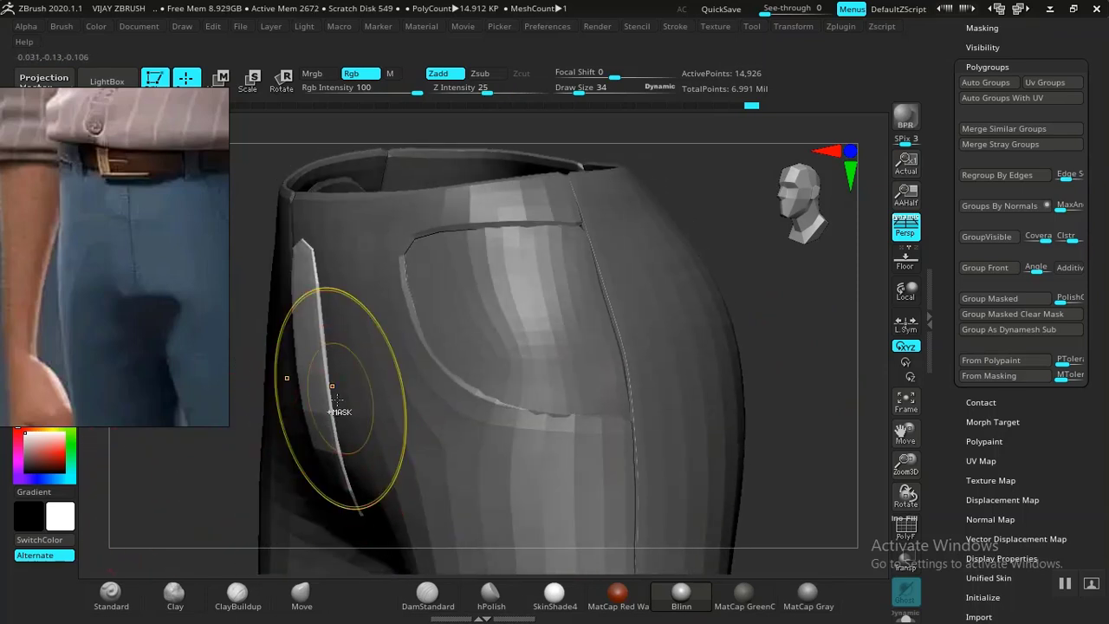
{"action": "key", "text": "bracketright"}
{"action": "key", "text": "bracketright"}
{"action": "key", "text": "bracketright"}
{"action": "key", "text": "bracketleft"}
{"action": "key", "text": "bracketleft"}
{"action": "key", "text": "bracketleft"}
{"action": "key", "text": "bracketleft"}
{"action": "key", "text": "bracketleft"}
{"action": "key", "text": "bracketleft"}
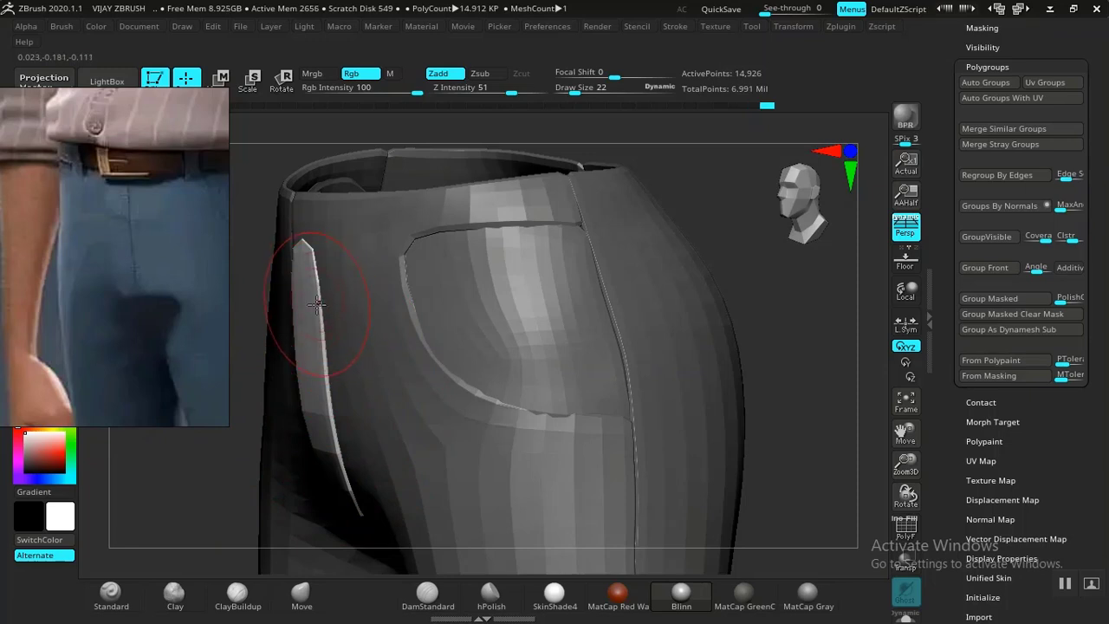
{"action": "left_click", "coordinate": [301, 593]}
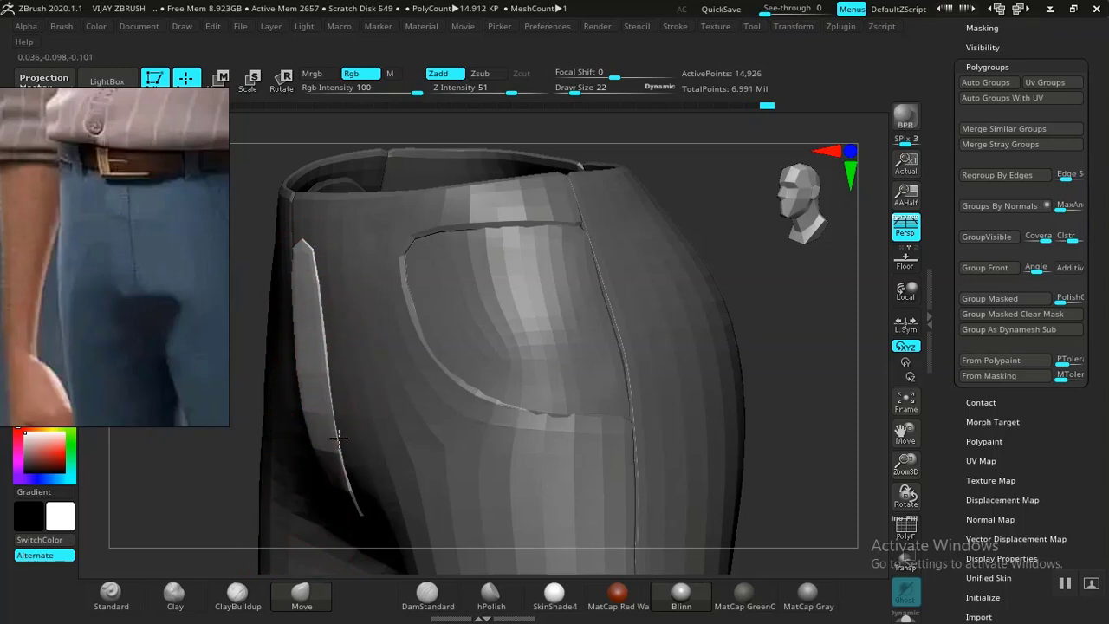
Nudge the fly strip's lower end and reshape the fly flap's top edge.
{"action": "mouse_move", "coordinate": [199, 497]}
{"action": "left_mouse_down"}
{"action": "mouse_move", "coordinate": [217, 470]}
{"action": "mouse_move", "coordinate": [211, 442]}
{"action": "left_mouse_up"}
{"action": "left_click_drag", "start_coordinate": [361, 394], "coordinate": [362, 380]}
{"action": "mouse_move", "coordinate": [263, 471]}
{"action": "left_mouse_down"}
{"action": "mouse_move", "coordinate": [256, 456]}
{"action": "mouse_move", "coordinate": [322, 426]}
{"action": "left_mouse_up"}
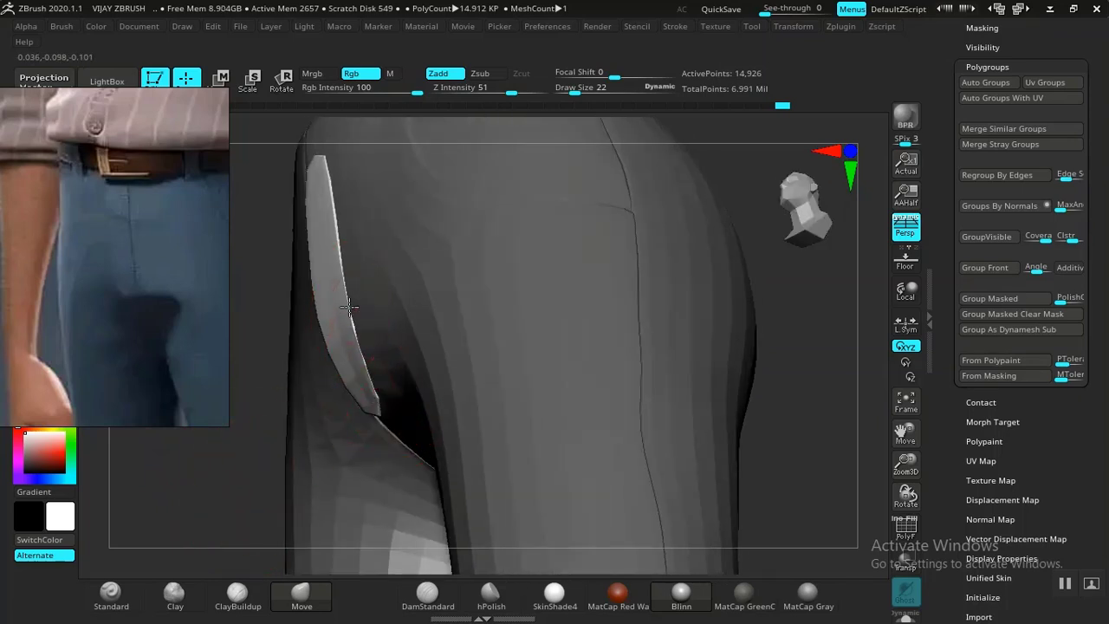
{"action": "left_click_drag", "start_coordinate": [328, 210], "coordinate": [320, 176]}
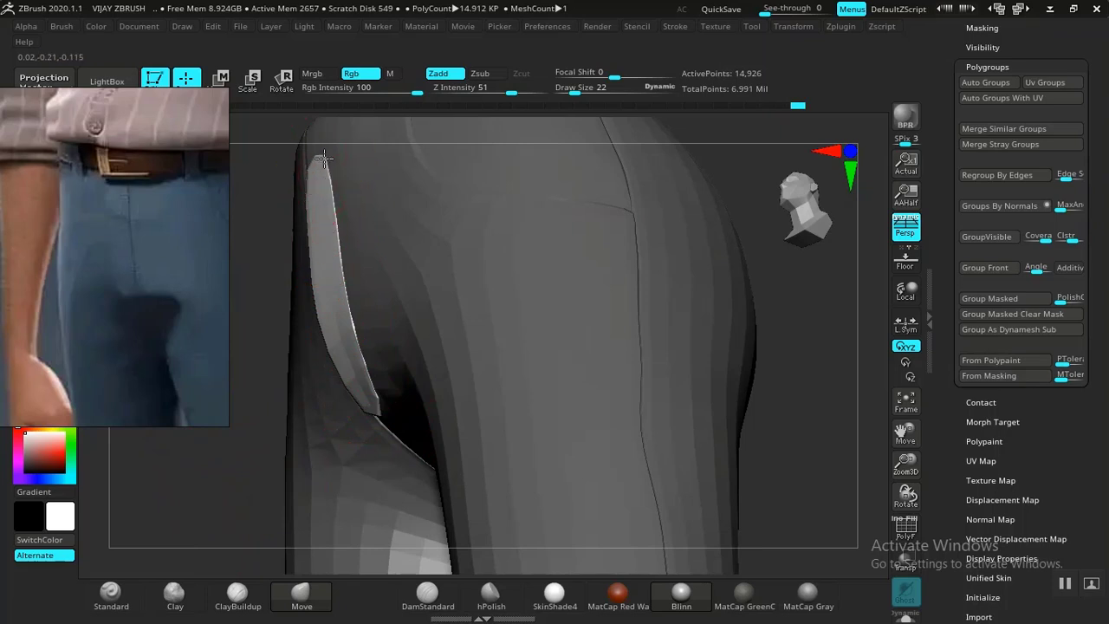
{"action": "left_click_drag", "start_coordinate": [822, 440], "coordinate": [767, 428]}
{"action": "left_click_drag", "start_coordinate": [788, 353], "coordinate": [789, 441], "text": "alt"}
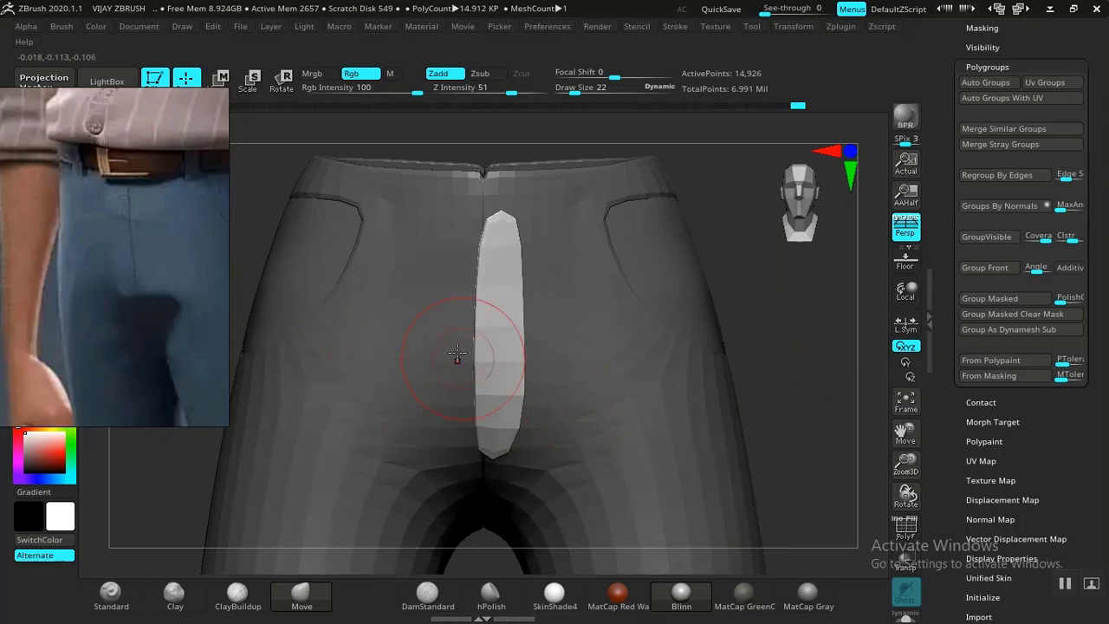
Move the reference photo off the model and bring up the Move gizmo on the fly flap.
{"action": "right_click_drag", "start_coordinate": [119, 318], "coordinate": [252, 350]}
{"action": "middle_click_drag", "start_coordinate": [252, 350], "coordinate": [209, 357]}
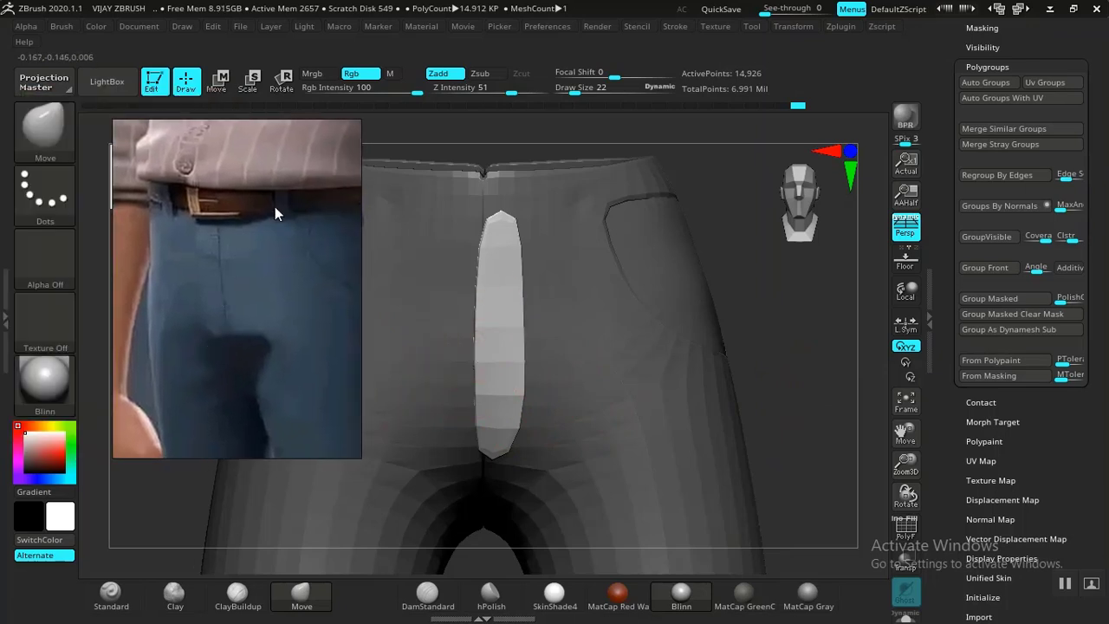
{"action": "right_click_drag", "start_coordinate": [309, 376], "coordinate": [221, 385]}
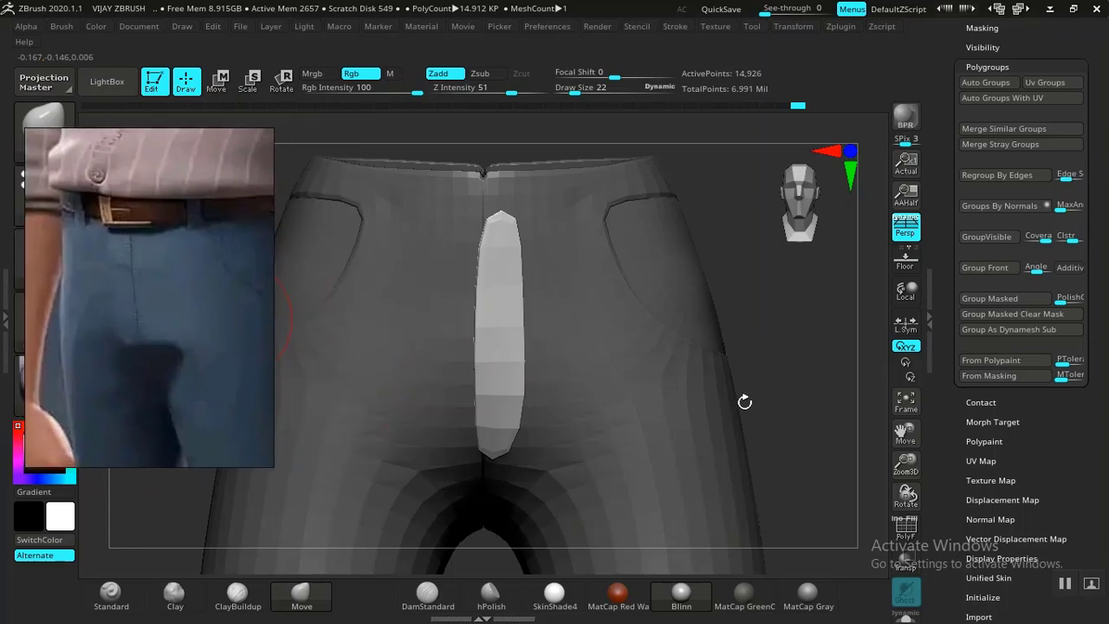
{"action": "left_click_drag", "start_coordinate": [783, 425], "coordinate": [829, 413]}
{"action": "key", "text": "w"}
{"action": "scroll", "coordinate": [994, 292], "scroll_direction": "up", "scroll_amount": 5}
Expand Geometry, orbit around the trousers, return to Draw with Q and open the brush picker.
{"action": "left_click", "coordinate": [980, 132]}
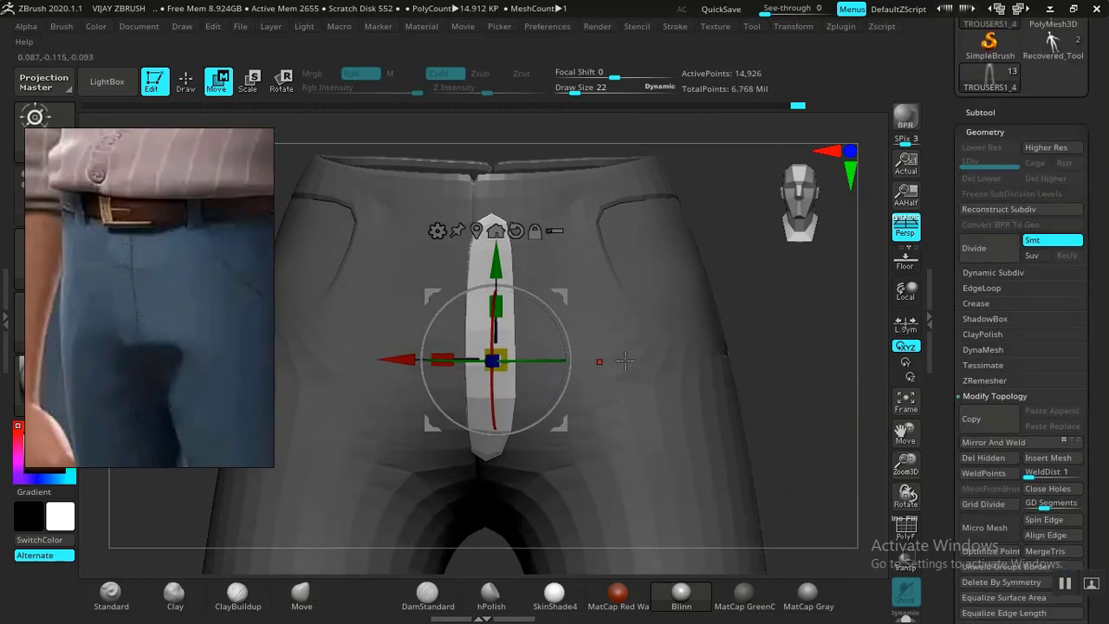
{"action": "left_click_drag", "start_coordinate": [809, 354], "coordinate": [813, 354]}
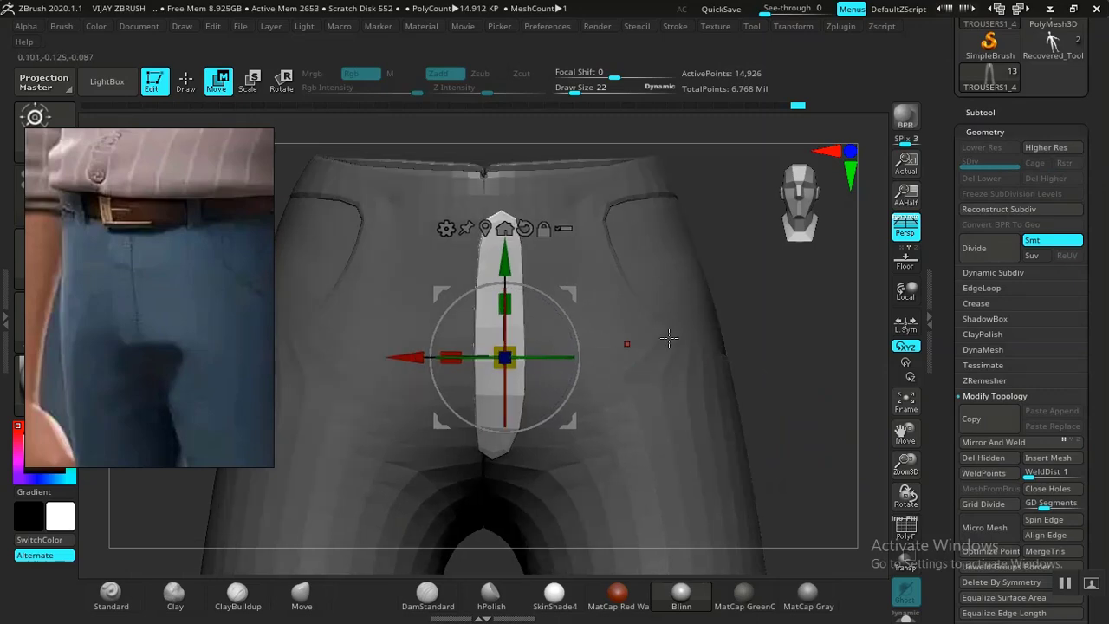
{"action": "left_click_drag", "start_coordinate": [808, 344], "coordinate": [875, 342]}
{"action": "mouse_move", "coordinate": [809, 353]}
{"action": "left_mouse_down"}
{"action": "mouse_move", "coordinate": [743, 359]}
{"action": "mouse_move", "coordinate": [756, 366]}
{"action": "left_mouse_up"}
{"action": "key", "text": "q"}
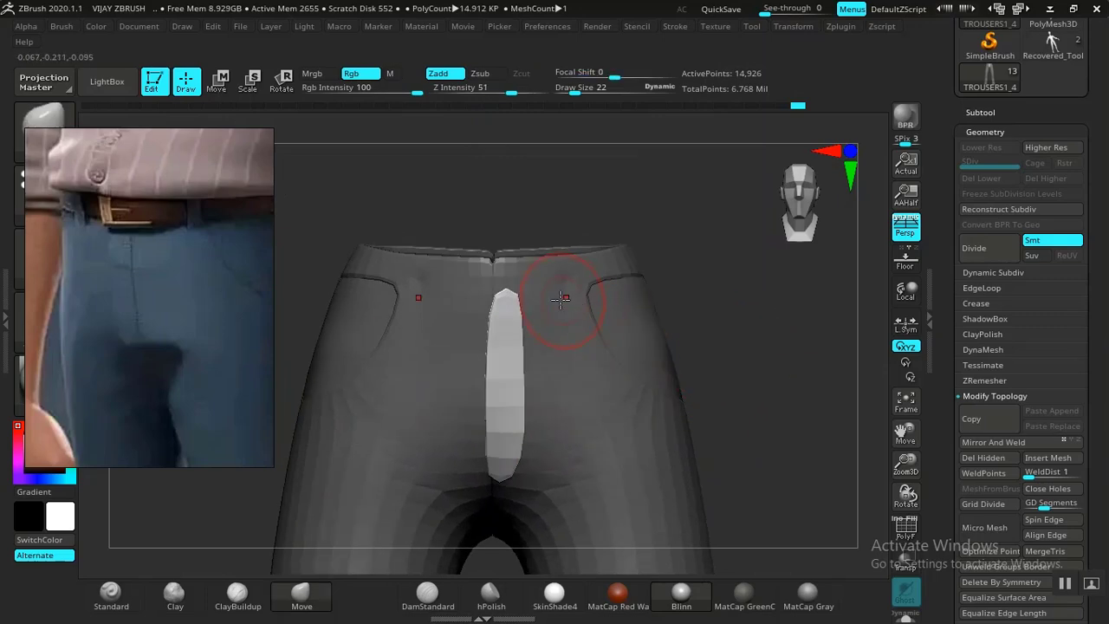
{"action": "left_click_drag", "start_coordinate": [699, 311], "coordinate": [743, 352]}
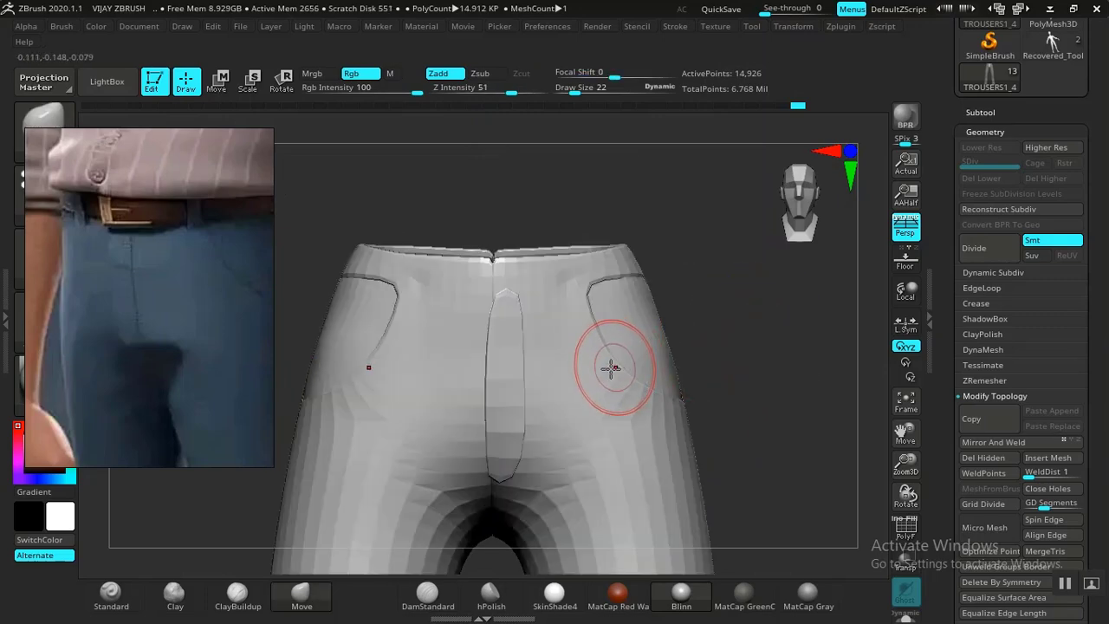
{"action": "key", "text": "b"}
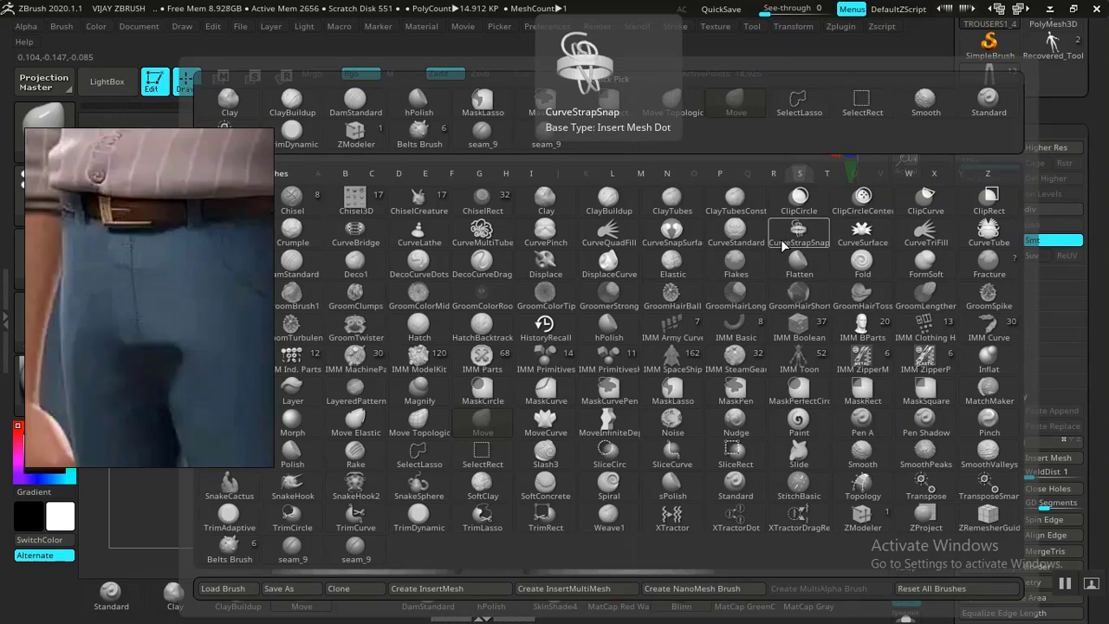
Pick the CurveStrapSnap brush, undo the test straps, and zoom onto the waistband.
{"action": "key", "text": "c"}
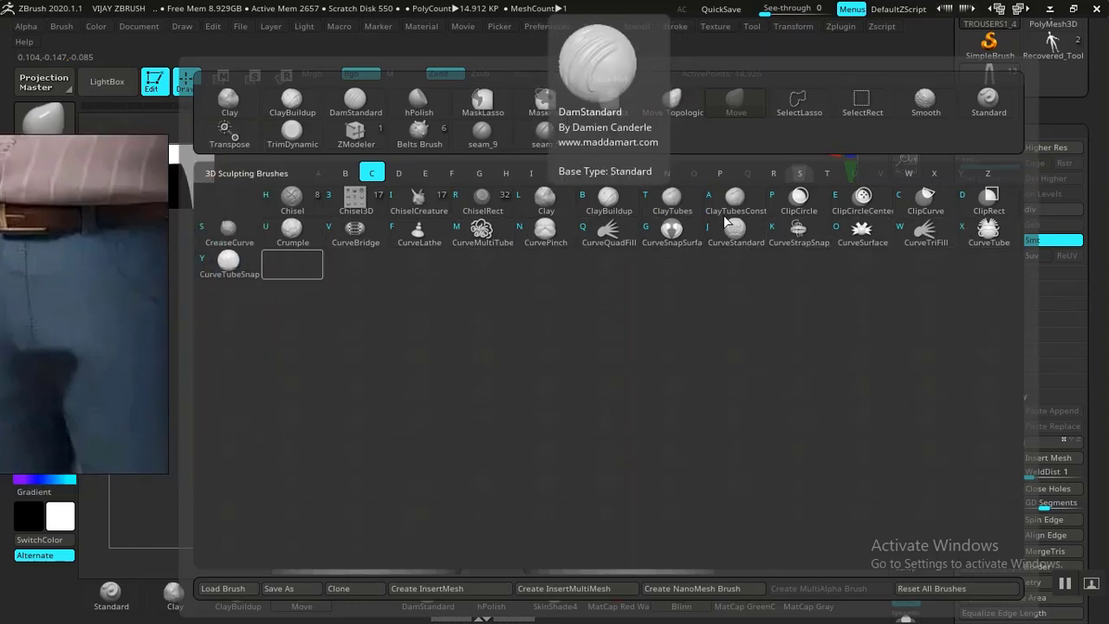
{"action": "left_click", "coordinate": [799, 231]}
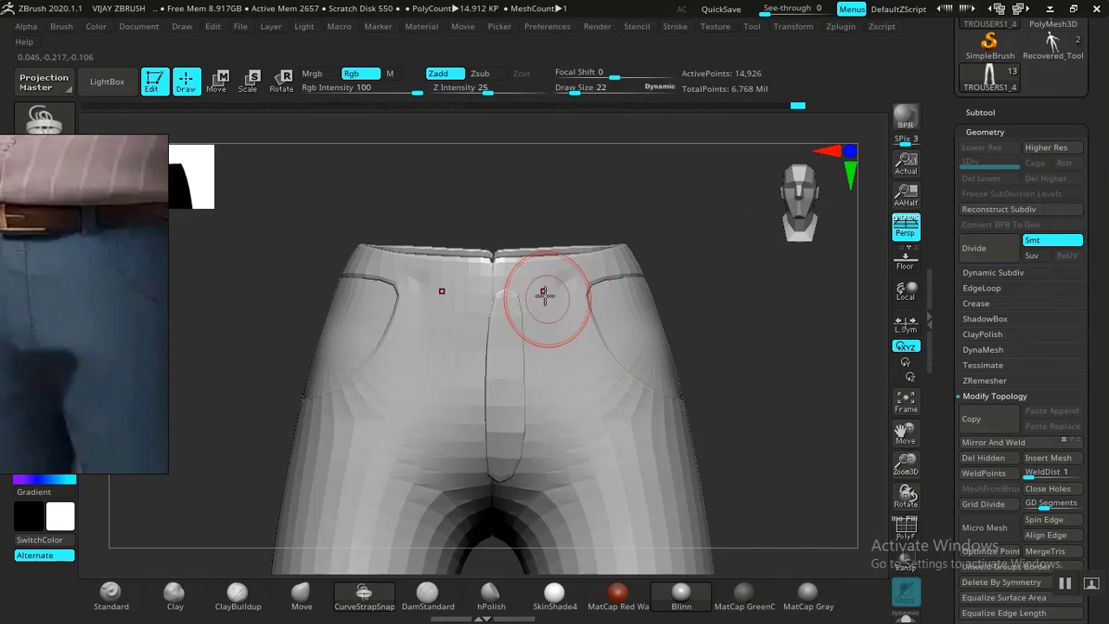
{"action": "mouse_move", "coordinate": [569, 298]}
{"action": "left_mouse_down"}
{"action": "mouse_move", "coordinate": [570, 359]}
{"action": "mouse_move", "coordinate": [564, 285]}
{"action": "left_mouse_up"}
{"action": "key", "text": "ctrl+z"}
{"action": "key", "text": "ctrl+z"}
{"action": "key", "text": "ctrl+z"}
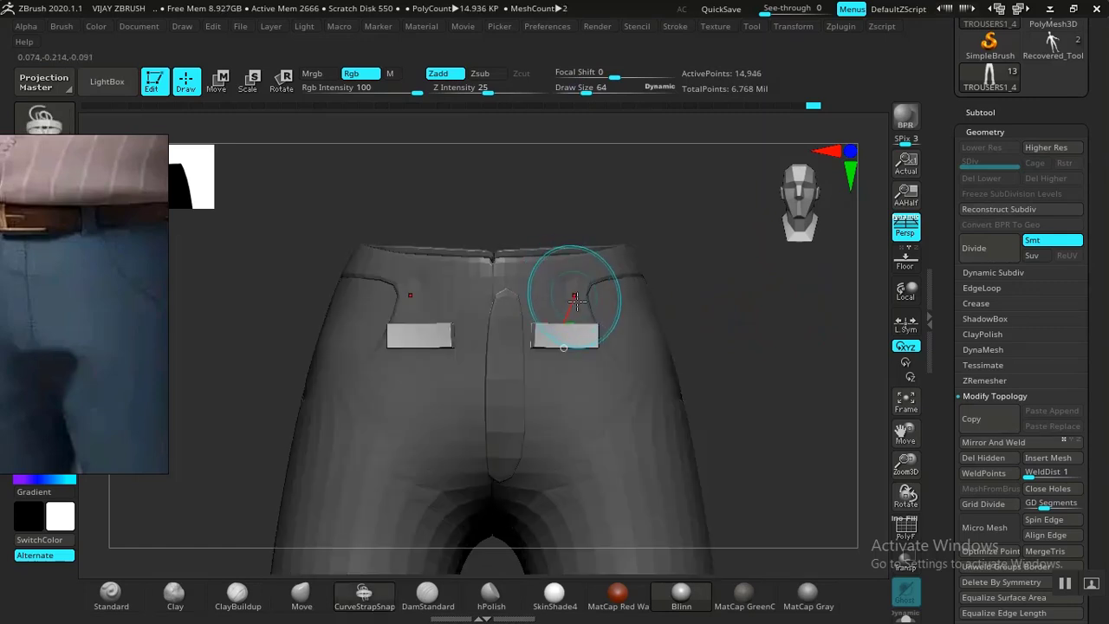
{"action": "key", "text": "ctrl+z"}
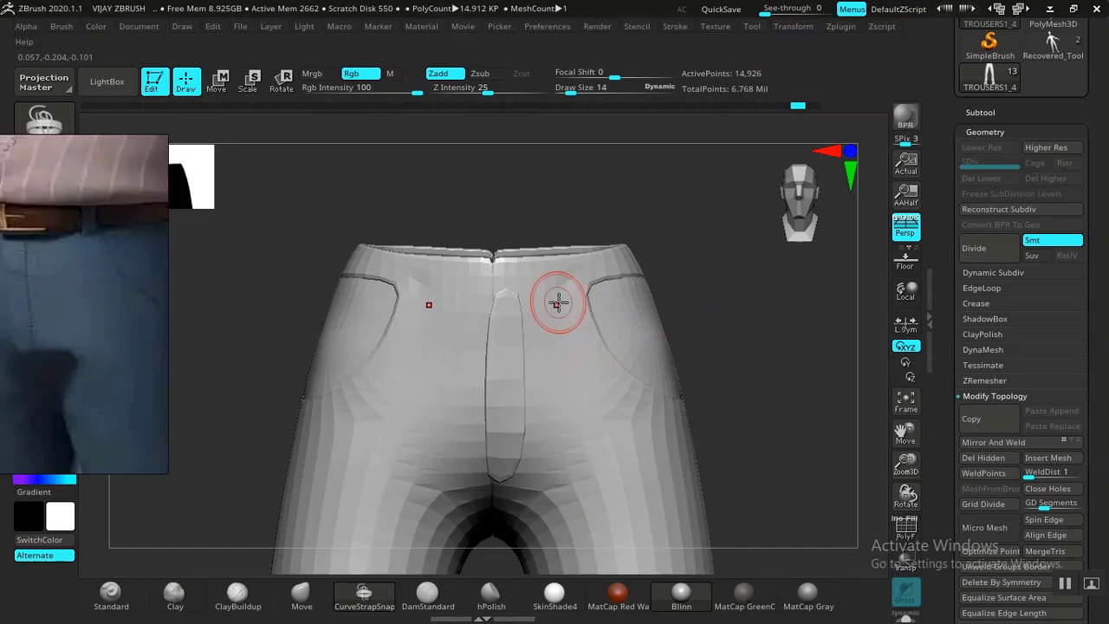
{"action": "left_click_drag", "start_coordinate": [753, 300], "coordinate": [761, 346], "text": "alt"}
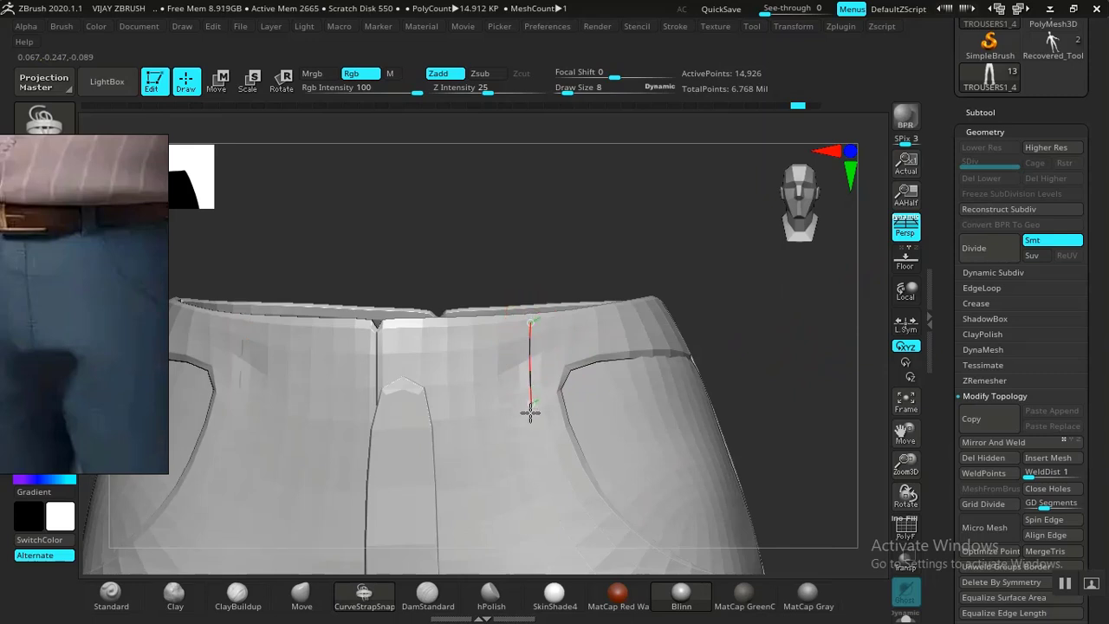
Draw a strap curve down from the waistband, undo it, and redraw the belt loop strap.
{"action": "left_click_drag", "start_coordinate": [532, 413], "coordinate": [531, 413]}
{"action": "mouse_move", "coordinate": [780, 300]}
{"action": "left_mouse_down"}
{"action": "mouse_move", "coordinate": [740, 316]}
{"action": "mouse_move", "coordinate": [755, 310]}
{"action": "mouse_move", "coordinate": [702, 312]}
{"action": "mouse_move", "coordinate": [778, 319]}
{"action": "mouse_move", "coordinate": [639, 265]}
{"action": "mouse_move", "coordinate": [633, 216]}
{"action": "mouse_move", "coordinate": [832, 269]}
{"action": "mouse_move", "coordinate": [829, 331]}
{"action": "mouse_move", "coordinate": [834, 299]}
{"action": "mouse_move", "coordinate": [816, 286]}
{"action": "left_mouse_up"}
{"action": "key", "text": "shift+f"}
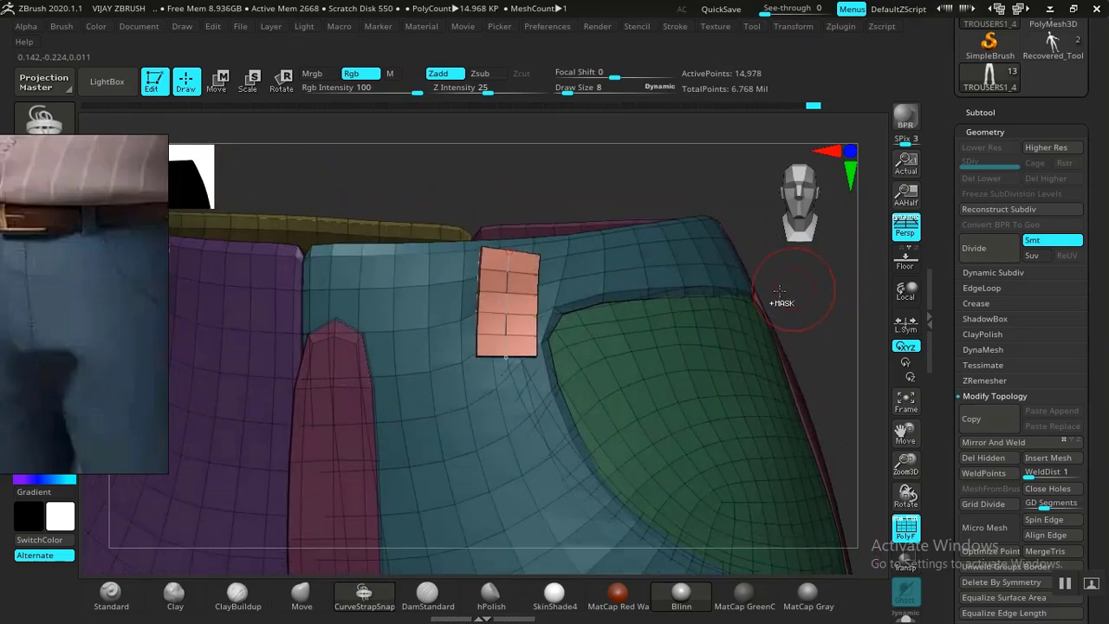
{"action": "key", "text": "ctrl+z"}
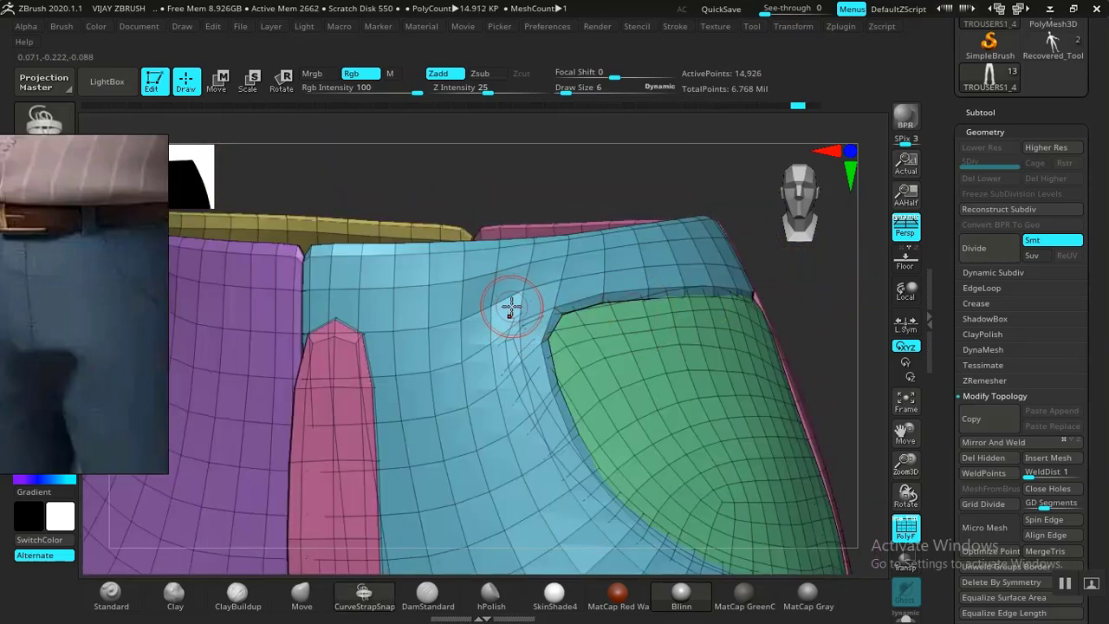
{"action": "key", "text": "shift+f"}
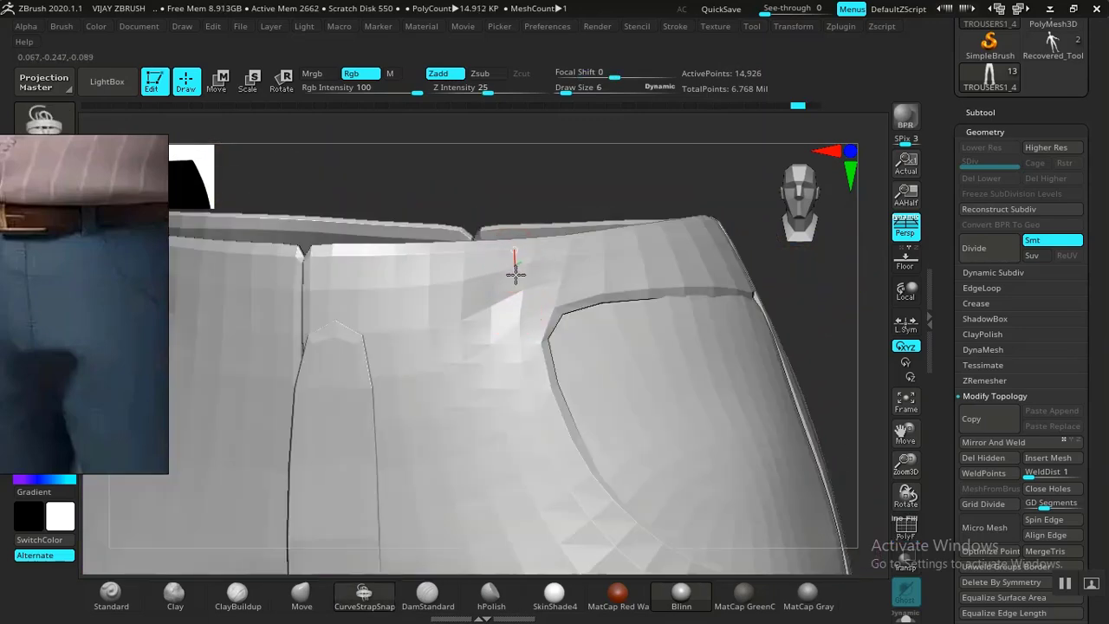
{"action": "left_click_drag", "start_coordinate": [527, 355], "coordinate": [528, 352]}
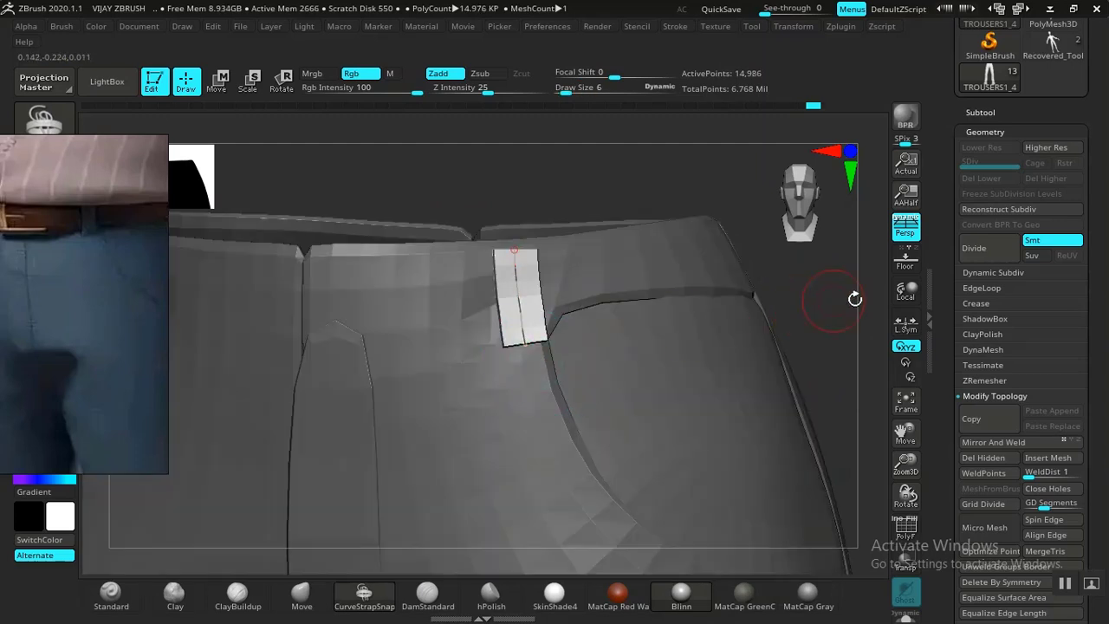
Try lengthening the belt loop's lower end, then revert to the shorter length.
{"action": "key", "text": "f"}
{"action": "left_click_drag", "start_coordinate": [644, 340], "coordinate": [700, 387], "text": "alt"}
{"action": "left_click_drag", "start_coordinate": [682, 312], "coordinate": [745, 411], "text": "alt"}
{"action": "left_click_drag", "start_coordinate": [795, 326], "coordinate": [747, 538], "text": "alt"}
{"action": "left_click_drag", "start_coordinate": [706, 327], "coordinate": [755, 425], "text": "alt"}
{"action": "left_click_drag", "start_coordinate": [808, 317], "coordinate": [778, 558], "text": "alt"}
{"action": "left_click_drag", "start_coordinate": [728, 310], "coordinate": [753, 381], "text": "alt"}
{"action": "left_click_drag", "start_coordinate": [827, 333], "coordinate": [780, 433], "text": "alt"}
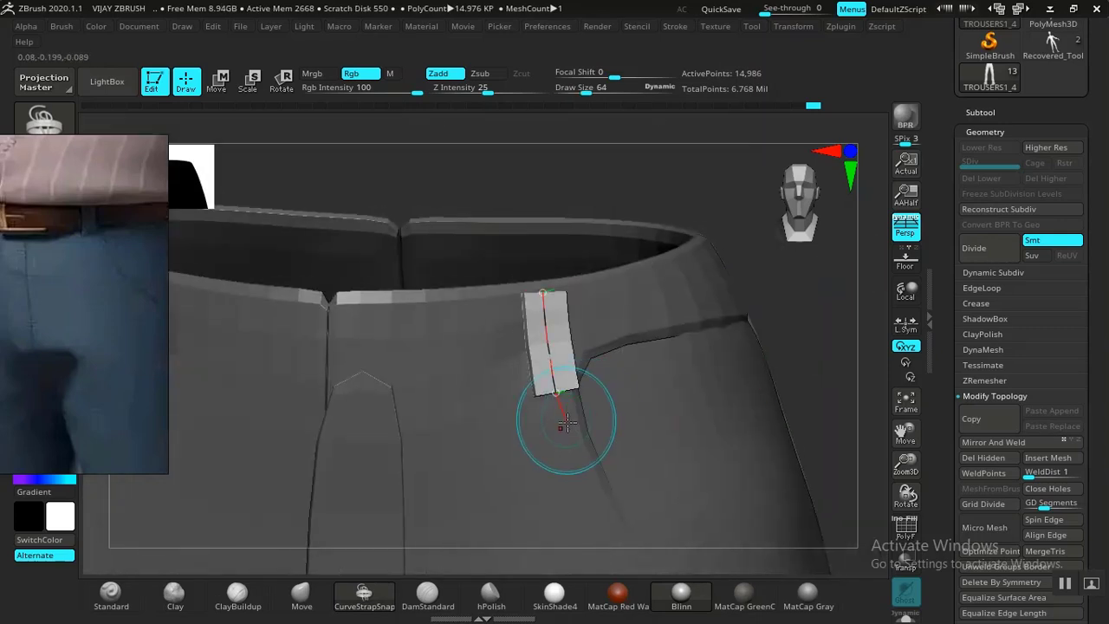
{"action": "left_click_drag", "start_coordinate": [561, 423], "coordinate": [561, 425]}
{"action": "key", "text": "ctrl+z"}
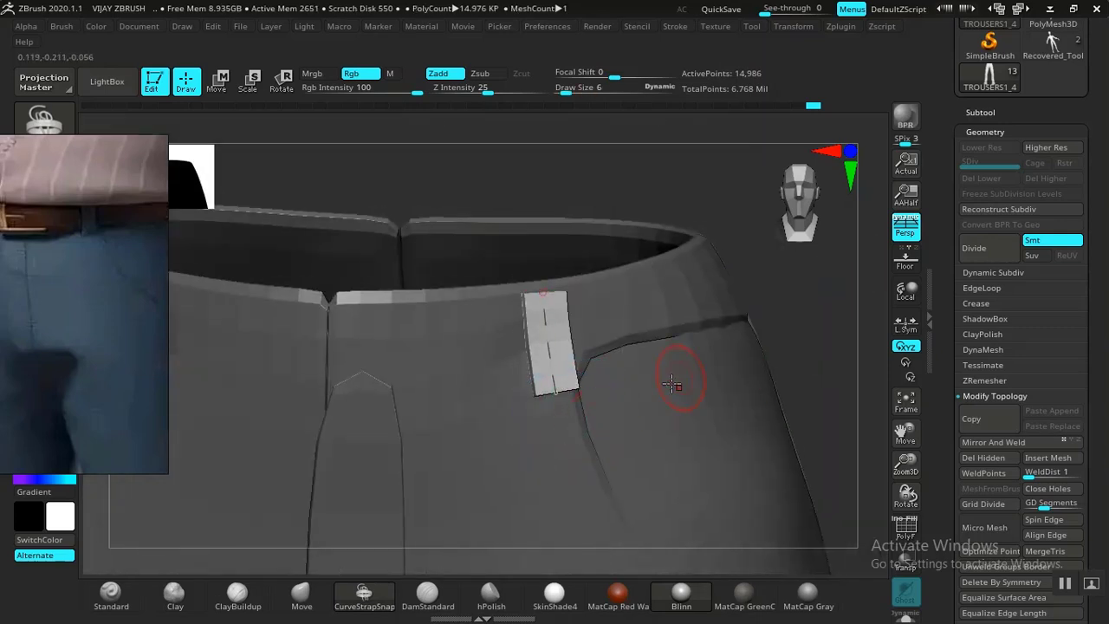
{"action": "left_click_drag", "start_coordinate": [563, 429], "coordinate": [564, 445]}
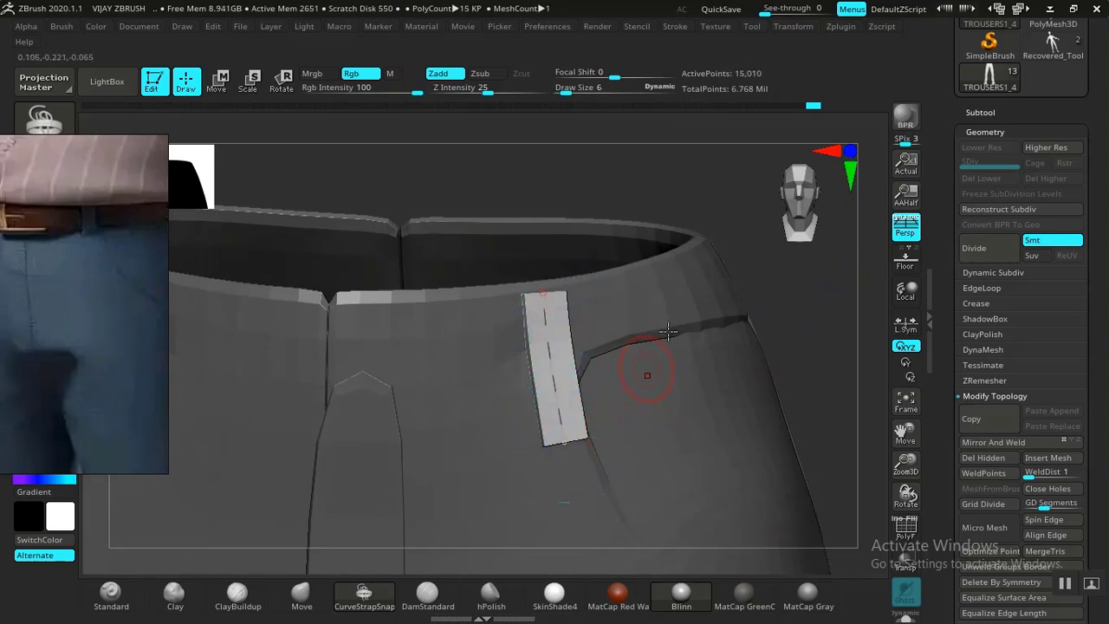
{"action": "key", "text": "ctrl+z"}
{"action": "left_click_drag", "start_coordinate": [793, 280], "coordinate": [755, 315], "text": "alt"}
{"action": "key", "text": "shift+f"}
{"action": "key", "text": "shift+f"}
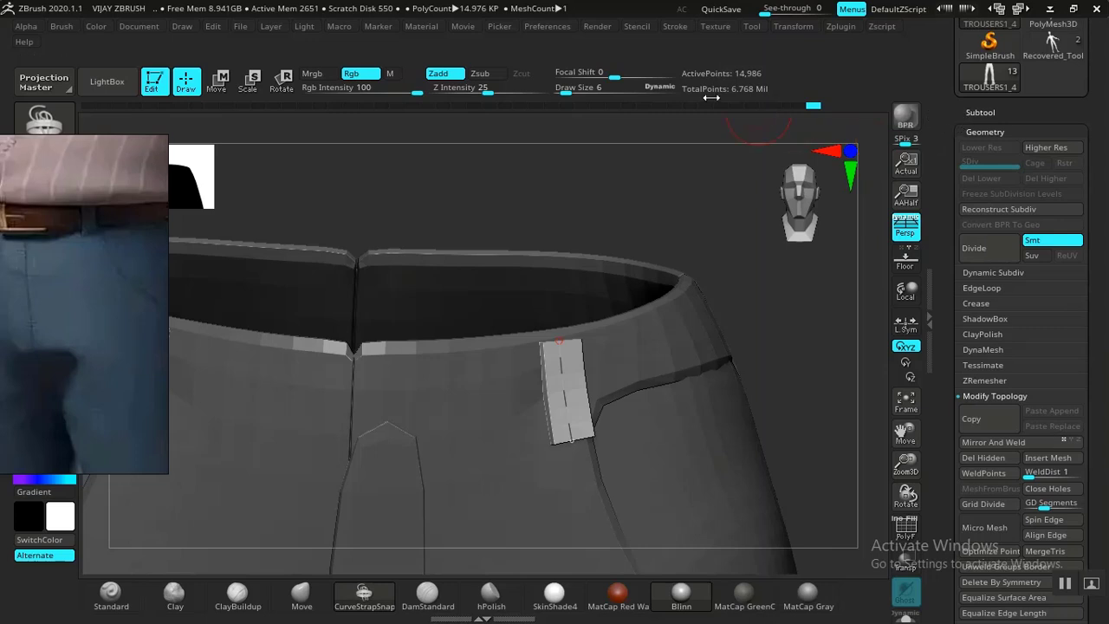
Use Split Unmasked Points to make the belt loop subtool TROUSERS1_5 and select it.
{"action": "left_click", "coordinate": [673, 27]}
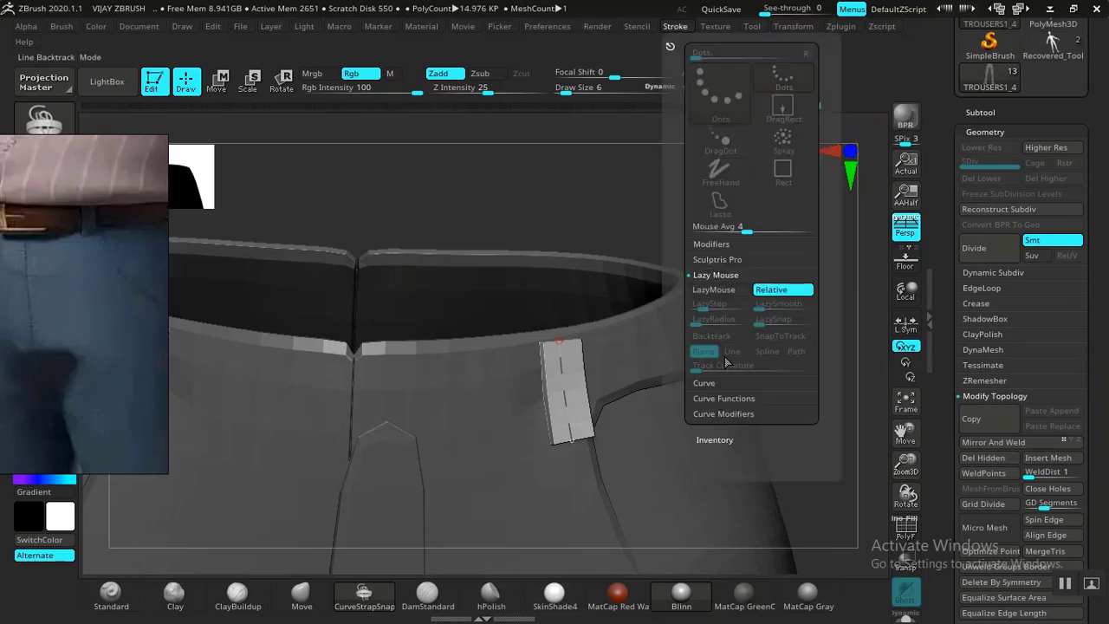
{"action": "left_click", "coordinate": [715, 399]}
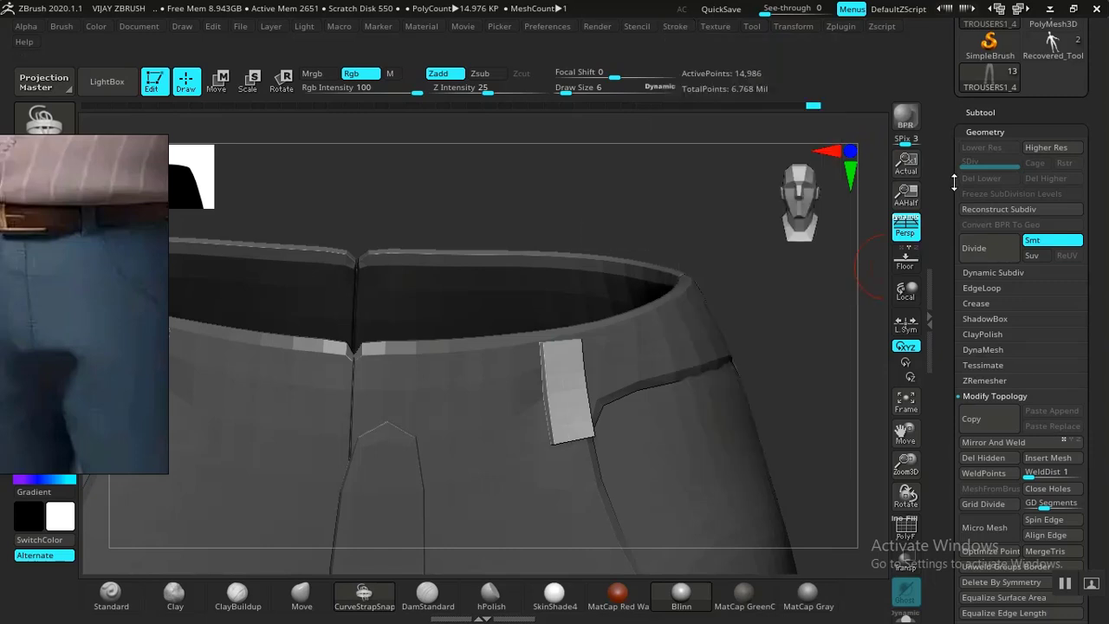
{"action": "left_click", "coordinate": [968, 113]}
{"action": "left_click_drag", "start_coordinate": [964, 365], "coordinate": [964, 197]}
{"action": "scroll", "coordinate": [947, 405], "scroll_direction": "down", "scroll_amount": 1}
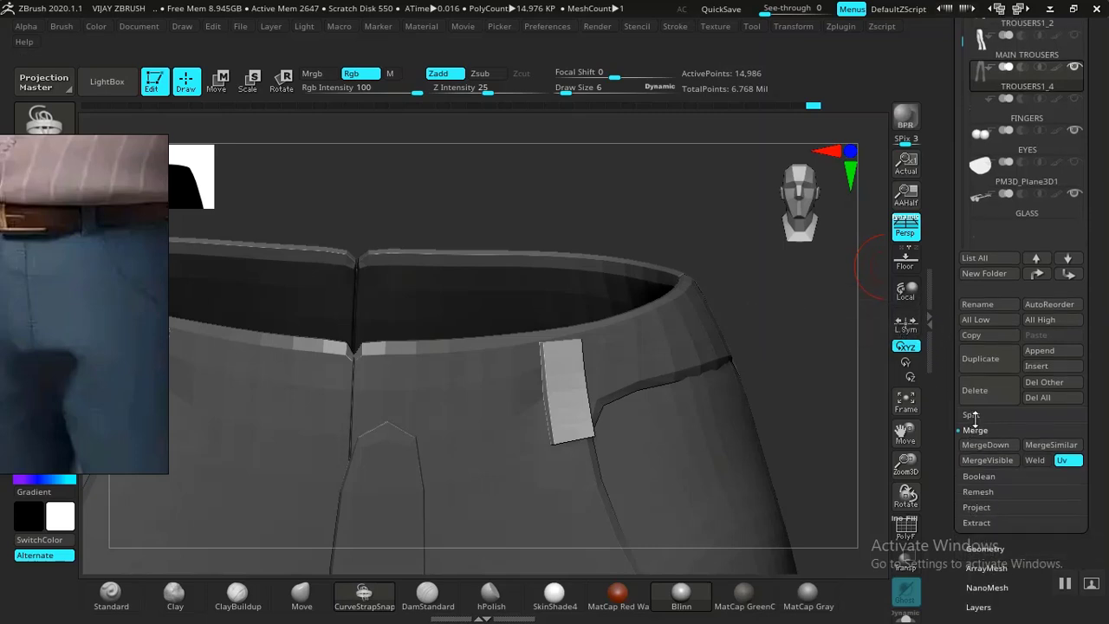
{"action": "left_click", "coordinate": [971, 415]}
{"action": "left_click", "coordinate": [979, 476]}
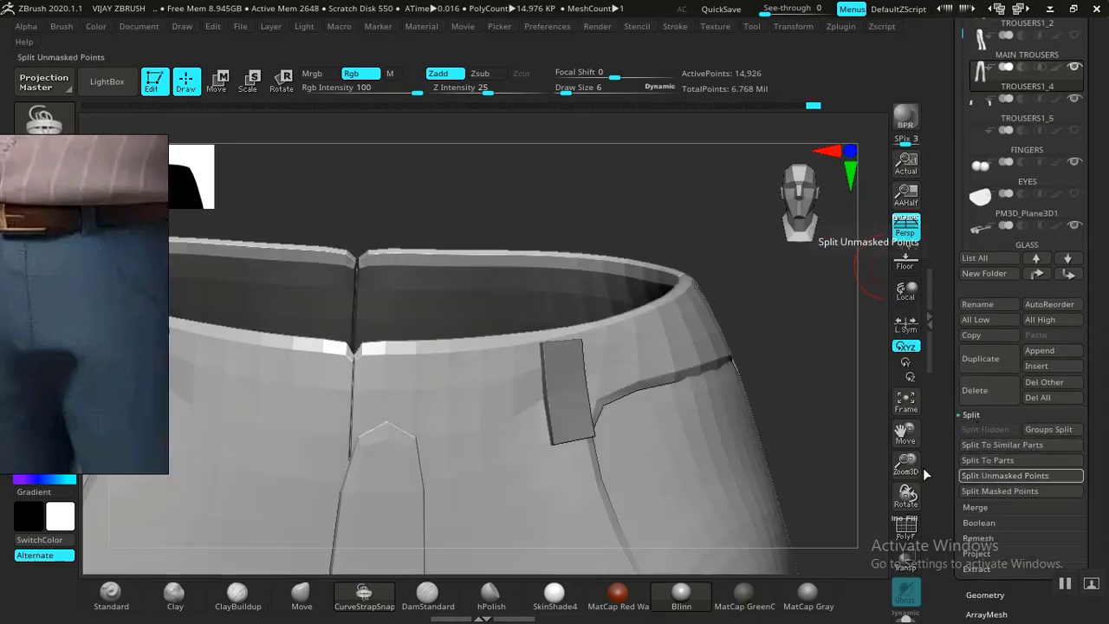
{"action": "left_click", "coordinate": [567, 412], "text": "alt"}
{"action": "left_click_drag", "start_coordinate": [853, 394], "coordinate": [803, 350]}
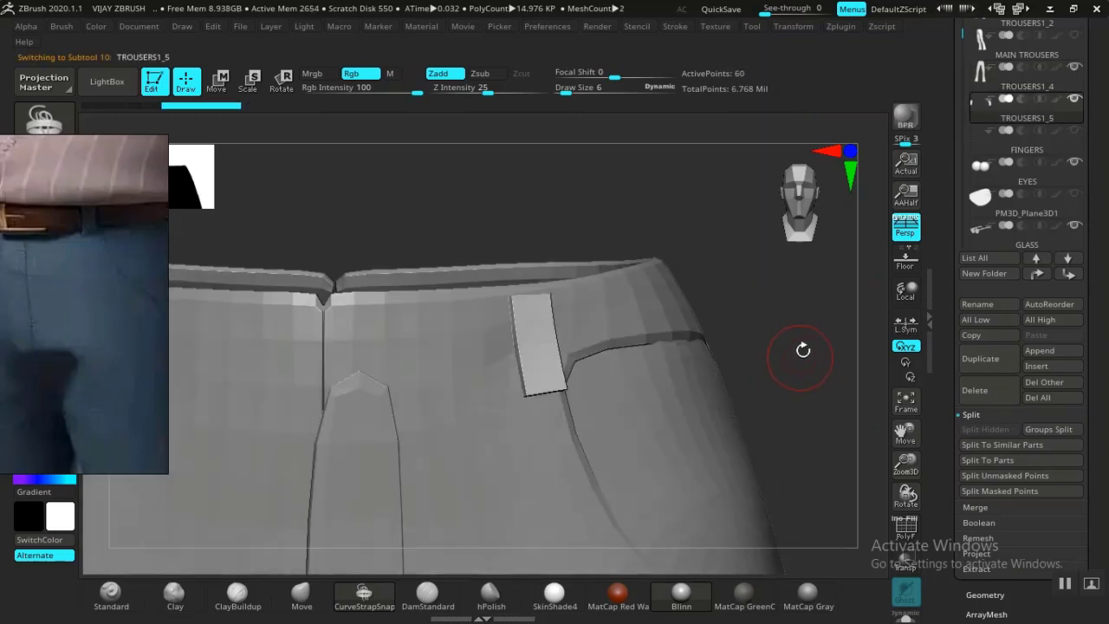
With ZModeler, insert two lengthwise edge loops down the belt loop, growing it to 164 points.
{"action": "key", "text": "shift+f"}
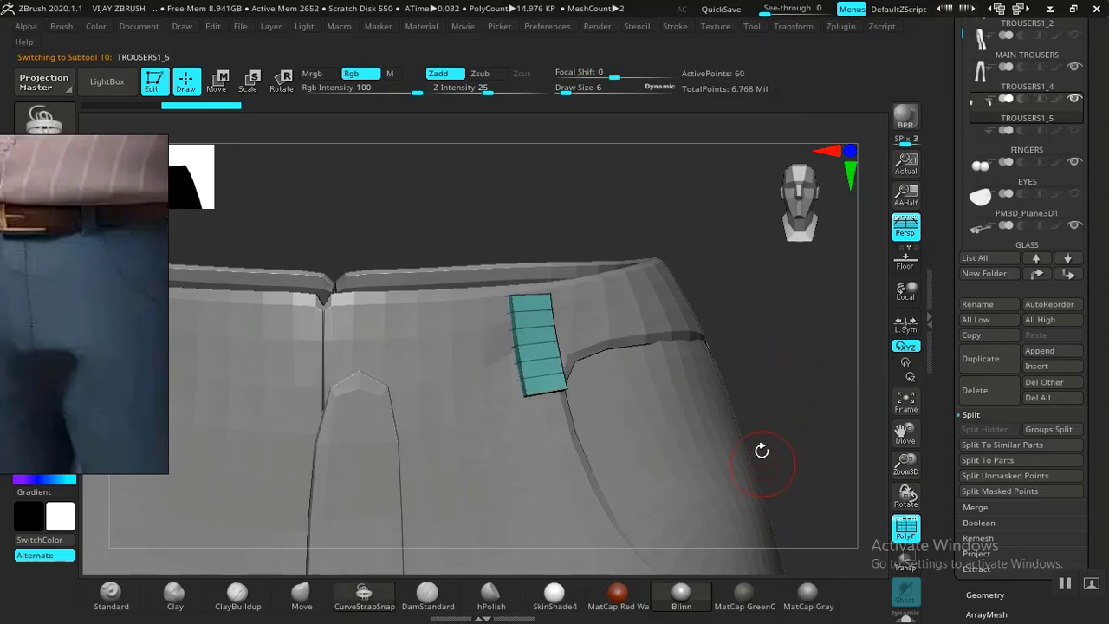
{"action": "left_click_drag", "start_coordinate": [814, 407], "coordinate": [754, 445]}
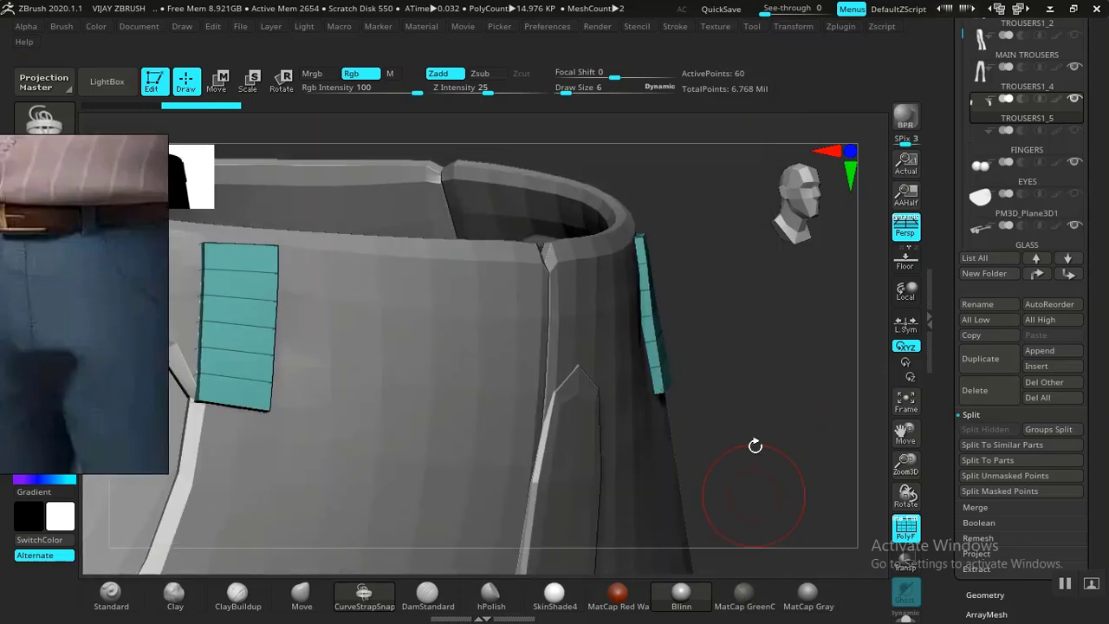
{"action": "left_click_drag", "start_coordinate": [815, 419], "coordinate": [713, 413]}
{"action": "left_click_drag", "start_coordinate": [766, 368], "coordinate": [817, 333]}
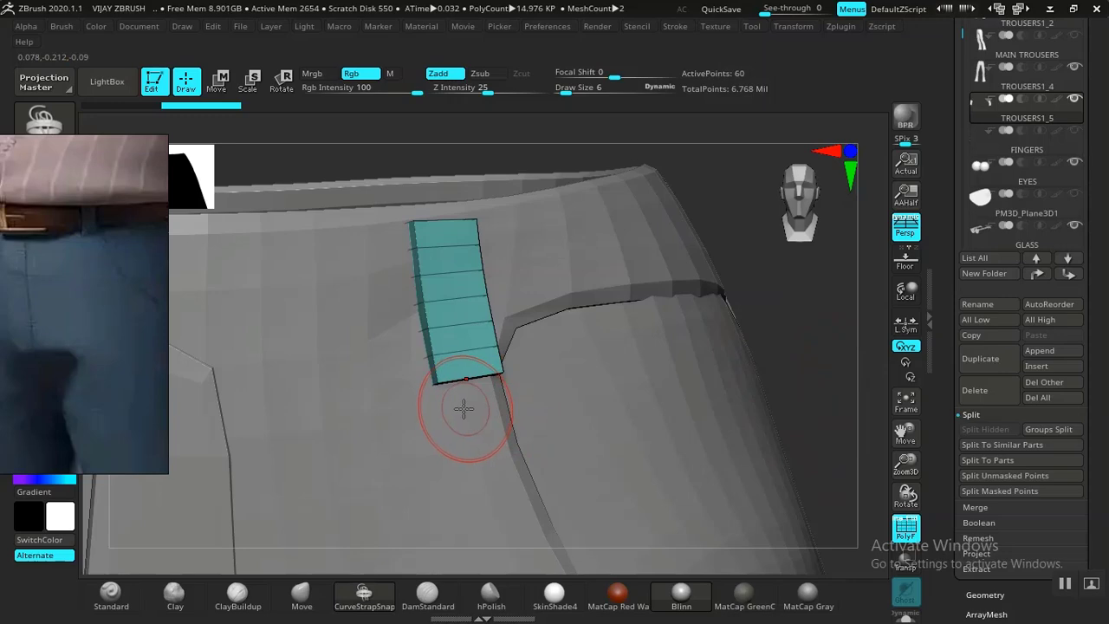
{"action": "key", "text": "b"}
{"action": "key", "text": "m"}
{"action": "key", "text": "v"}
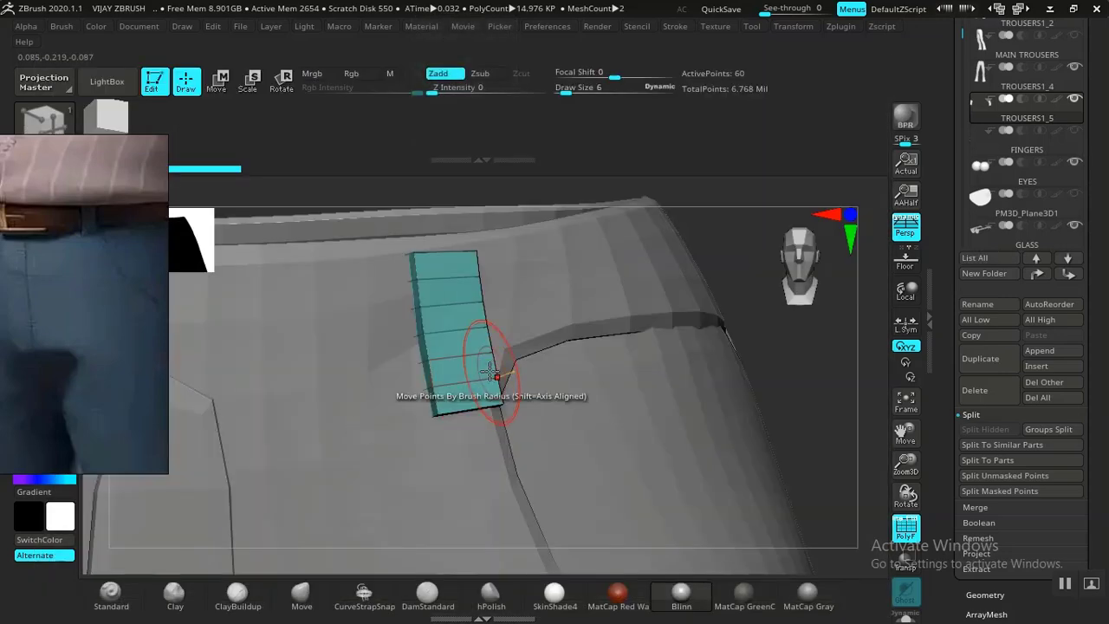
{"action": "left_click", "coordinate": [449, 359]}
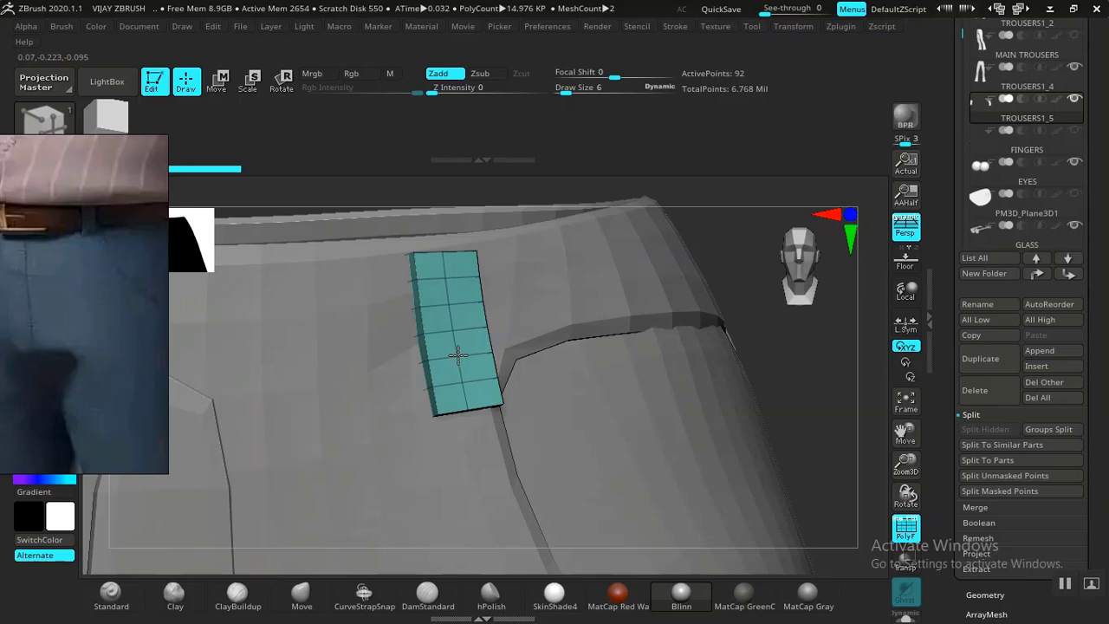
{"action": "left_click", "coordinate": [447, 362]}
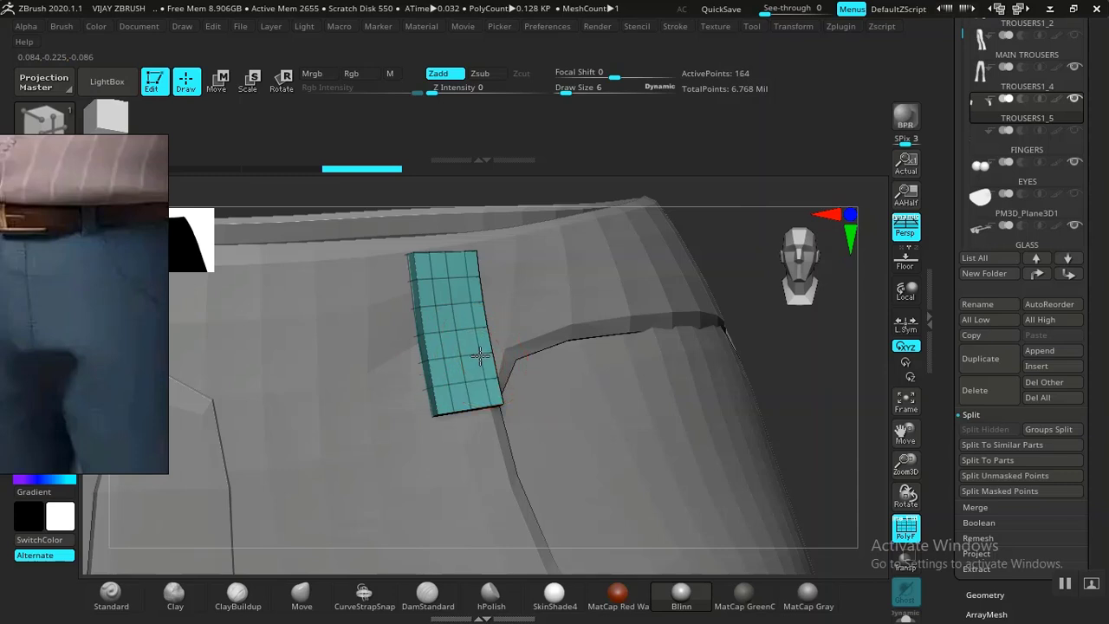
{"action": "left_click_drag", "start_coordinate": [821, 375], "coordinate": [847, 464]}
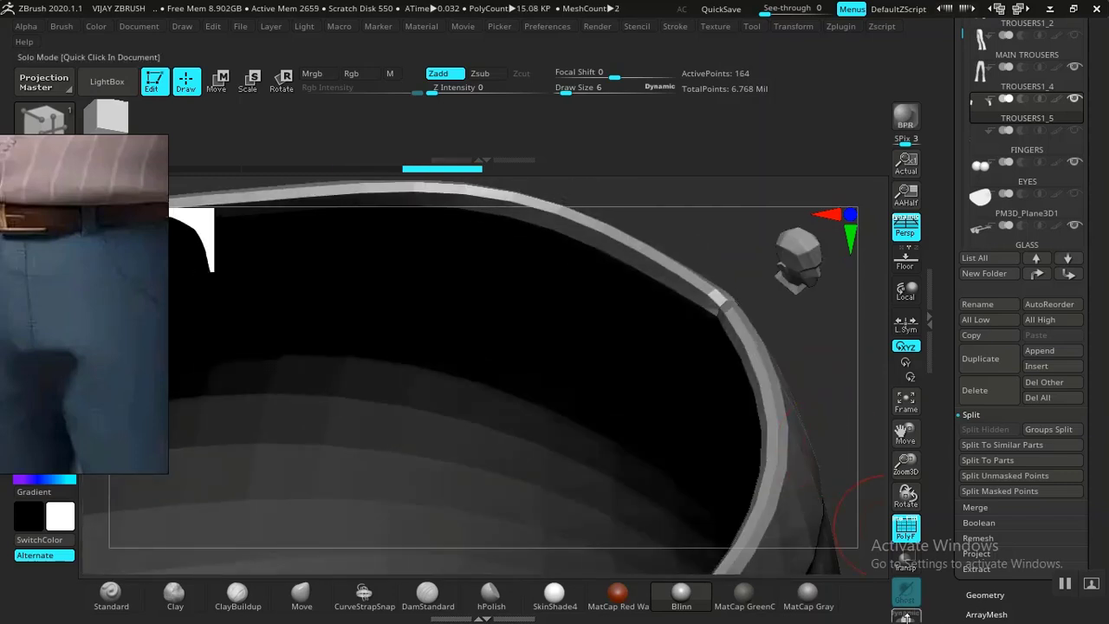
Solo the belt loop subtool and turn the view to face it.
{"action": "left_click", "coordinate": [906, 618]}
{"action": "left_click_drag", "start_coordinate": [698, 474], "coordinate": [525, 372]}
{"action": "left_click_drag", "start_coordinate": [586, 479], "coordinate": [466, 382]}
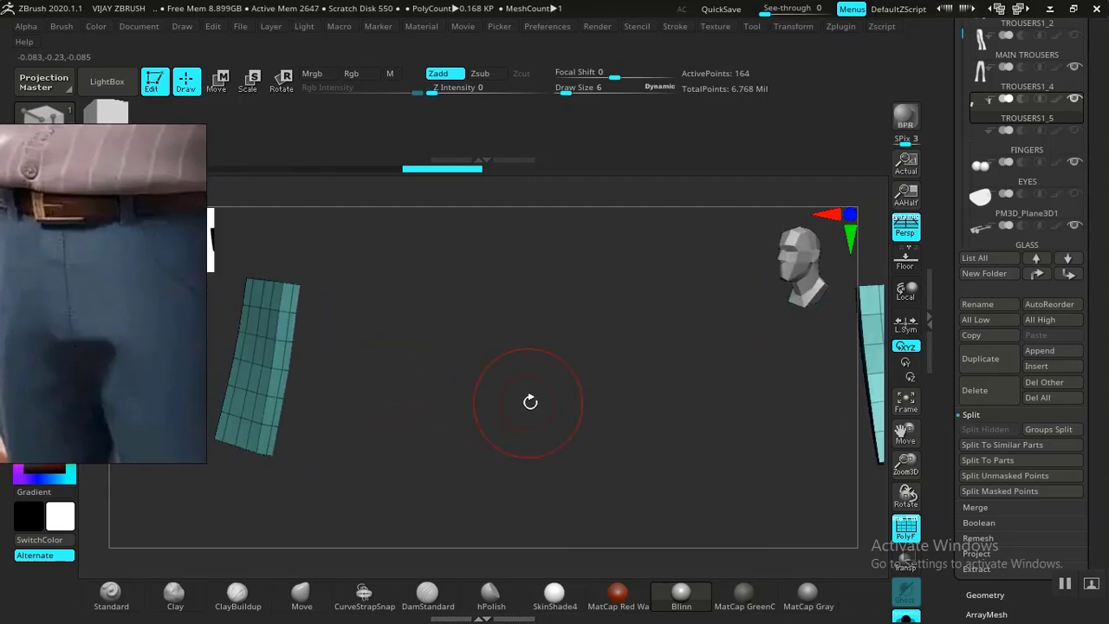
Auto Group the loop pieces, isolate the green one and Del Hidden the rest, leaving 100 points.
{"action": "left_click_drag", "start_coordinate": [944, 507], "coordinate": [942, 346]}
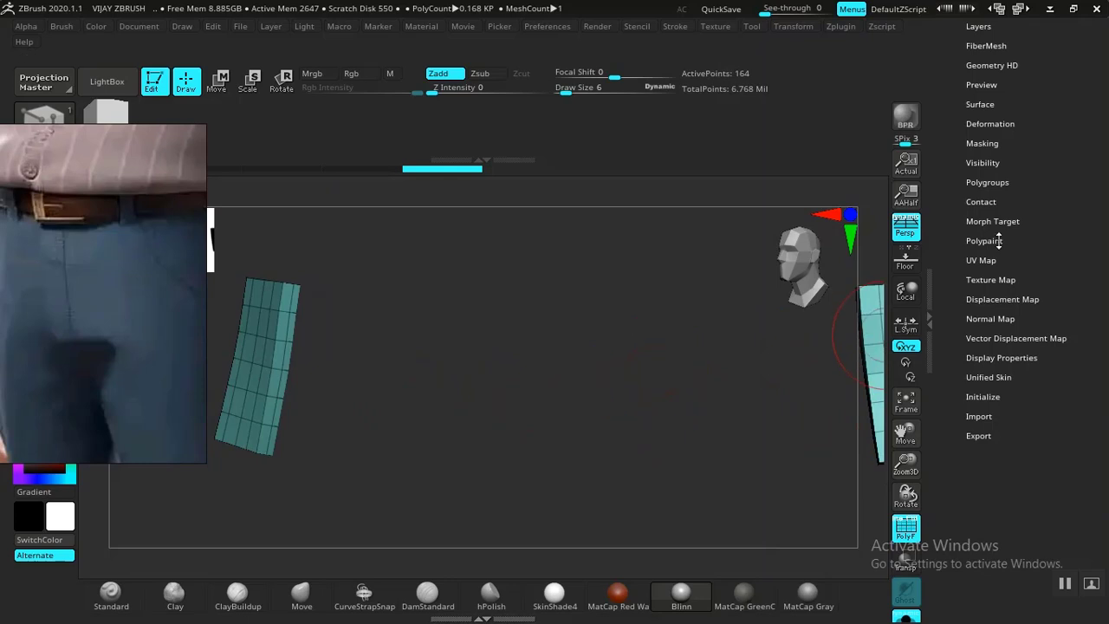
{"action": "left_click", "coordinate": [988, 182]}
{"action": "left_click_drag", "start_coordinate": [944, 291], "coordinate": [942, 365]}
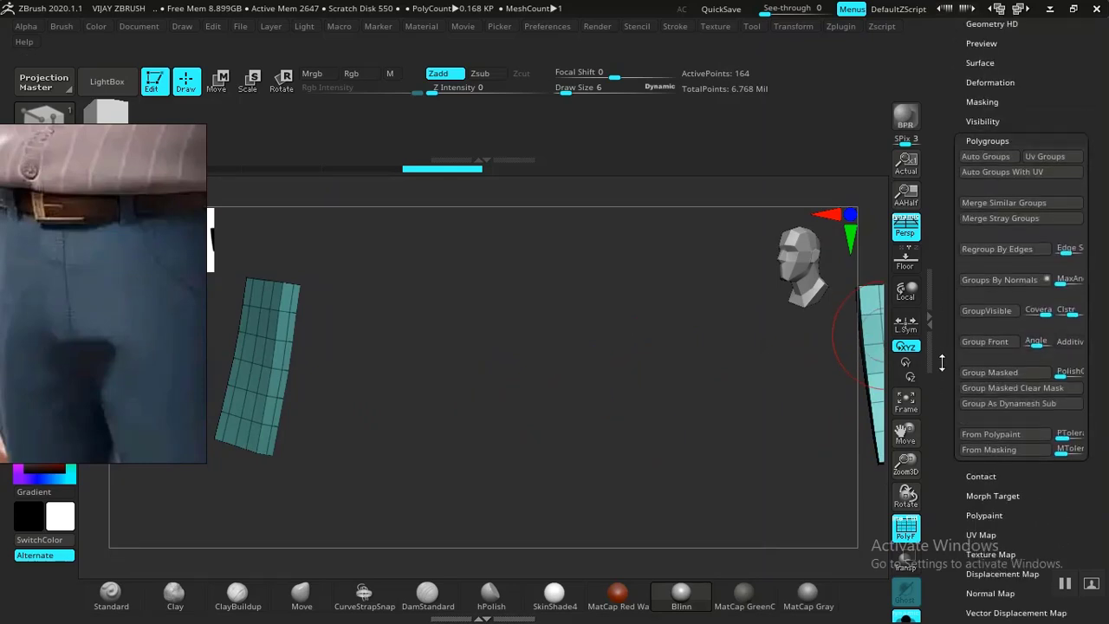
{"action": "left_click", "coordinate": [980, 156]}
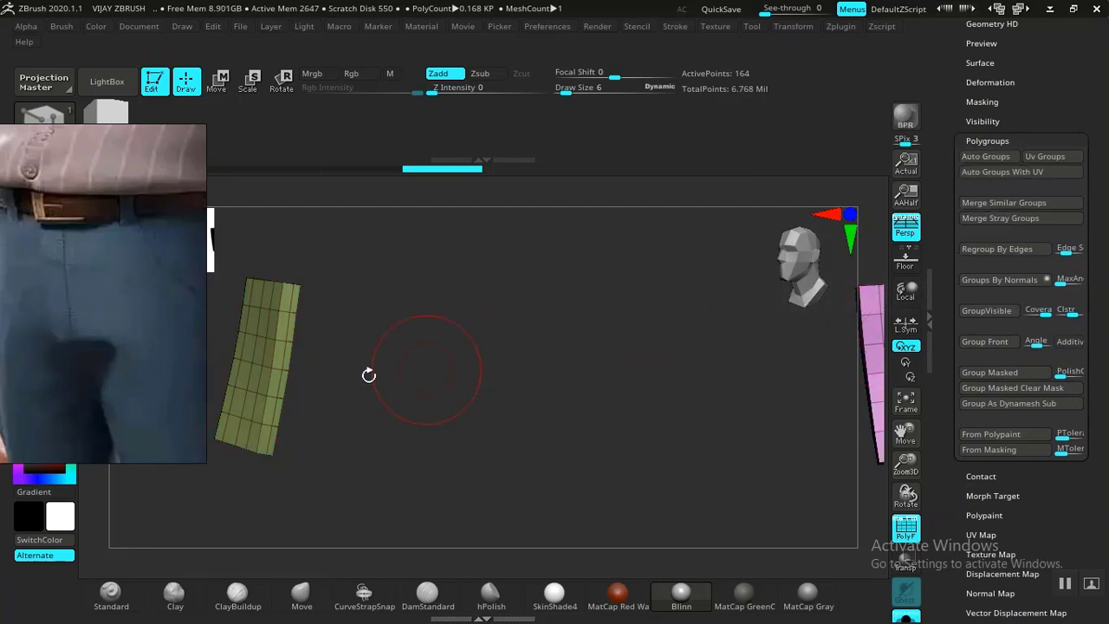
{"action": "left_click", "coordinate": [249, 362], "text": "ctrl+shift"}
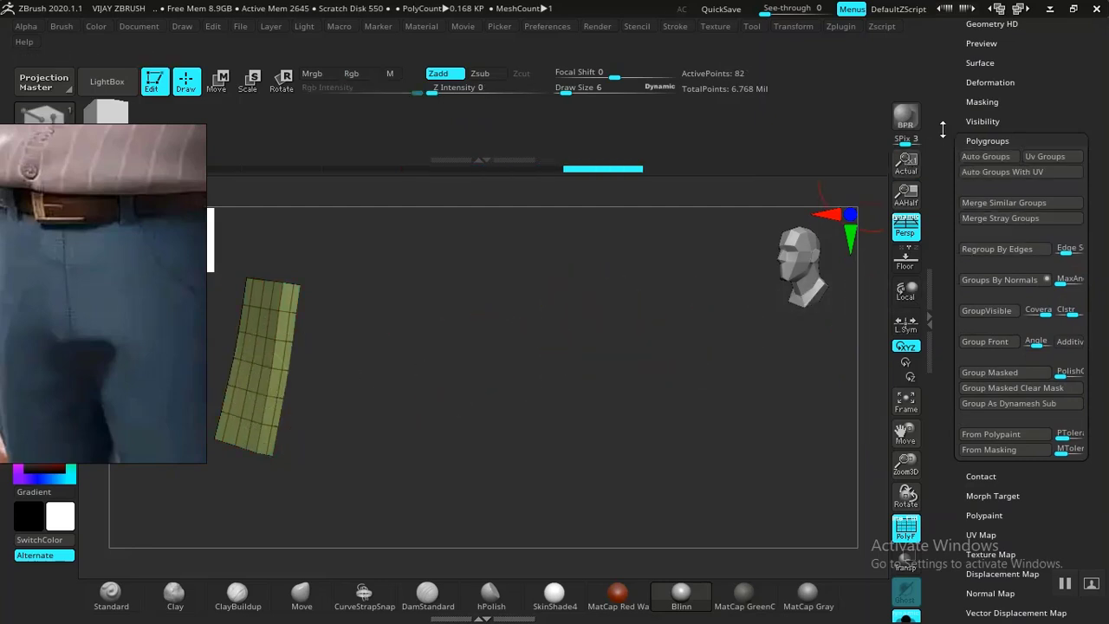
{"action": "left_click_drag", "start_coordinate": [940, 133], "coordinate": [945, 219]}
{"action": "left_click", "coordinate": [981, 98]}
{"action": "left_click", "coordinate": [988, 422]}
{"action": "left_click_drag", "start_coordinate": [604, 415], "coordinate": [503, 453]}
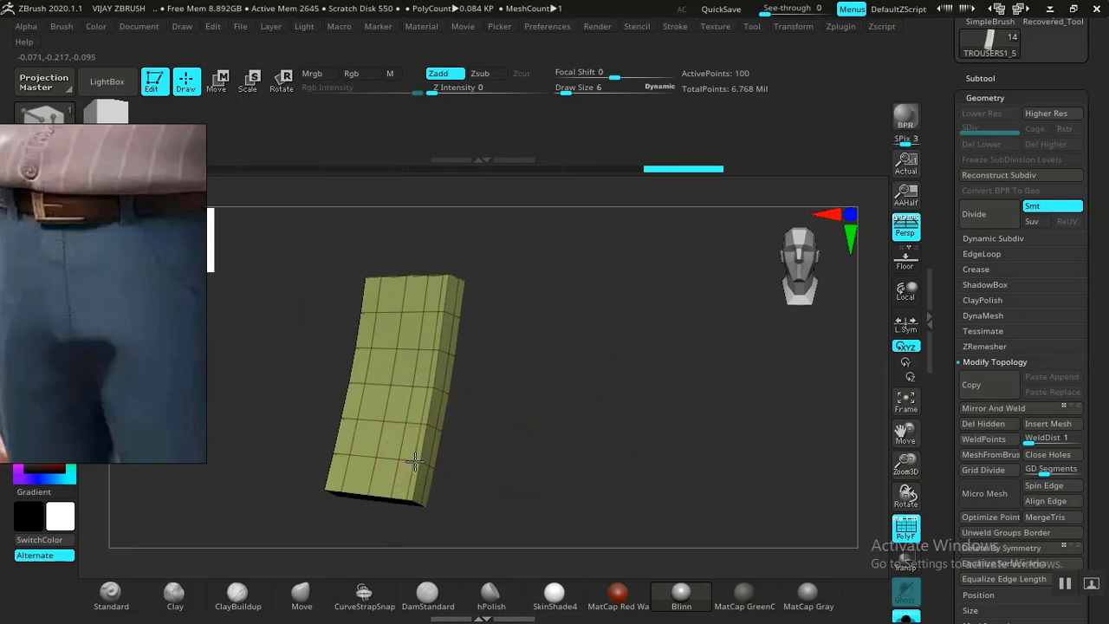
Insert an edge loop near the belt loop's left edge and inspect the strap from several angles.
{"action": "left_click_drag", "start_coordinate": [534, 433], "coordinate": [565, 442]}
{"action": "left_click", "coordinate": [531, 471]}
{"action": "left_click_drag", "start_coordinate": [693, 433], "coordinate": [754, 430]}
{"action": "left_click_drag", "start_coordinate": [773, 381], "coordinate": [626, 386], "text": "alt"}
{"action": "left_click_drag", "start_coordinate": [528, 416], "coordinate": [447, 409]}
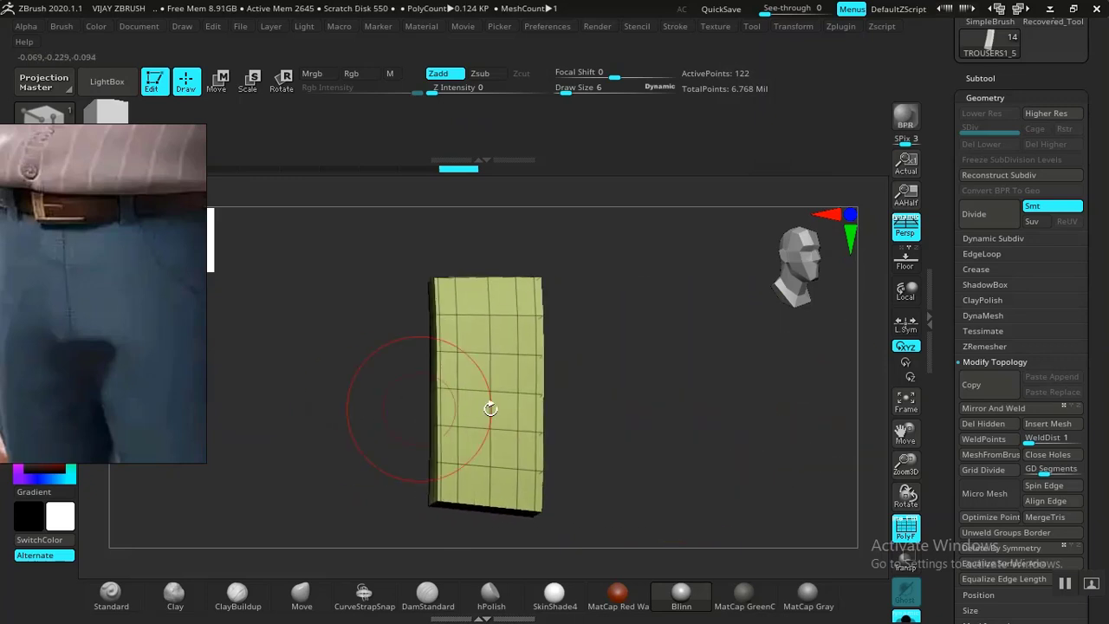
{"action": "left_click_drag", "start_coordinate": [650, 403], "coordinate": [664, 360]}
{"action": "left_click_drag", "start_coordinate": [598, 399], "coordinate": [574, 394]}
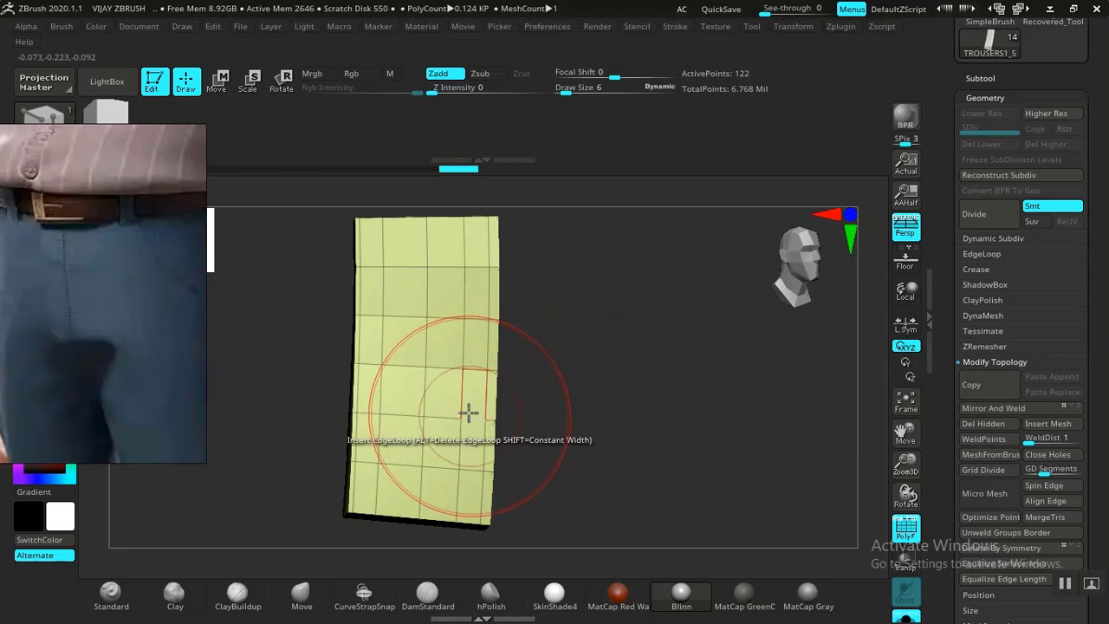
Return to ZModeler and set its edge action to Delete with target EdgeLoop Complete.
{"action": "key", "text": "b"}
{"action": "key", "text": "s"}
{"action": "key", "text": "t"}
{"action": "key", "text": "b"}
{"action": "key", "text": "z"}
{"action": "key", "text": "m"}
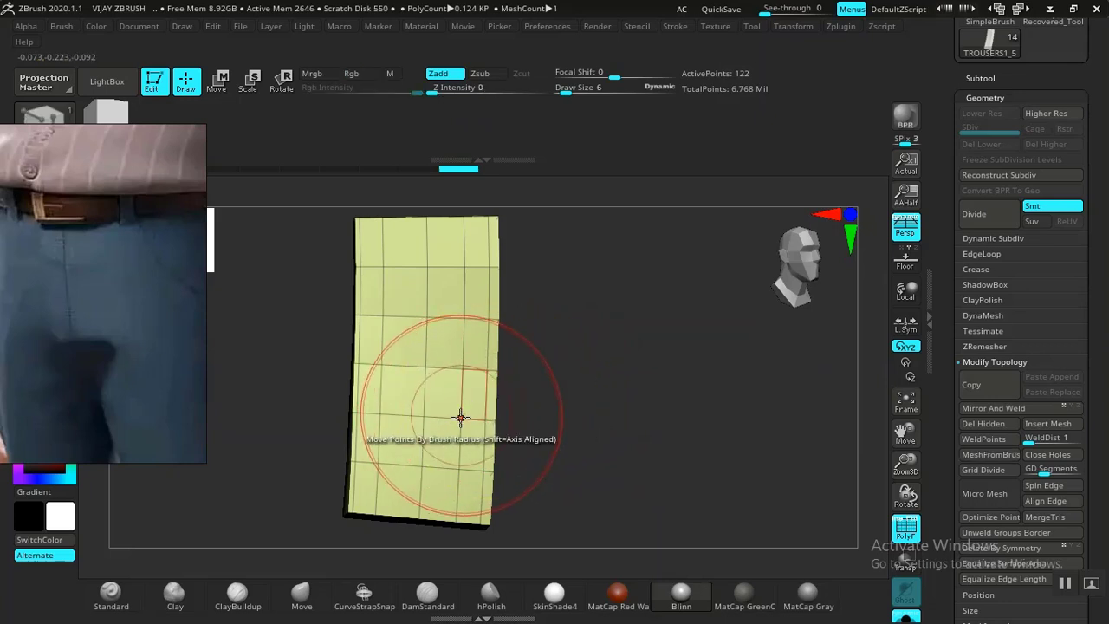
{"action": "key", "text": "space"}
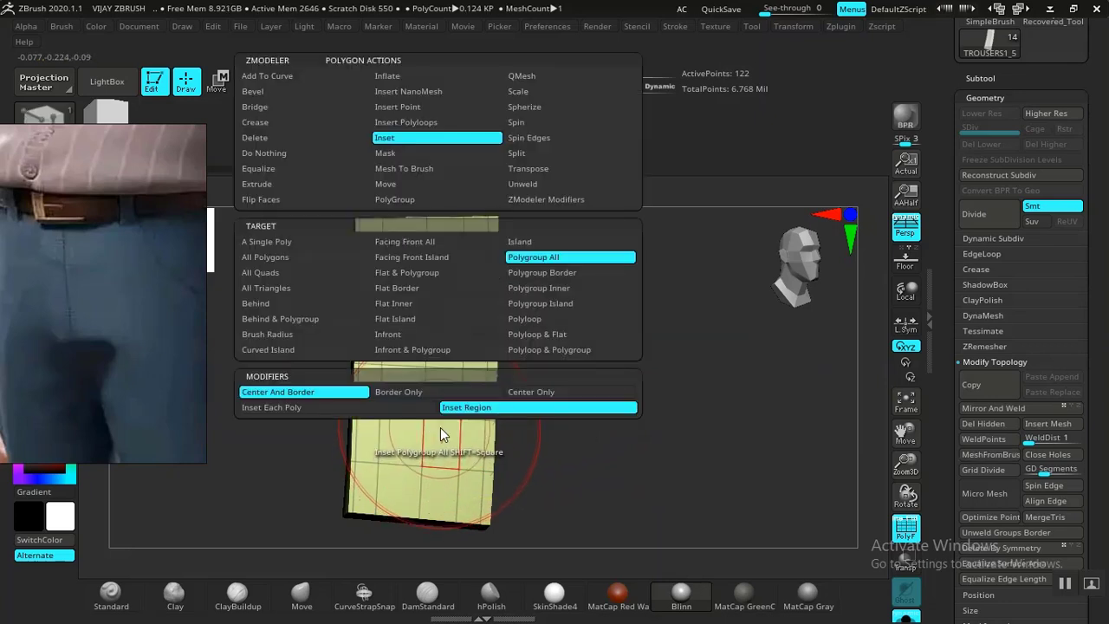
{"action": "key", "text": "space"}
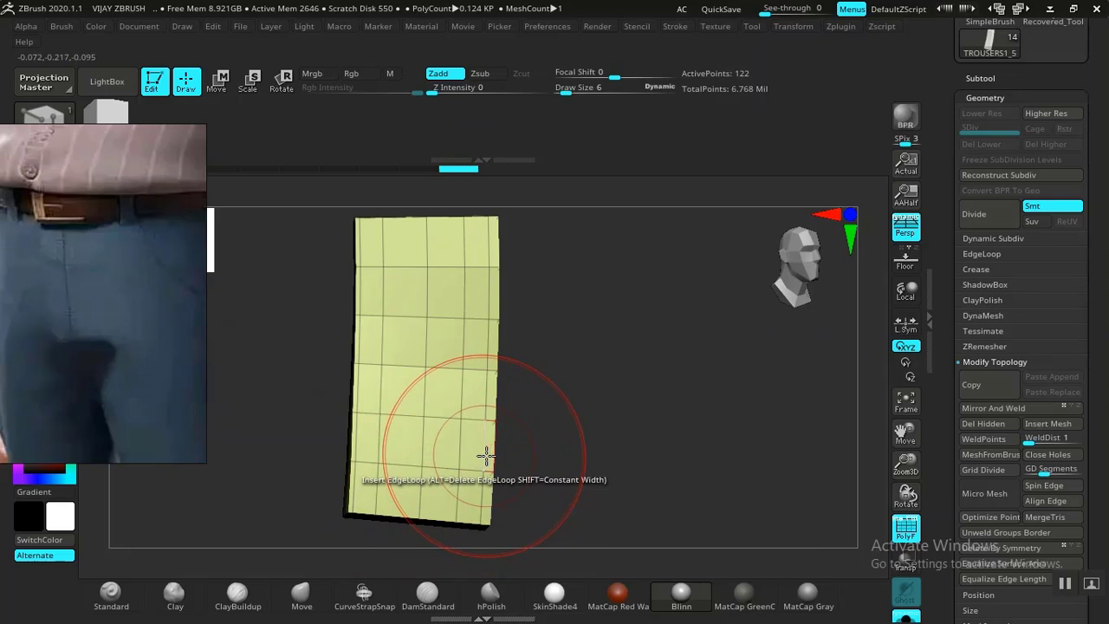
{"action": "key", "text": "space"}
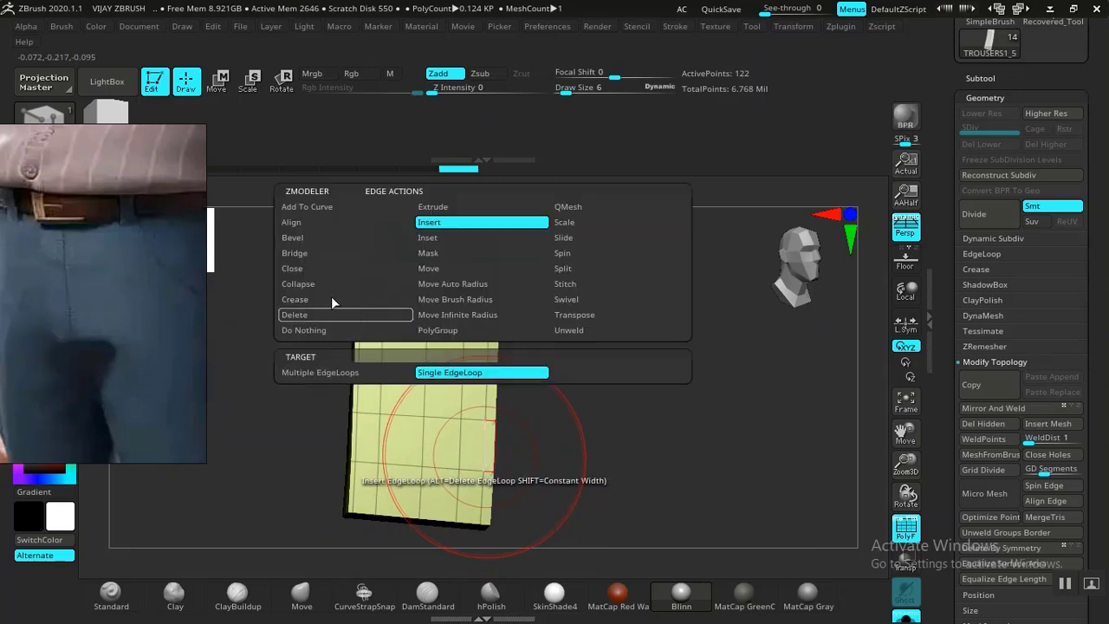
{"action": "left_click", "coordinate": [305, 315]}
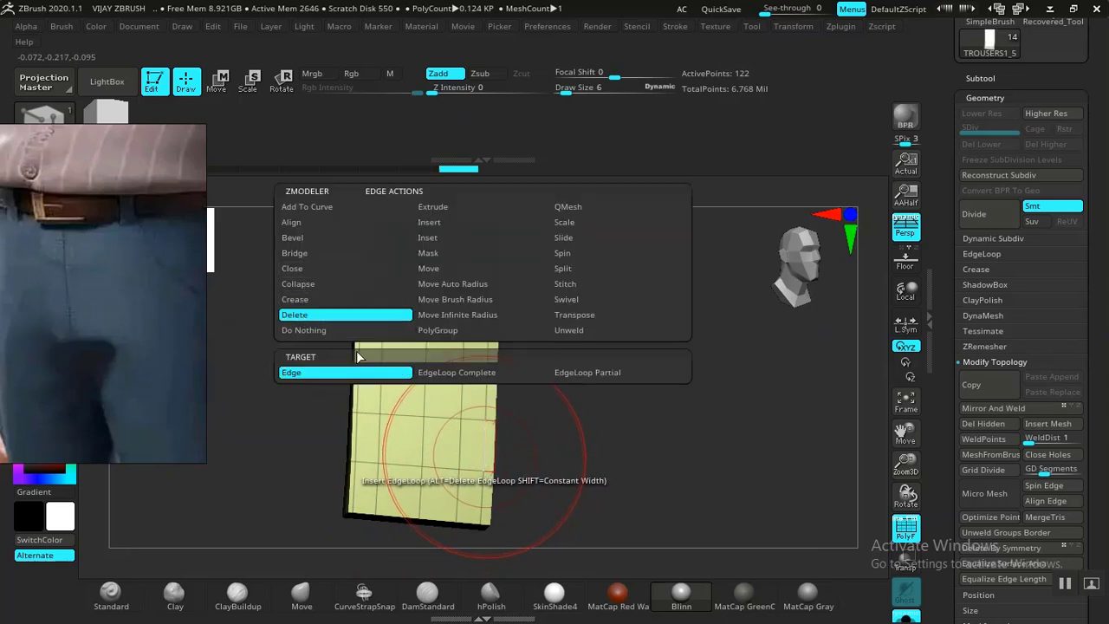
{"action": "left_click", "coordinate": [497, 371]}
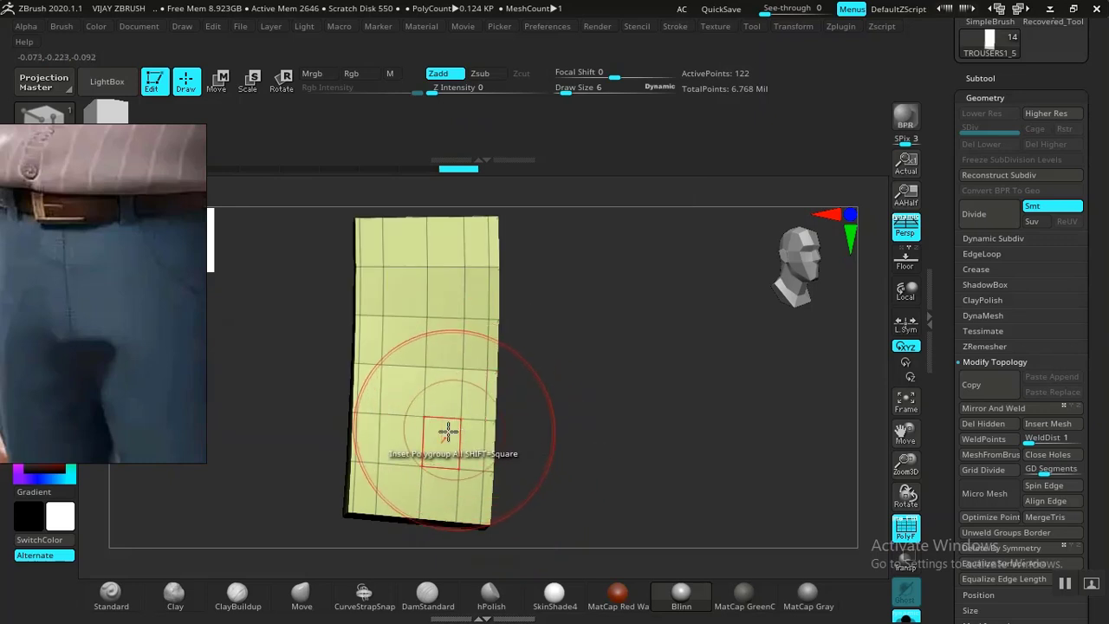
Delete the extra vertical edge loops, including the right-hand one, leaving a two-column grid.
{"action": "left_click_drag", "start_coordinate": [554, 430], "coordinate": [585, 421]}
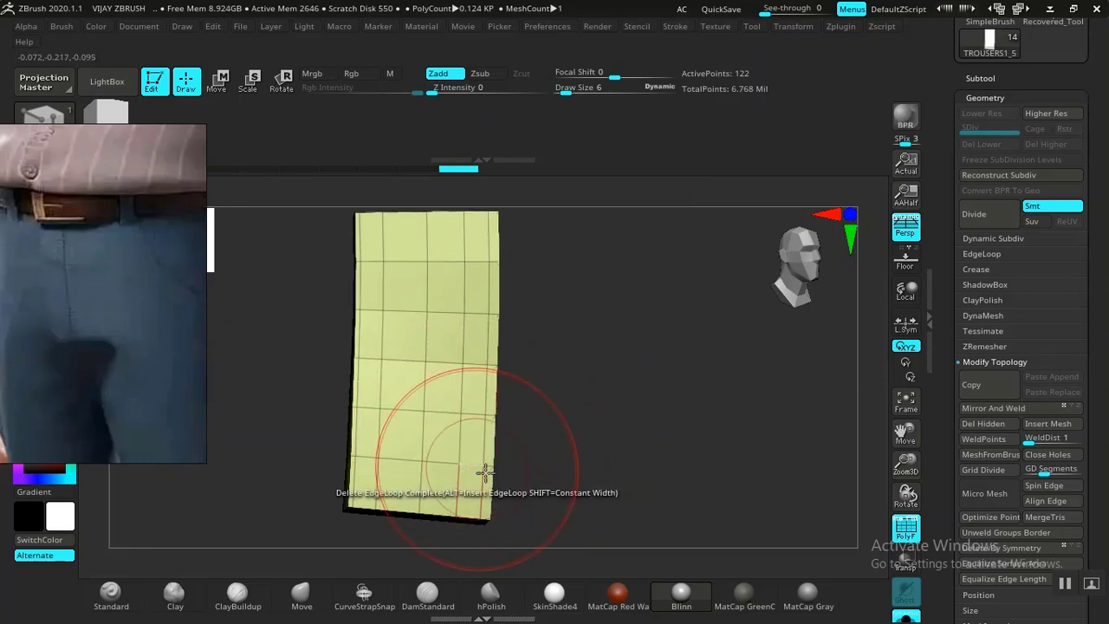
{"action": "left_click", "coordinate": [377, 482]}
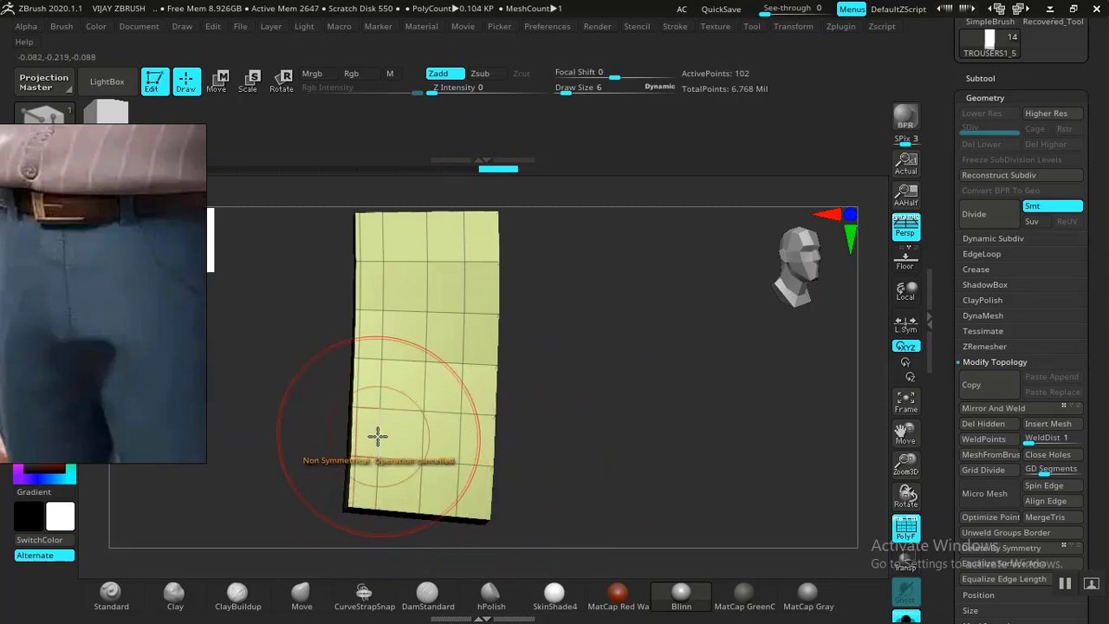
{"action": "left_click_drag", "start_coordinate": [616, 434], "coordinate": [567, 358], "text": "alt"}
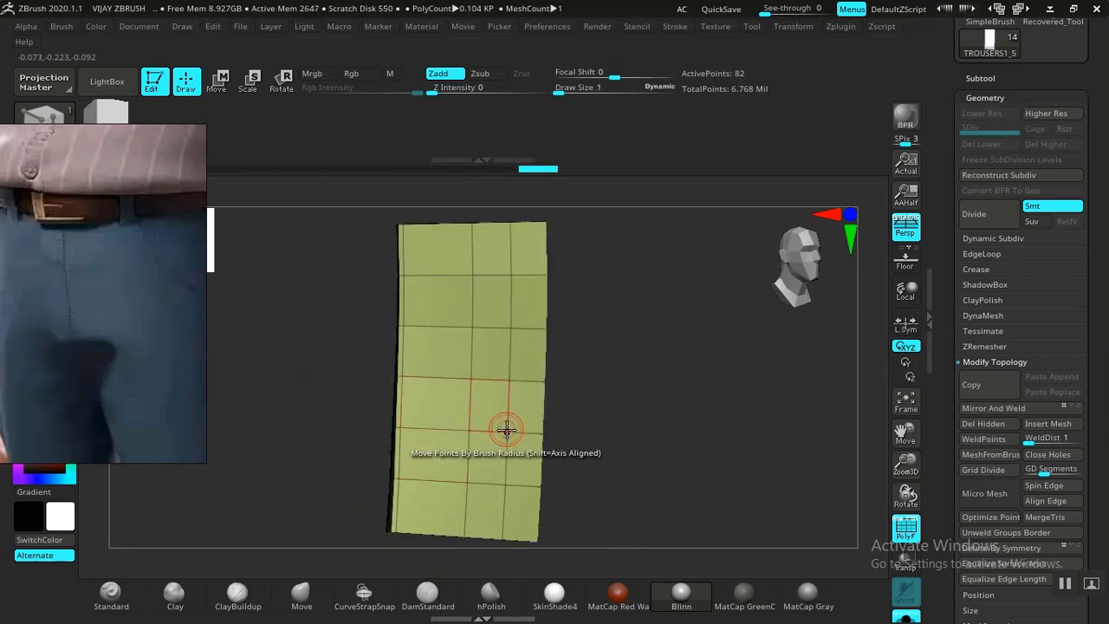
{"action": "left_click", "coordinate": [504, 457]}
{"action": "left_click_drag", "start_coordinate": [623, 416], "coordinate": [626, 443]}
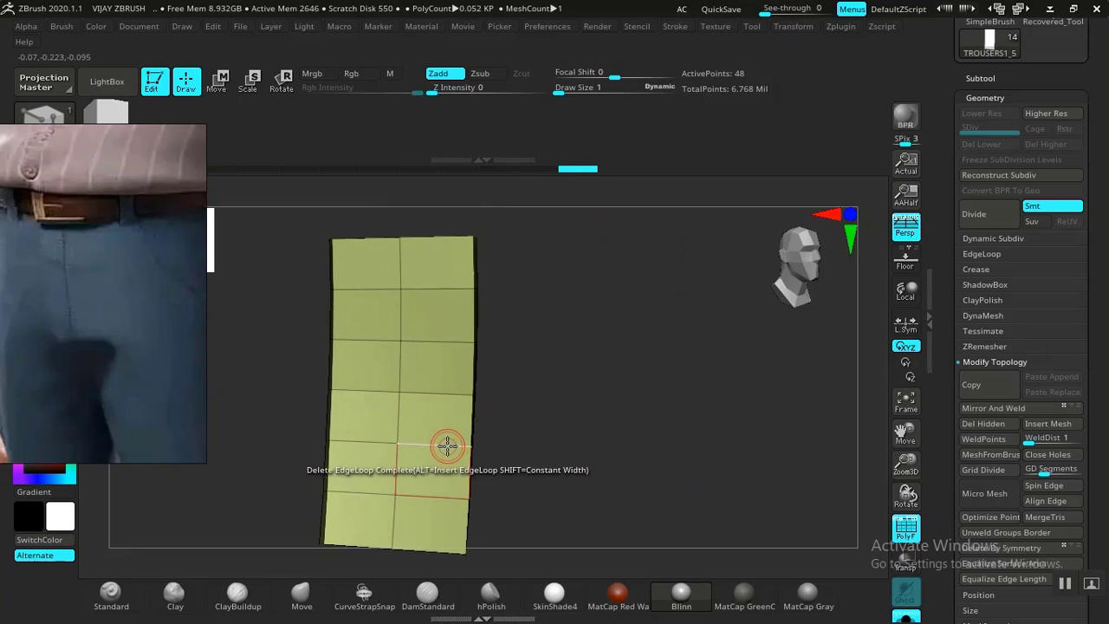
Try Inset and Insert edge loop actions on the plate's right column.
{"action": "key", "text": "space"}
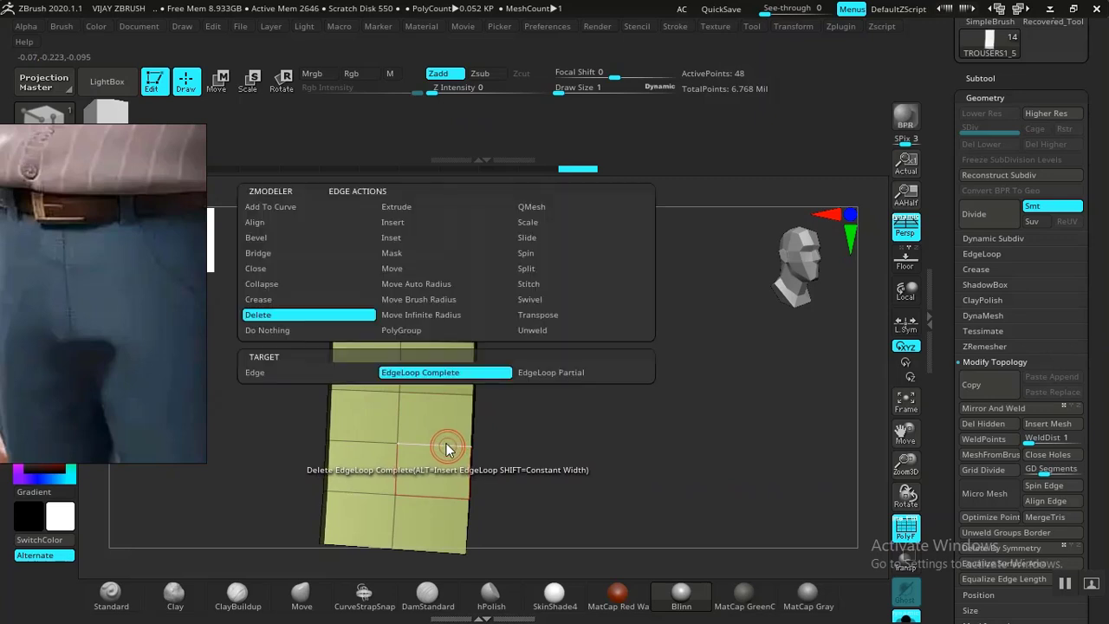
{"action": "left_click", "coordinate": [397, 238]}
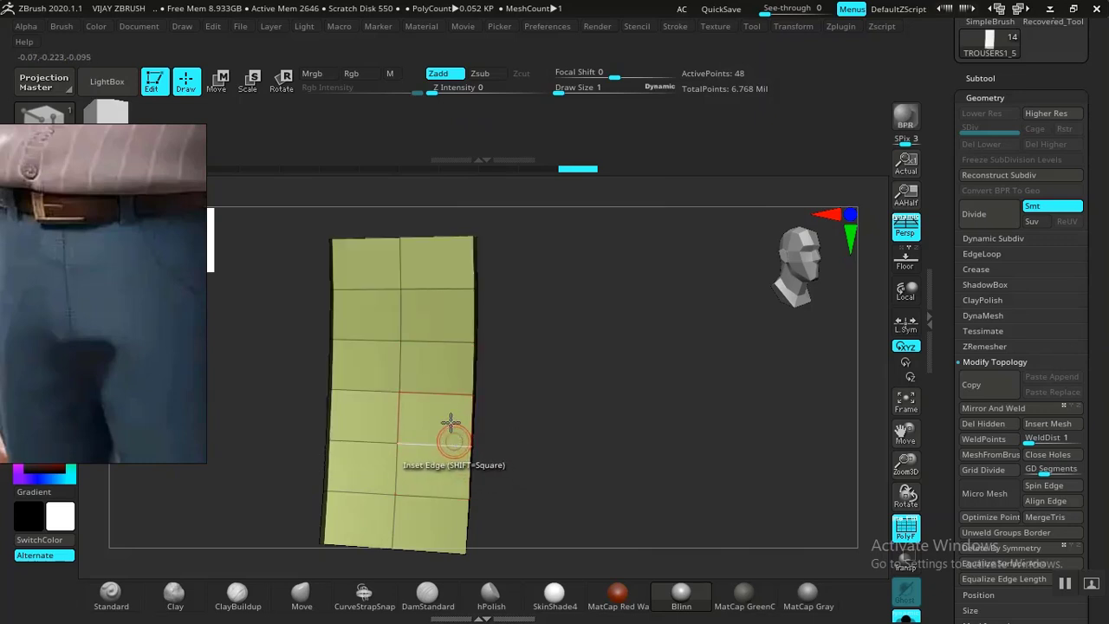
{"action": "left_click", "coordinate": [454, 447]}
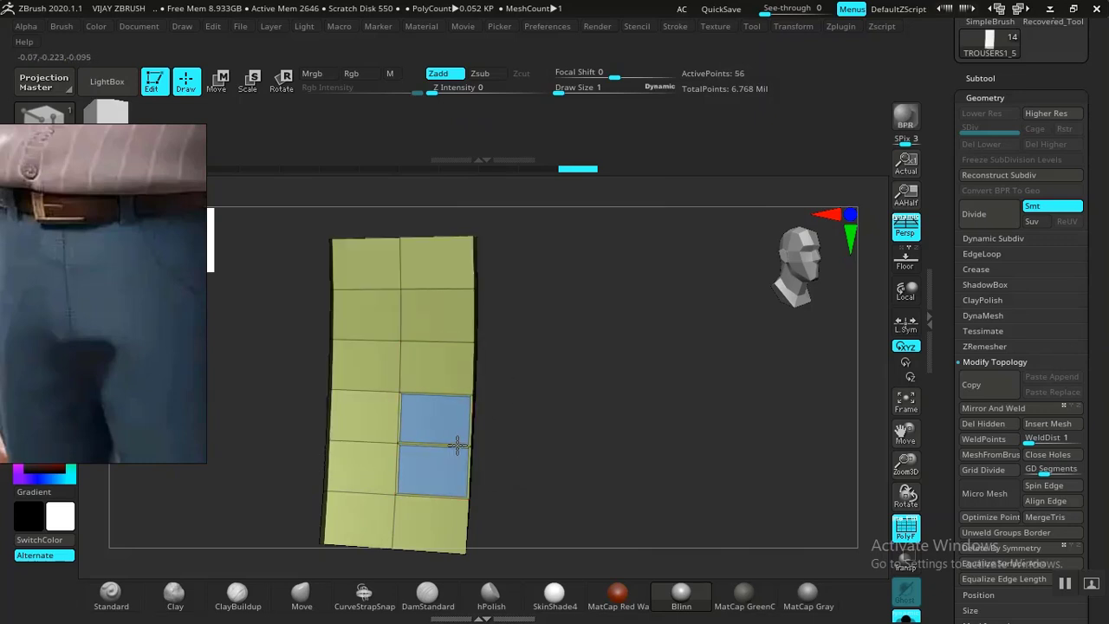
{"action": "key", "text": "space"}
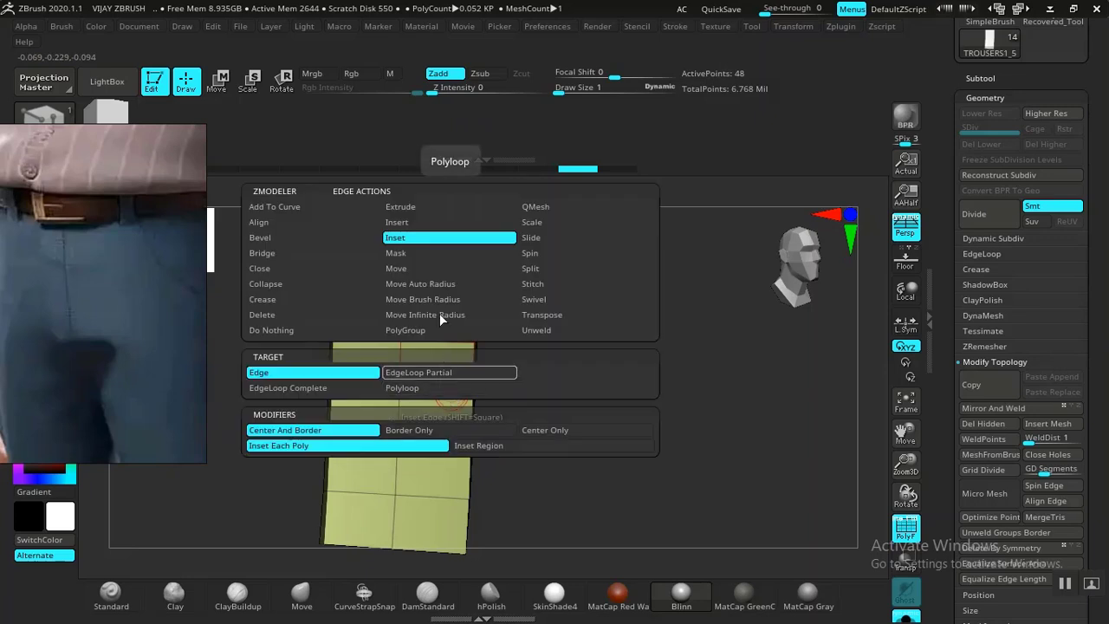
{"action": "left_click", "coordinate": [422, 223]}
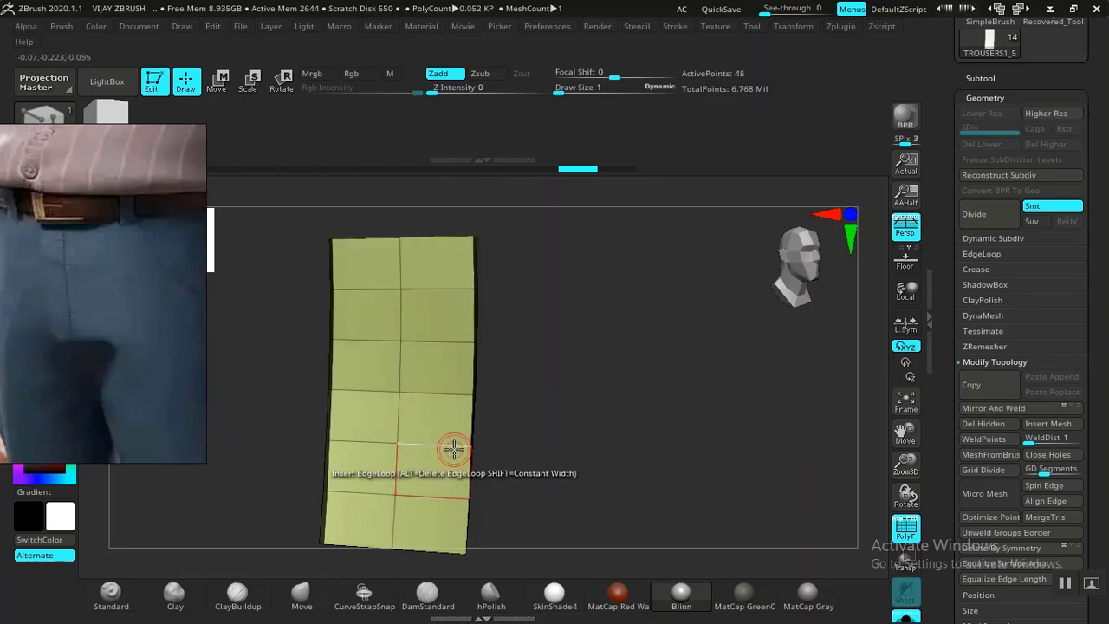
{"action": "left_click_drag", "start_coordinate": [454, 445], "coordinate": [335, 442]}
Undo the stray loops and insert vertical edge loops near the right and left edges.
{"action": "key", "text": "ctrl+z"}
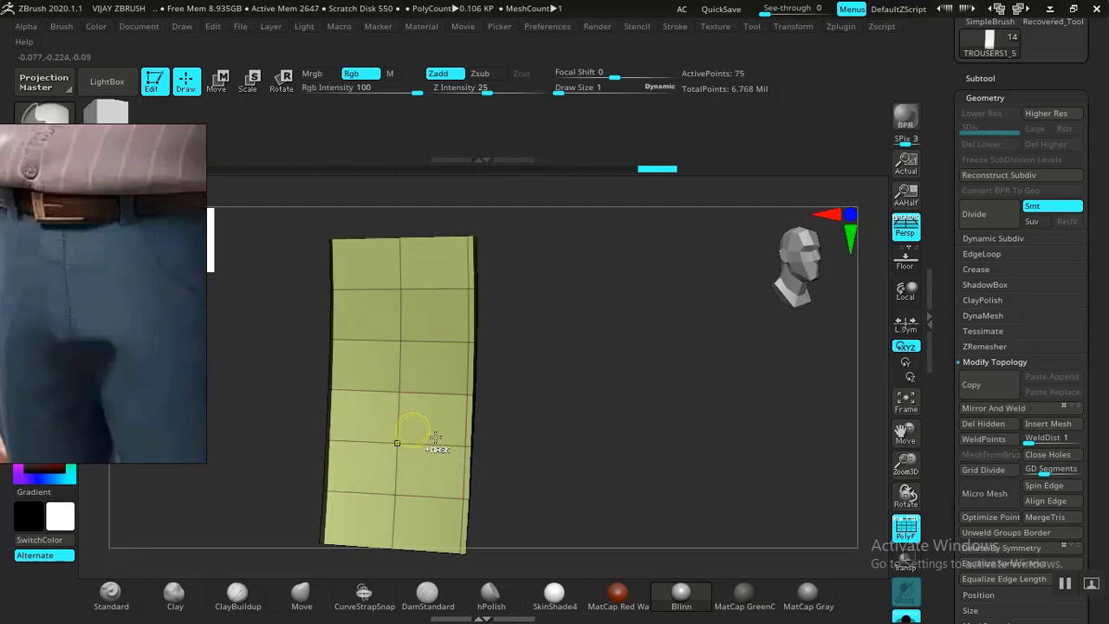
{"action": "key", "text": "ctrl+z"}
{"action": "left_click_drag", "start_coordinate": [450, 444], "coordinate": [461, 445]}
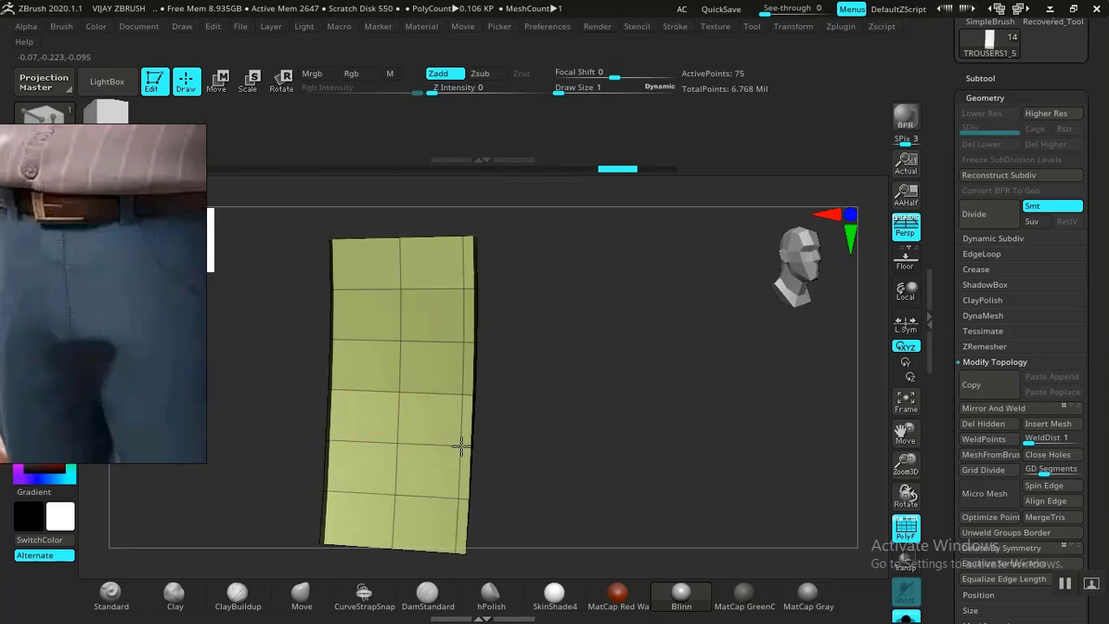
{"action": "left_click_drag", "start_coordinate": [364, 443], "coordinate": [337, 441]}
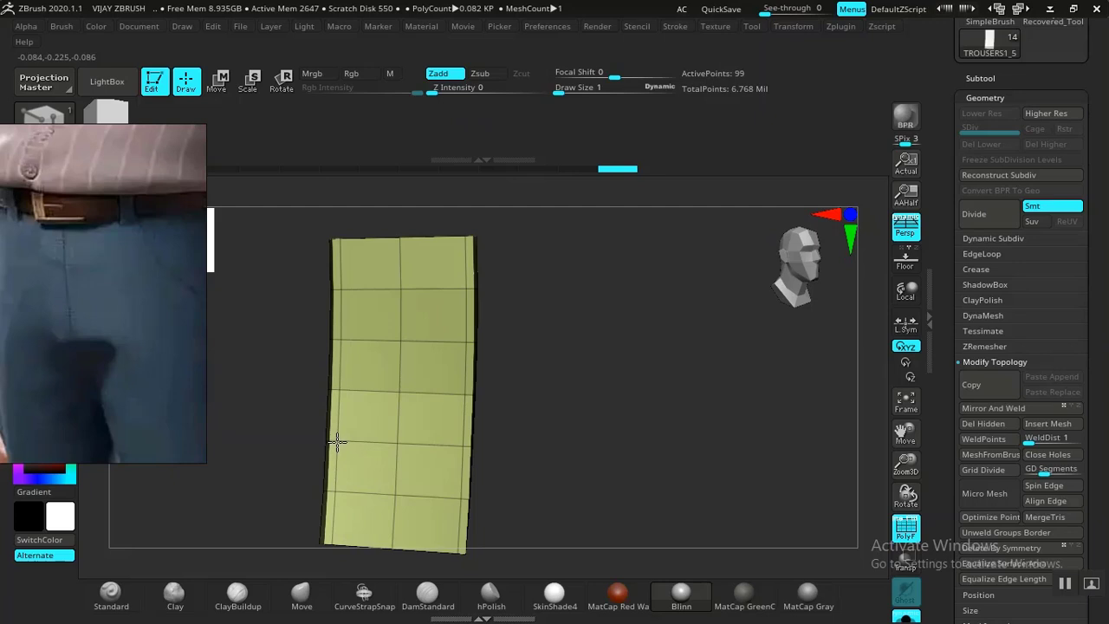
Split the plate into coloured polygroups with Tool > Polygroups > Groups By Normals.
{"action": "left_click_drag", "start_coordinate": [810, 445], "coordinate": [718, 456], "text": "alt"}
{"action": "left_click_drag", "start_coordinate": [543, 426], "coordinate": [718, 436], "text": "alt"}
{"action": "left_click_drag", "start_coordinate": [506, 444], "coordinate": [561, 393], "text": "alt"}
{"action": "left_click_drag", "start_coordinate": [472, 431], "coordinate": [525, 369]}
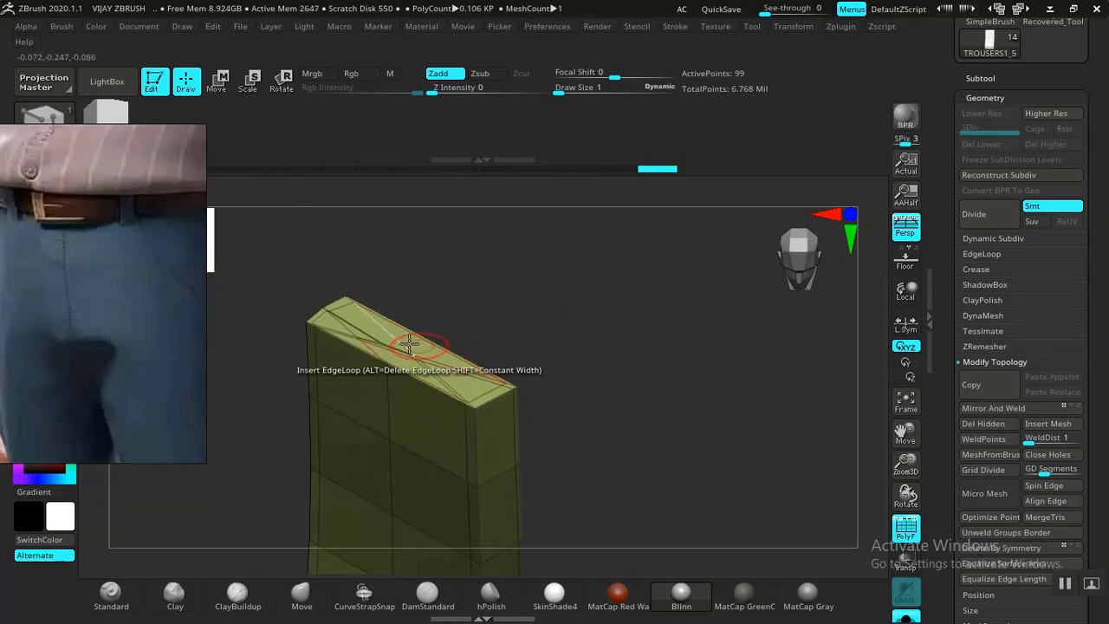
{"action": "left_click_drag", "start_coordinate": [590, 374], "coordinate": [559, 455]}
{"action": "left_click_drag", "start_coordinate": [583, 305], "coordinate": [615, 322]}
{"action": "left_click_drag", "start_coordinate": [380, 441], "coordinate": [796, 410]}
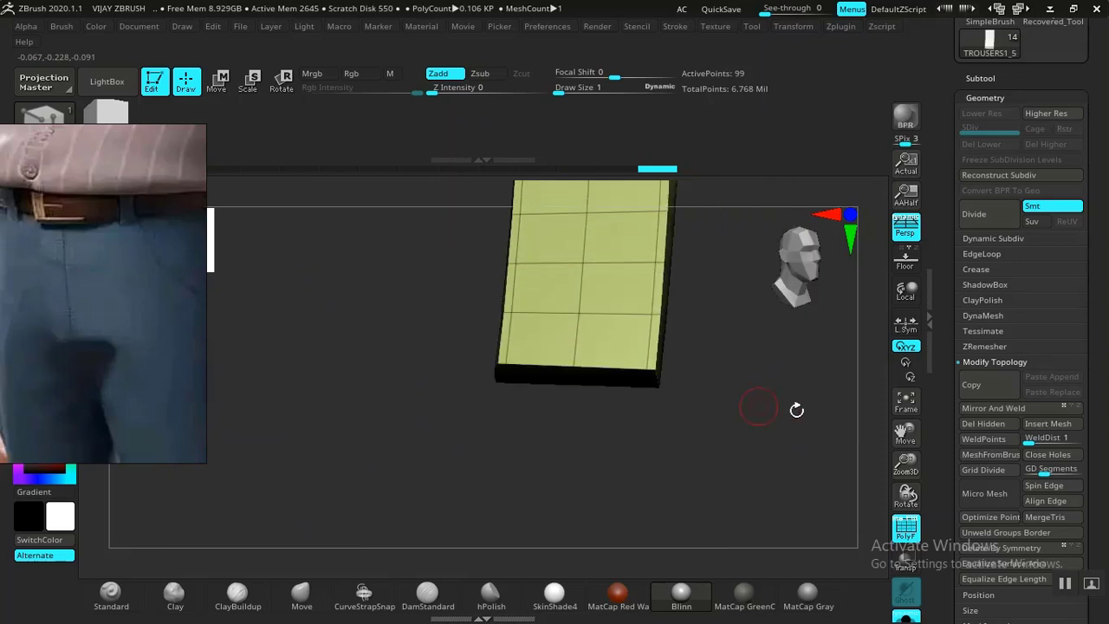
{"action": "scroll", "coordinate": [949, 469], "scroll_direction": "down", "scroll_amount": 5}
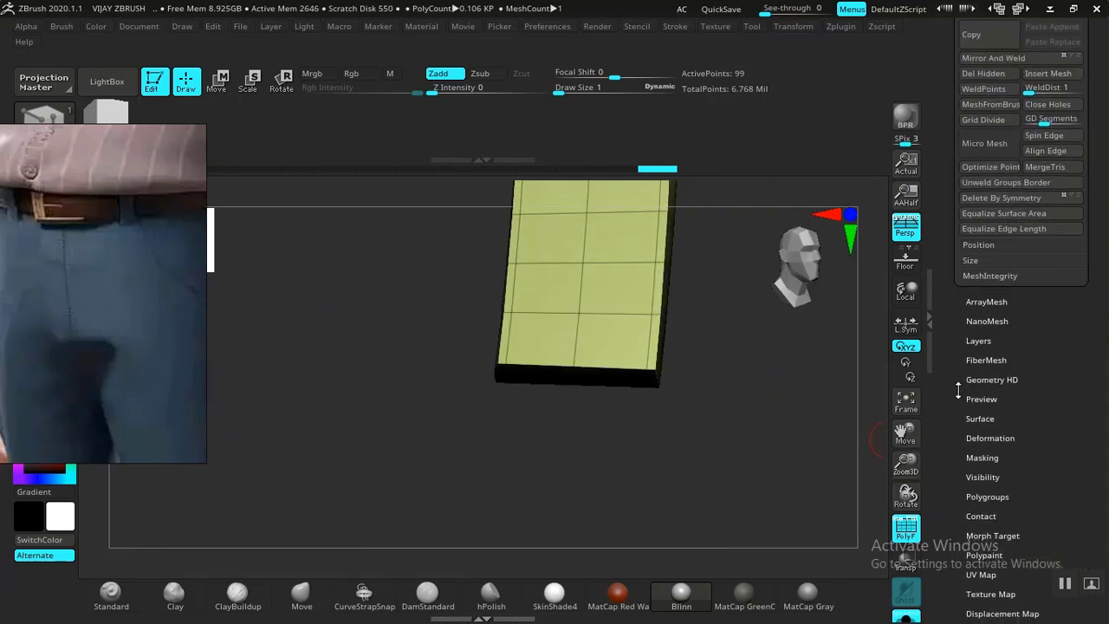
{"action": "left_click", "coordinate": [985, 497]}
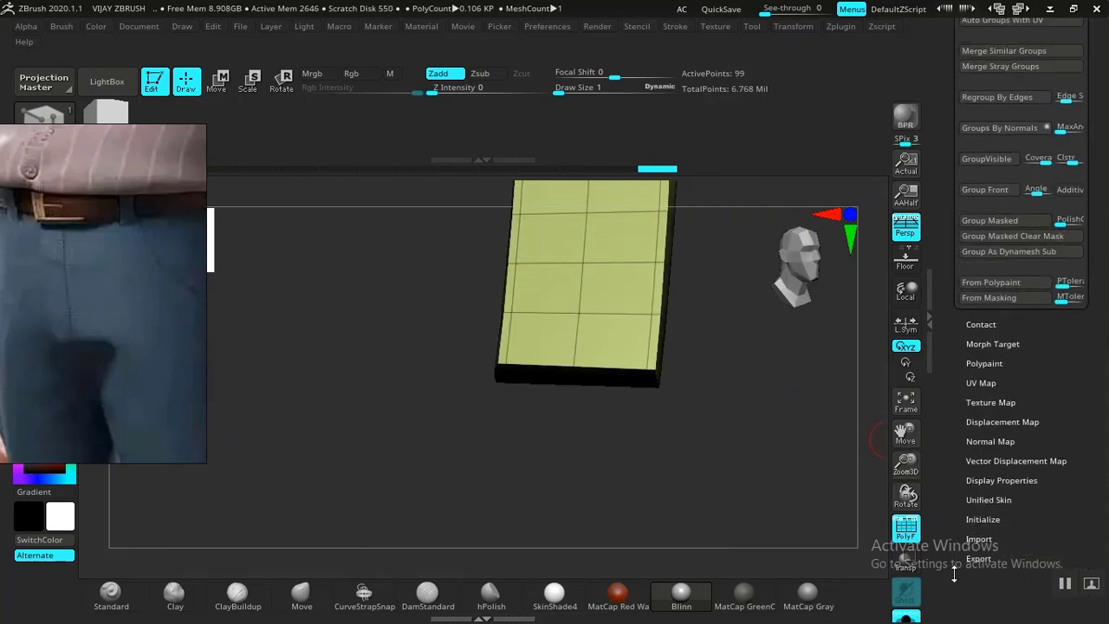
{"action": "left_click", "coordinate": [988, 434]}
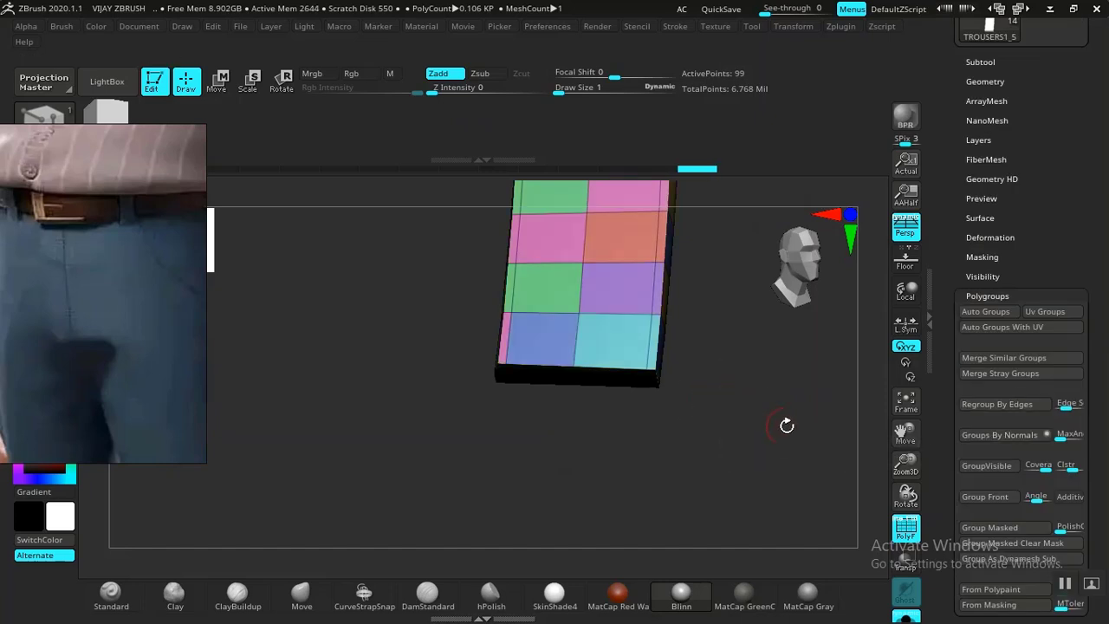
Undo the polygroups and regroup the block by normals with MaxAngle 45.
{"action": "key", "text": "ctrl+z"}
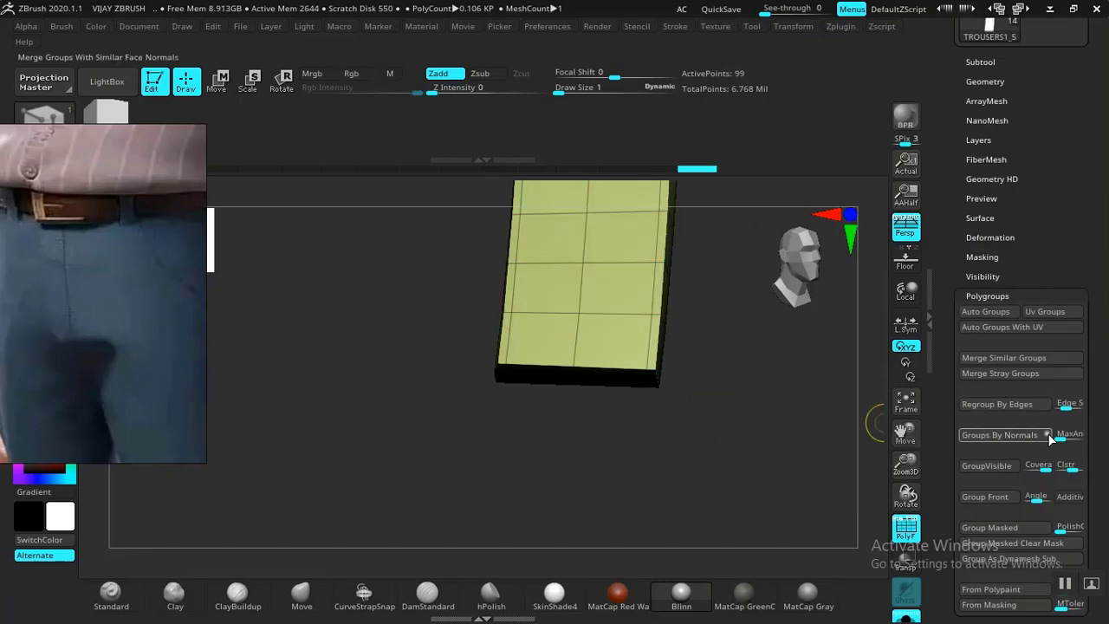
{"action": "left_click_drag", "start_coordinate": [1066, 432], "coordinate": [1069, 434]}
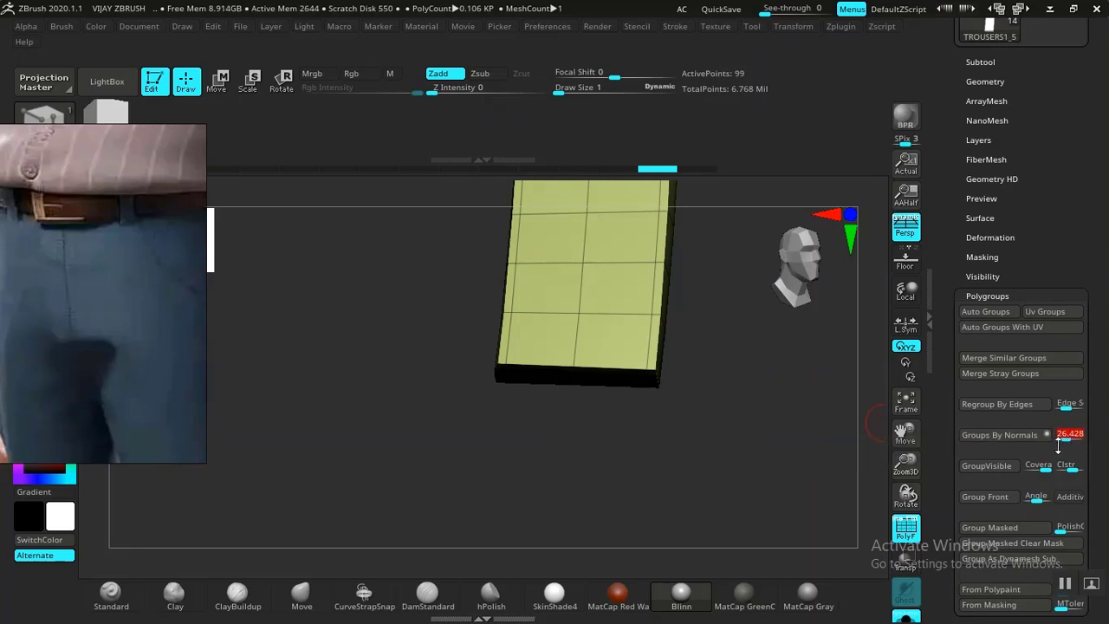
{"action": "left_click", "coordinate": [994, 436]}
{"action": "mouse_move", "coordinate": [737, 408]}
{"action": "left_mouse_down"}
{"action": "mouse_move", "coordinate": [745, 334]}
{"action": "mouse_move", "coordinate": [684, 460]}
{"action": "mouse_move", "coordinate": [688, 349]}
{"action": "left_mouse_up"}
{"action": "left_click_drag", "start_coordinate": [480, 466], "coordinate": [494, 499]}
{"action": "left_click_drag", "start_coordinate": [674, 421], "coordinate": [693, 389]}
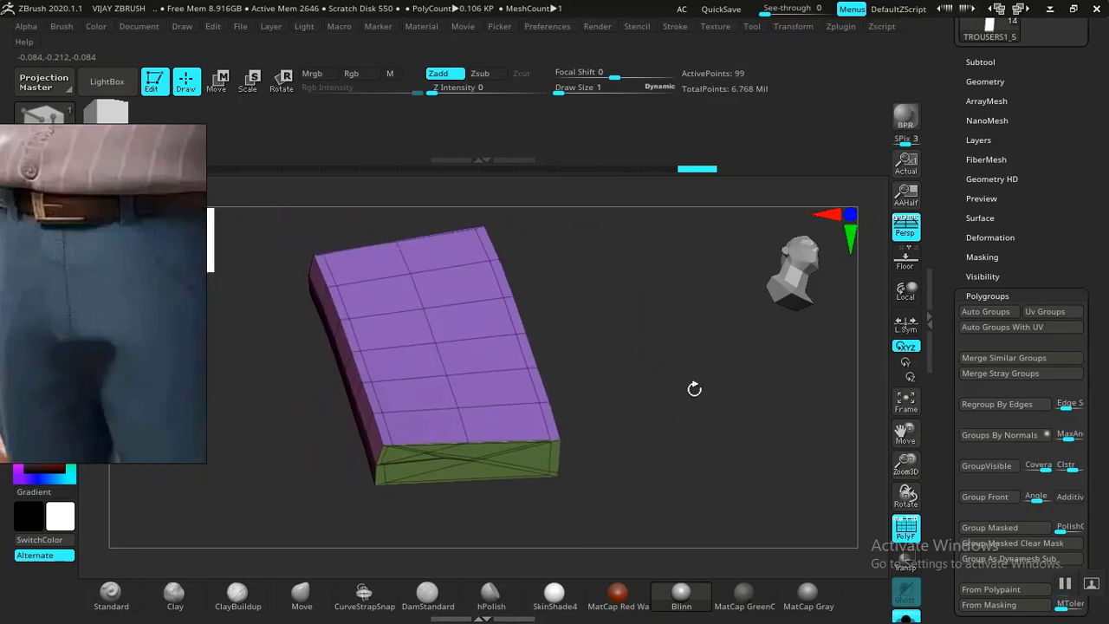
Hide the block's green end-face polygroup and open the Subtool list.
{"action": "left_click", "coordinate": [469, 462], "text": "ctrl+shift"}
{"action": "left_click", "coordinate": [607, 453], "text": "ctrl+shift"}
{"action": "left_click_drag", "start_coordinate": [607, 453], "coordinate": [575, 456]}
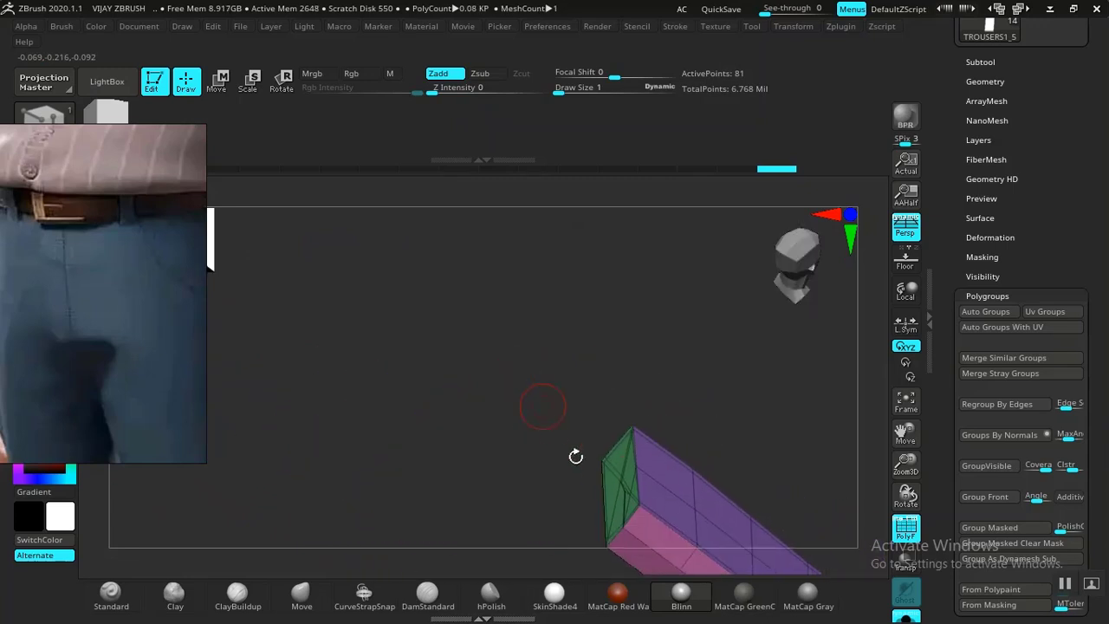
{"action": "left_click", "coordinate": [619, 491], "text": "ctrl+shift"}
{"action": "left_click_drag", "start_coordinate": [725, 376], "coordinate": [601, 278], "text": "alt"}
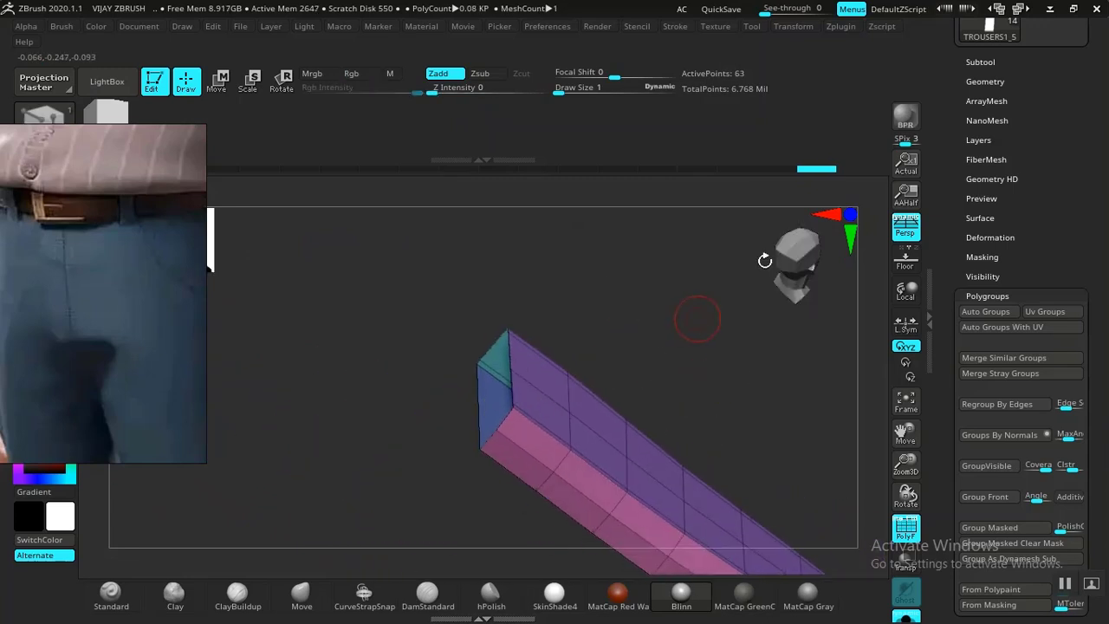
{"action": "left_click_drag", "start_coordinate": [979, 198], "coordinate": [952, 250]}
{"action": "left_click", "coordinate": [982, 174]}
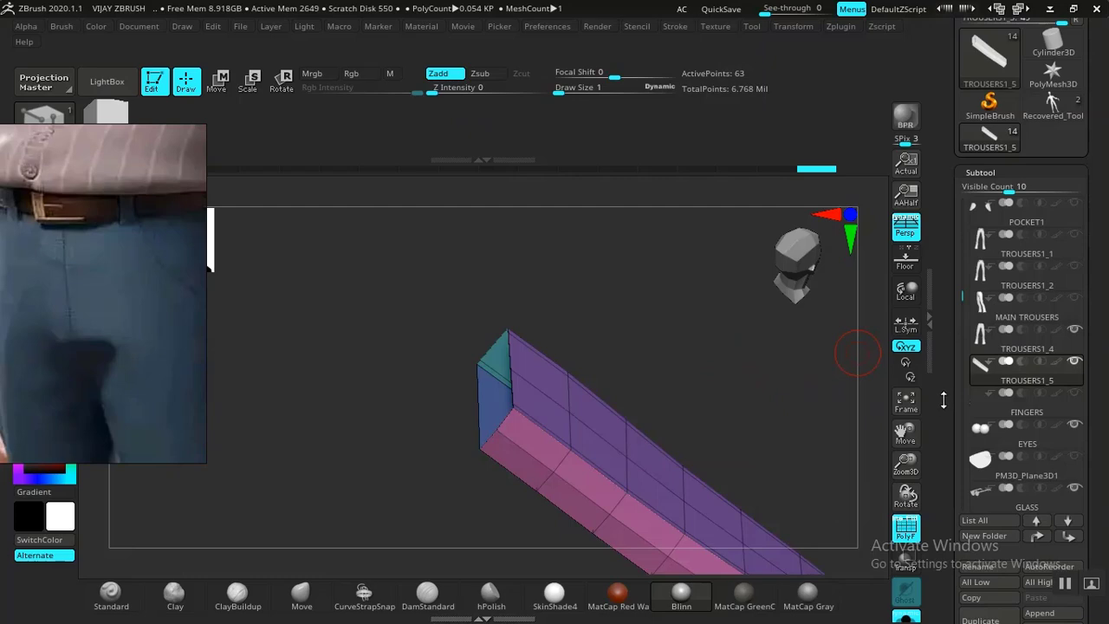
Expand the Geometry subpalette in the right tray and view the block from the front.
{"action": "scroll", "coordinate": [982, 371], "scroll_direction": "down", "scroll_amount": 5}
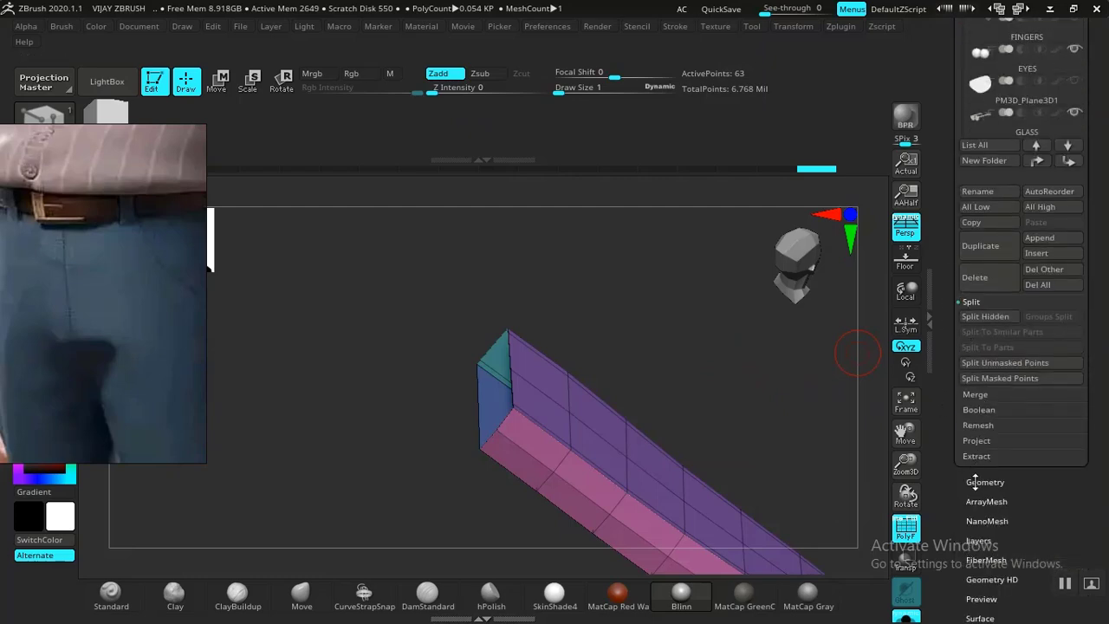
{"action": "left_click", "coordinate": [977, 483]}
{"action": "left_click_drag", "start_coordinate": [809, 358], "coordinate": [704, 337]}
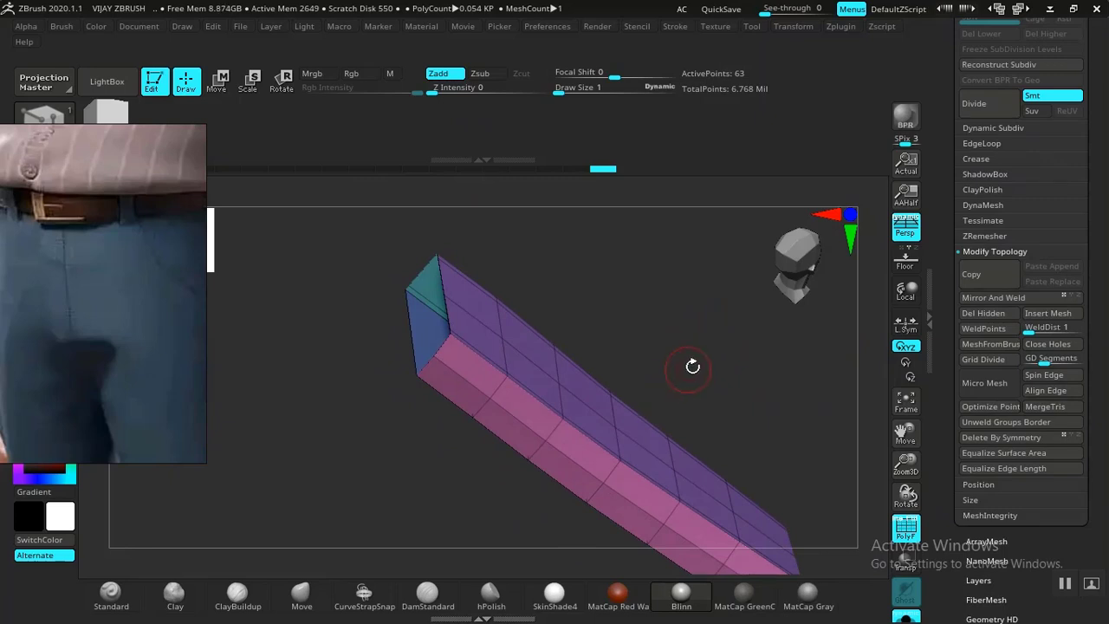
{"action": "left_click_drag", "start_coordinate": [681, 331], "coordinate": [685, 374]}
{"action": "left_click_drag", "start_coordinate": [662, 423], "coordinate": [343, 571]}
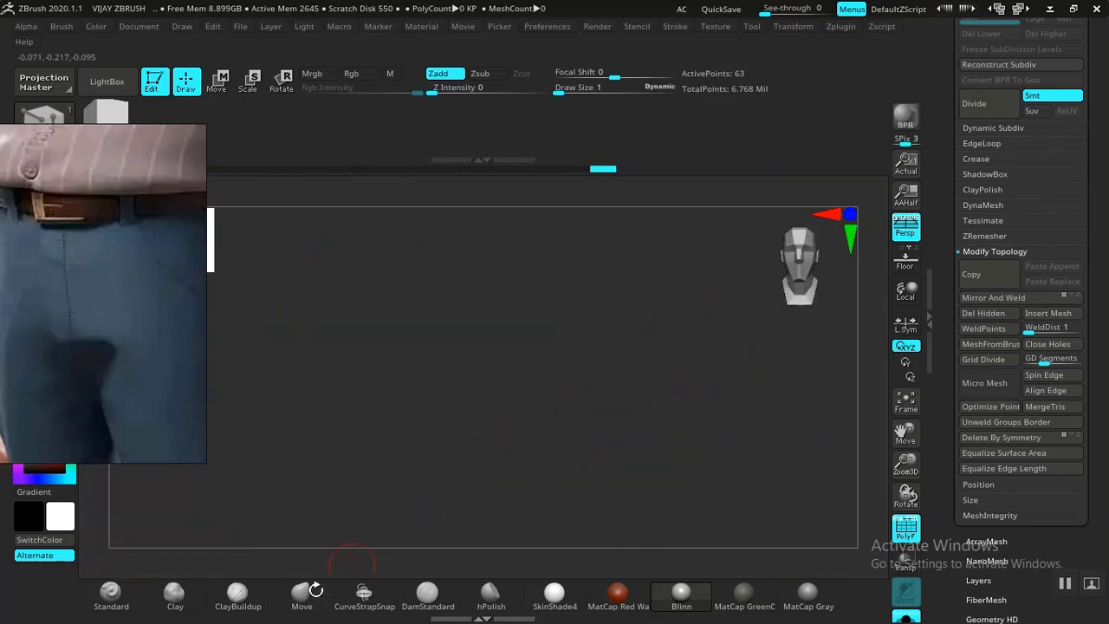
Select the Move brush and subdivide the belt-loop block once with Ctrl+D.
{"action": "left_click", "coordinate": [302, 593]}
{"action": "left_click_drag", "start_coordinate": [496, 445], "coordinate": [676, 422]}
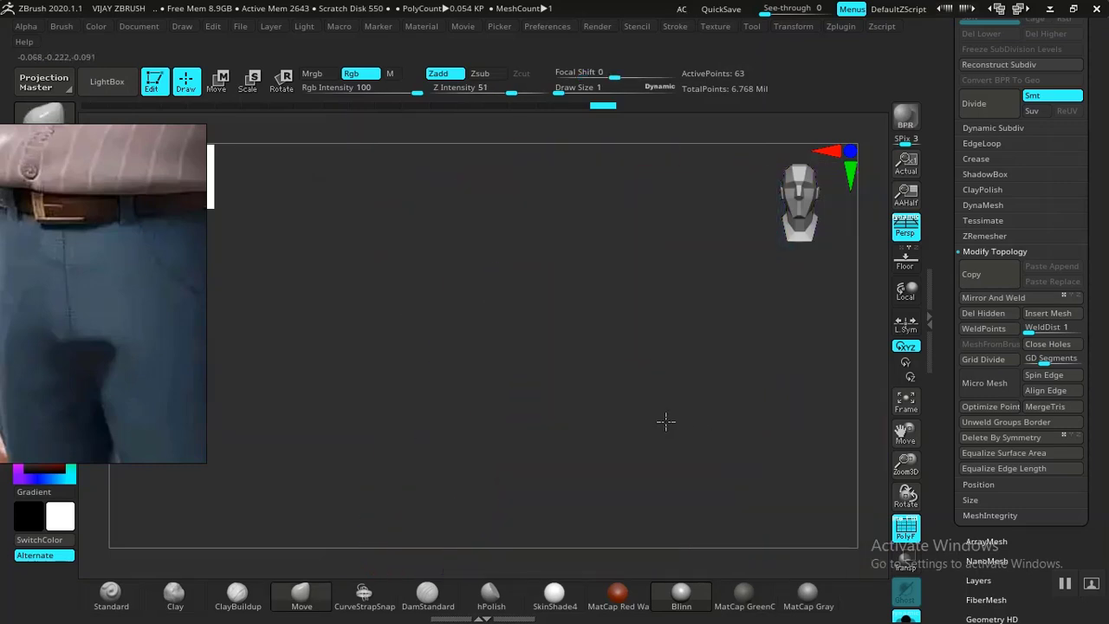
{"action": "left_click_drag", "start_coordinate": [589, 354], "coordinate": [676, 347]}
{"action": "key", "text": "ctrl+d"}
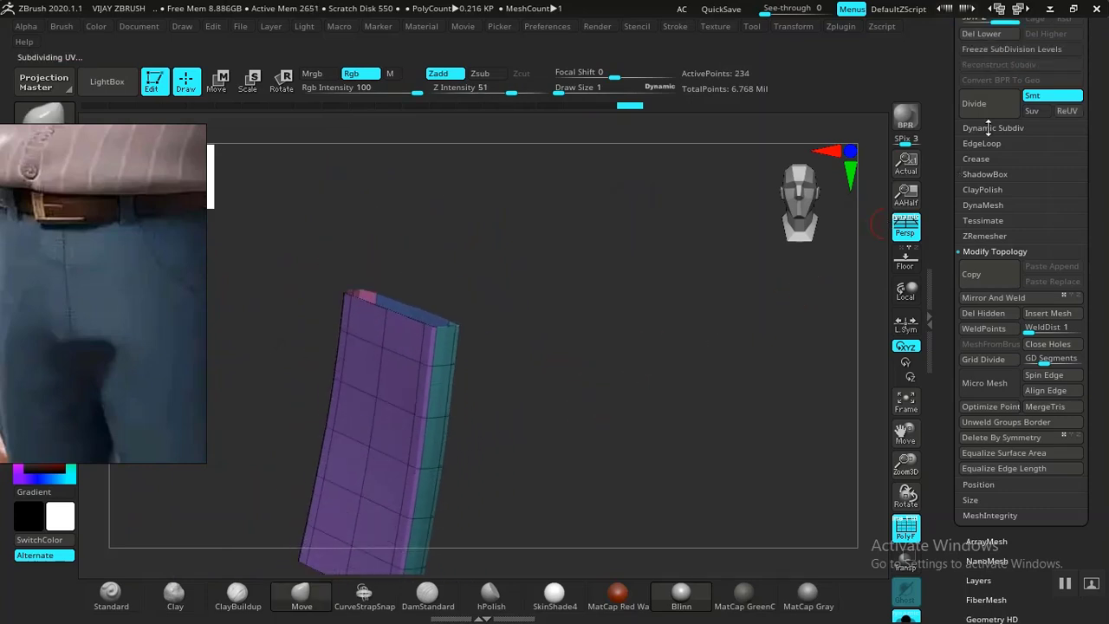
Delete the lower subdivision level with Del Lower and turn off PolyFrame display.
{"action": "left_click", "coordinate": [932, 116]}
{"action": "left_click_drag", "start_coordinate": [949, 114], "coordinate": [983, 136]}
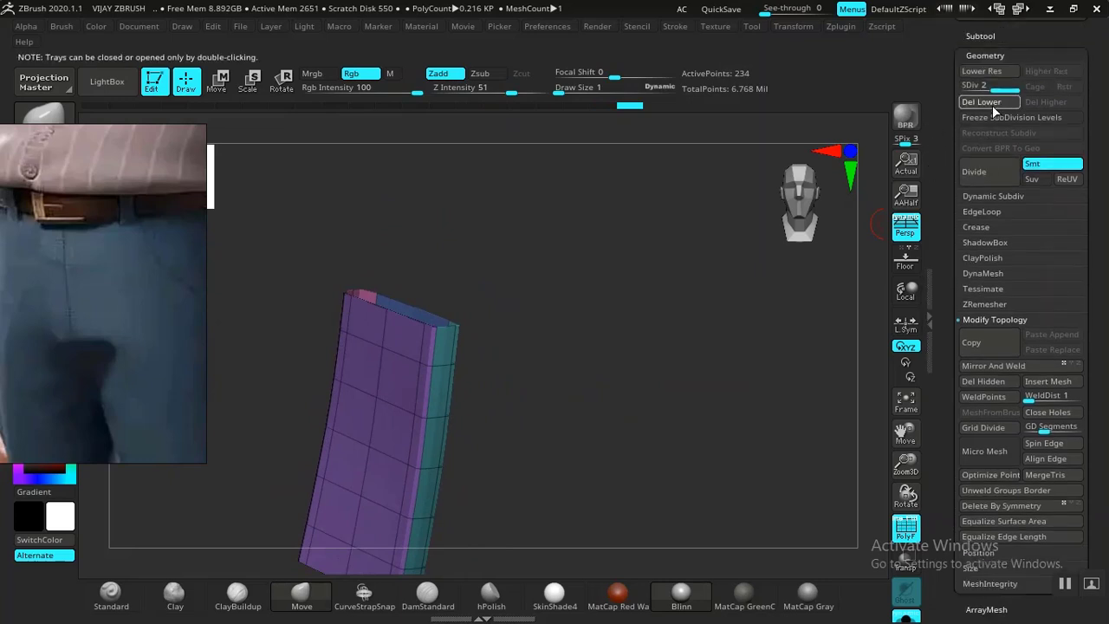
{"action": "left_click", "coordinate": [995, 103]}
{"action": "left_click_drag", "start_coordinate": [568, 405], "coordinate": [604, 324]}
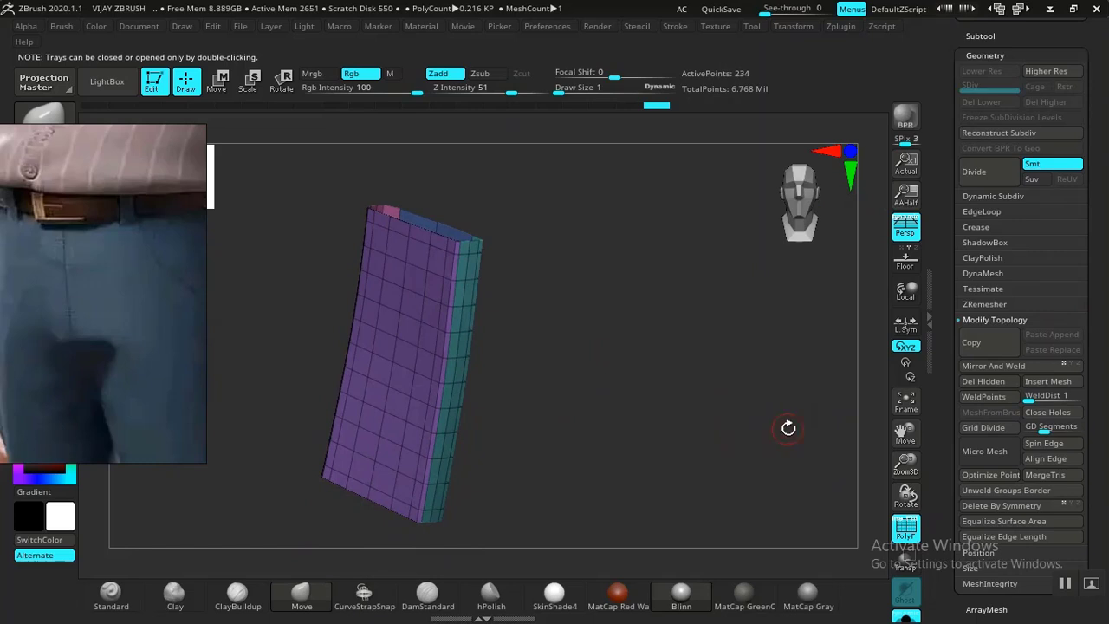
{"action": "left_click_drag", "start_coordinate": [594, 468], "coordinate": [677, 471]}
{"action": "key", "text": "shift+f"}
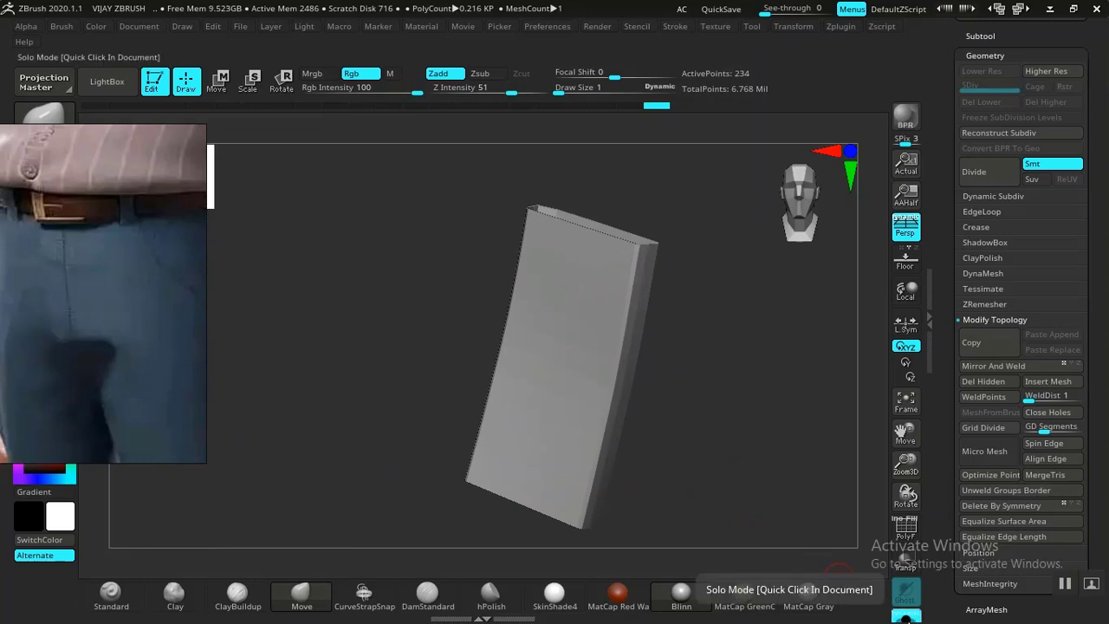
Exit Solo mode, frame the trousers in front view, and Mirror And Weld the belt loop.
{"action": "left_click", "coordinate": [905, 617]}
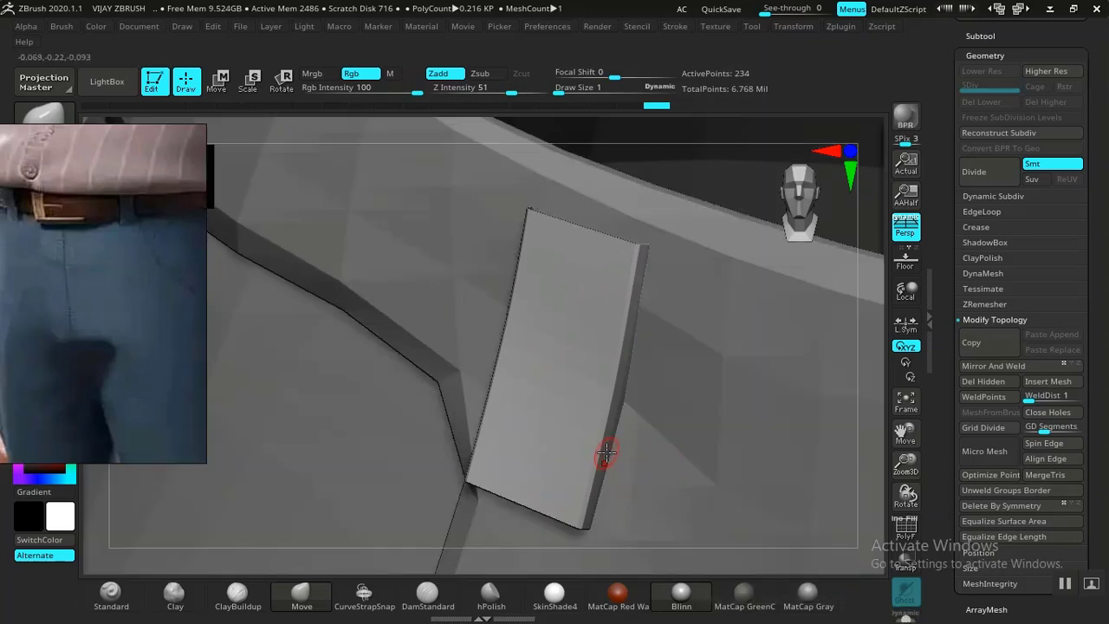
{"action": "key", "text": "f"}
{"action": "left_click_drag", "start_coordinate": [641, 387], "coordinate": [636, 342]}
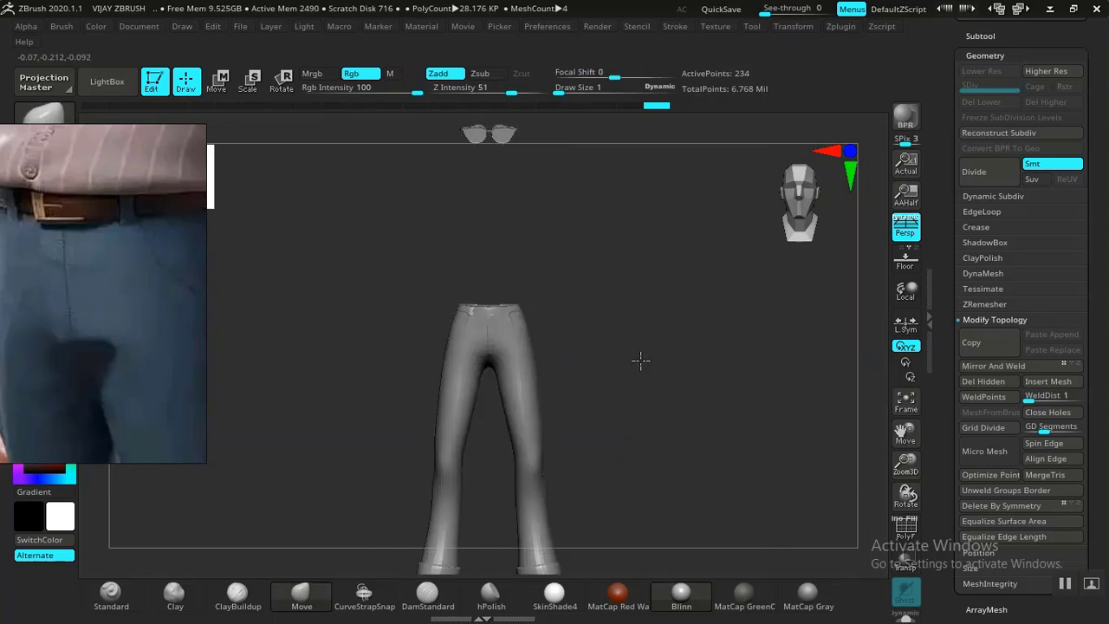
{"action": "left_click_drag", "start_coordinate": [693, 434], "coordinate": [641, 489], "text": "alt"}
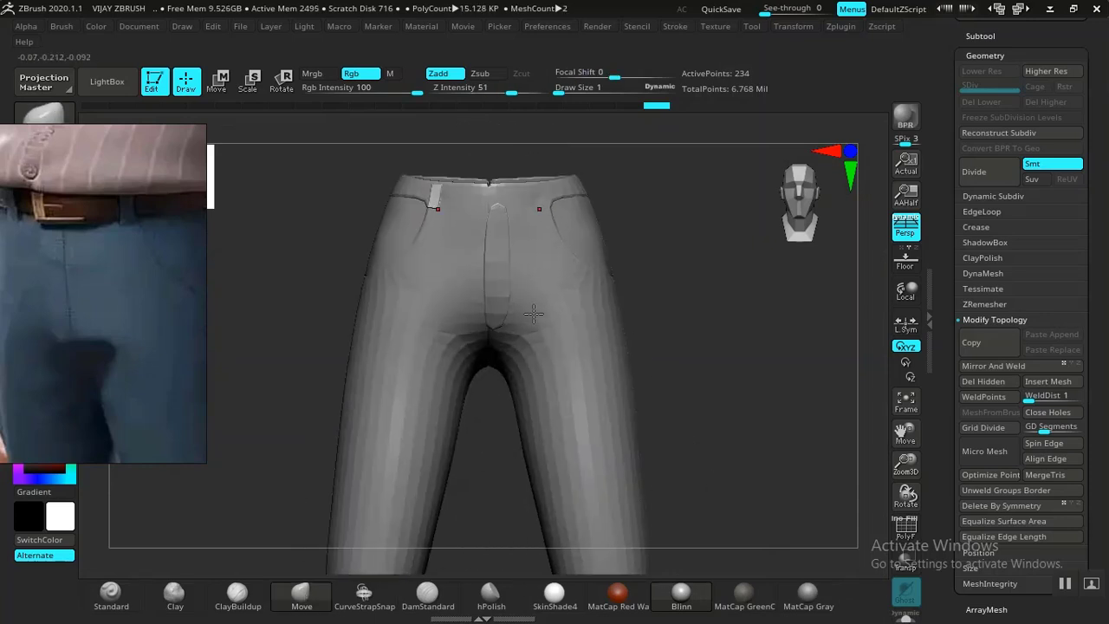
{"action": "left_click_drag", "start_coordinate": [694, 267], "coordinate": [800, 312]}
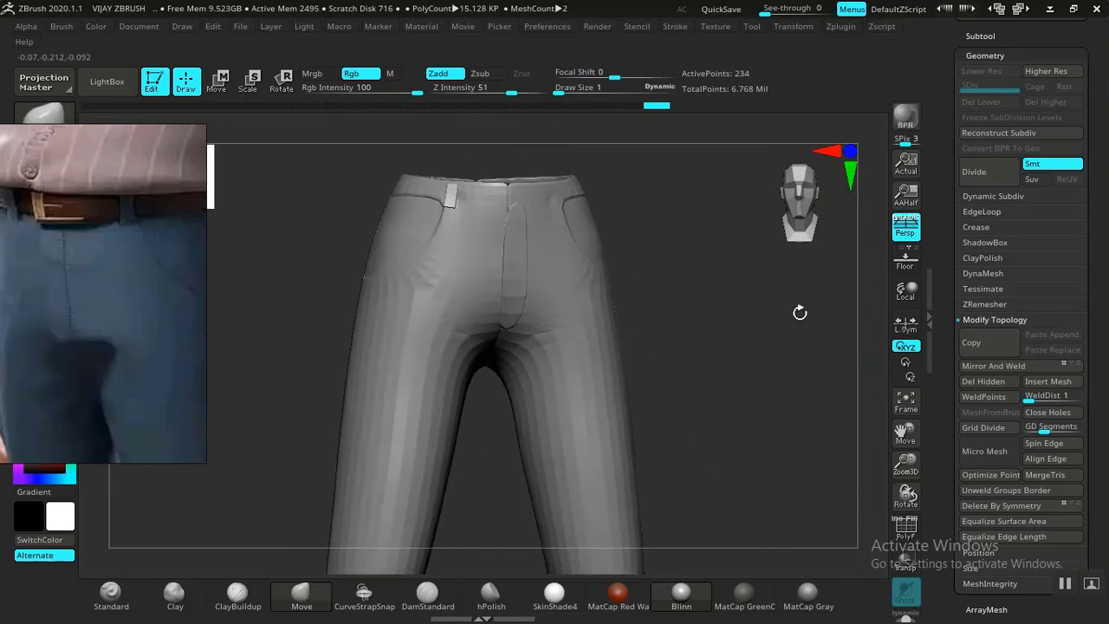
{"action": "left_click", "coordinate": [993, 365]}
{"action": "left_click_drag", "start_coordinate": [703, 309], "coordinate": [518, 248]}
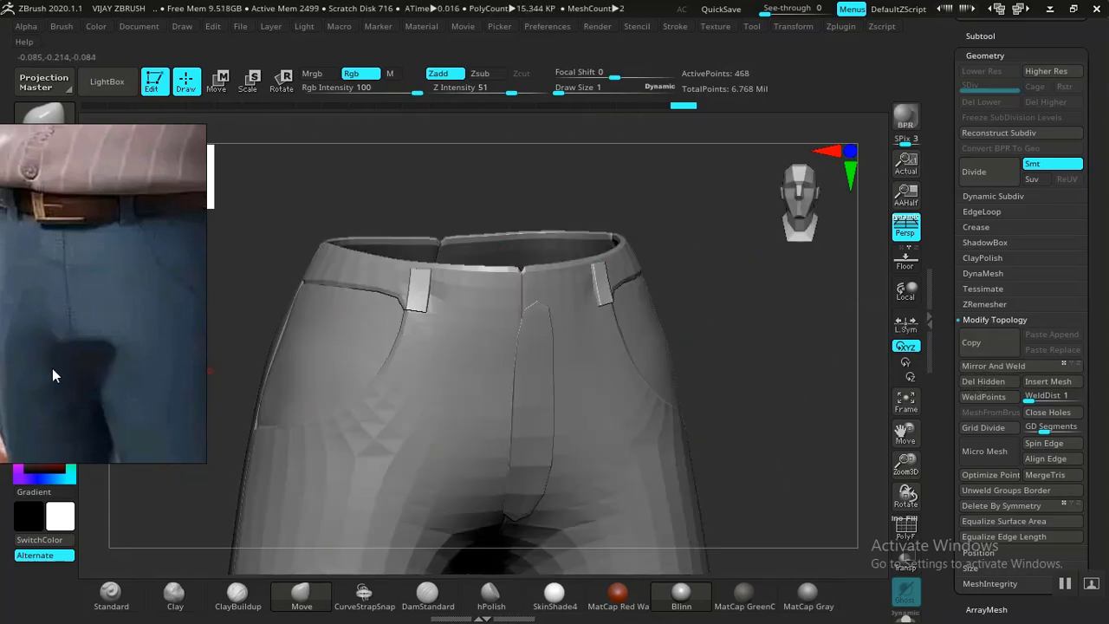
{"action": "left_click_drag", "start_coordinate": [714, 368], "coordinate": [689, 352]}
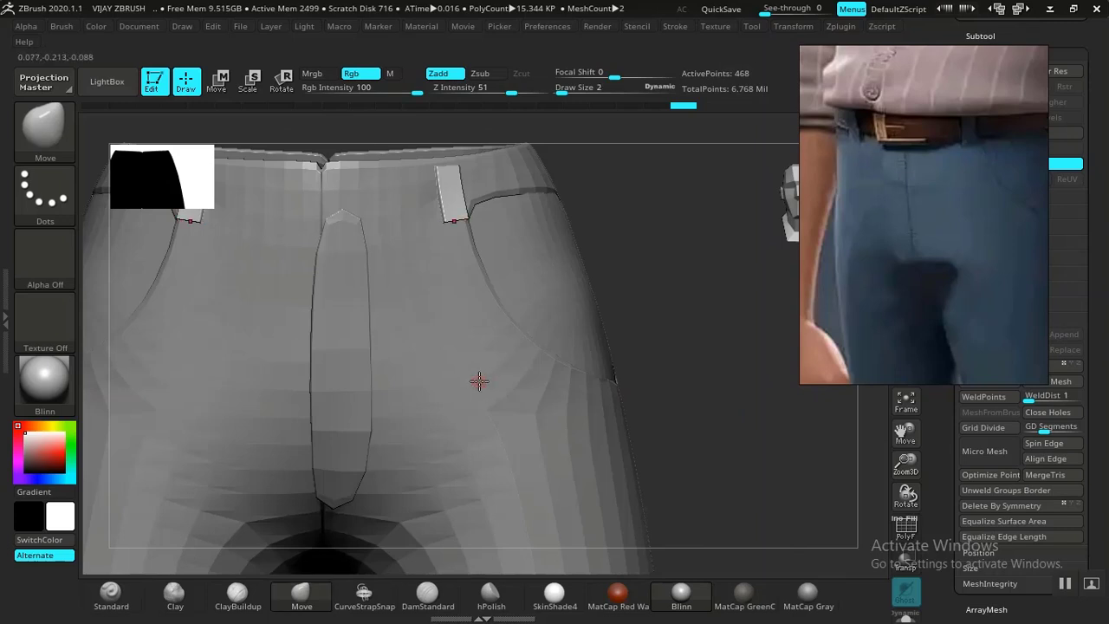
Ctrl-mask the trousers to isolate the belt loop and centre the transform gizmo on it.
{"action": "key", "text": "bracketright"}
{"action": "key", "text": "bracketright"}
{"action": "mouse_move", "coordinate": [683, 363]}
{"action": "left_mouse_down", "text": "alt"}
{"action": "mouse_move", "coordinate": [681, 379]}
{"action": "mouse_move", "coordinate": [658, 376]}
{"action": "mouse_move", "coordinate": [703, 416]}
{"action": "mouse_move", "coordinate": [710, 367]}
{"action": "left_mouse_up", "text": "alt"}
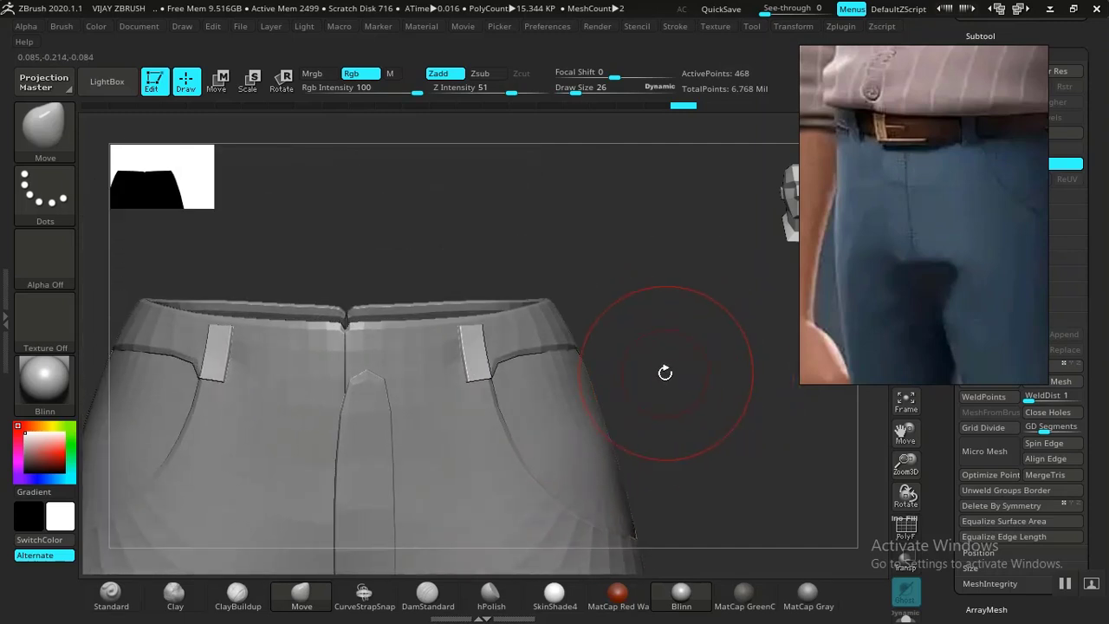
{"action": "mouse_move", "coordinate": [633, 392]}
{"action": "left_mouse_down"}
{"action": "mouse_move", "coordinate": [700, 389]}
{"action": "mouse_move", "coordinate": [718, 406]}
{"action": "mouse_move", "coordinate": [681, 403]}
{"action": "left_mouse_up"}
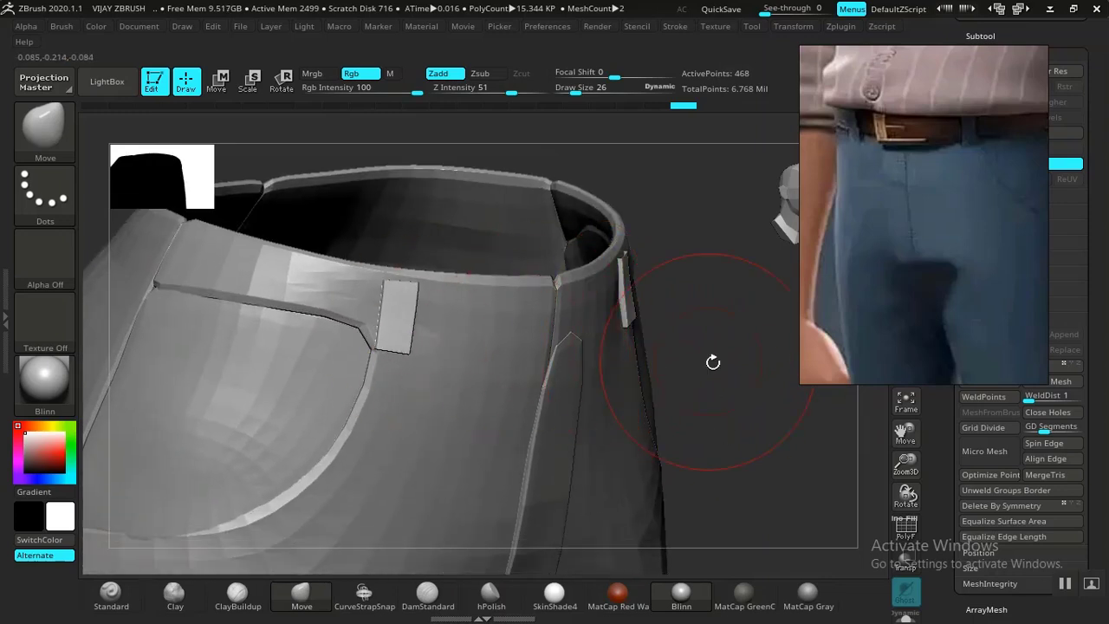
{"action": "key", "text": "w"}
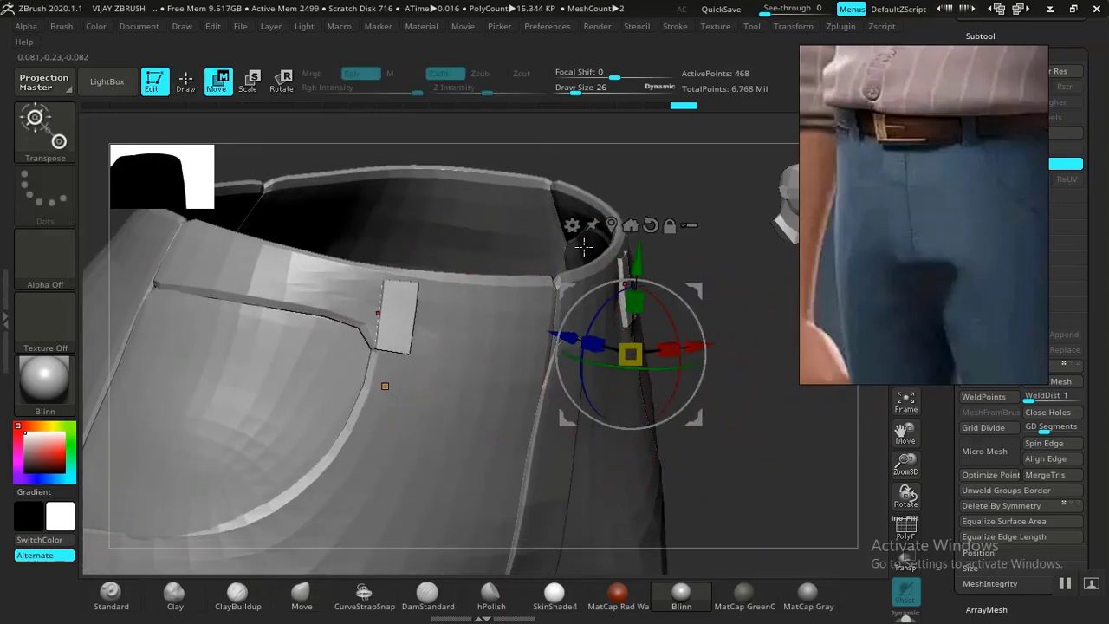
{"action": "key", "text": "ctrl"}
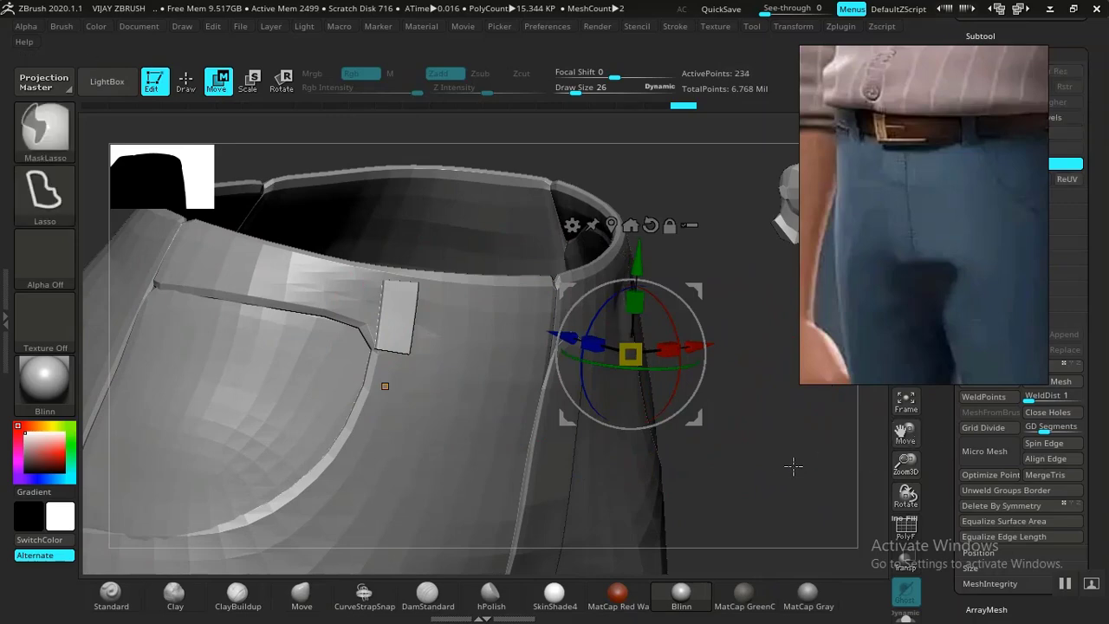
{"action": "key", "text": "q"}
{"action": "mouse_move", "coordinate": [767, 451]}
{"action": "left_mouse_down"}
{"action": "mouse_move", "coordinate": [750, 416]}
{"action": "mouse_move", "coordinate": [727, 407]}
{"action": "left_mouse_up"}
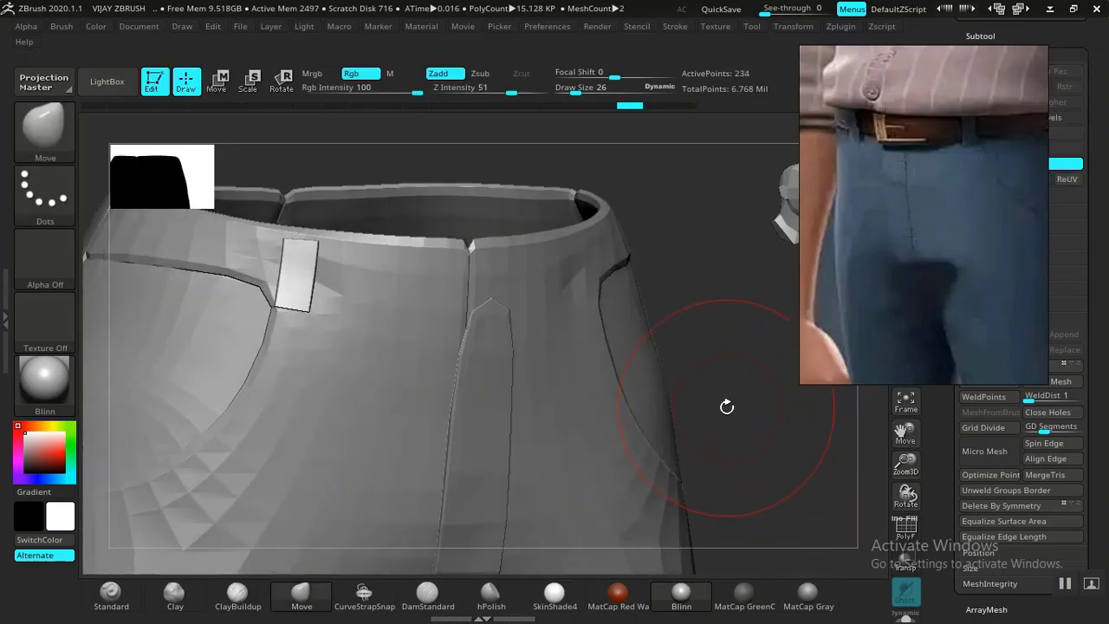
{"action": "key", "text": "w"}
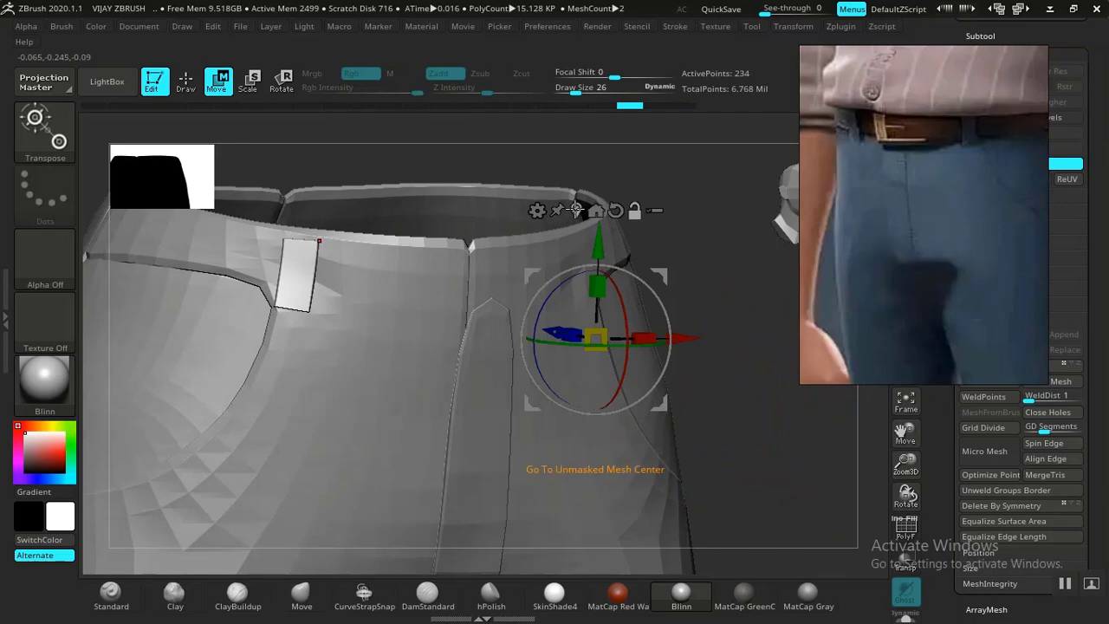
{"action": "left_click", "coordinate": [596, 211]}
Try a Bend Curve deformer, then delete the lower subdivision levels so it can apply.
{"action": "left_click_drag", "start_coordinate": [732, 281], "coordinate": [641, 251]}
{"action": "left_click", "coordinate": [170, 286]}
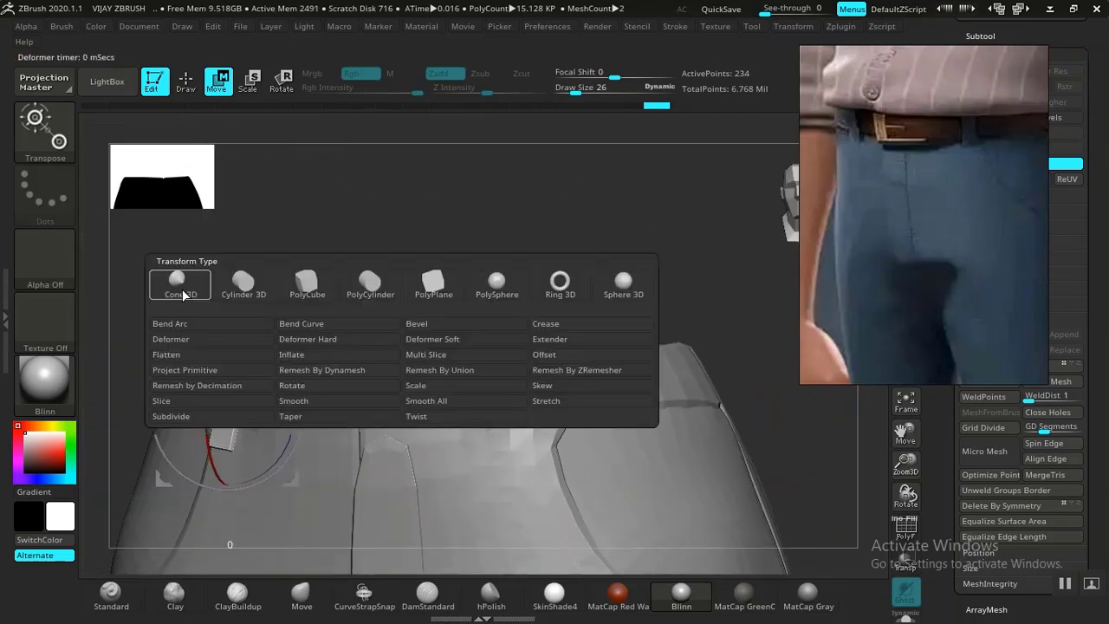
{"action": "left_click", "coordinate": [331, 327]}
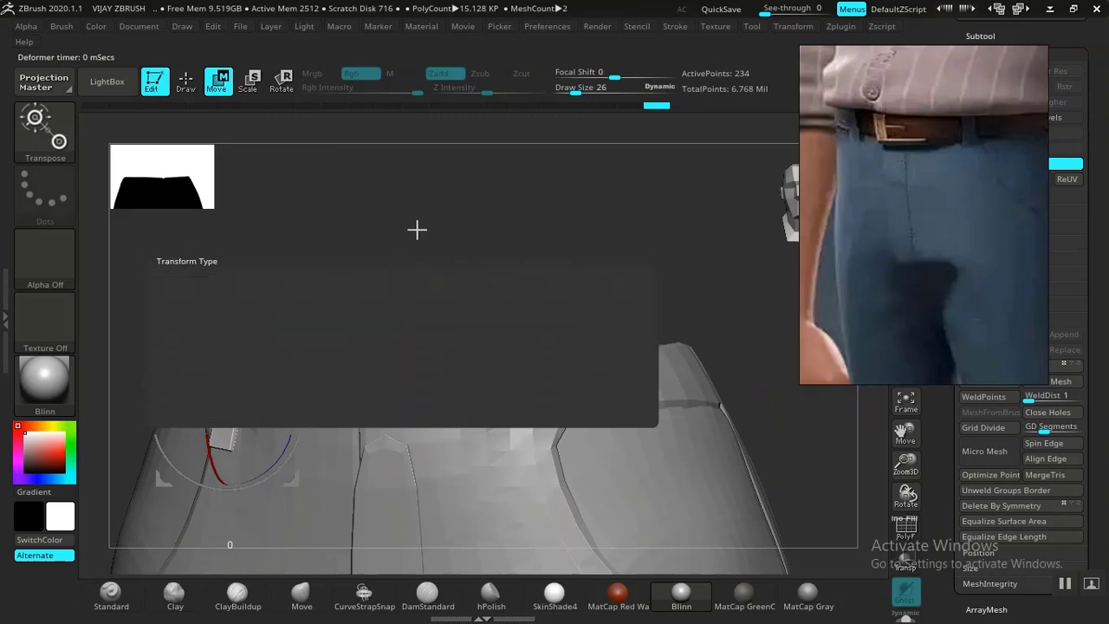
{"action": "left_click_drag", "start_coordinate": [406, 226], "coordinate": [431, 225]}
{"action": "left_click_drag", "start_coordinate": [685, 267], "coordinate": [587, 232]}
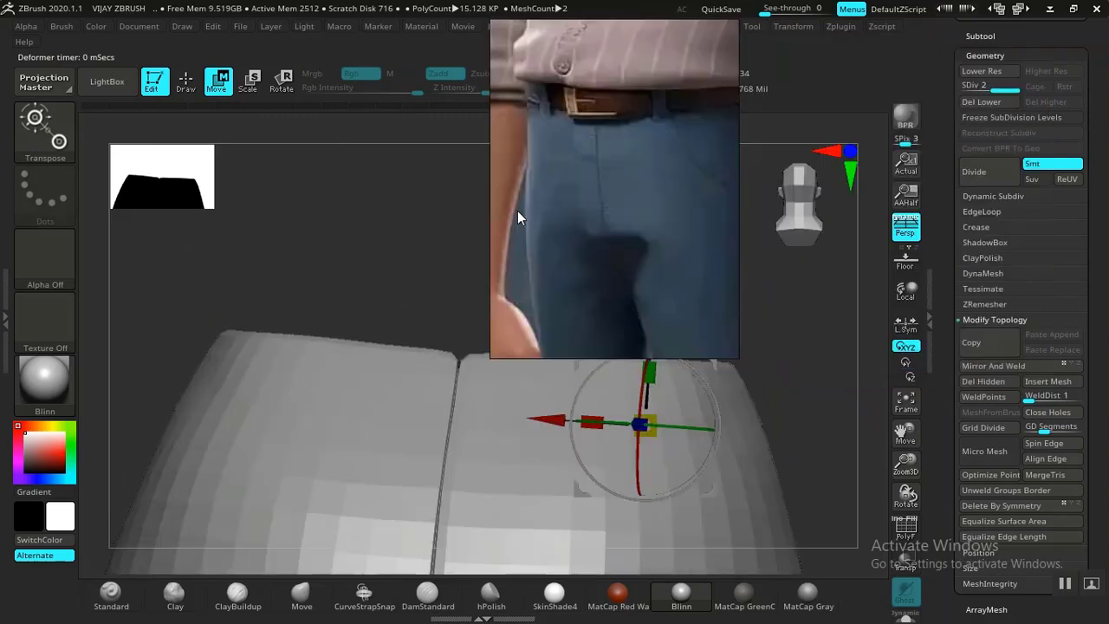
{"action": "left_click", "coordinate": [979, 102]}
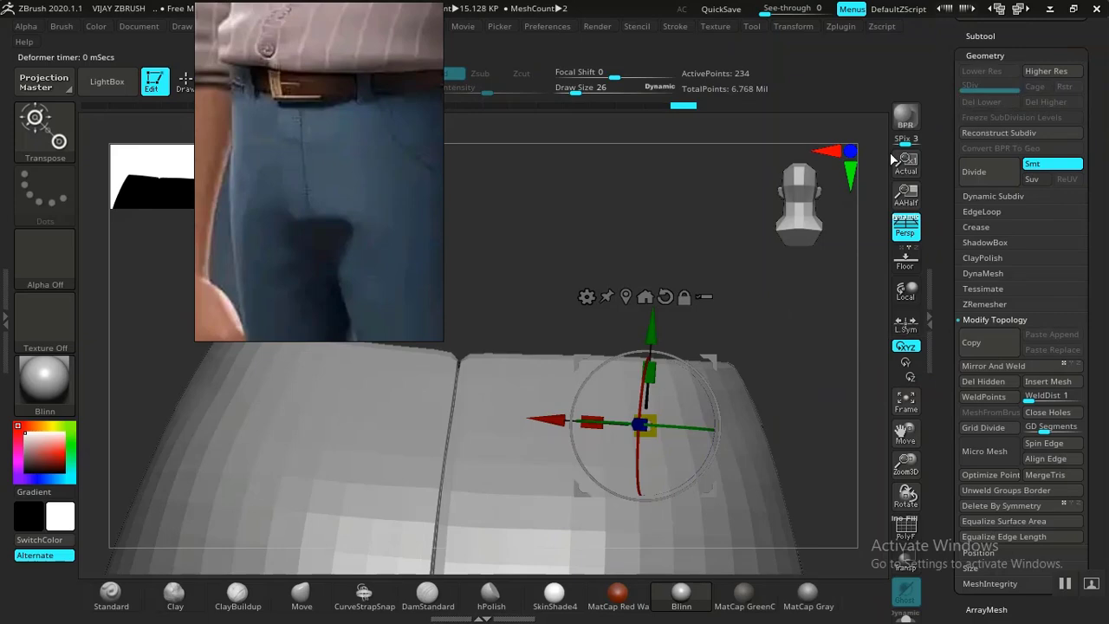
{"action": "left_click_drag", "start_coordinate": [544, 284], "coordinate": [414, 237]}
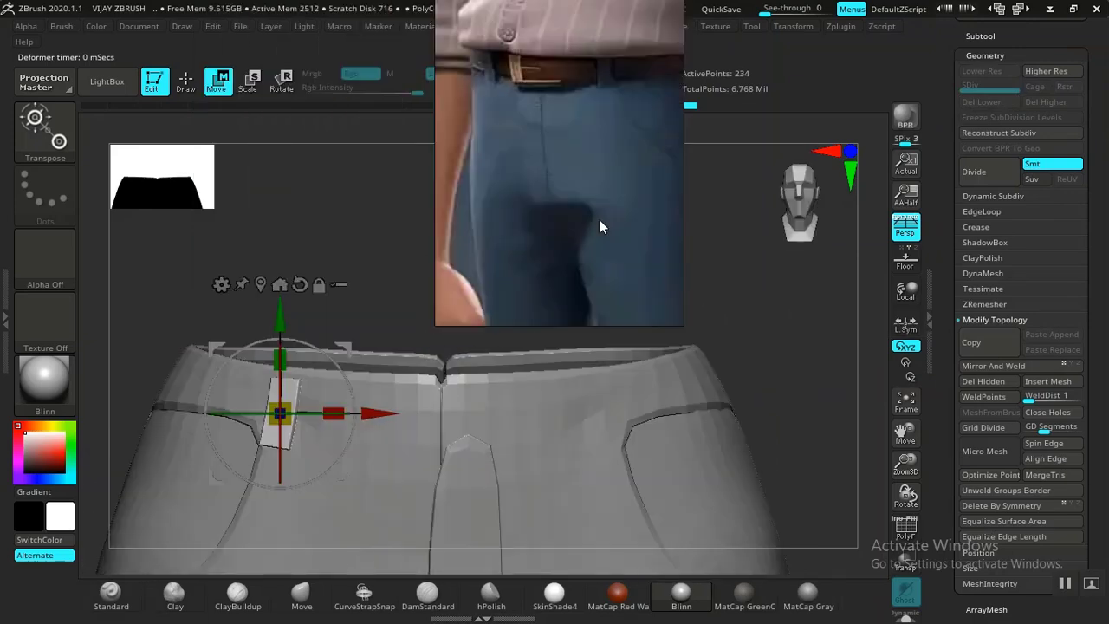
{"action": "left_click_drag", "start_coordinate": [518, 254], "coordinate": [199, 300]}
{"action": "left_click", "coordinate": [211, 287]}
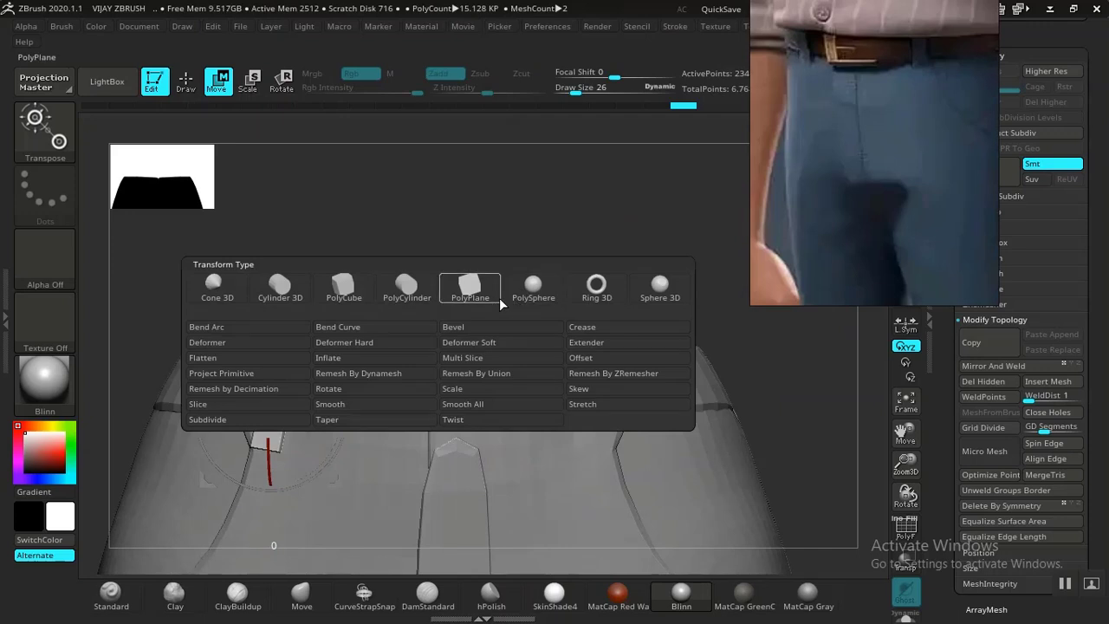
Apply a Bend Curve deformer to the belt loop and orbit to a raised side view.
{"action": "left_click", "coordinate": [374, 327]}
{"action": "left_click_drag", "start_coordinate": [466, 280], "coordinate": [518, 274]}
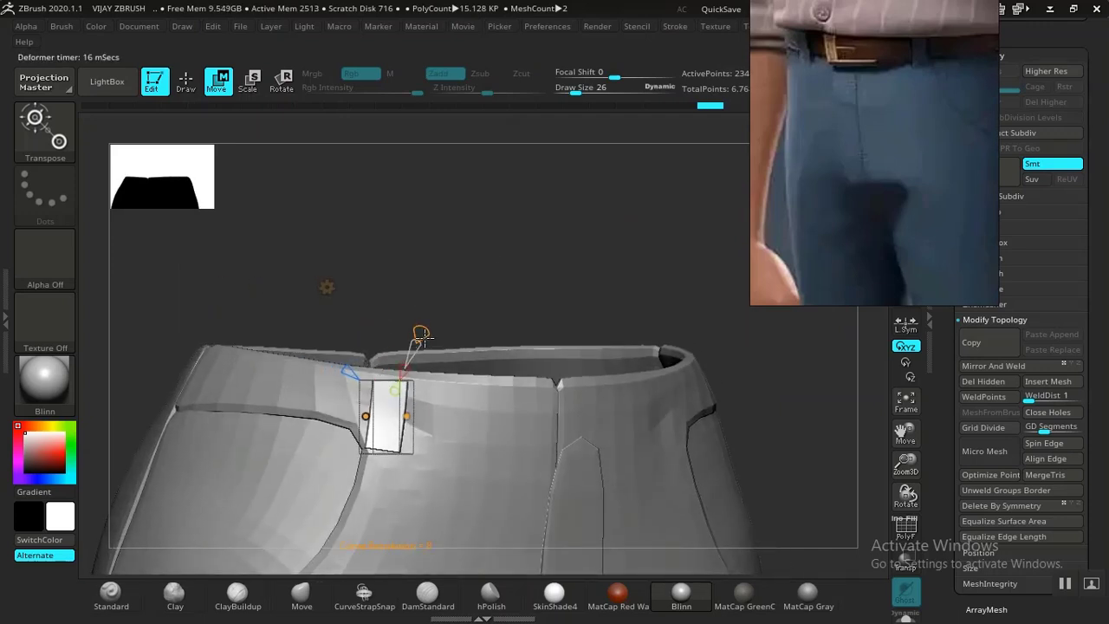
{"action": "left_click_drag", "start_coordinate": [493, 286], "coordinate": [421, 245], "text": "alt"}
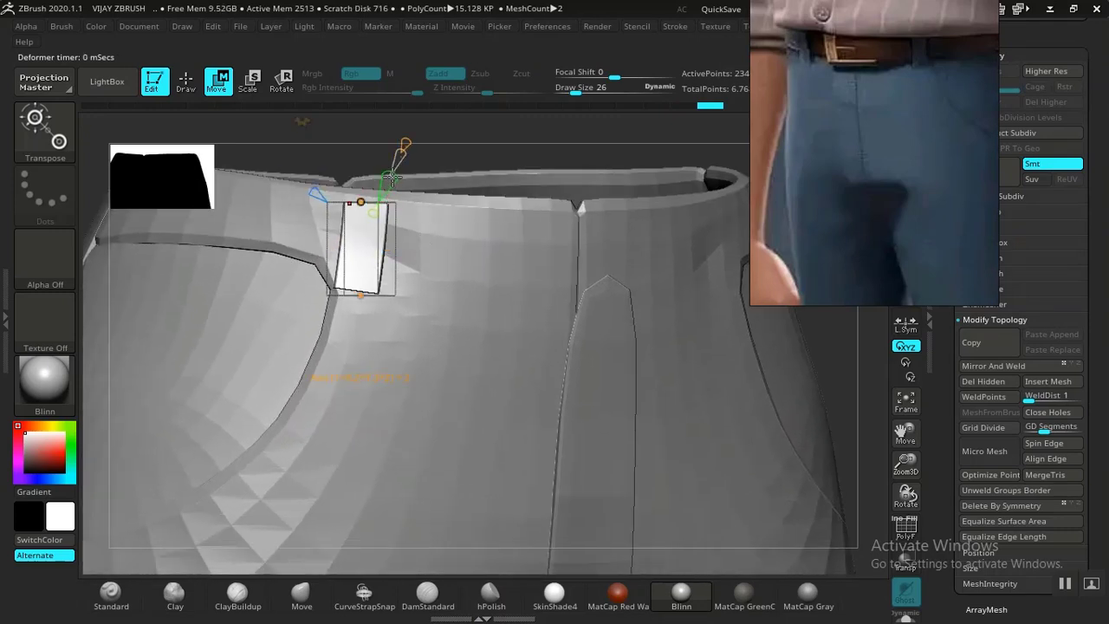
{"action": "left_click_drag", "start_coordinate": [424, 156], "coordinate": [429, 198], "text": "alt"}
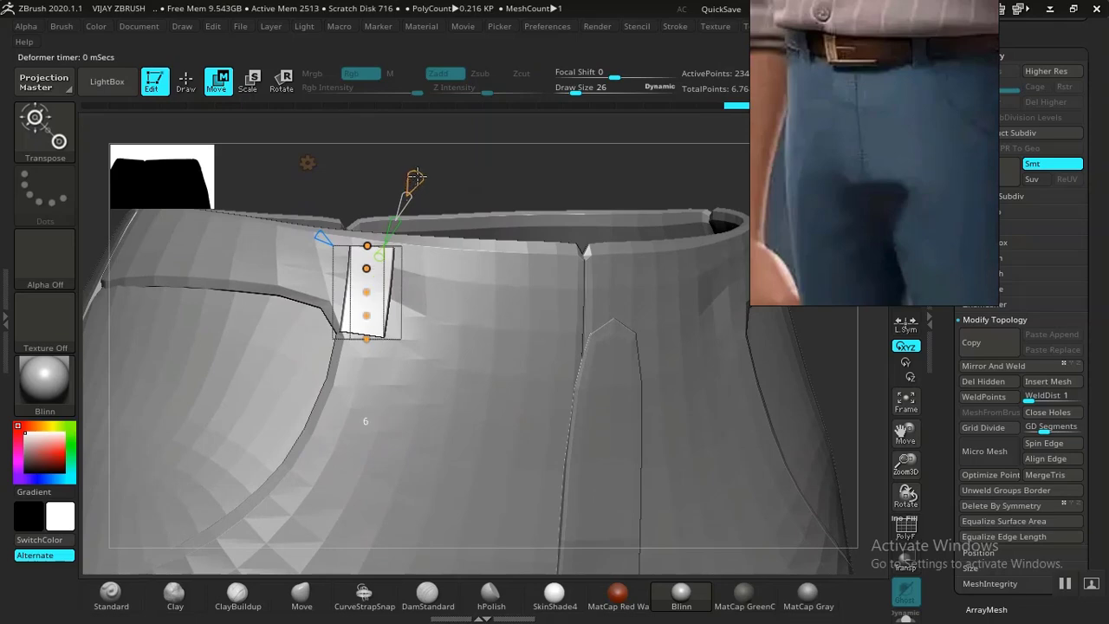
{"action": "left_click_drag", "start_coordinate": [543, 179], "coordinate": [807, 432]}
{"action": "left_click_drag", "start_coordinate": [845, 467], "coordinate": [568, 291], "text": "alt"}
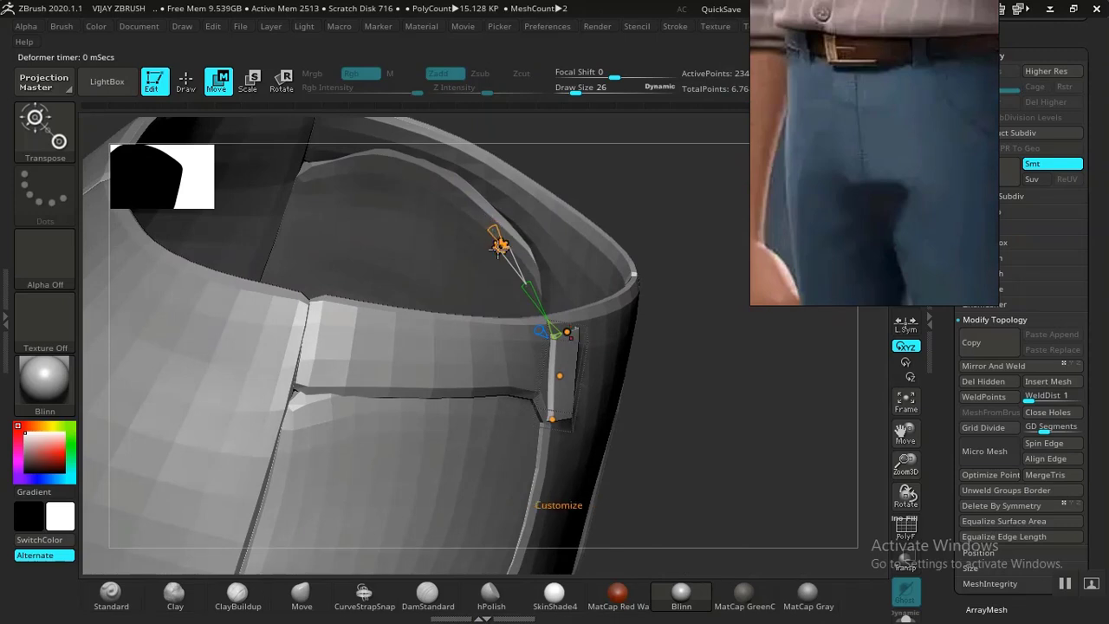
Drag the orange bend handles to curve the belt loop's top over the waistband.
{"action": "left_click_drag", "start_coordinate": [560, 375], "coordinate": [589, 379]}
{"action": "left_click_drag", "start_coordinate": [568, 332], "coordinate": [576, 329]}
{"action": "left_click_drag", "start_coordinate": [752, 374], "coordinate": [629, 385]}
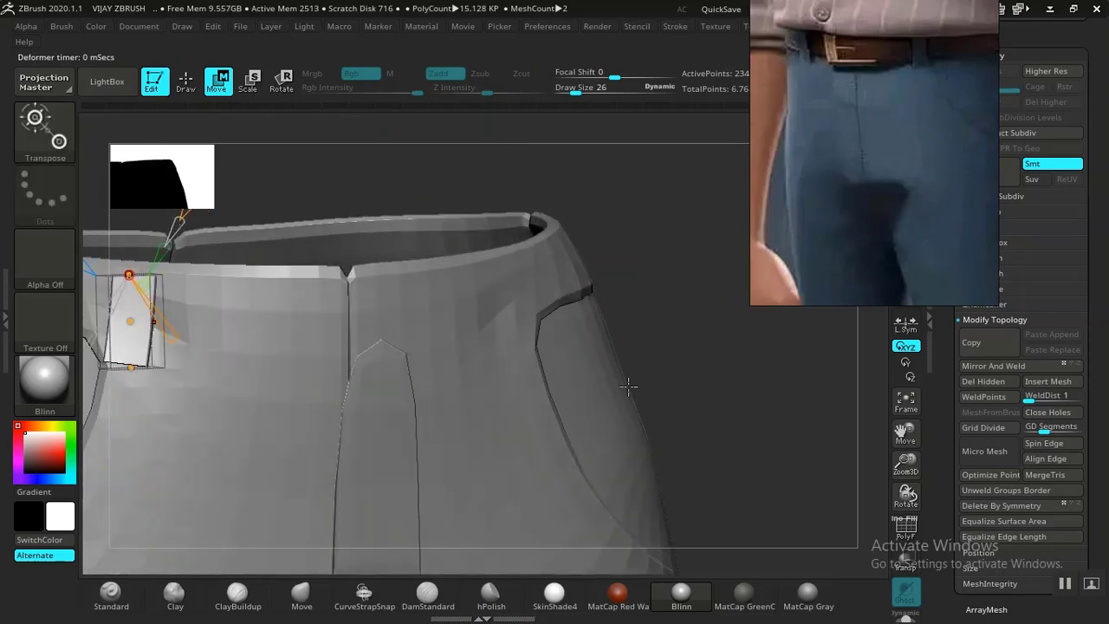
{"action": "left_click_drag", "start_coordinate": [743, 354], "coordinate": [732, 327]}
{"action": "left_click_drag", "start_coordinate": [426, 382], "coordinate": [440, 425]}
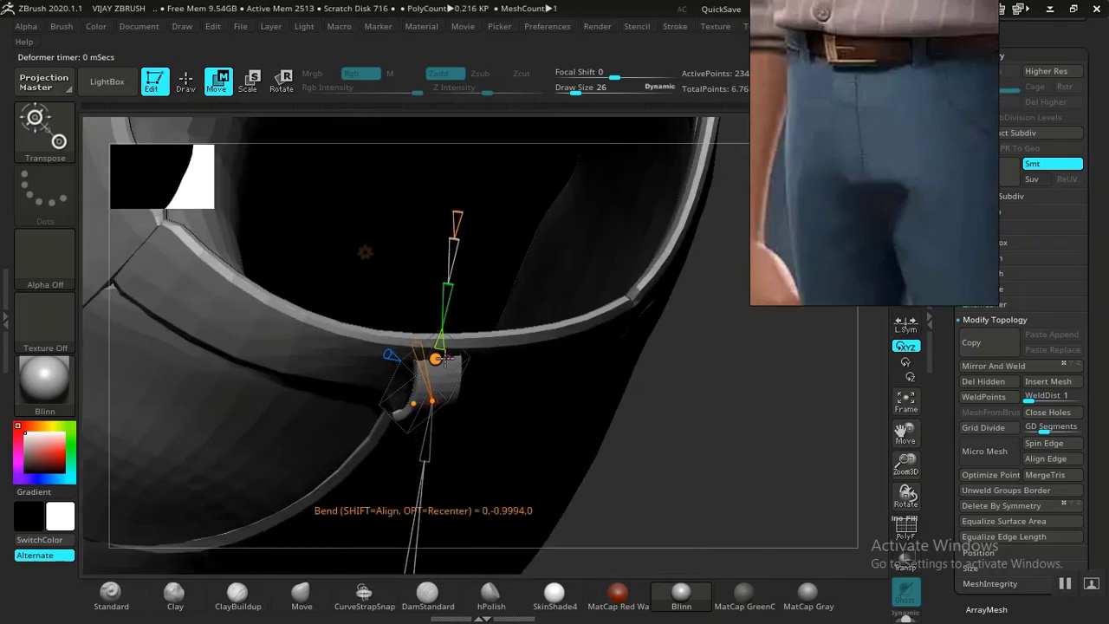
{"action": "left_click_drag", "start_coordinate": [444, 358], "coordinate": [440, 342]}
{"action": "left_click_drag", "start_coordinate": [764, 339], "coordinate": [678, 350]}
{"action": "left_click_drag", "start_coordinate": [316, 500], "coordinate": [721, 617], "text": "alt"}
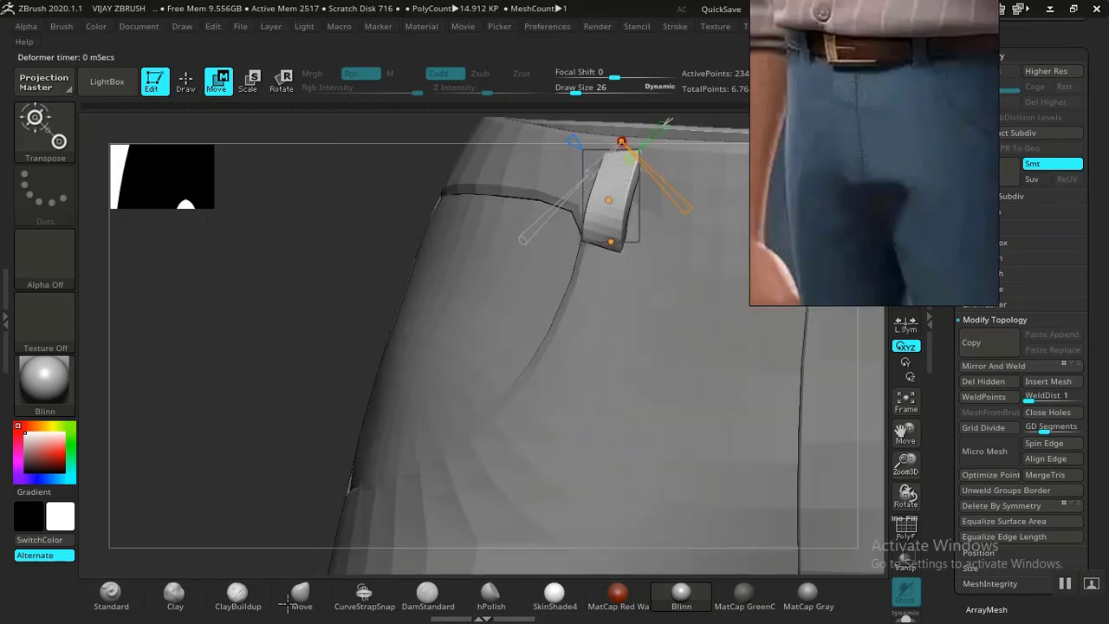
Bend the belt loop over the waistband edge, then swap back to the standard transform gizmo.
{"action": "left_click_drag", "start_coordinate": [280, 535], "coordinate": [293, 433]}
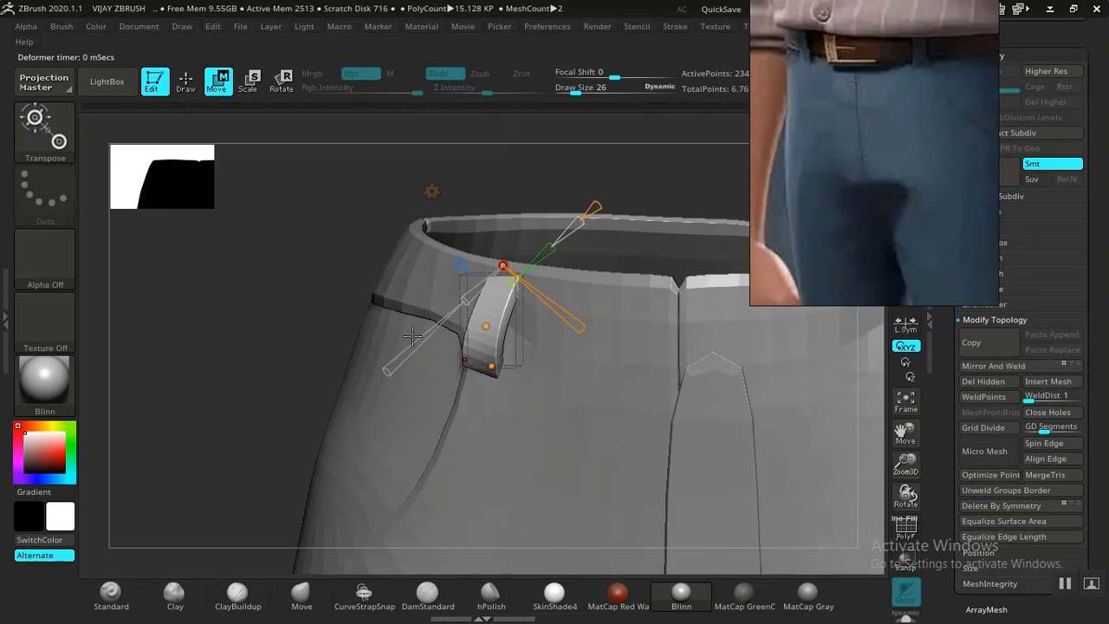
{"action": "left_click_drag", "start_coordinate": [317, 312], "coordinate": [420, 403]}
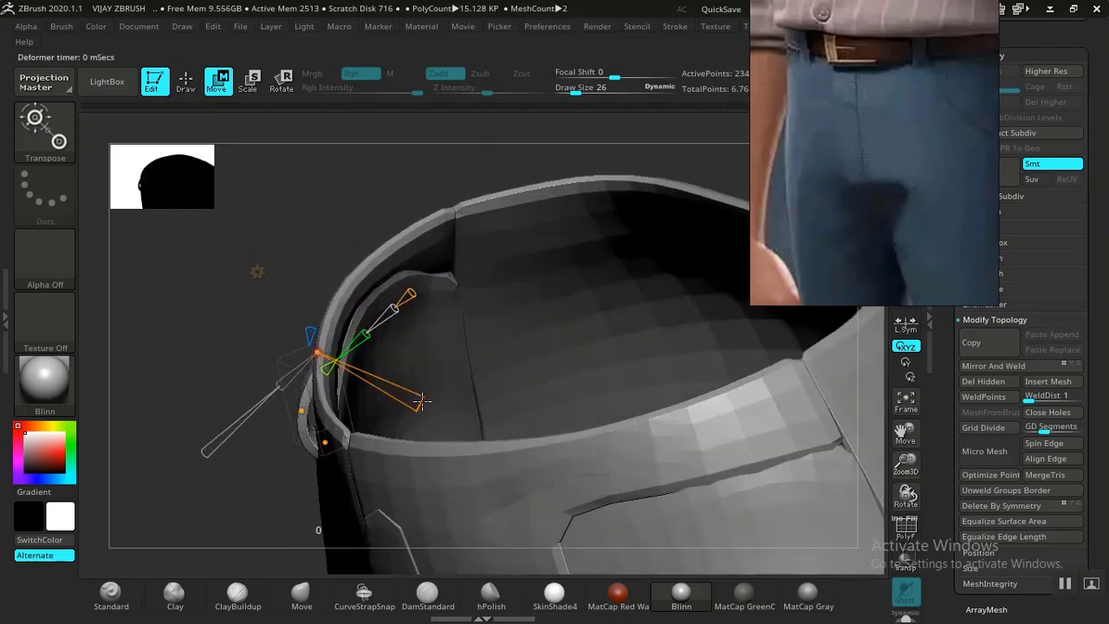
{"action": "left_click_drag", "start_coordinate": [240, 501], "coordinate": [450, 381]}
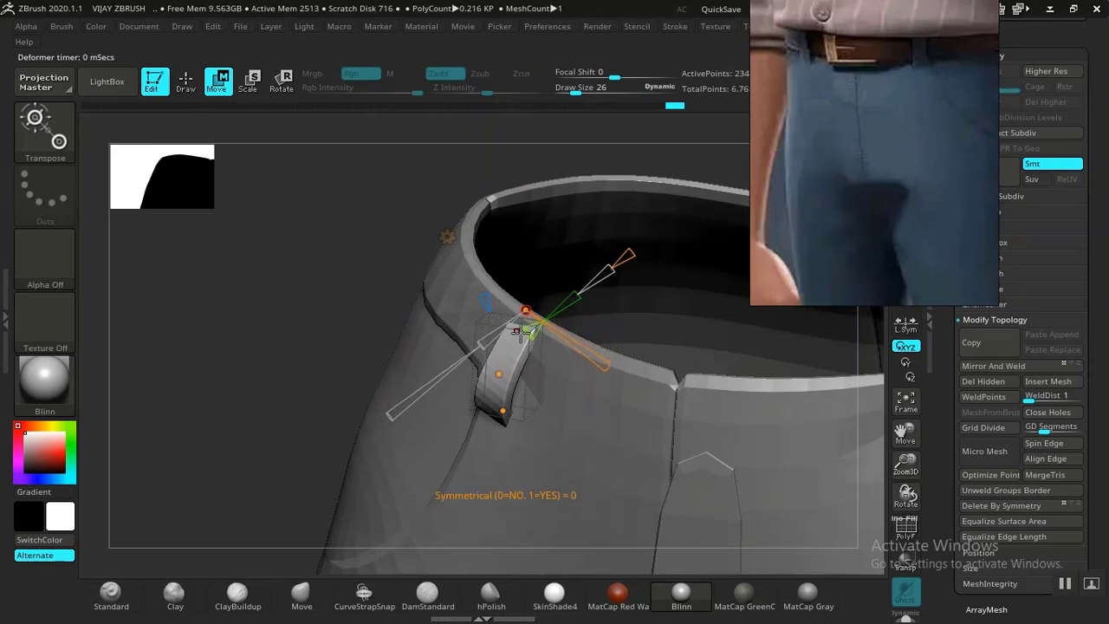
{"action": "left_click_drag", "start_coordinate": [497, 384], "coordinate": [466, 344]}
{"action": "left_click_drag", "start_coordinate": [315, 346], "coordinate": [535, 282]}
{"action": "left_click", "coordinate": [553, 178]}
{"action": "left_click", "coordinate": [461, 189]}
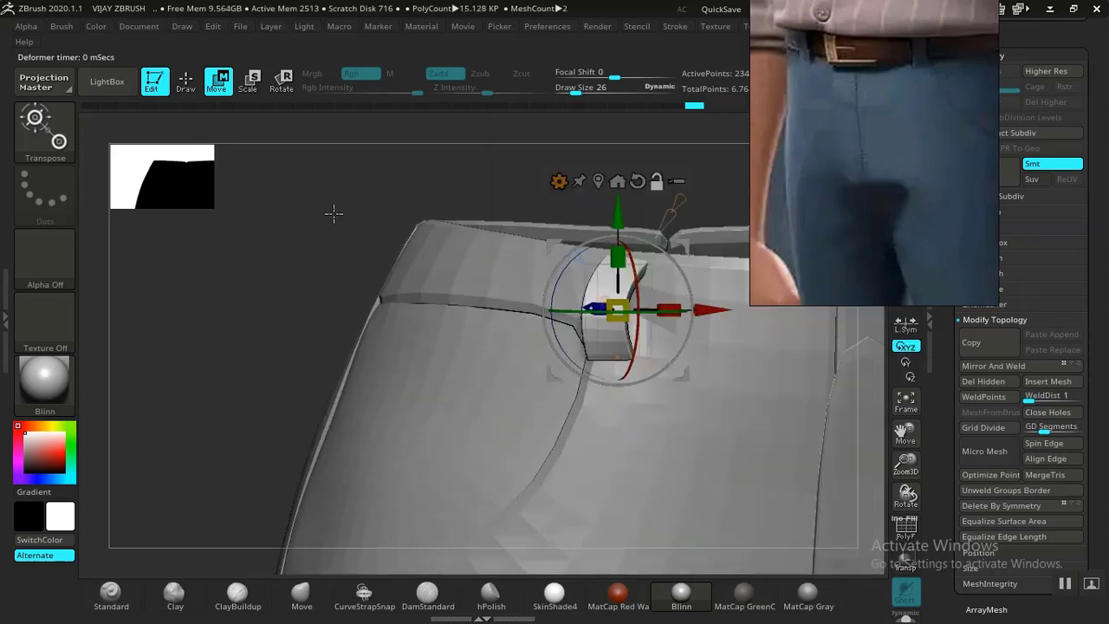
{"action": "key", "text": "q"}
{"action": "left_click_drag", "start_coordinate": [376, 215], "coordinate": [216, 331]}
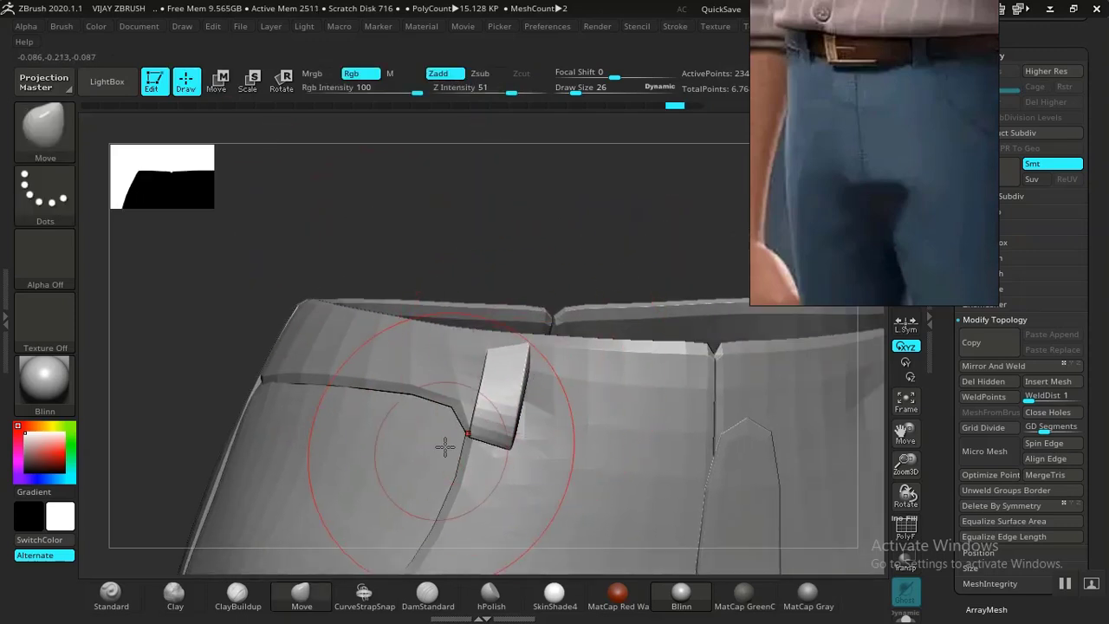
{"action": "key", "text": "bracketleft"}
{"action": "key", "text": "bracketleft"}
{"action": "mouse_move", "coordinate": [500, 423]}
{"action": "left_mouse_down"}
{"action": "mouse_move", "coordinate": [503, 465]}
{"action": "mouse_move", "coordinate": [492, 461]}
{"action": "mouse_move", "coordinate": [519, 408]}
{"action": "left_mouse_up"}
{"action": "left_click_drag", "start_coordinate": [561, 202], "coordinate": [547, 200]}
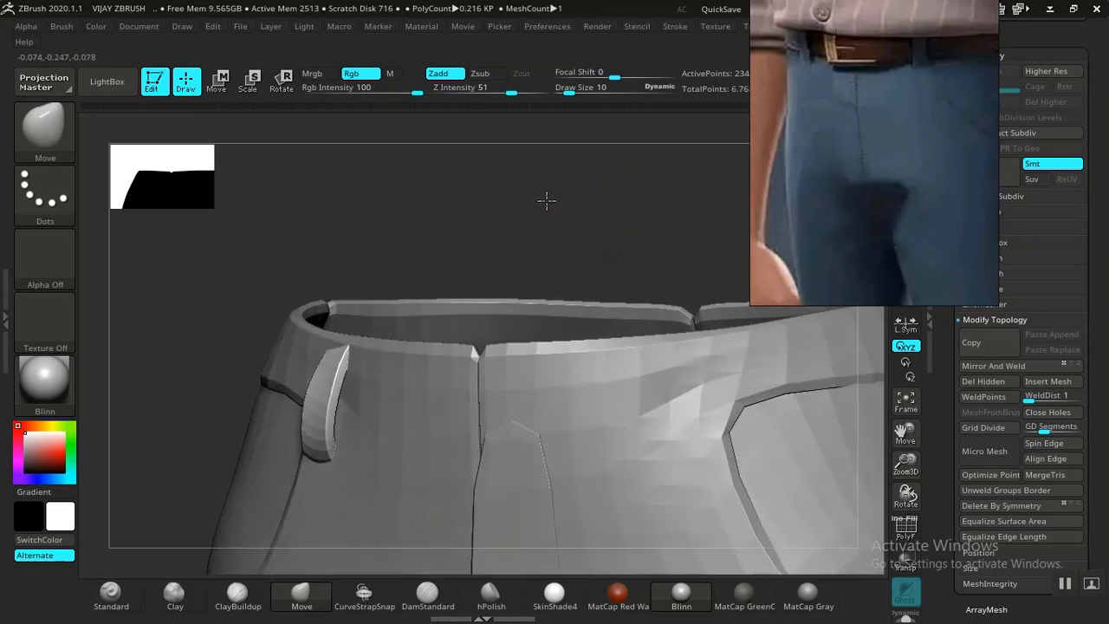
{"action": "left_click_drag", "start_coordinate": [433, 235], "coordinate": [520, 260]}
{"action": "mouse_move", "coordinate": [563, 365]}
{"action": "left_mouse_down"}
{"action": "mouse_move", "coordinate": [564, 355]}
{"action": "mouse_move", "coordinate": [601, 357]}
{"action": "mouse_move", "coordinate": [581, 361]}
{"action": "left_mouse_up"}
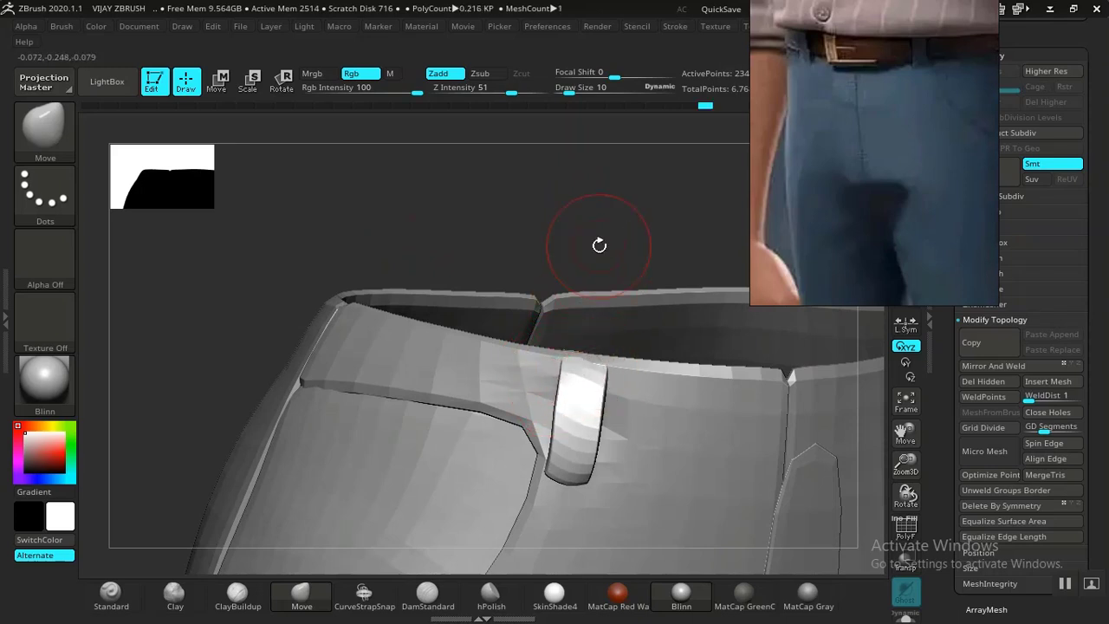
{"action": "left_click_drag", "start_coordinate": [598, 245], "coordinate": [591, 299], "text": "alt"}
{"action": "left_click_drag", "start_coordinate": [548, 375], "coordinate": [510, 269], "text": "alt"}
{"action": "key", "text": "e"}
{"action": "key", "text": "q"}
{"action": "mouse_move", "coordinate": [515, 246]}
{"action": "right_mouse_down"}
{"action": "mouse_move", "coordinate": [510, 223]}
{"action": "mouse_move", "coordinate": [535, 198]}
{"action": "mouse_move", "coordinate": [421, 208]}
{"action": "mouse_move", "coordinate": [405, 244]}
{"action": "right_mouse_up"}
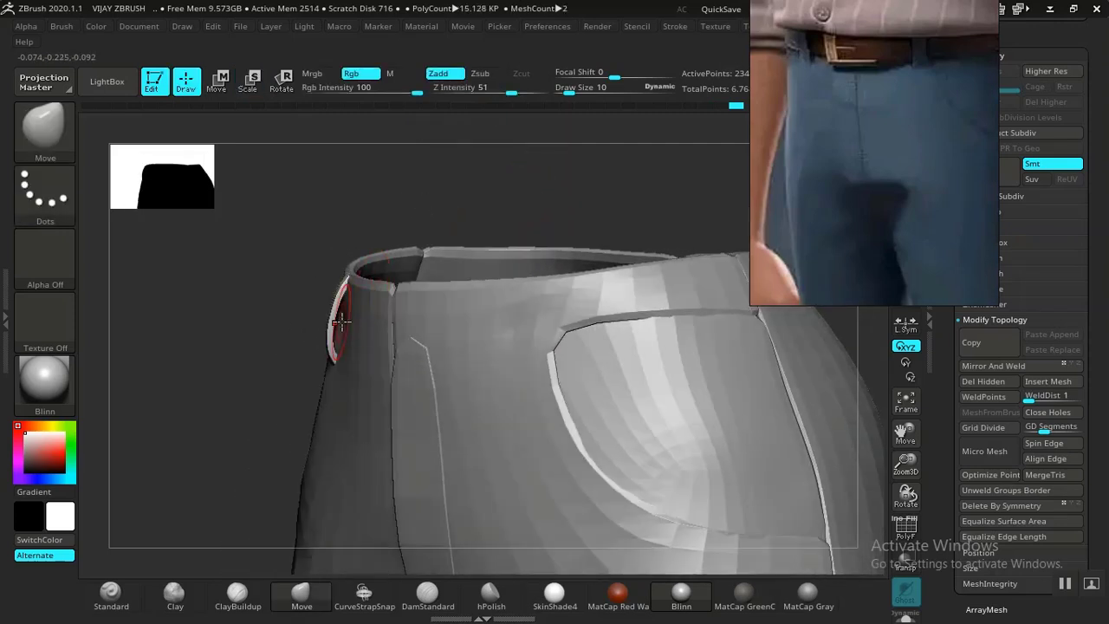
{"action": "left_click", "coordinate": [330, 317], "text": "alt"}
{"action": "left_click_drag", "start_coordinate": [327, 317], "coordinate": [332, 317]}
{"action": "mouse_move", "coordinate": [270, 306]}
{"action": "right_mouse_down"}
{"action": "mouse_move", "coordinate": [395, 299]}
{"action": "mouse_move", "coordinate": [453, 280]}
{"action": "right_mouse_up"}
{"action": "mouse_move", "coordinate": [481, 210]}
{"action": "right_mouse_down", "text": "alt"}
{"action": "mouse_move", "coordinate": [232, 243]}
{"action": "mouse_move", "coordinate": [478, 238]}
{"action": "mouse_move", "coordinate": [513, 368]}
{"action": "mouse_move", "coordinate": [571, 312]}
{"action": "mouse_move", "coordinate": [470, 408]}
{"action": "right_mouse_up", "text": "alt"}
{"action": "left_click", "coordinate": [513, 367], "text": "alt"}
{"action": "right_click_drag", "start_coordinate": [500, 300], "coordinate": [506, 378]}
{"action": "left_click_drag", "start_coordinate": [446, 367], "coordinate": [449, 370]}
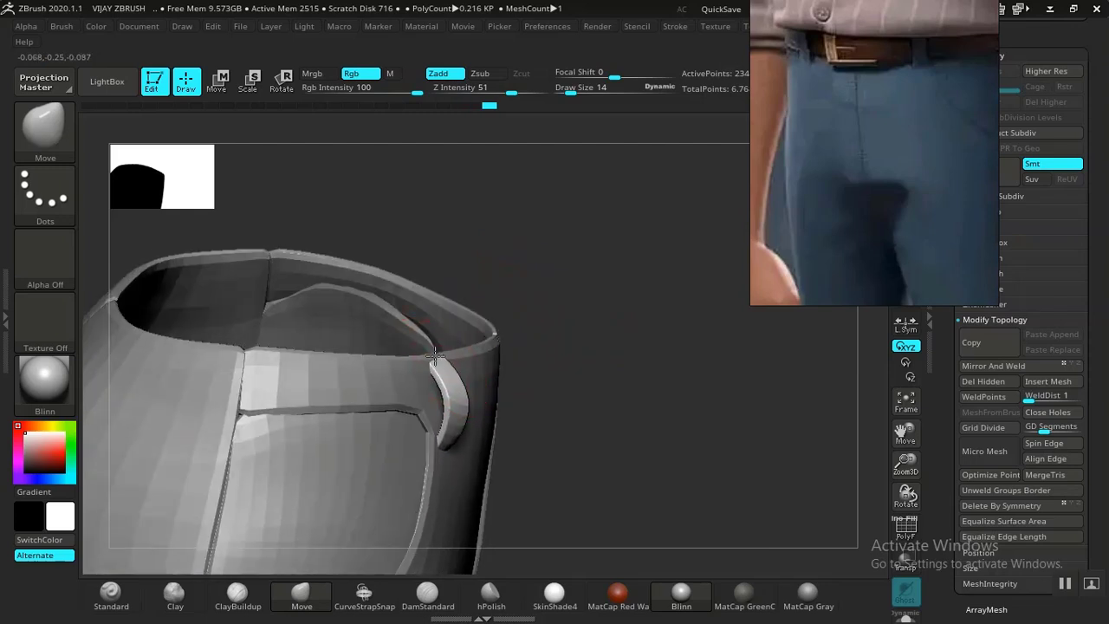
{"action": "mouse_move", "coordinate": [582, 261]}
{"action": "right_mouse_down", "text": "shift"}
{"action": "mouse_move", "coordinate": [512, 245]}
{"action": "mouse_move", "coordinate": [399, 289]}
{"action": "mouse_move", "coordinate": [536, 219]}
{"action": "mouse_move", "coordinate": [389, 233]}
{"action": "right_mouse_up", "text": "shift"}
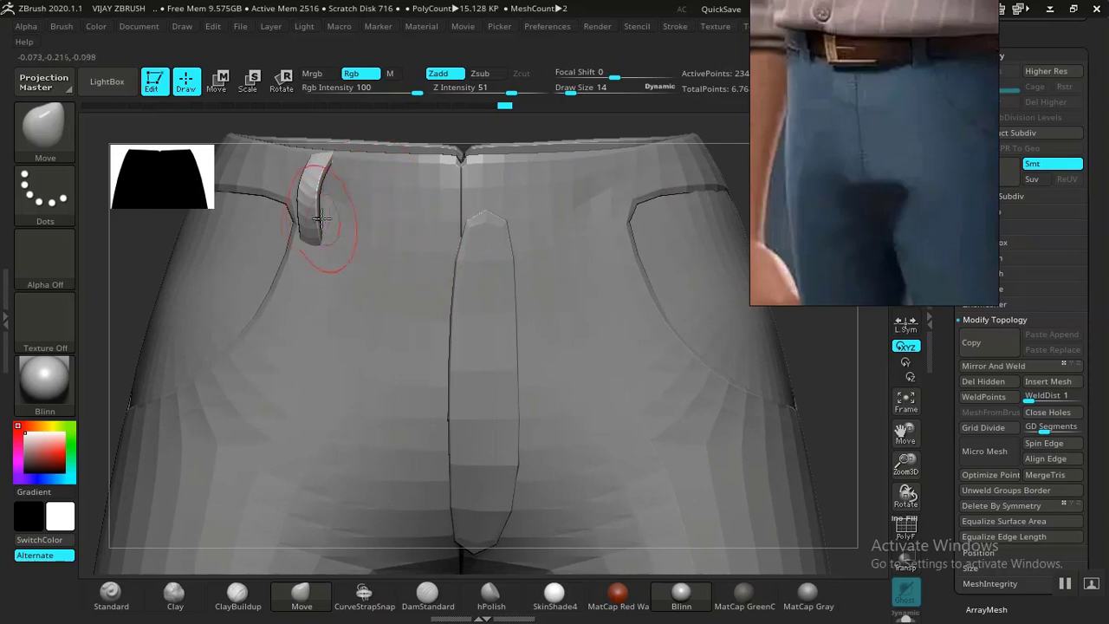
{"action": "left_click_drag", "start_coordinate": [317, 208], "coordinate": [320, 202]}
{"action": "right_click_drag", "start_coordinate": [815, 374], "coordinate": [691, 312], "text": "ctrl"}
{"action": "right_click_drag", "start_coordinate": [706, 356], "coordinate": [746, 392]}
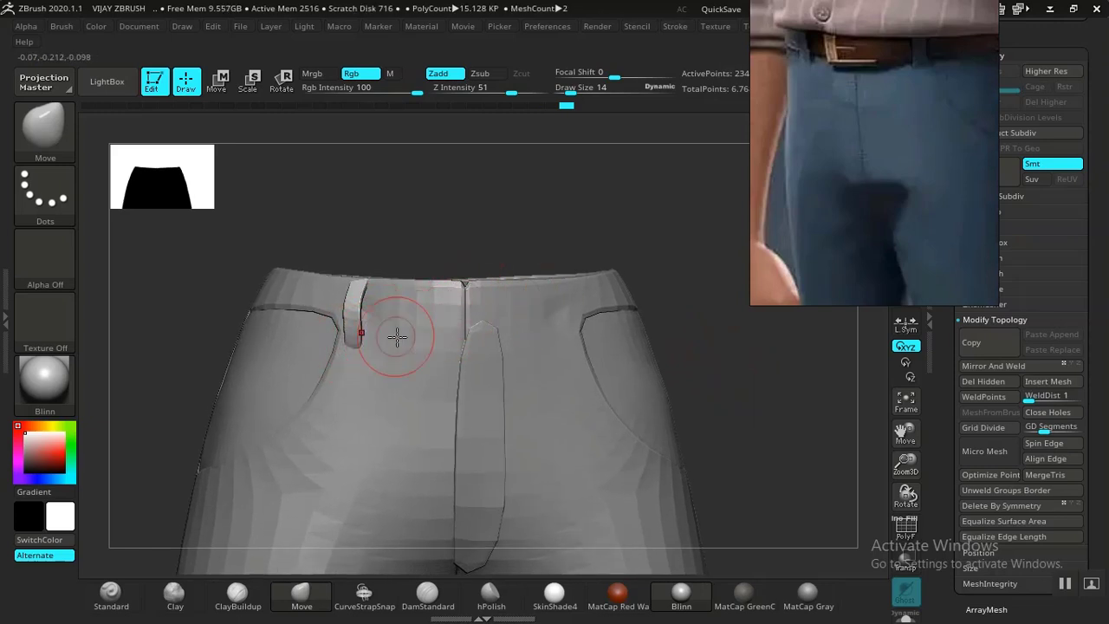
{"action": "left_click_drag", "start_coordinate": [403, 234], "coordinate": [211, 330]}
{"action": "left_click_drag", "start_coordinate": [105, 278], "coordinate": [281, 396], "text": "alt"}
{"action": "left_click_drag", "start_coordinate": [365, 292], "coordinate": [603, 280]}
{"action": "key", "text": "bracketleft"}
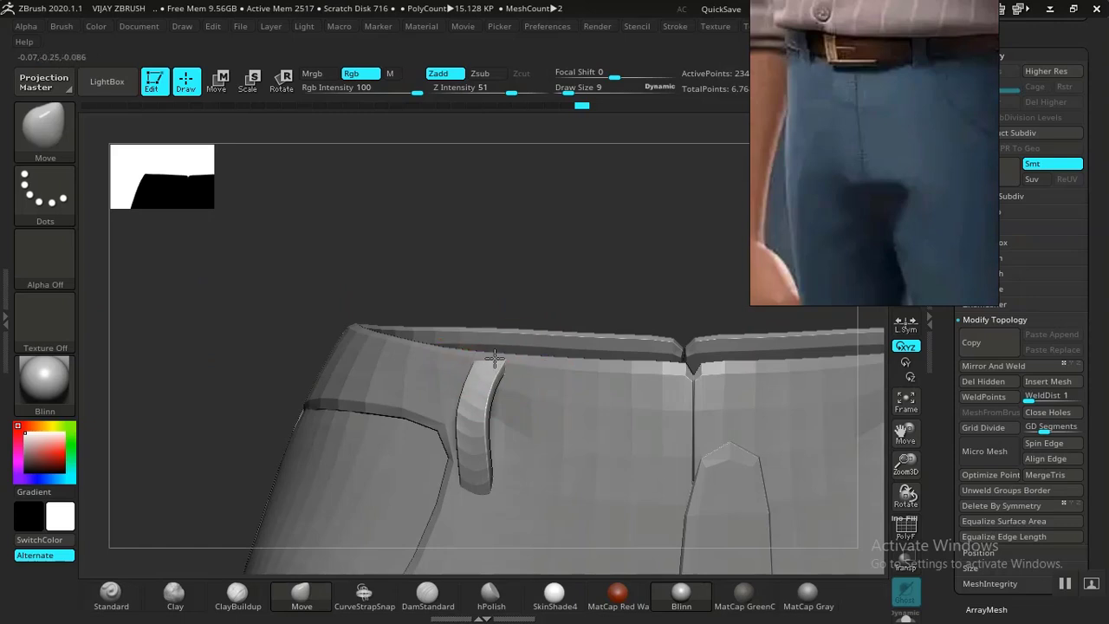
{"action": "left_click_drag", "start_coordinate": [510, 280], "coordinate": [505, 250]}
{"action": "left_click_drag", "start_coordinate": [832, 413], "coordinate": [889, 433]}
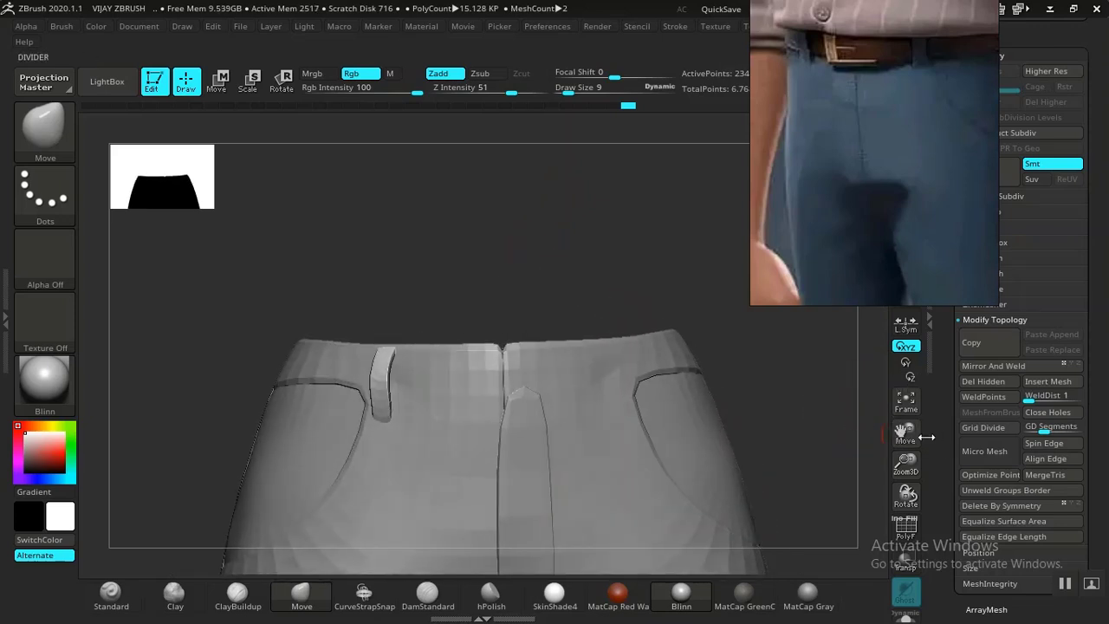
{"action": "left_click_drag", "start_coordinate": [946, 524], "coordinate": [944, 495]}
{"action": "mouse_move", "coordinate": [594, 291]}
{"action": "left_mouse_down"}
{"action": "mouse_move", "coordinate": [646, 293]}
{"action": "mouse_move", "coordinate": [616, 289]}
{"action": "left_mouse_up"}
{"action": "left_click_drag", "start_coordinate": [754, 391], "coordinate": [888, 463]}
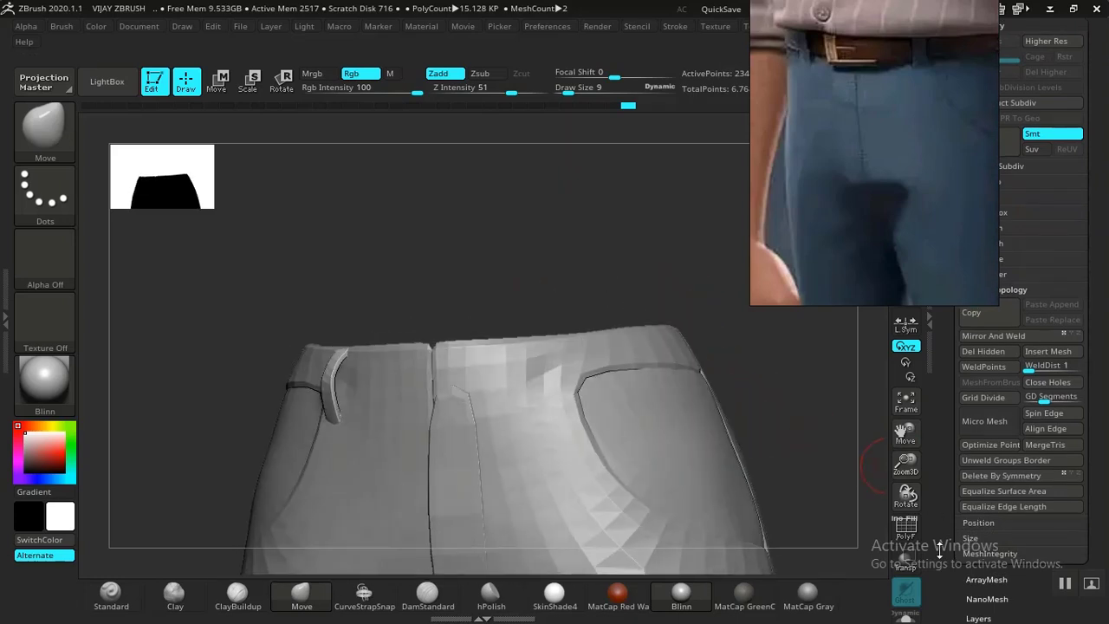
Set Tool > Deformation Inflate to -1 to thin the masked belt loop.
{"action": "scroll", "coordinate": [986, 448], "scroll_direction": "down", "scroll_amount": 10}
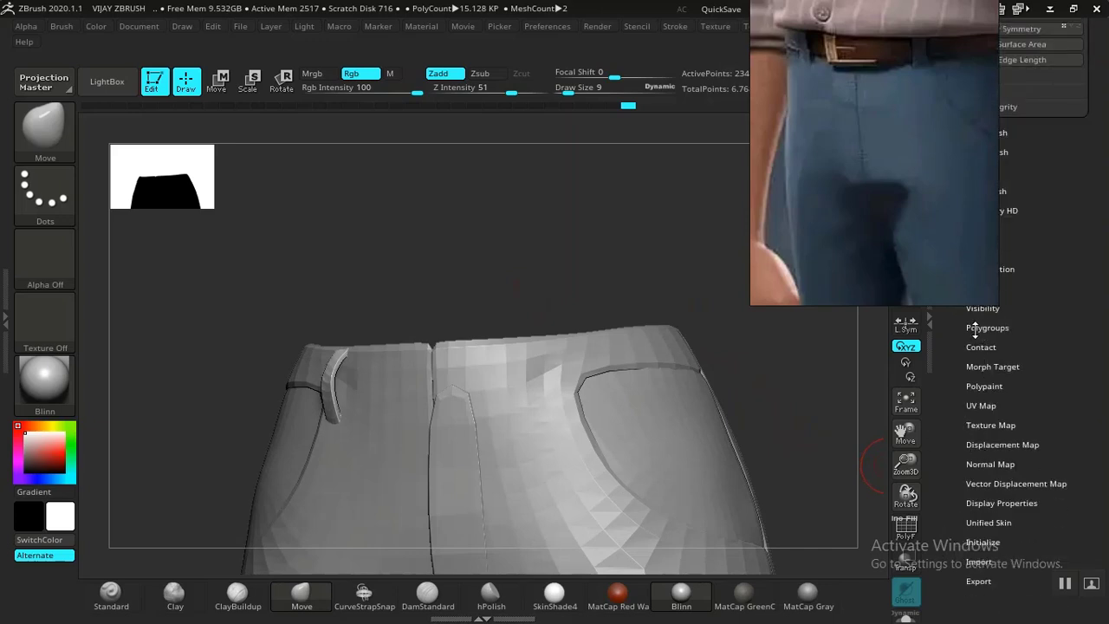
{"action": "scroll", "coordinate": [945, 433], "scroll_direction": "up", "scroll_amount": 3}
{"action": "left_click_drag", "start_coordinate": [950, 408], "coordinate": [947, 488]}
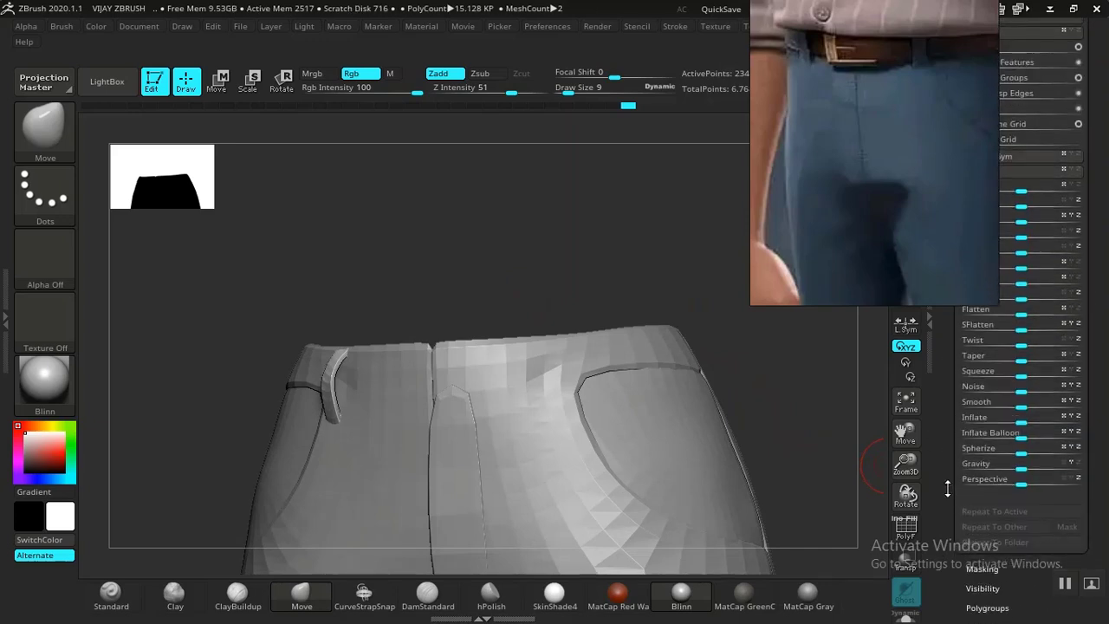
{"action": "left_click_drag", "start_coordinate": [1022, 422], "coordinate": [1018, 422]}
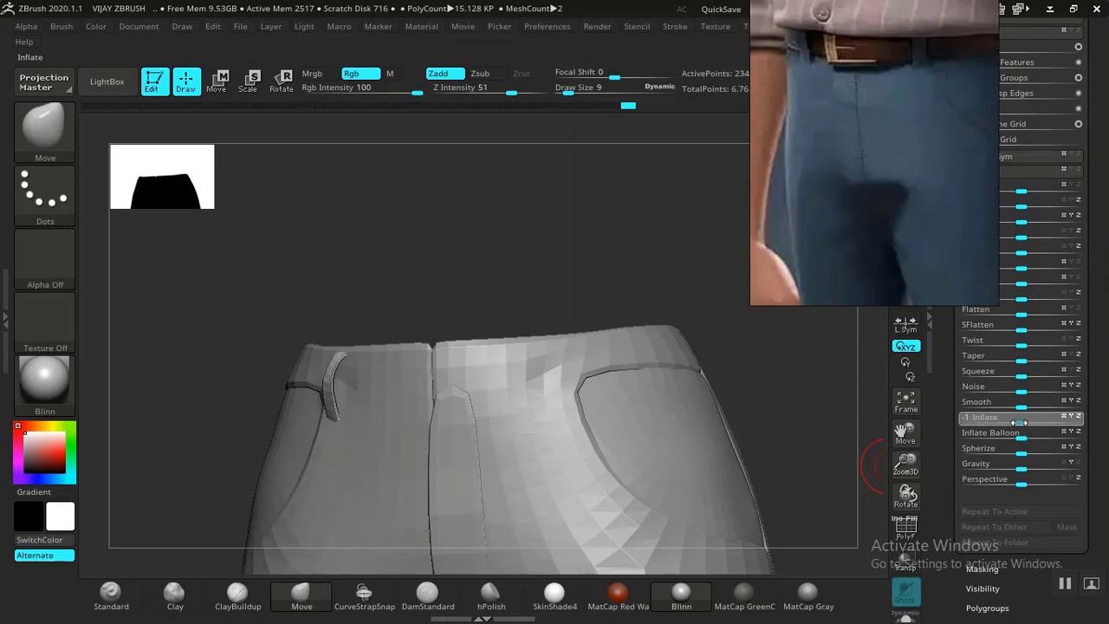
{"action": "left_click_drag", "start_coordinate": [552, 210], "coordinate": [568, 274], "text": "alt"}
{"action": "left_click_drag", "start_coordinate": [98, 309], "coordinate": [217, 437]}
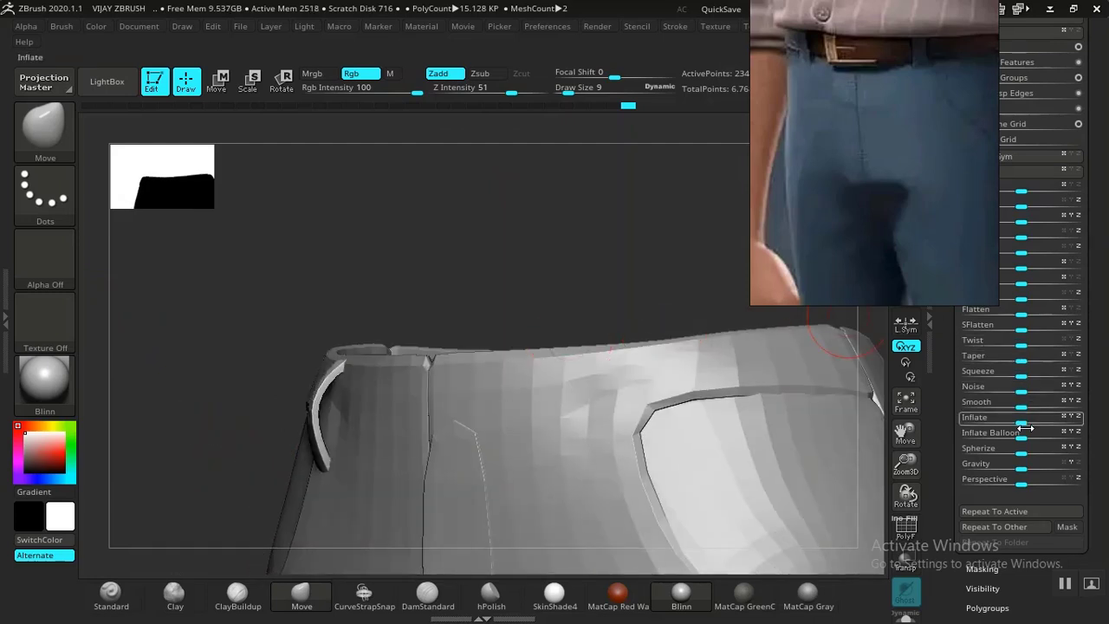
Reapply the -1 deflation, undo the extra pass, and snap to front view.
{"action": "left_click_drag", "start_coordinate": [1023, 420], "coordinate": [1020, 423]}
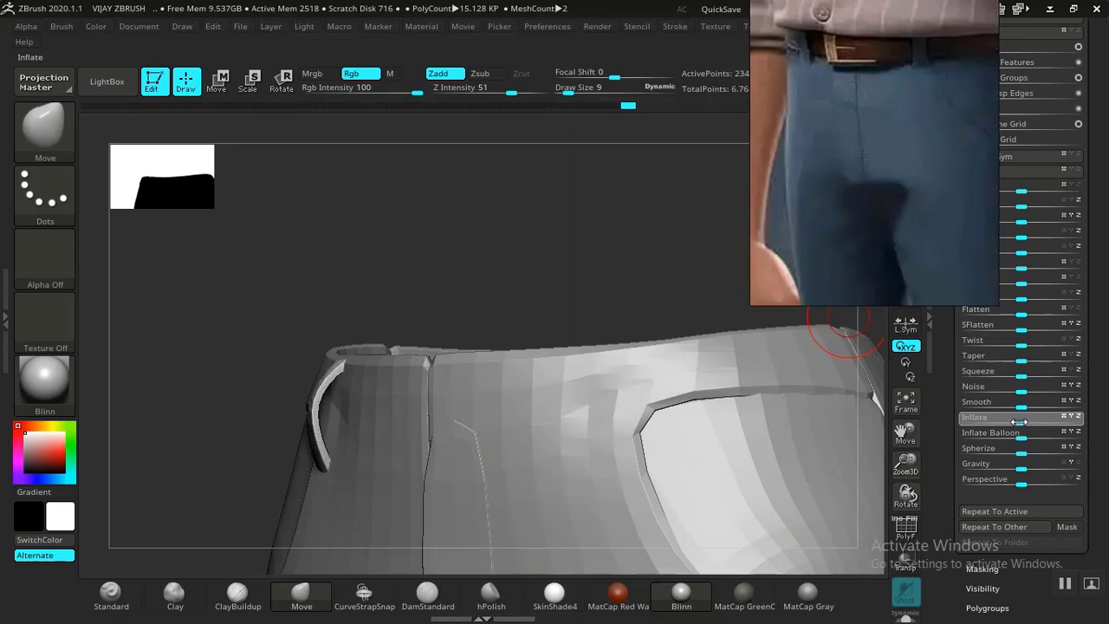
{"action": "left_click", "coordinate": [1019, 423]}
{"action": "mouse_move", "coordinate": [587, 279]}
{"action": "left_mouse_down"}
{"action": "mouse_move", "coordinate": [609, 285]}
{"action": "mouse_move", "coordinate": [581, 284]}
{"action": "left_mouse_up"}
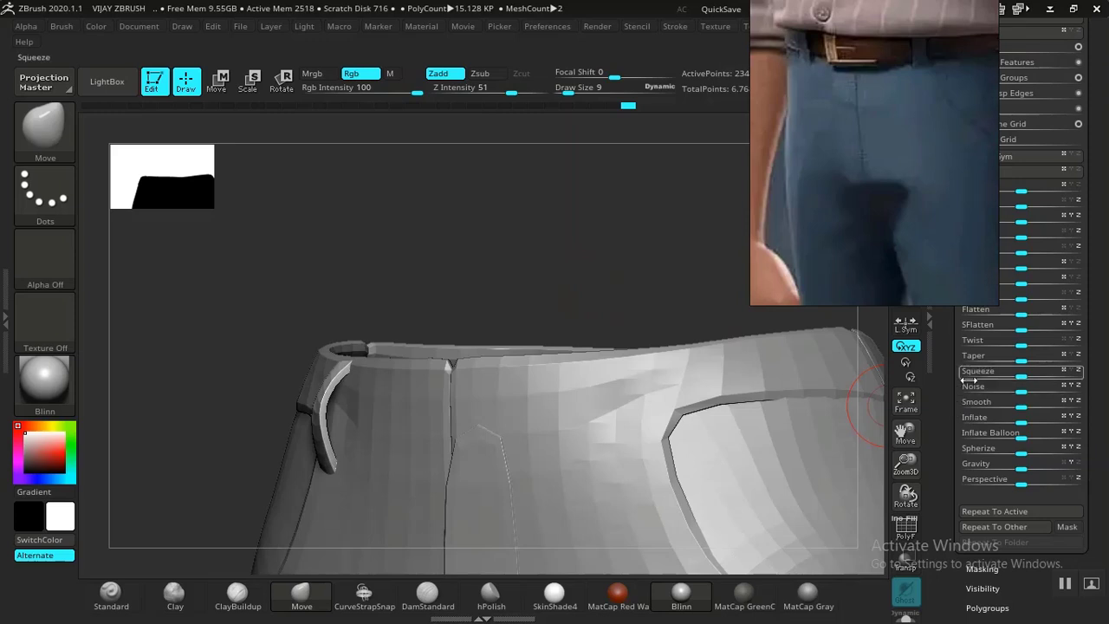
{"action": "left_click", "coordinate": [968, 419]}
{"action": "key", "text": "ctrl+z"}
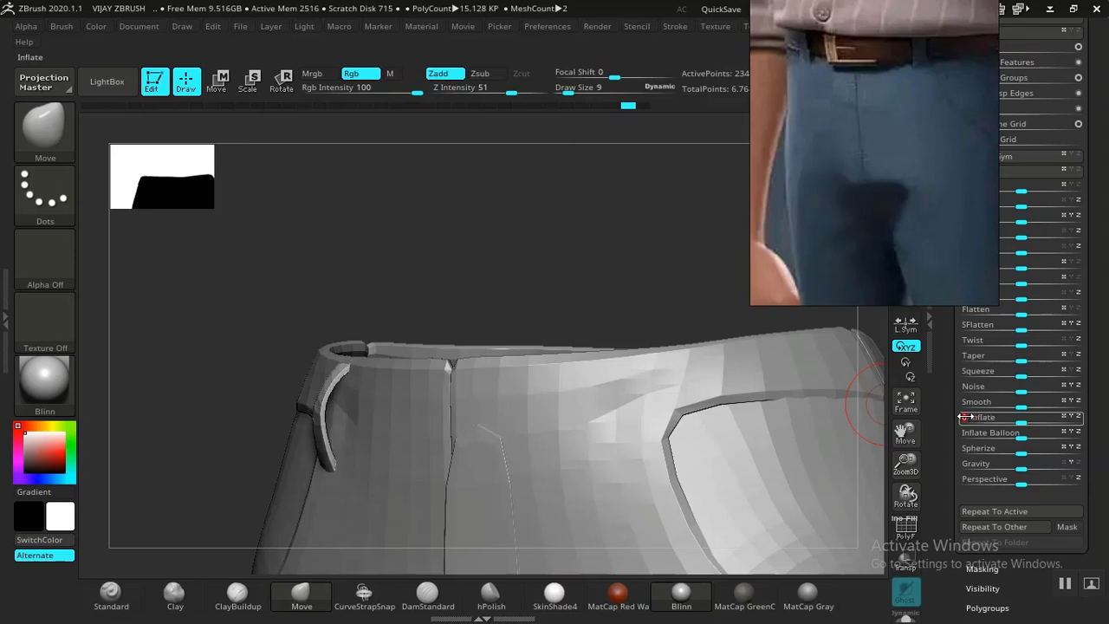
{"action": "left_click_drag", "start_coordinate": [599, 329], "coordinate": [594, 295]}
{"action": "left_click_drag", "start_coordinate": [642, 367], "coordinate": [550, 326], "text": "alt"}
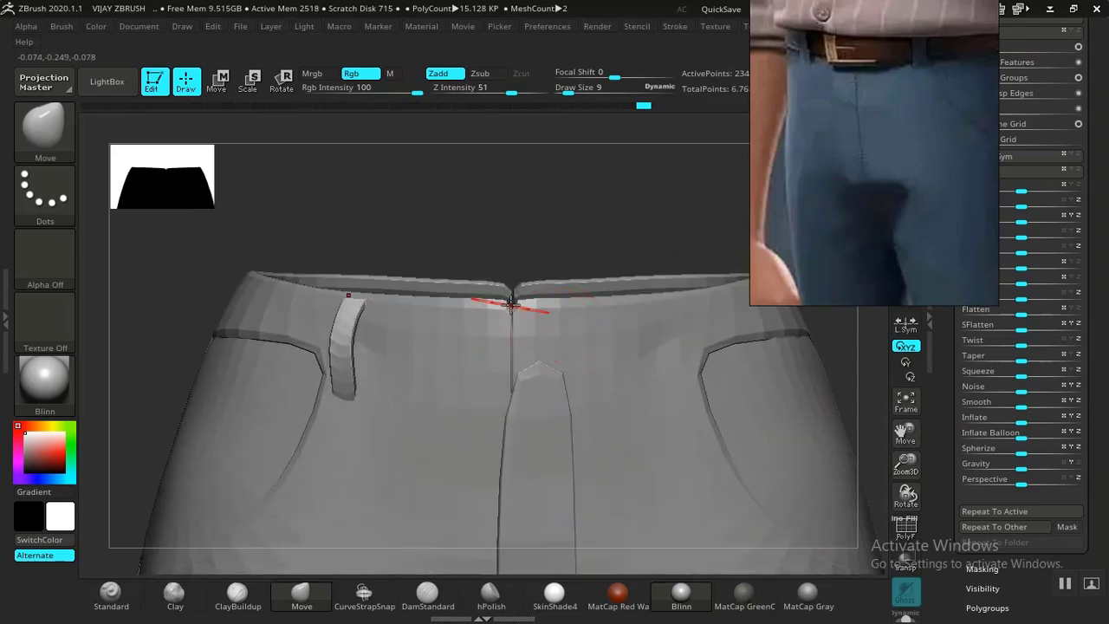
Apply Mirror And Weld so the belt loop also appears on the other side of the fly.
{"action": "left_click_drag", "start_coordinate": [923, 238], "coordinate": [835, 191]}
{"action": "left_click_drag", "start_coordinate": [943, 208], "coordinate": [937, 307]}
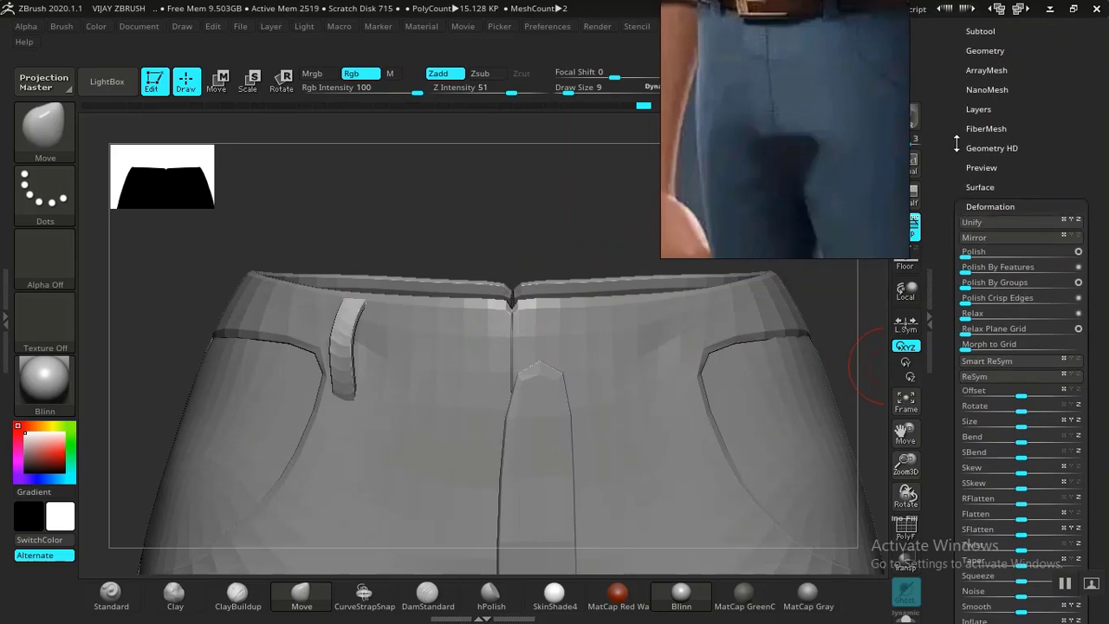
{"action": "left_click", "coordinate": [987, 51]}
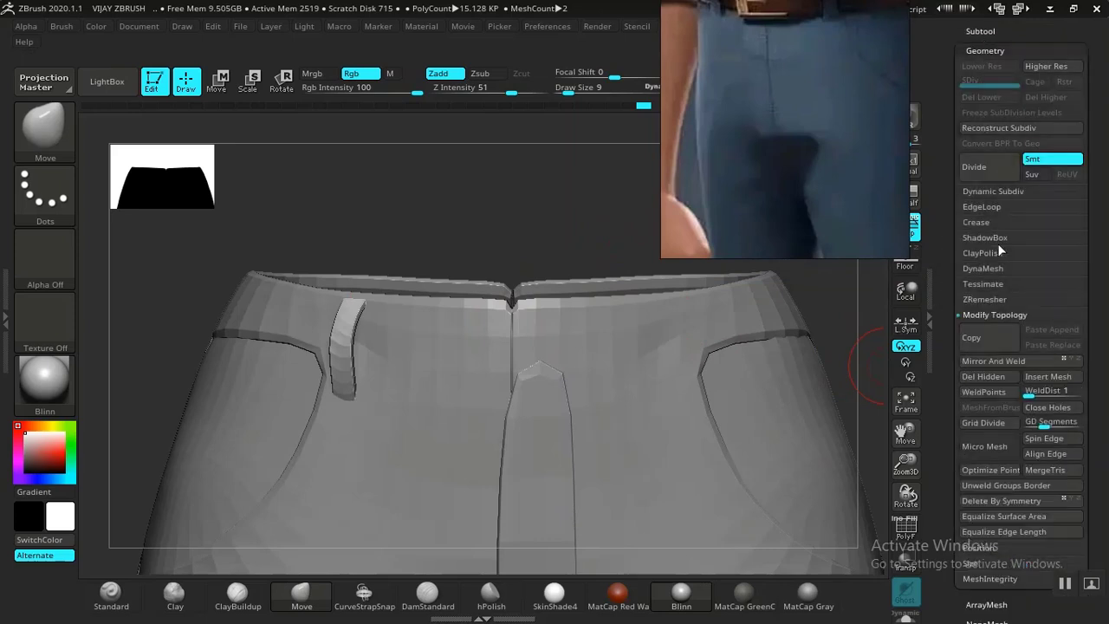
{"action": "left_click", "coordinate": [1007, 361]}
Turn on PolyF, mask around the left pocket, test a sideways Transpose duplicate, then undo it.
{"action": "left_click_drag", "start_coordinate": [442, 222], "coordinate": [496, 274]}
{"action": "key", "text": "shift+f"}
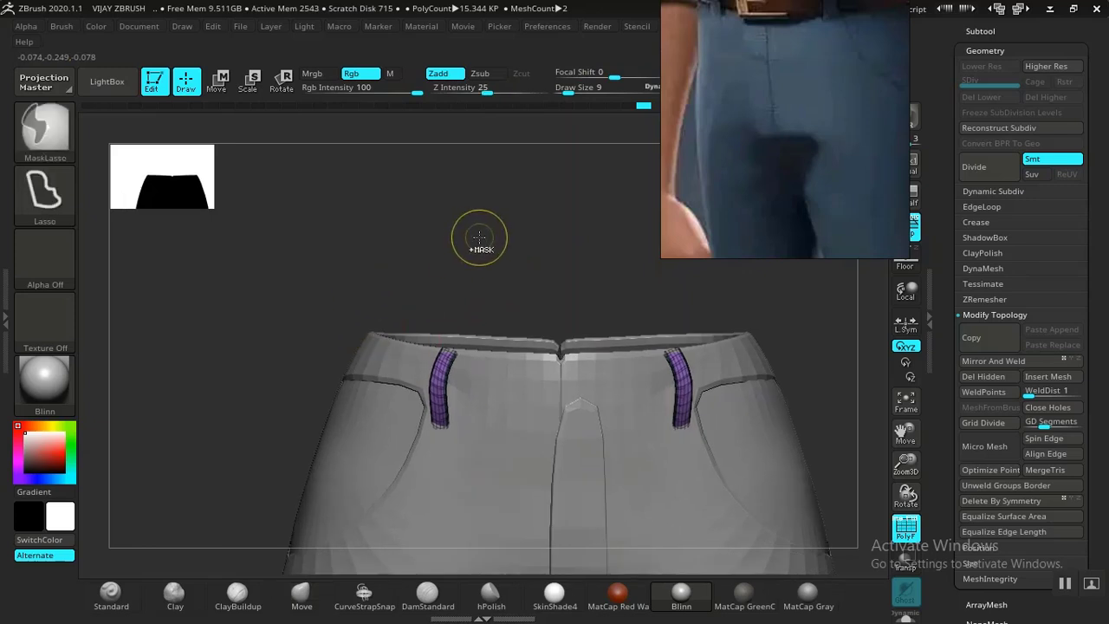
{"action": "mouse_move", "coordinate": [507, 234]}
{"action": "left_mouse_down", "text": "ctrl"}
{"action": "mouse_move", "coordinate": [498, 476]}
{"action": "mouse_move", "coordinate": [374, 498]}
{"action": "mouse_move", "coordinate": [480, 251]}
{"action": "left_mouse_up", "text": "ctrl"}
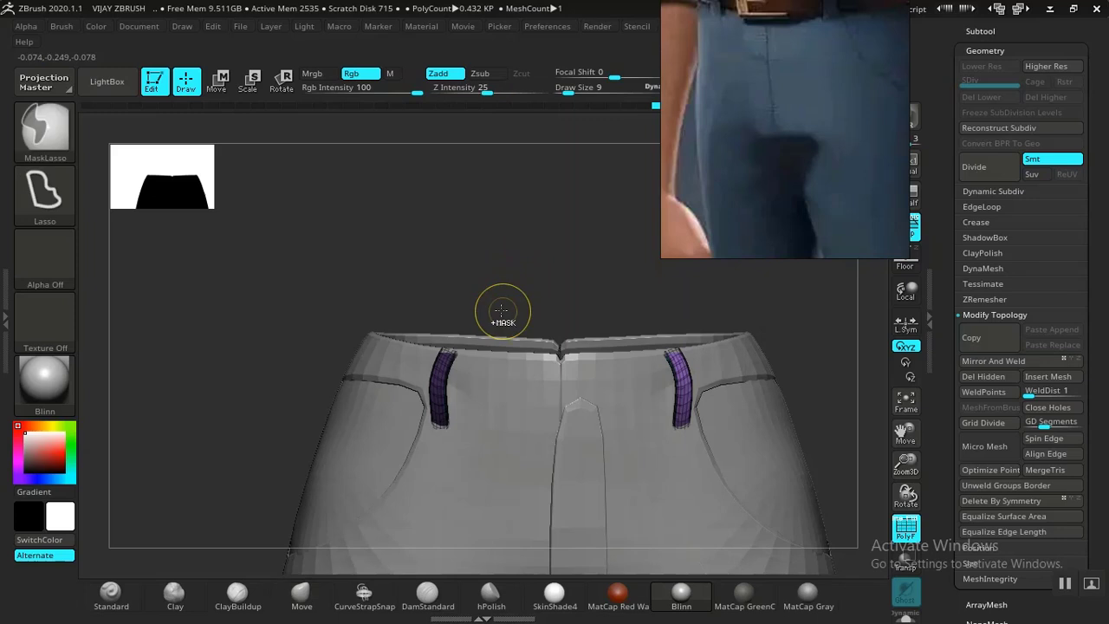
{"action": "key", "text": "w"}
{"action": "left_click_drag", "start_coordinate": [576, 284], "coordinate": [666, 289]}
{"action": "left_click_drag", "start_coordinate": [601, 320], "coordinate": [533, 314], "text": "ctrl"}
{"action": "key", "text": "ctrl+z"}
Mask the left belt loop, try pulling a copy upward with Transpose, and undo it.
{"action": "left_click_drag", "start_coordinate": [589, 193], "coordinate": [557, 191]}
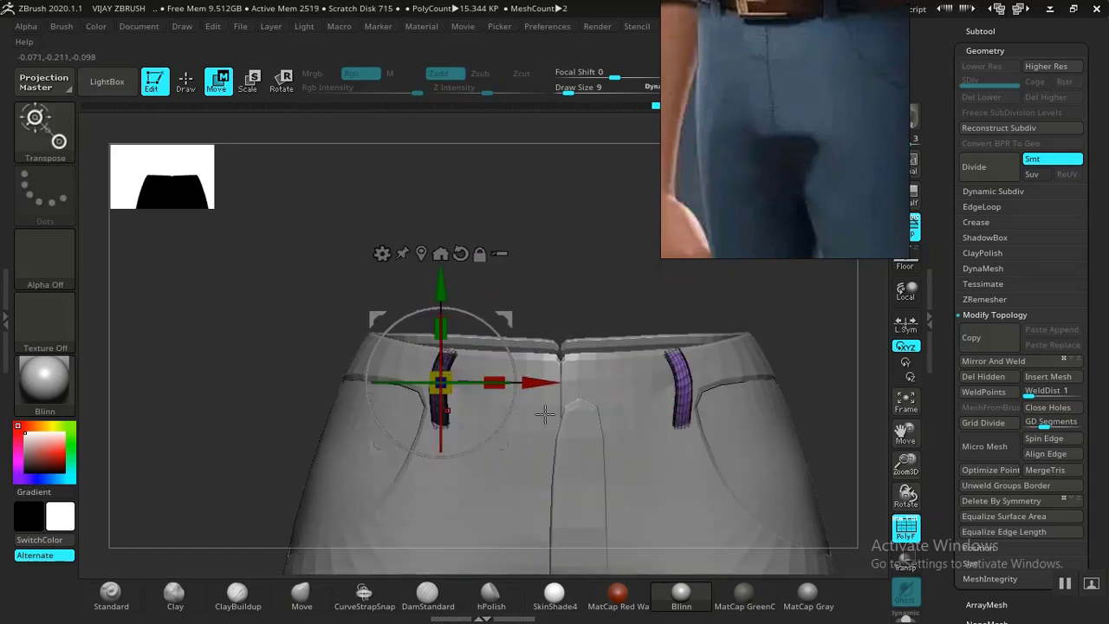
{"action": "key", "text": "q"}
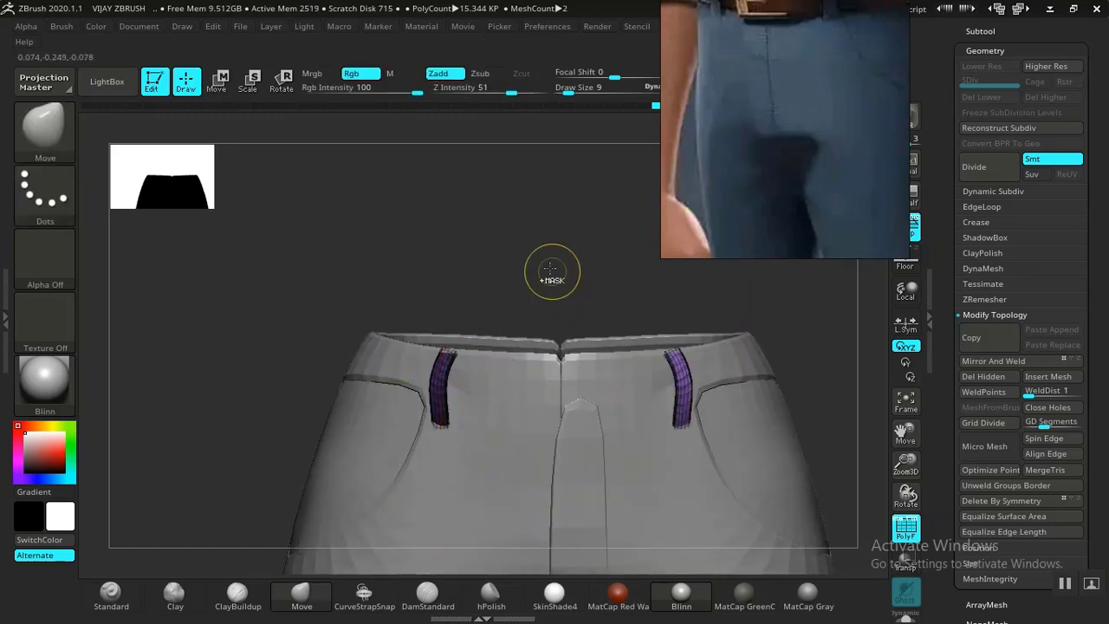
{"action": "mouse_move", "coordinate": [513, 267]}
{"action": "left_mouse_down", "text": "alt"}
{"action": "mouse_move", "coordinate": [520, 239]}
{"action": "mouse_move", "coordinate": [450, 485]}
{"action": "mouse_move", "coordinate": [498, 218]}
{"action": "left_mouse_up", "text": "alt"}
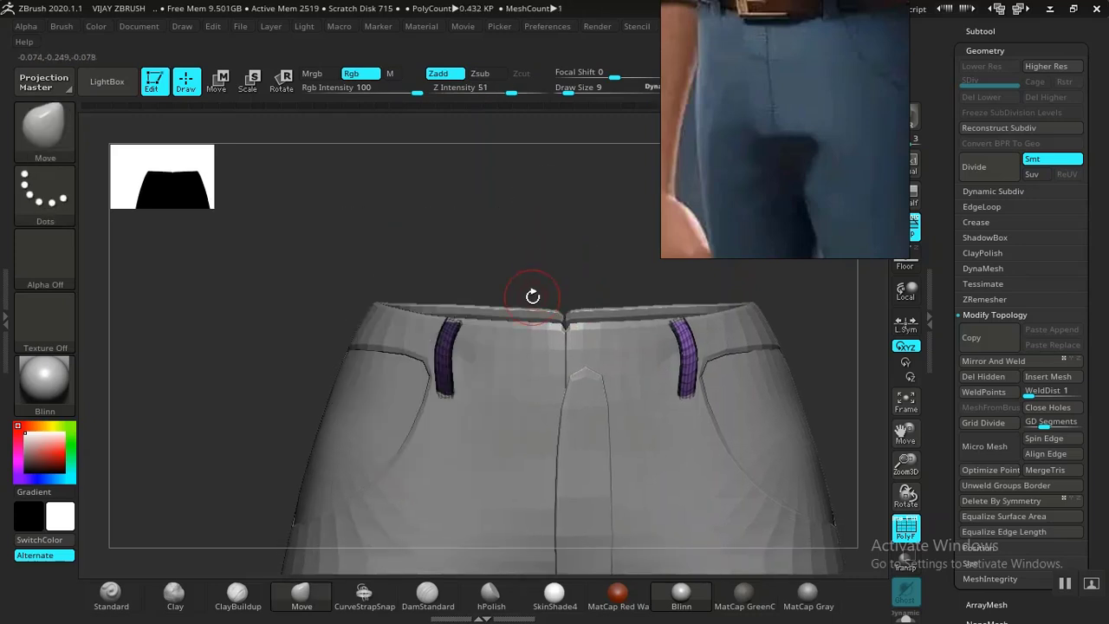
{"action": "key", "text": "w"}
{"action": "mouse_move", "coordinate": [513, 288]}
{"action": "left_mouse_down", "text": "ctrl"}
{"action": "mouse_move", "coordinate": [489, 283]}
{"action": "mouse_move", "coordinate": [466, 186]}
{"action": "left_mouse_up", "text": "ctrl"}
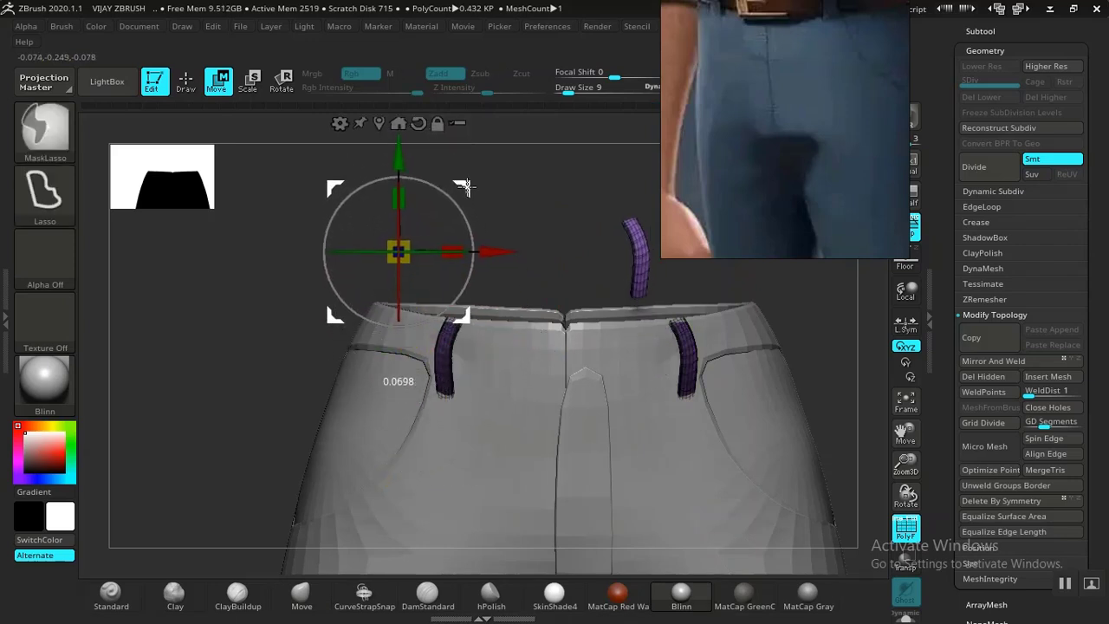
{"action": "key", "text": "ctrl+z"}
Invert the mask to free the other belt loop and set up Move transpose over the waistband.
{"action": "key", "text": "q"}
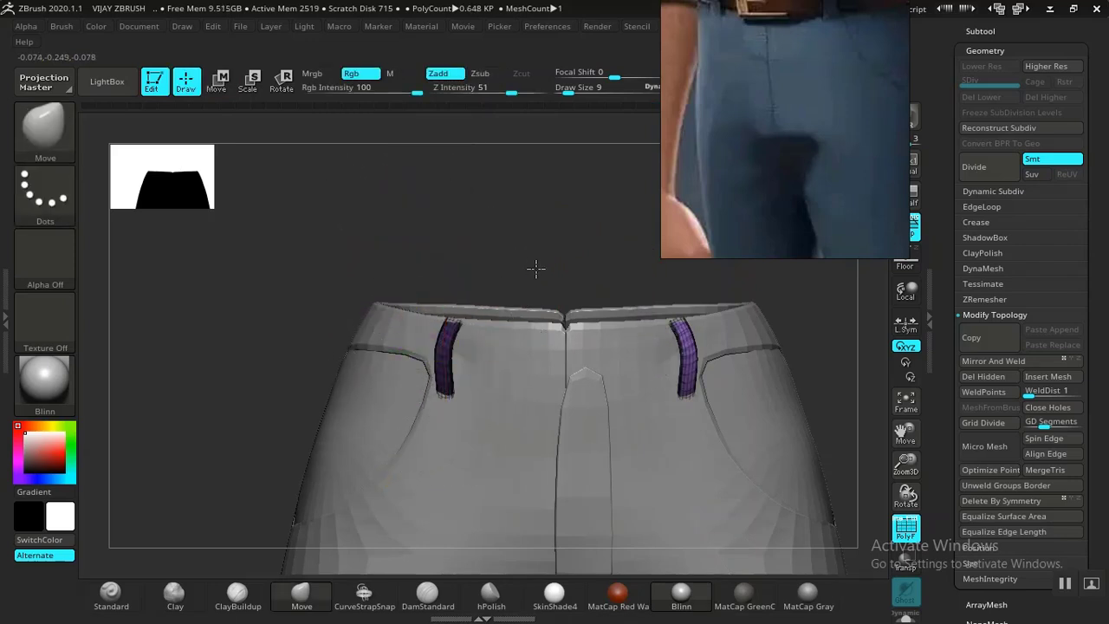
{"action": "left_click_drag", "start_coordinate": [530, 260], "coordinate": [566, 300], "text": "alt"}
{"action": "left_click", "coordinate": [542, 234], "text": "ctrl"}
{"action": "key", "text": "w"}
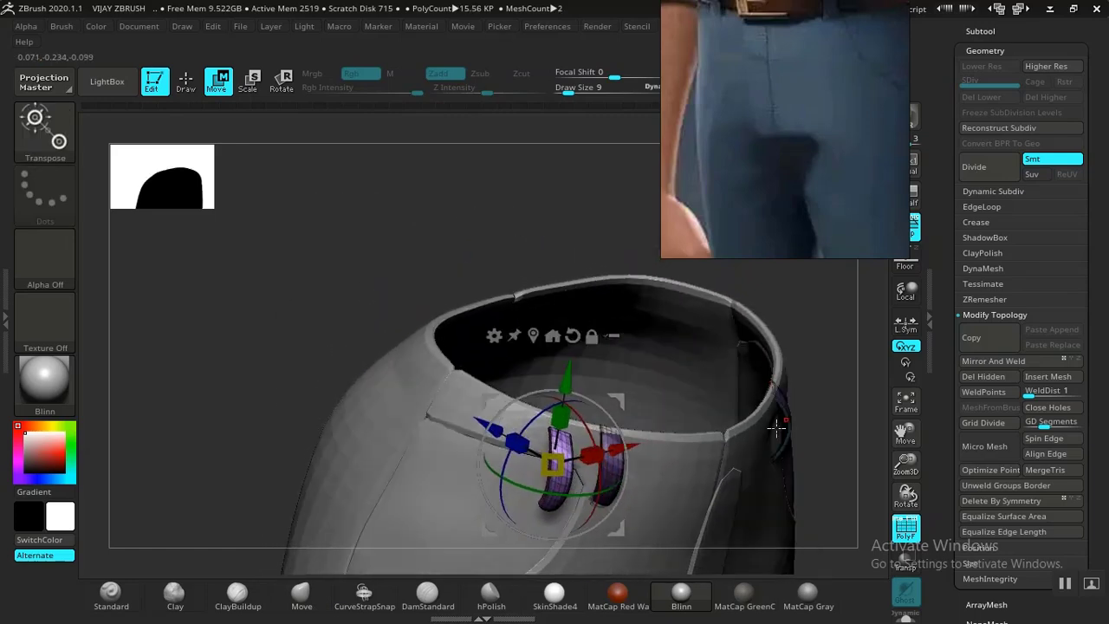
{"action": "left_click_drag", "start_coordinate": [787, 492], "coordinate": [810, 535]}
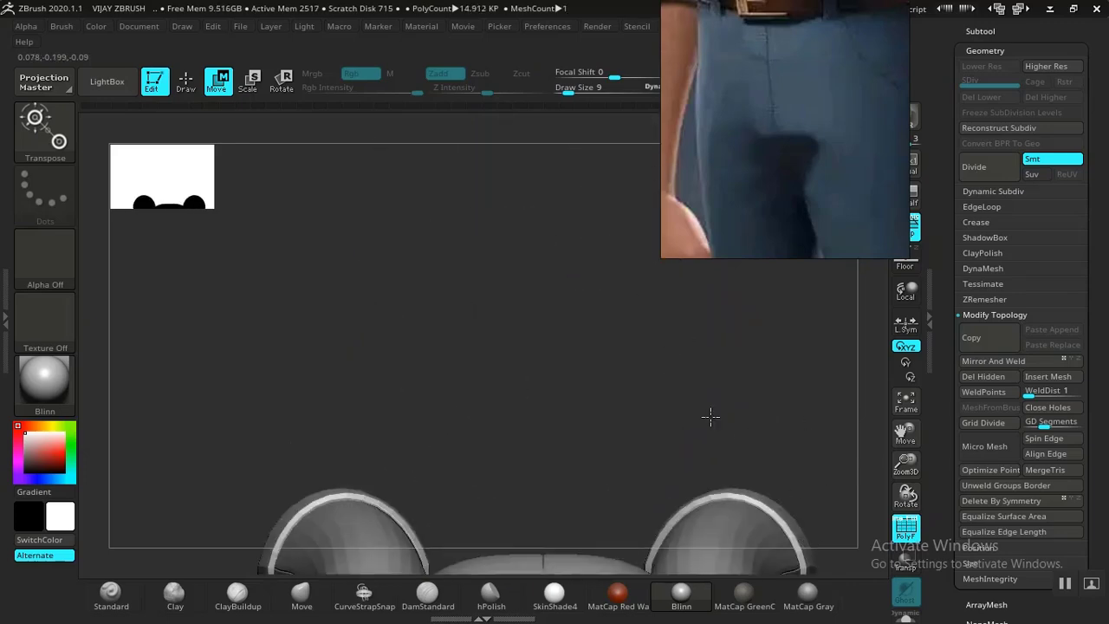
{"action": "left_click_drag", "start_coordinate": [708, 416], "coordinate": [671, 195], "text": "alt"}
{"action": "left_click_drag", "start_coordinate": [813, 495], "coordinate": [628, 473]}
{"action": "left_click_drag", "start_coordinate": [606, 422], "coordinate": [503, 416], "text": "alt"}
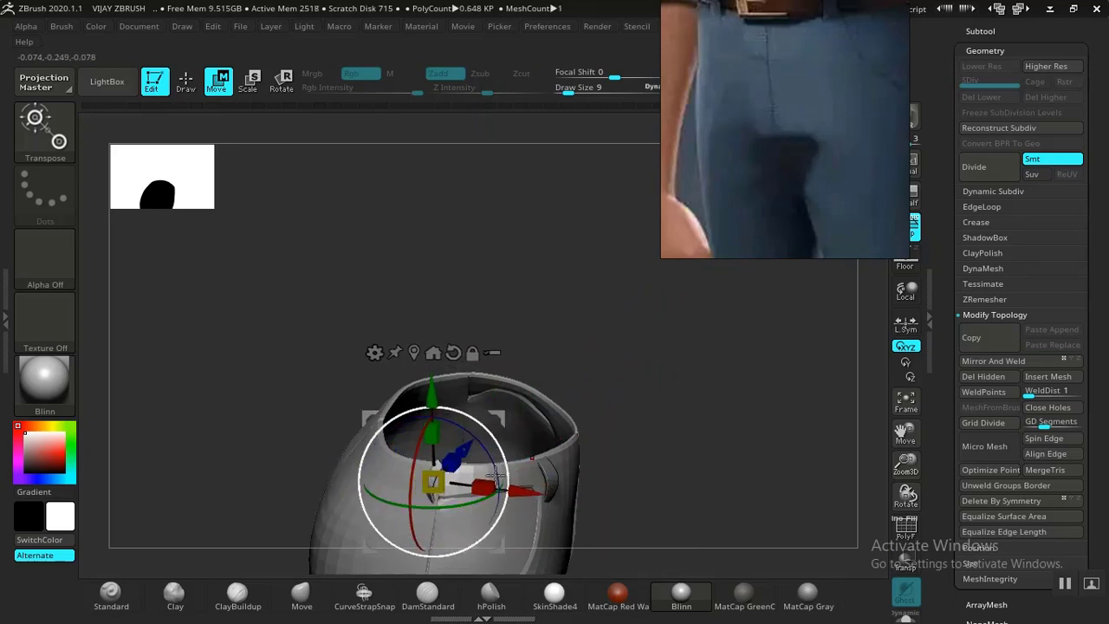
{"action": "left_click_drag", "start_coordinate": [668, 463], "coordinate": [661, 362], "text": "alt"}
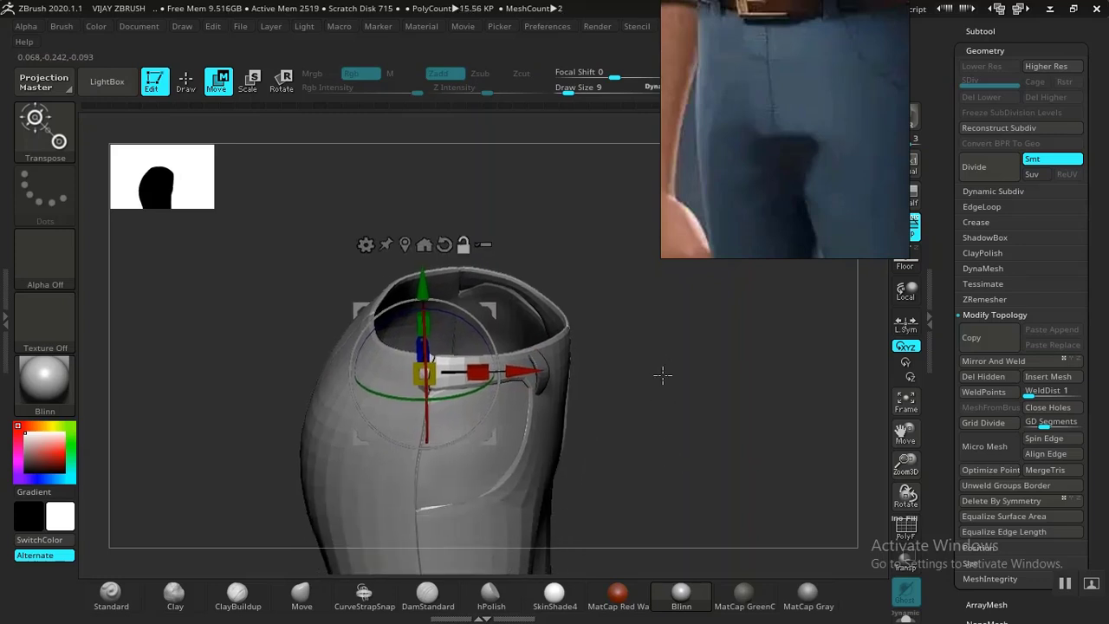
{"action": "left_click_drag", "start_coordinate": [656, 411], "coordinate": [654, 432], "text": "alt"}
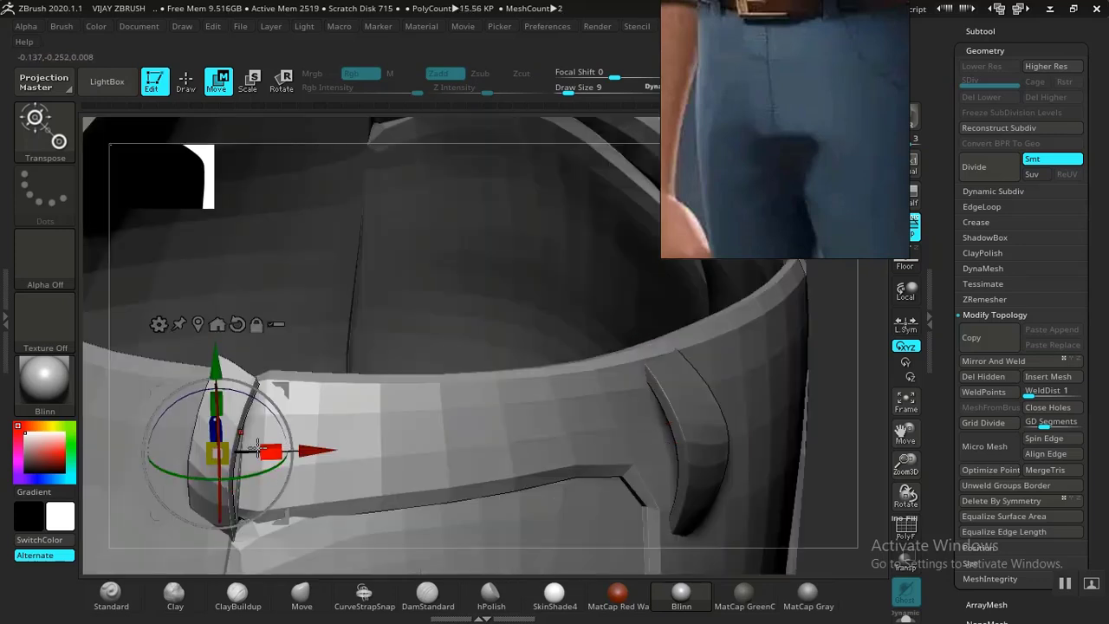
Slide the belt loop left along the waistband, lower it slightly and rotate it to follow the band.
{"action": "left_click_drag", "start_coordinate": [256, 463], "coordinate": [176, 463]}
{"action": "left_click", "coordinate": [677, 472], "text": "alt"}
{"action": "left_click_drag", "start_coordinate": [861, 453], "coordinate": [669, 418]}
{"action": "key", "text": "f"}
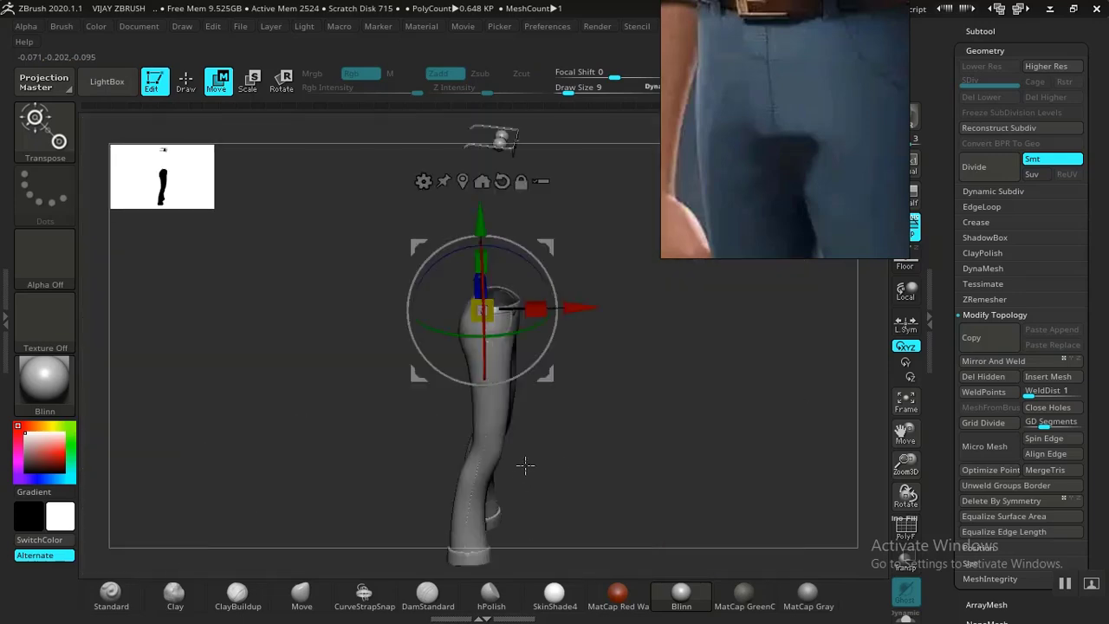
{"action": "left_click_drag", "start_coordinate": [612, 449], "coordinate": [626, 352]}
{"action": "left_click_drag", "start_coordinate": [518, 301], "coordinate": [513, 318]}
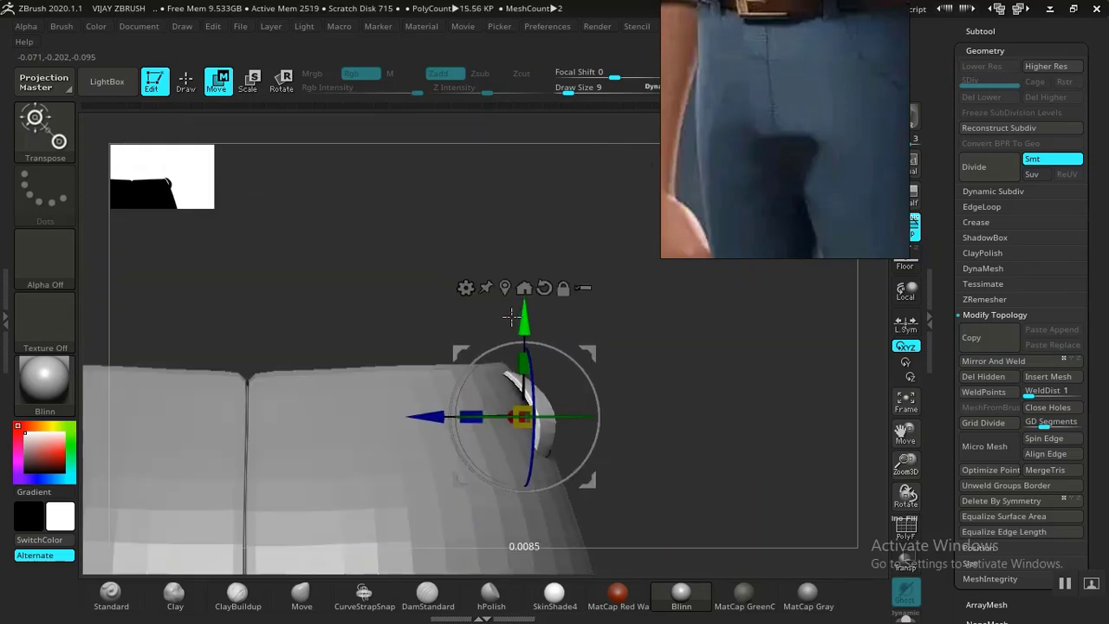
{"action": "left_click_drag", "start_coordinate": [685, 384], "coordinate": [511, 447]}
{"action": "left_click_drag", "start_coordinate": [405, 468], "coordinate": [426, 463]}
{"action": "key", "text": "q"}
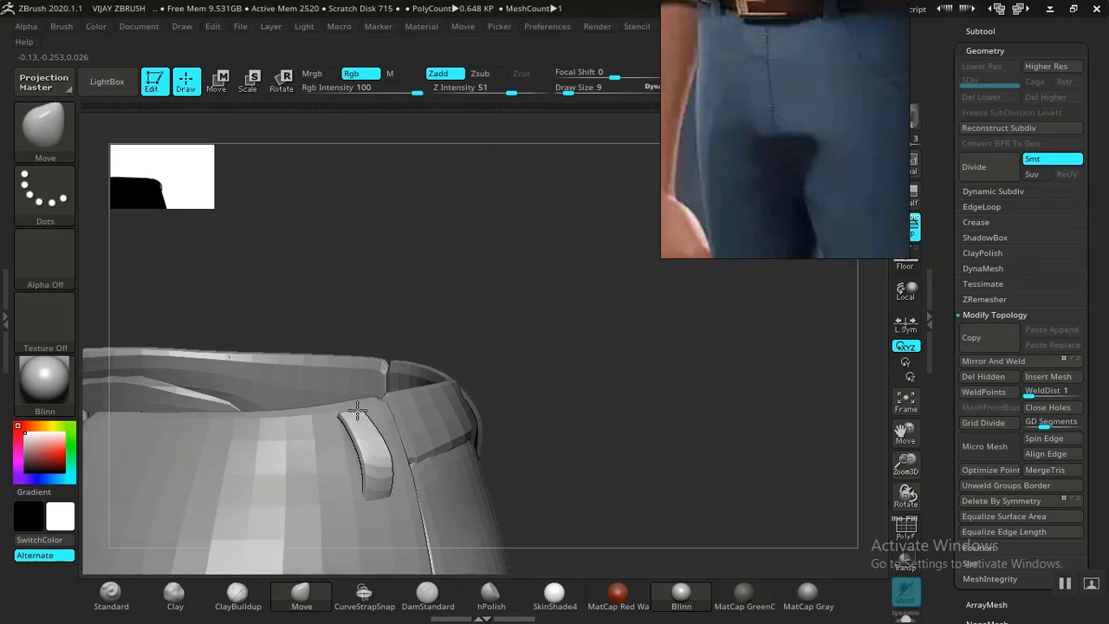
Drag the front belt loop's upper end toward the waist rim with the Move brush, orbiting to check it.
{"action": "left_click_drag", "start_coordinate": [521, 404], "coordinate": [602, 420]}
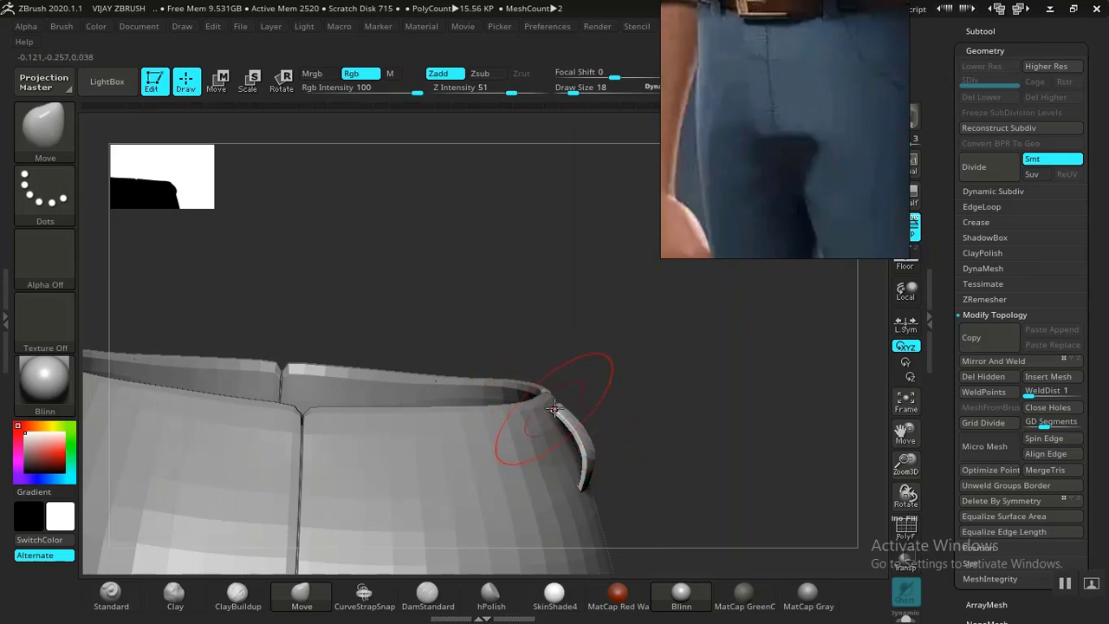
{"action": "left_click_drag", "start_coordinate": [648, 413], "coordinate": [656, 399]}
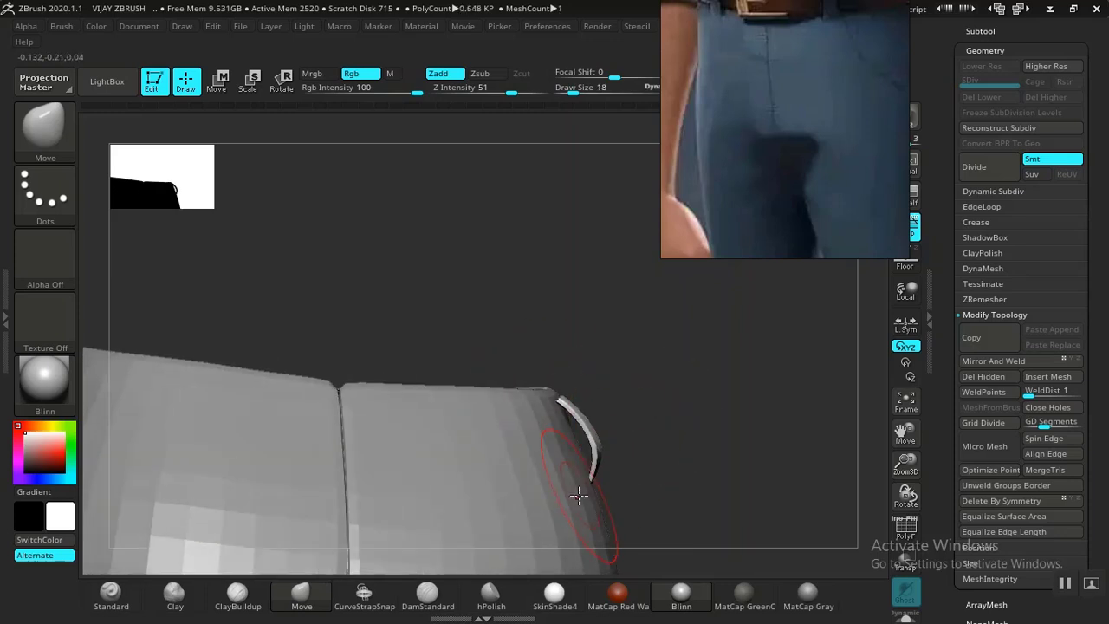
{"action": "left_click_drag", "start_coordinate": [567, 413], "coordinate": [547, 407]}
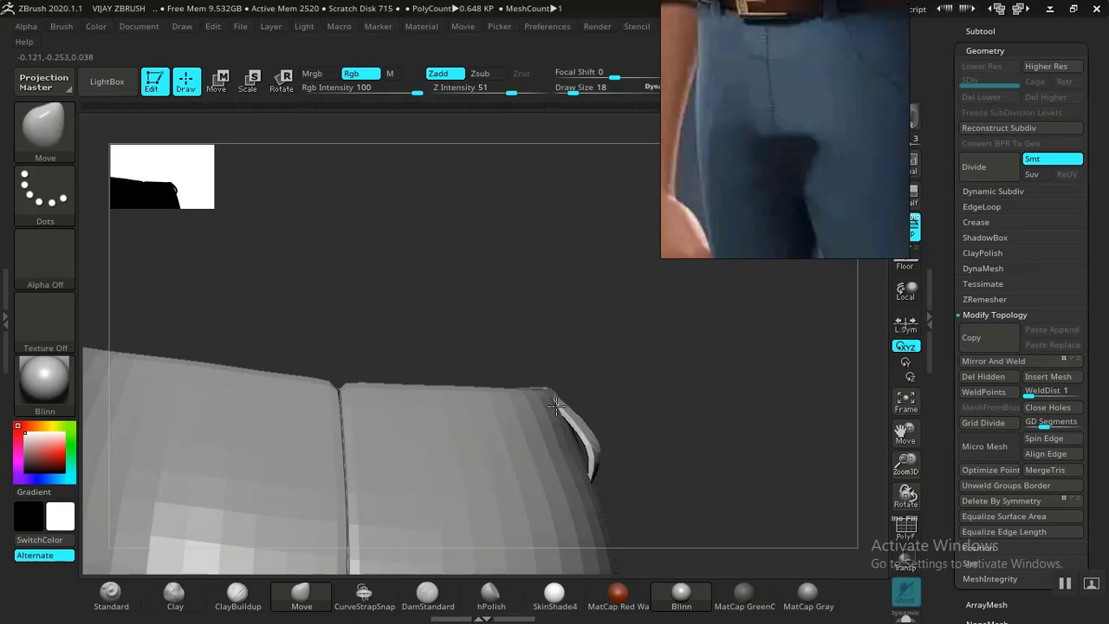
{"action": "left_click_drag", "start_coordinate": [629, 404], "coordinate": [425, 453]}
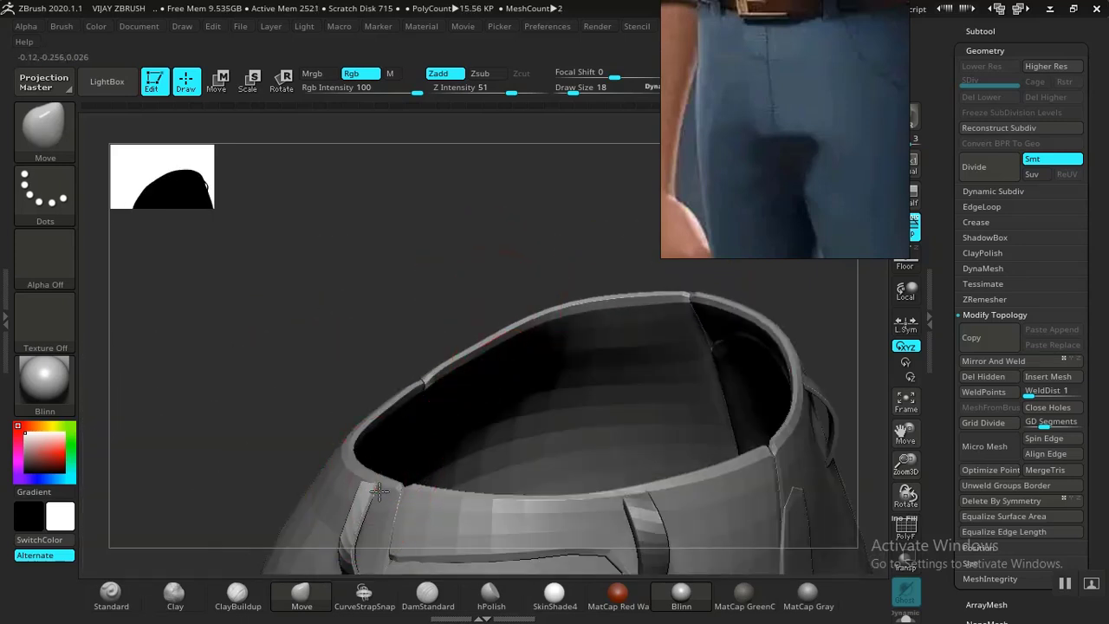
{"action": "left_click_drag", "start_coordinate": [350, 549], "coordinate": [368, 518]}
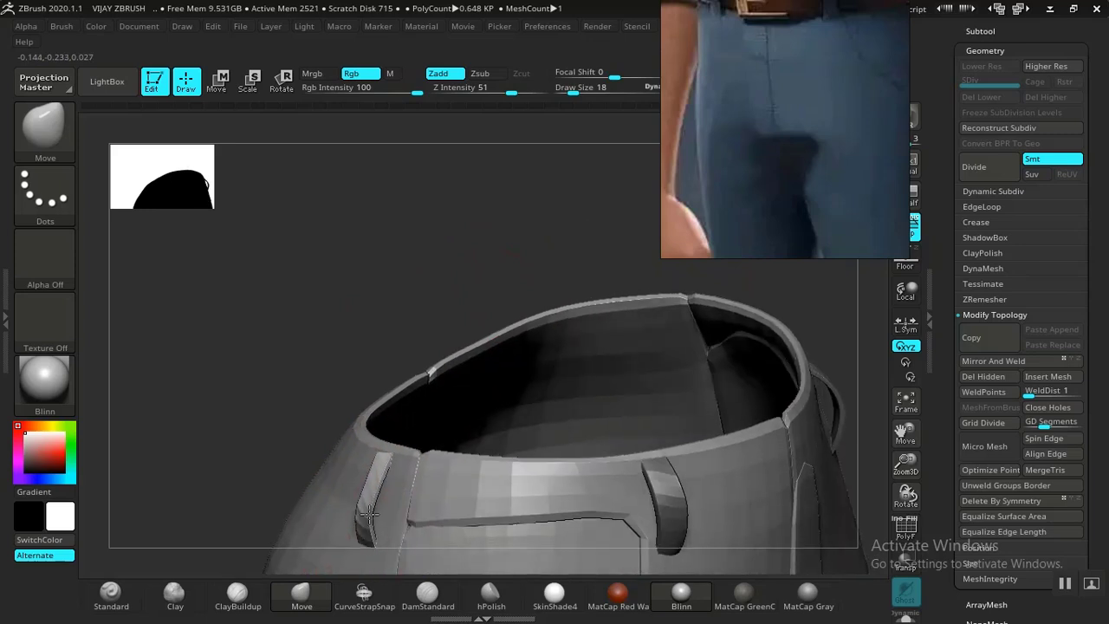
{"action": "left_click_drag", "start_coordinate": [459, 324], "coordinate": [260, 321]}
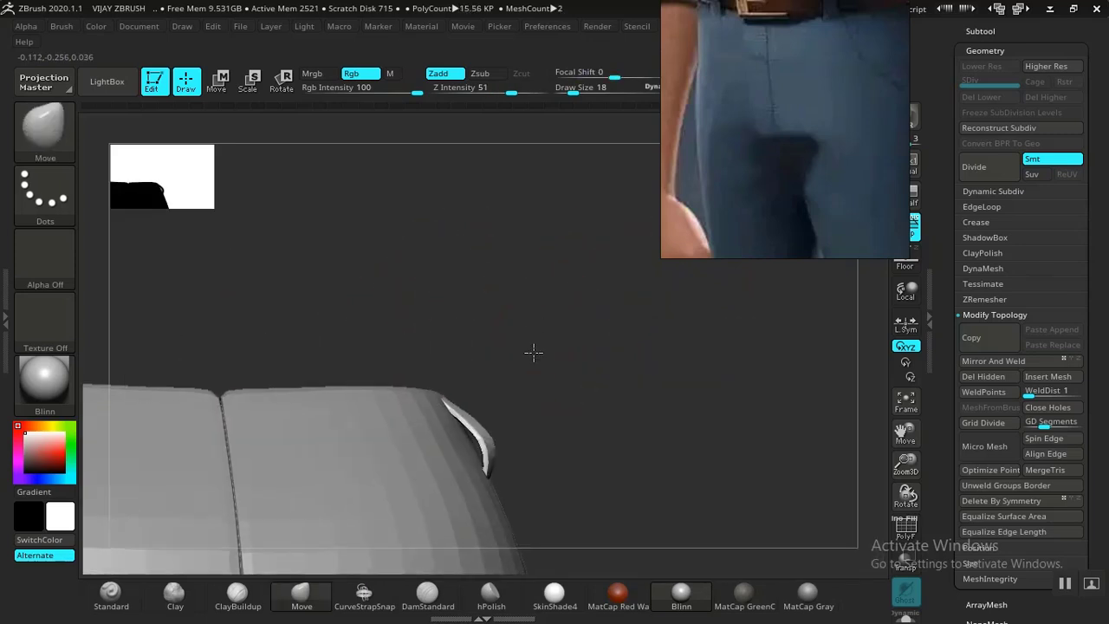
{"action": "left_click_drag", "start_coordinate": [532, 352], "coordinate": [531, 367]}
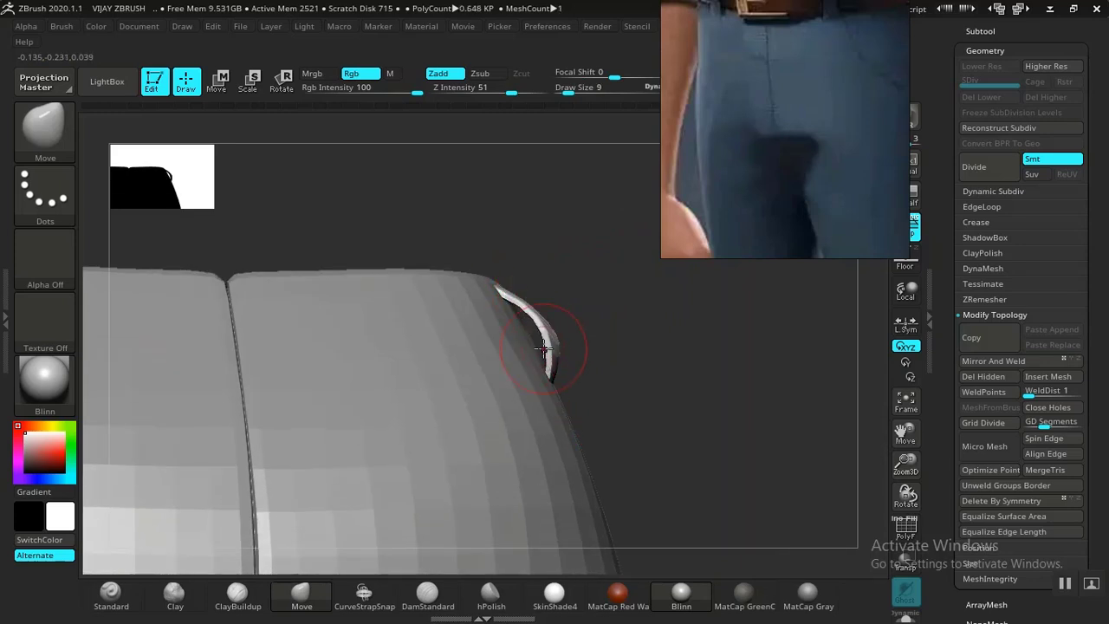
{"action": "mouse_move", "coordinate": [646, 364]}
{"action": "left_mouse_down"}
{"action": "mouse_move", "coordinate": [582, 372]}
{"action": "mouse_move", "coordinate": [612, 413]}
{"action": "mouse_move", "coordinate": [591, 466]}
{"action": "mouse_move", "coordinate": [718, 347]}
{"action": "mouse_move", "coordinate": [321, 372]}
{"action": "left_mouse_up"}
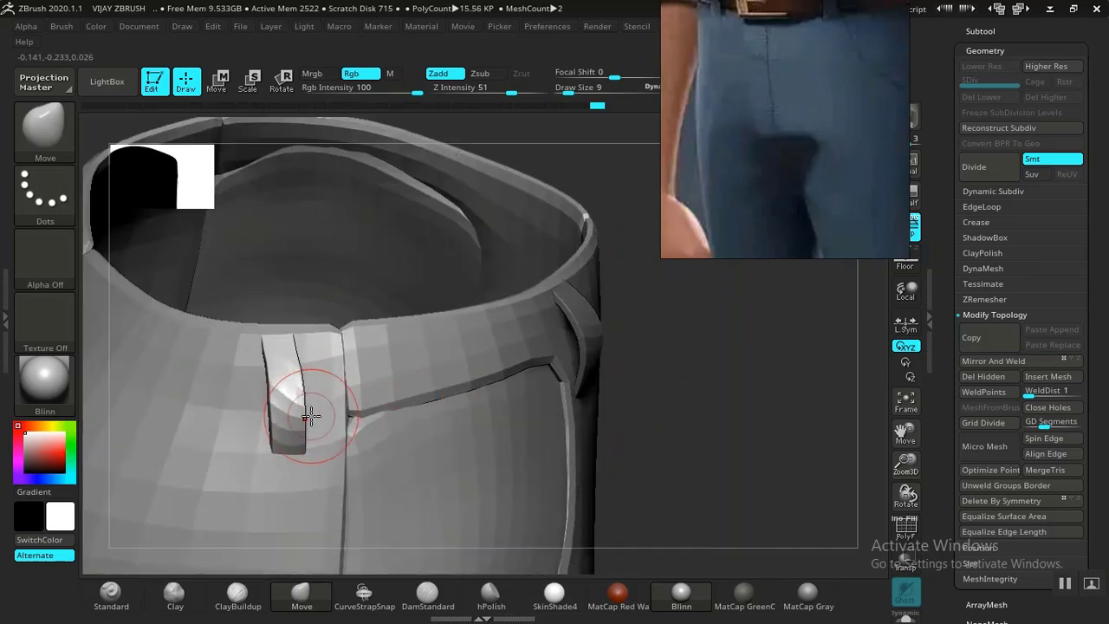
Rotate the front belt loop about 6.6 degrees and reshape its middle and top with the Move brush.
{"action": "key", "text": "e"}
{"action": "left_click_drag", "start_coordinate": [347, 441], "coordinate": [341, 445]}
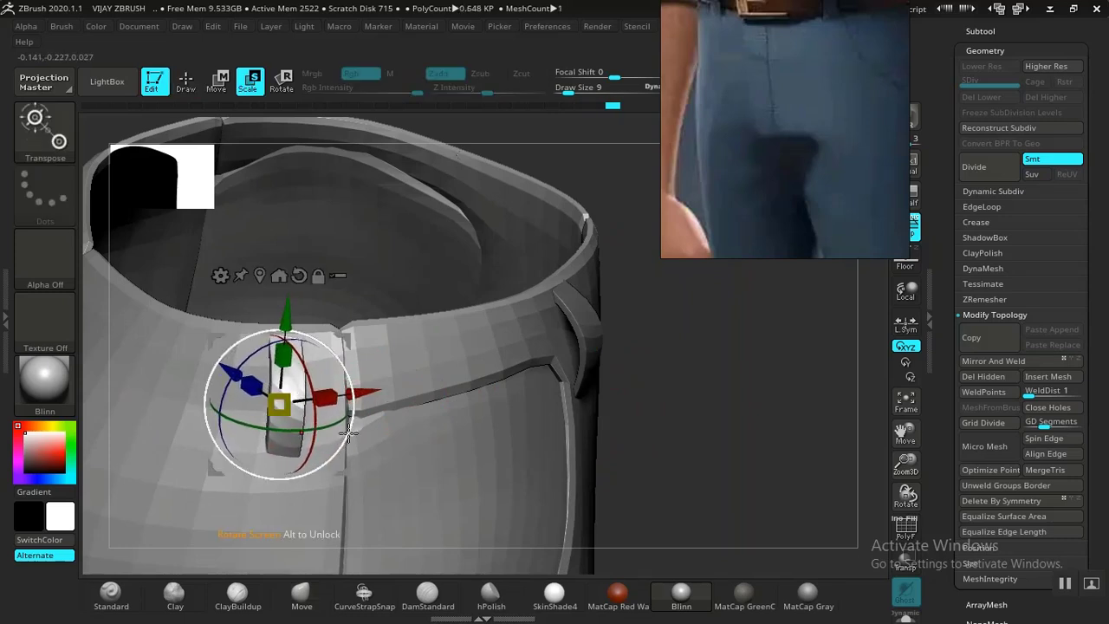
{"action": "key", "text": "q"}
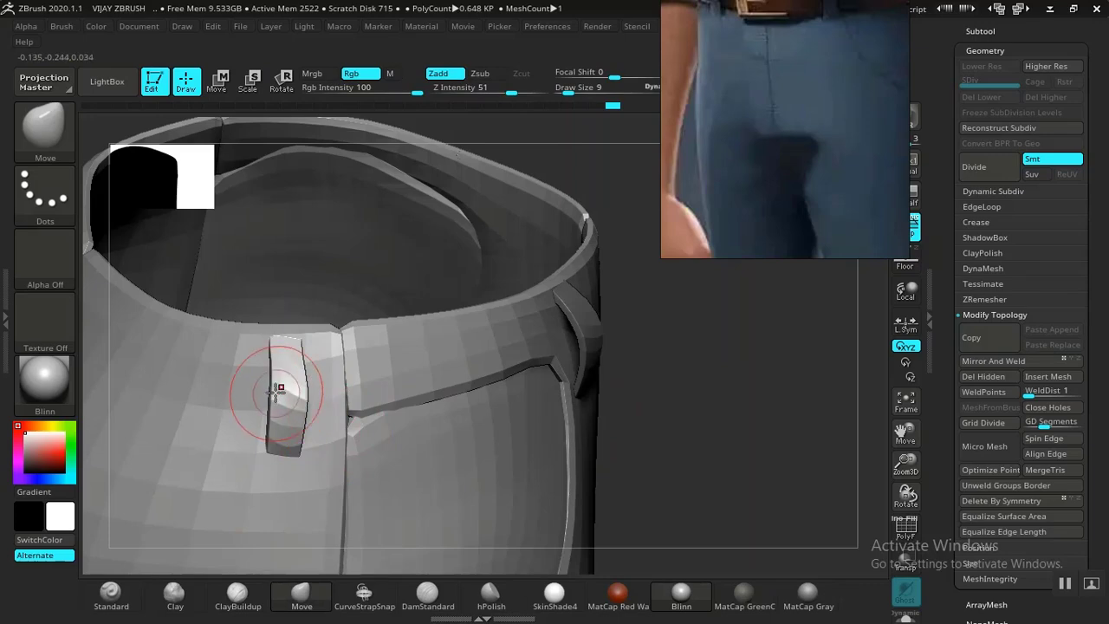
{"action": "left_click_drag", "start_coordinate": [315, 399], "coordinate": [305, 400]}
{"action": "left_click_drag", "start_coordinate": [599, 401], "coordinate": [323, 390]}
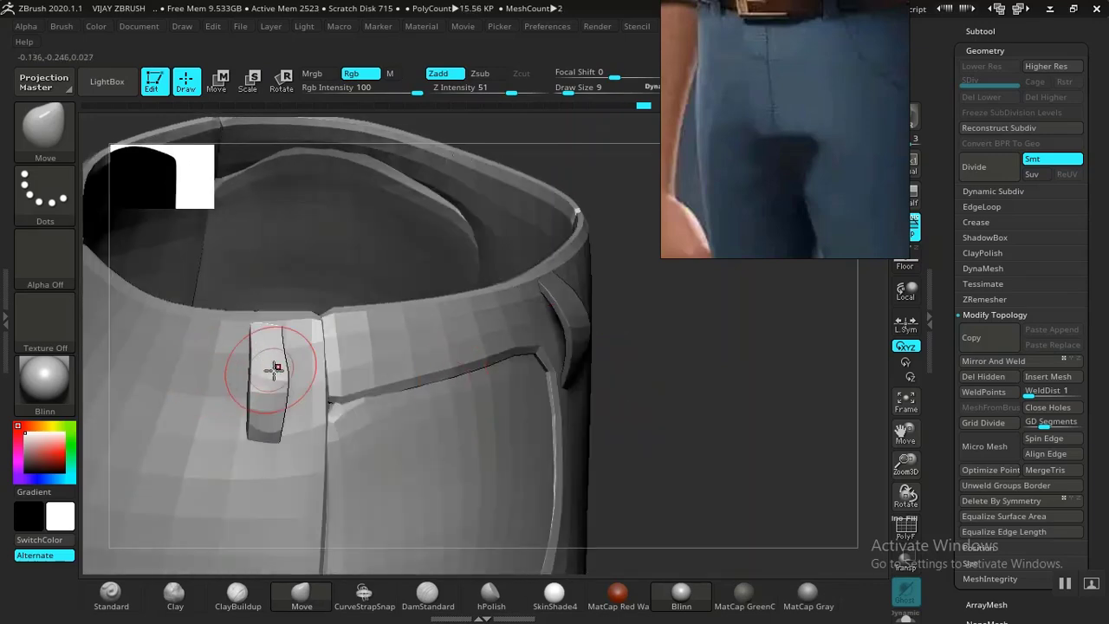
{"action": "left_click_drag", "start_coordinate": [680, 417], "coordinate": [696, 310]}
{"action": "left_click_drag", "start_coordinate": [608, 247], "coordinate": [612, 241]}
{"action": "mouse_move", "coordinate": [830, 395]}
{"action": "left_mouse_down", "text": "alt"}
{"action": "mouse_move", "coordinate": [725, 376]}
{"action": "mouse_move", "coordinate": [668, 413]}
{"action": "mouse_move", "coordinate": [577, 403]}
{"action": "mouse_move", "coordinate": [609, 411]}
{"action": "mouse_move", "coordinate": [693, 362]}
{"action": "mouse_move", "coordinate": [665, 405]}
{"action": "mouse_move", "coordinate": [715, 420]}
{"action": "mouse_move", "coordinate": [649, 445]}
{"action": "mouse_move", "coordinate": [809, 421]}
{"action": "mouse_move", "coordinate": [679, 423]}
{"action": "mouse_move", "coordinate": [696, 477]}
{"action": "mouse_move", "coordinate": [736, 378]}
{"action": "mouse_move", "coordinate": [555, 459]}
{"action": "left_mouse_up", "text": "alt"}
Make the belt loop piece active, lasso-mask it, and switch to Move transpose.
{"action": "left_click", "coordinate": [990, 363]}
{"action": "mouse_move", "coordinate": [262, 503]}
{"action": "left_mouse_down", "text": "ctrl"}
{"action": "mouse_move", "coordinate": [362, 567]}
{"action": "mouse_move", "coordinate": [473, 452]}
{"action": "mouse_move", "coordinate": [429, 411]}
{"action": "left_mouse_up", "text": "ctrl"}
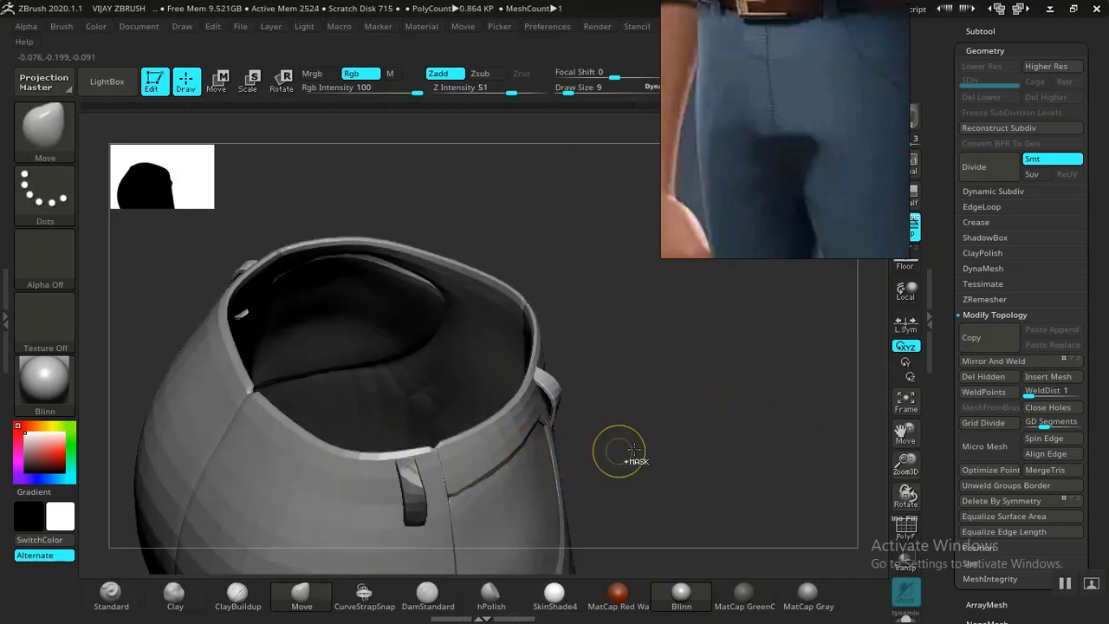
{"action": "key", "text": "w"}
{"action": "left_click_drag", "start_coordinate": [554, 468], "coordinate": [502, 328]}
{"action": "left_click_drag", "start_coordinate": [752, 364], "coordinate": [799, 336]}
{"action": "left_click_drag", "start_coordinate": [769, 358], "coordinate": [660, 422]}
Move the belt loop into position on the waistband and shrink it slightly in height.
{"action": "left_click_drag", "start_coordinate": [589, 307], "coordinate": [716, 378]}
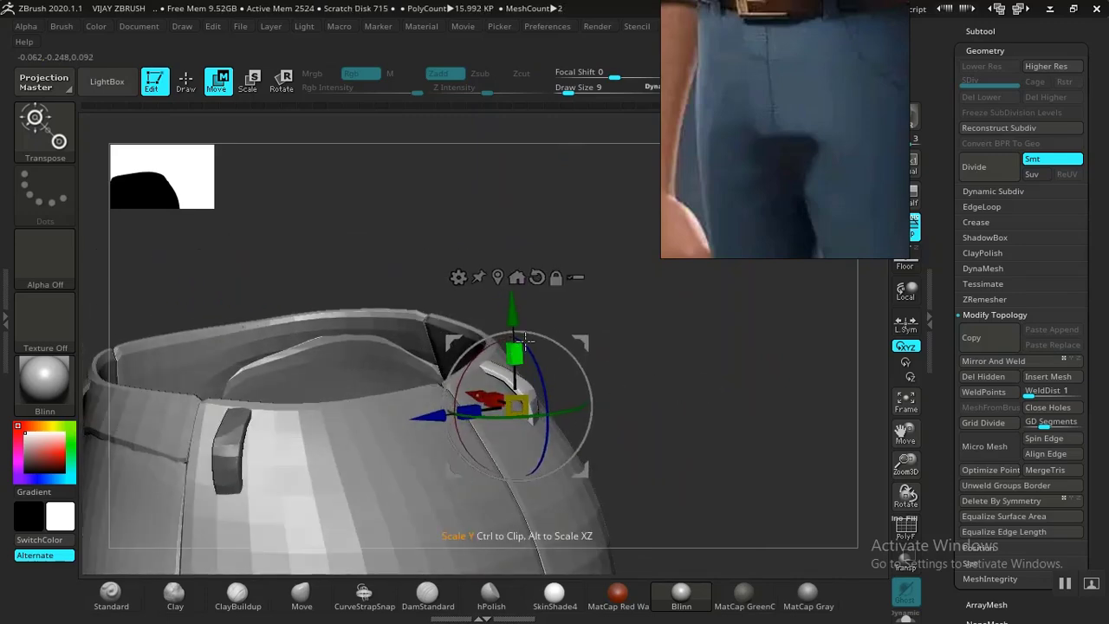
{"action": "left_click_drag", "start_coordinate": [580, 343], "coordinate": [608, 325]}
{"action": "left_click_drag", "start_coordinate": [529, 332], "coordinate": [531, 338]}
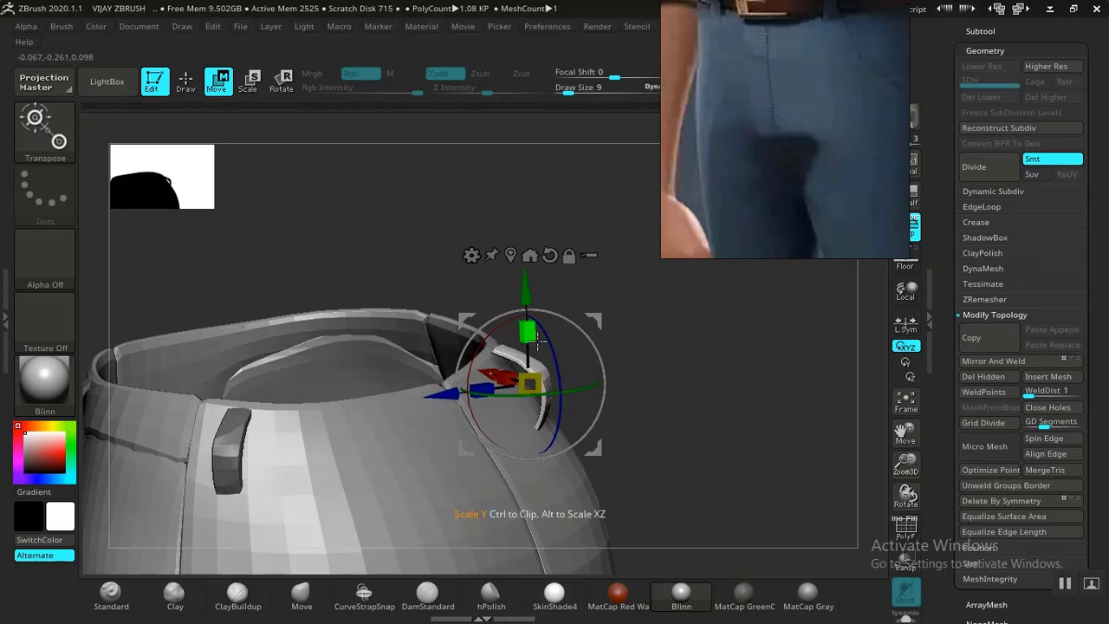
{"action": "key", "text": "q"}
Pull the right belt loop's middle section up and left so it follows the waist.
{"action": "mouse_move", "coordinate": [639, 367]}
{"action": "left_mouse_down"}
{"action": "mouse_move", "coordinate": [550, 375]}
{"action": "mouse_move", "coordinate": [507, 356]}
{"action": "mouse_move", "coordinate": [488, 384]}
{"action": "mouse_move", "coordinate": [629, 375]}
{"action": "mouse_move", "coordinate": [583, 376]}
{"action": "mouse_move", "coordinate": [630, 420]}
{"action": "left_mouse_up"}
{"action": "left_click_drag", "start_coordinate": [698, 335], "coordinate": [599, 485]}
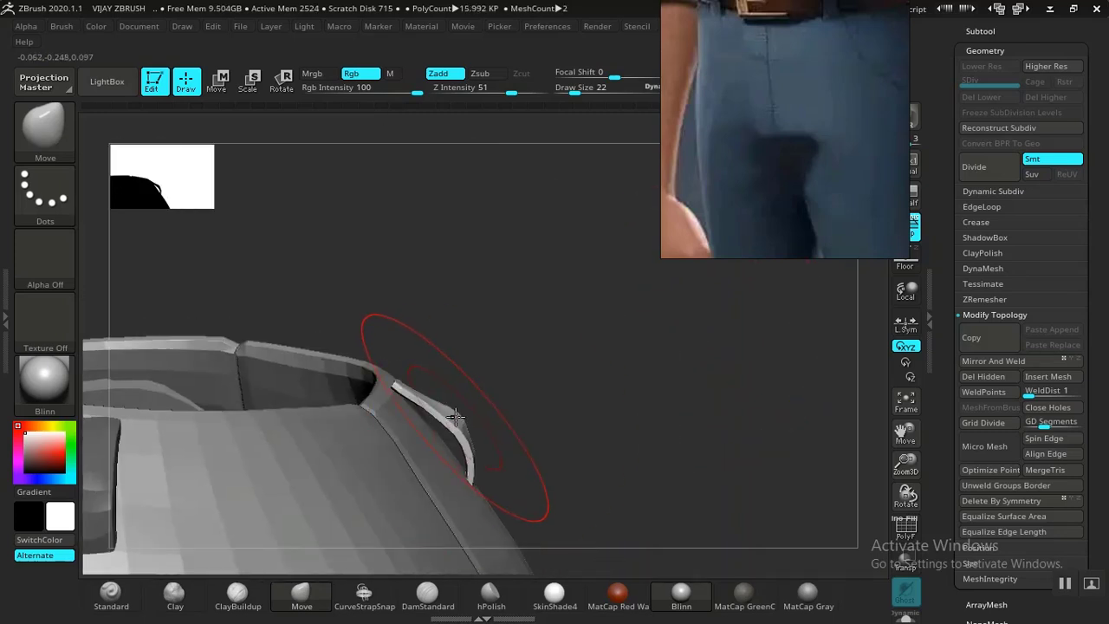
{"action": "left_click_drag", "start_coordinate": [443, 419], "coordinate": [438, 408]}
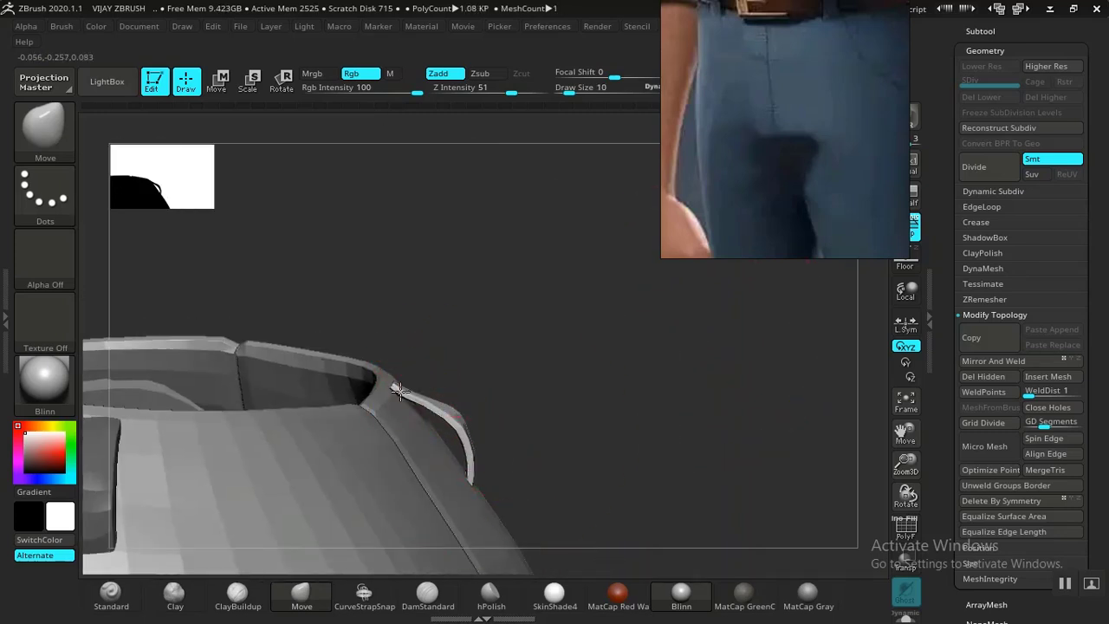
{"action": "left_click_drag", "start_coordinate": [459, 368], "coordinate": [467, 421]}
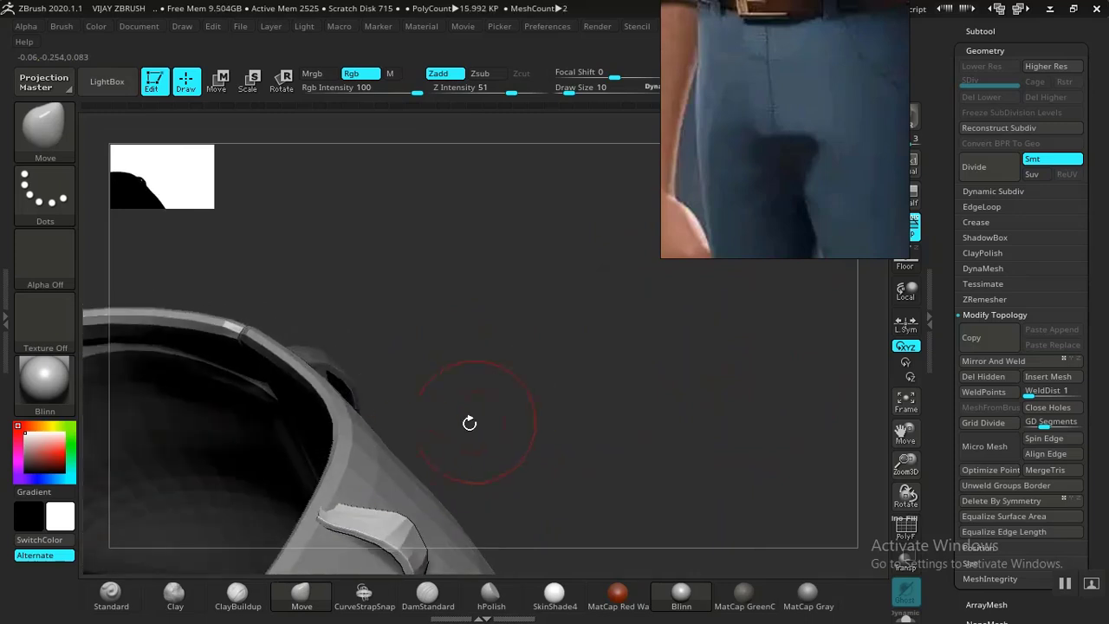
{"action": "left_click", "coordinate": [327, 489], "text": "alt"}
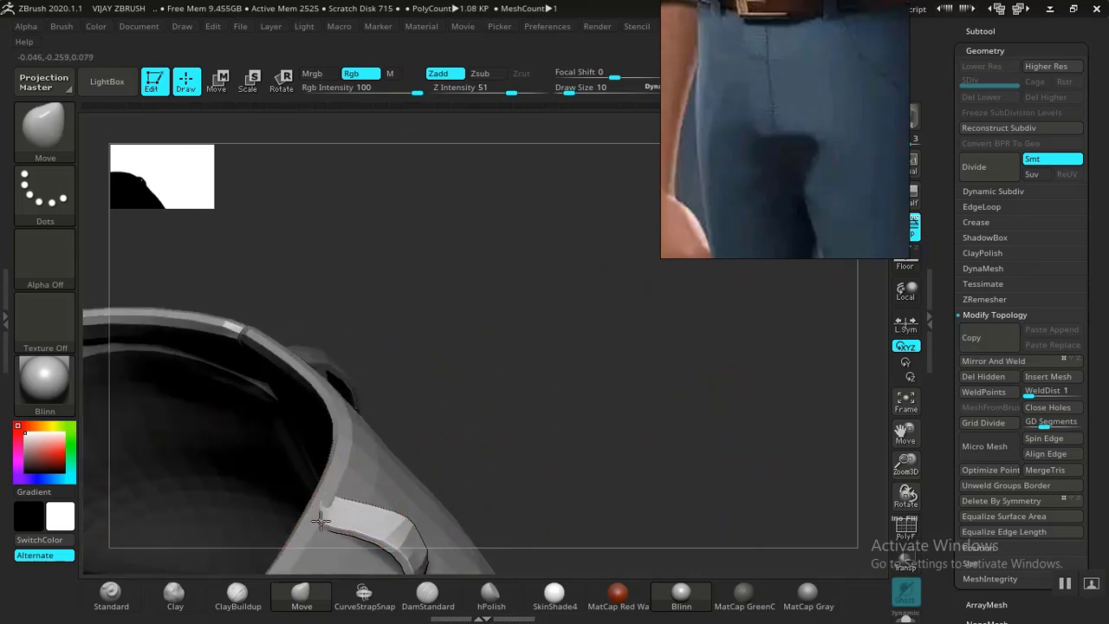
{"action": "left_click_drag", "start_coordinate": [316, 526], "coordinate": [470, 481]}
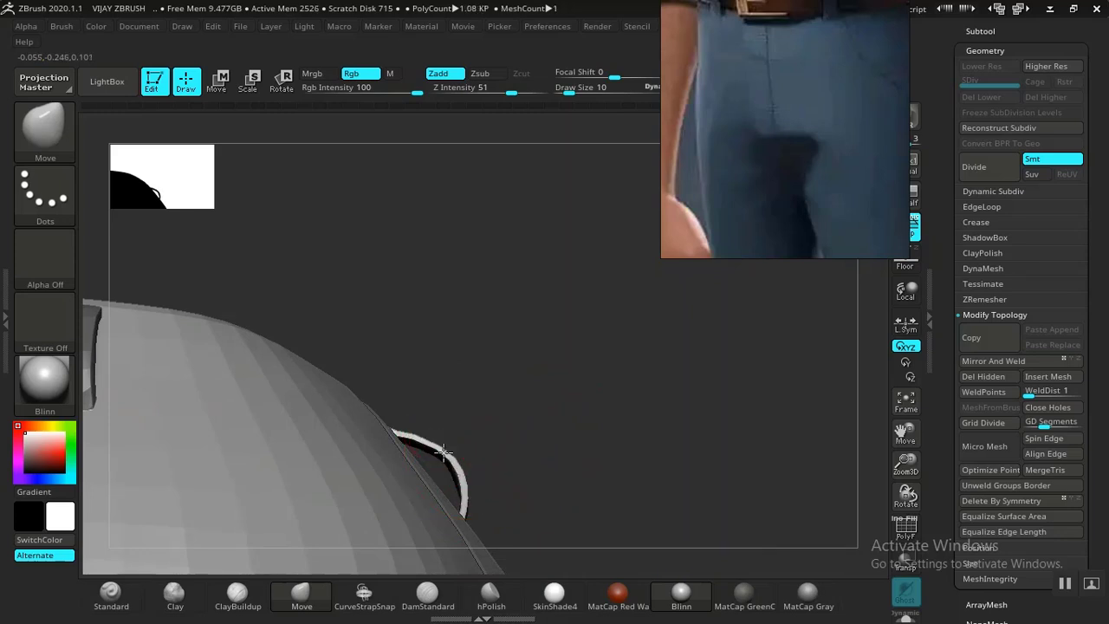
{"action": "left_click_drag", "start_coordinate": [535, 446], "coordinate": [401, 464]}
Mirror And Weld the belt loop onto the left side of the waistband.
{"action": "key", "text": "e"}
{"action": "key", "text": "q"}
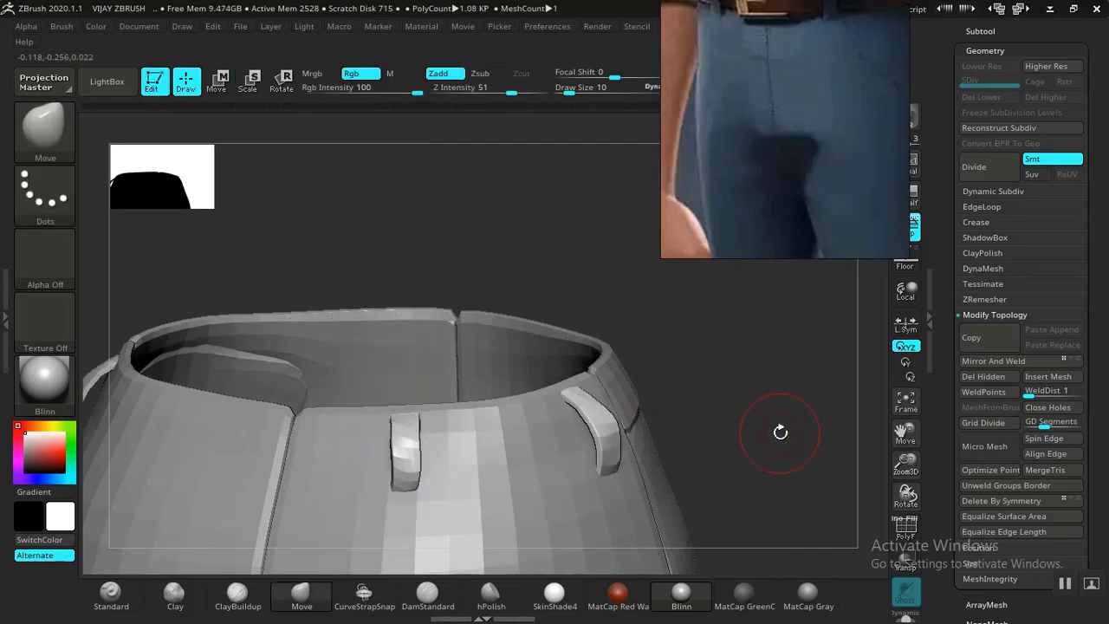
{"action": "left_click", "coordinate": [987, 363]}
{"action": "left_click_drag", "start_coordinate": [794, 412], "coordinate": [832, 264]}
In the subtool list, make TROUSERS1_4 the active subtool.
{"action": "left_click", "coordinate": [980, 33]}
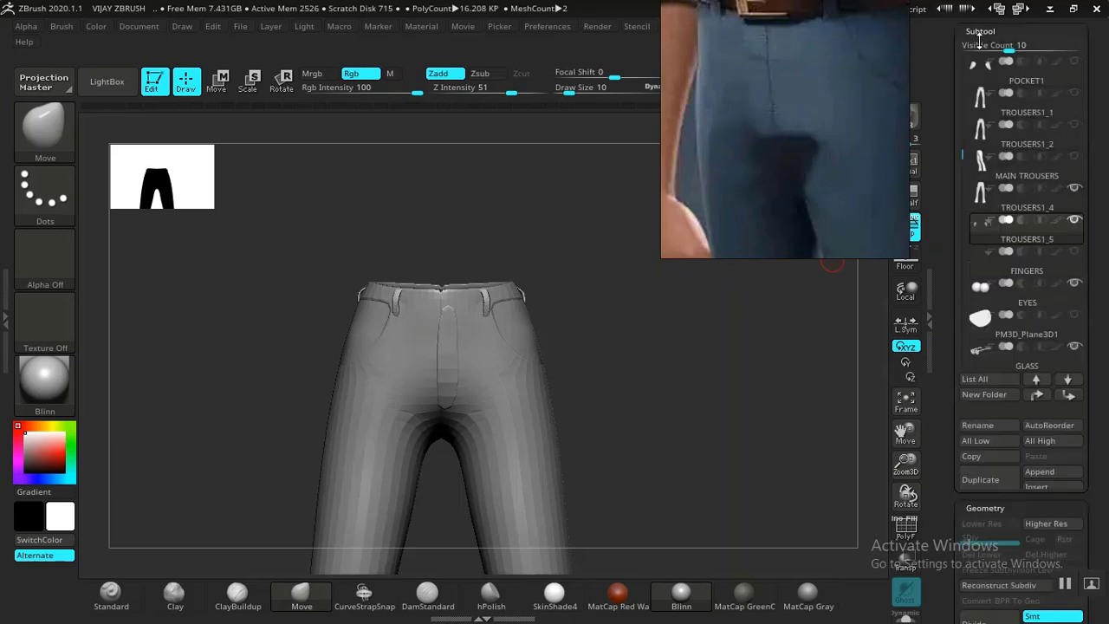
{"action": "mouse_move", "coordinate": [1007, 200]}
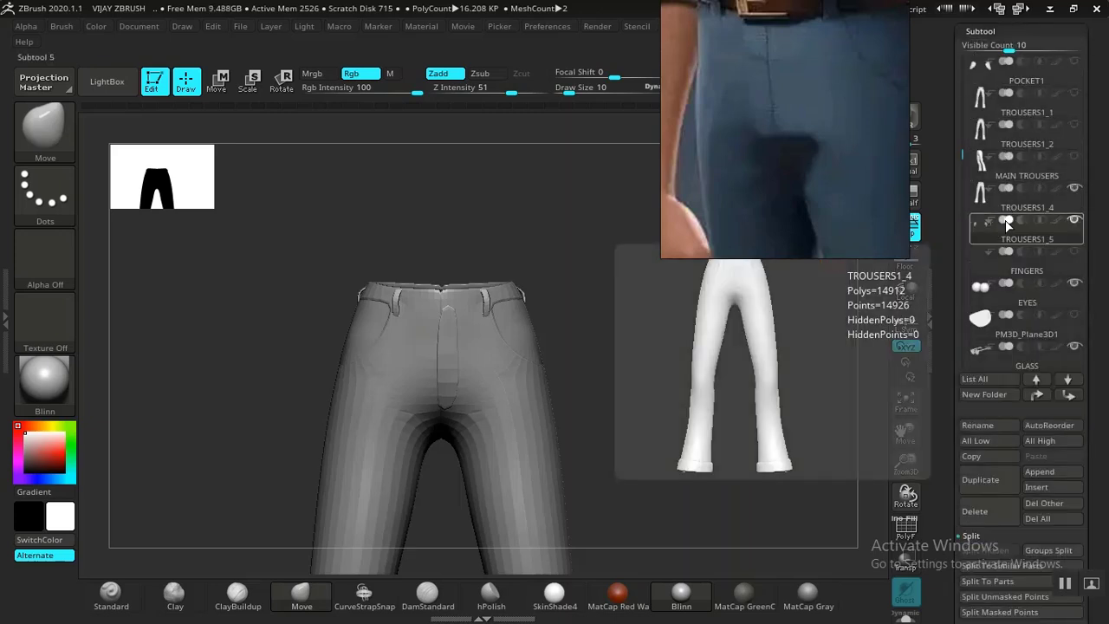
{"action": "left_click", "coordinate": [1020, 225]}
{"action": "left_click", "coordinate": [1024, 206]}
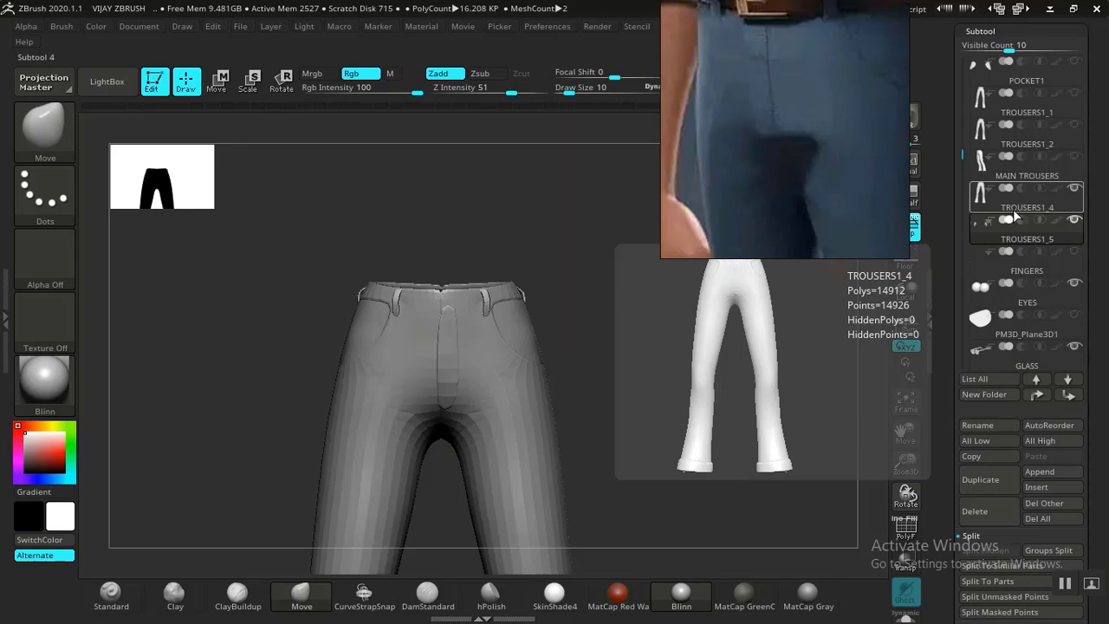
{"action": "left_click", "coordinate": [973, 297]}
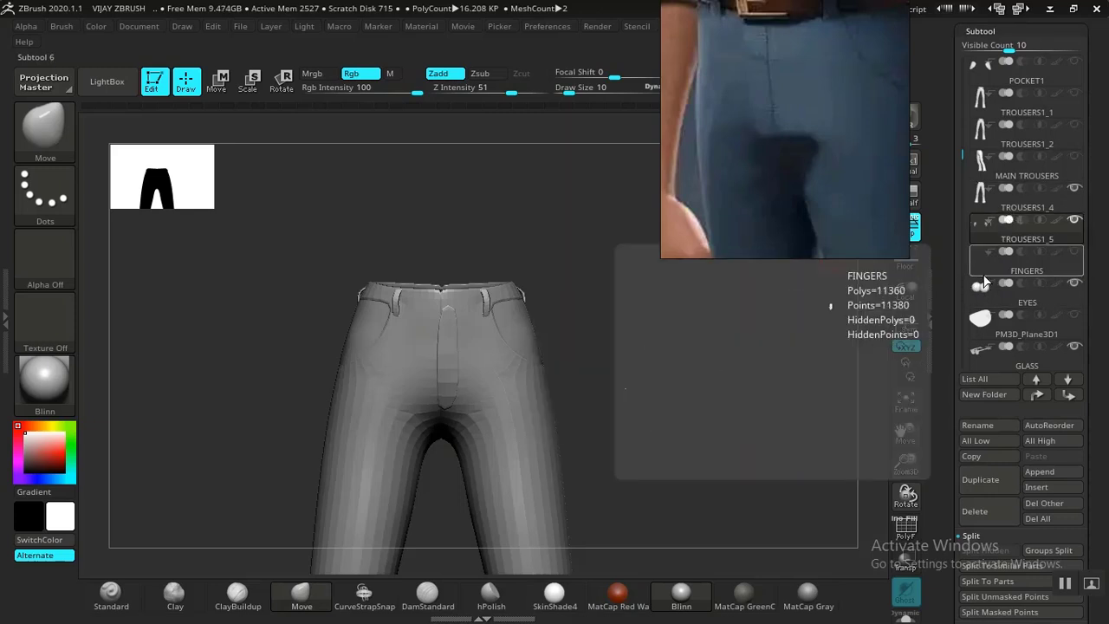
{"action": "left_click", "coordinate": [517, 474], "text": "alt"}
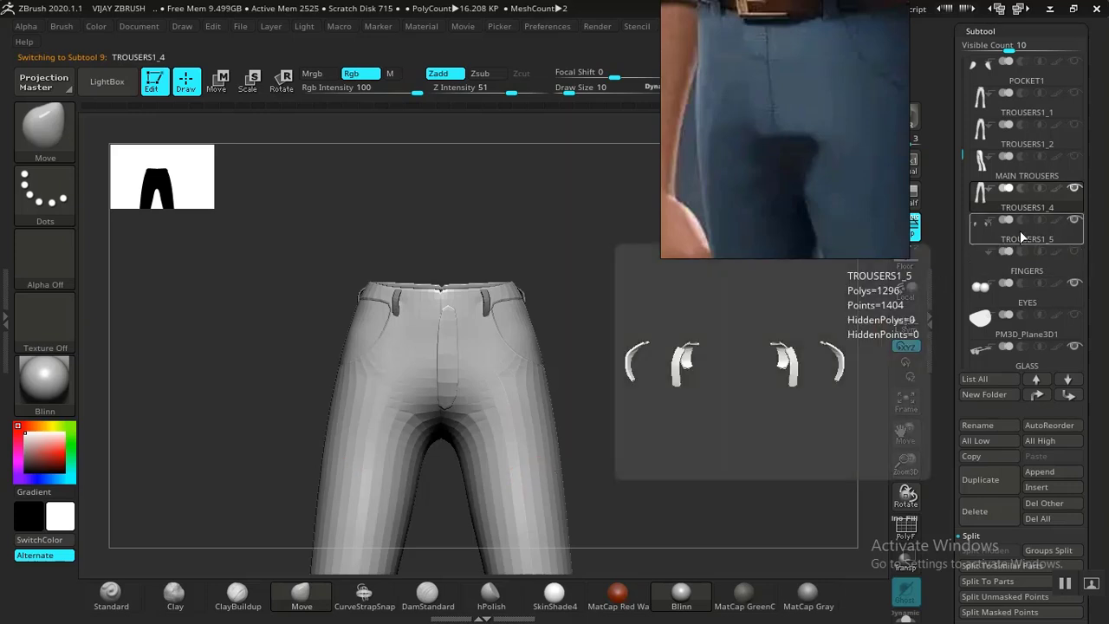
{"action": "left_click_drag", "start_coordinate": [940, 343], "coordinate": [940, 311]}
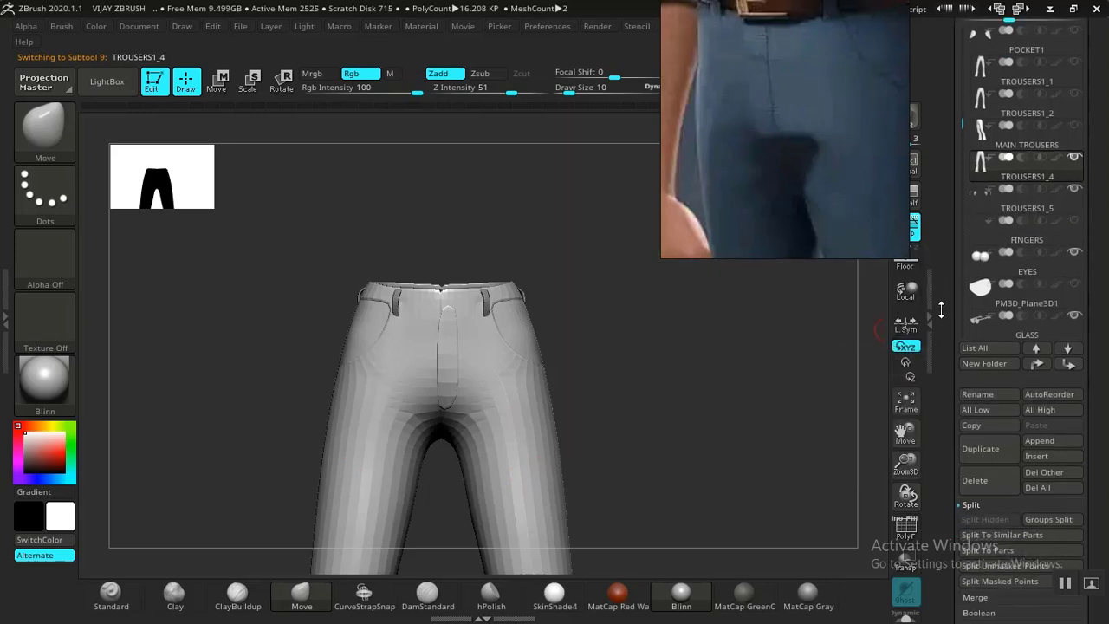
{"action": "left_click_drag", "start_coordinate": [786, 438], "coordinate": [762, 302], "text": "alt"}
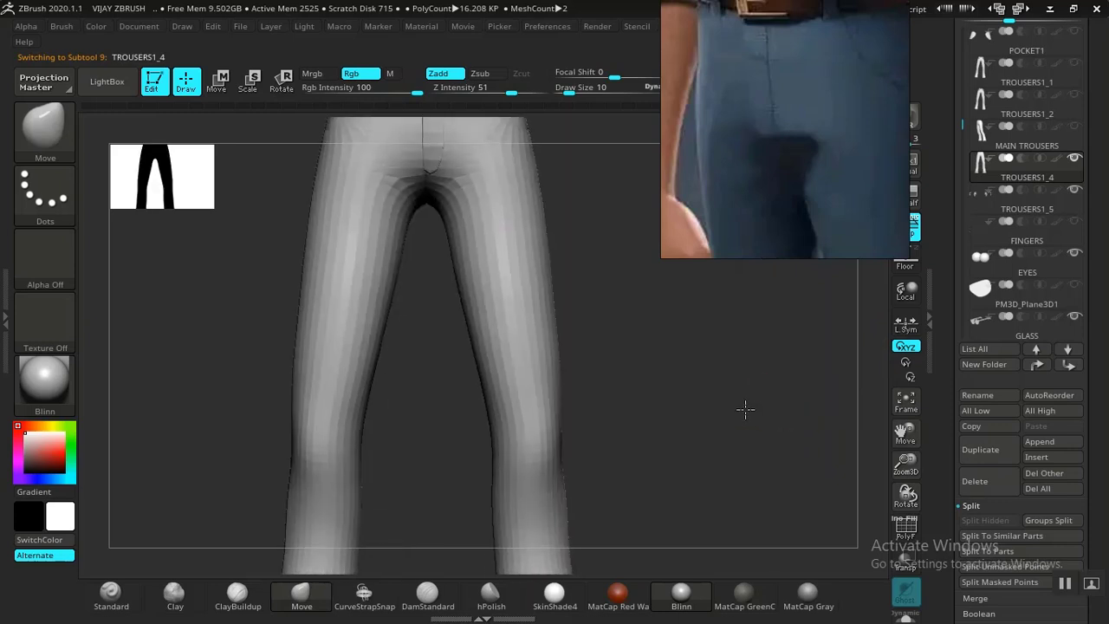
Merge TROUSERS1_5 down into TROUSERS1_4 with MergeDown, confirming the non-undoable warning.
{"action": "key", "text": "shift+f"}
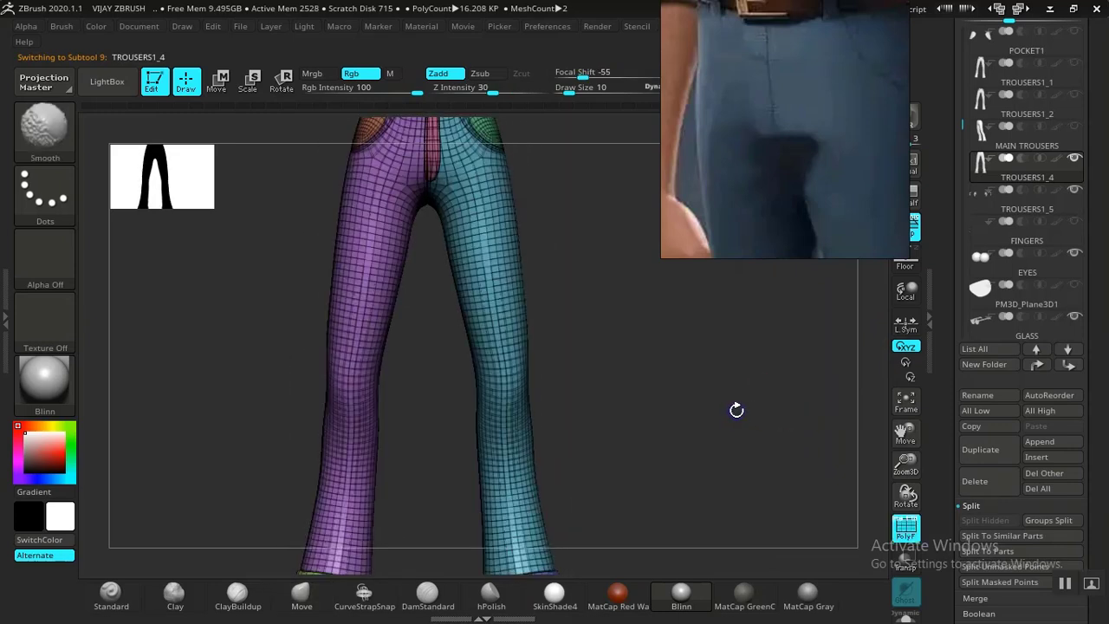
{"action": "key", "text": "shift+f"}
{"action": "left_click_drag", "start_coordinate": [734, 321], "coordinate": [757, 535], "text": "alt"}
{"action": "left_click_drag", "start_coordinate": [728, 414], "coordinate": [822, 435], "text": "alt"}
{"action": "left_click_drag", "start_coordinate": [786, 401], "coordinate": [817, 438]}
{"action": "scroll", "coordinate": [944, 460], "scroll_direction": "down", "scroll_amount": 3}
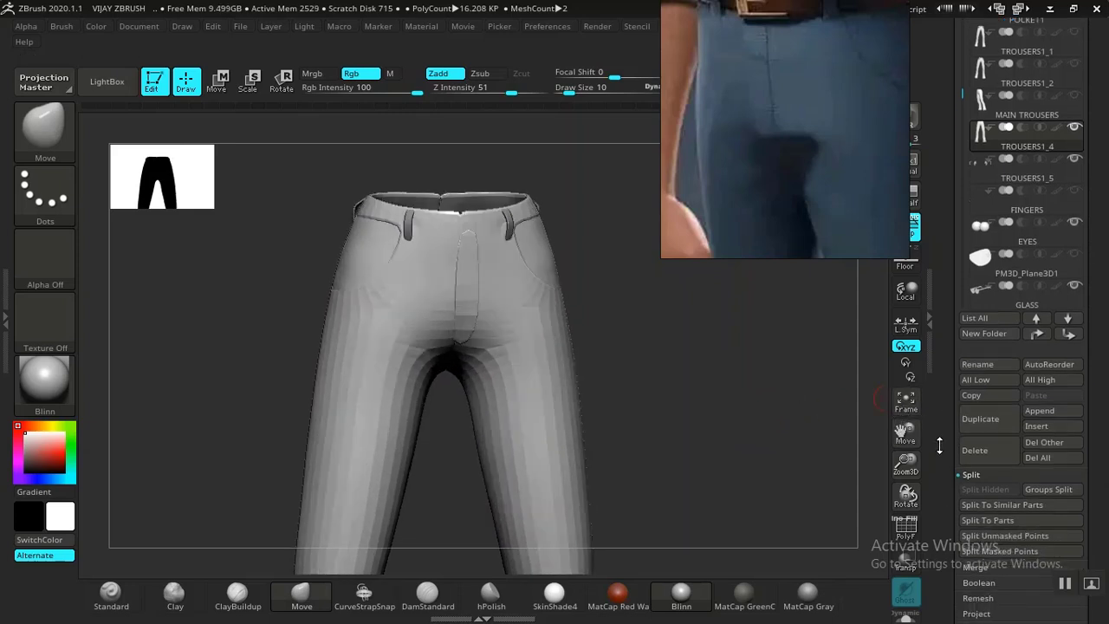
{"action": "scroll", "coordinate": [936, 486], "scroll_direction": "down", "scroll_amount": 3}
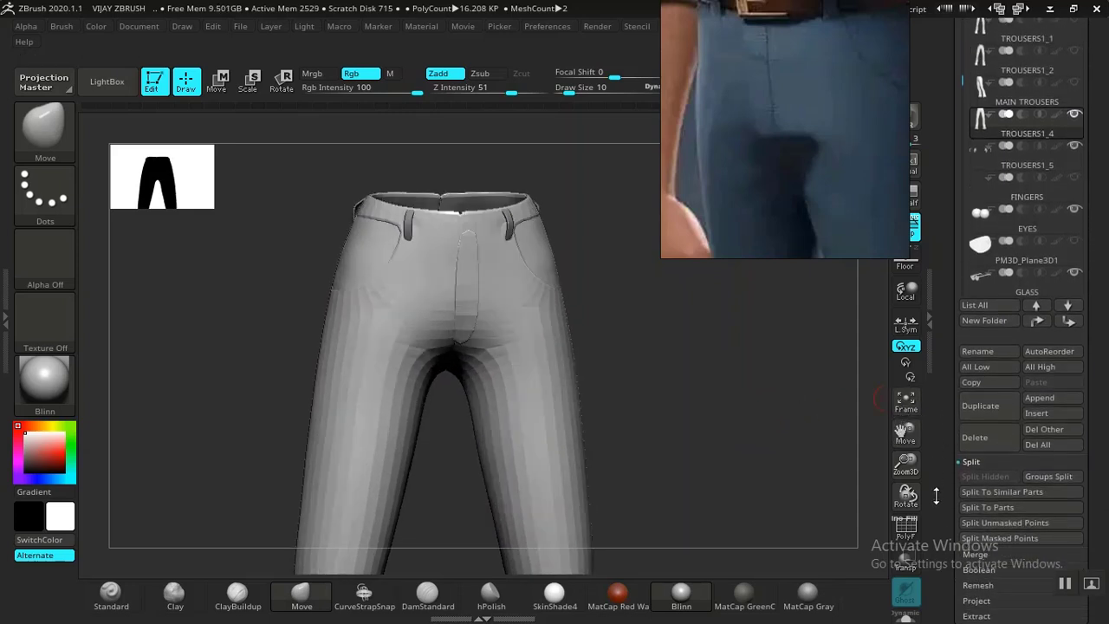
{"action": "left_click", "coordinate": [1000, 486]}
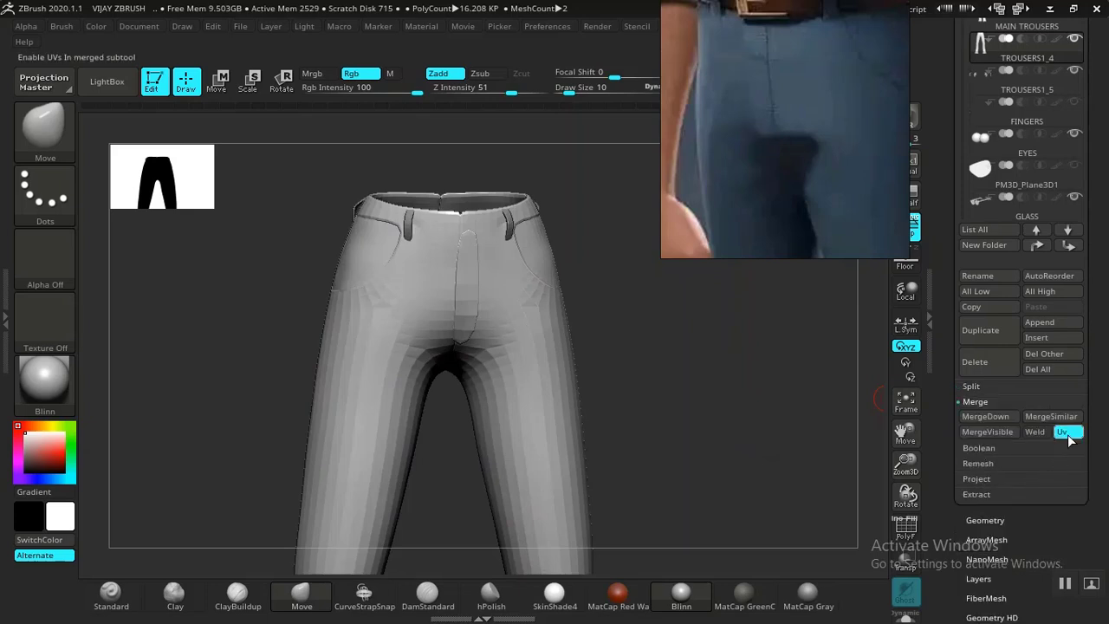
{"action": "left_click", "coordinate": [985, 418]}
{"action": "left_click", "coordinate": [835, 450]}
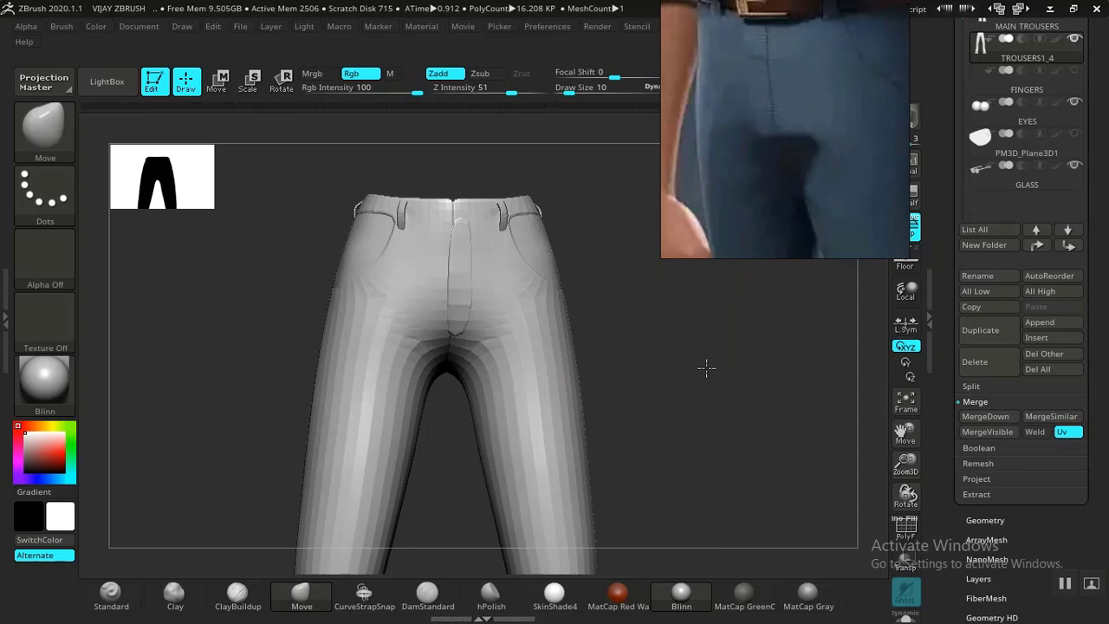
Turn on PolyF and isolate trouser polygroups one at a time to find the fly panel.
{"action": "key", "text": "shift+f"}
{"action": "key", "text": "shift+f"}
{"action": "mouse_move", "coordinate": [717, 409]}
{"action": "left_mouse_down"}
{"action": "mouse_move", "coordinate": [715, 421]}
{"action": "mouse_move", "coordinate": [676, 416]}
{"action": "mouse_move", "coordinate": [678, 389]}
{"action": "mouse_move", "coordinate": [667, 394]}
{"action": "mouse_move", "coordinate": [661, 378]}
{"action": "mouse_move", "coordinate": [629, 435]}
{"action": "mouse_move", "coordinate": [665, 397]}
{"action": "mouse_move", "coordinate": [725, 404]}
{"action": "mouse_move", "coordinate": [710, 396]}
{"action": "left_mouse_up"}
{"action": "key", "text": "ctrl"}
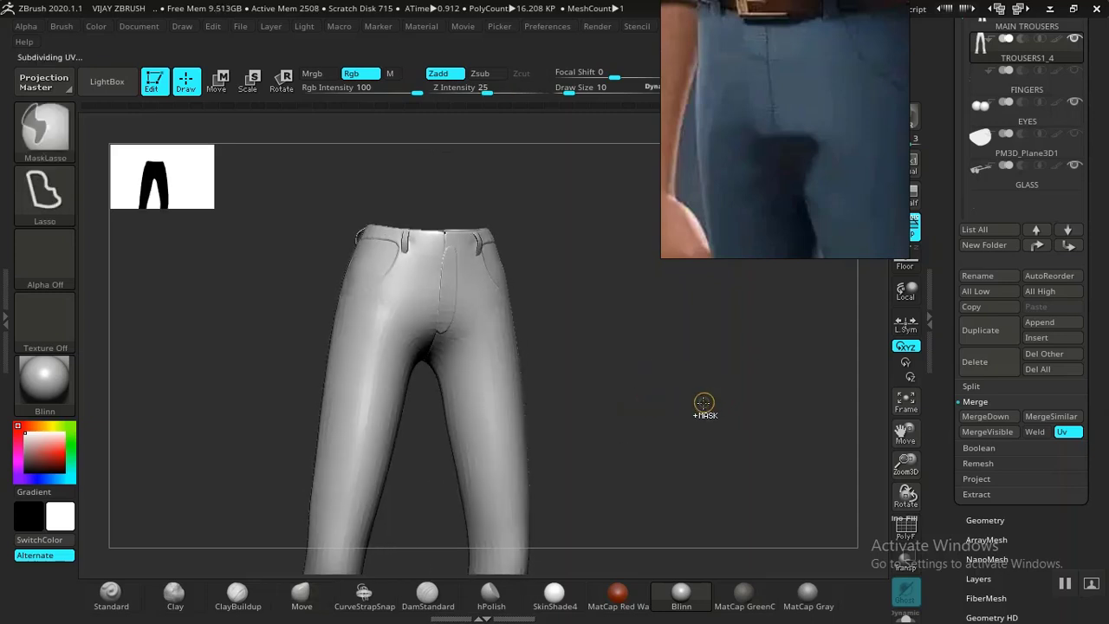
{"action": "mouse_move", "coordinate": [693, 404]}
{"action": "left_mouse_down", "text": "alt"}
{"action": "mouse_move", "coordinate": [693, 468]}
{"action": "mouse_move", "coordinate": [726, 426]}
{"action": "mouse_move", "coordinate": [782, 528]}
{"action": "mouse_move", "coordinate": [806, 498]}
{"action": "mouse_move", "coordinate": [819, 434]}
{"action": "left_mouse_up", "text": "alt"}
{"action": "left_click", "coordinate": [527, 438], "text": "ctrl+shift"}
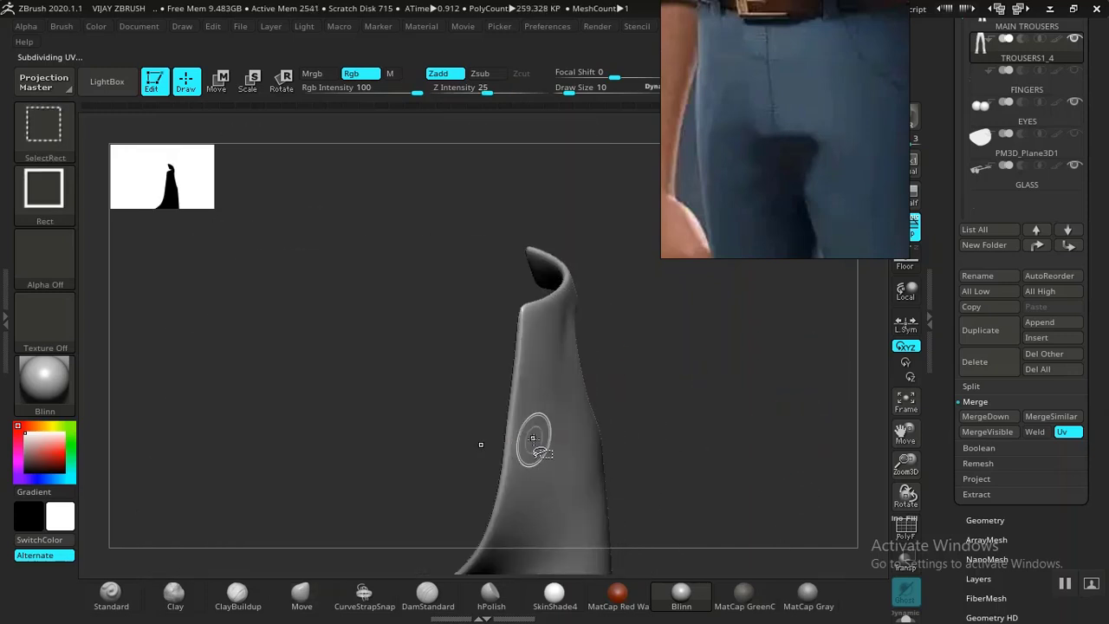
{"action": "left_click", "coordinate": [687, 397], "text": "ctrl+shift"}
{"action": "key", "text": "shift+f"}
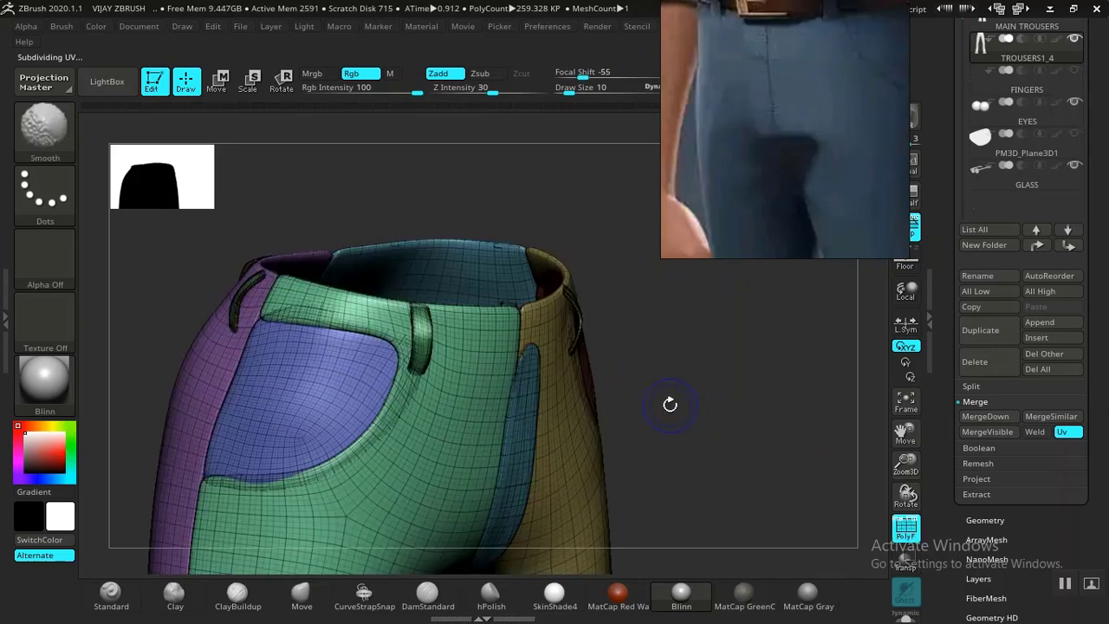
{"action": "left_click", "coordinate": [520, 478], "text": "ctrl+shift"}
{"action": "left_click", "coordinate": [701, 403], "text": "ctrl+shift"}
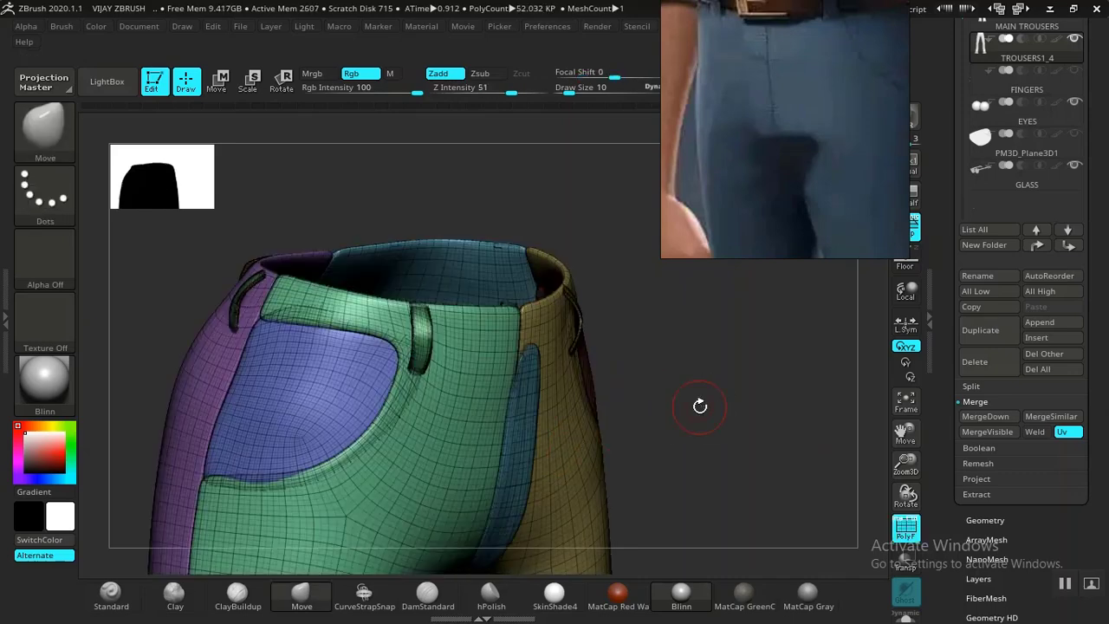
Isolate the fly-panel and yellow front polygroups to check them, restoring the full trousers each time.
{"action": "left_click", "coordinate": [518, 475], "text": "ctrl+shift"}
{"action": "left_click_drag", "start_coordinate": [720, 386], "coordinate": [720, 379]}
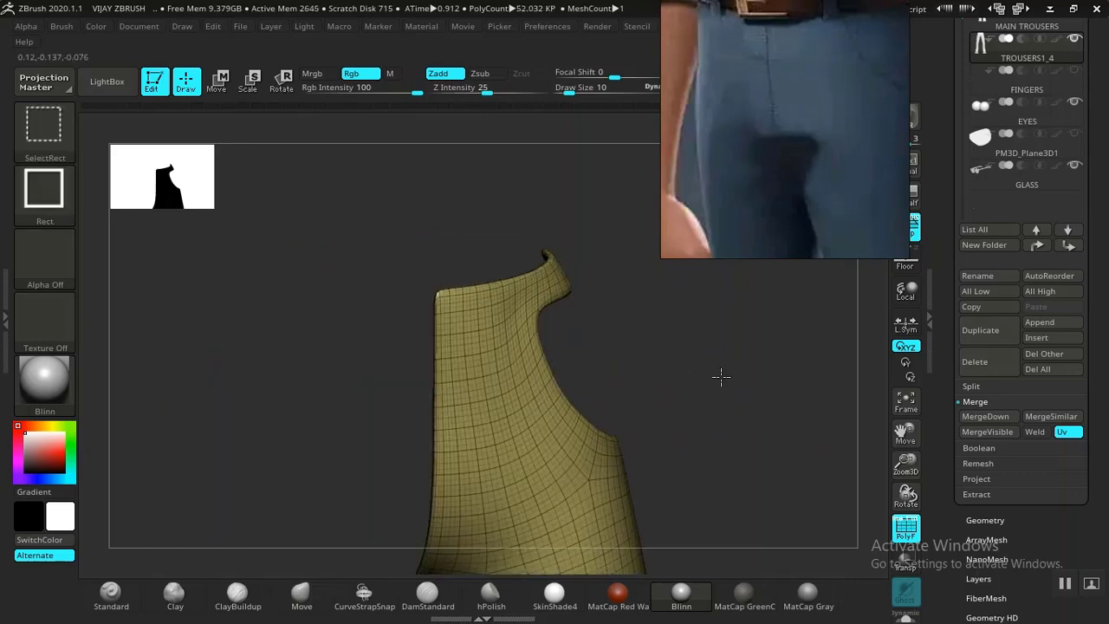
{"action": "left_click", "coordinate": [720, 378], "text": "ctrl+shift"}
{"action": "left_click", "coordinate": [448, 491], "text": "ctrl+shift"}
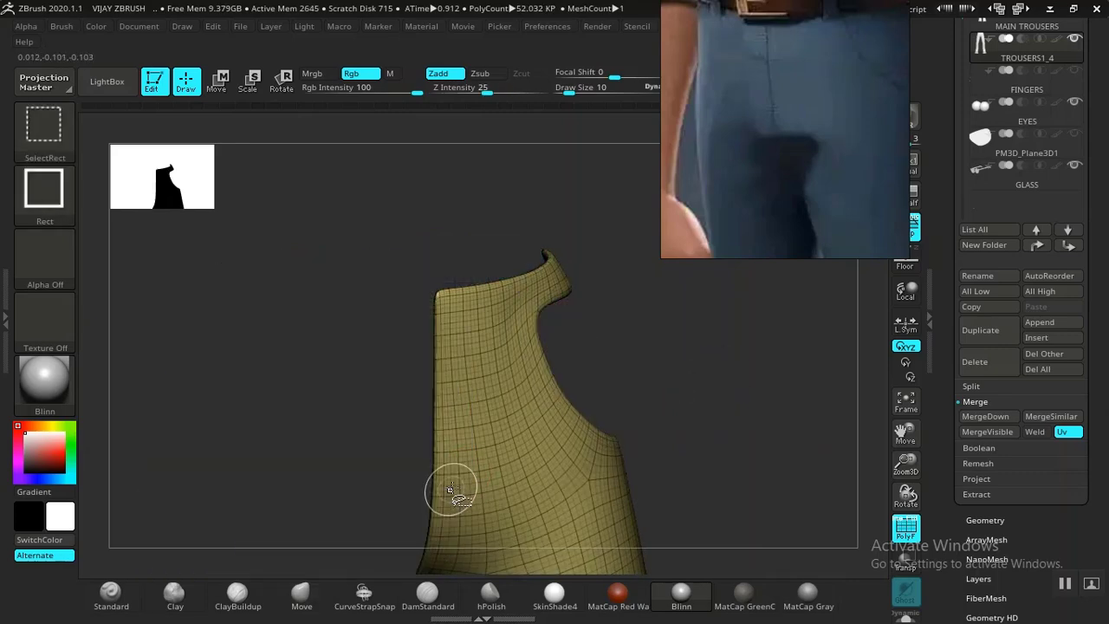
{"action": "left_click", "coordinate": [736, 384], "text": "ctrl+shift"}
{"action": "left_click", "coordinate": [424, 476], "text": "ctrl+shift"}
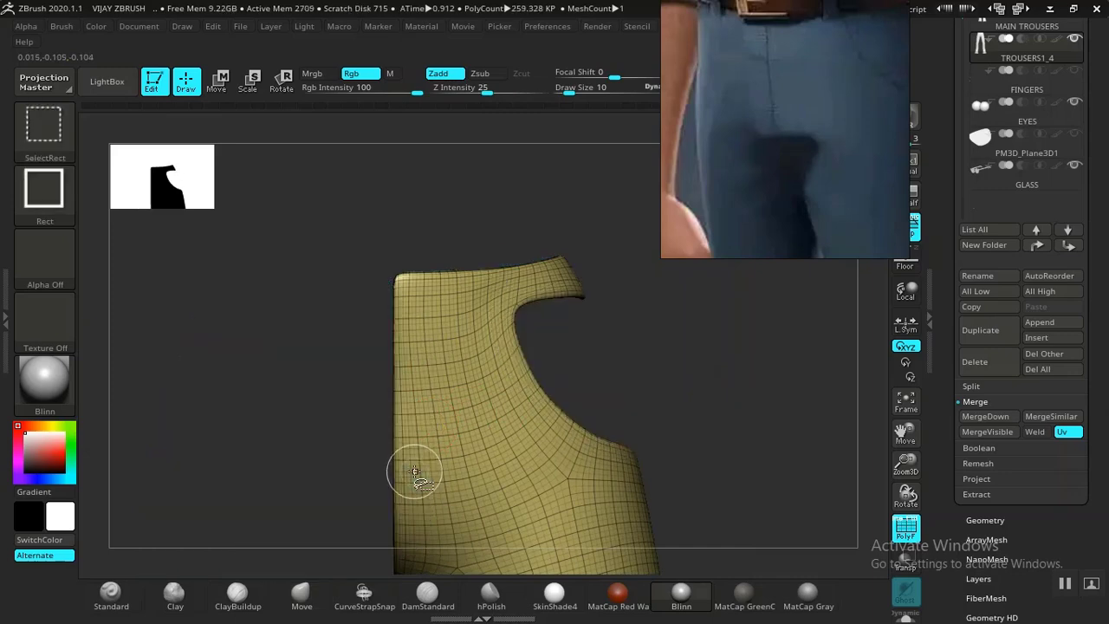
{"action": "mouse_move", "coordinate": [731, 379]}
{"action": "left_mouse_down"}
{"action": "mouse_move", "coordinate": [748, 376]}
{"action": "mouse_move", "coordinate": [800, 441]}
{"action": "mouse_move", "coordinate": [819, 439]}
{"action": "mouse_move", "coordinate": [626, 376]}
{"action": "mouse_move", "coordinate": [737, 384]}
{"action": "left_mouse_up"}
{"action": "left_click", "coordinate": [768, 383], "text": "ctrl+shift"}
Isolate and mask the narrow fly strip, show all, invert the mask, and turn off PolyF.
{"action": "left_click", "coordinate": [632, 381], "text": "ctrl+shift"}
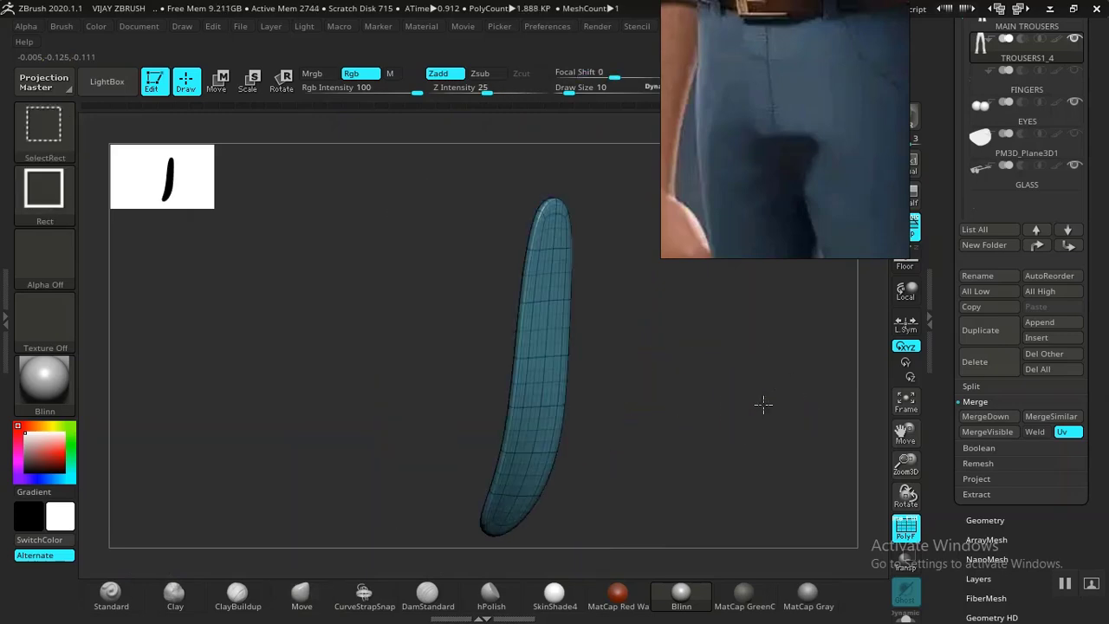
{"action": "left_click", "coordinate": [761, 407], "text": "ctrl+shift"}
{"action": "left_click", "coordinate": [774, 399], "text": "ctrl+shift"}
{"action": "left_click", "coordinate": [774, 404], "text": "ctrl"}
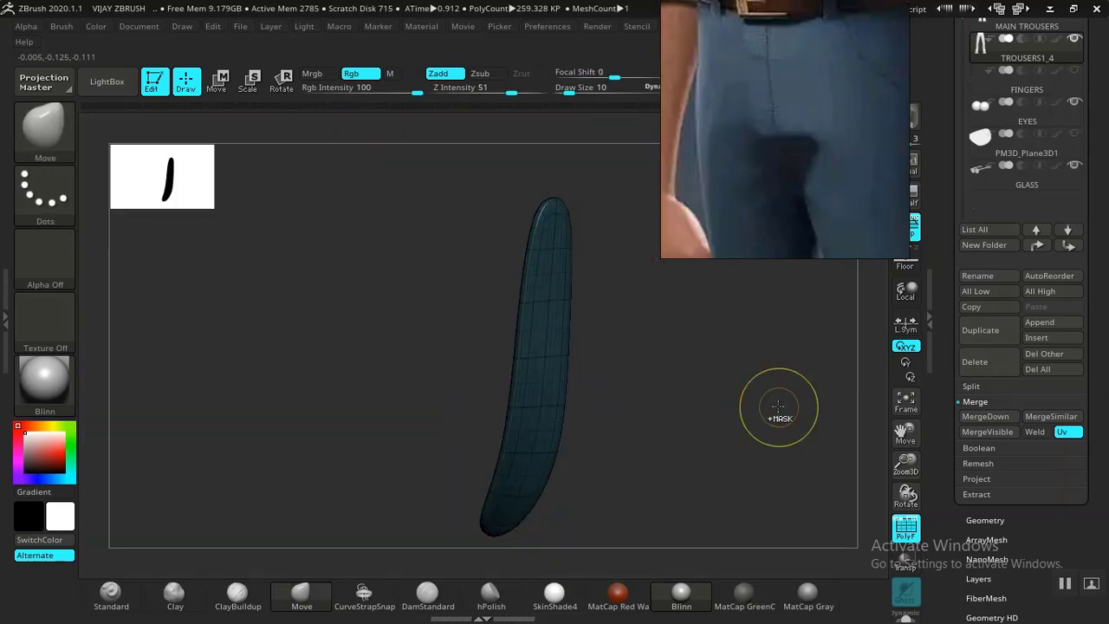
{"action": "left_click", "coordinate": [777, 405], "text": "ctrl+shift"}
{"action": "left_click", "coordinate": [776, 405], "text": "ctrl"}
{"action": "key", "text": "shift+f"}
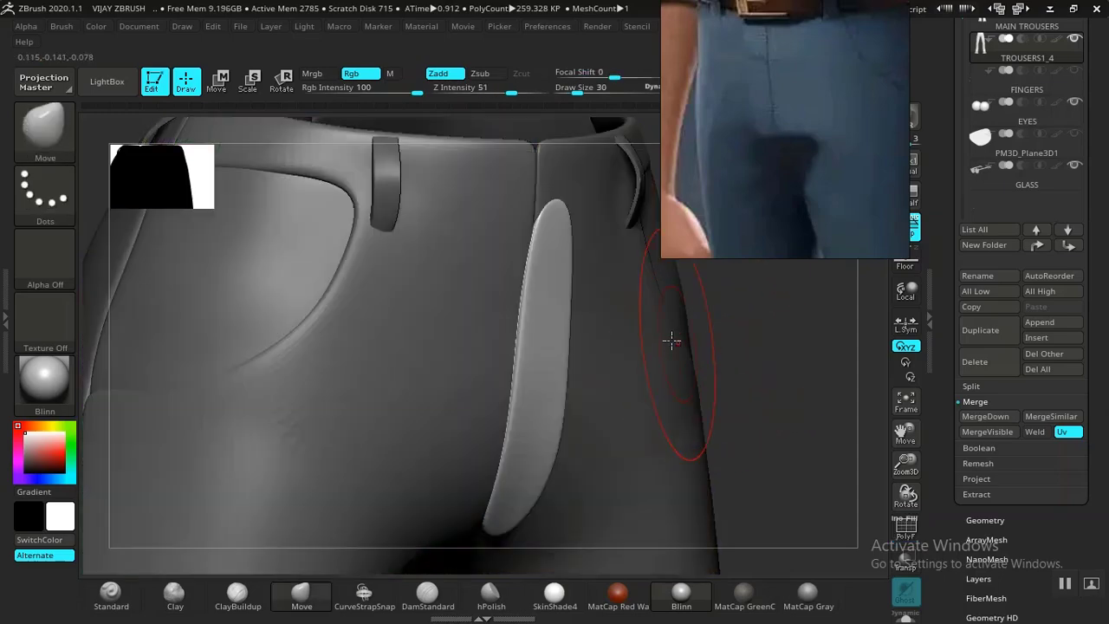
Shrink the Move brush, push the fly strip's tip inward, and round and lower its notched top corner.
{"action": "left_click_drag", "start_coordinate": [759, 343], "coordinate": [574, 460]}
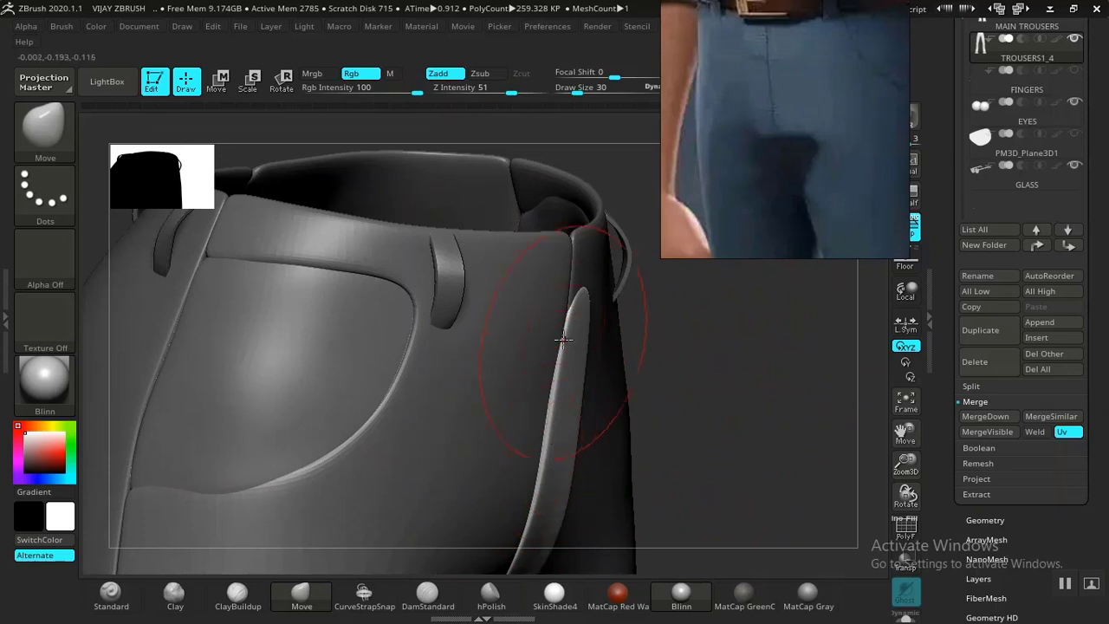
{"action": "key", "text": "bracketleft"}
{"action": "key", "text": "bracketleft"}
{"action": "mouse_move", "coordinate": [580, 298]}
{"action": "left_mouse_down"}
{"action": "mouse_move", "coordinate": [586, 327]}
{"action": "mouse_move", "coordinate": [733, 312]}
{"action": "mouse_move", "coordinate": [704, 325]}
{"action": "left_mouse_up"}
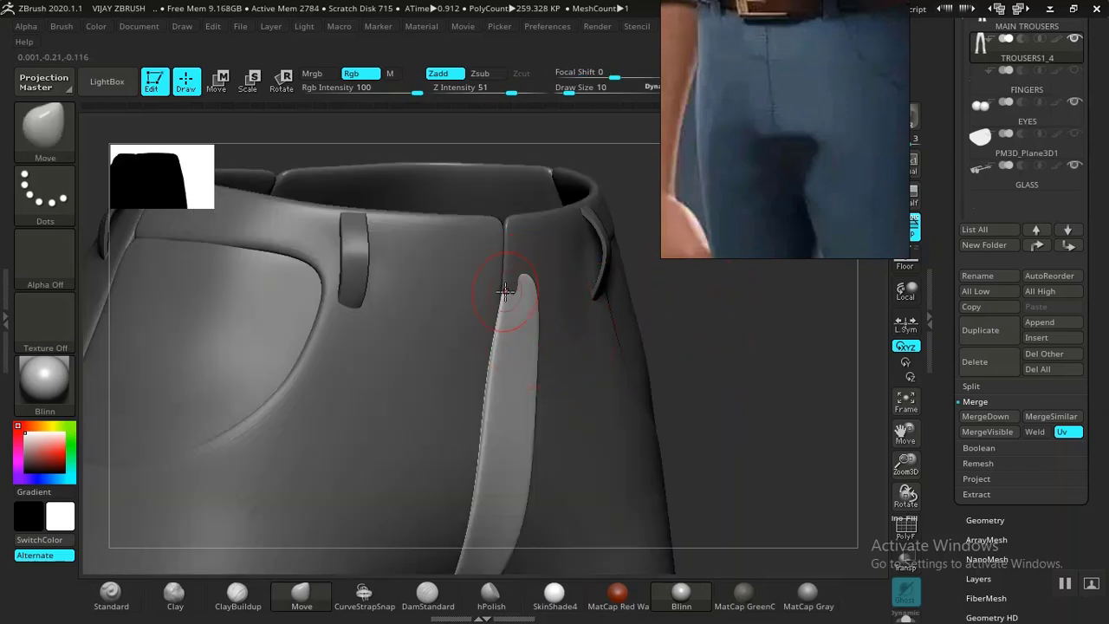
{"action": "left_click_drag", "start_coordinate": [696, 304], "coordinate": [380, 259]}
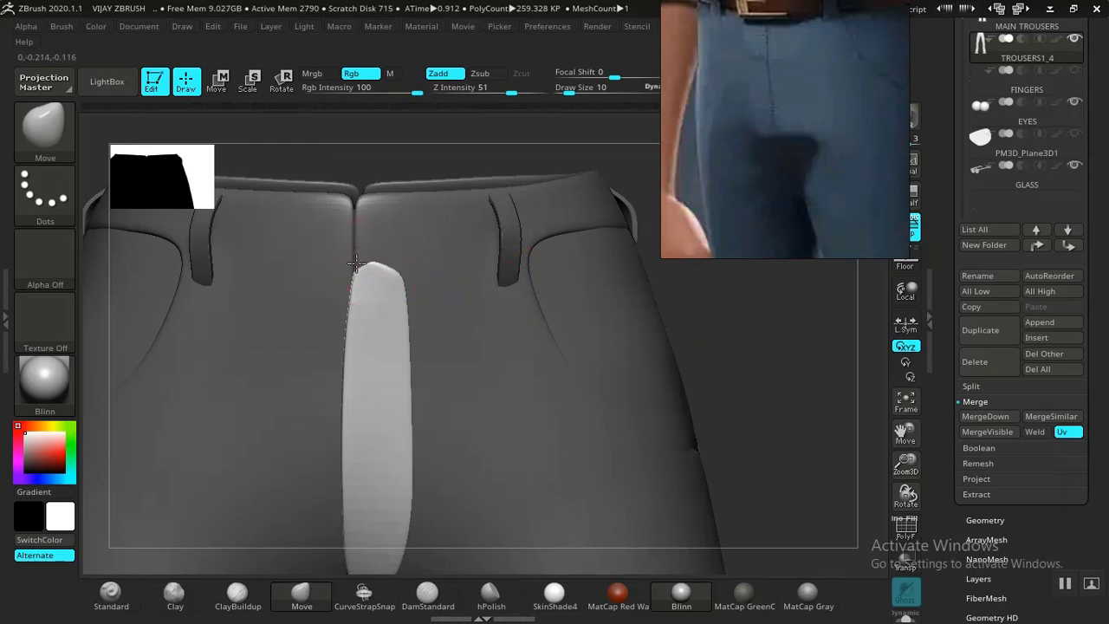
{"action": "mouse_move", "coordinate": [673, 271]}
{"action": "left_mouse_down"}
{"action": "mouse_move", "coordinate": [742, 359]}
{"action": "mouse_move", "coordinate": [693, 450]}
{"action": "mouse_move", "coordinate": [721, 376]}
{"action": "mouse_move", "coordinate": [479, 423]}
{"action": "left_mouse_up"}
{"action": "left_click_drag", "start_coordinate": [397, 428], "coordinate": [396, 420]}
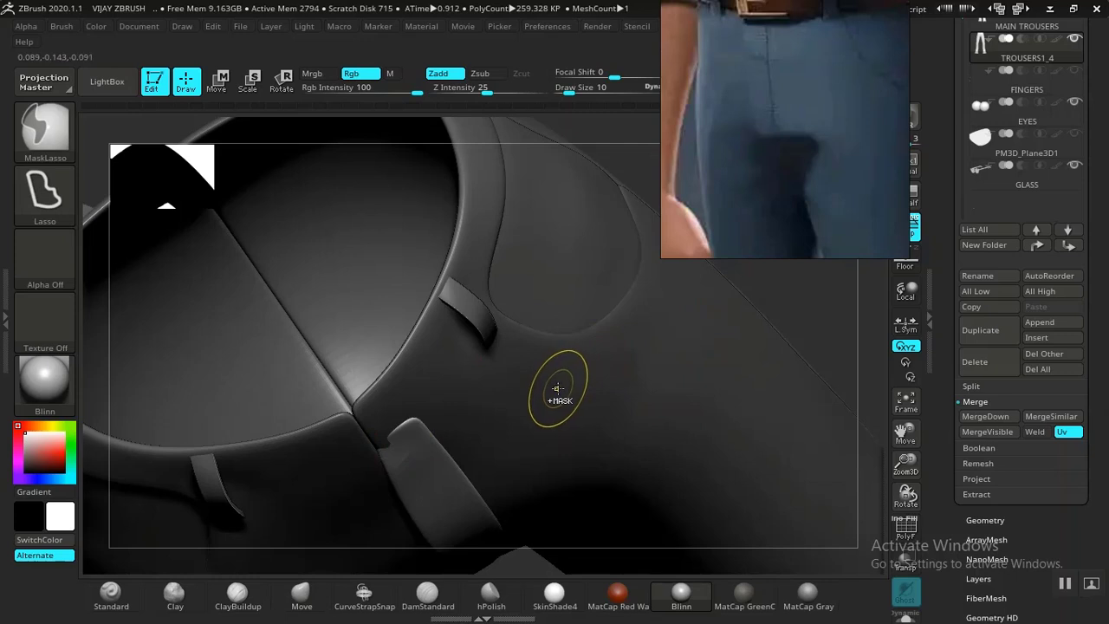
{"action": "mouse_move", "coordinate": [827, 298]}
{"action": "left_mouse_down"}
{"action": "mouse_move", "coordinate": [837, 268]}
{"action": "mouse_move", "coordinate": [719, 310]}
{"action": "left_mouse_up"}
{"action": "left_click_drag", "start_coordinate": [624, 310], "coordinate": [622, 316]}
{"action": "key", "text": "["}
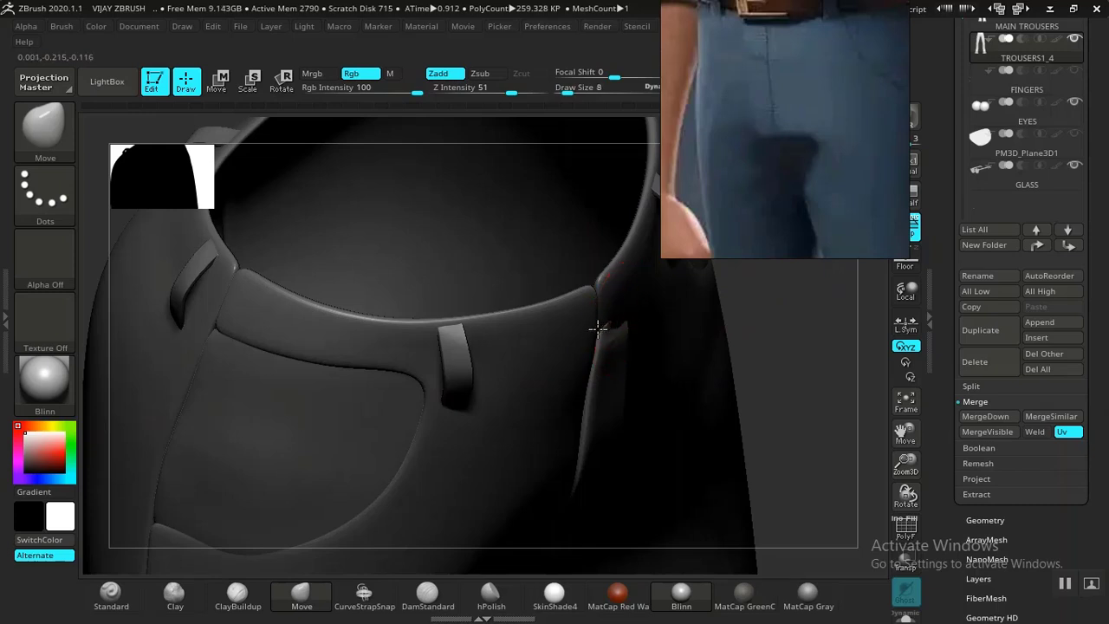
{"action": "mouse_move", "coordinate": [763, 290]}
{"action": "left_mouse_down"}
{"action": "mouse_move", "coordinate": [723, 280]}
{"action": "mouse_move", "coordinate": [750, 330]}
{"action": "mouse_move", "coordinate": [765, 443]}
{"action": "mouse_move", "coordinate": [659, 421]}
{"action": "mouse_move", "coordinate": [512, 248]}
{"action": "left_mouse_up"}
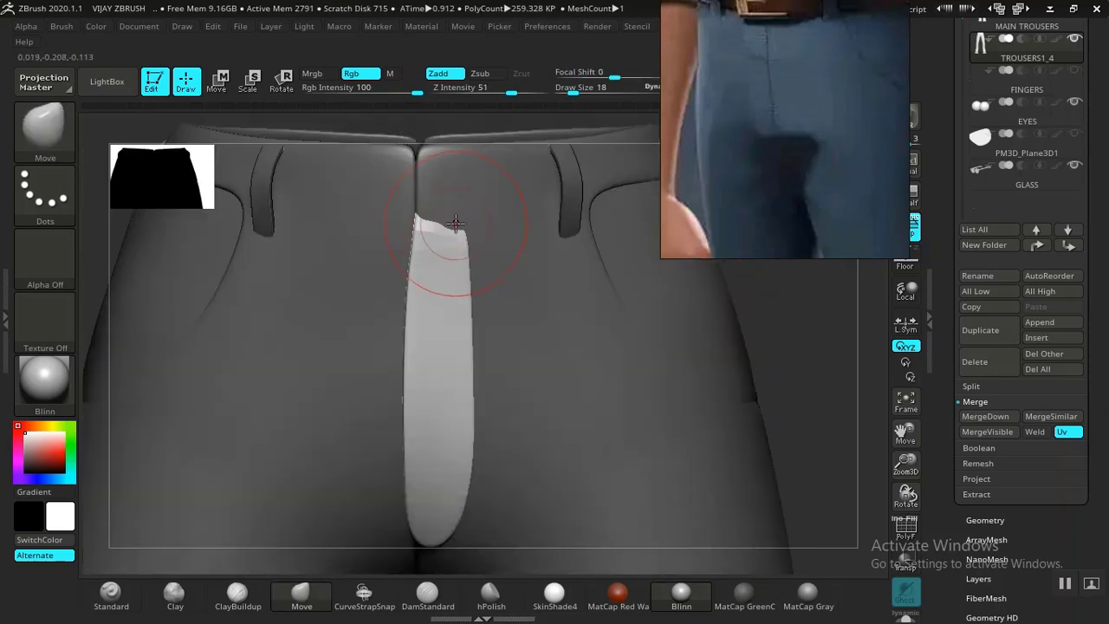
Pull the fly strip's notched top into a rounded end, undoing the last edge nudge.
{"action": "left_click_drag", "start_coordinate": [701, 268], "coordinate": [676, 305]}
{"action": "left_click_drag", "start_coordinate": [350, 243], "coordinate": [343, 236]}
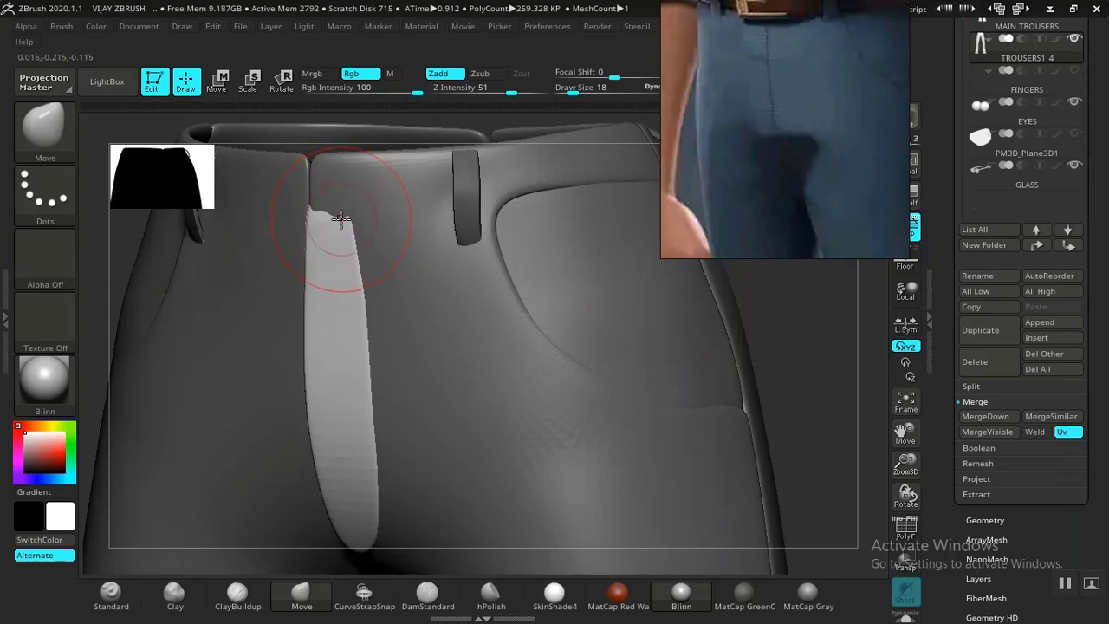
{"action": "mouse_move", "coordinate": [720, 300]}
{"action": "left_mouse_down"}
{"action": "mouse_move", "coordinate": [787, 361]}
{"action": "mouse_move", "coordinate": [268, 346]}
{"action": "left_mouse_up"}
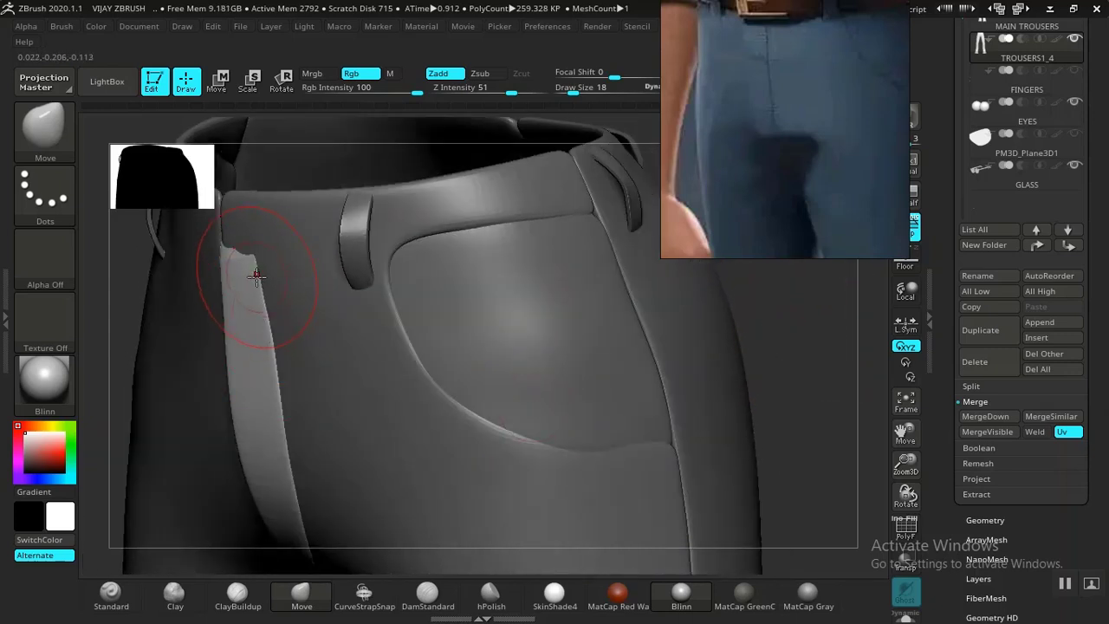
{"action": "left_click_drag", "start_coordinate": [241, 252], "coordinate": [232, 246]}
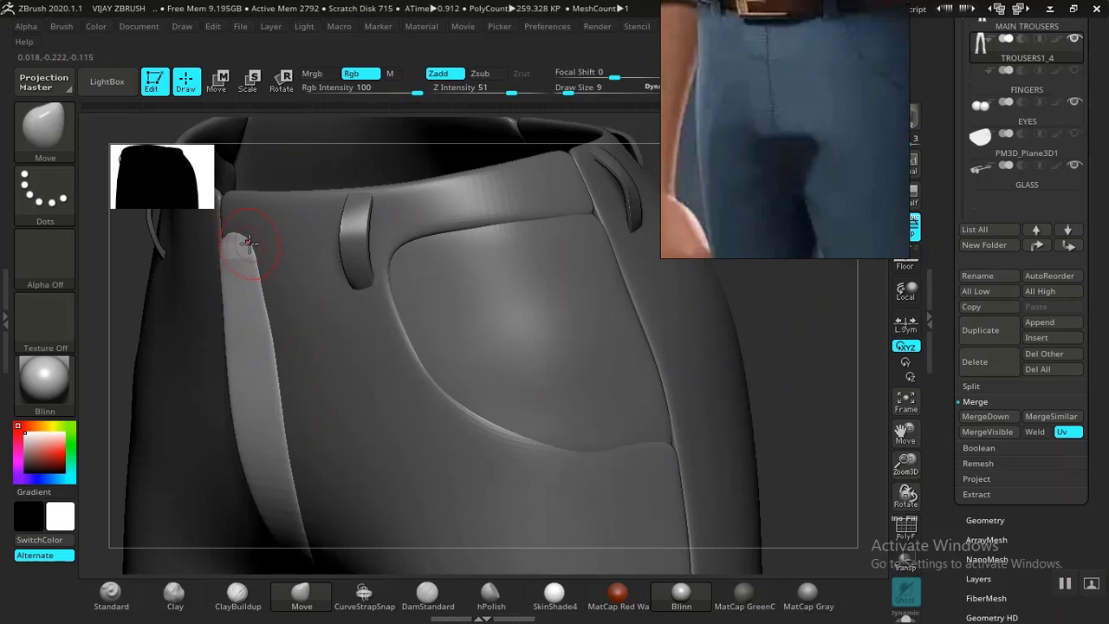
{"action": "left_click_drag", "start_coordinate": [766, 374], "coordinate": [783, 336]}
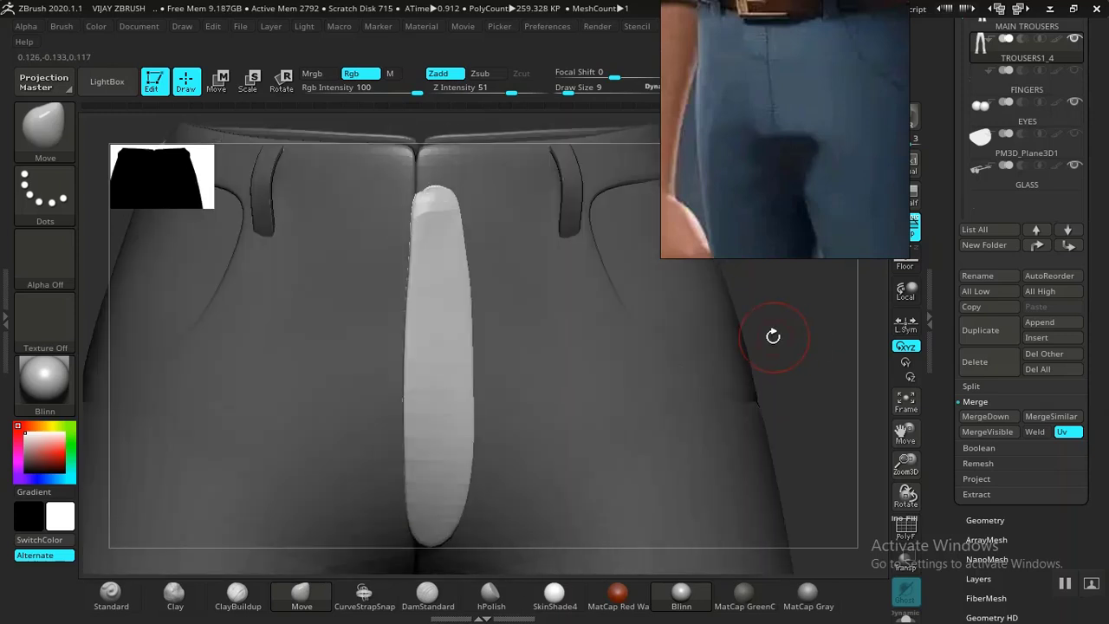
{"action": "key", "text": "ctrl+z"}
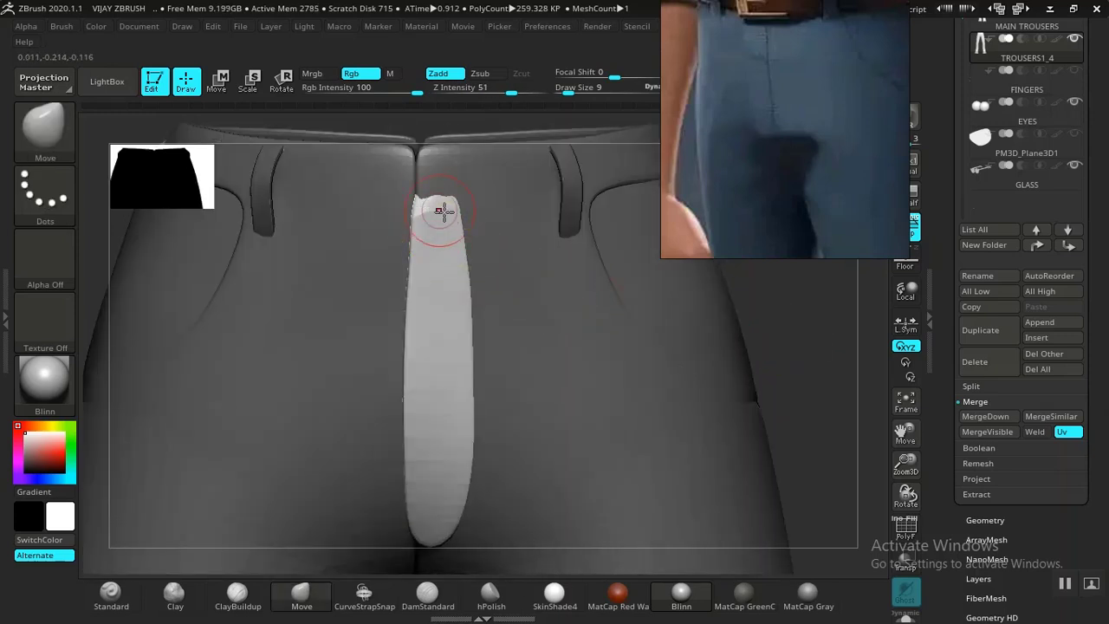
{"action": "mouse_move", "coordinate": [801, 393]}
{"action": "left_mouse_down", "text": "alt"}
{"action": "mouse_move", "coordinate": [780, 379]}
{"action": "mouse_move", "coordinate": [783, 399]}
{"action": "mouse_move", "coordinate": [648, 458]}
{"action": "mouse_move", "coordinate": [664, 423]}
{"action": "mouse_move", "coordinate": [705, 452]}
{"action": "mouse_move", "coordinate": [696, 431]}
{"action": "mouse_move", "coordinate": [765, 364]}
{"action": "mouse_move", "coordinate": [659, 389]}
{"action": "mouse_move", "coordinate": [716, 406]}
{"action": "mouse_move", "coordinate": [698, 400]}
{"action": "left_mouse_up", "text": "alt"}
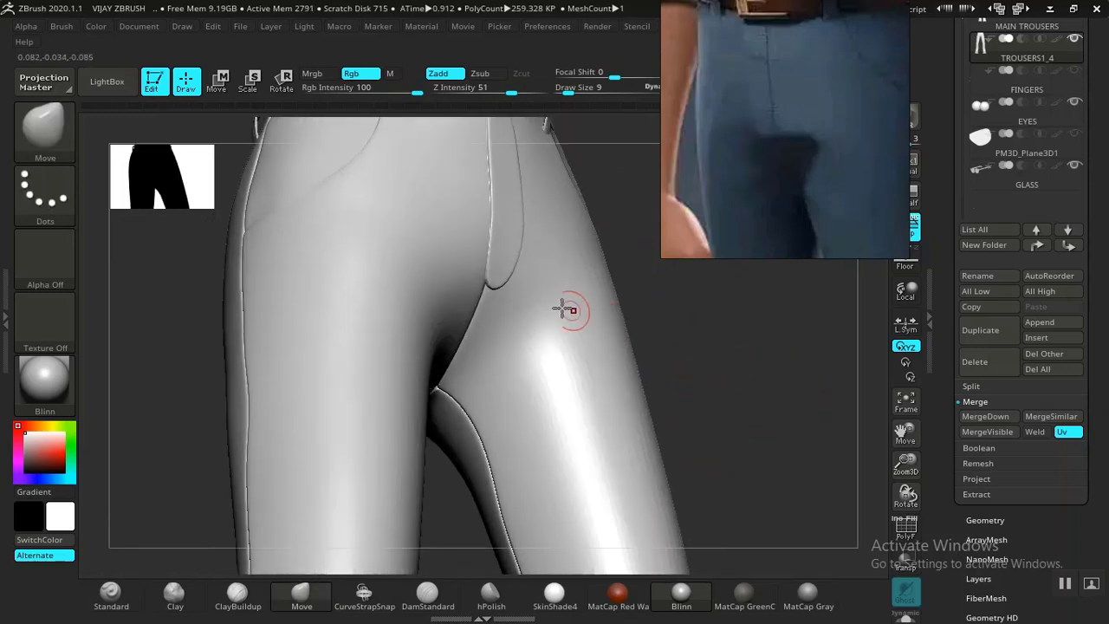
Re-mask everything except the fly polygroup and nudge the strip's top right edge upward.
{"action": "left_click", "coordinate": [505, 284], "text": "ctrl"}
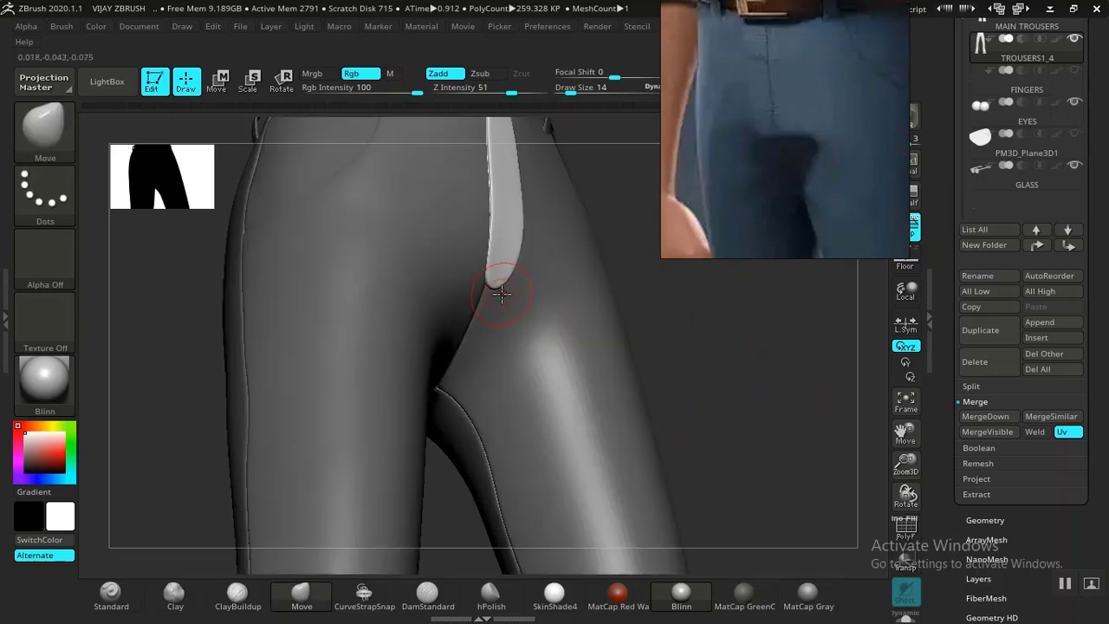
{"action": "left_click_drag", "start_coordinate": [687, 324], "coordinate": [720, 327]}
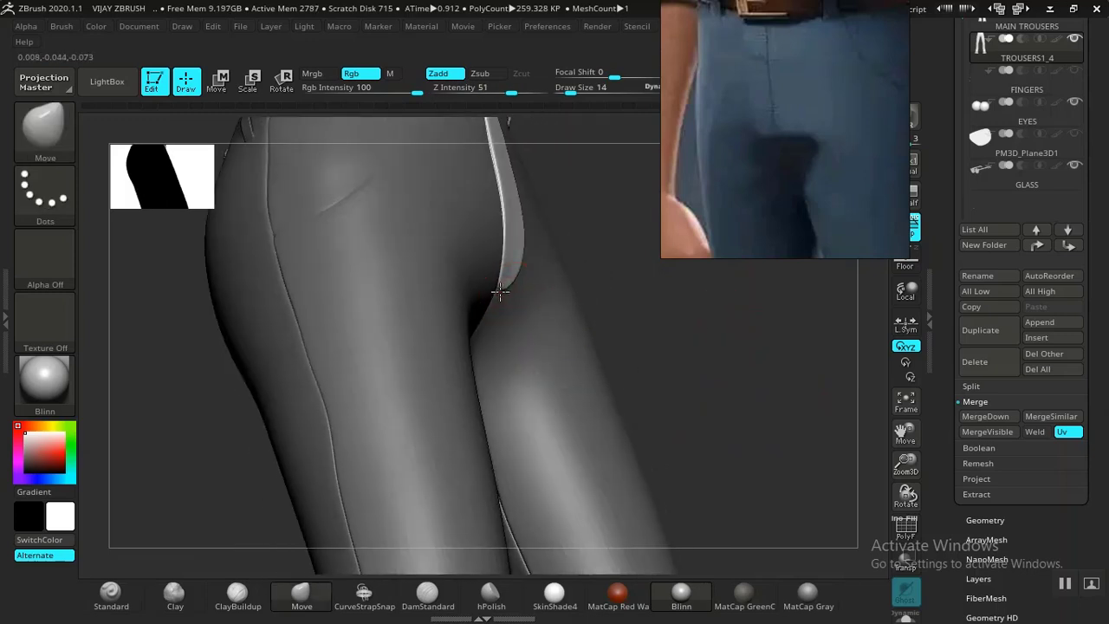
{"action": "left_click_drag", "start_coordinate": [730, 309], "coordinate": [693, 386]}
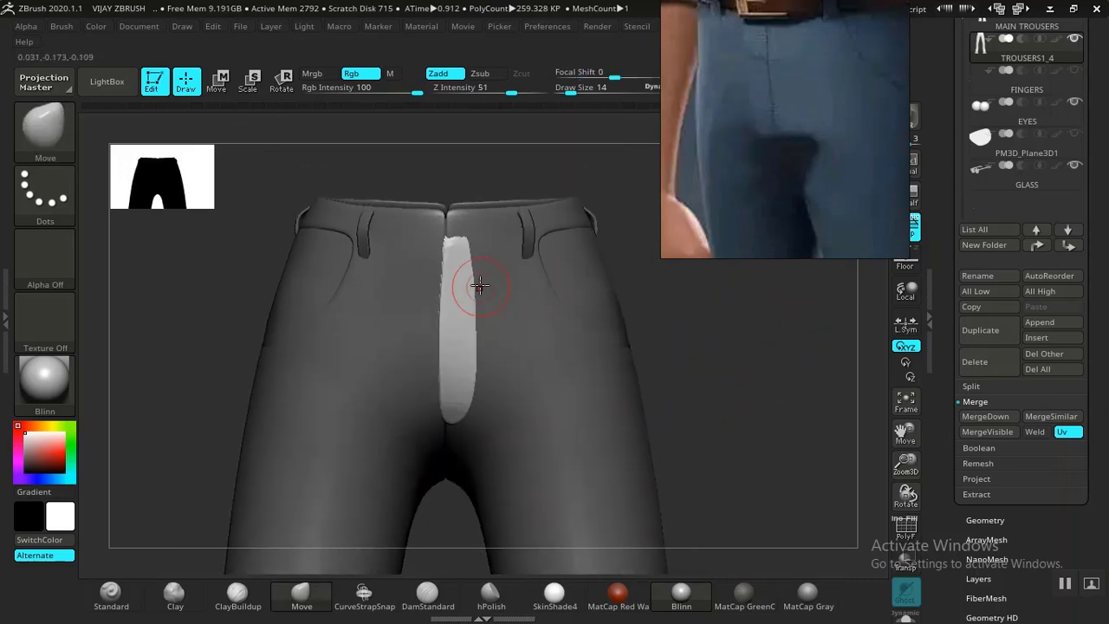
{"action": "left_click_drag", "start_coordinate": [476, 254], "coordinate": [481, 321]}
{"action": "left_click_drag", "start_coordinate": [758, 421], "coordinate": [634, 367], "text": "alt"}
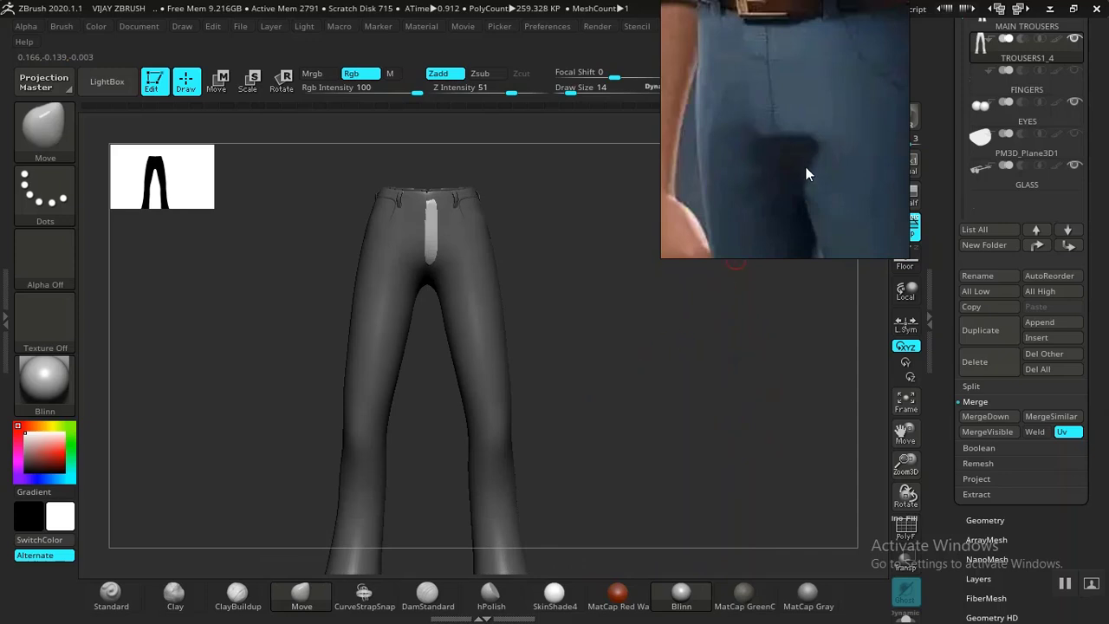